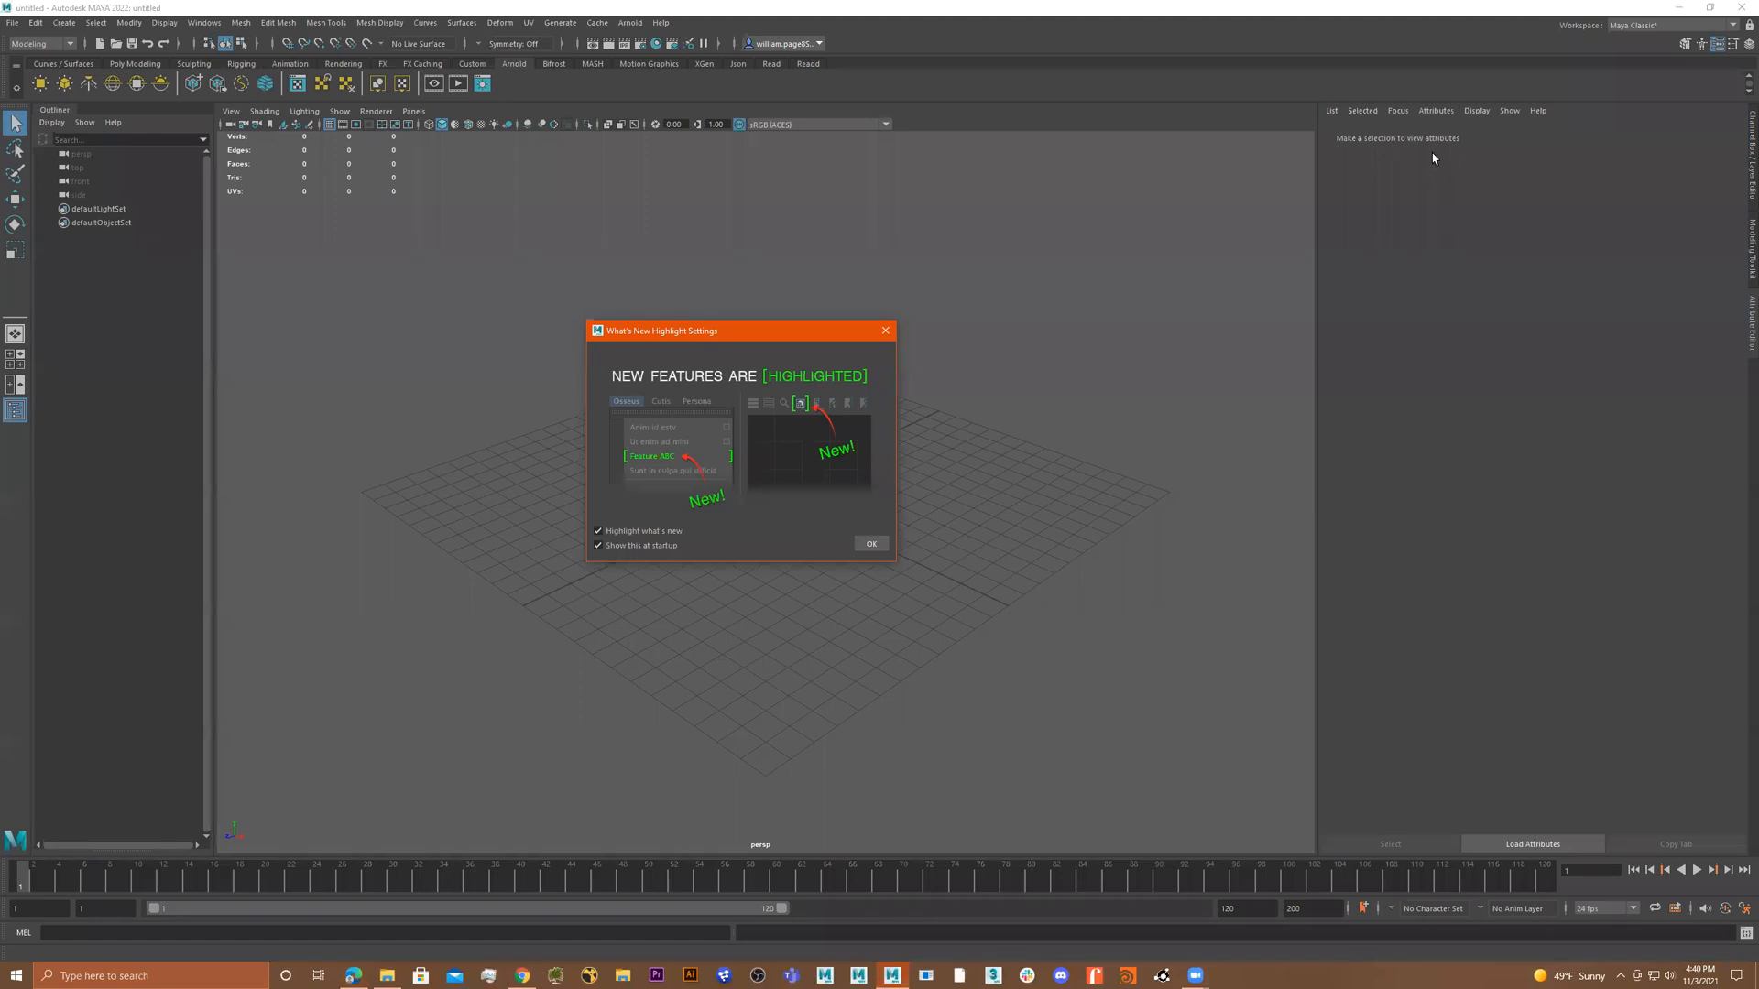
Dismiss the What's New Highlight Settings dialog and create a polygon plane at the centre of the grid.
click(885, 330)
alt+drag(294, 236, 663, 338)
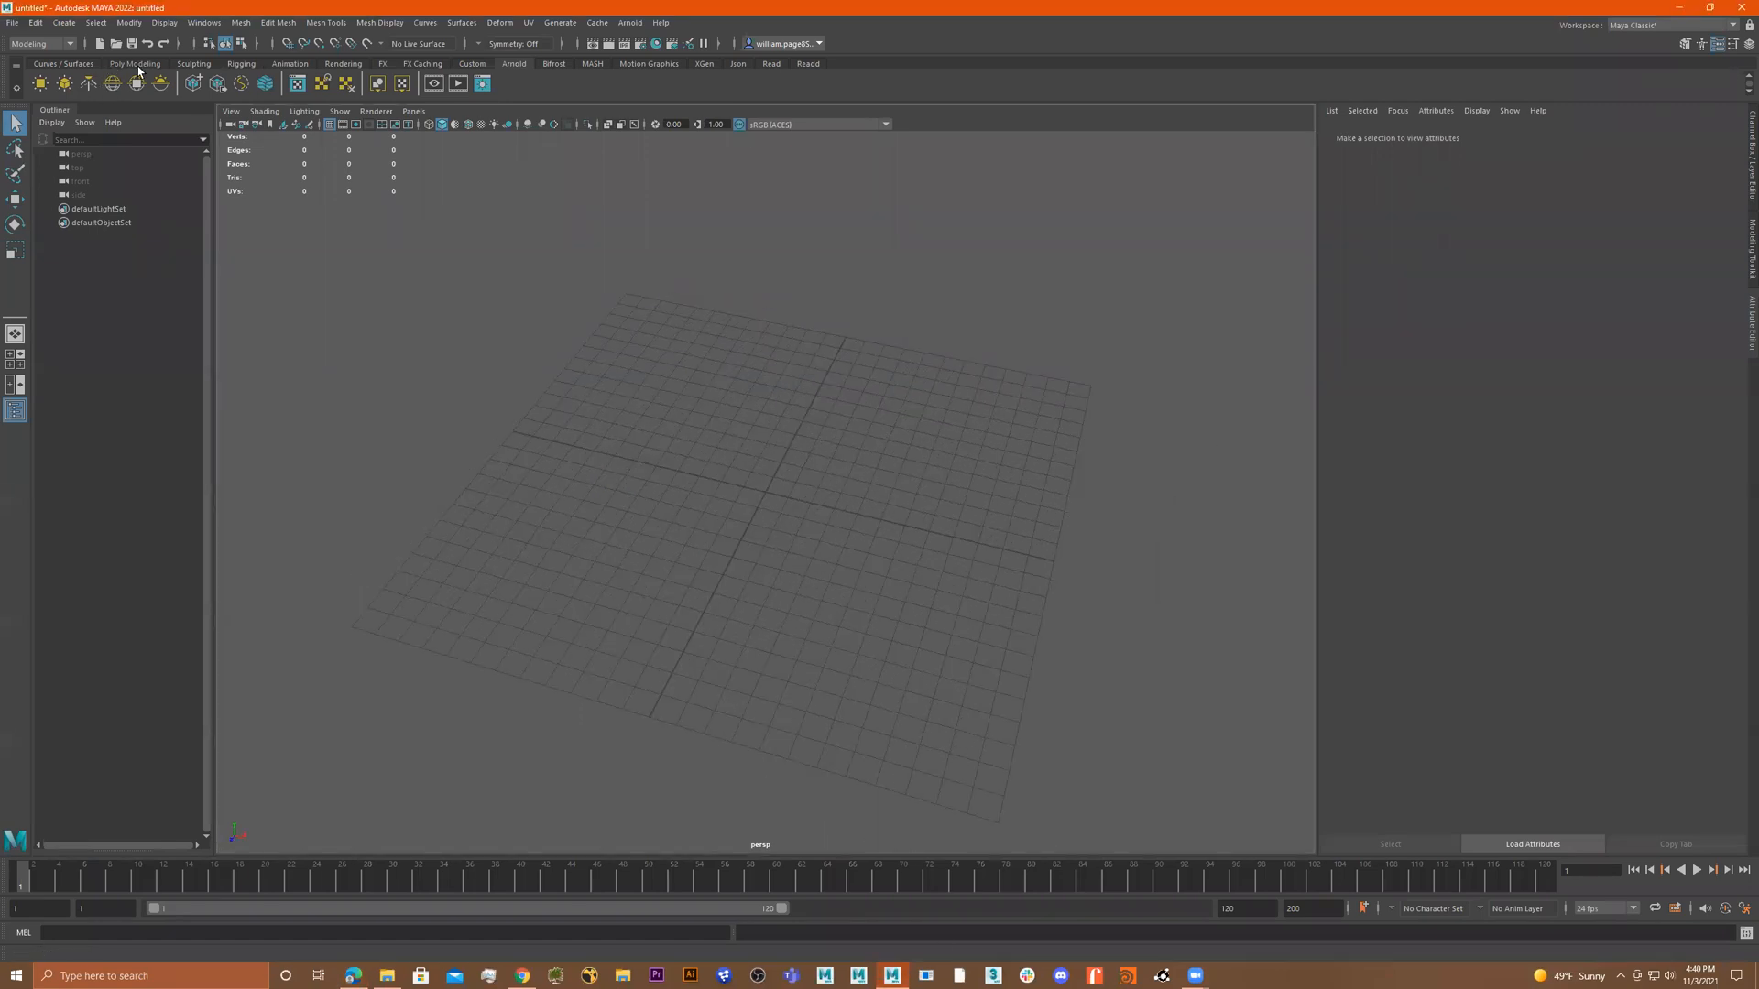
click(135, 64)
click(160, 83)
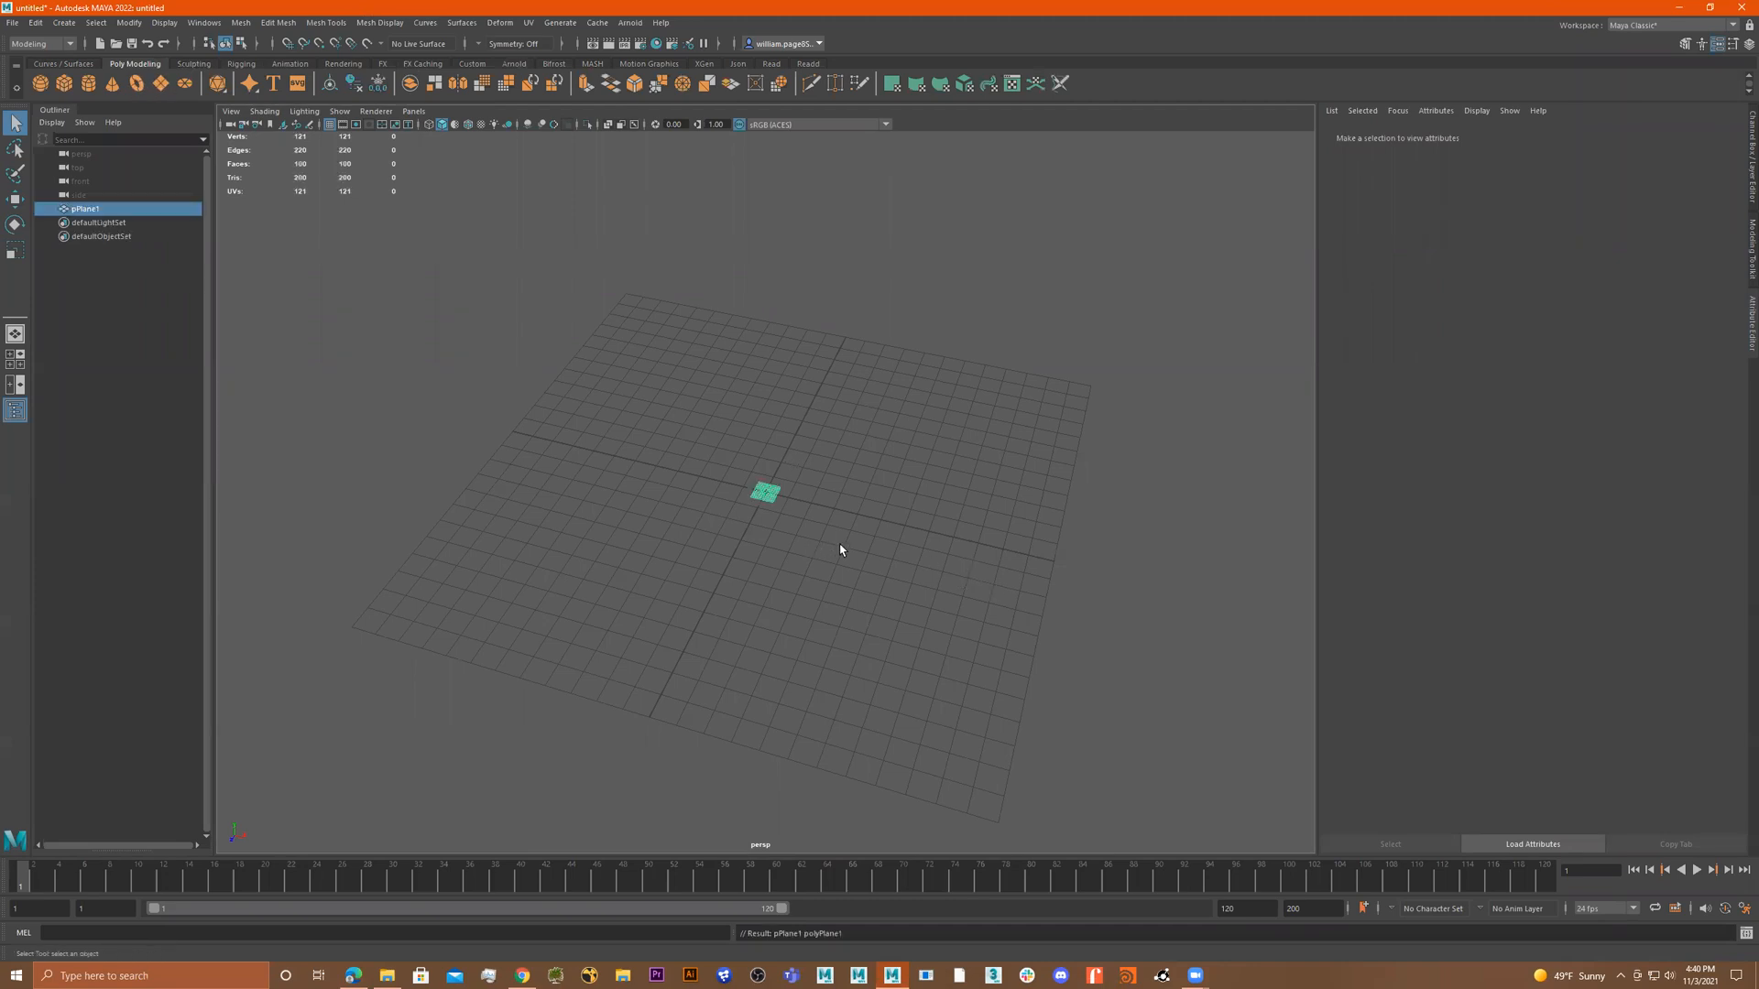
Scale the plane up uniformly until it nearly fills the grid, and hide the viewport grid.
key(r)
drag(769, 495, 766, 423)
key(w)
key(ctrl+z)
alt+drag(865, 487, 824, 561)
scroll(982, 348, up, 3)
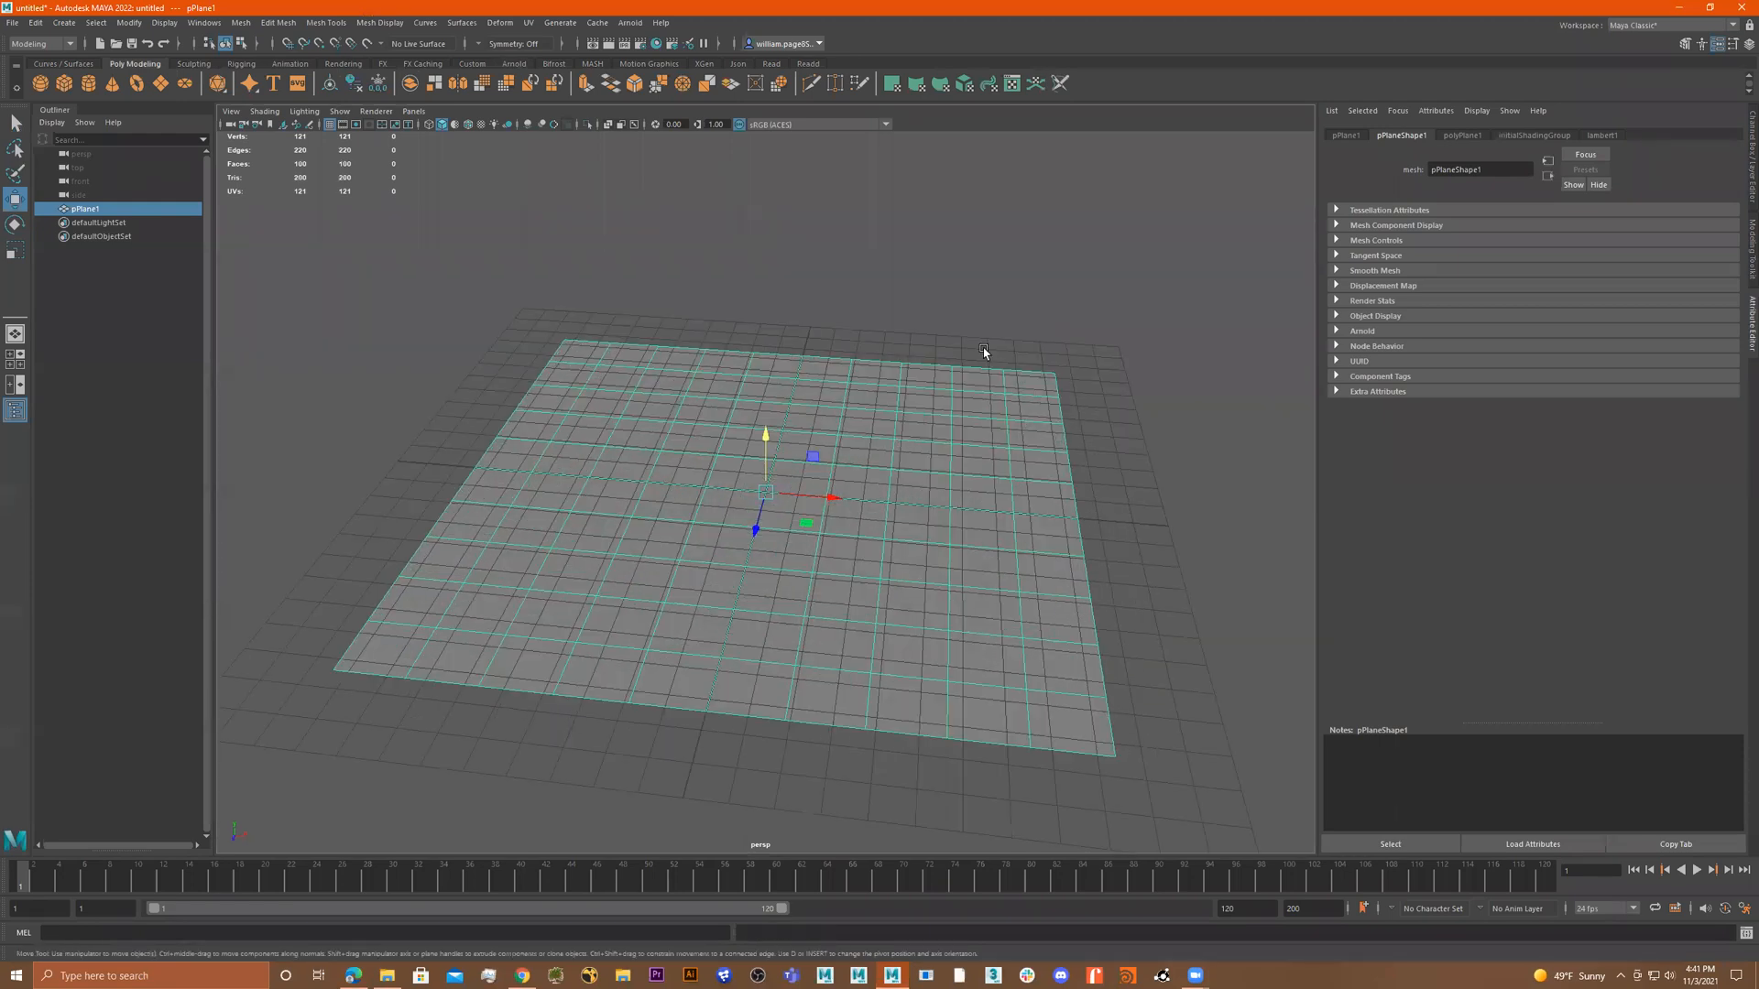
click(332, 126)
alt+drag(773, 346, 823, 379)
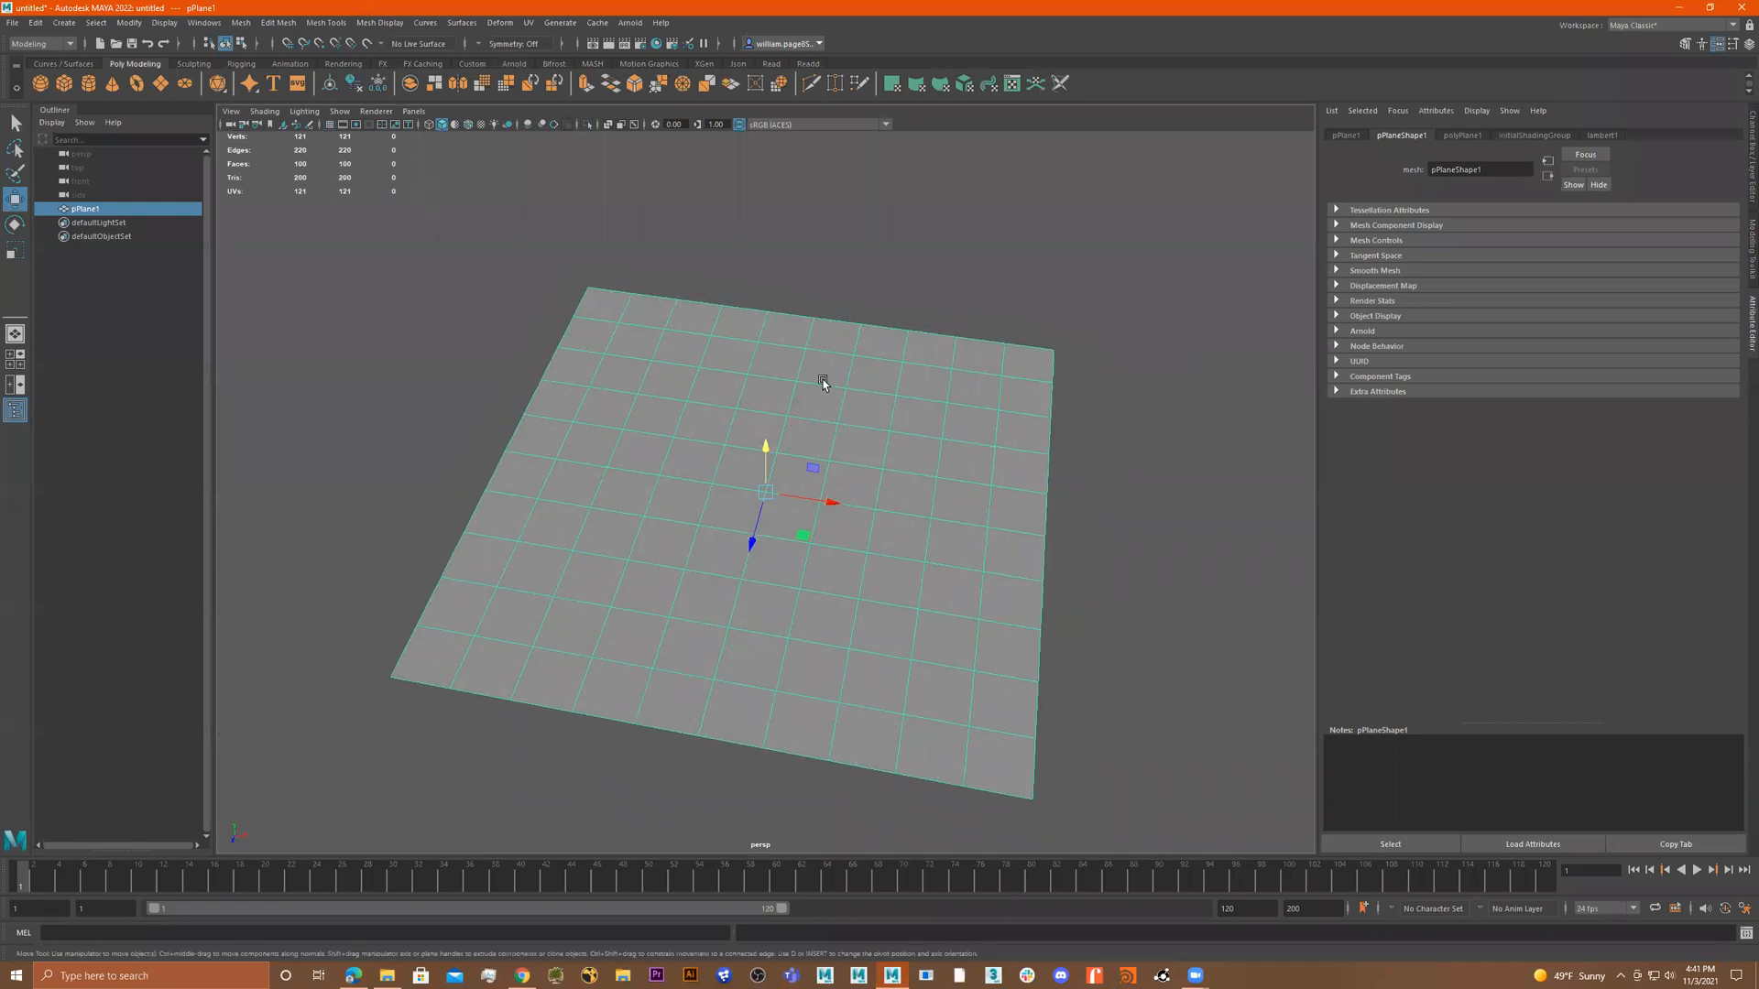
Assign a new Arnold aiStandardSurface material to the plane and name it wood_Floor.
right_drag(824, 381, 849, 732)
click(630, 435)
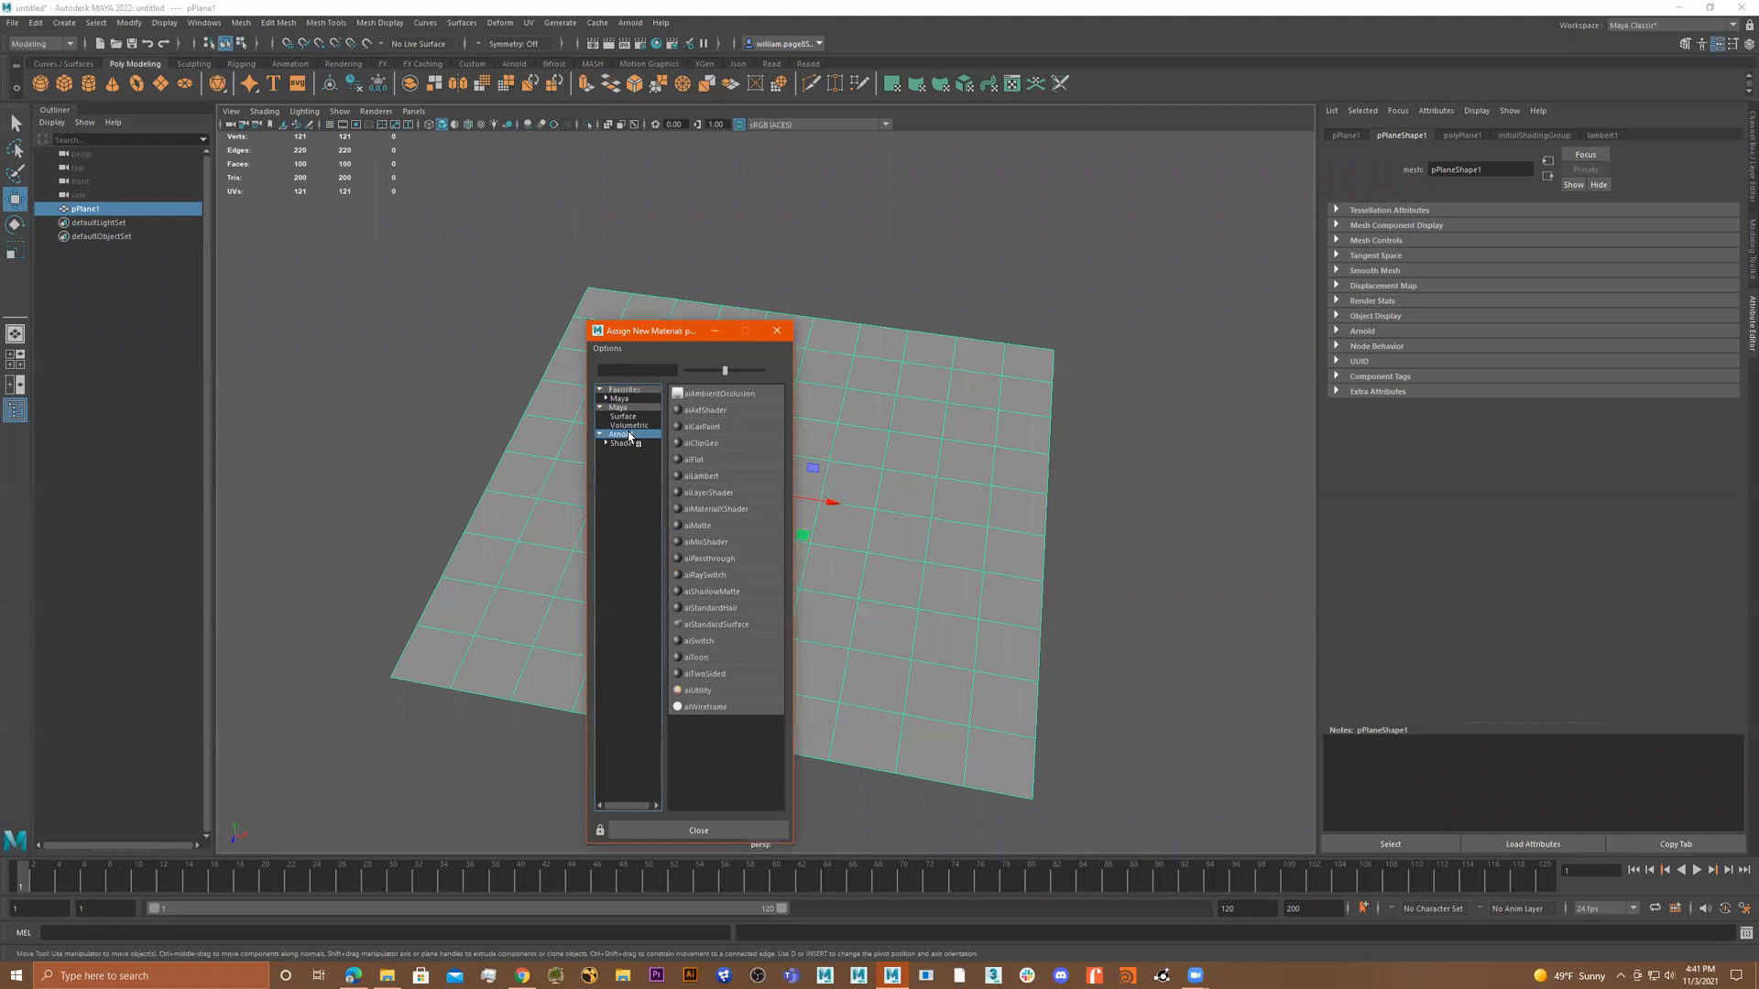
click(717, 624)
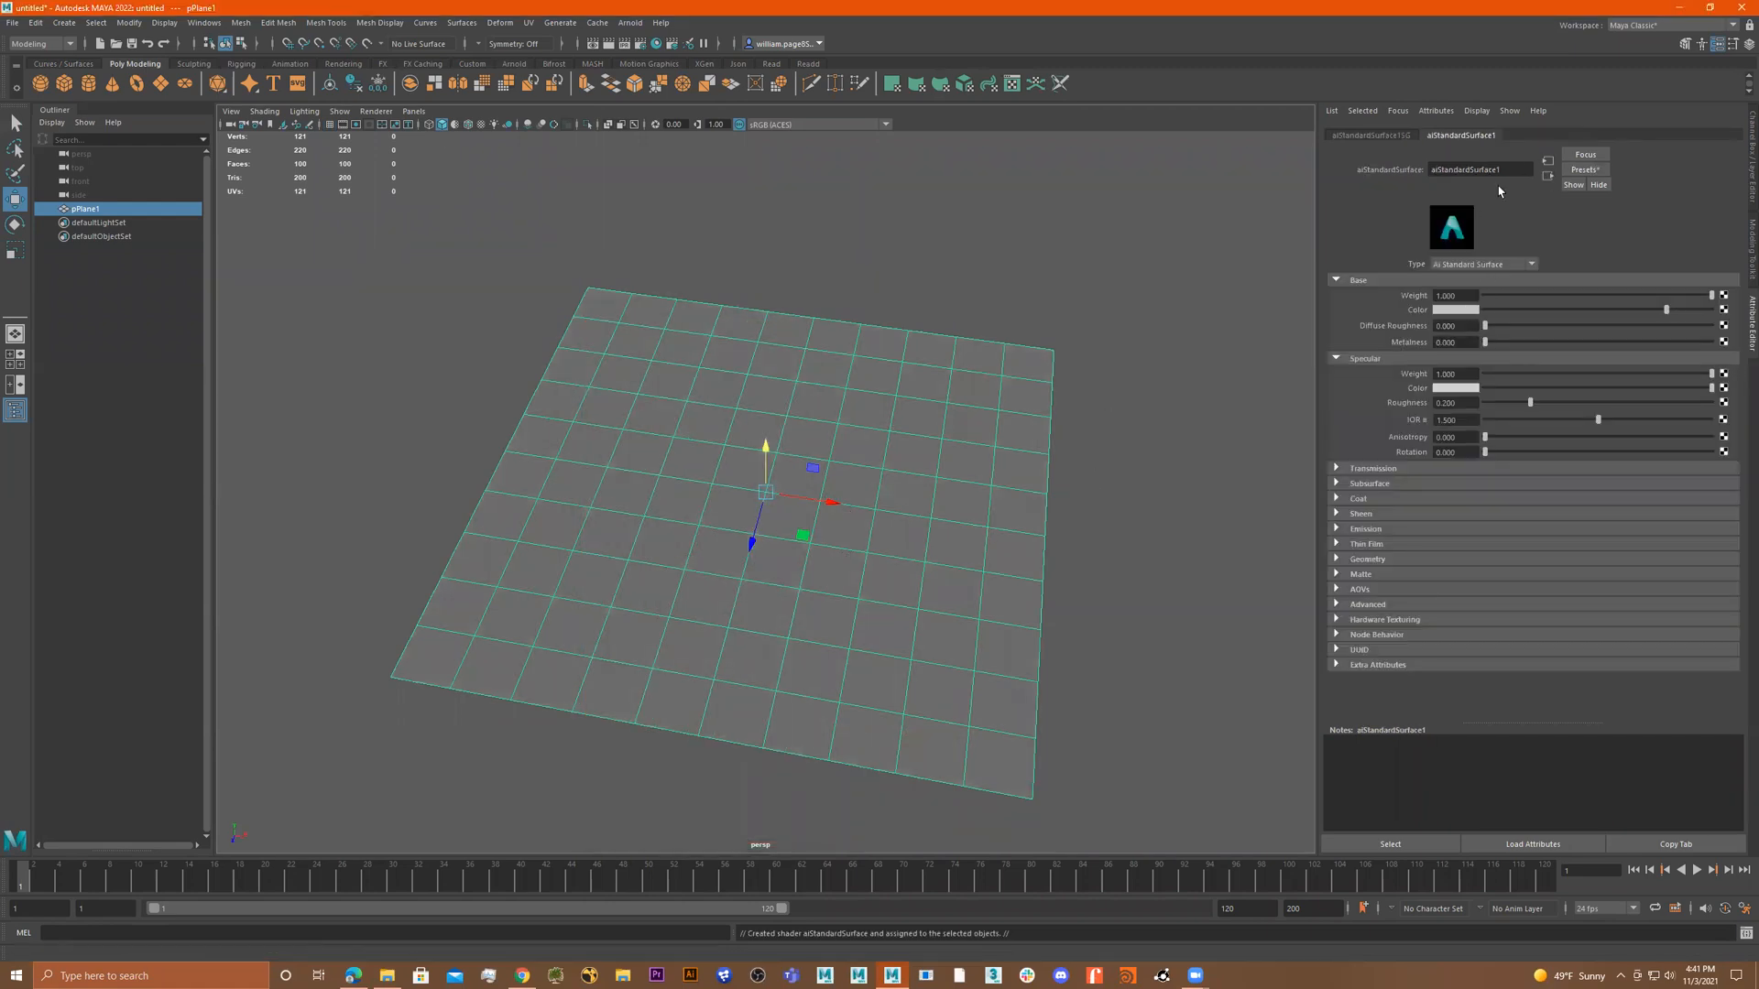
drag(1404, 168, 1215, 162)
text(wood)
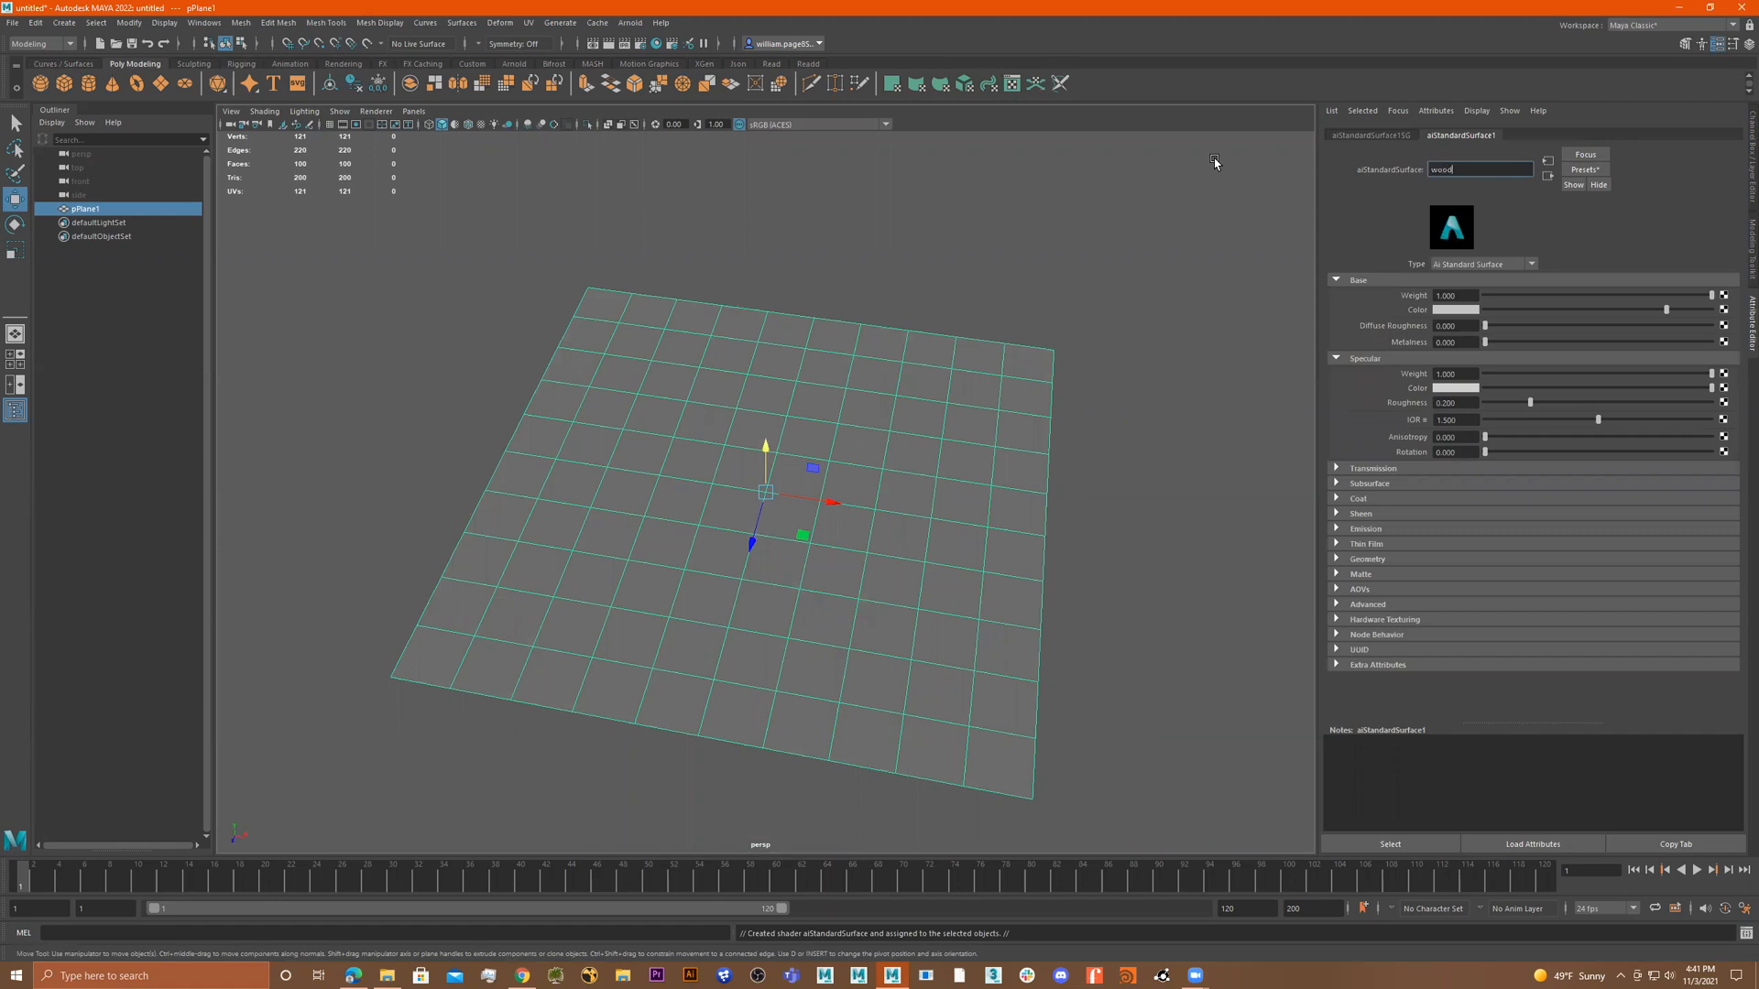
text(_Floor)
key(Return)
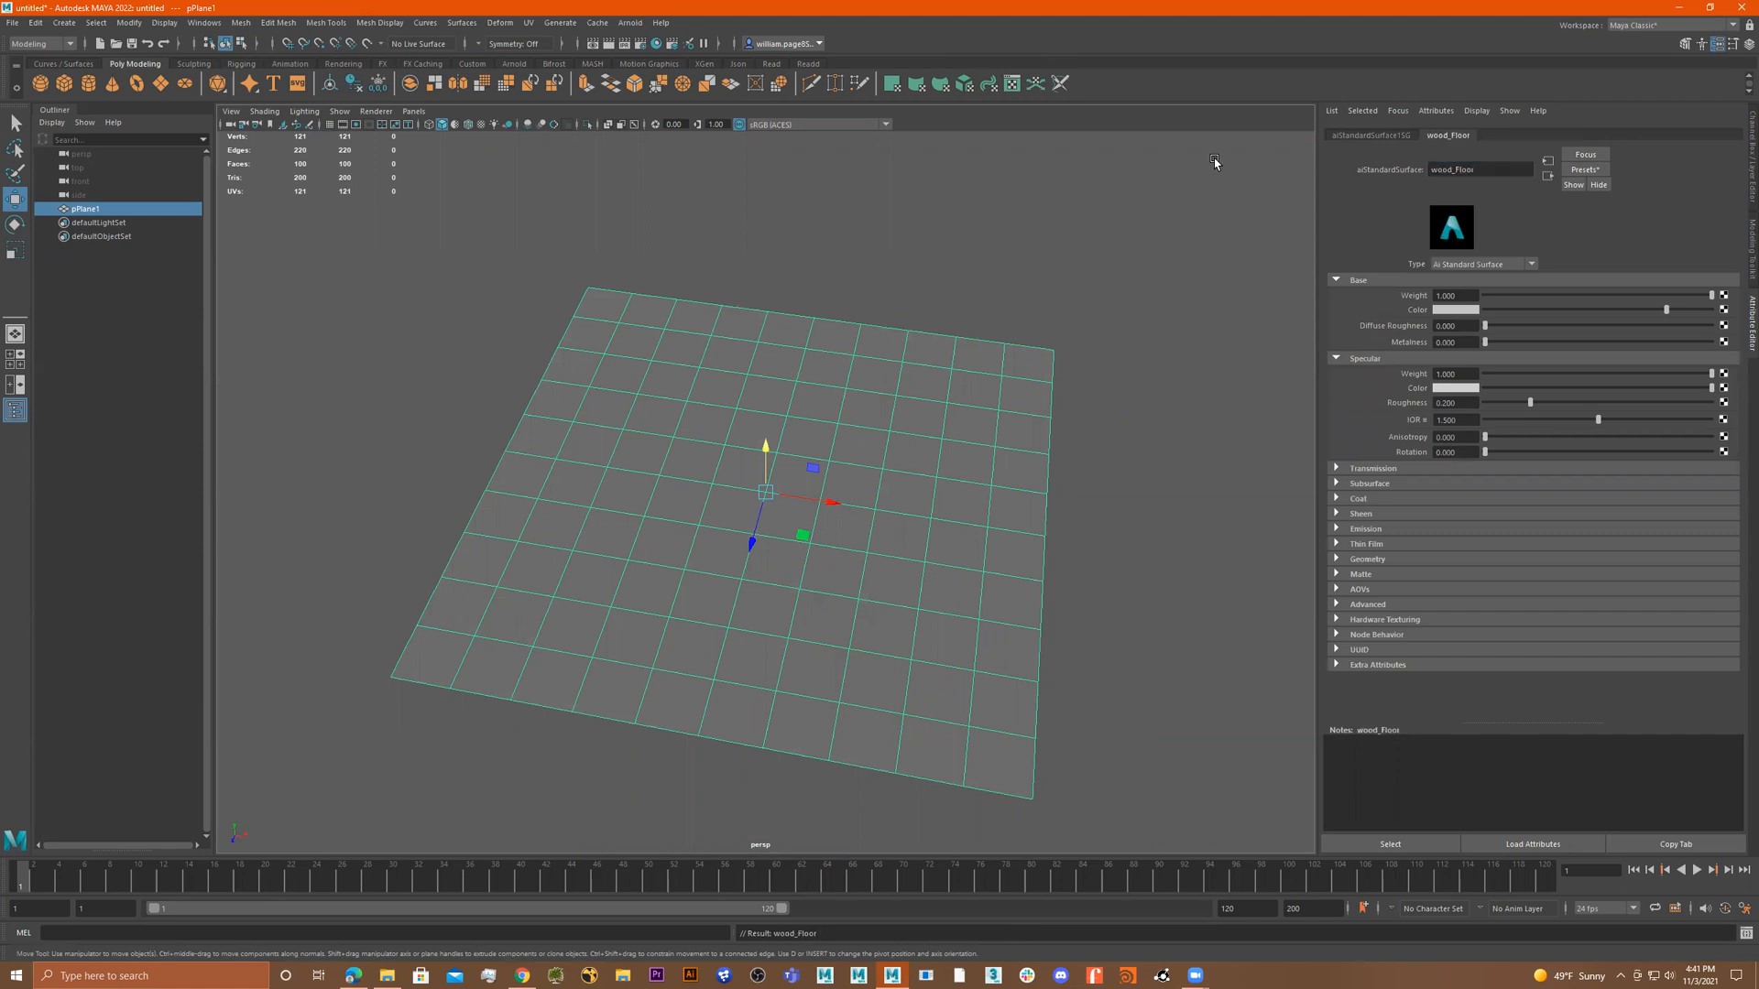
Connect a File texture to wood_Floor's base color and load "seamless wood floor.jpg" from the project's images folder.
click(1723, 311)
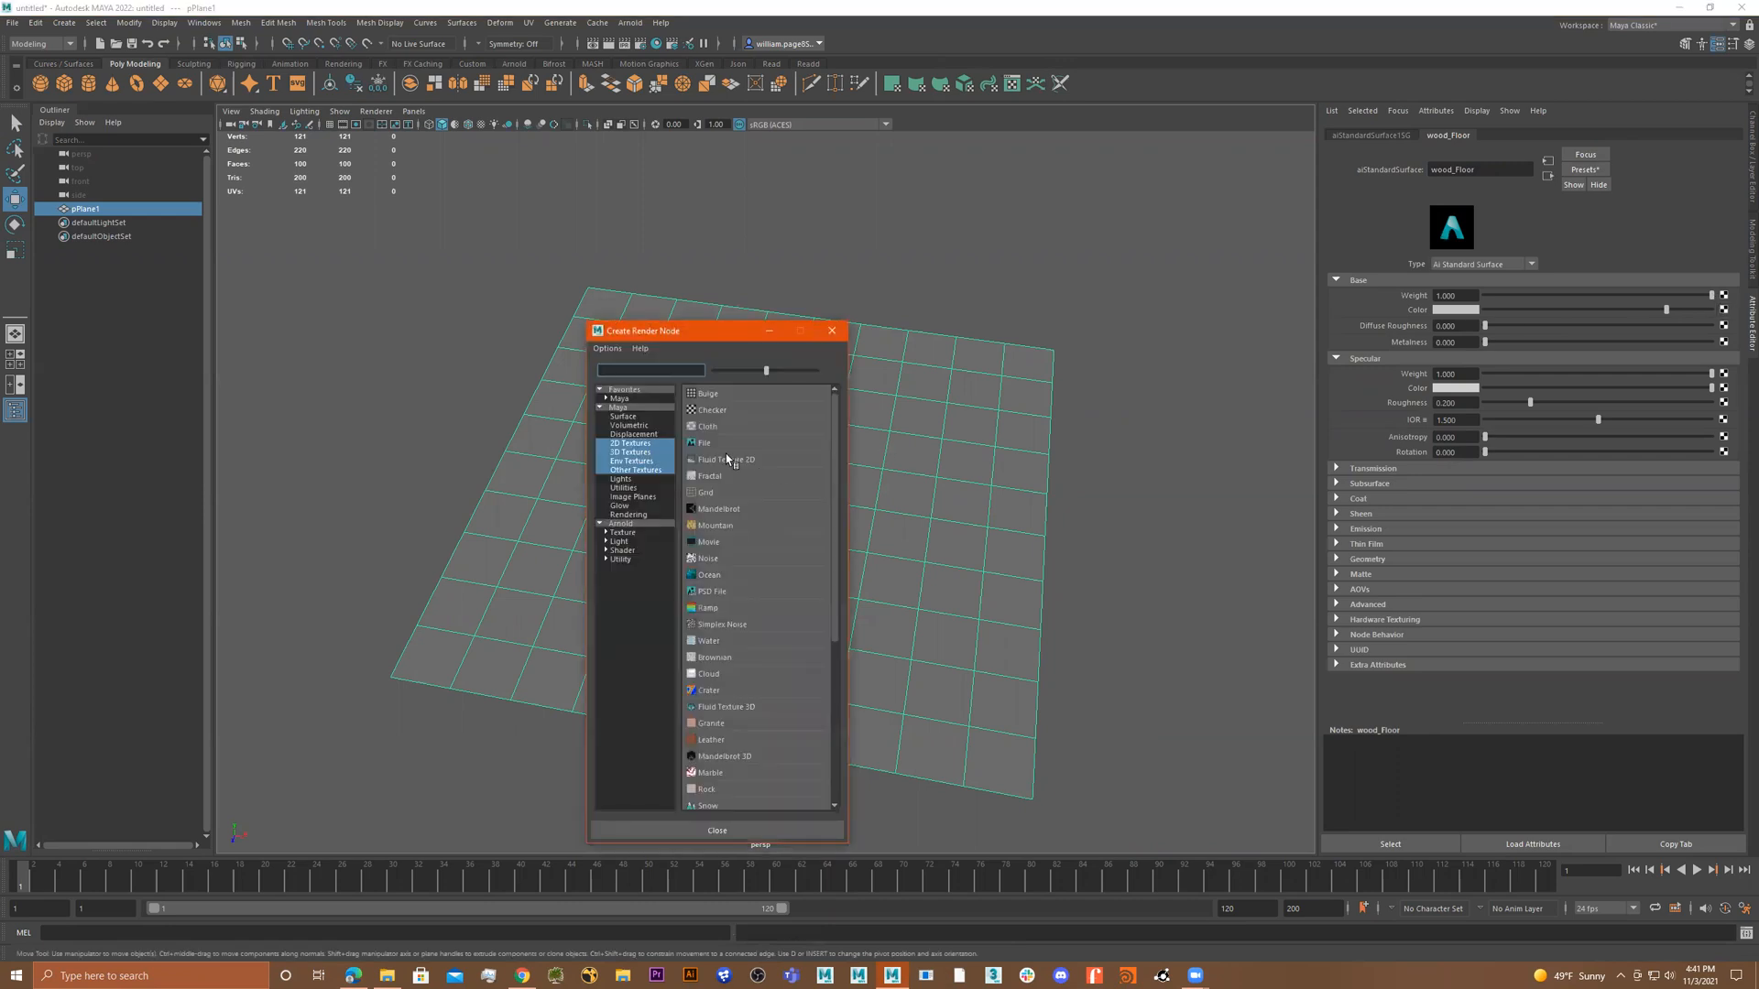
click(724, 442)
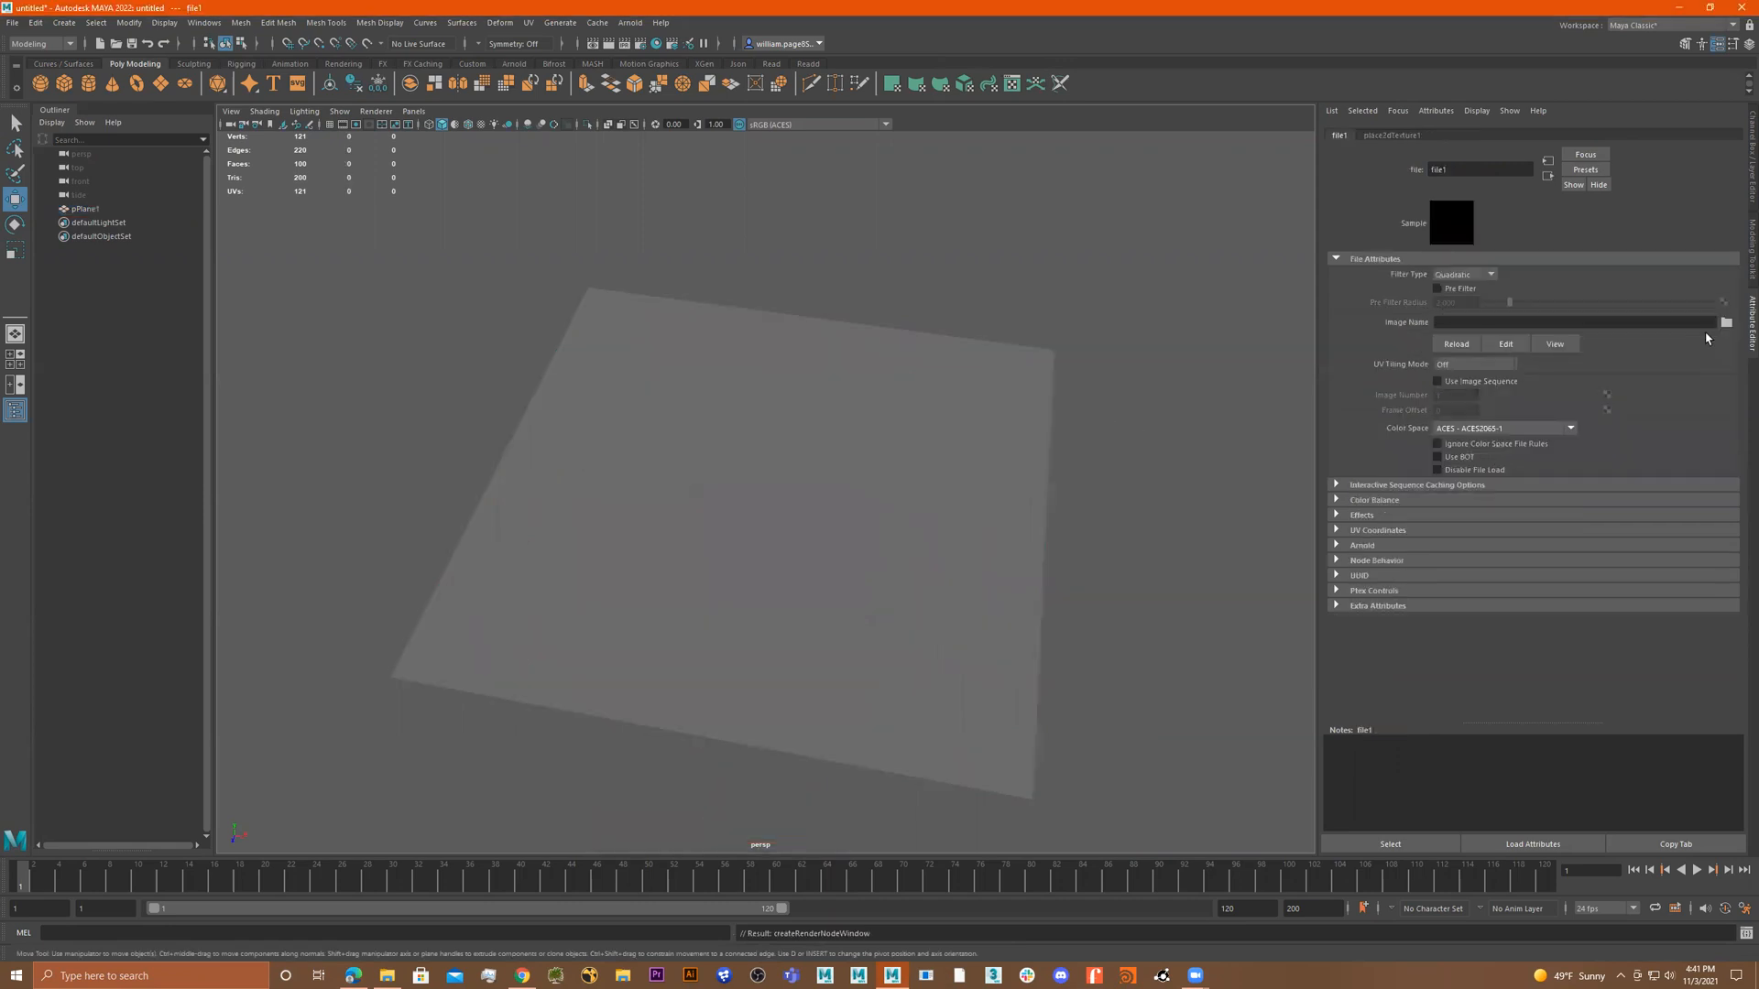
click(1726, 322)
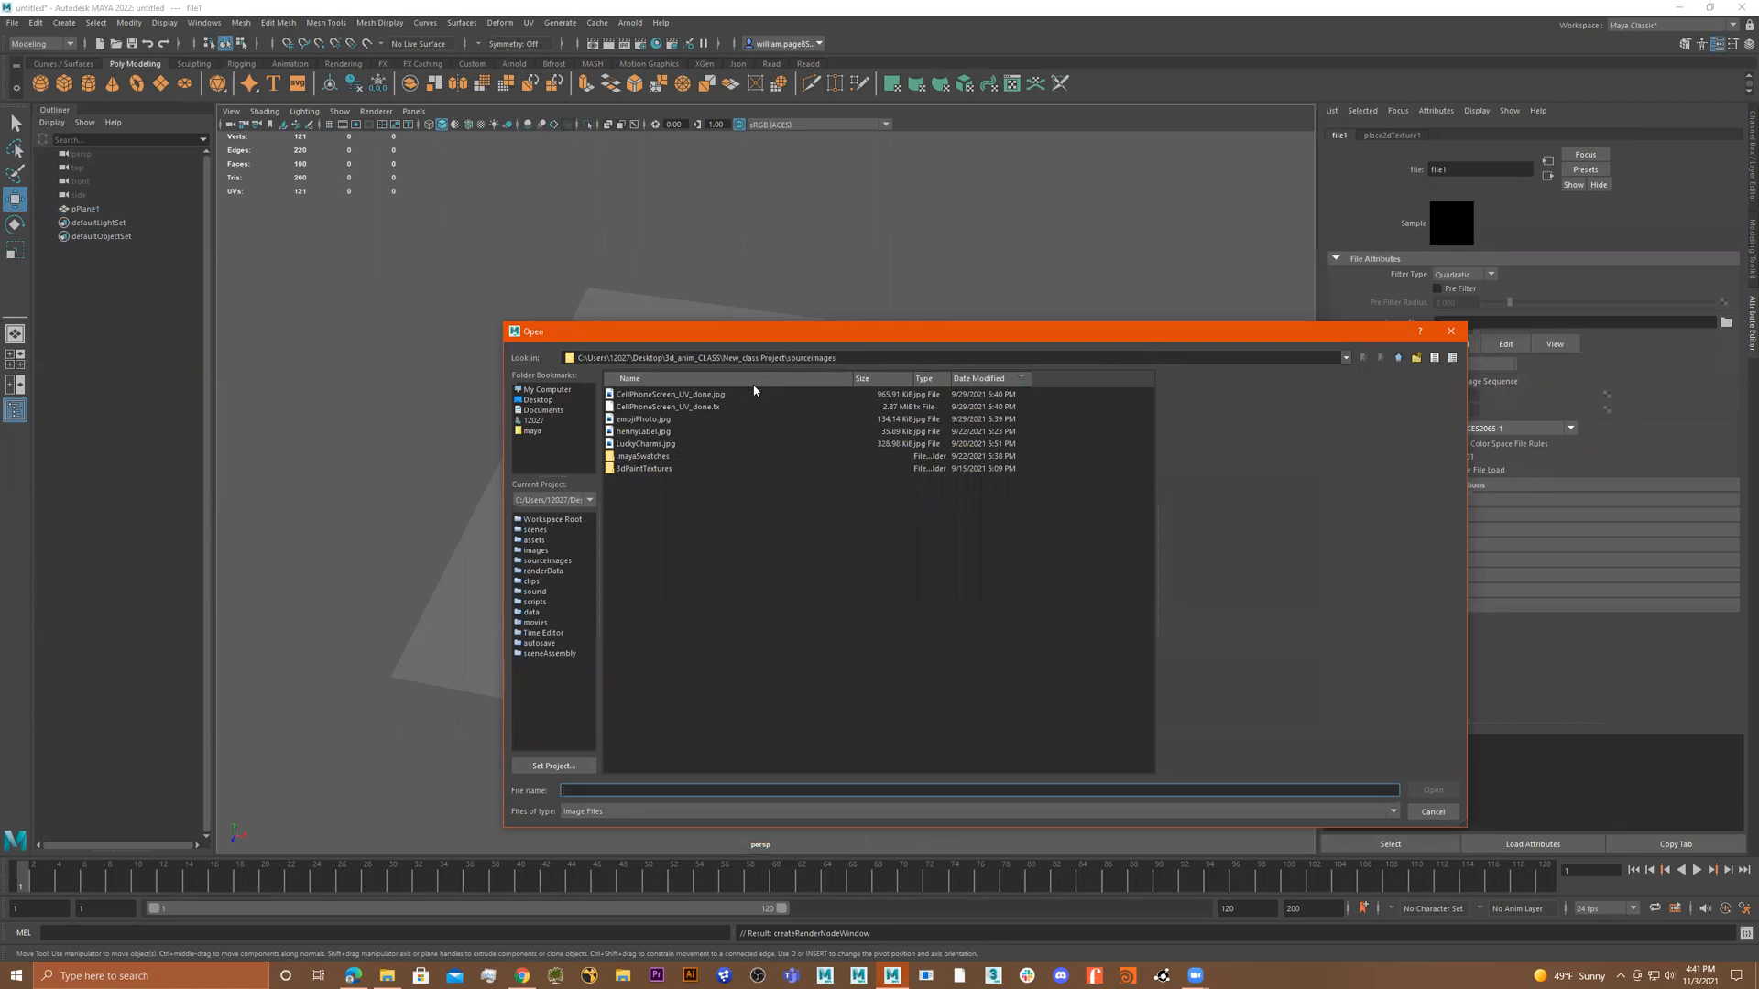
click(1399, 358)
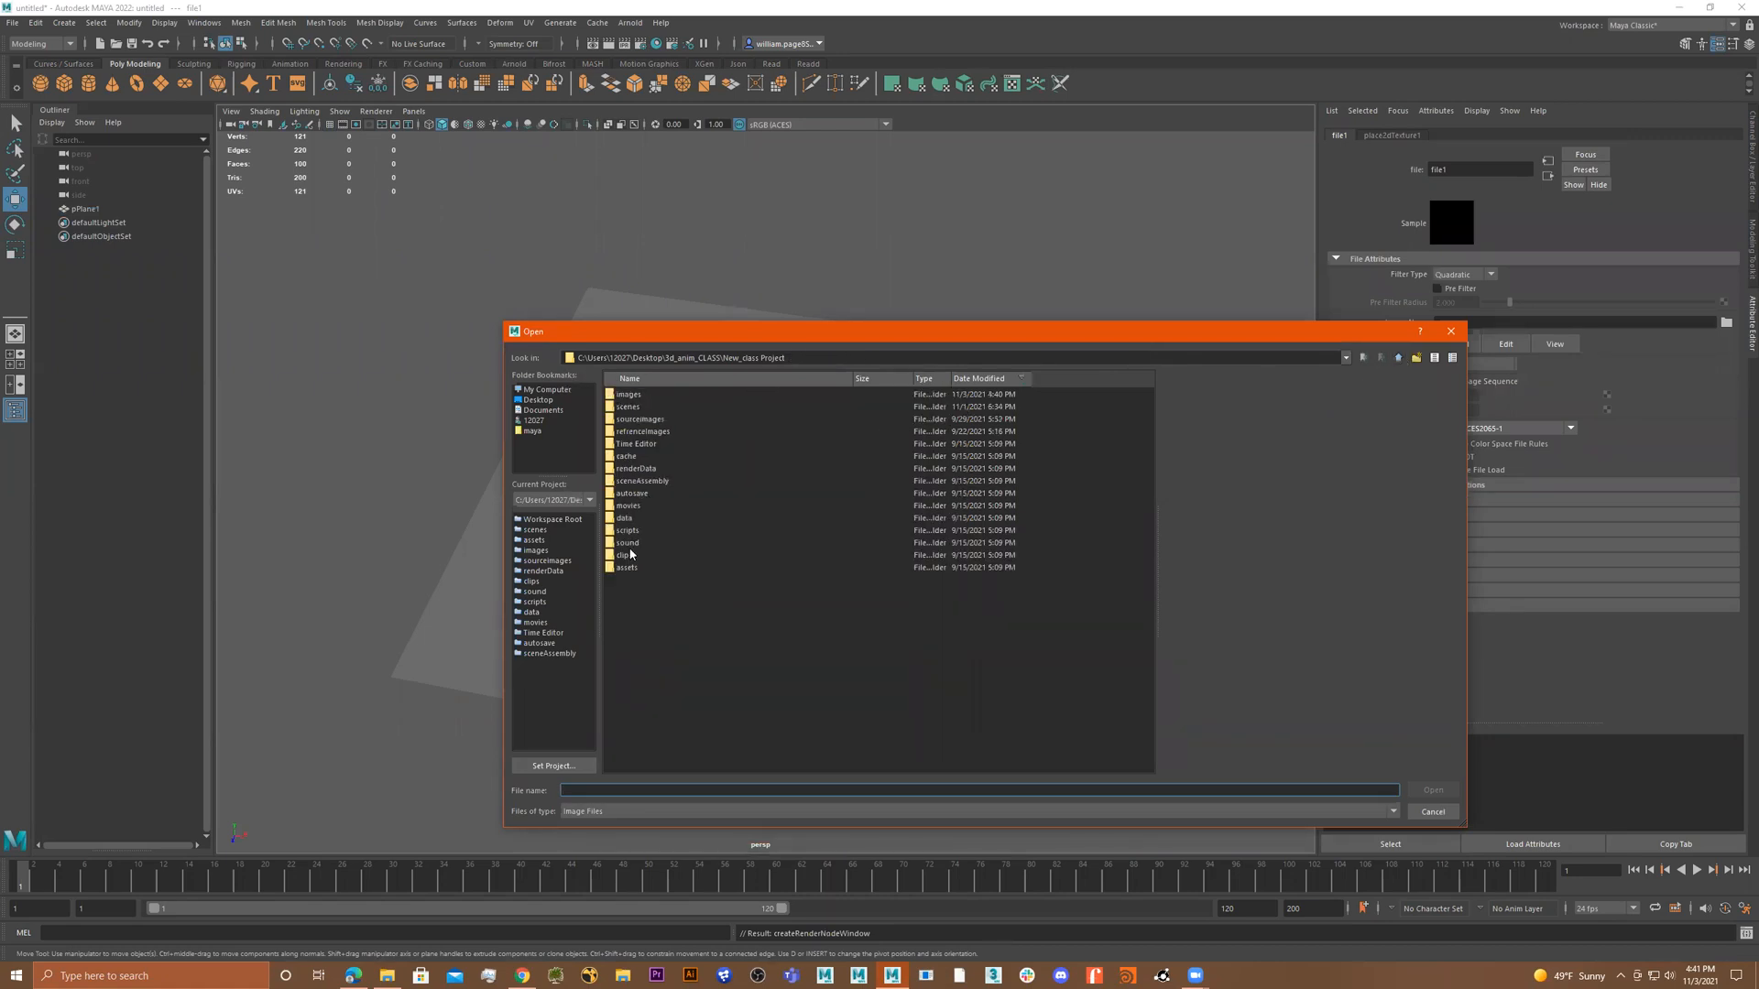
double_click(632, 397)
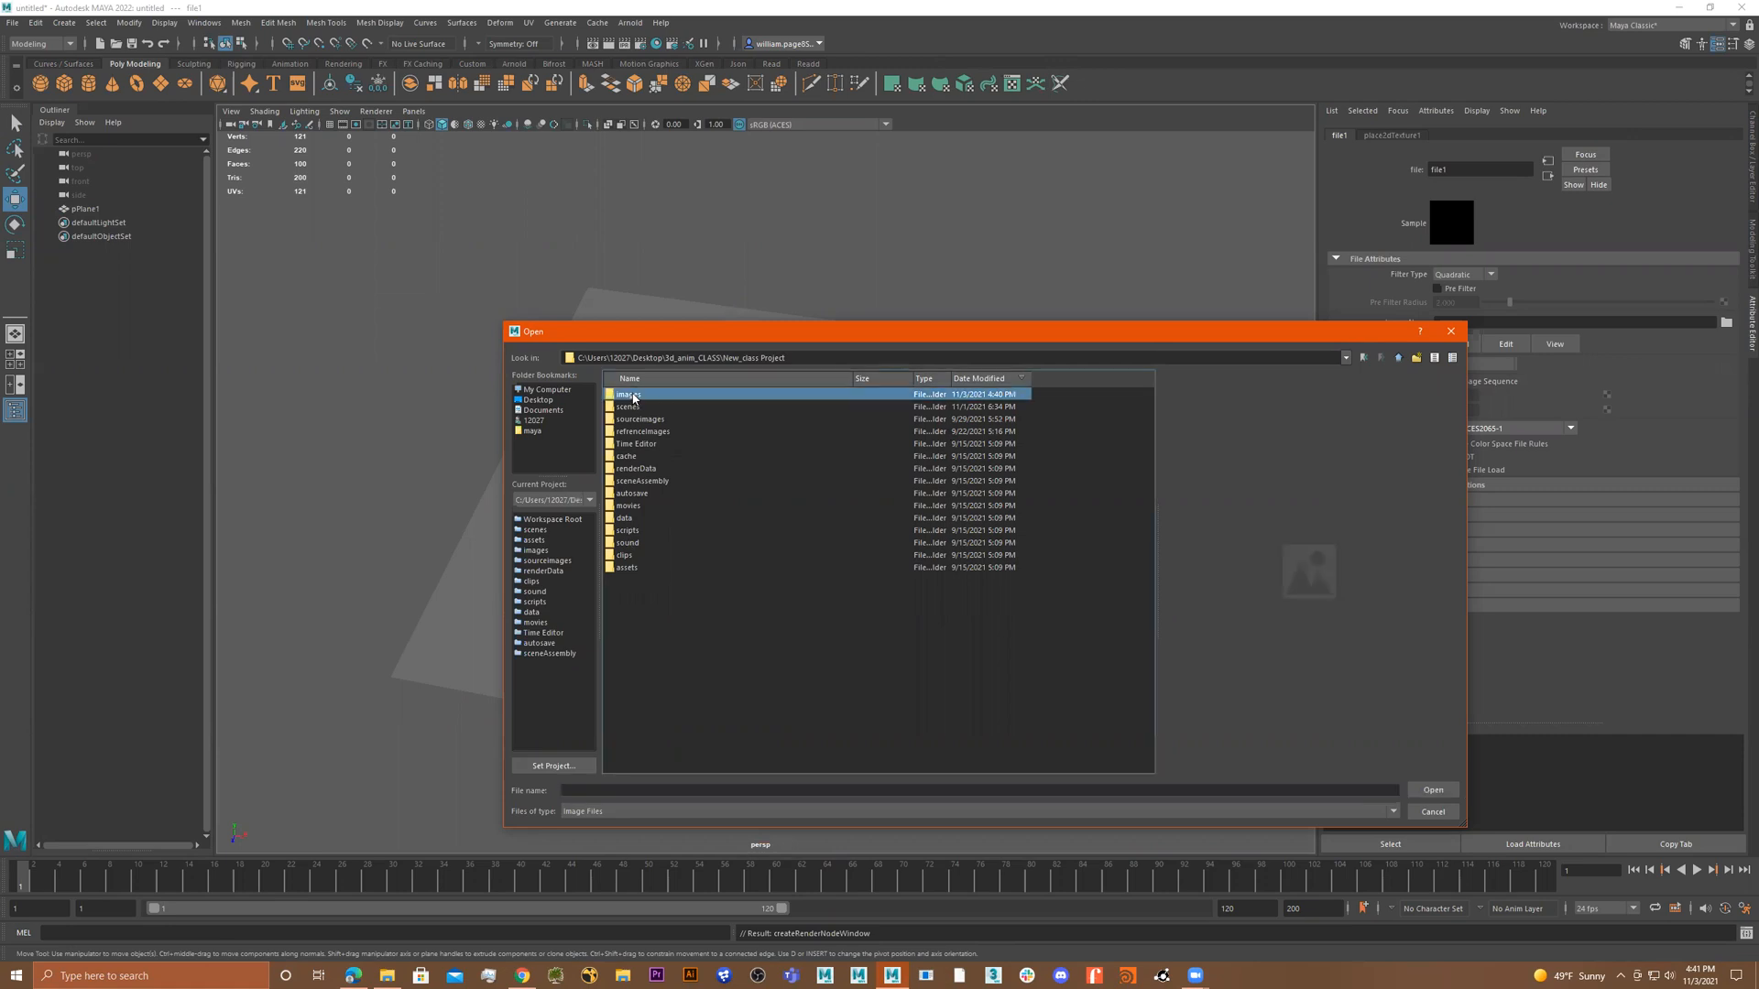
click(679, 395)
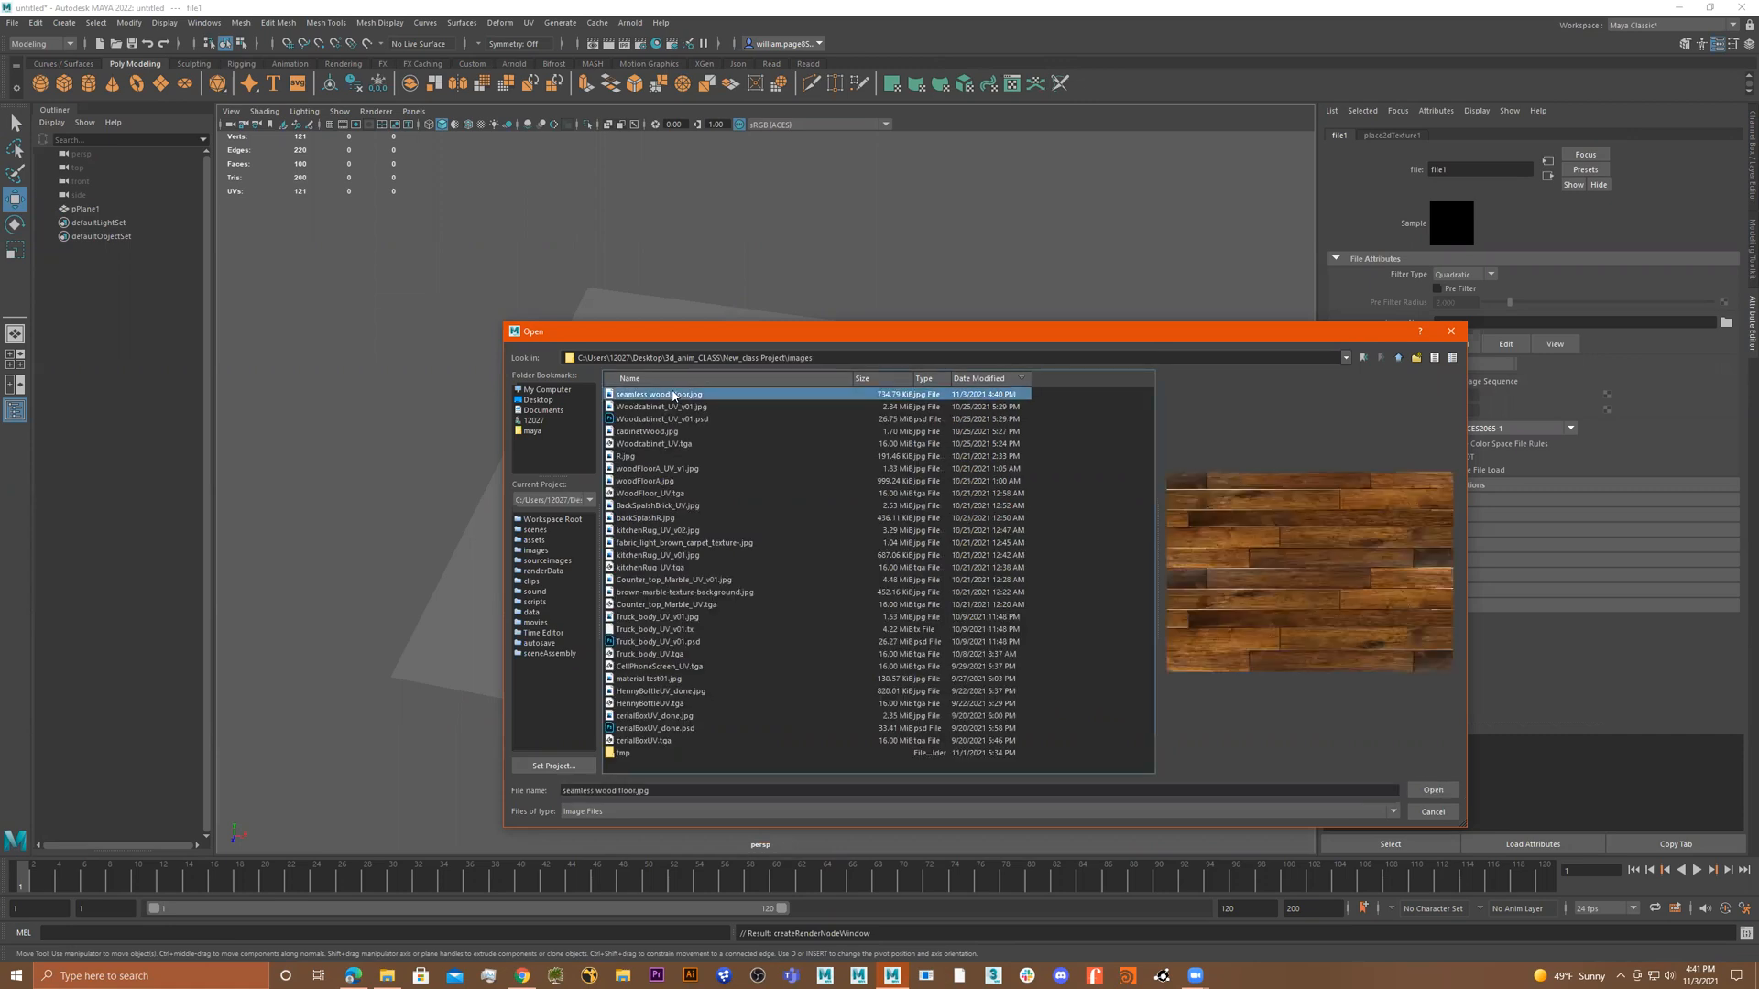
double_click(679, 396)
Switch the viewport to textured display to show the wood image on the plane.
alt+drag(906, 477, 862, 482)
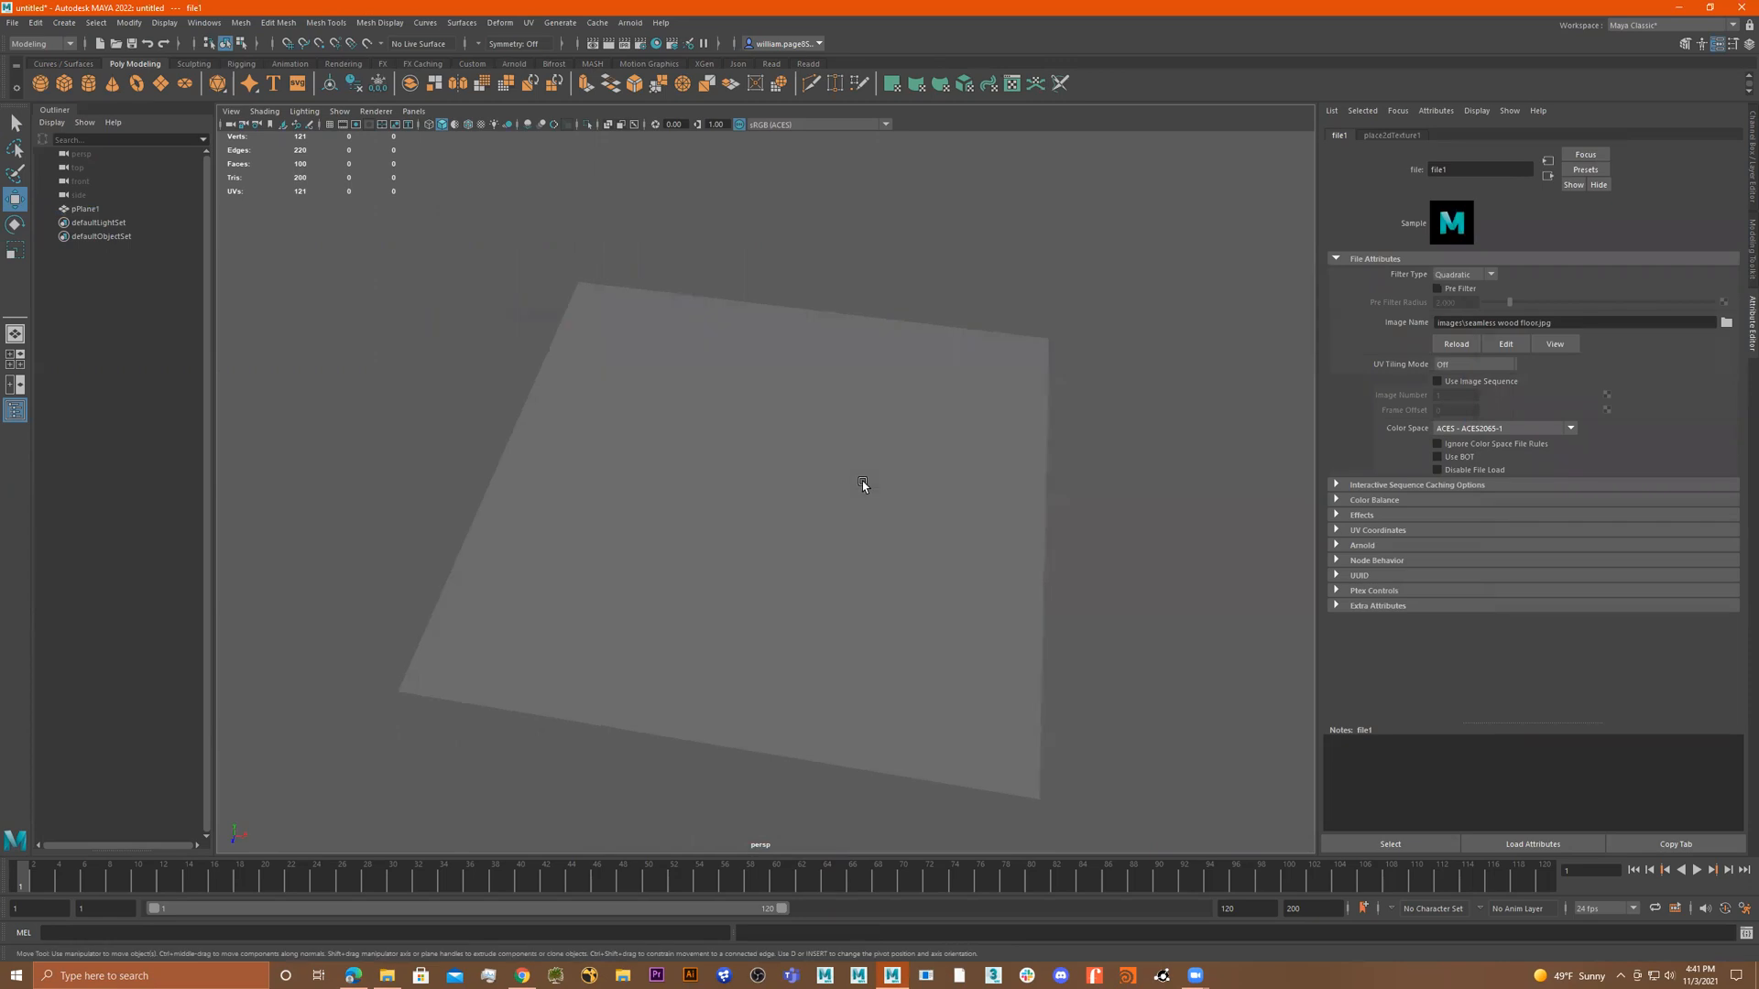
key(4)
key(5)
key(6)
alt+drag(880, 530, 926, 498)
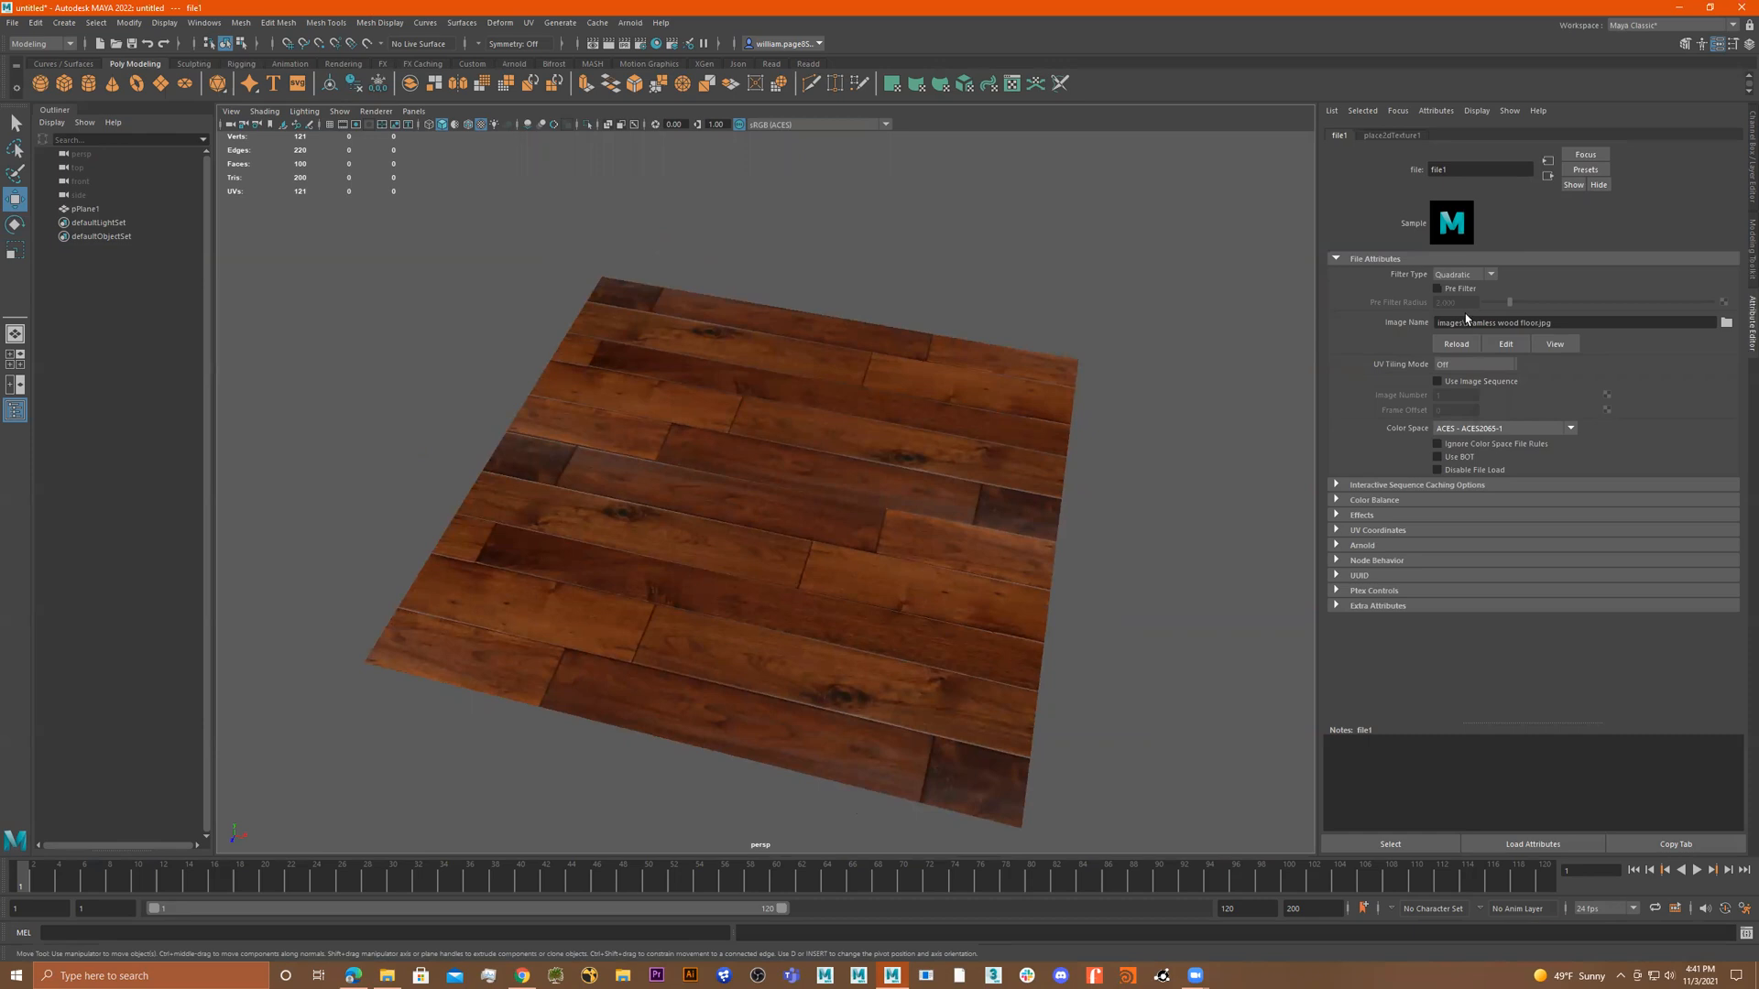
Set the wood texture's Repeat UV to 2 by 2, and reduce both repeats to 1.9.
click(1383, 135)
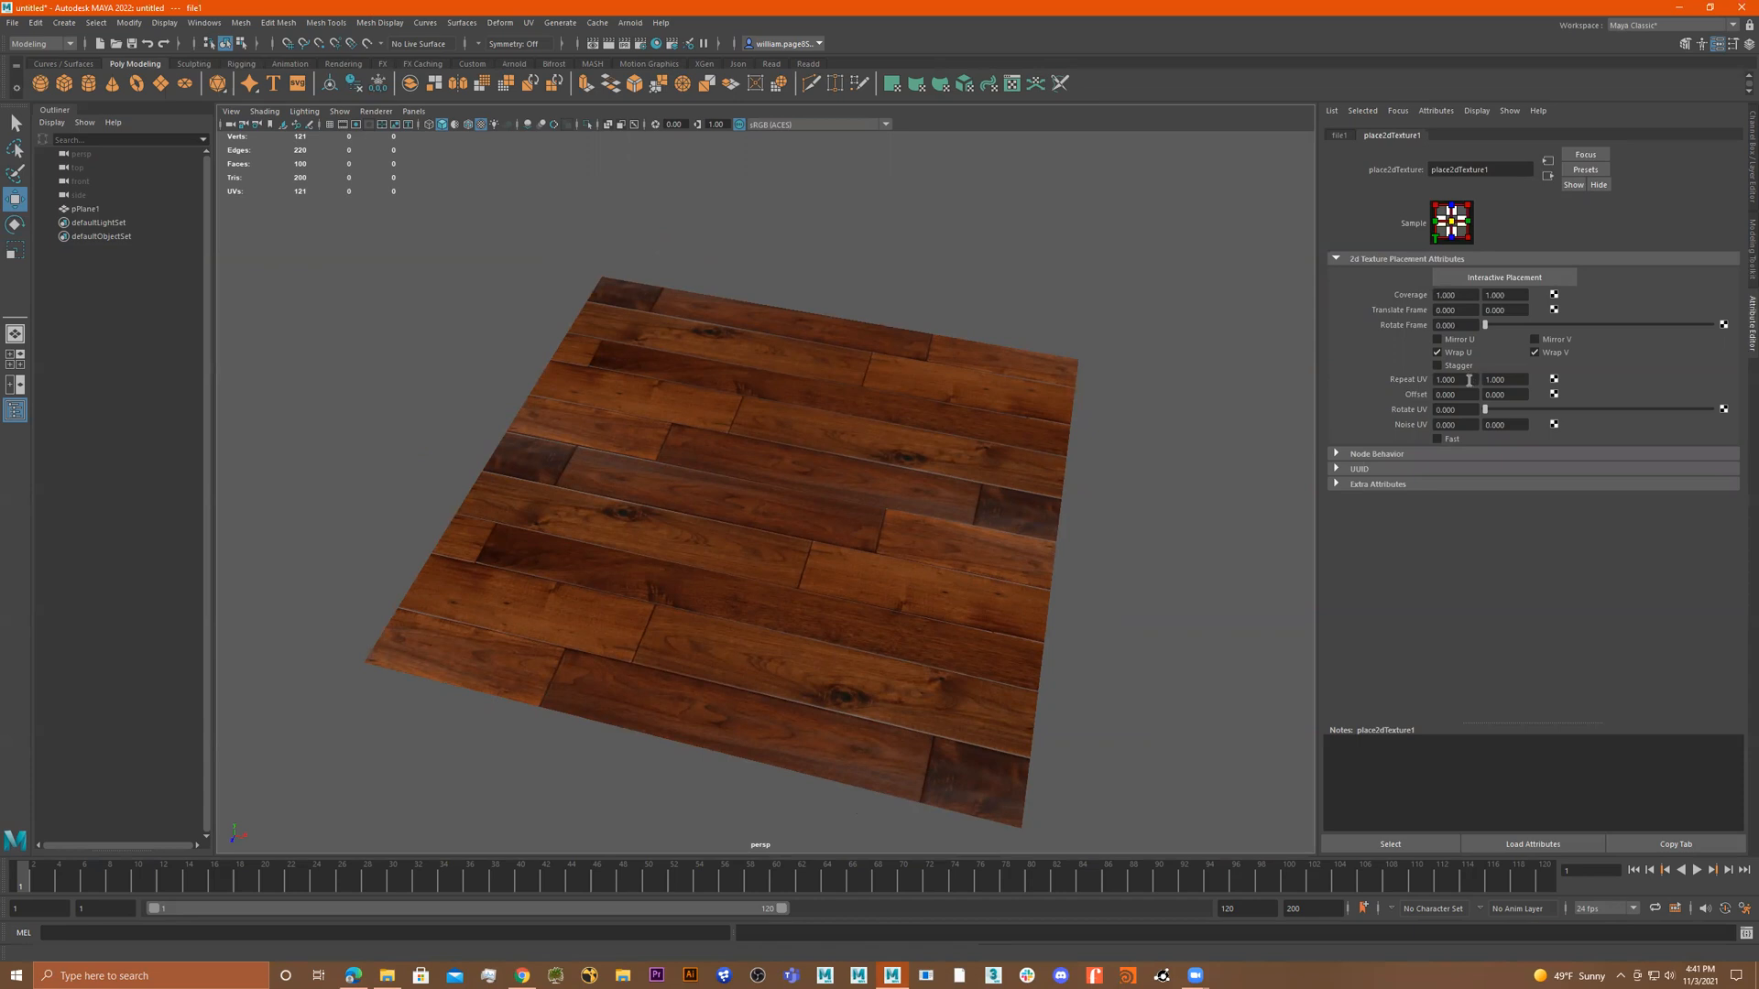
ctrl+drag(1469, 380, 1511, 380)
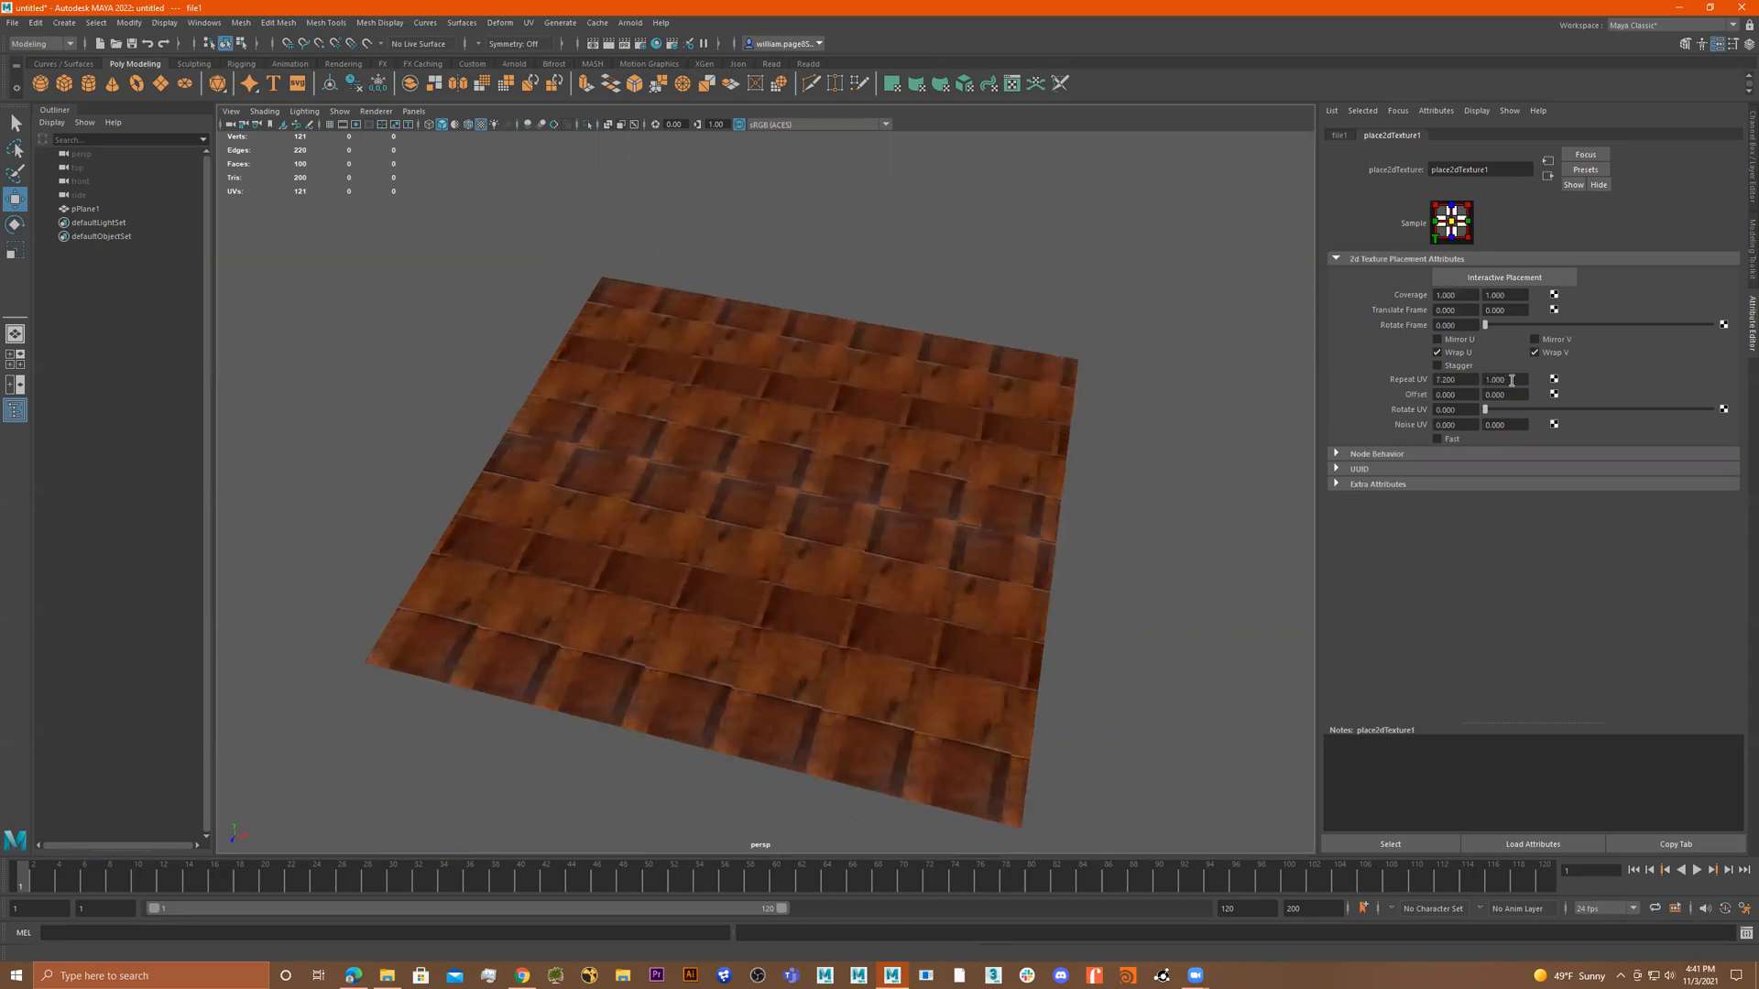
key(ctrl+z)
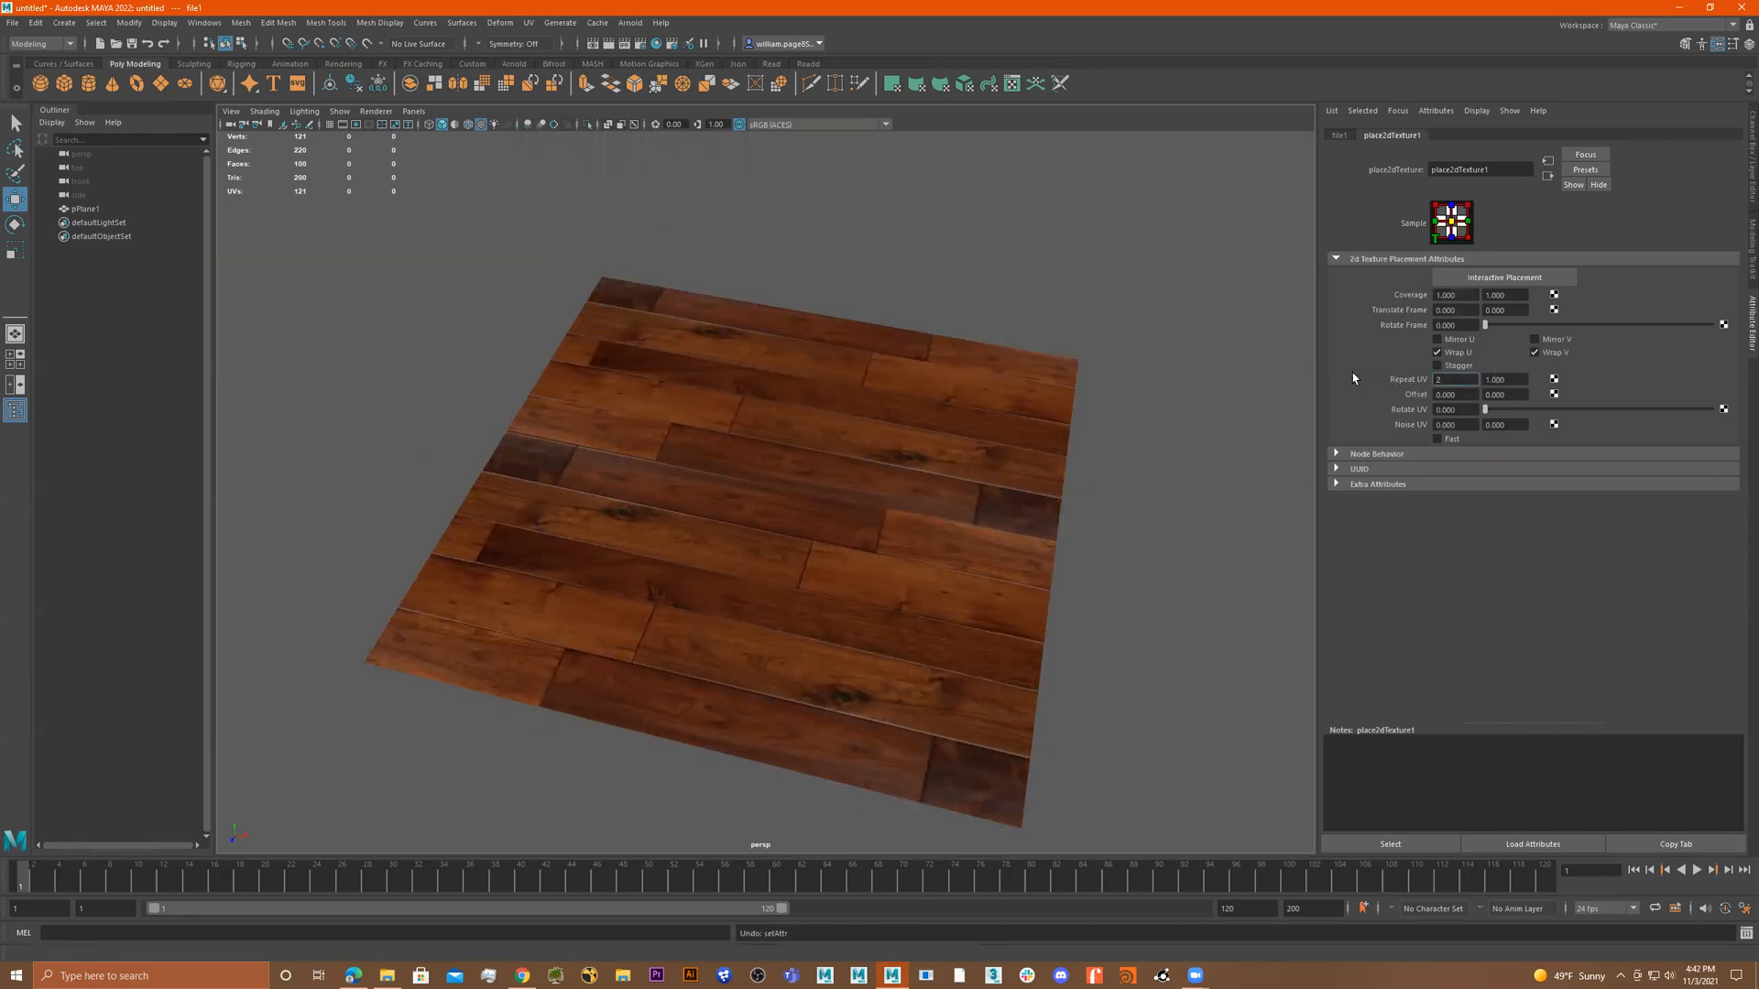
key(Return)
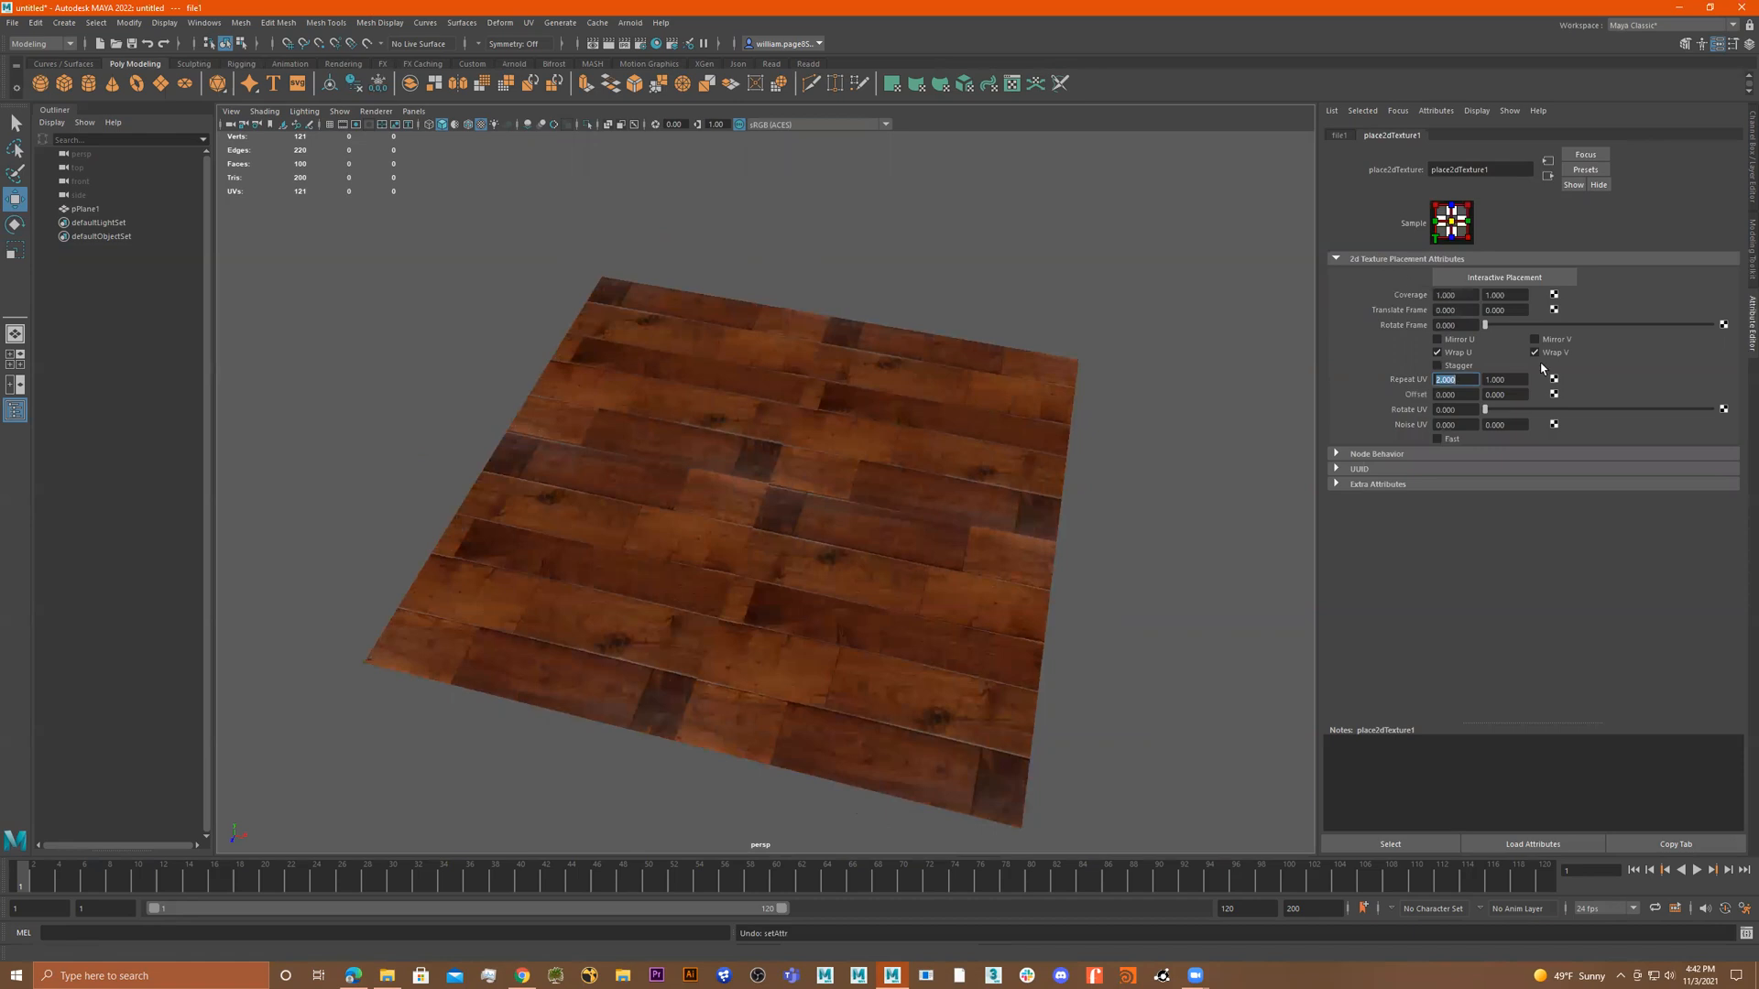
key(Tab)
key(Return)
mouse_move(779, 572)
alt+mouse_down()
mouse_move(759, 577)
mouse_move(772, 547)
alt+mouse_up()
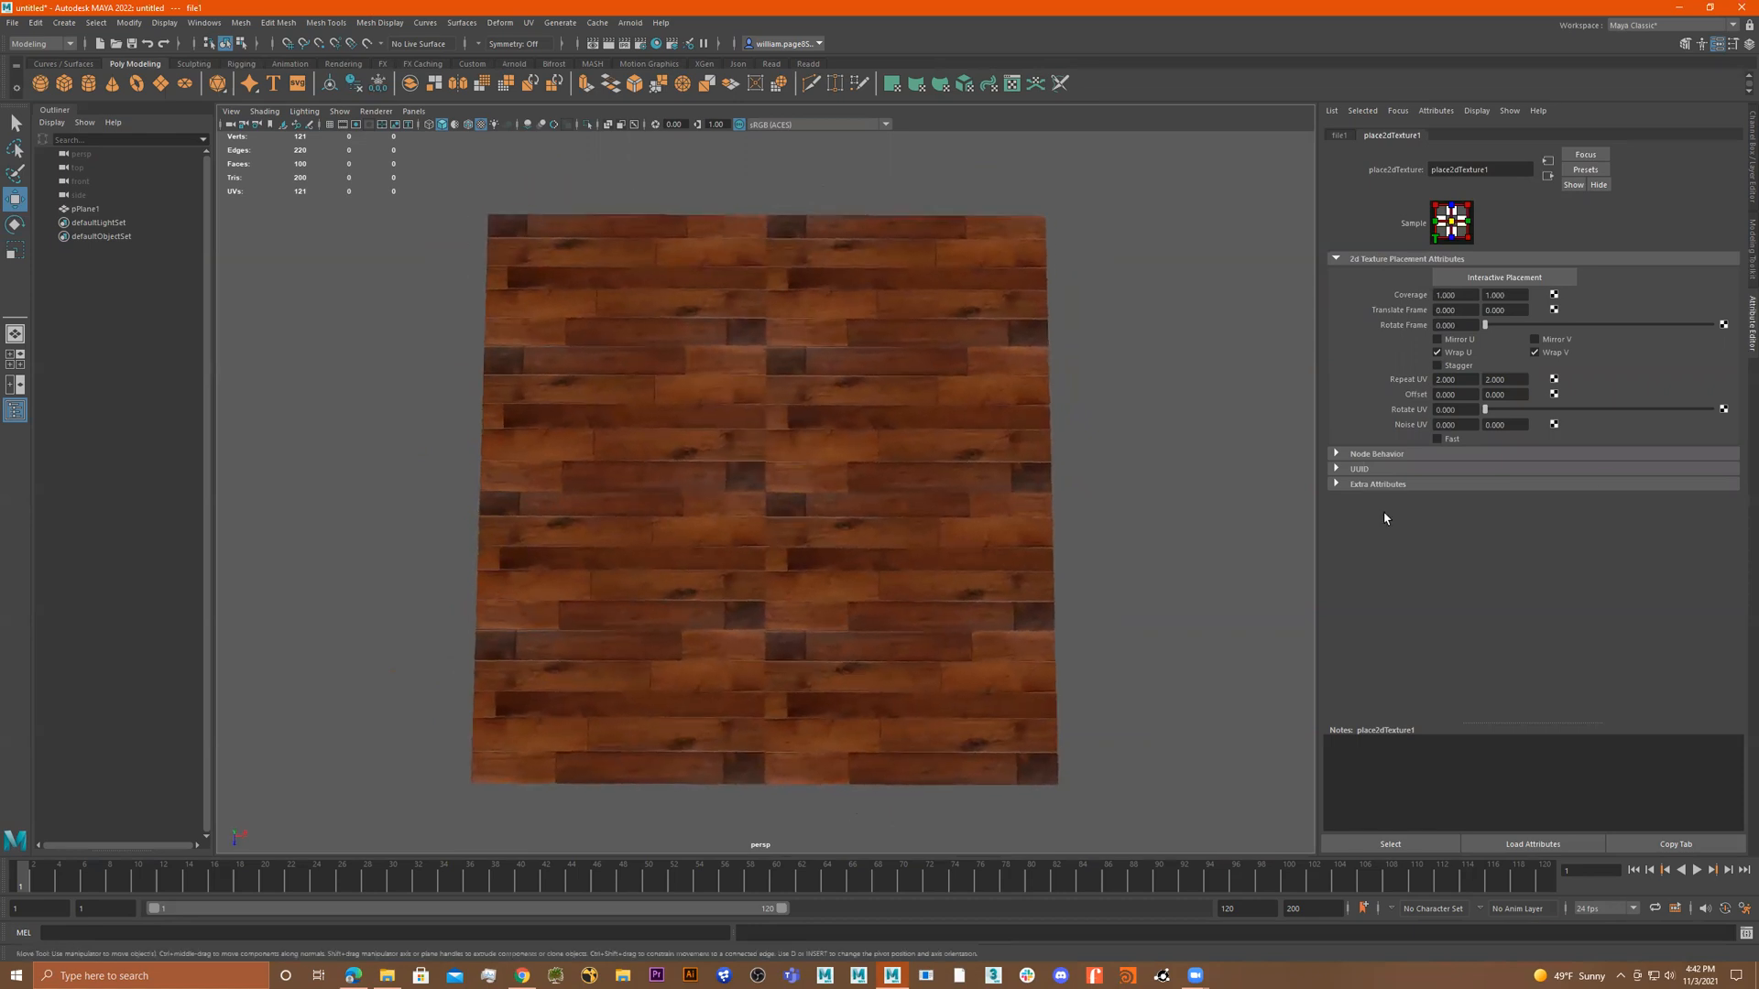
ctrl+drag(1466, 378, 1429, 370)
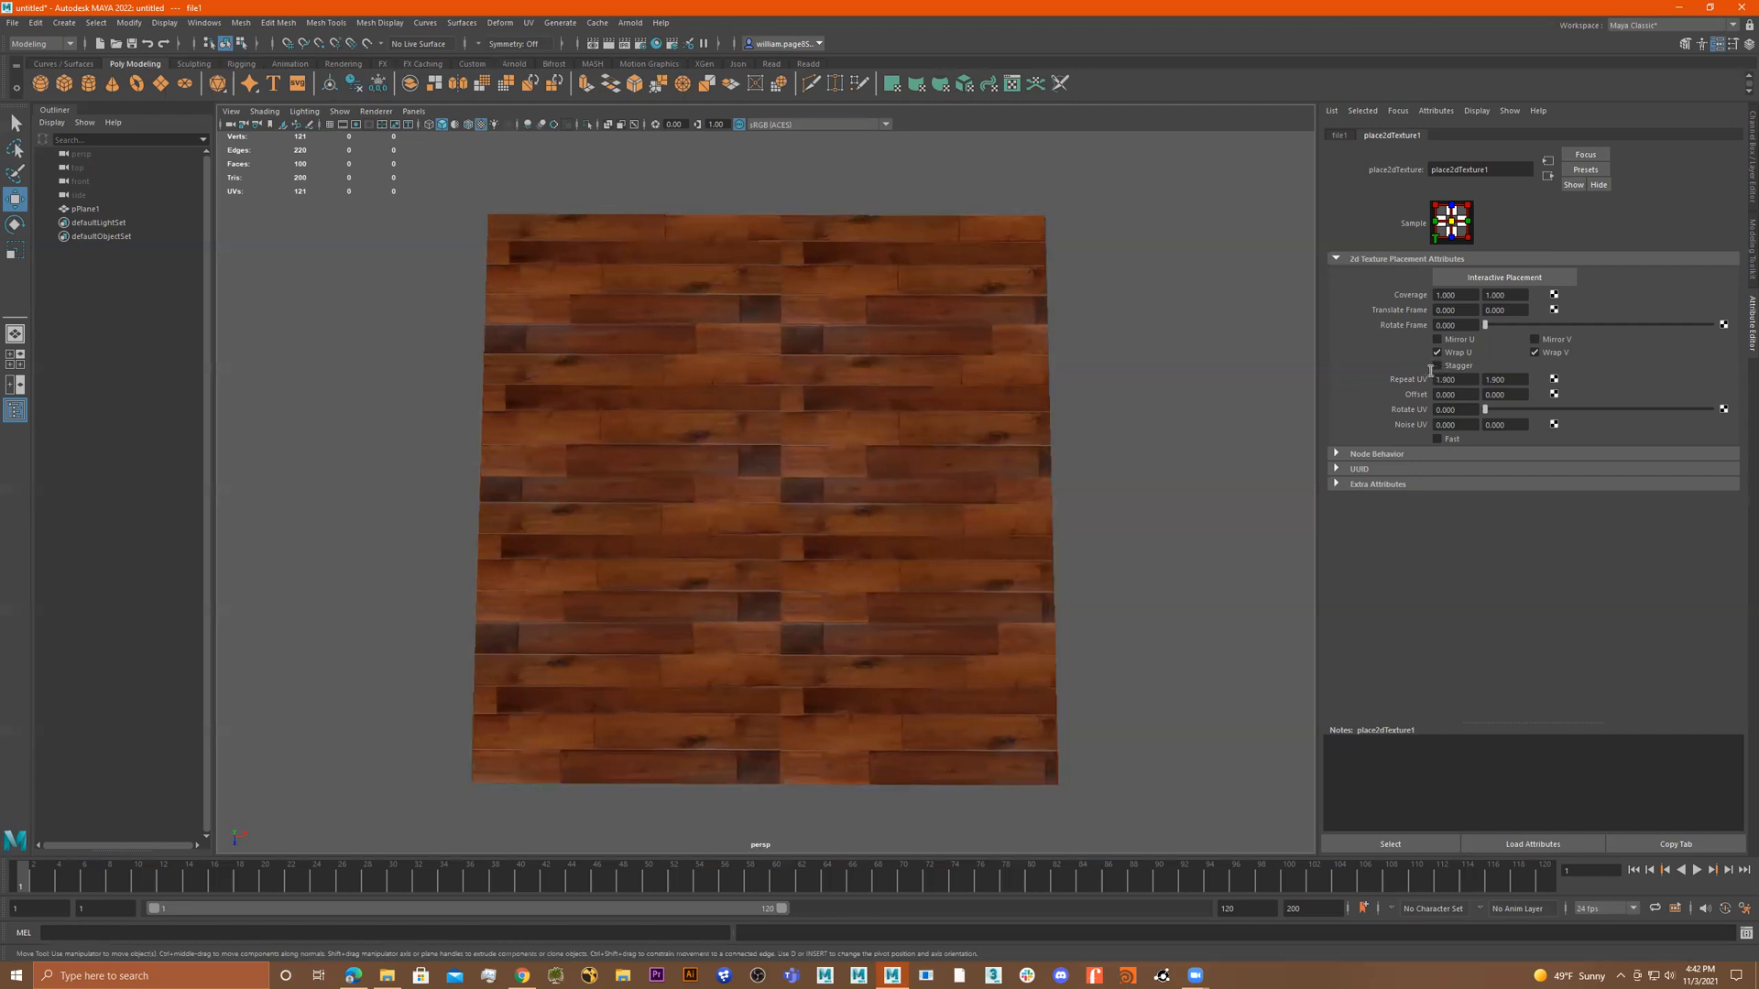
alt+drag(821, 587, 888, 652)
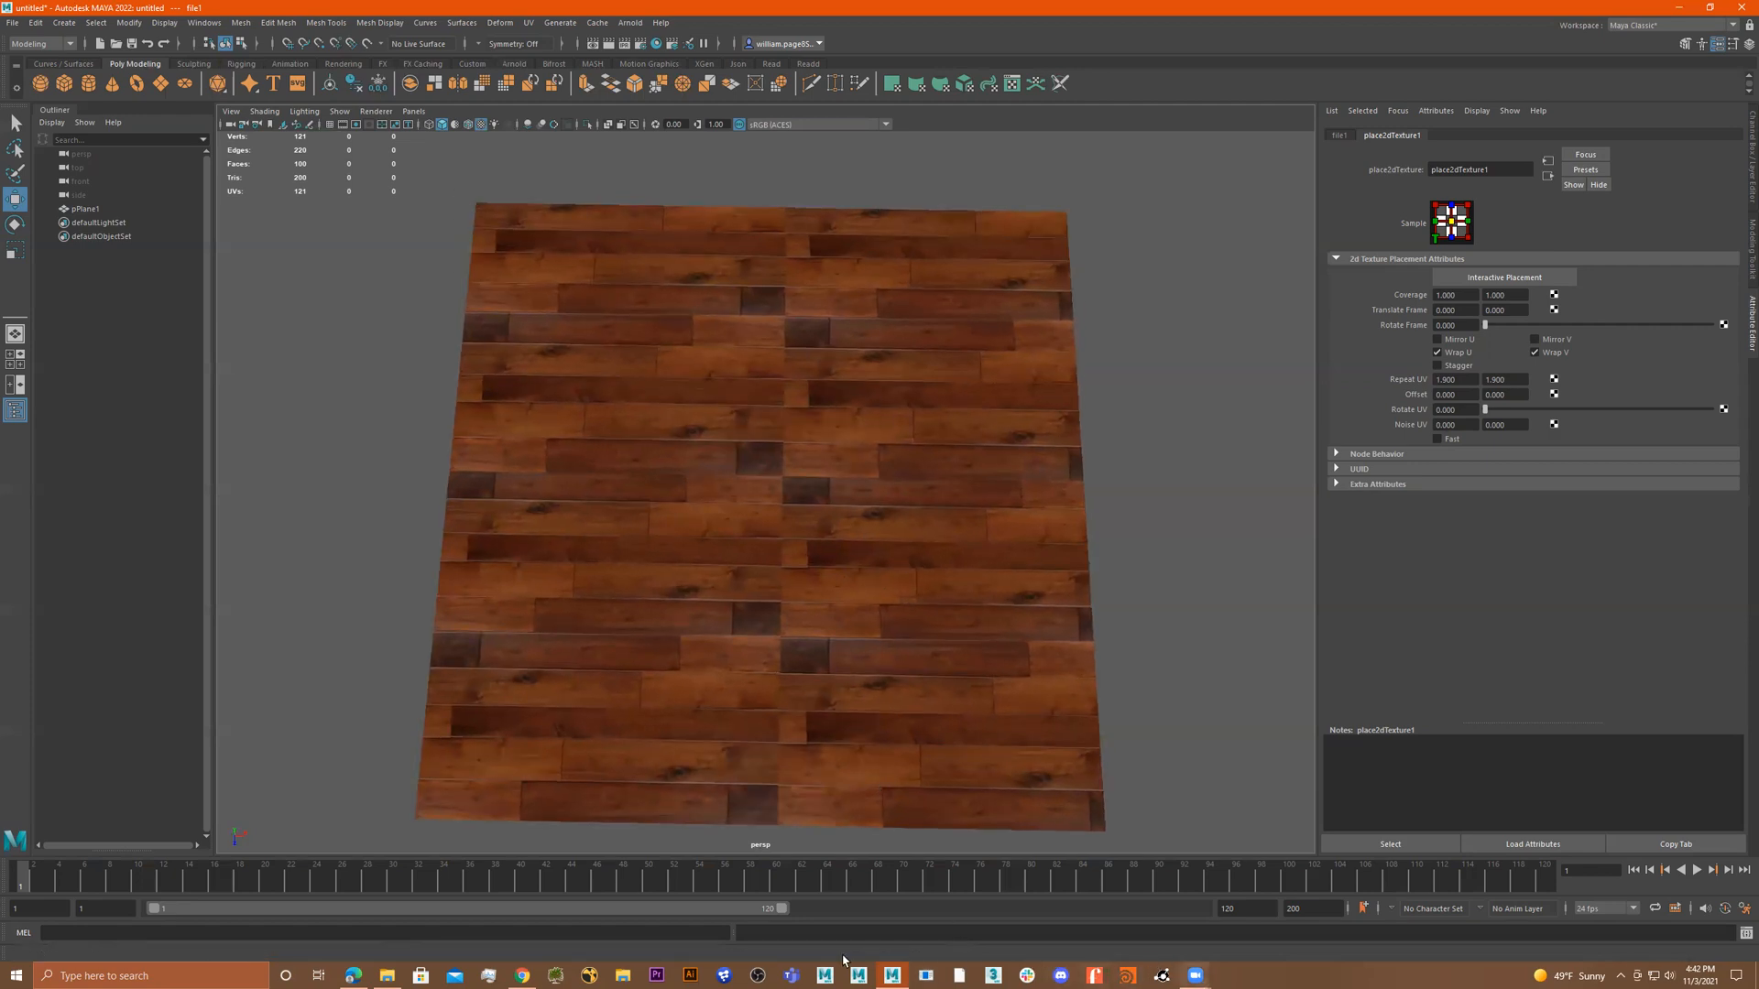
Switch to the browser's seamless wood floor image search and save the reddish 2000 x 2000 plank image into the project's images folder.
click(352, 974)
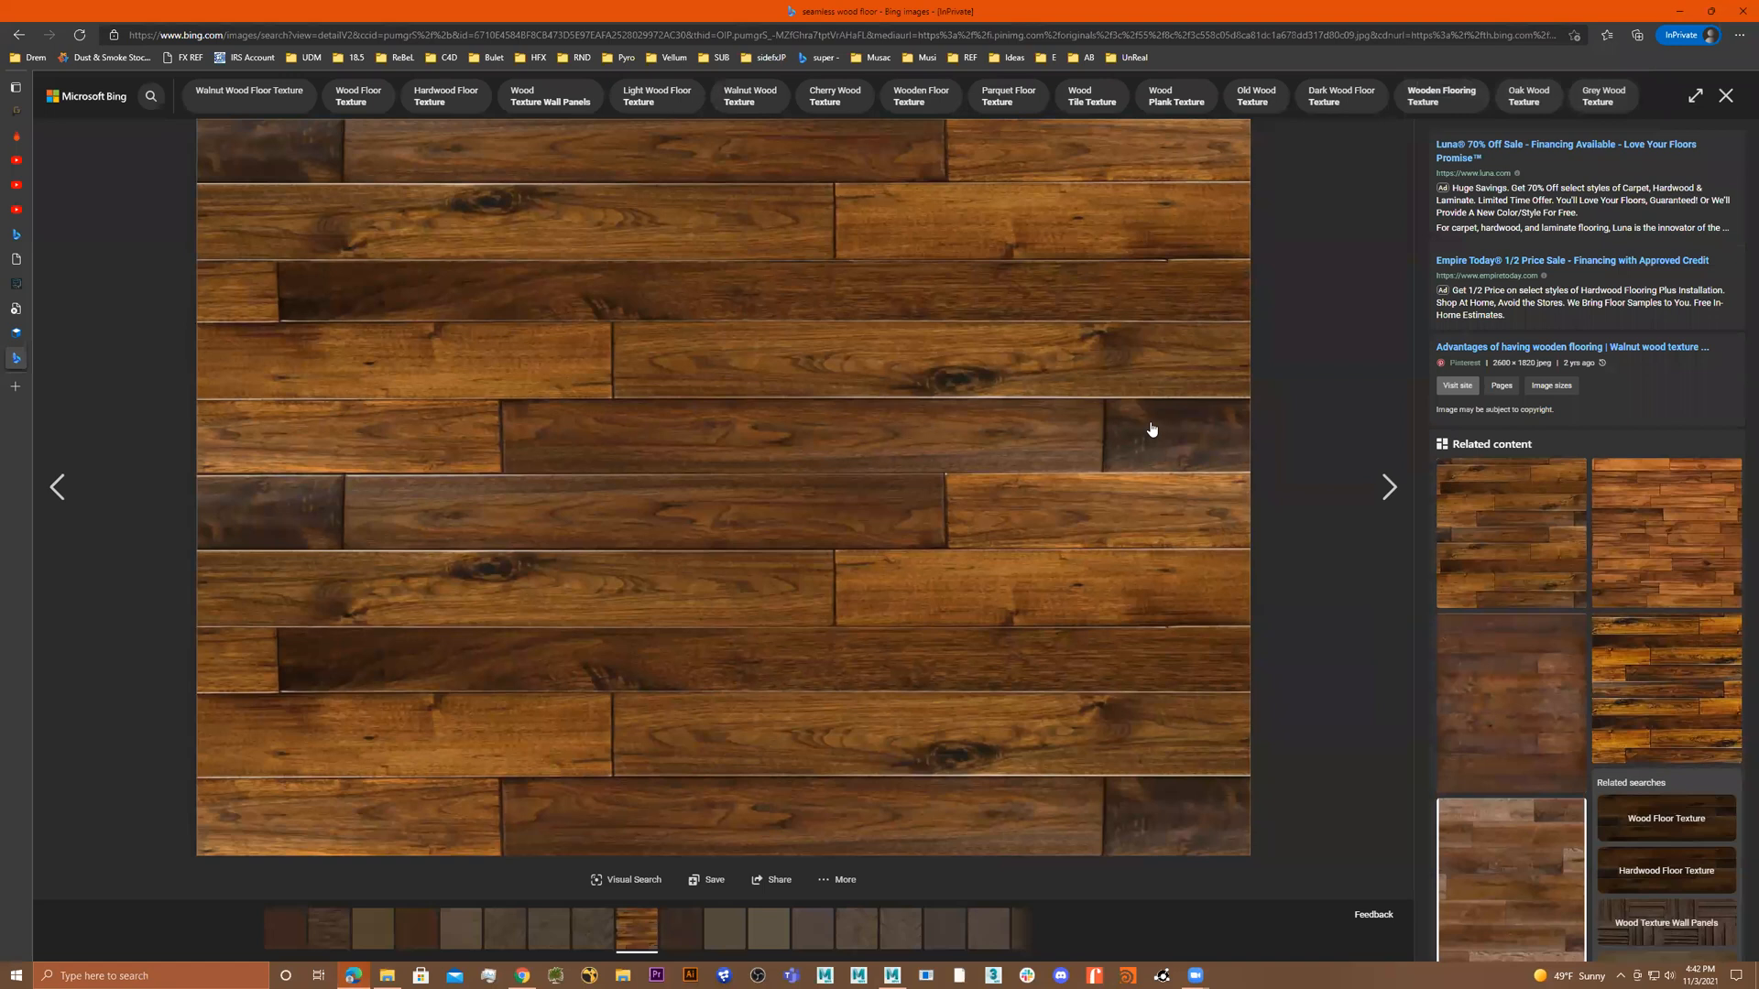
click(1531, 533)
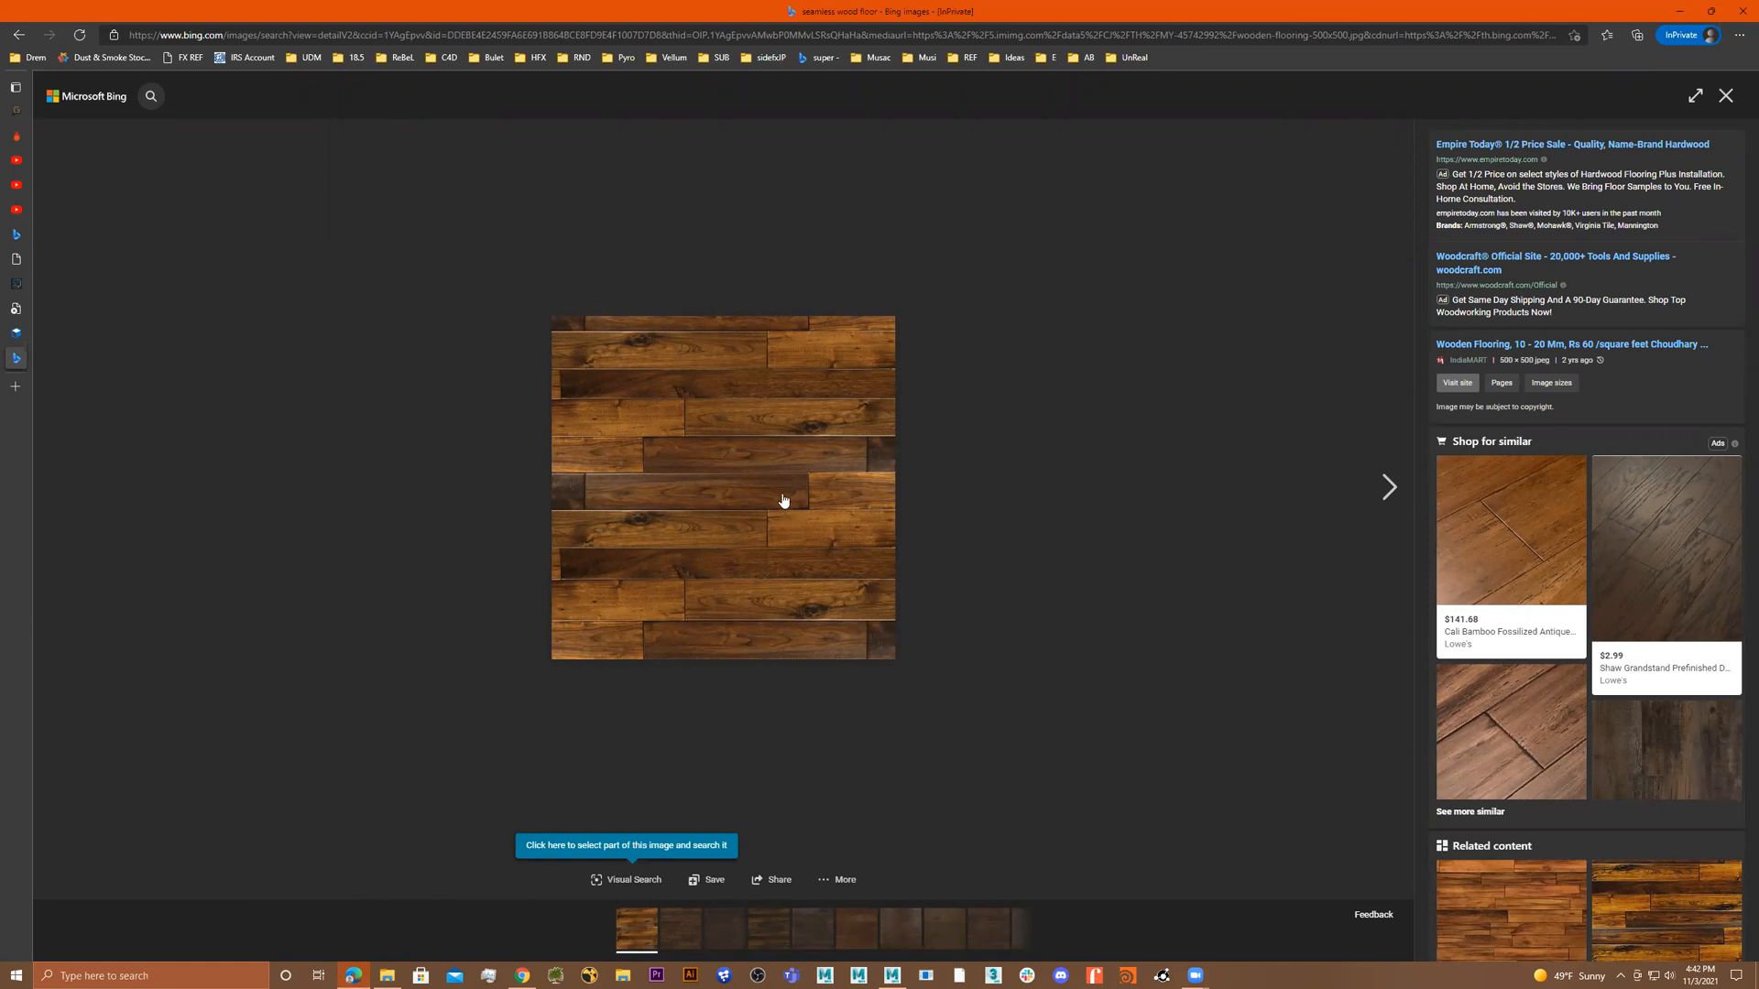
click(1726, 95)
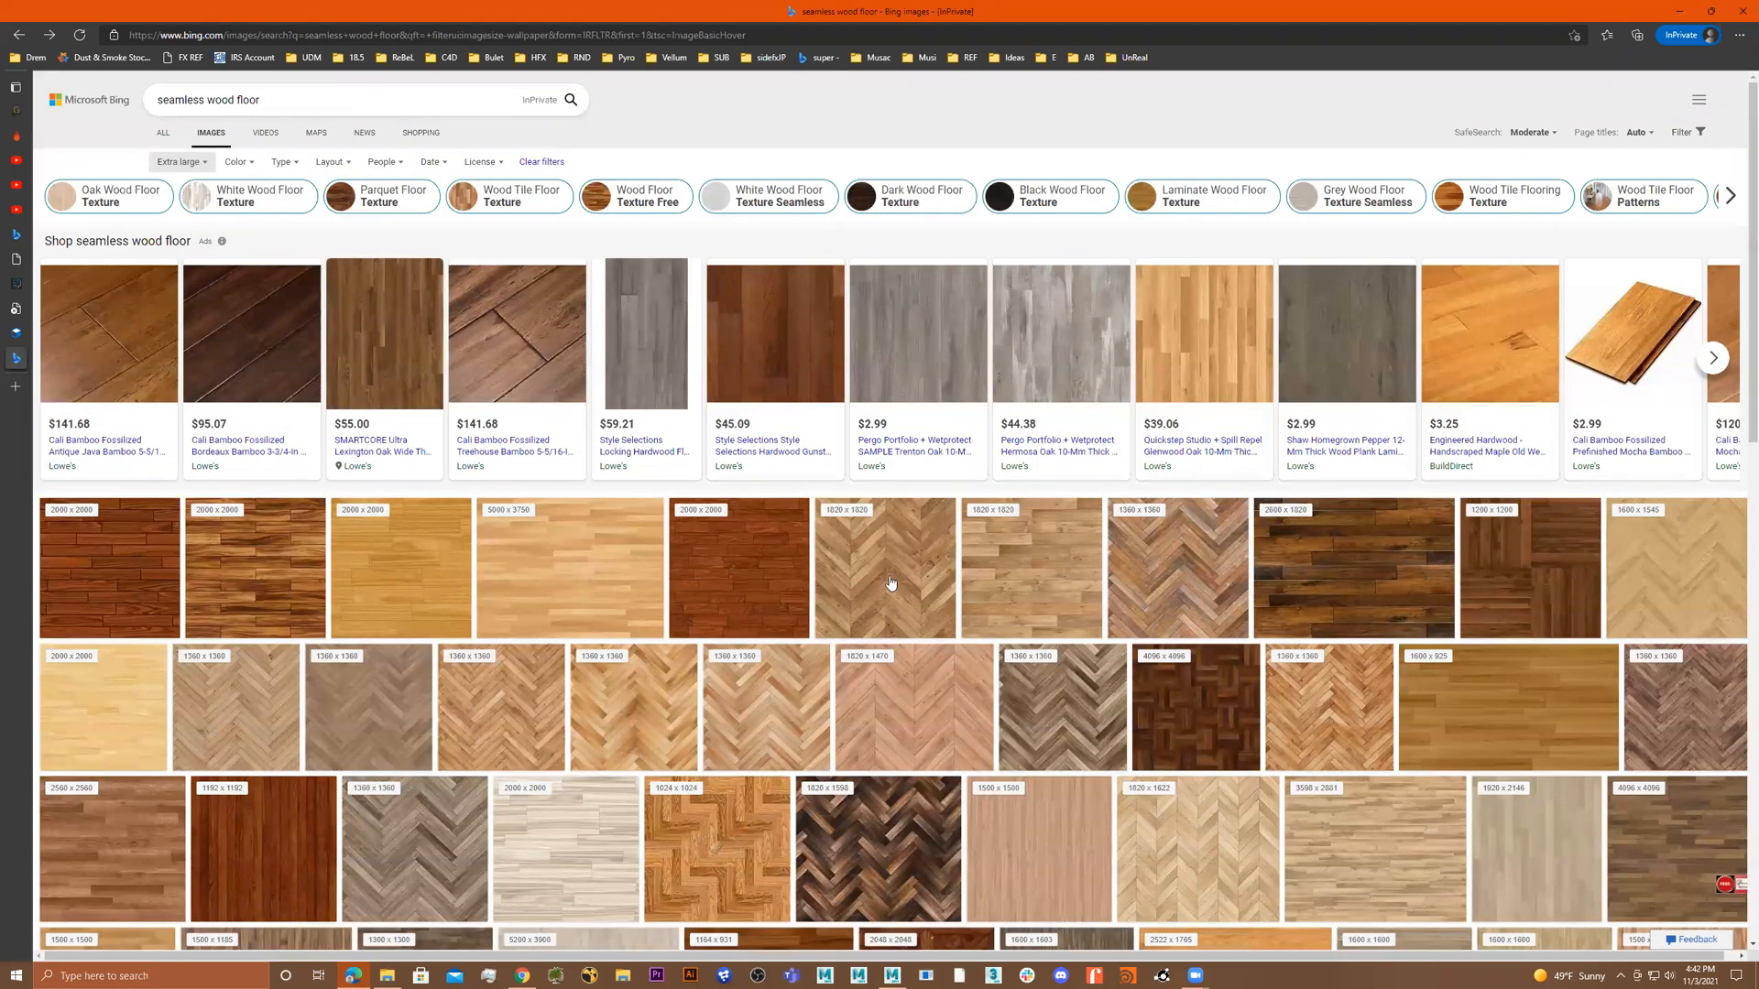
click(738, 558)
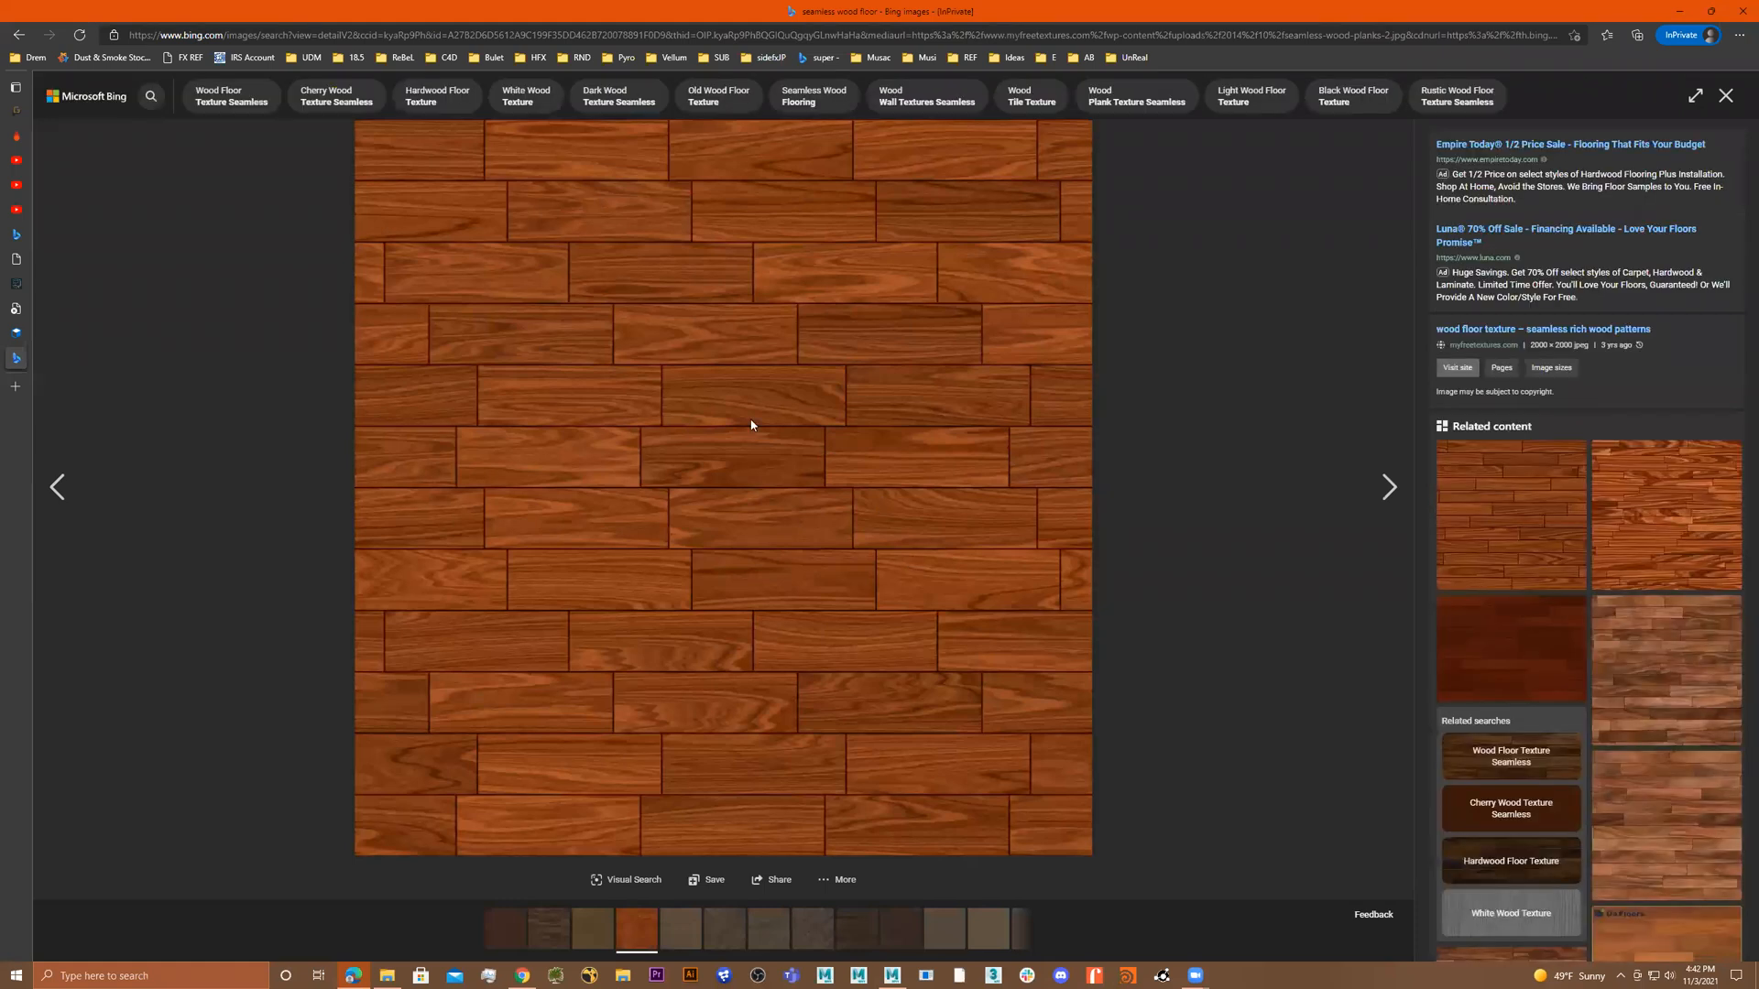
right_click(751, 425)
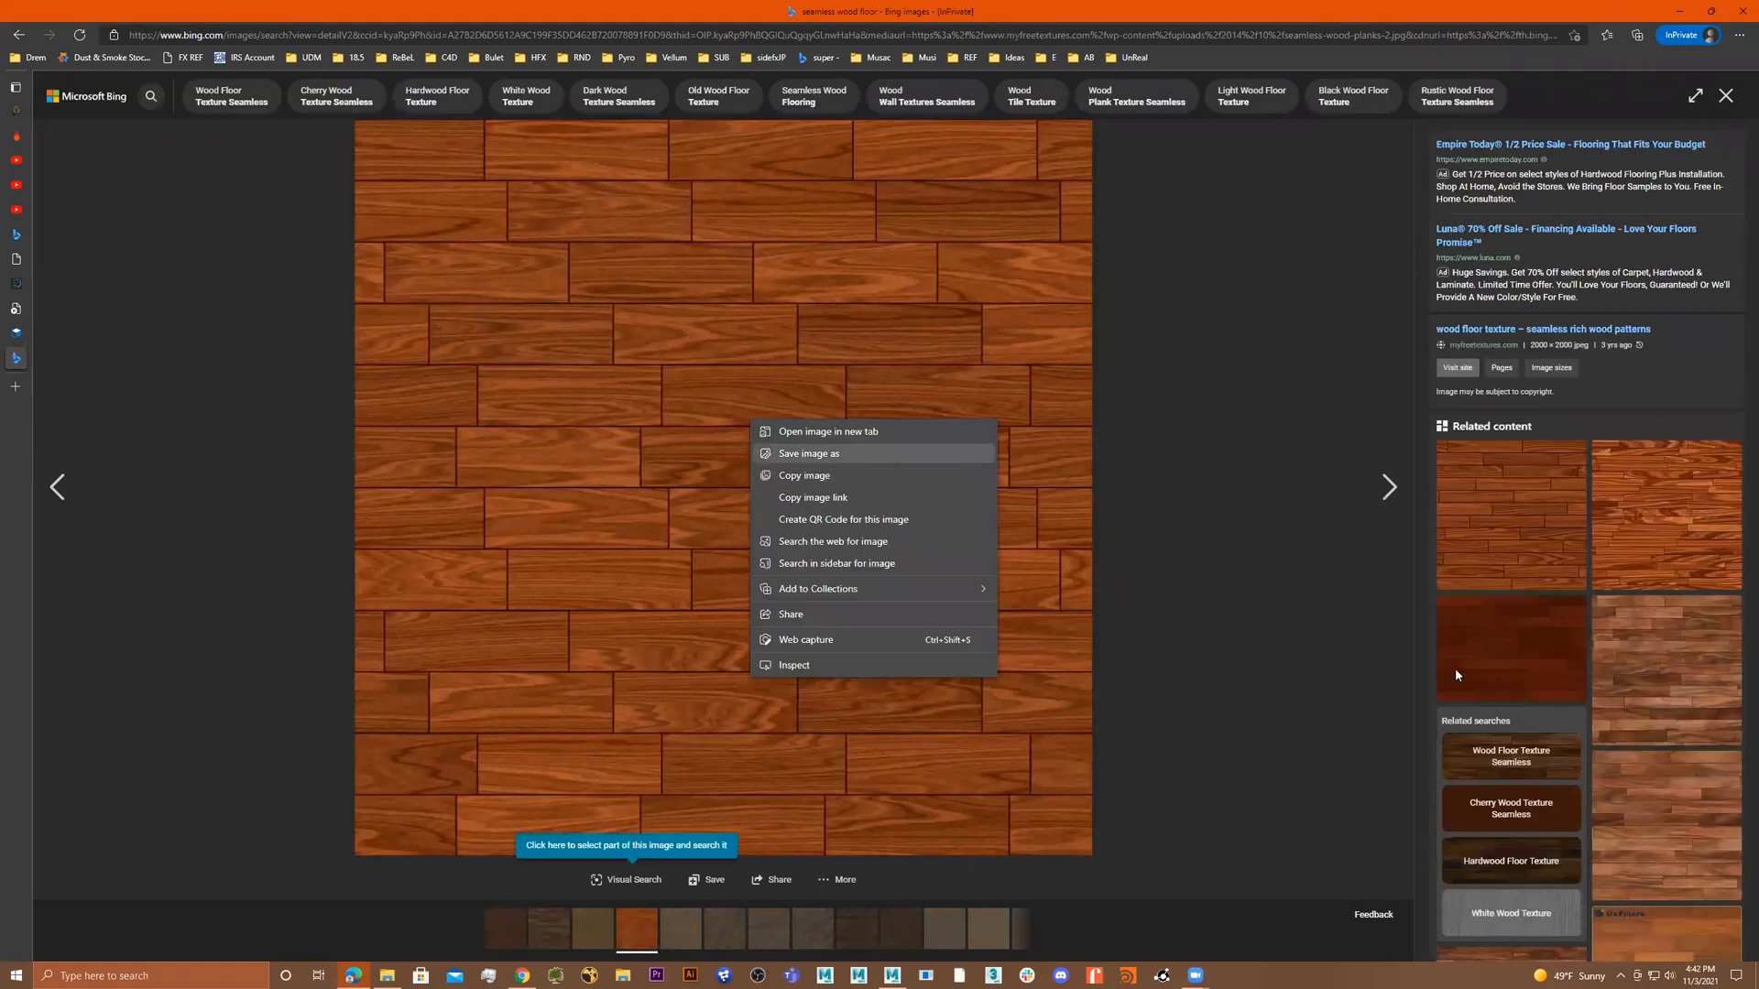
click(850, 454)
key(Return)
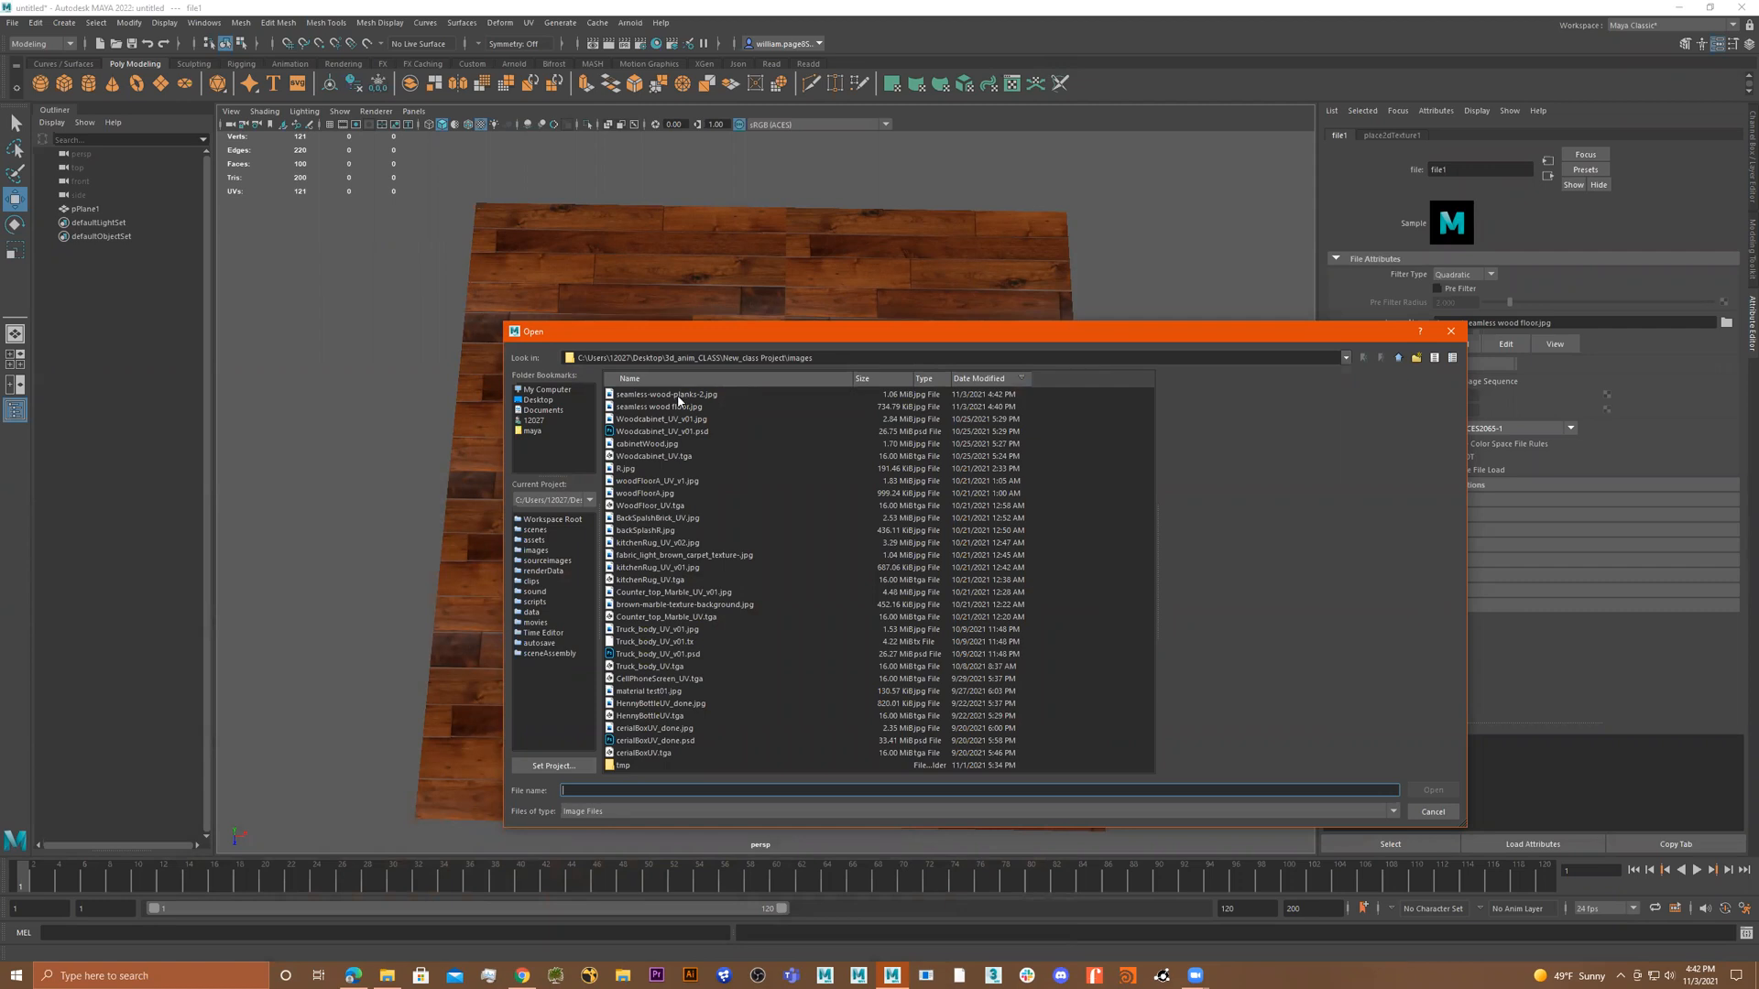
Switch to Maya, load seamless-wood-planks-2.jpg as the floor's file texture, and set its Repeat UV to 1 by 1.
click(678, 395)
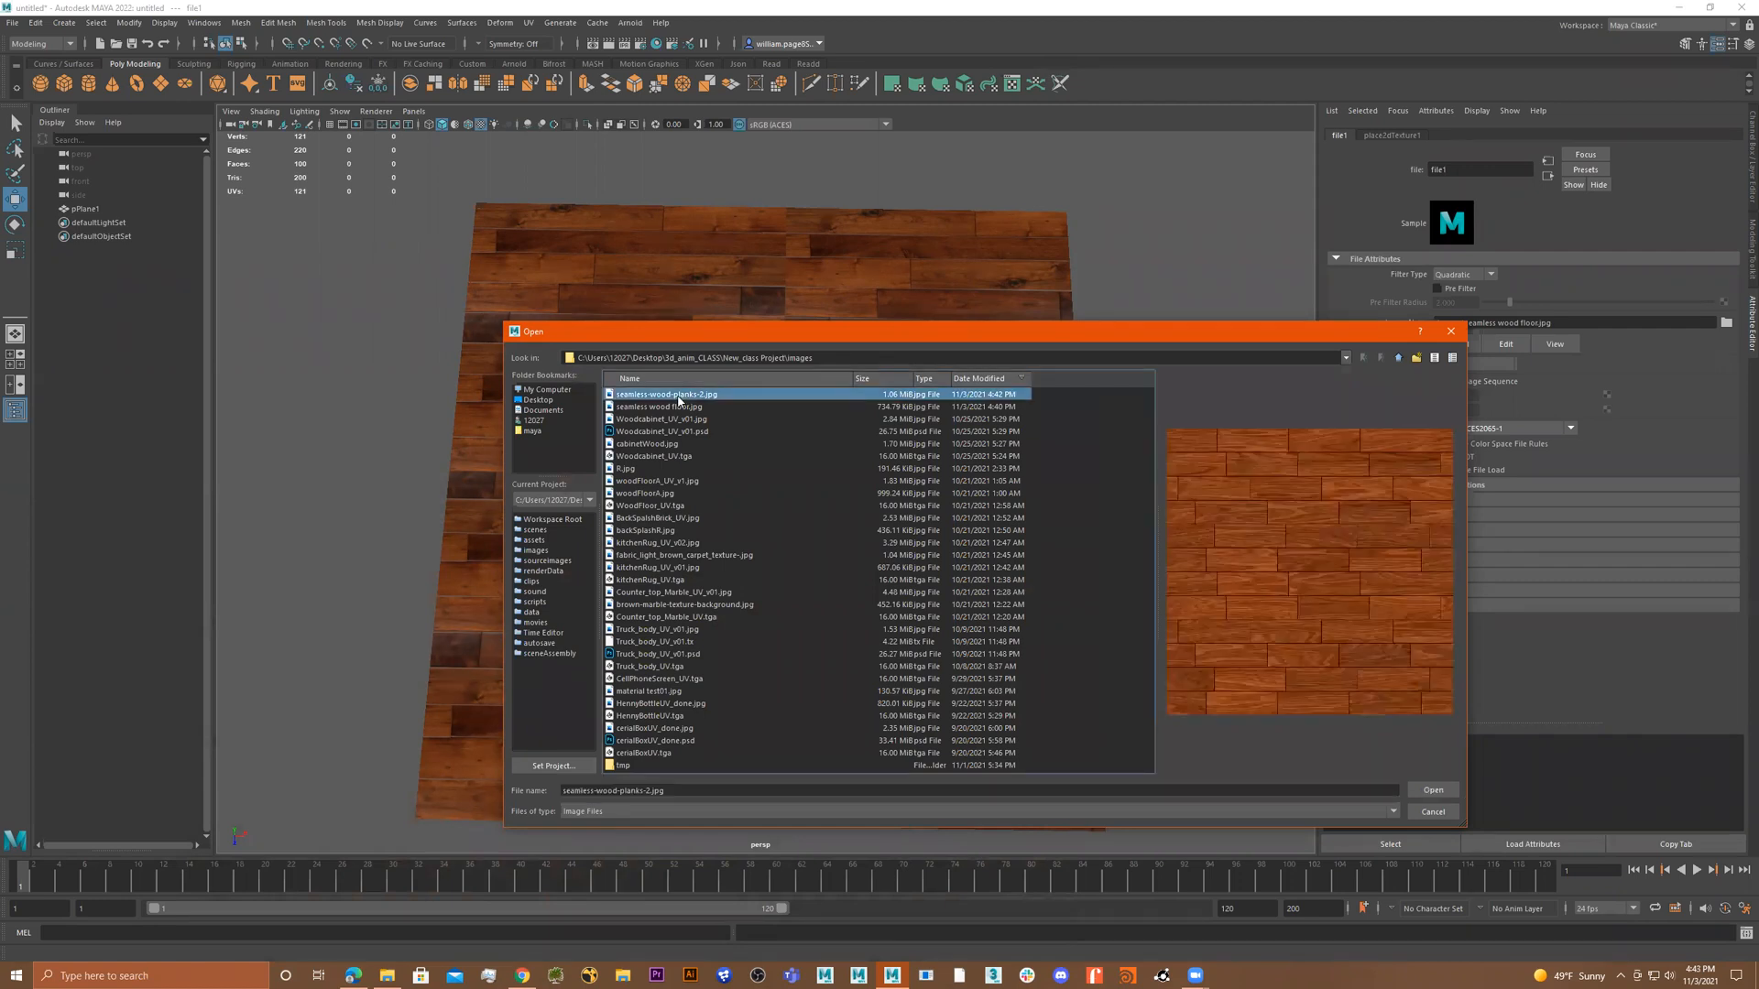
double_click(745, 397)
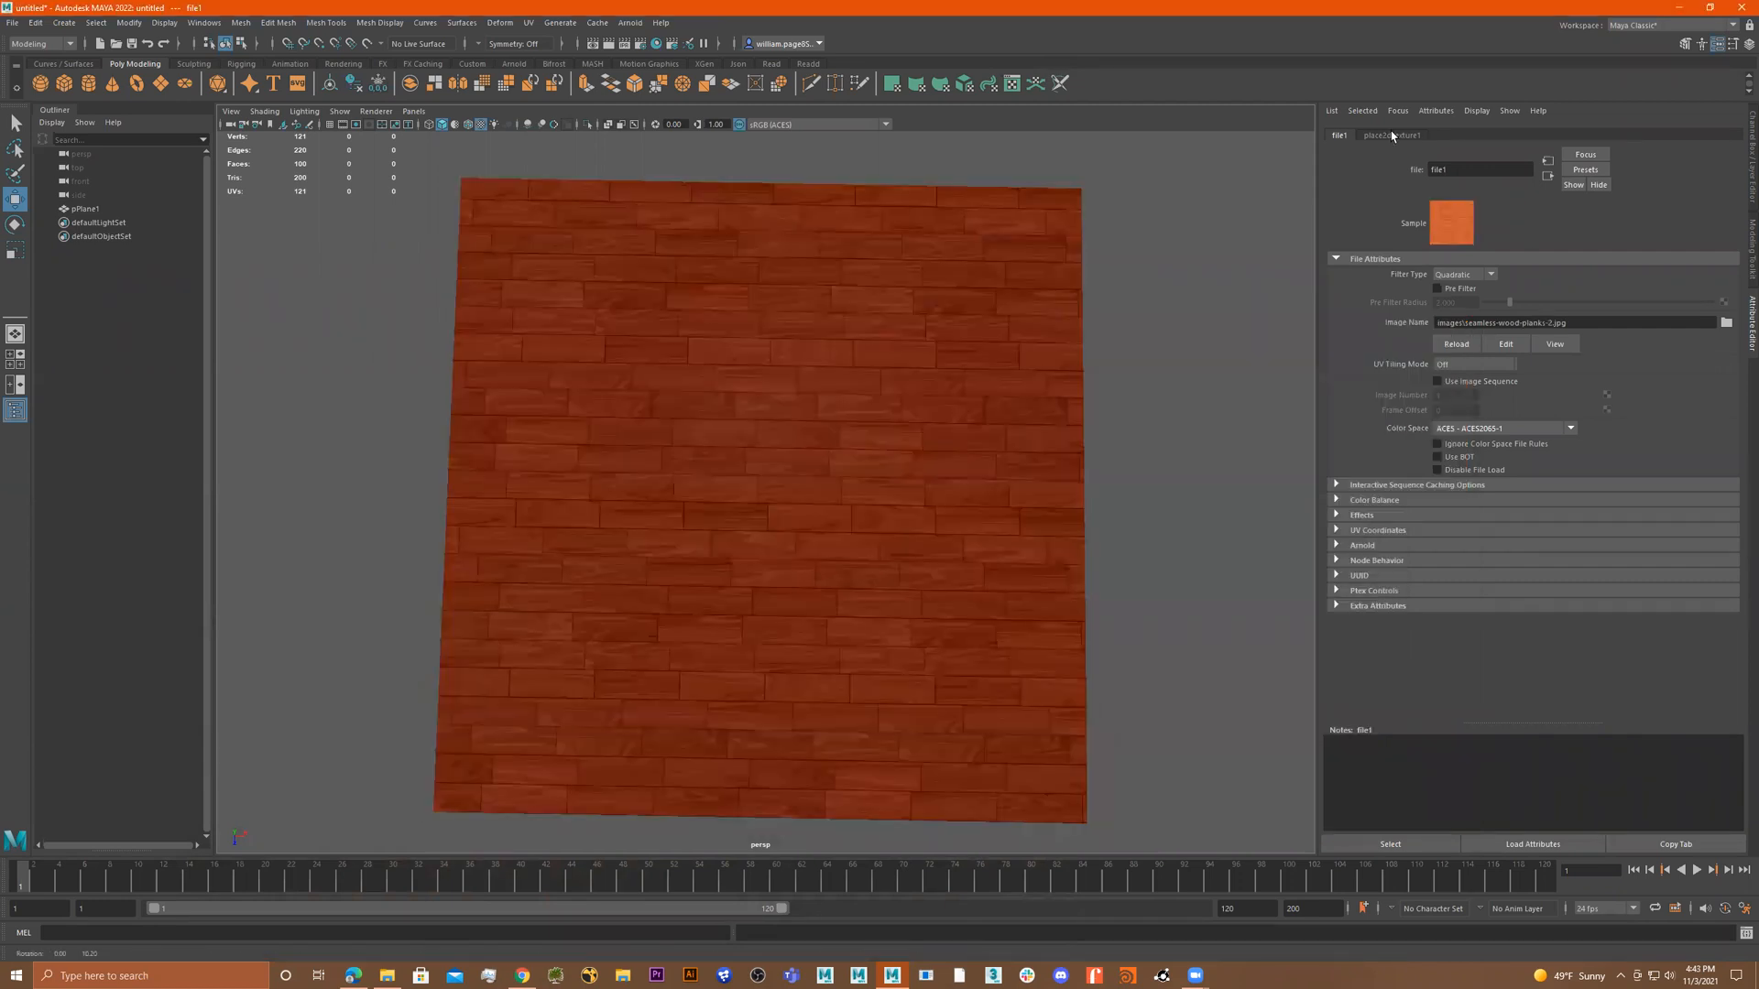
key(Tab)
text(1)
key(Tab)
Set the plank texture's Repeat UV to 3 by 3.
key(shift+Tab)
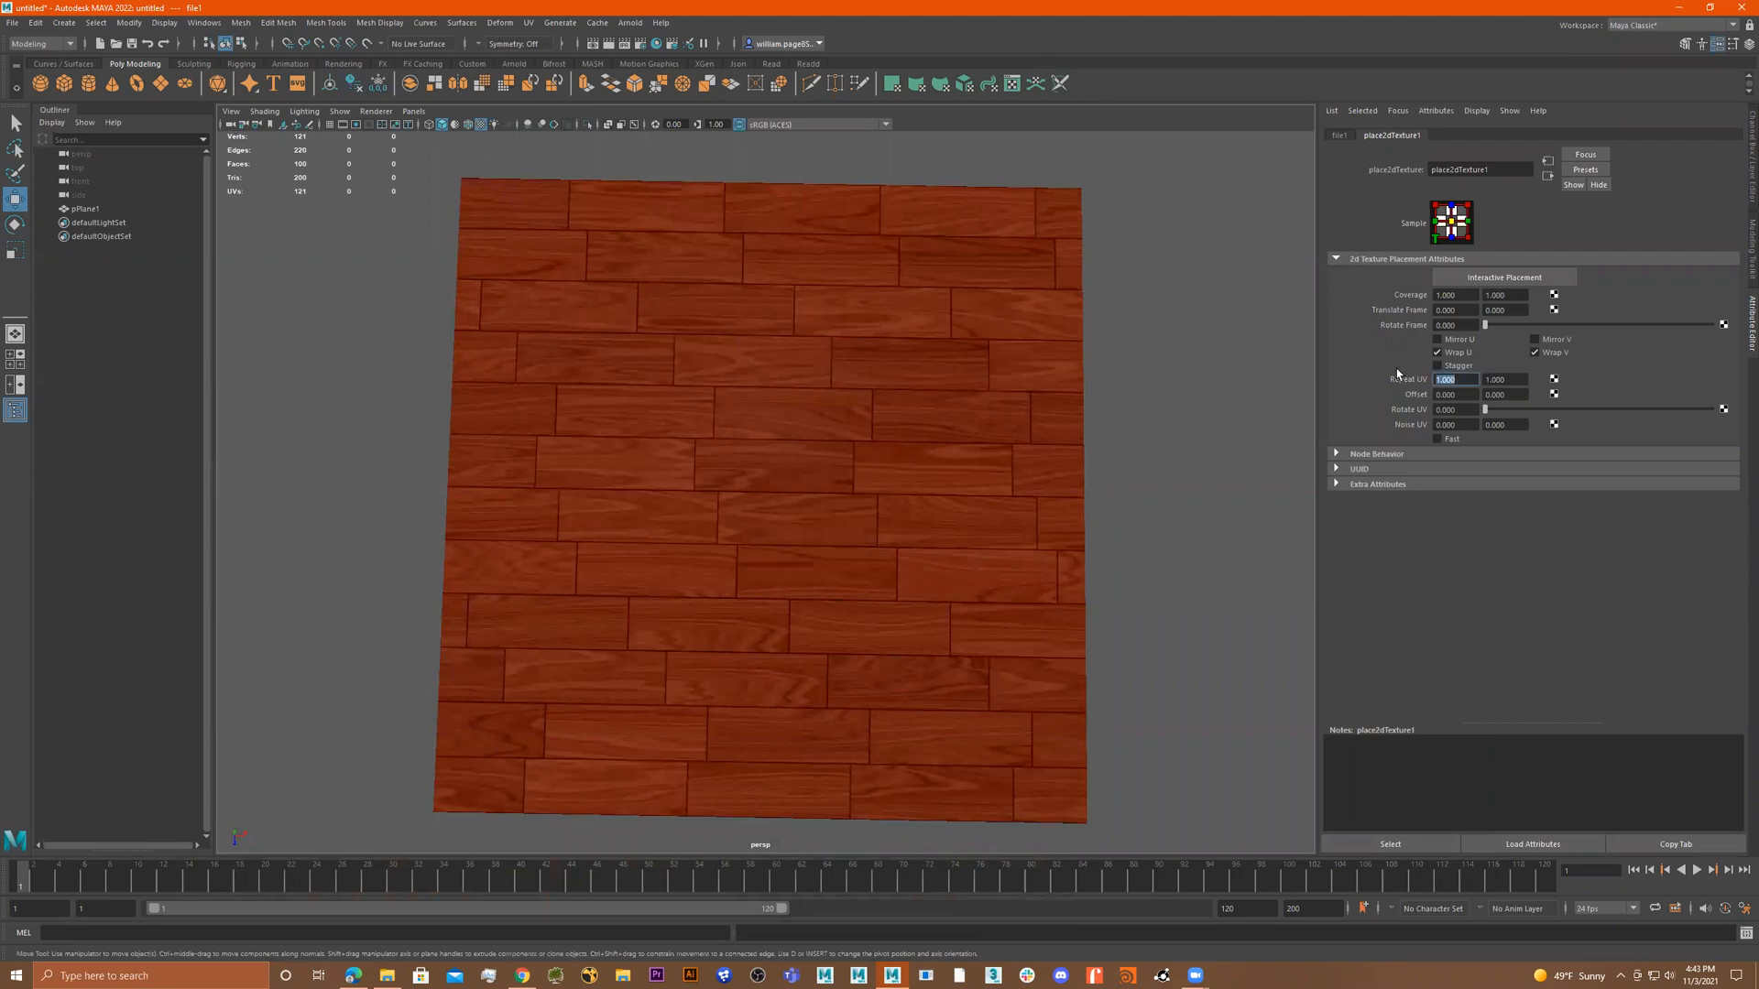
key(Return)
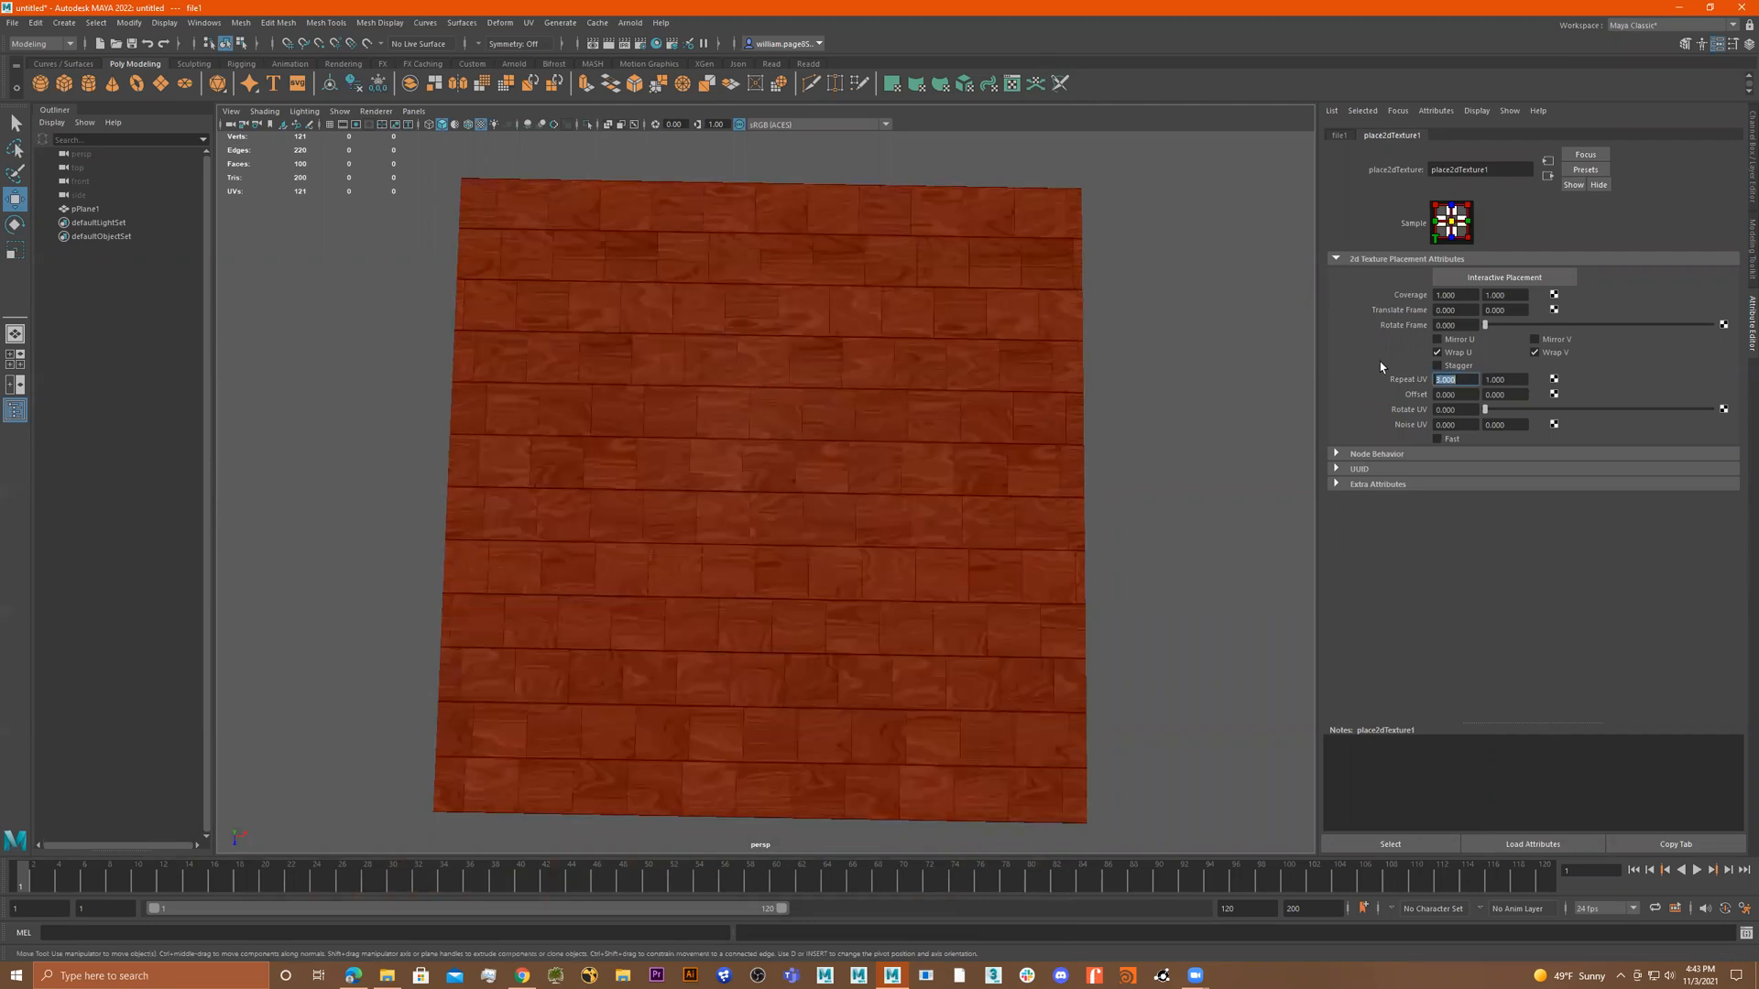
key(Tab)
text(3)
key(Return)
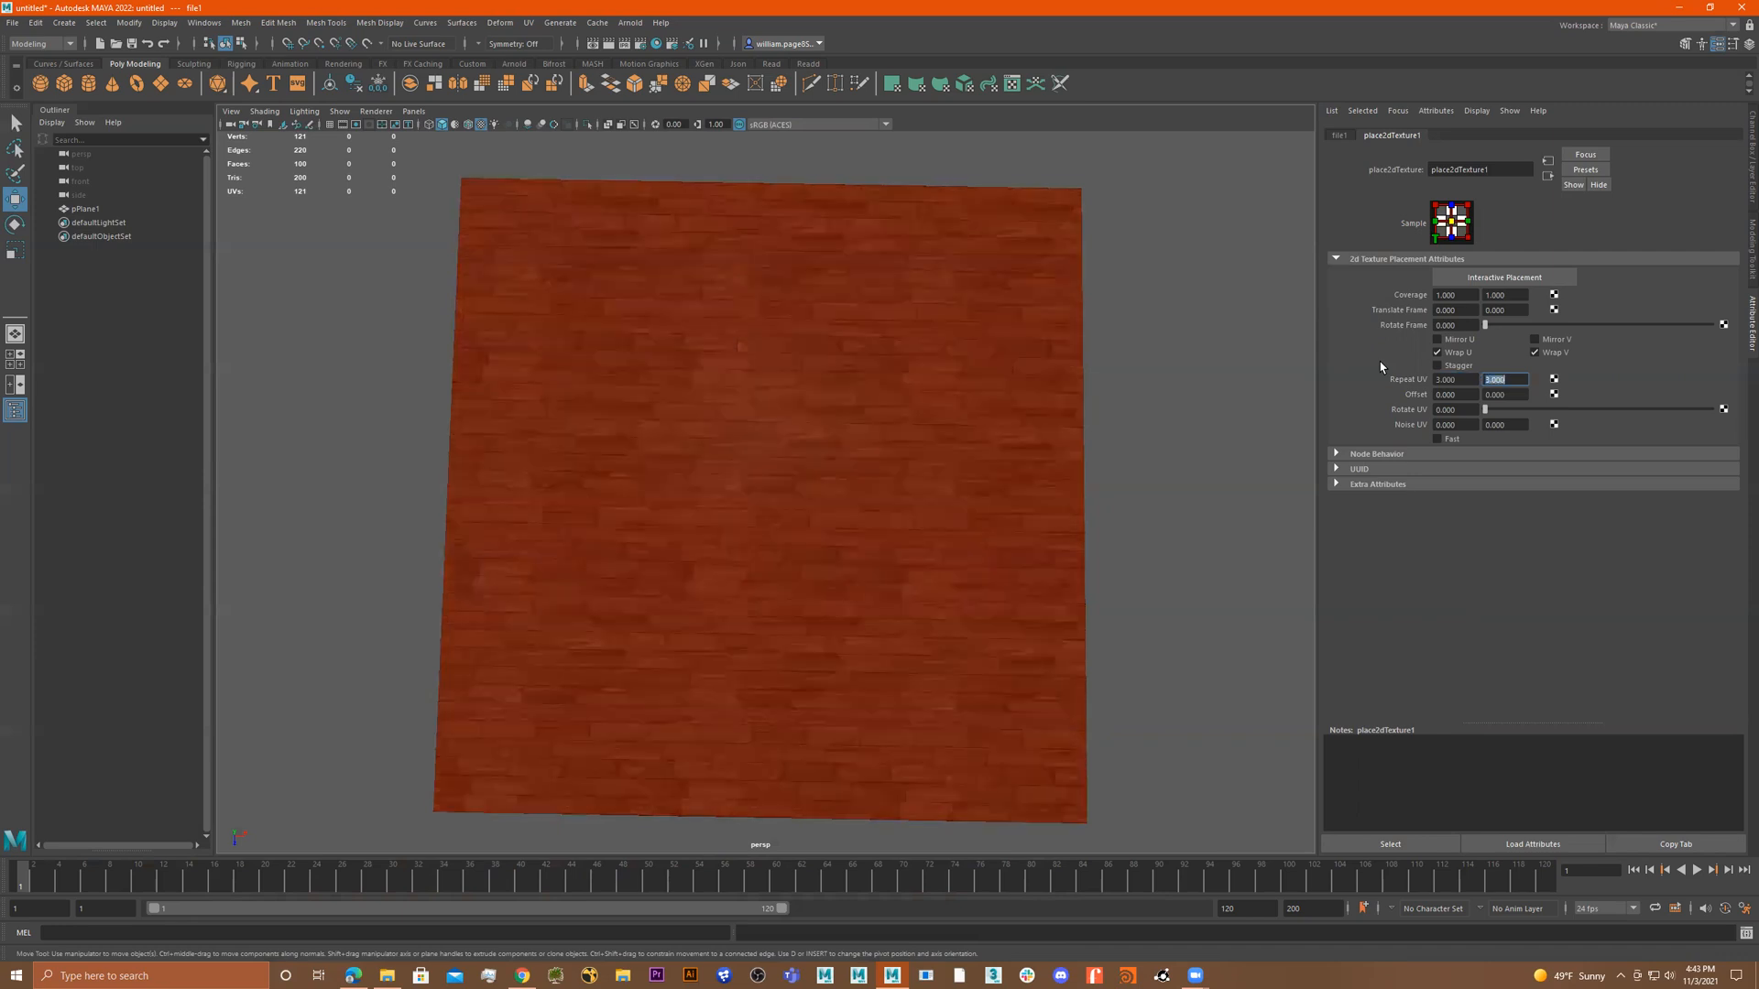
alt+right_drag(939, 521, 995, 525)
alt+drag(996, 525, 962, 519)
alt+right_drag(962, 518, 832, 503)
alt+drag(833, 503, 834, 467)
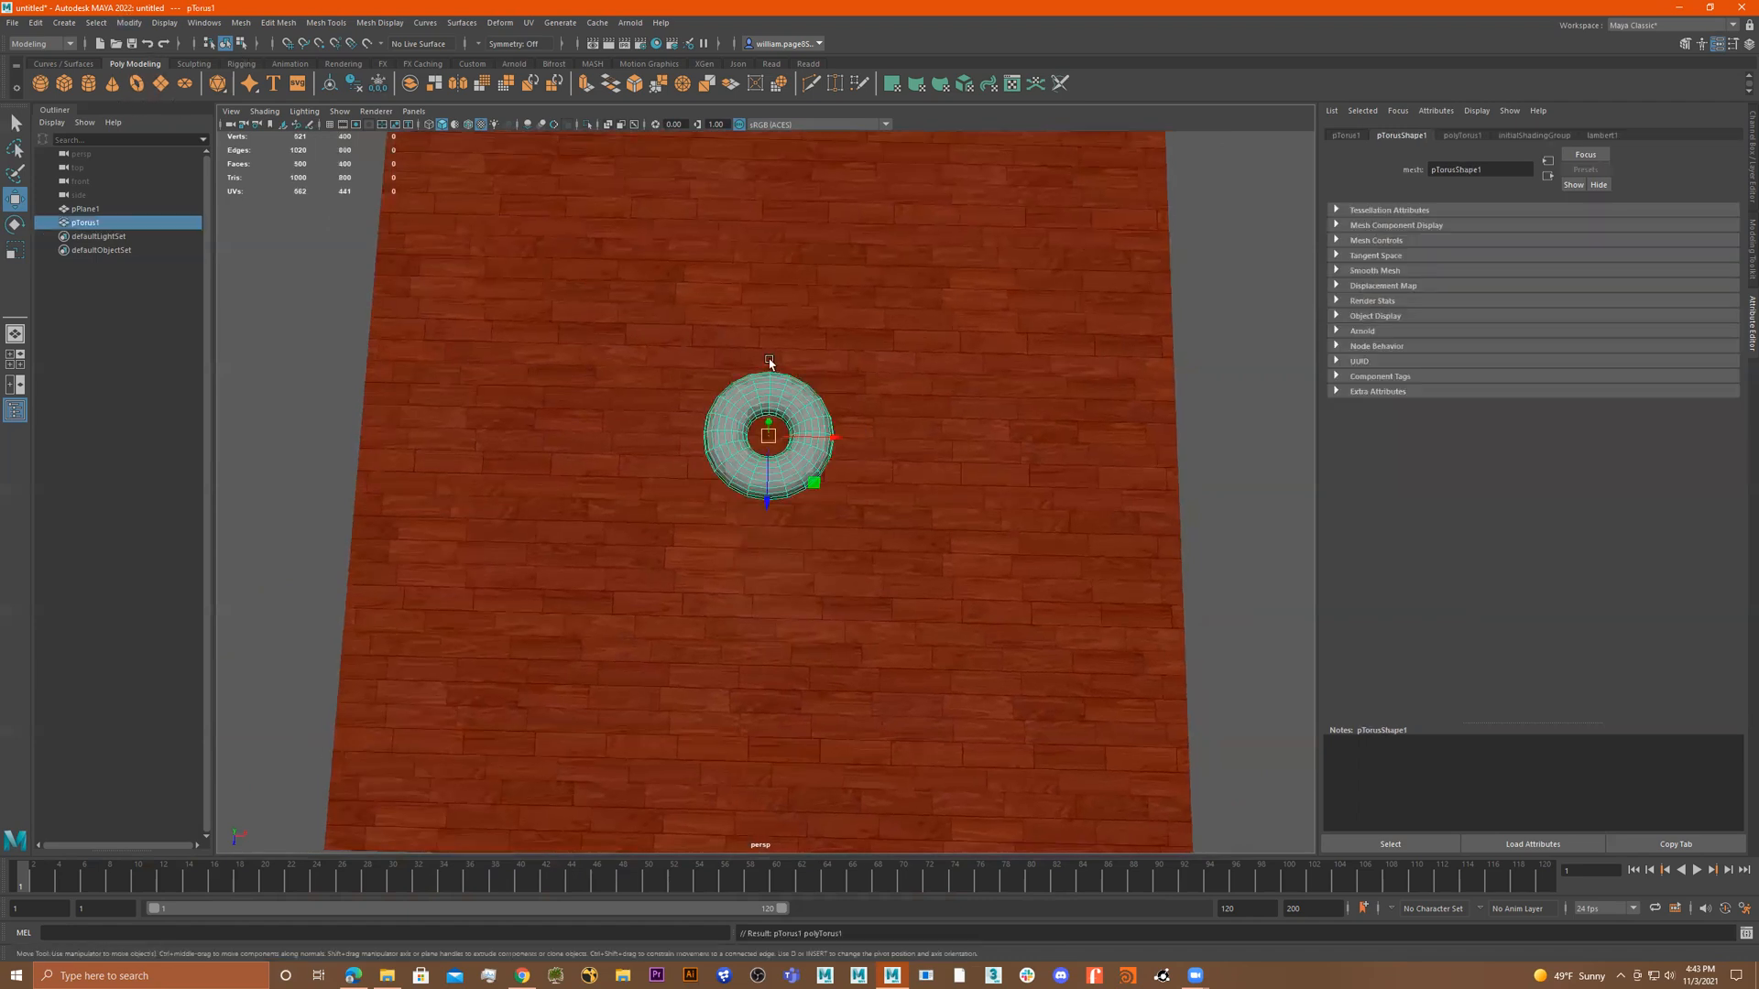
Replace the torus with a polygon cube, scaled up and raised to sit on the wood floor.
alt+drag(769, 362, 771, 355)
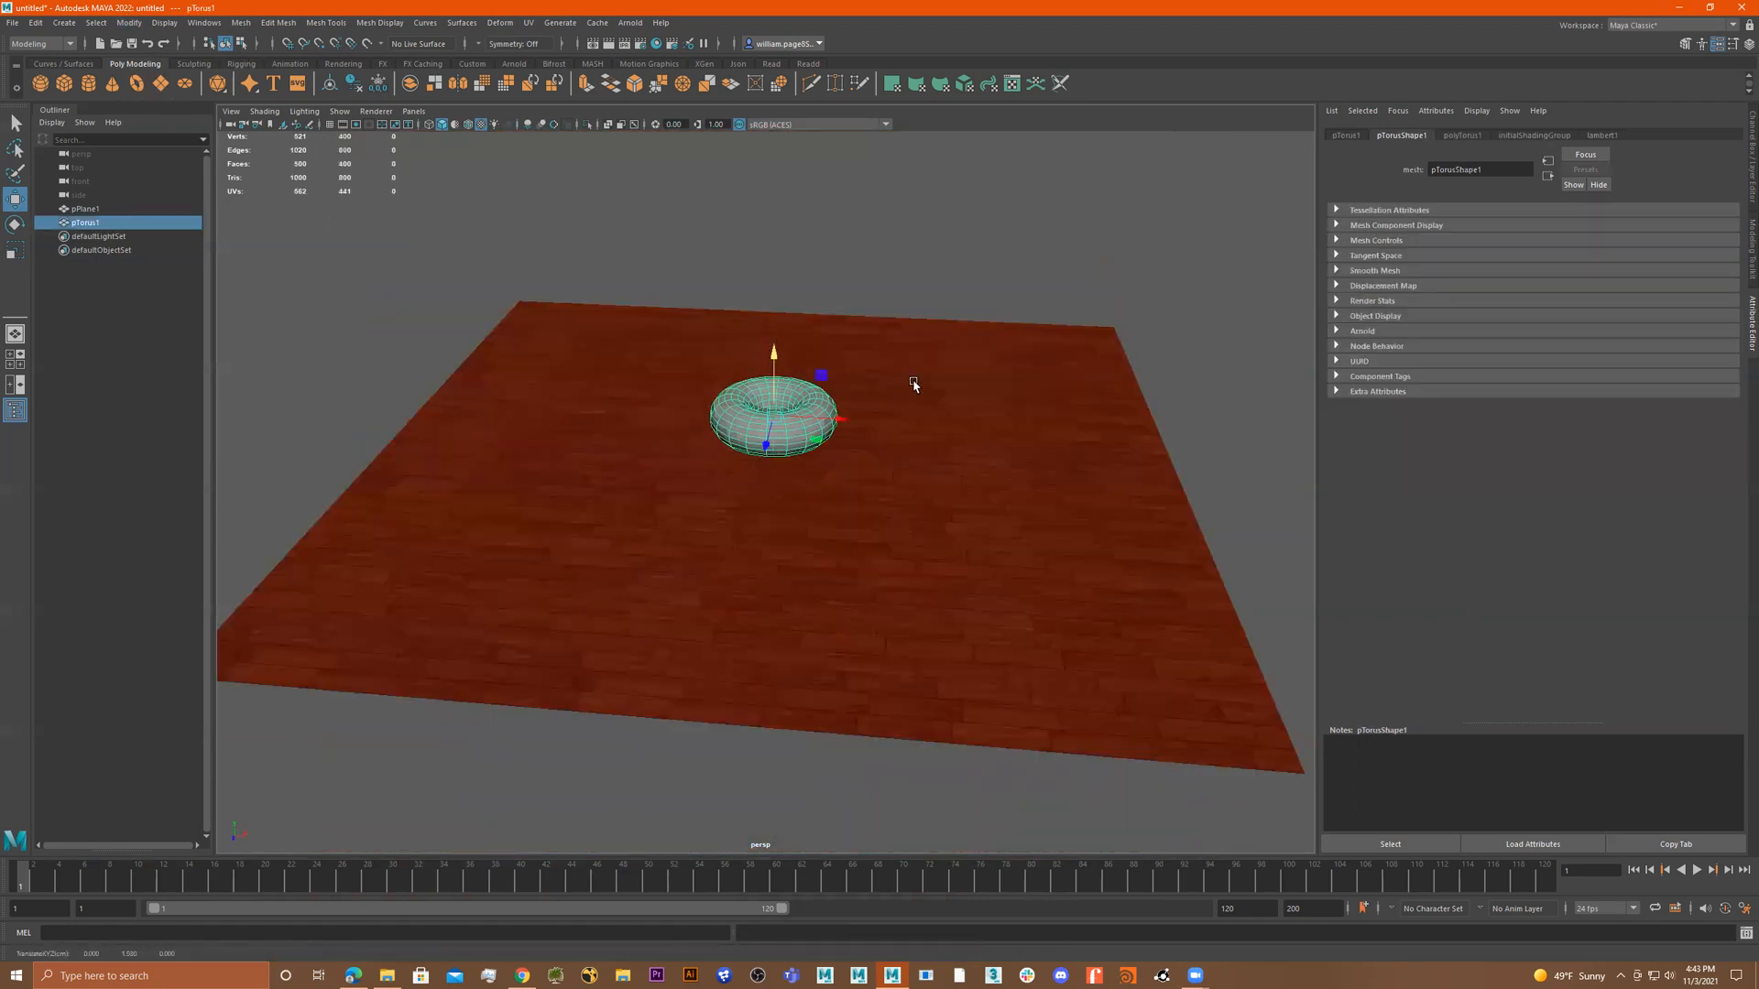
key(Delete)
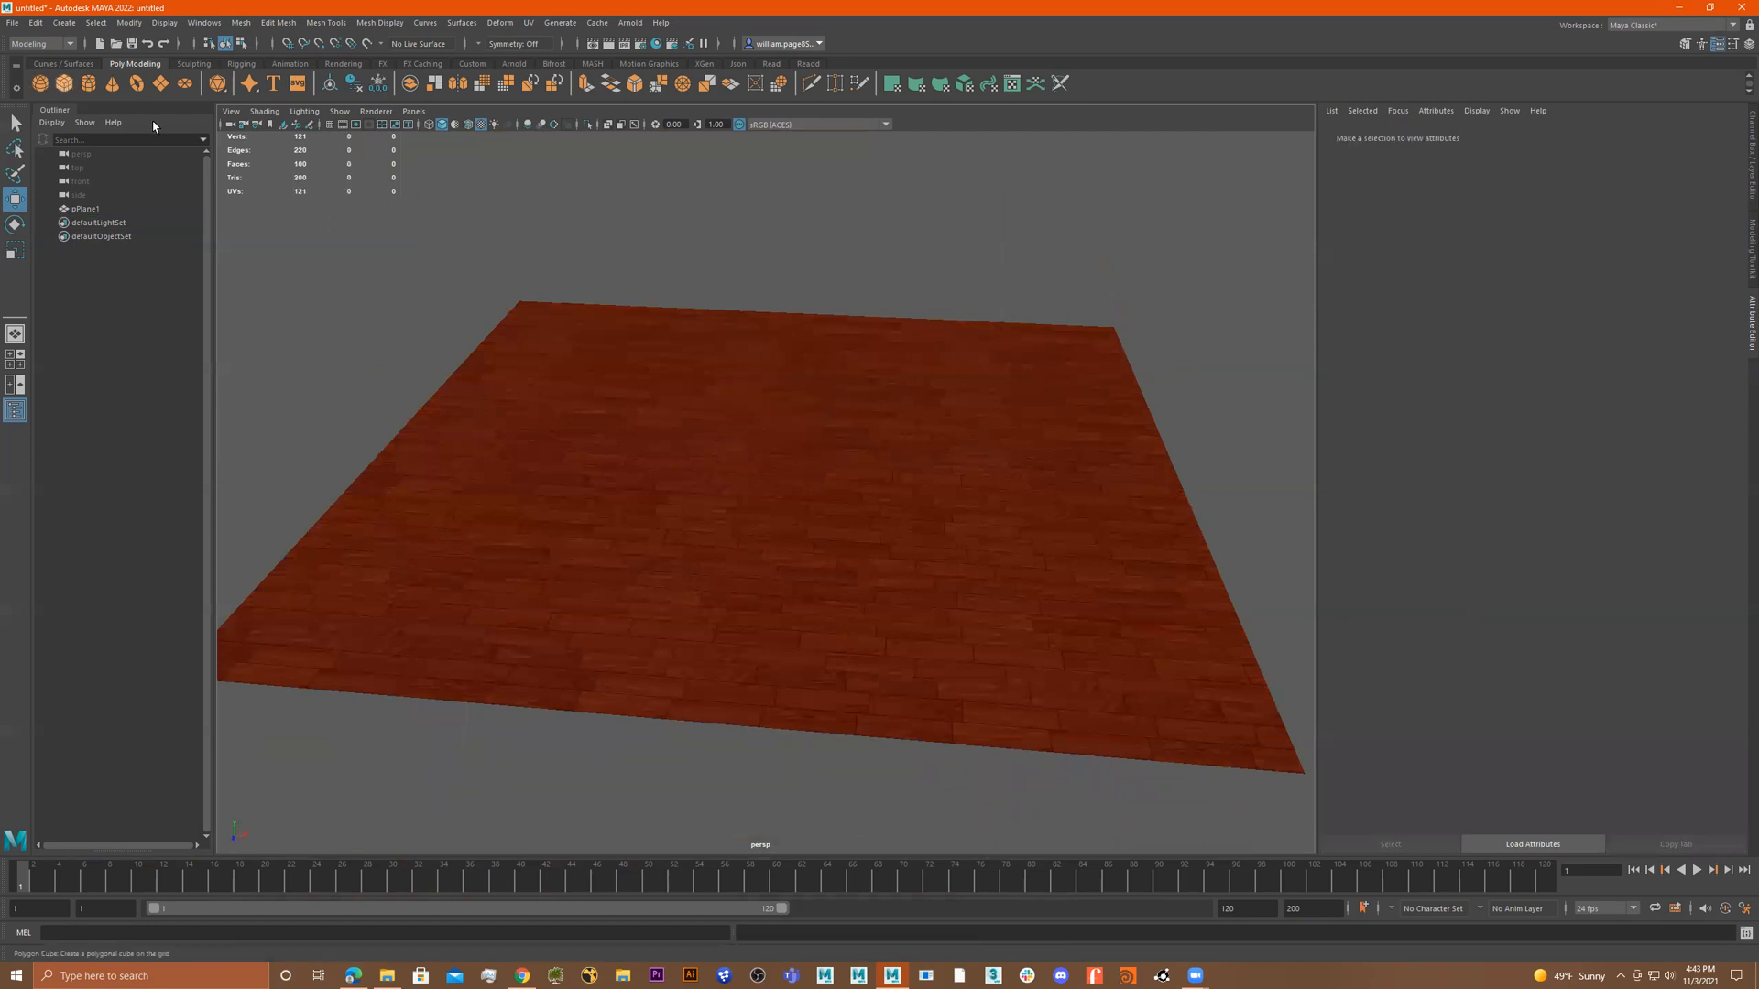
click(64, 84)
key(r)
drag(775, 449, 885, 469)
key(w)
drag(774, 389, 870, 417)
alt+drag(935, 518, 863, 476)
alt+right_drag(863, 475, 969, 467)
alt+drag(970, 467, 968, 440)
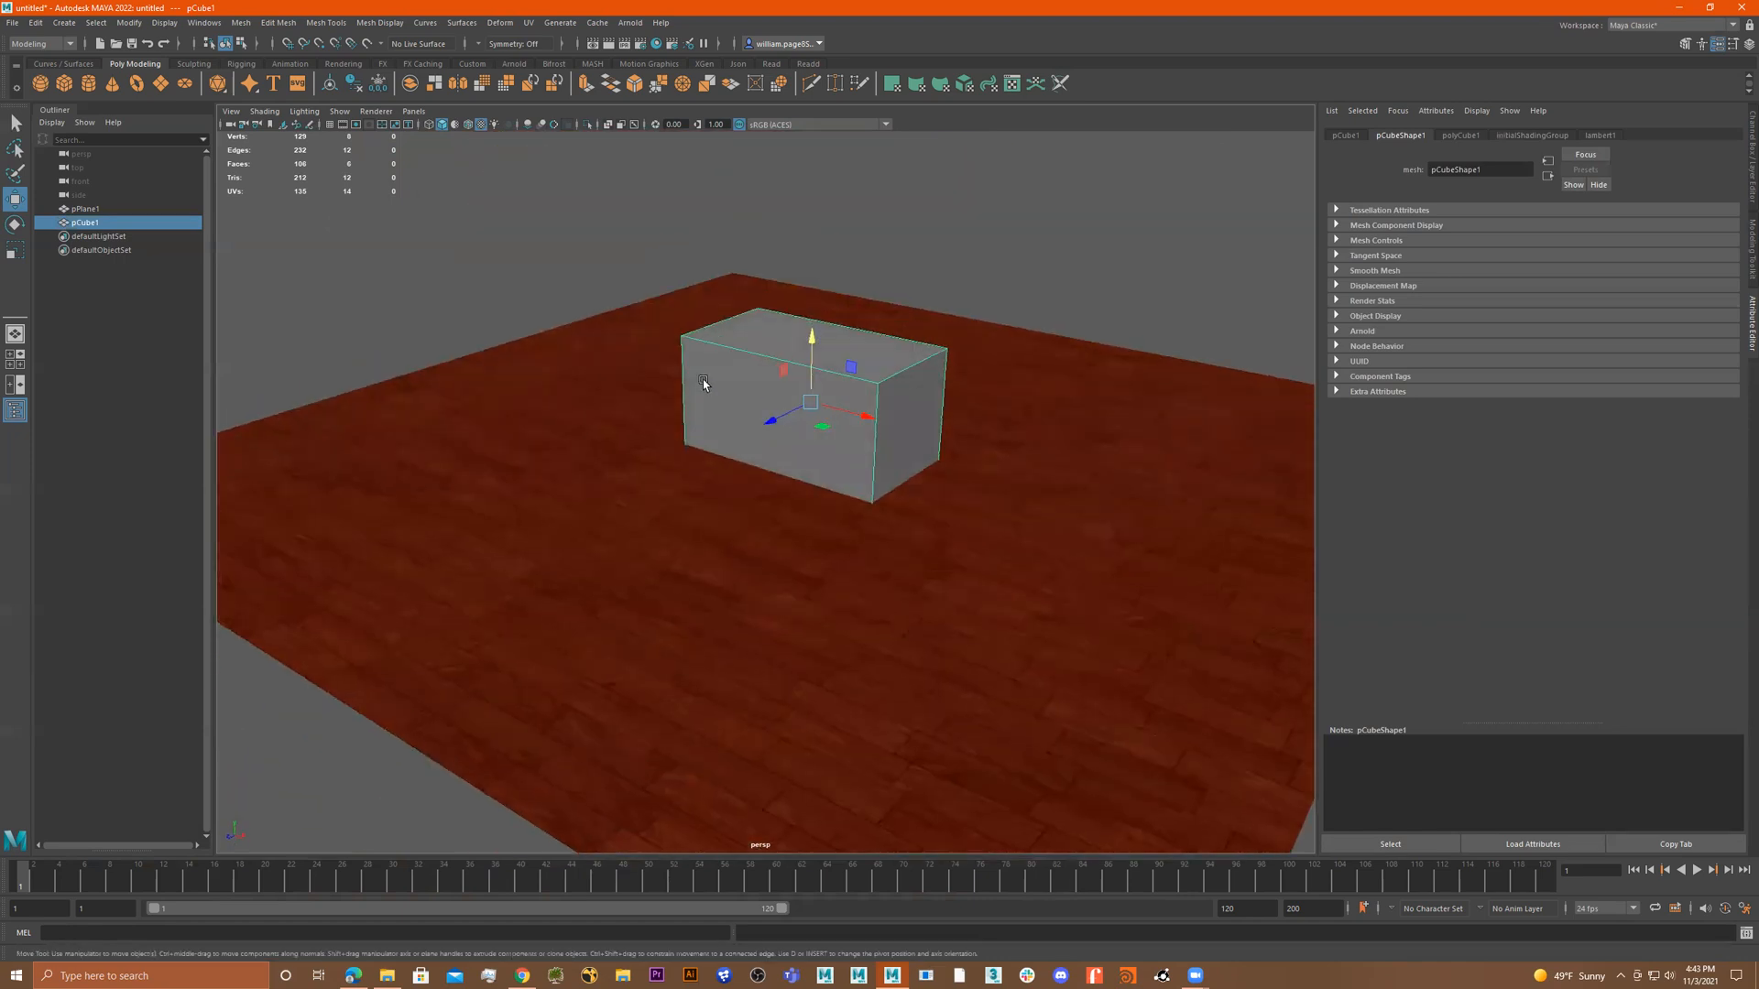
Add a polygon cylinder, stretch it into a tall thin column, and place it in front of the box.
click(88, 83)
drag(823, 414, 768, 373)
key(r)
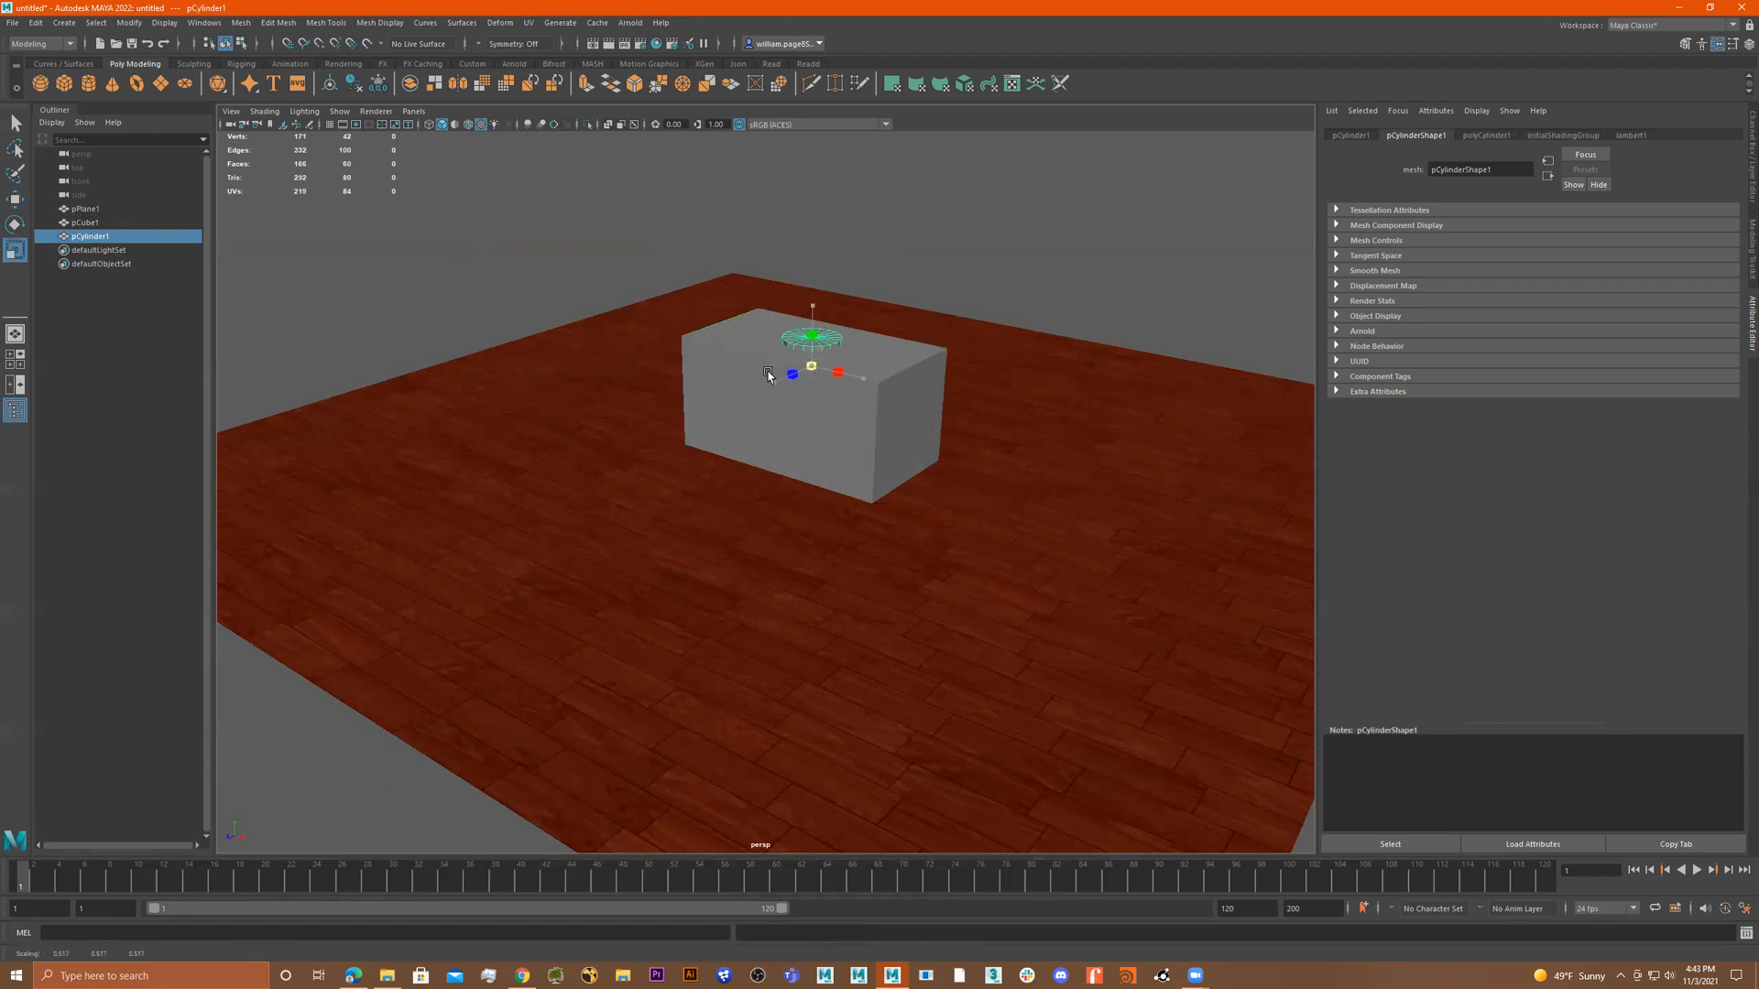
drag(813, 305, 814, 224)
key(w)
drag(771, 383, 683, 424)
key(r)
drag(726, 359, 768, 328)
key(w)
alt+drag(894, 407, 905, 410)
mouse_move(903, 475)
alt+mouse_down()
mouse_move(883, 452)
mouse_move(896, 470)
alt+mouse_up()
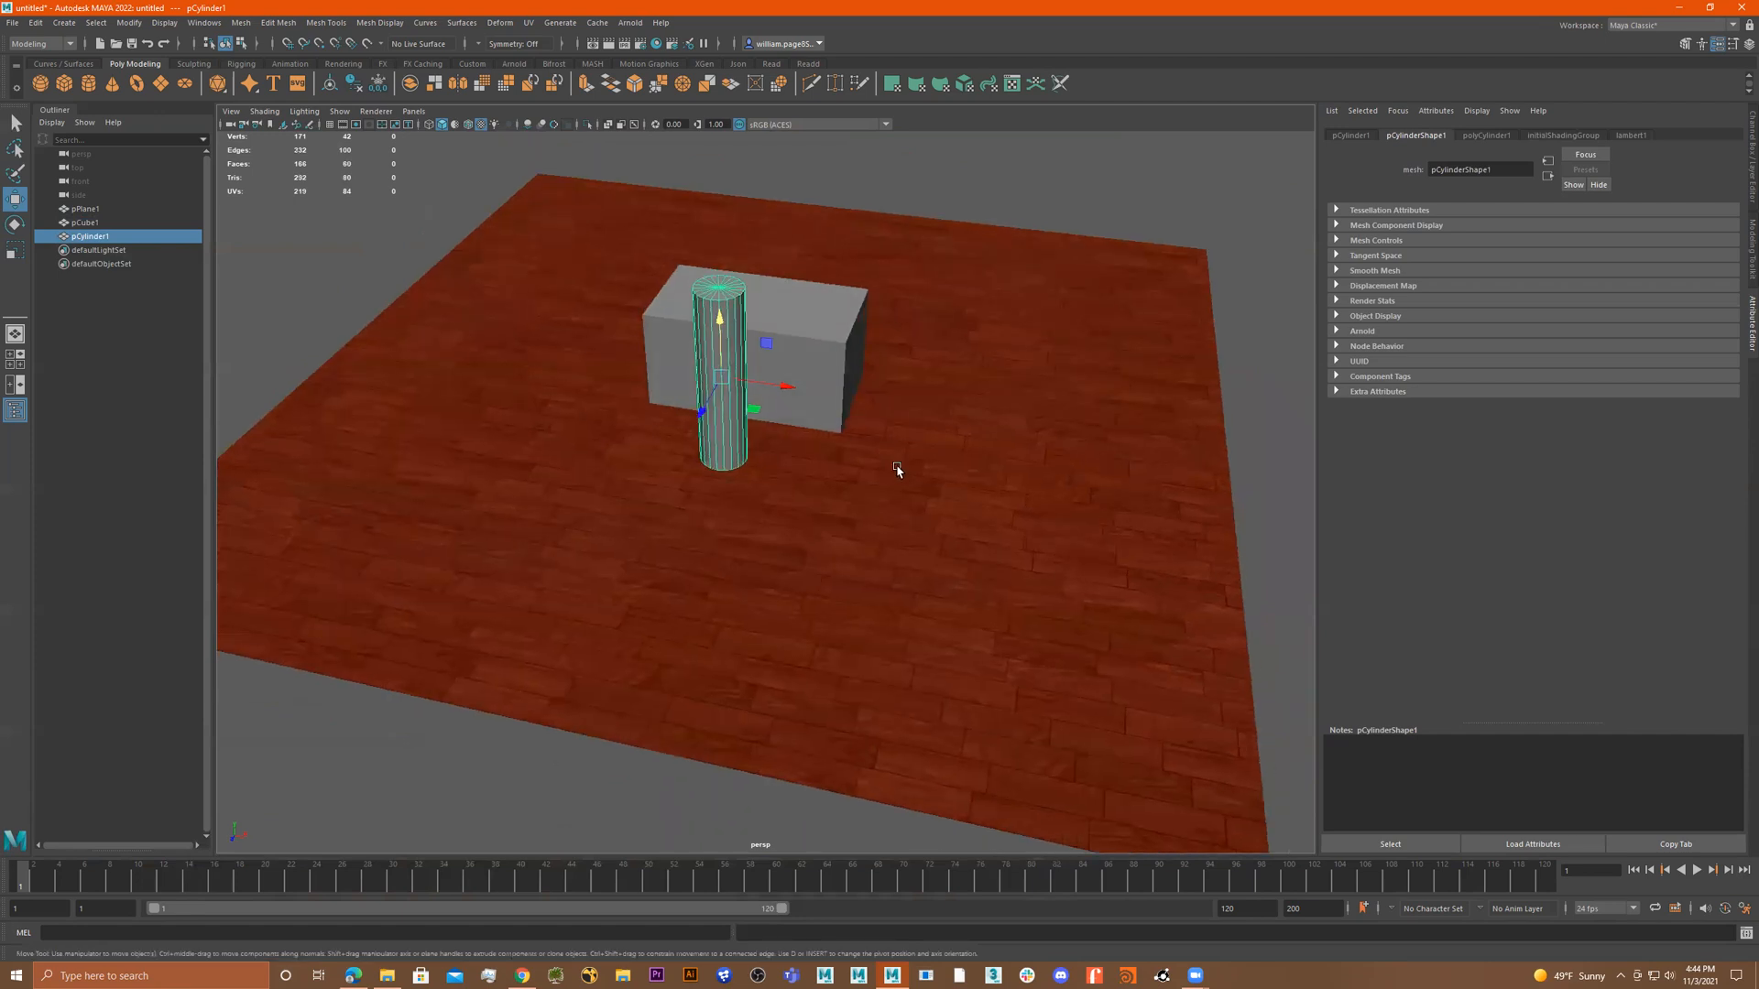
Set the floor plank texture's Repeat UV to 4 by 4 and check the plank scale against the box and column.
click(548, 453)
right_click(557, 440)
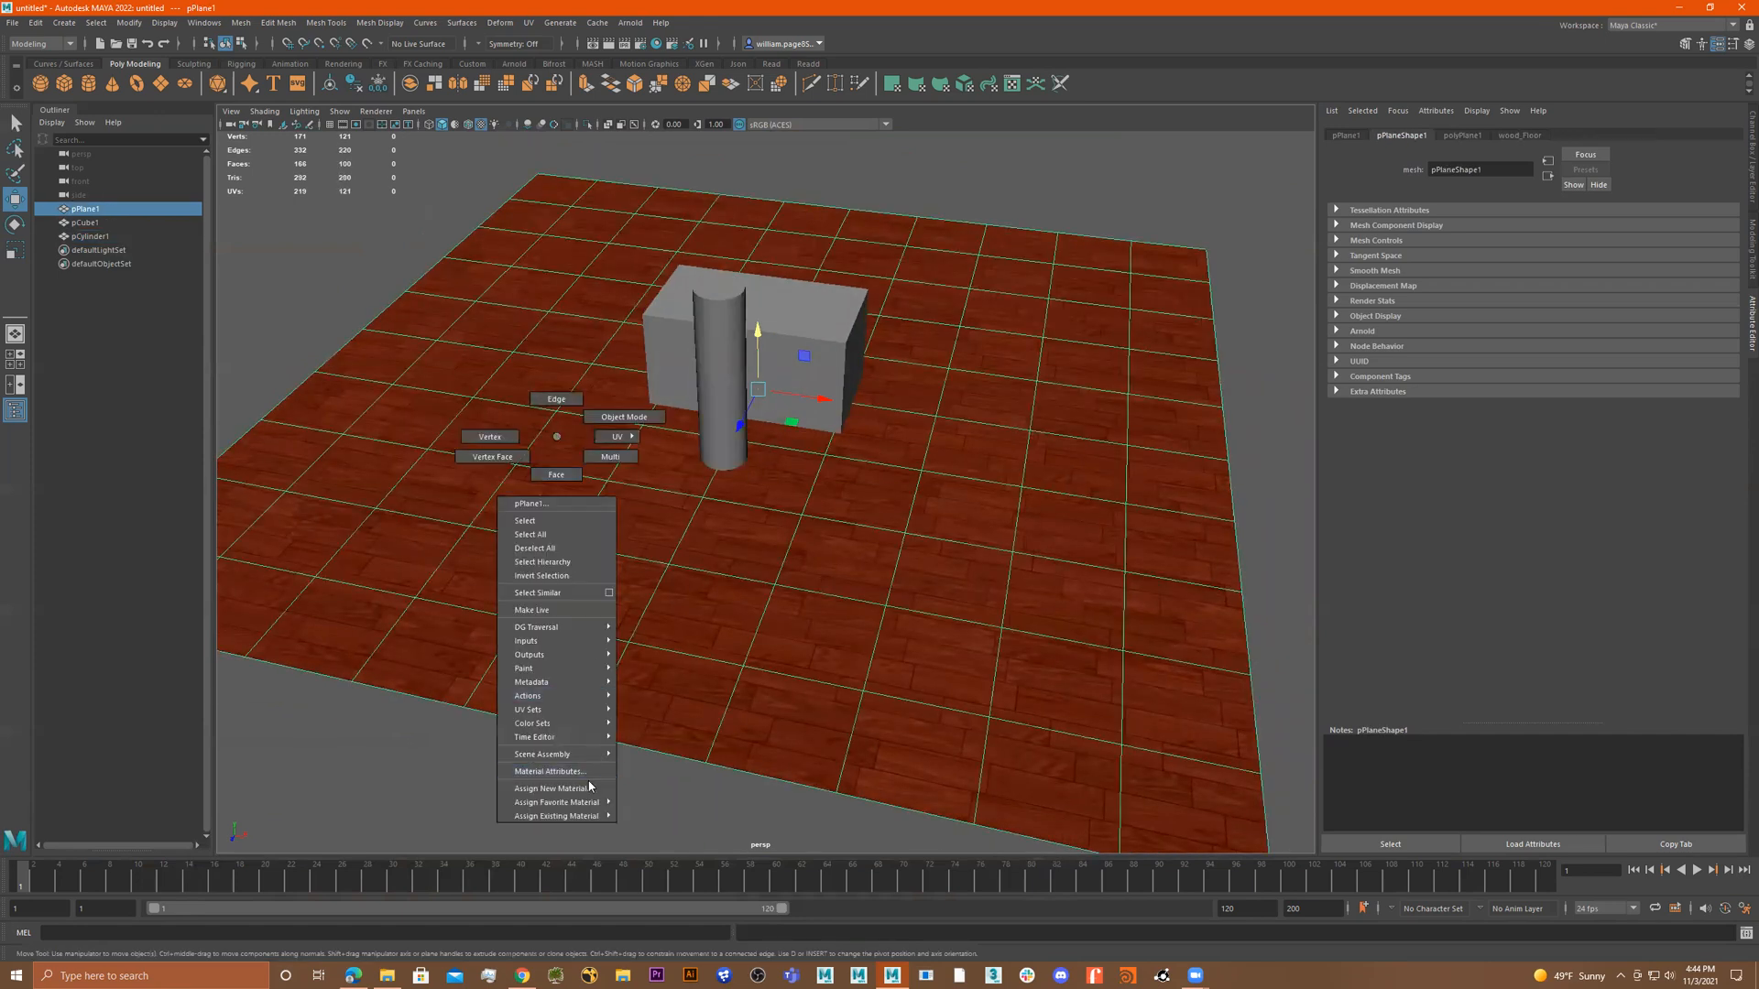
click(549, 771)
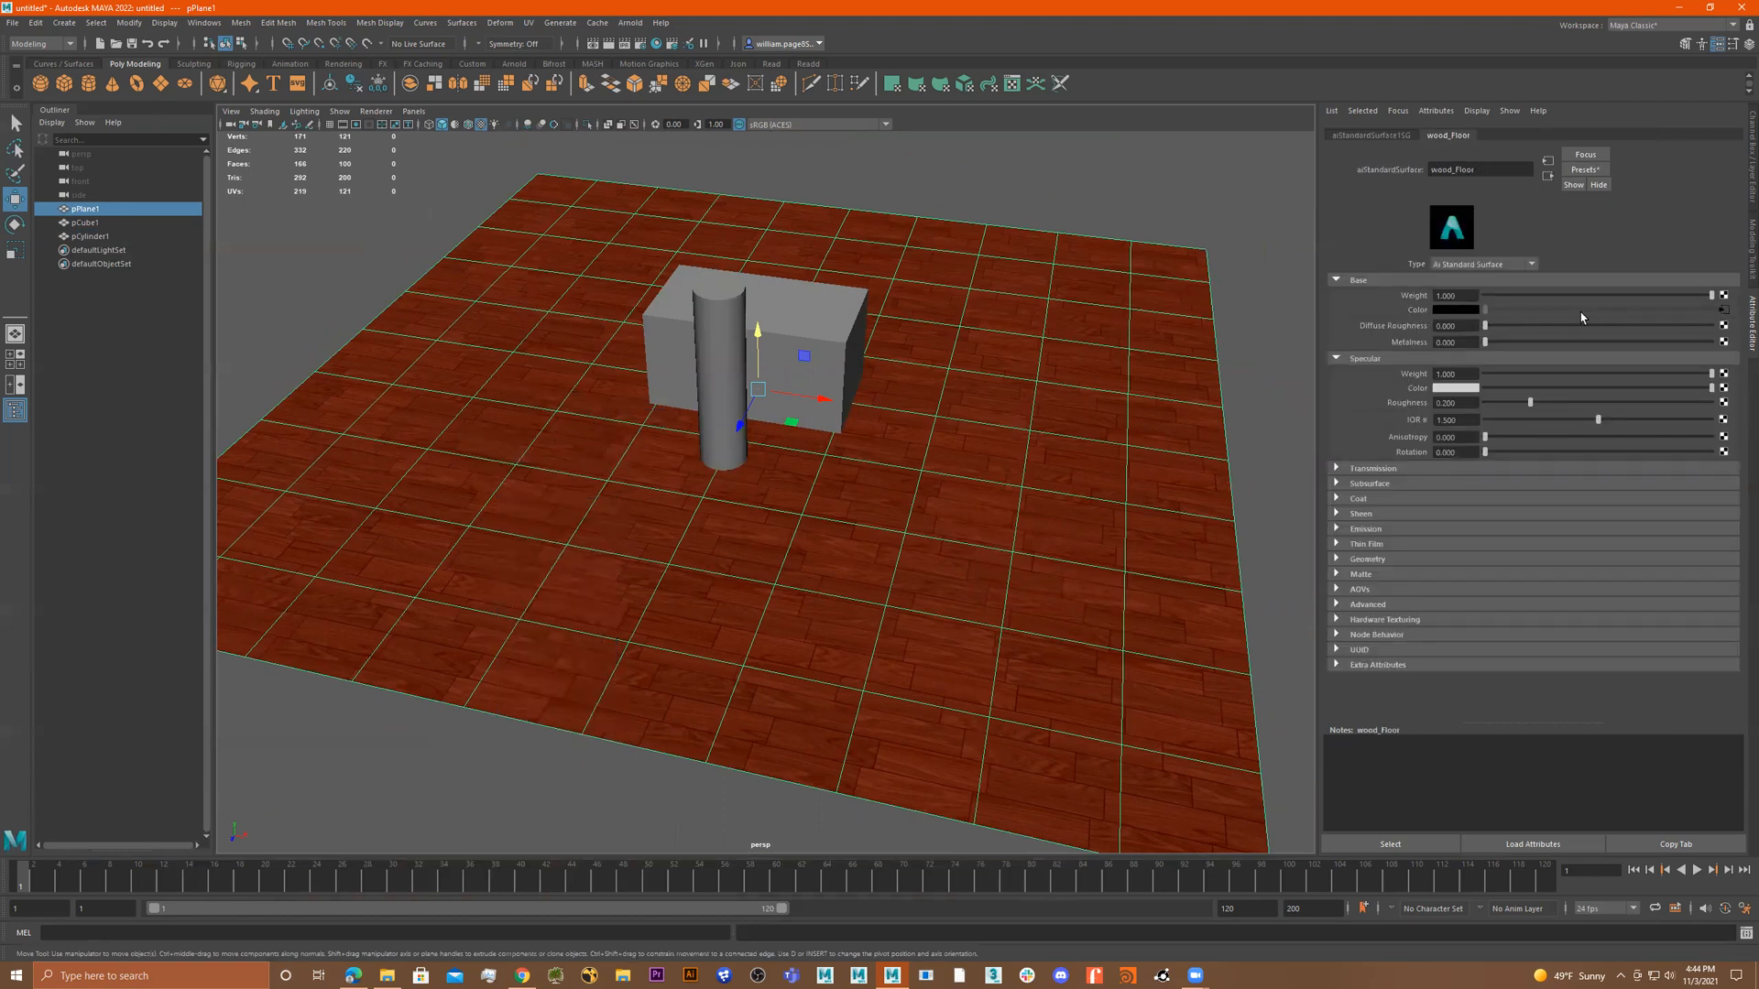
click(1723, 311)
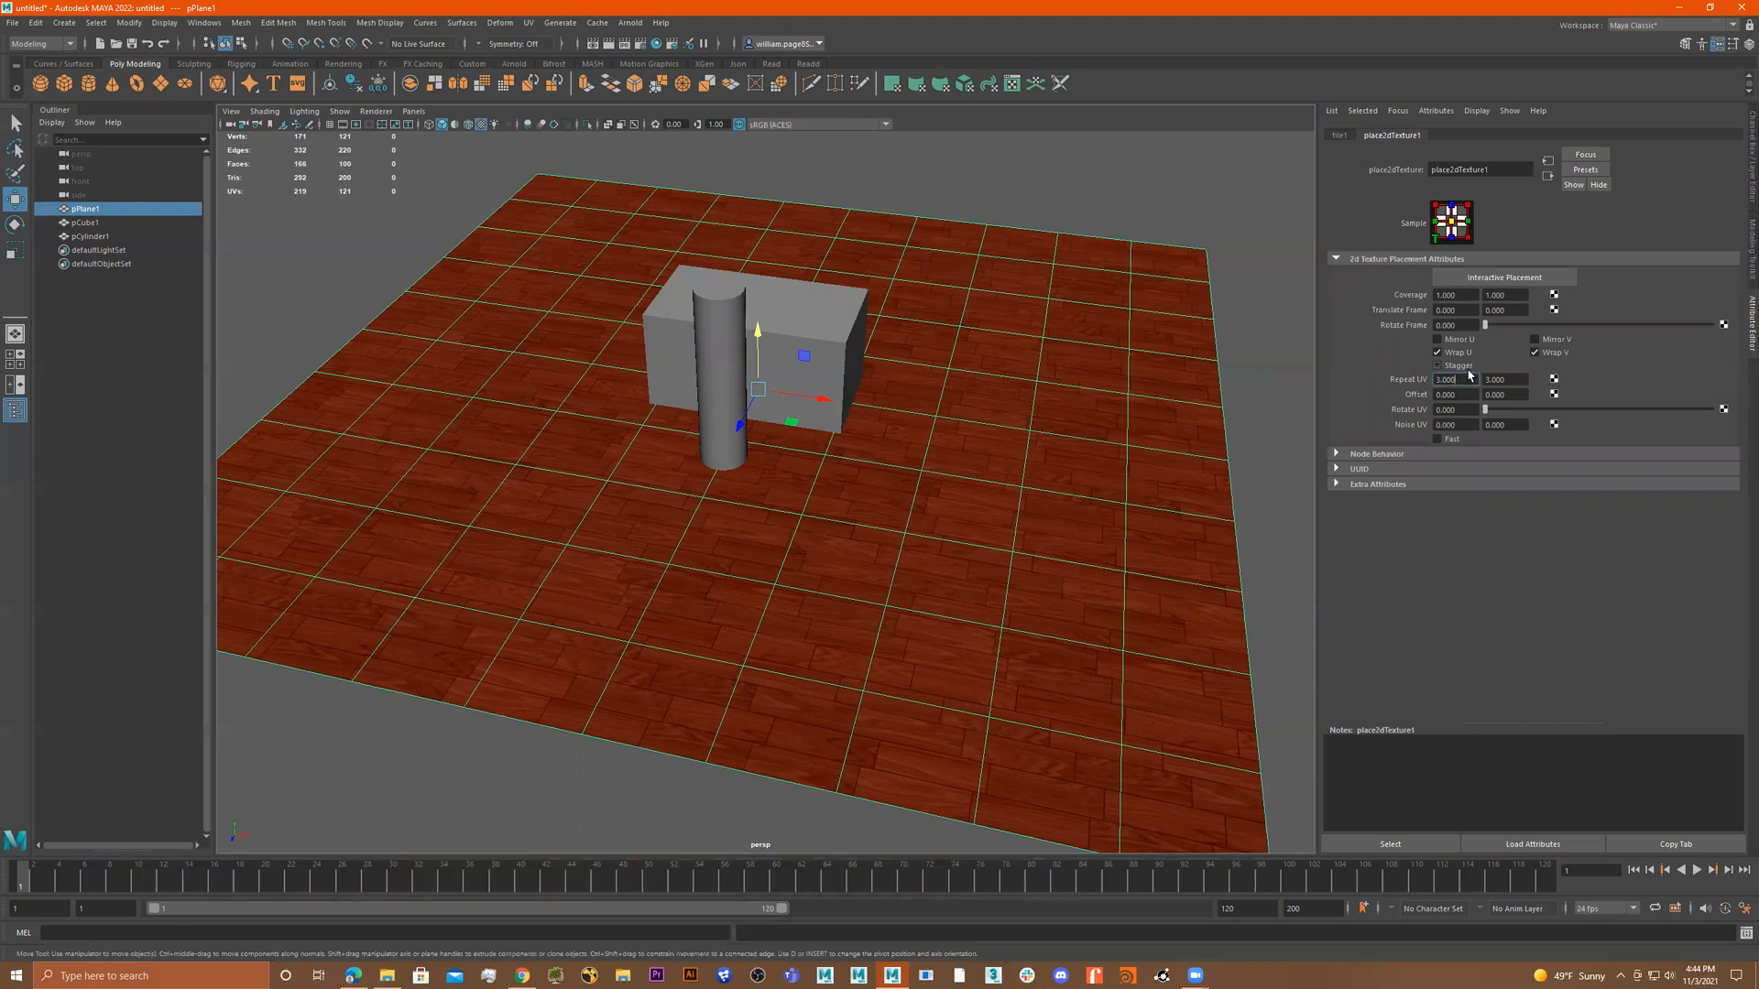
text(4)
key(Tab)
text(4)
key(Return)
click(1222, 278)
scroll(1199, 366, up, 5)
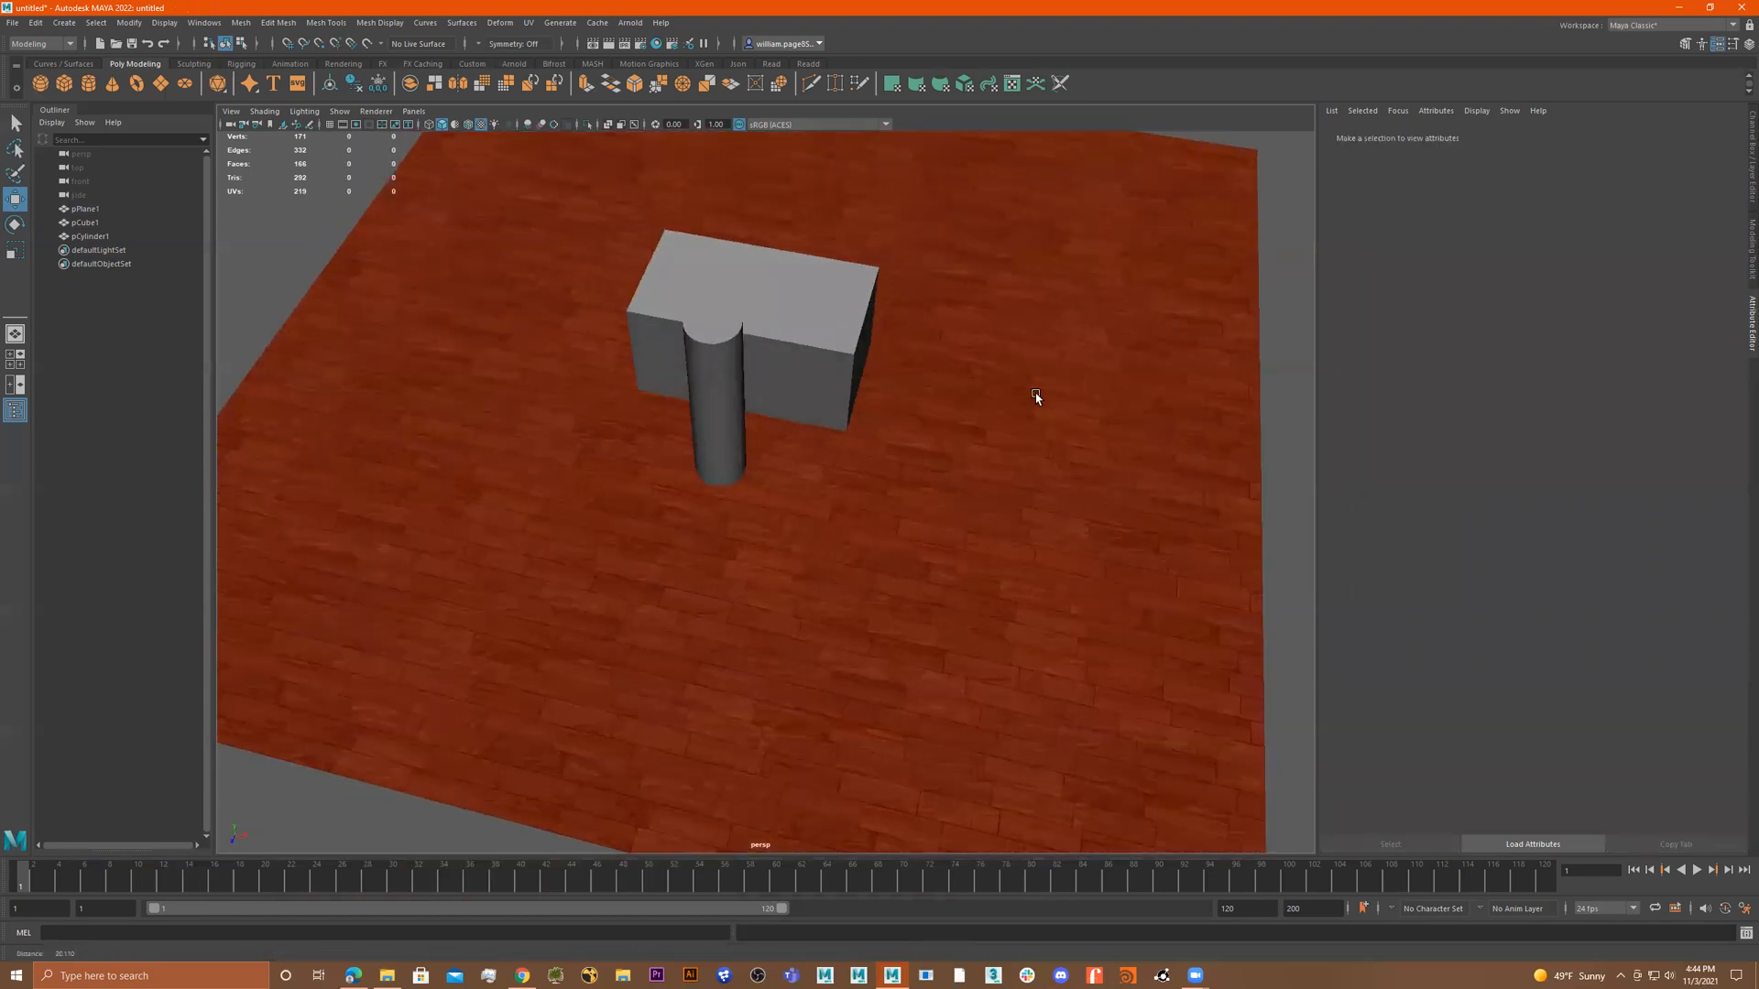
alt+drag(1036, 397, 1016, 444)
alt+right_drag(1016, 444, 840, 466)
alt+drag(839, 466, 844, 666)
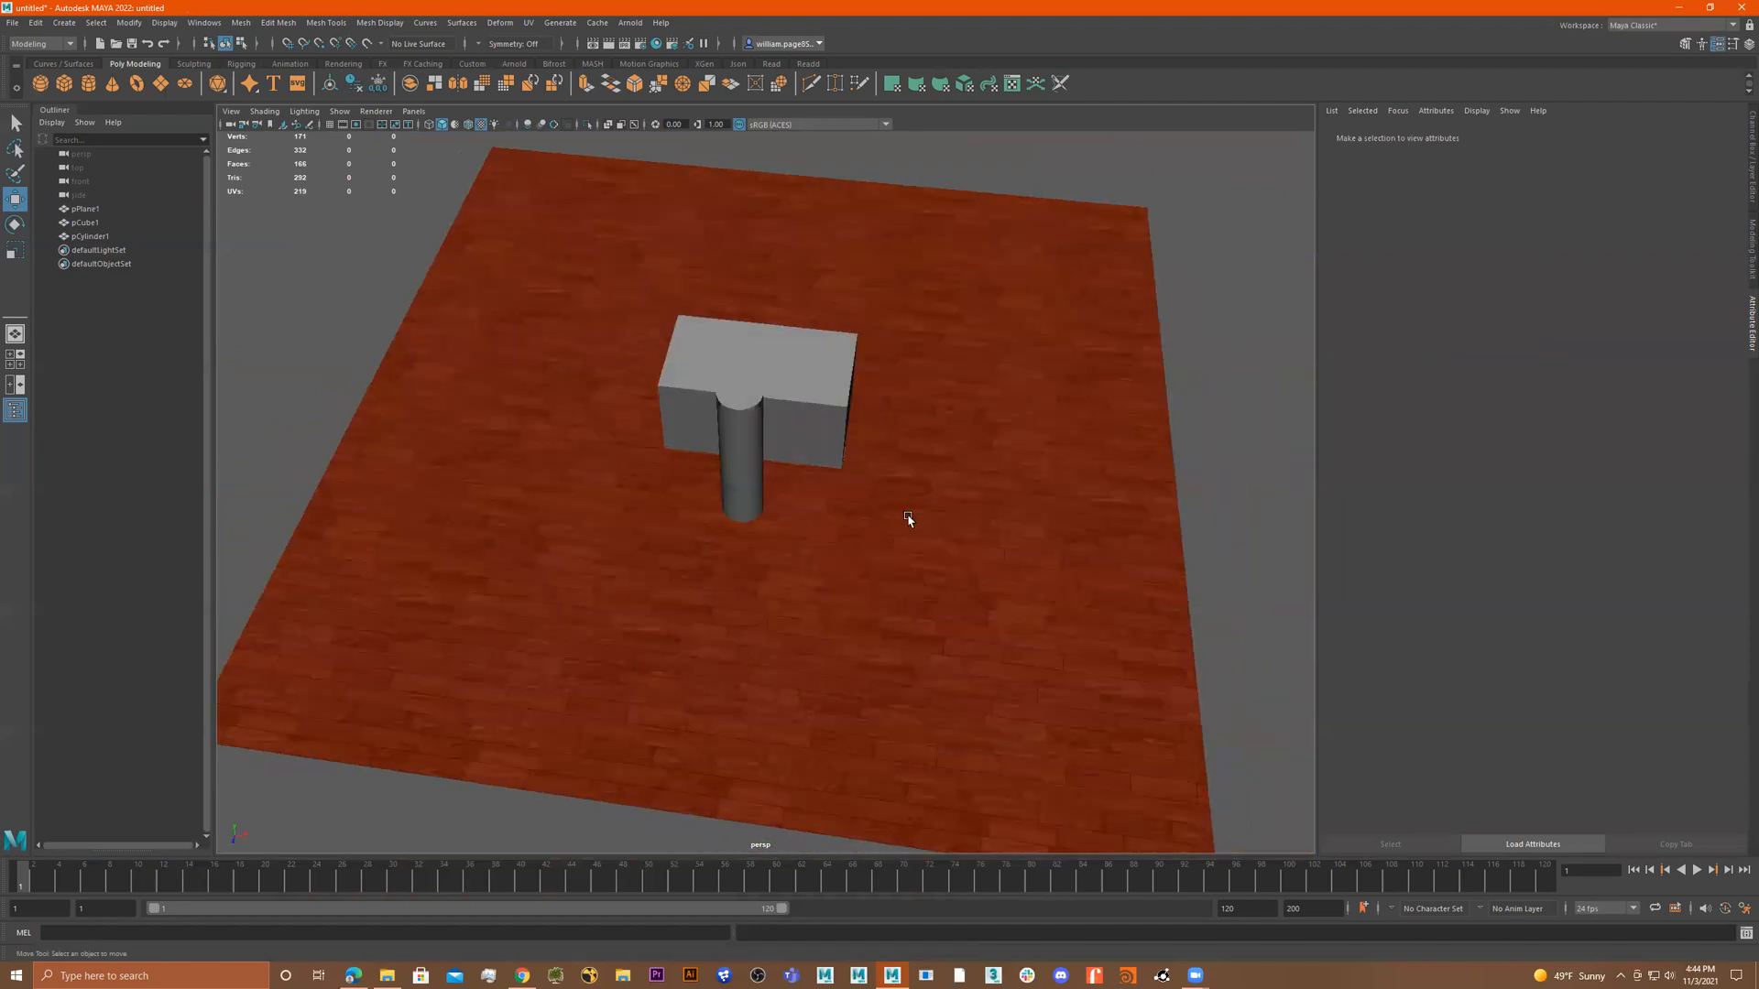
alt+drag(857, 550, 856, 472)
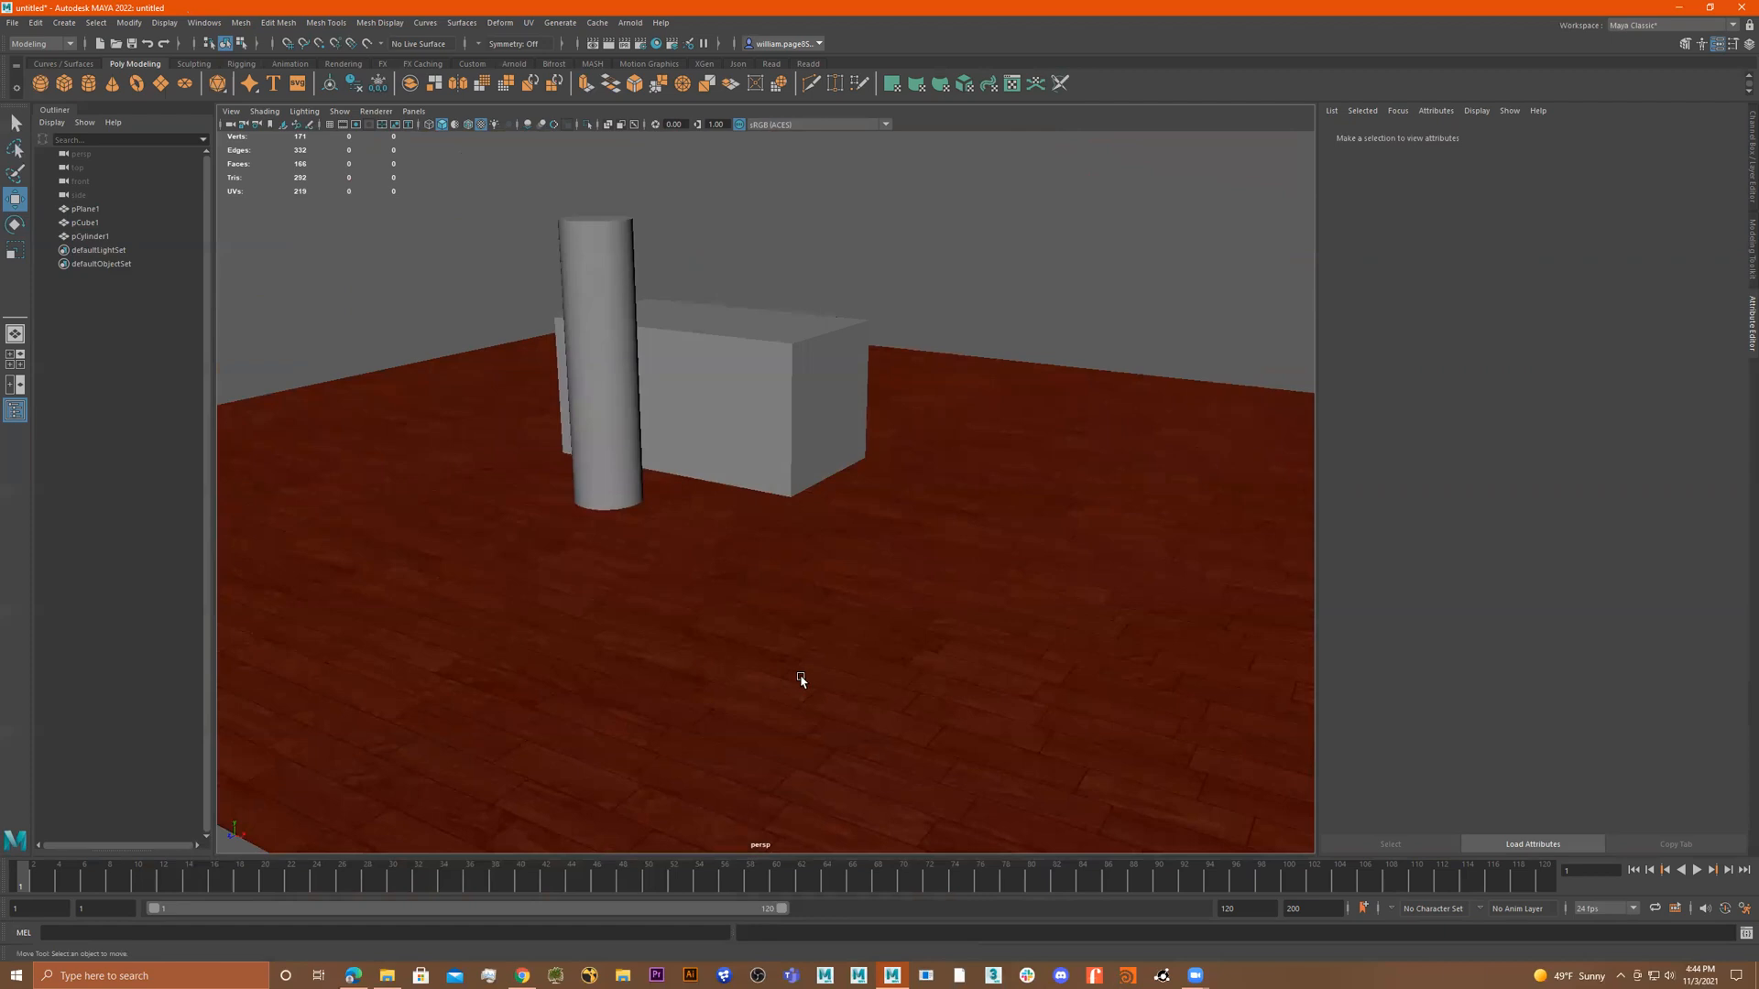
Reopen the floor material's texture placement and set its Repeat UV to 1 by 1.
click(1070, 460)
right_drag(1092, 452, 1099, 786)
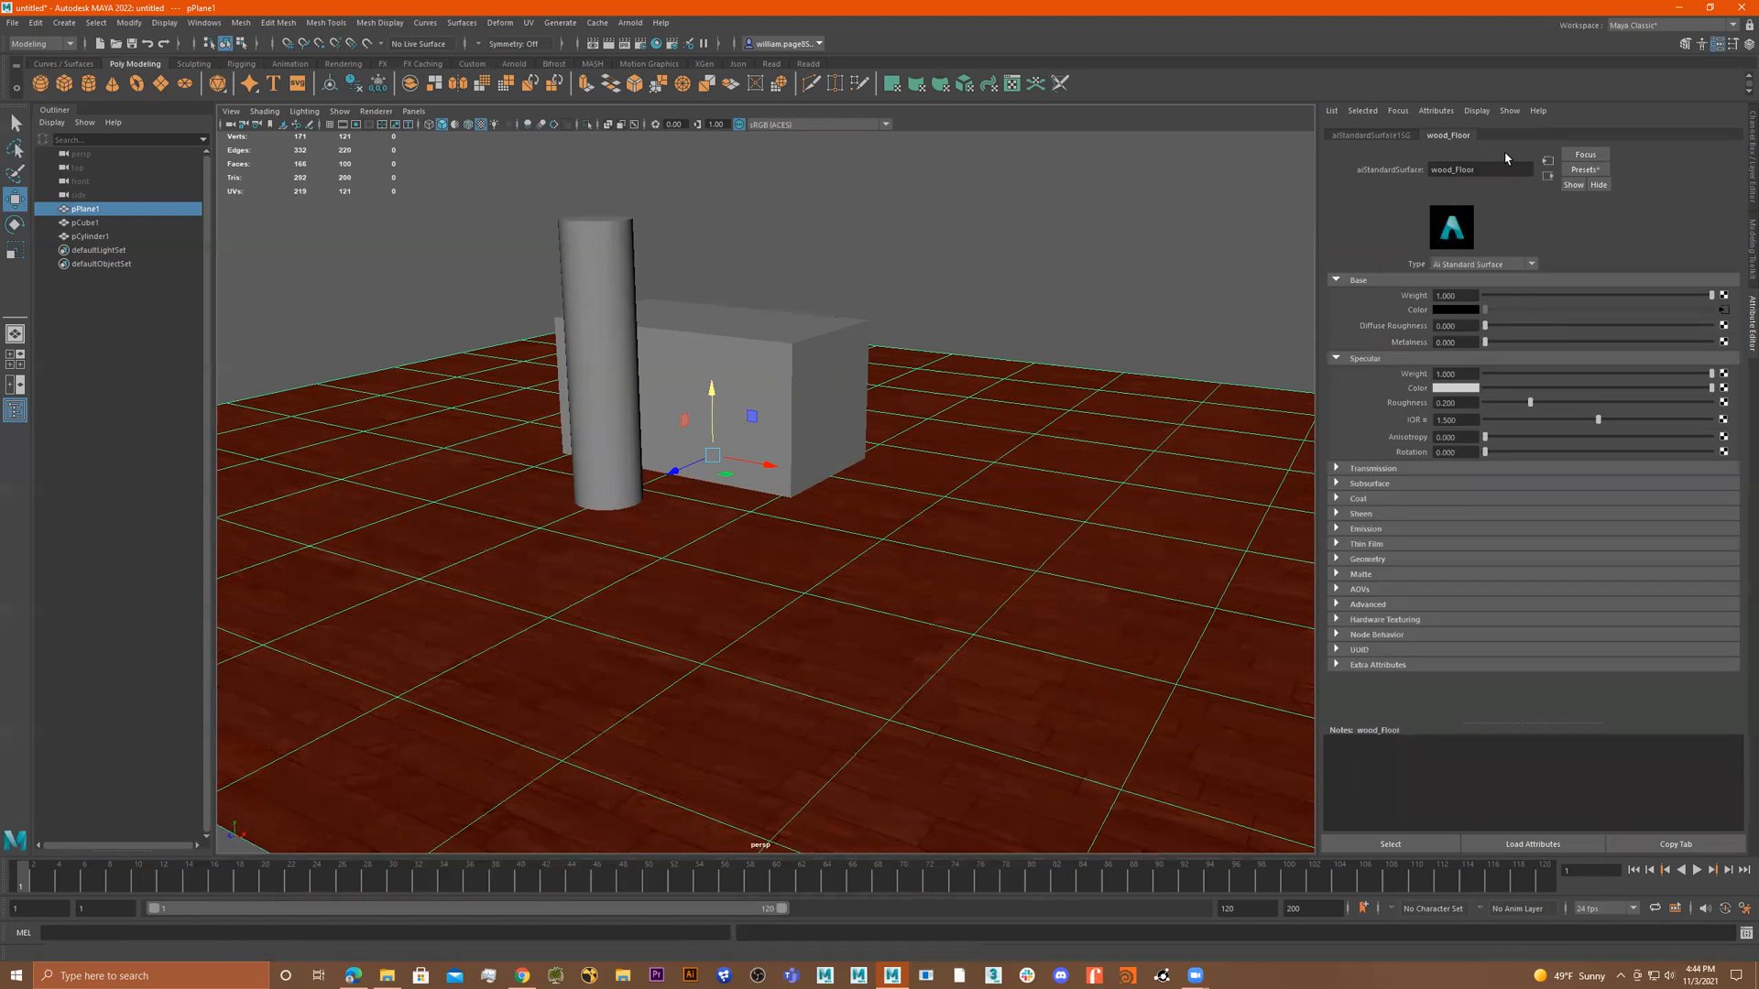
click(1724, 309)
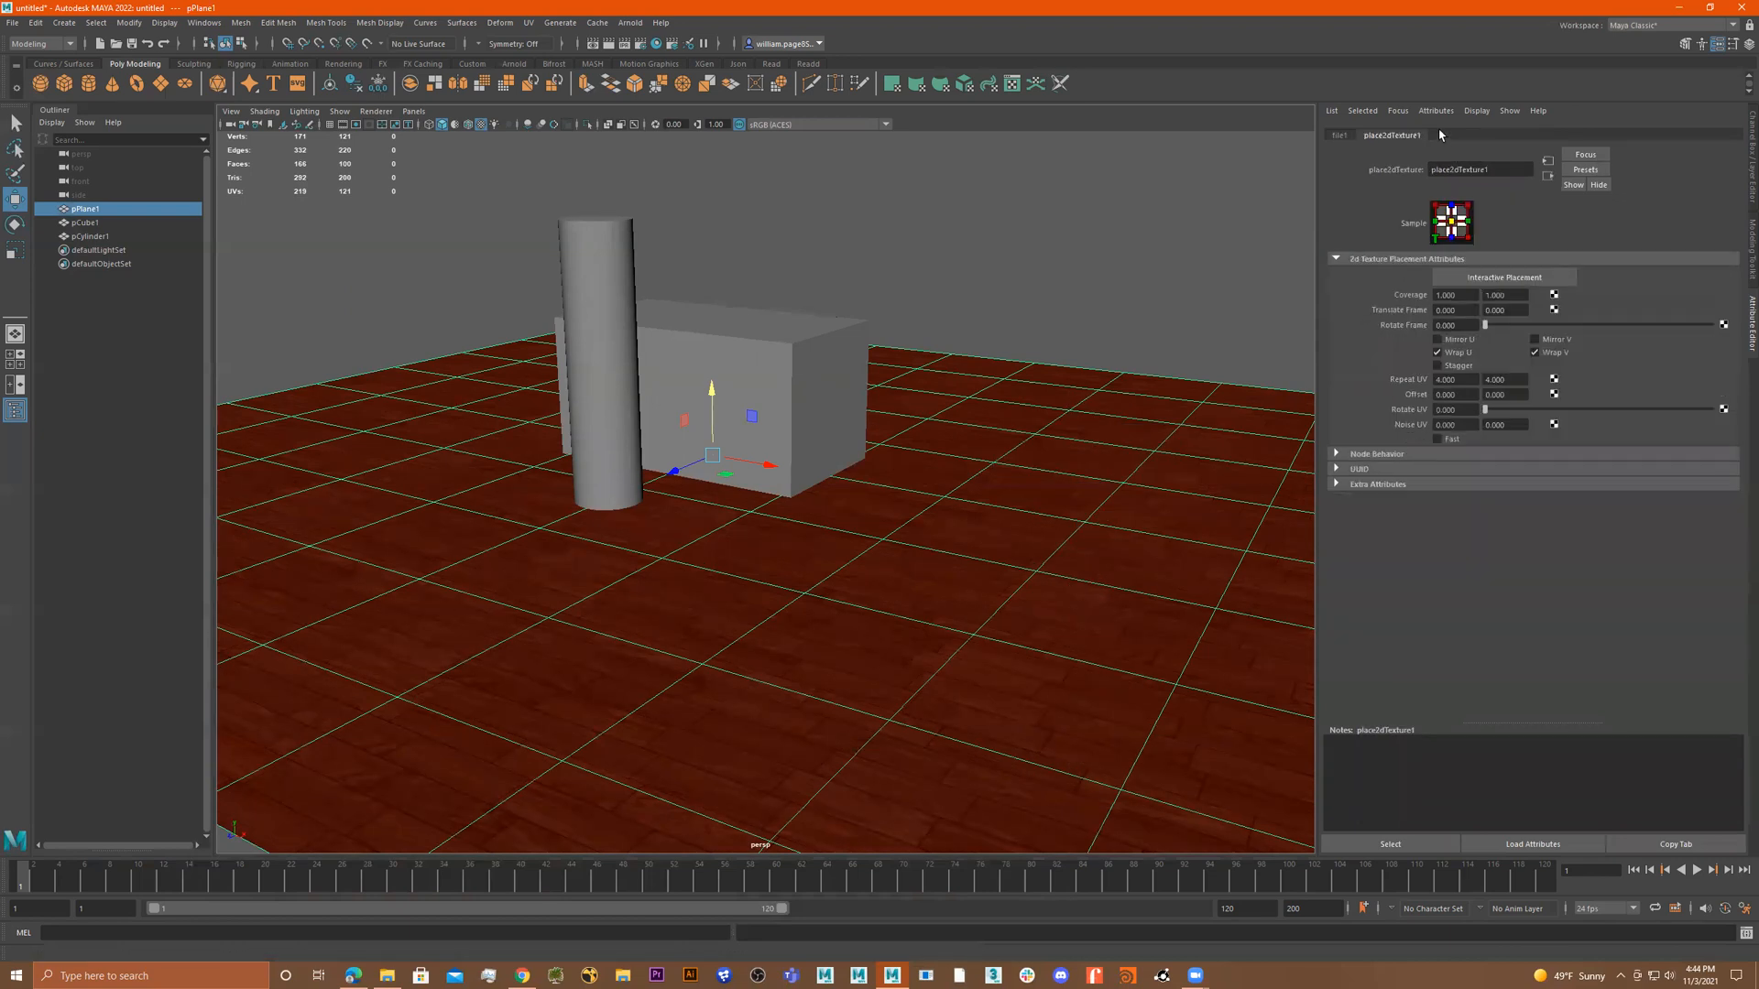
click(1338, 135)
click(1380, 137)
click(1338, 135)
click(1391, 136)
drag(1467, 384, 1371, 383)
text(1)
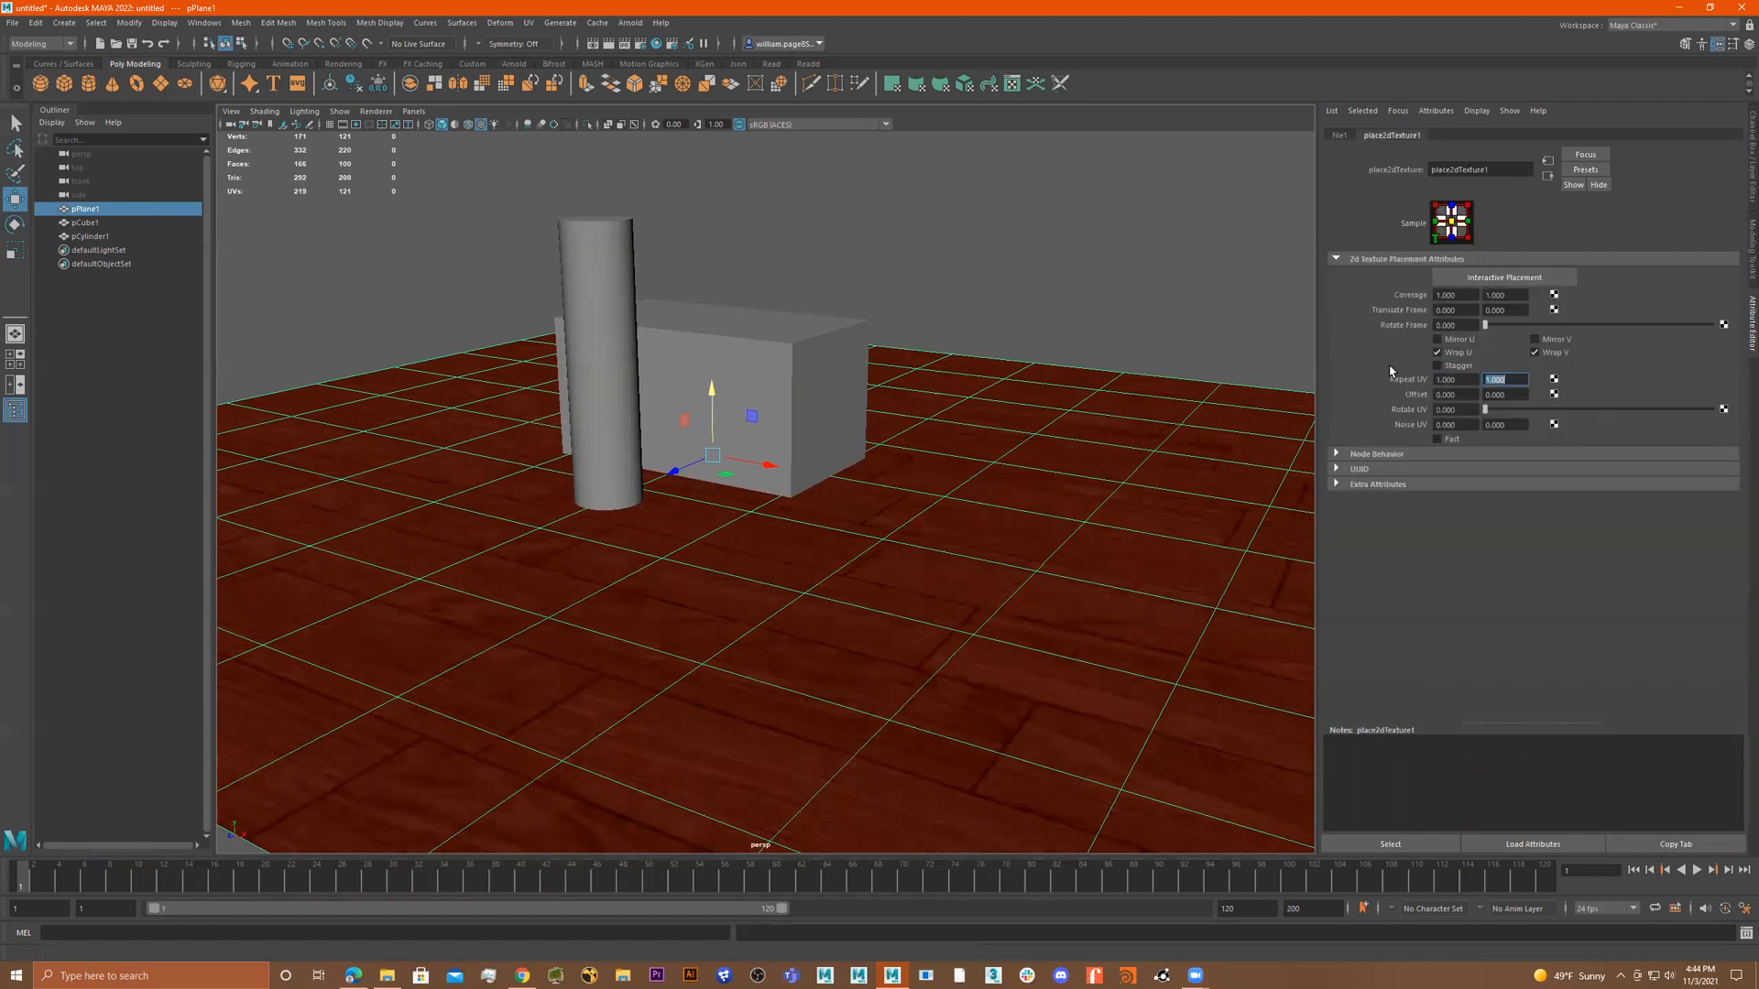
click(1017, 339)
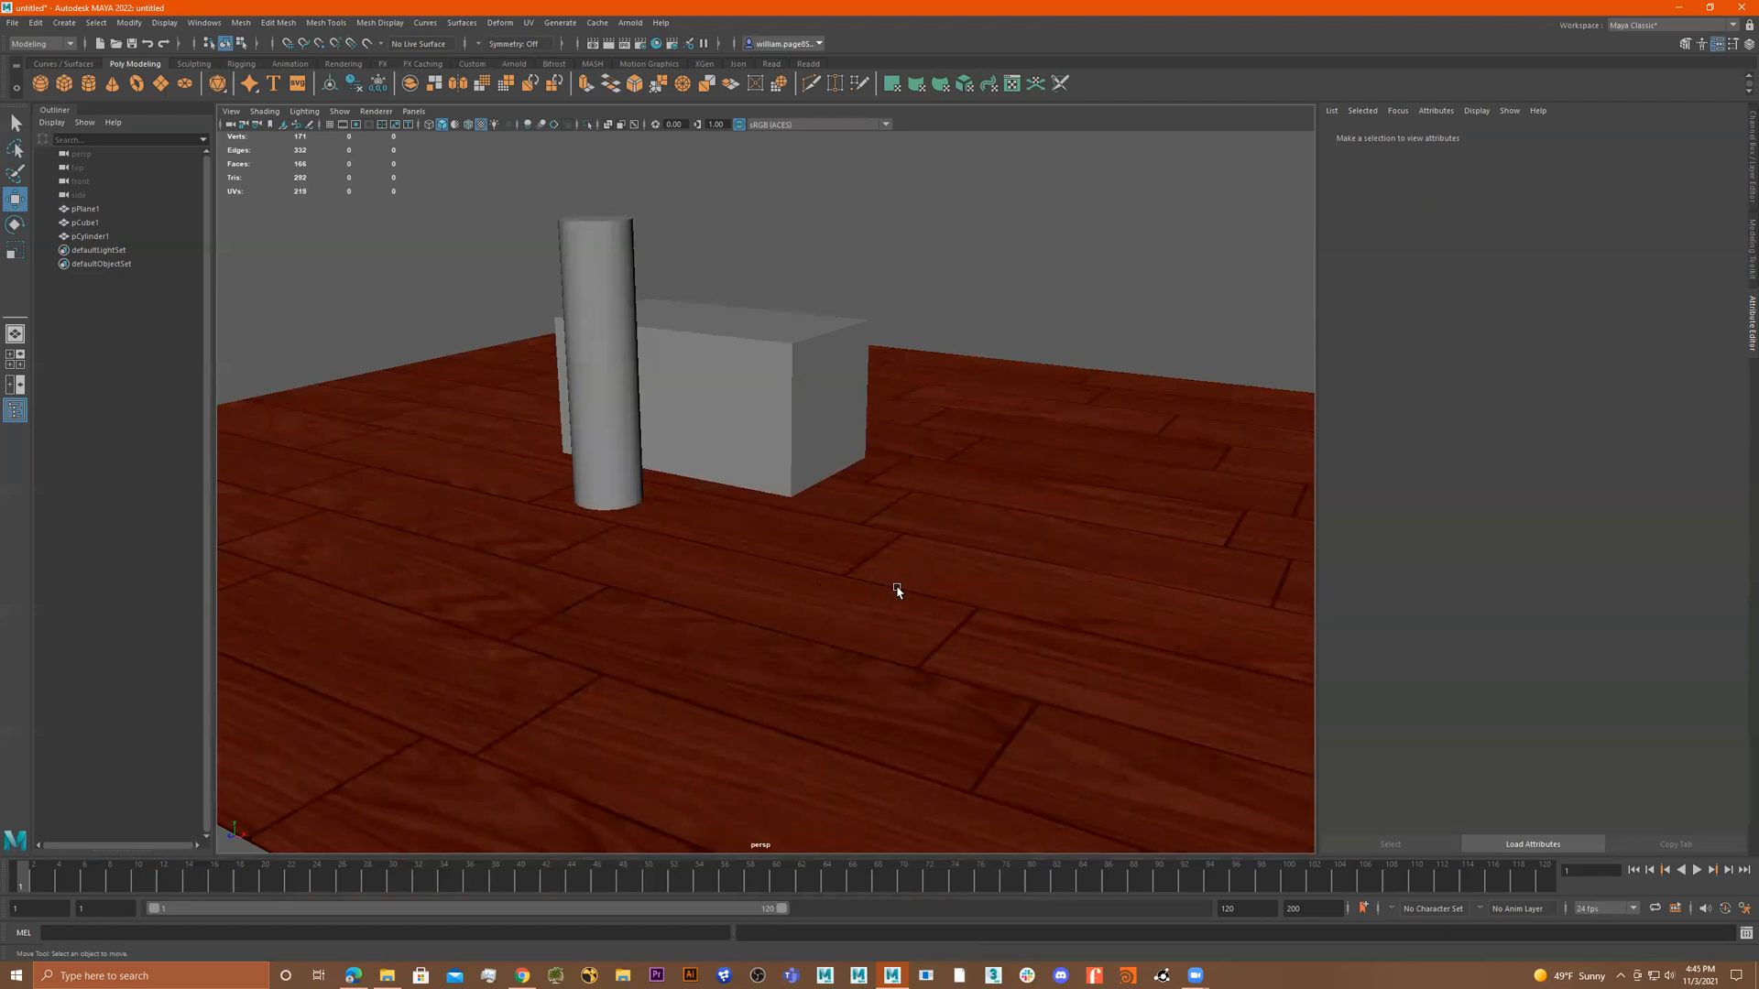
Undo the last Repeat UV change on the floor texture and deselect the plane.
click(919, 584)
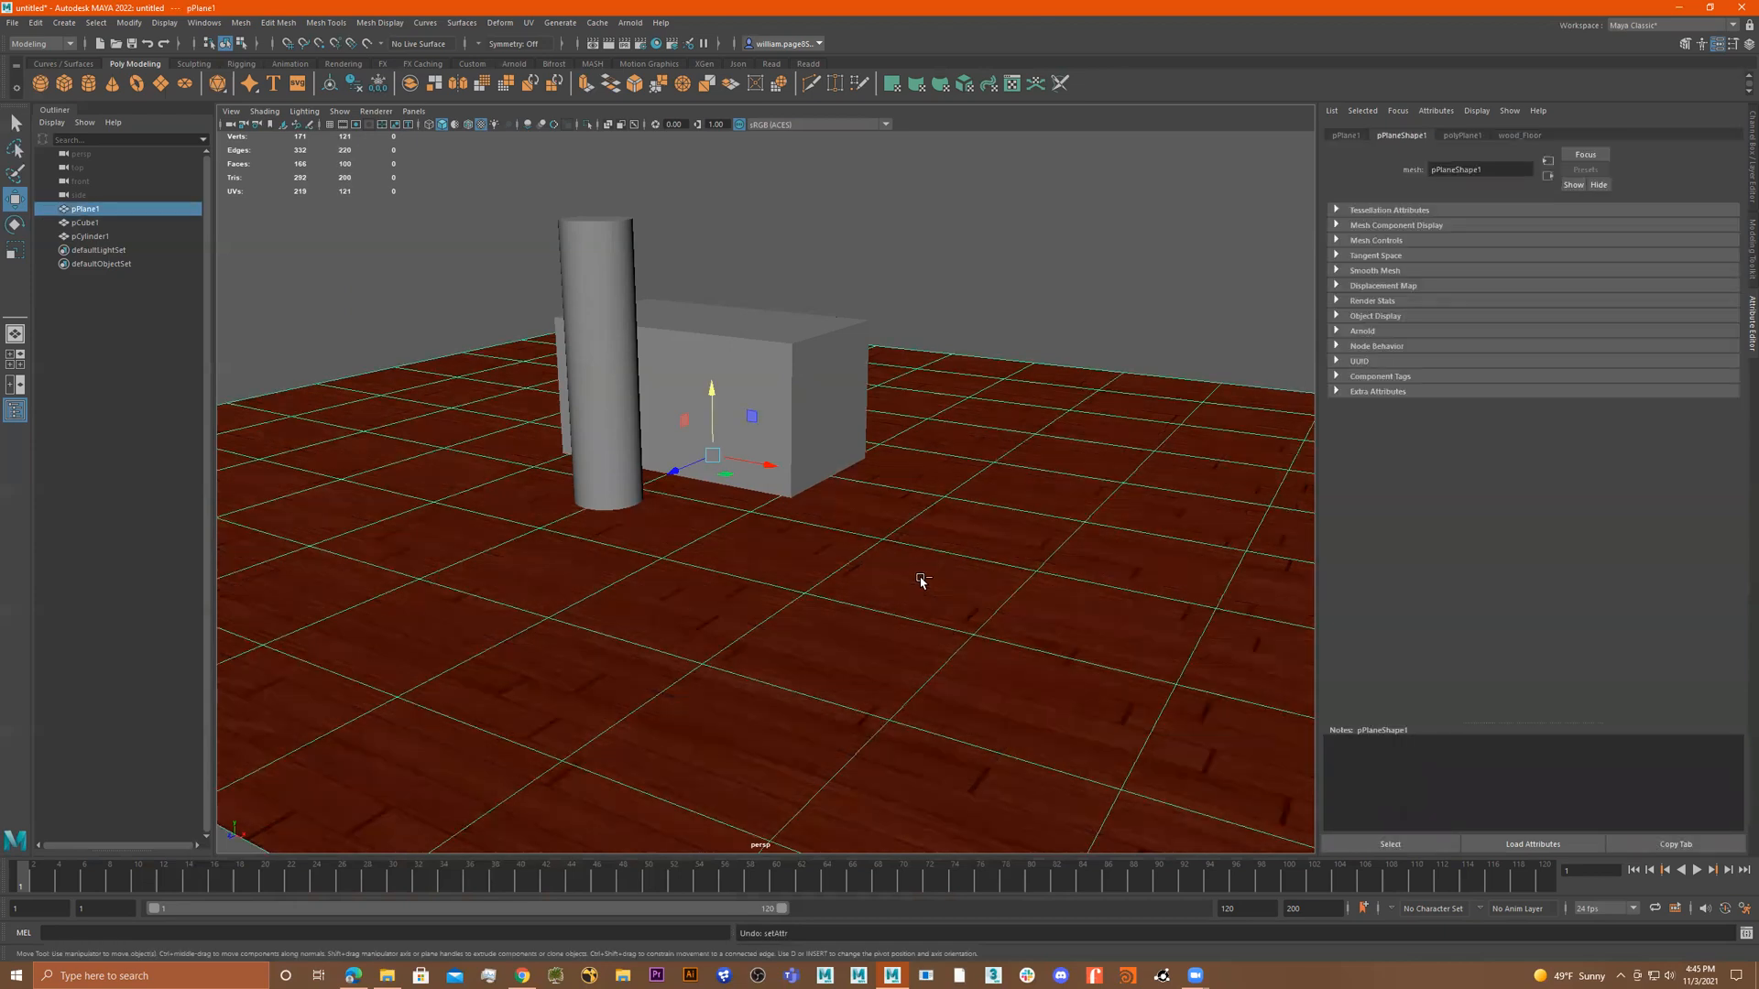
click(1105, 268)
alt+drag(1079, 330, 1053, 343)
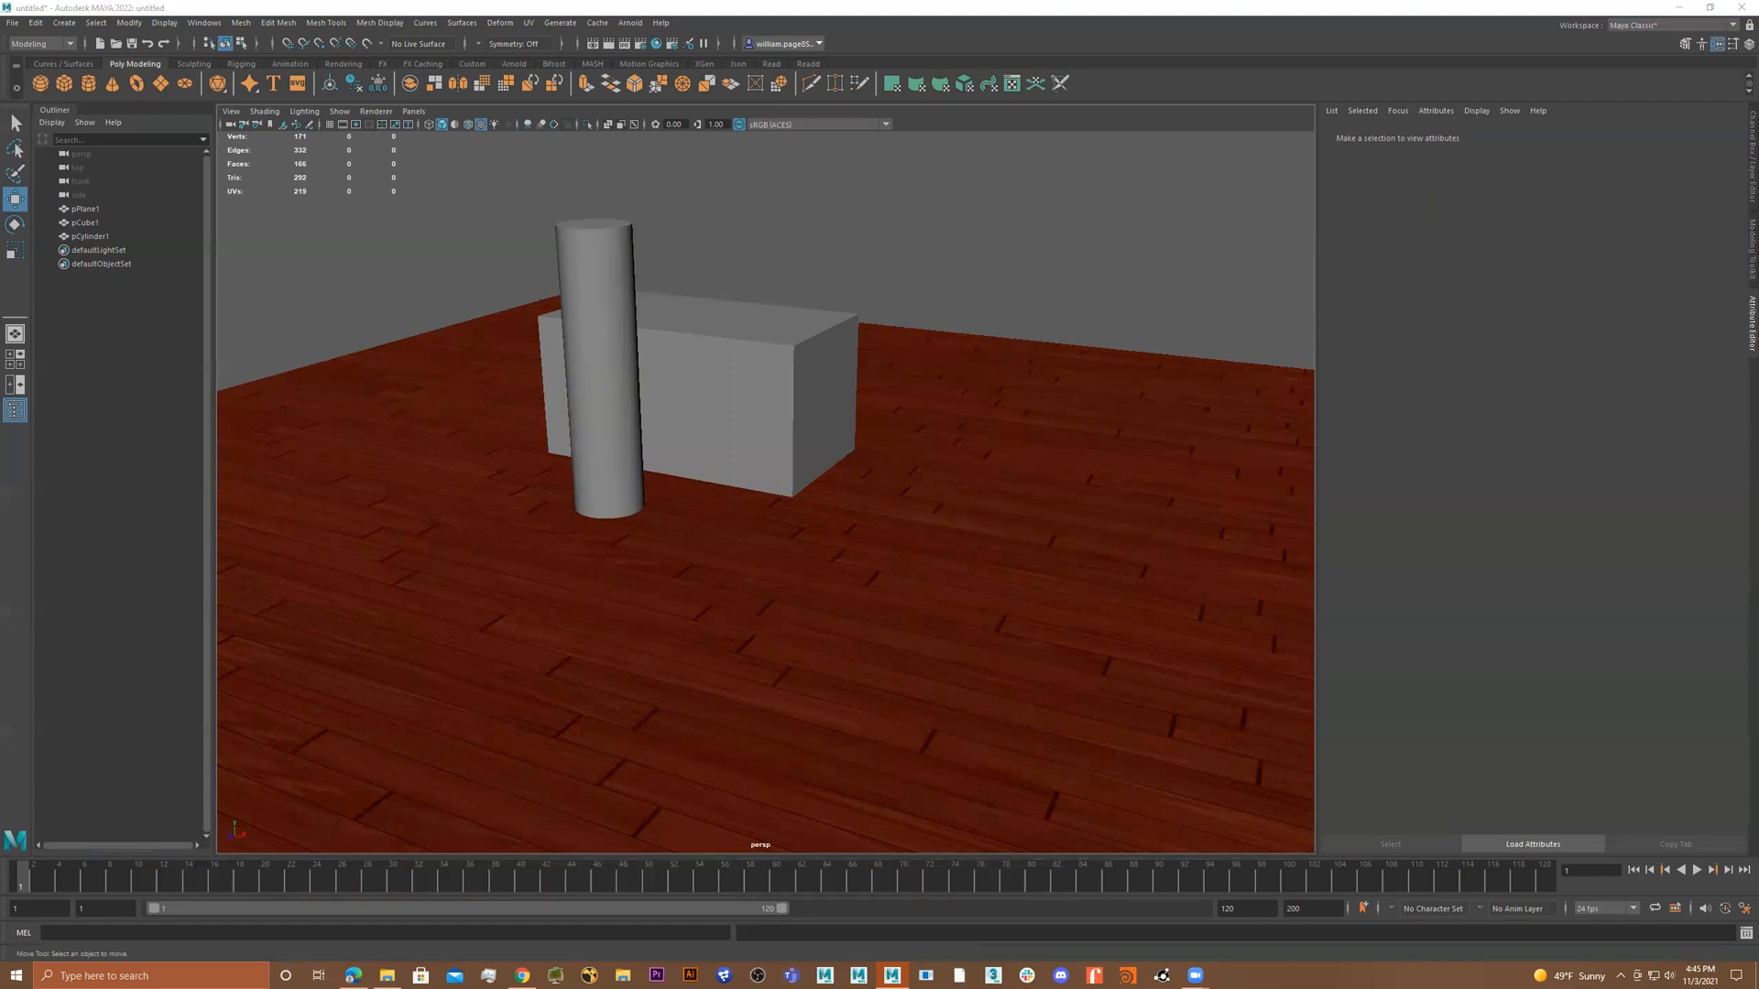
Duplicate the box, raise the copy well above the floor, and scale it into a thin square panel.
alt+drag(867, 450, 751, 427)
click(762, 415)
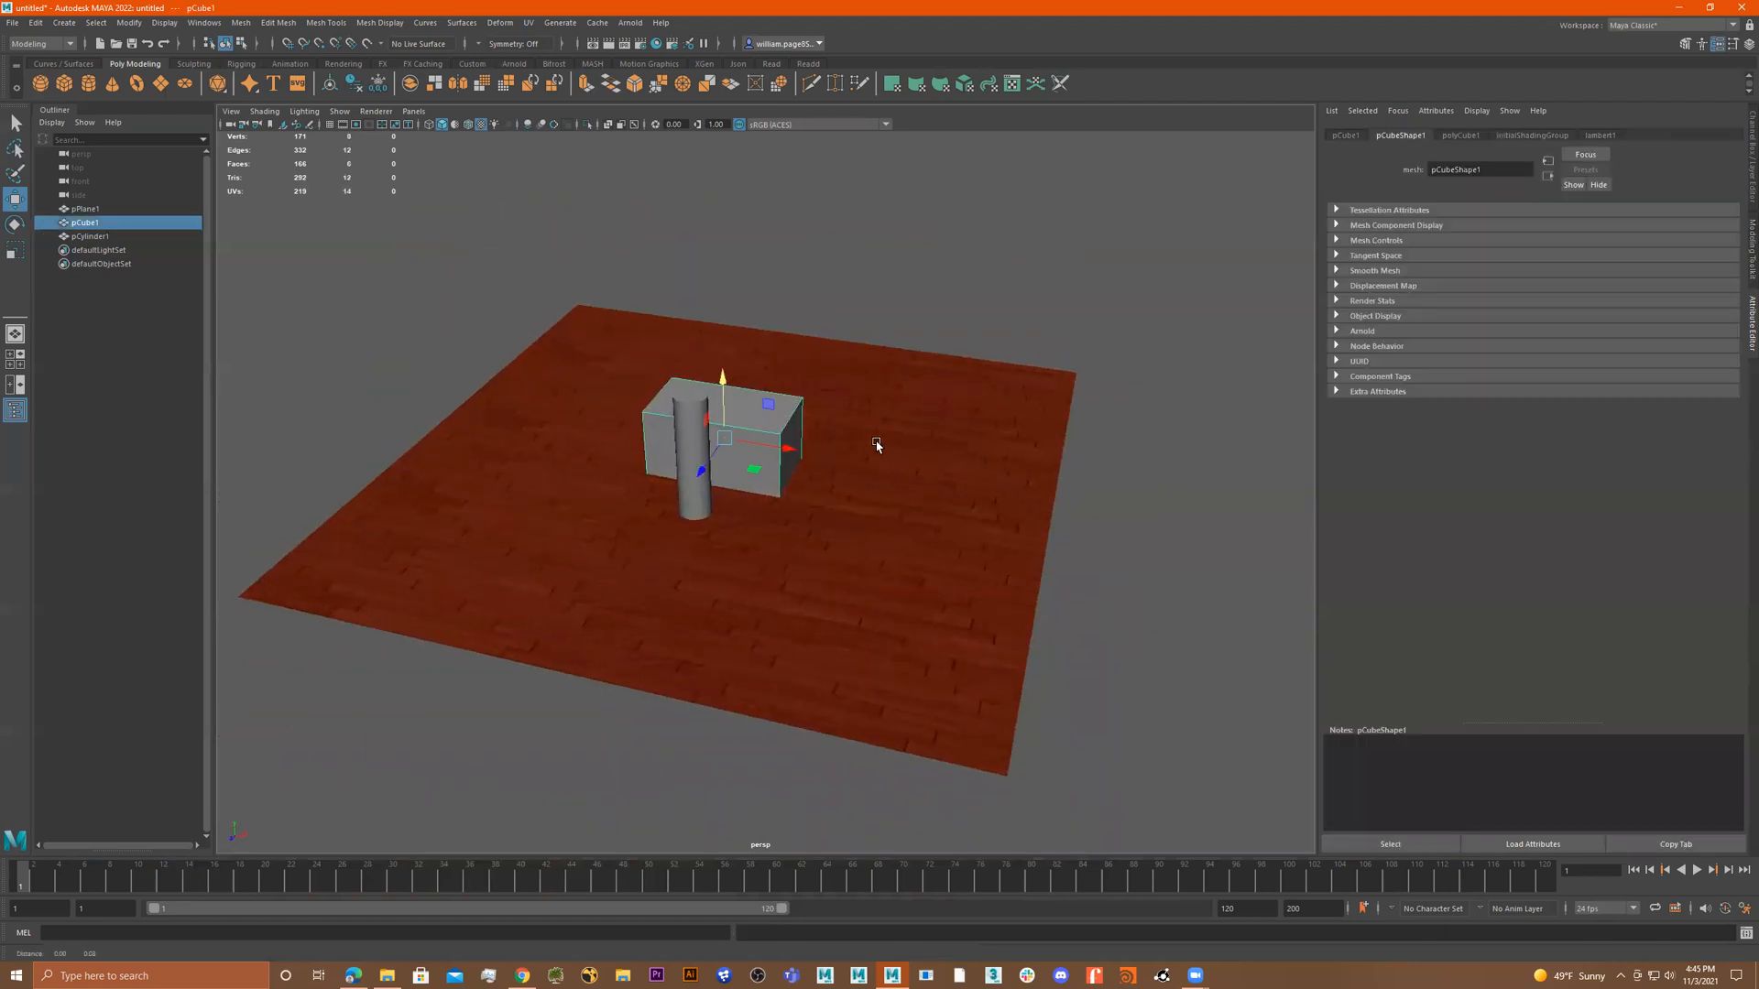
alt+drag(872, 444, 856, 440)
key(ctrl+d)
drag(719, 389, 700, 158)
alt+middle_drag(746, 357, 726, 520)
scroll(848, 361, up, 5)
key(r)
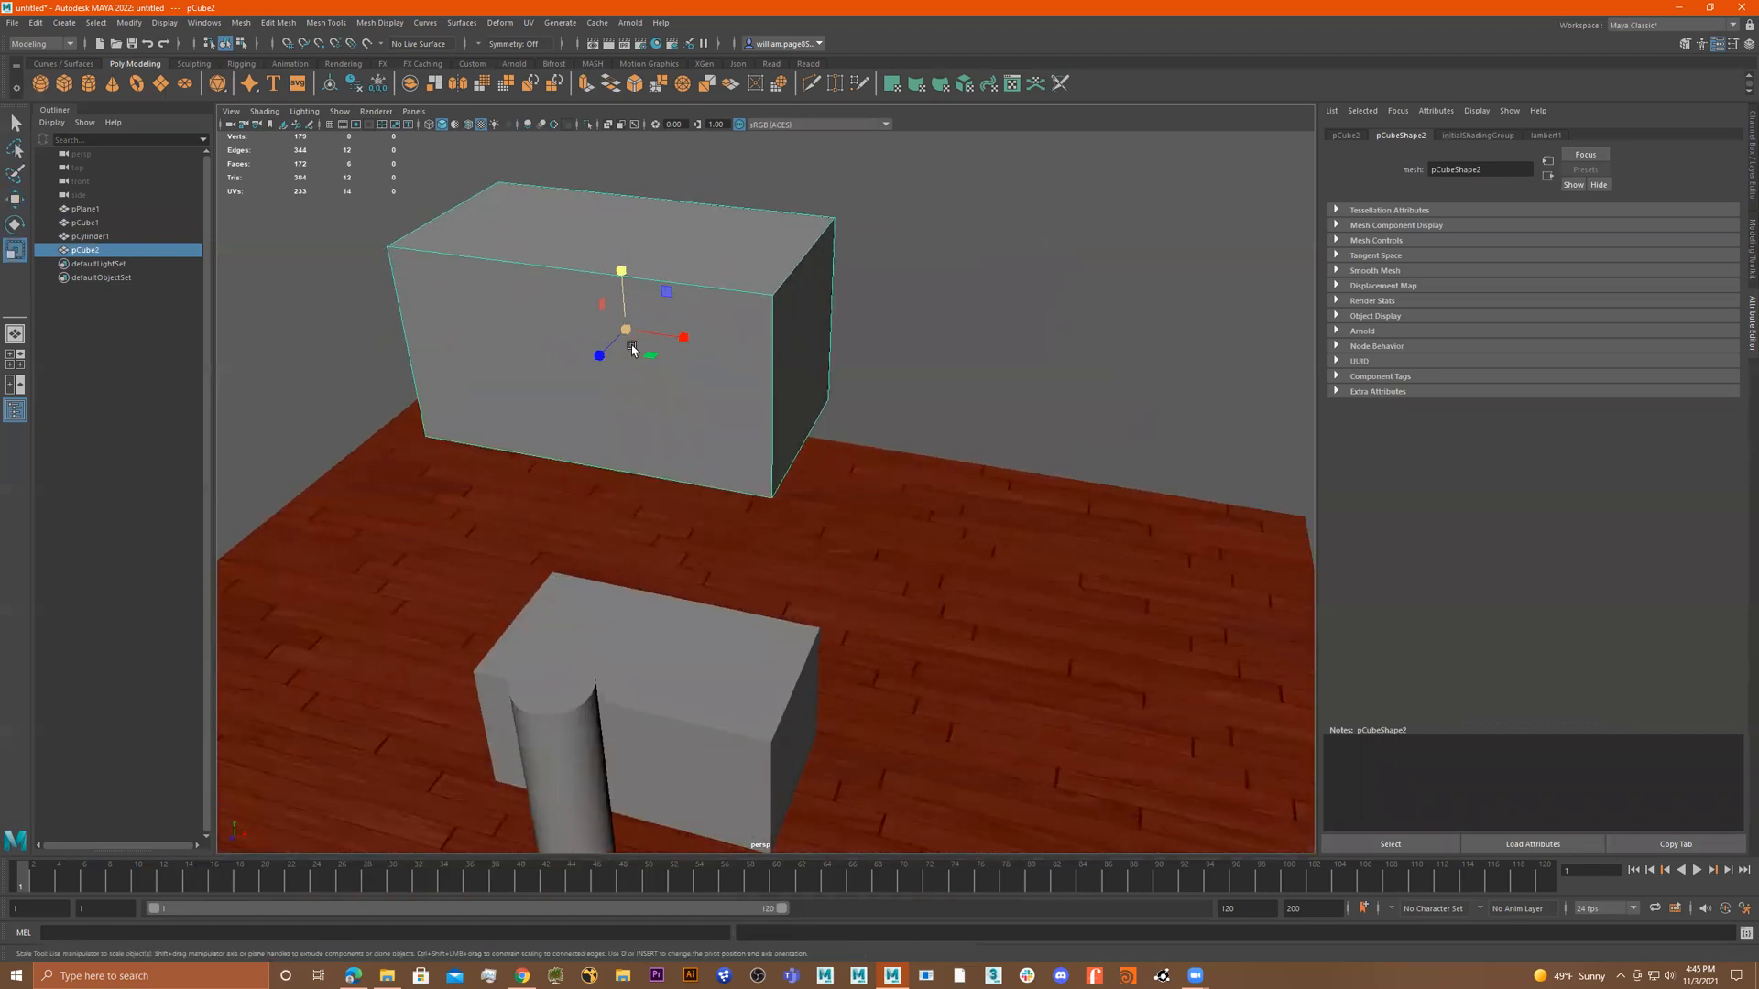
drag(619, 356, 724, 244)
alt+middle_drag(724, 243, 841, 368)
alt+drag(840, 369, 1102, 360)
Extrude the panel's front face with an offset of 0.26 and no thickness to form a frame border.
click(850, 318)
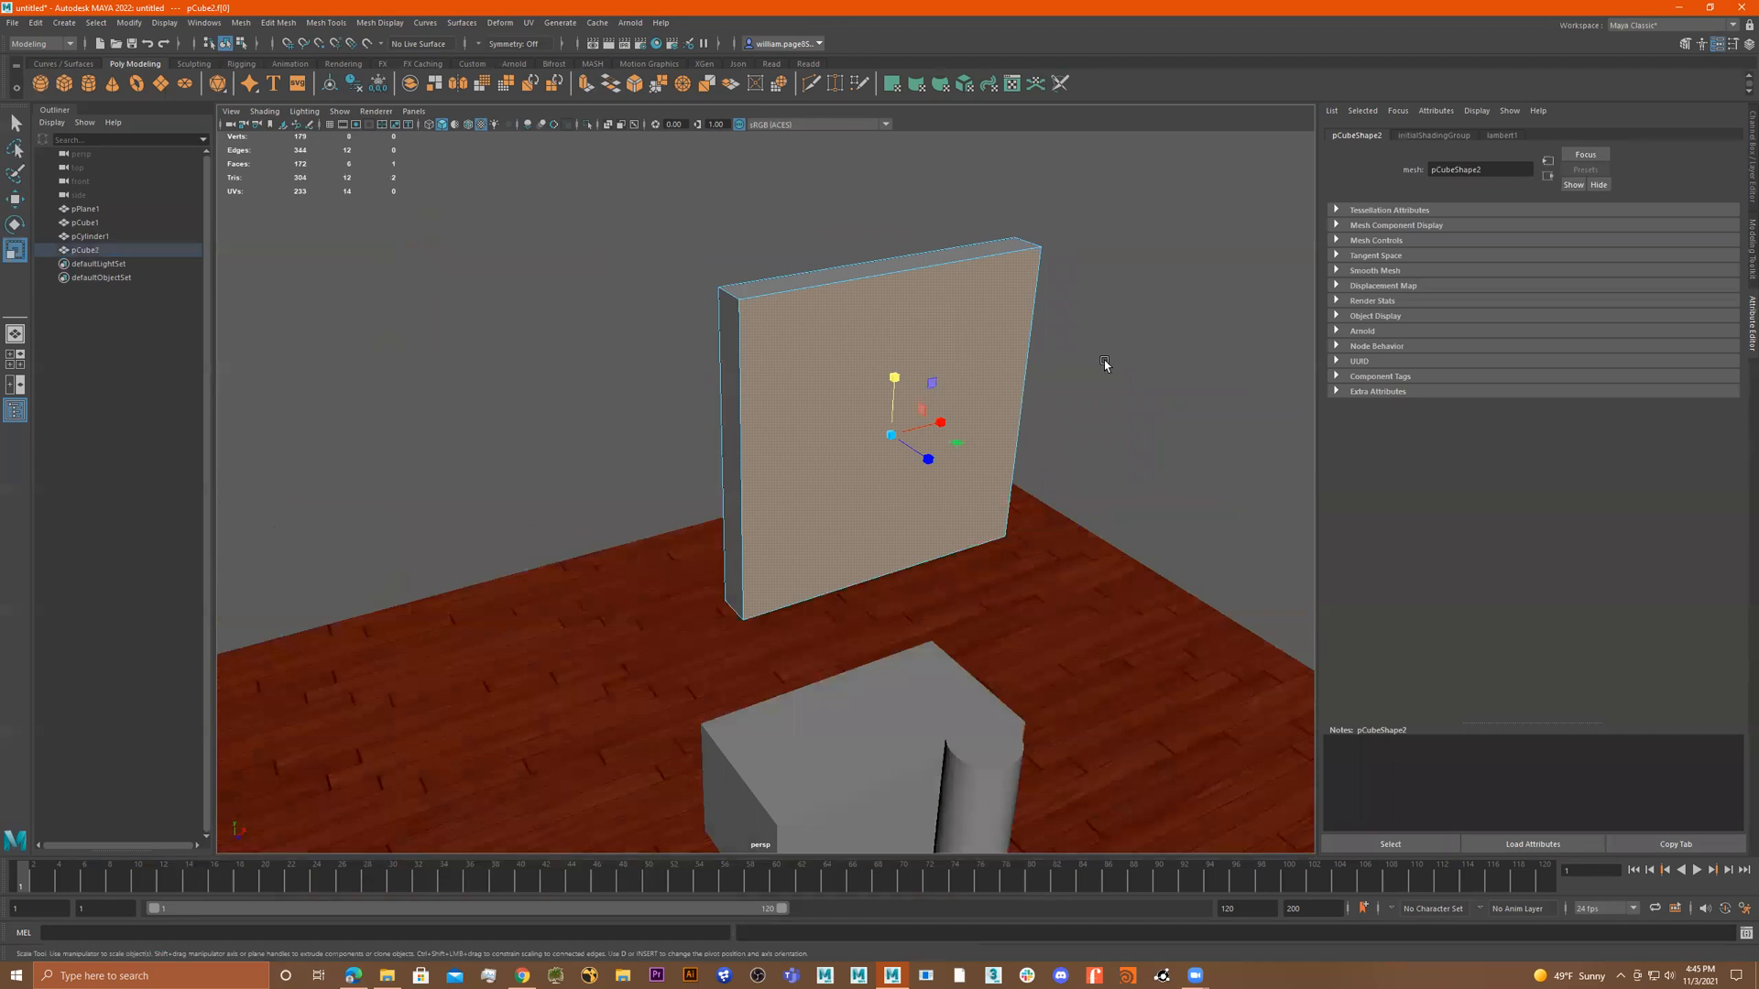
key(ctrl+e)
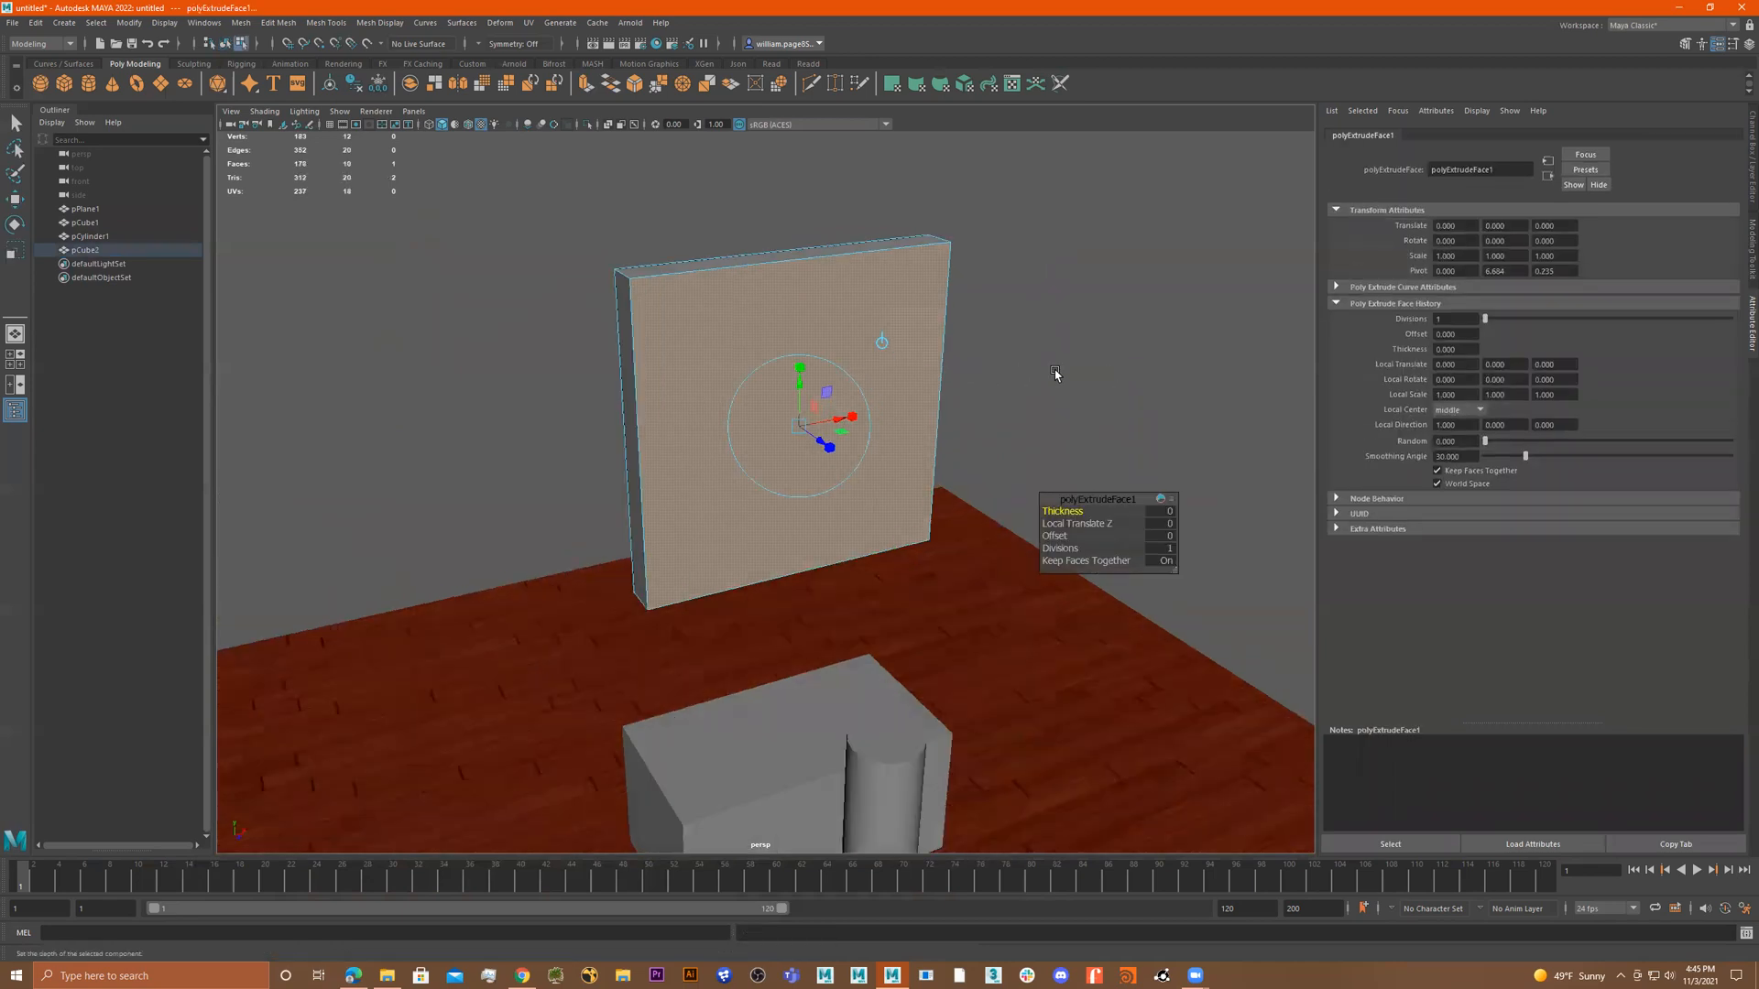
drag(1058, 511, 1086, 518)
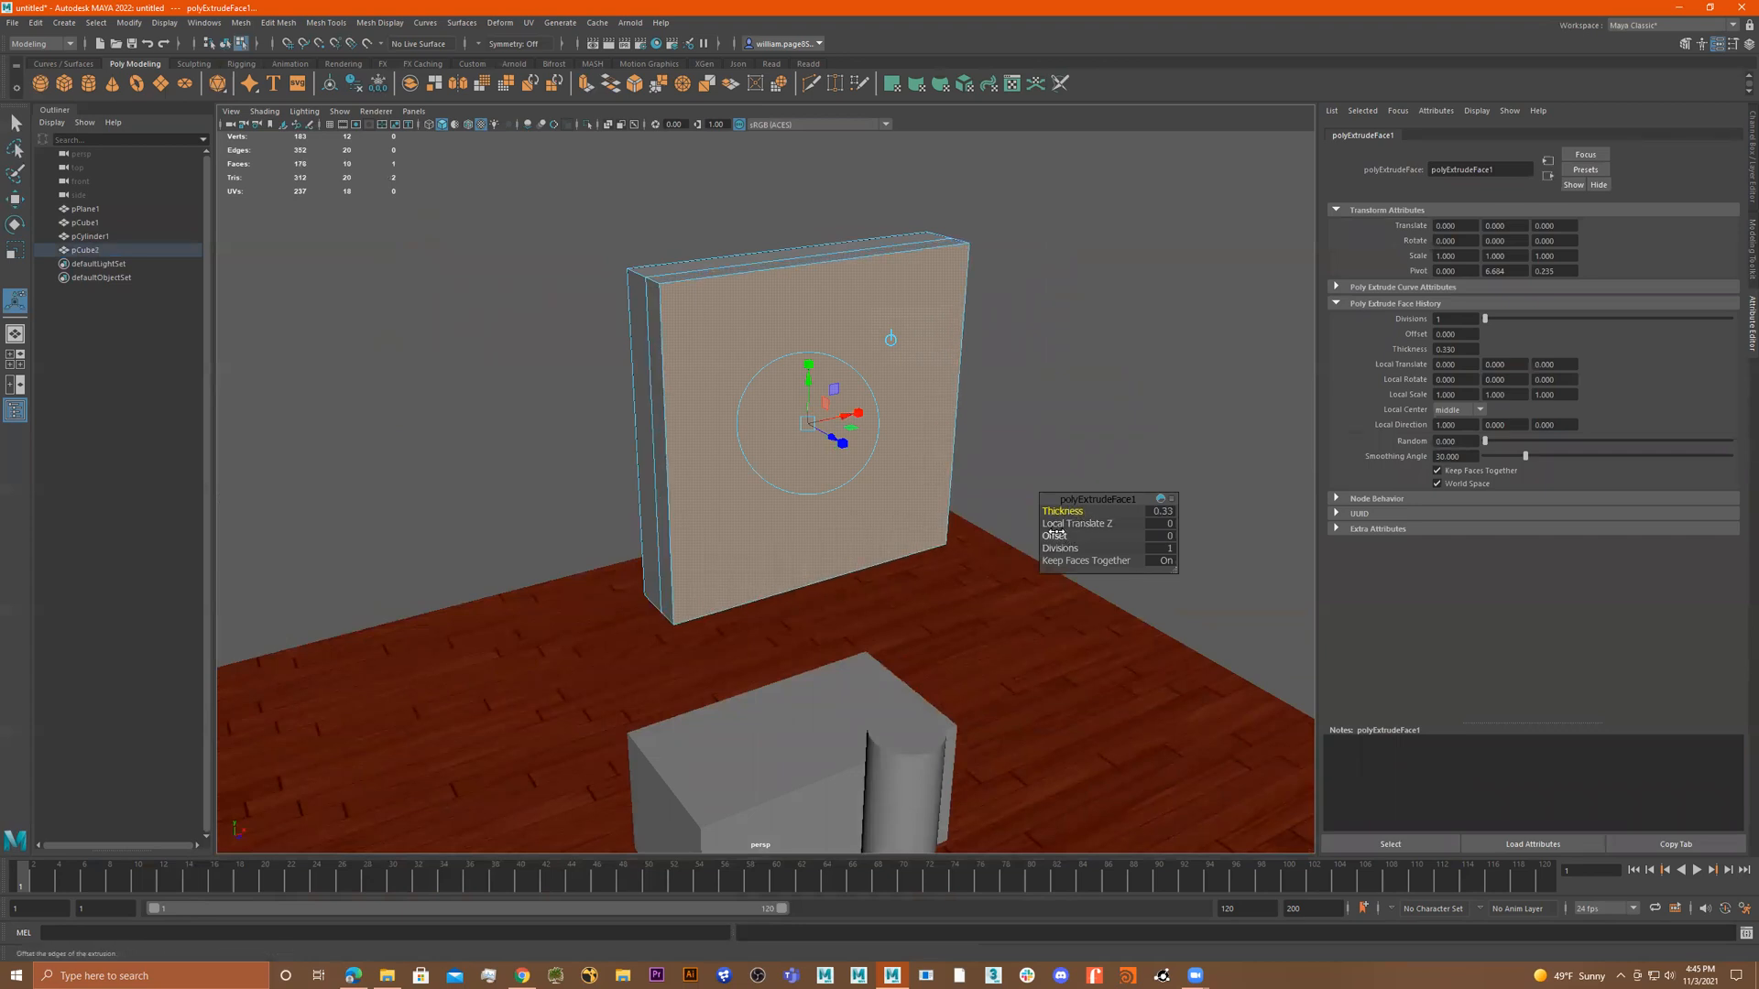
key(ctrl+z)
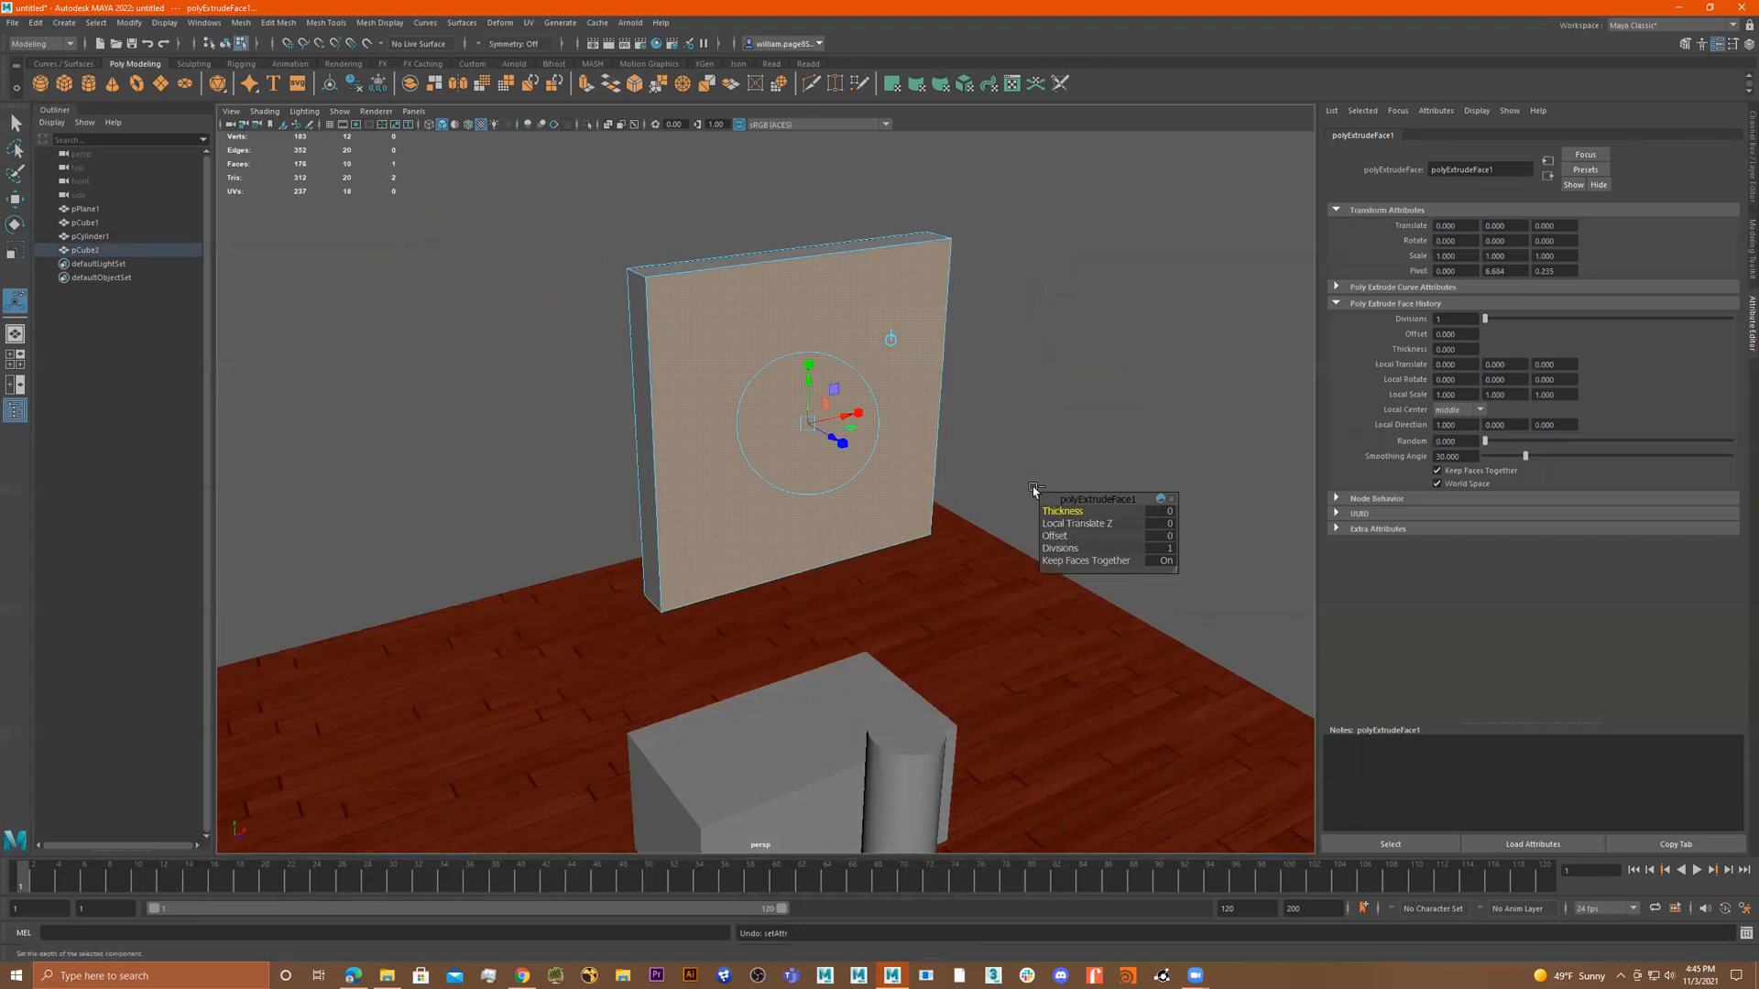
drag(1054, 537, 1074, 542)
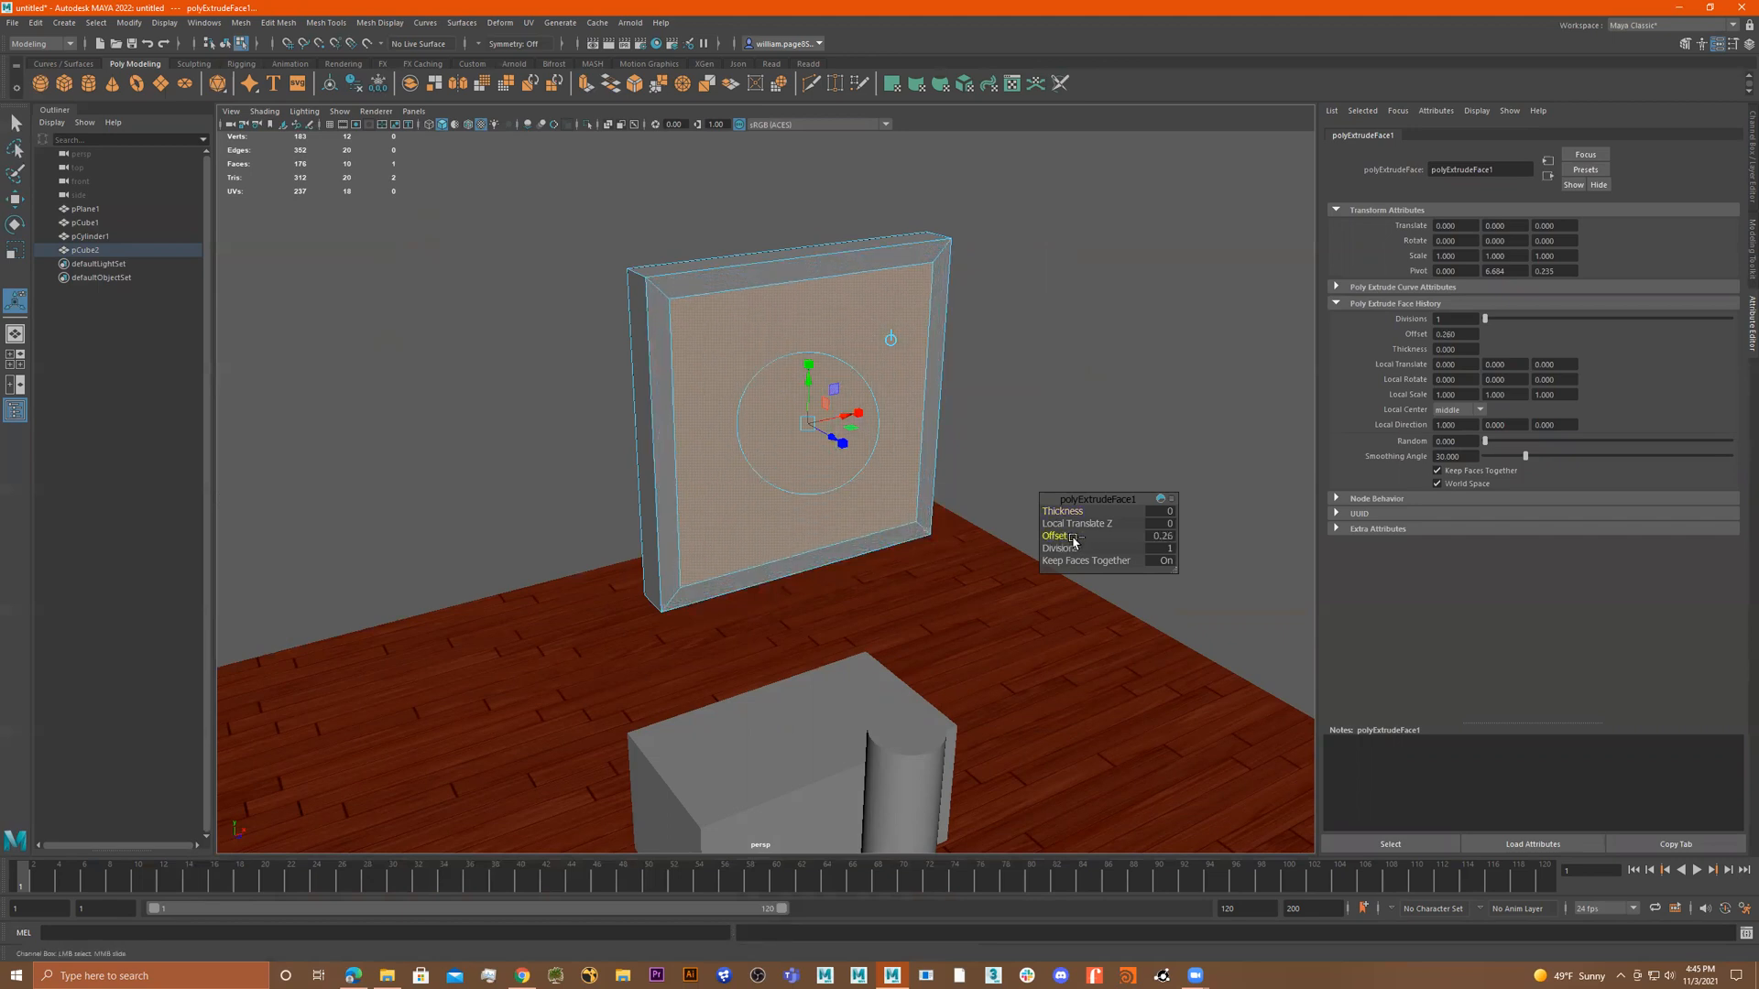
Extrude the inset face again and push it back with a Local Translate Z of -0.206.
key(ctrl+e)
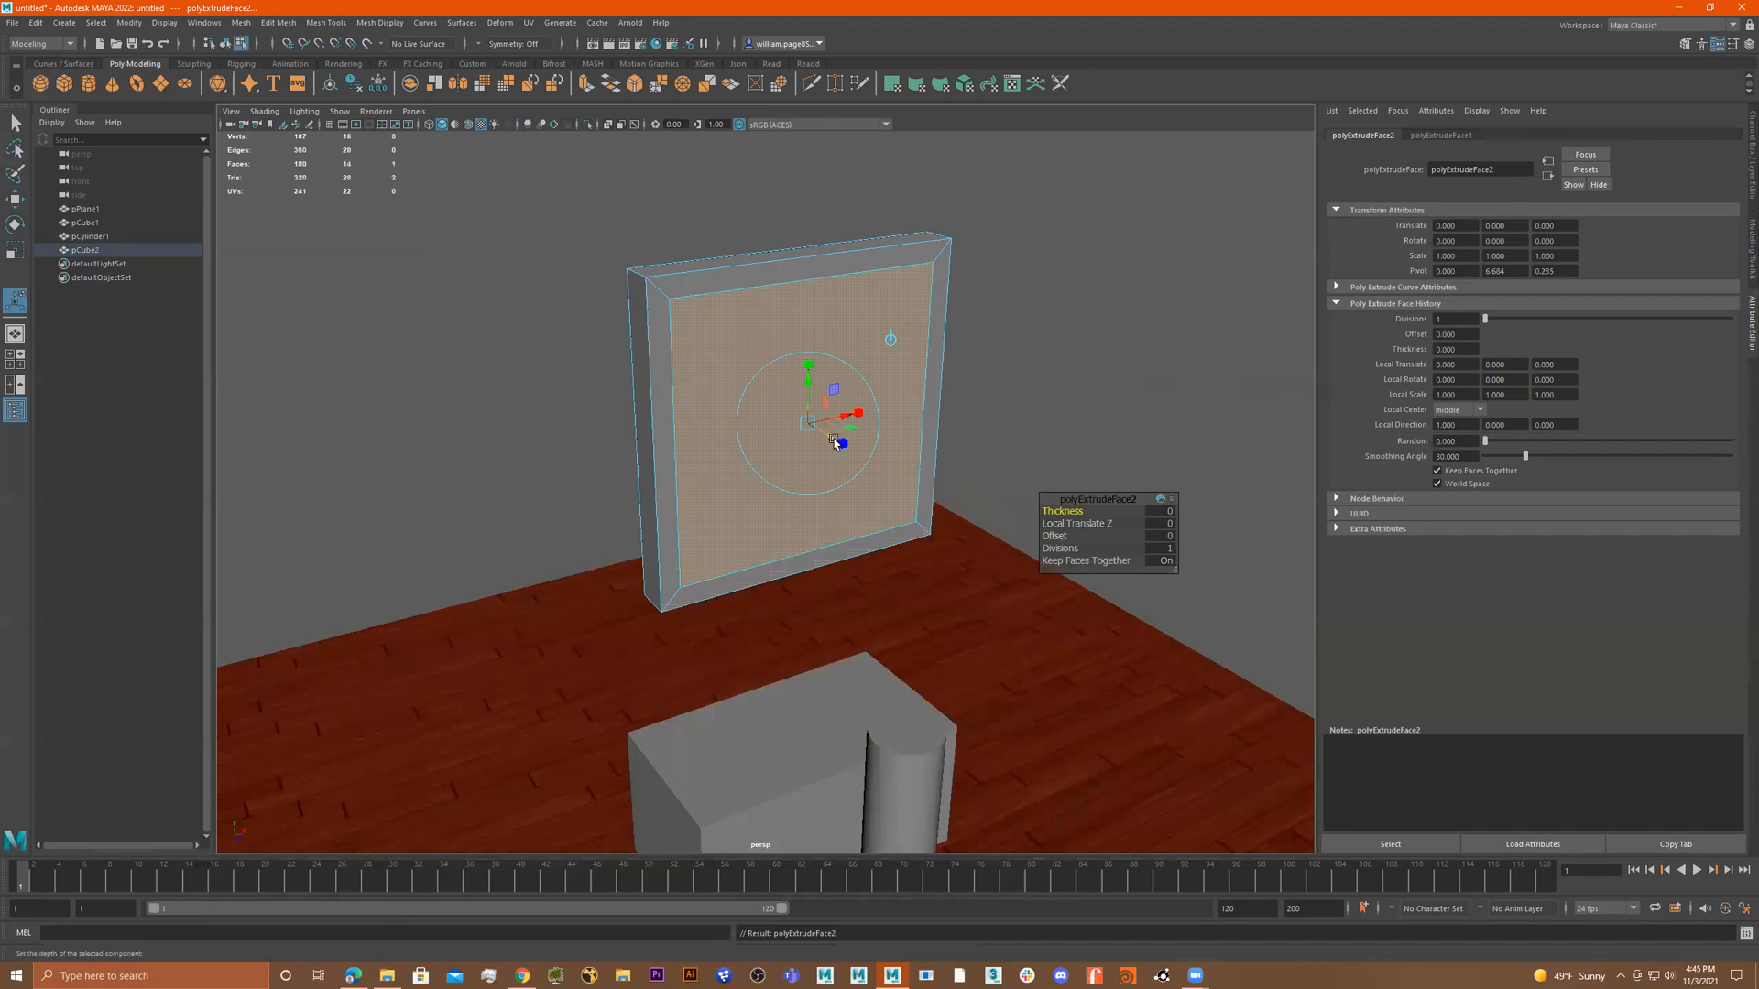
drag(829, 441, 821, 434)
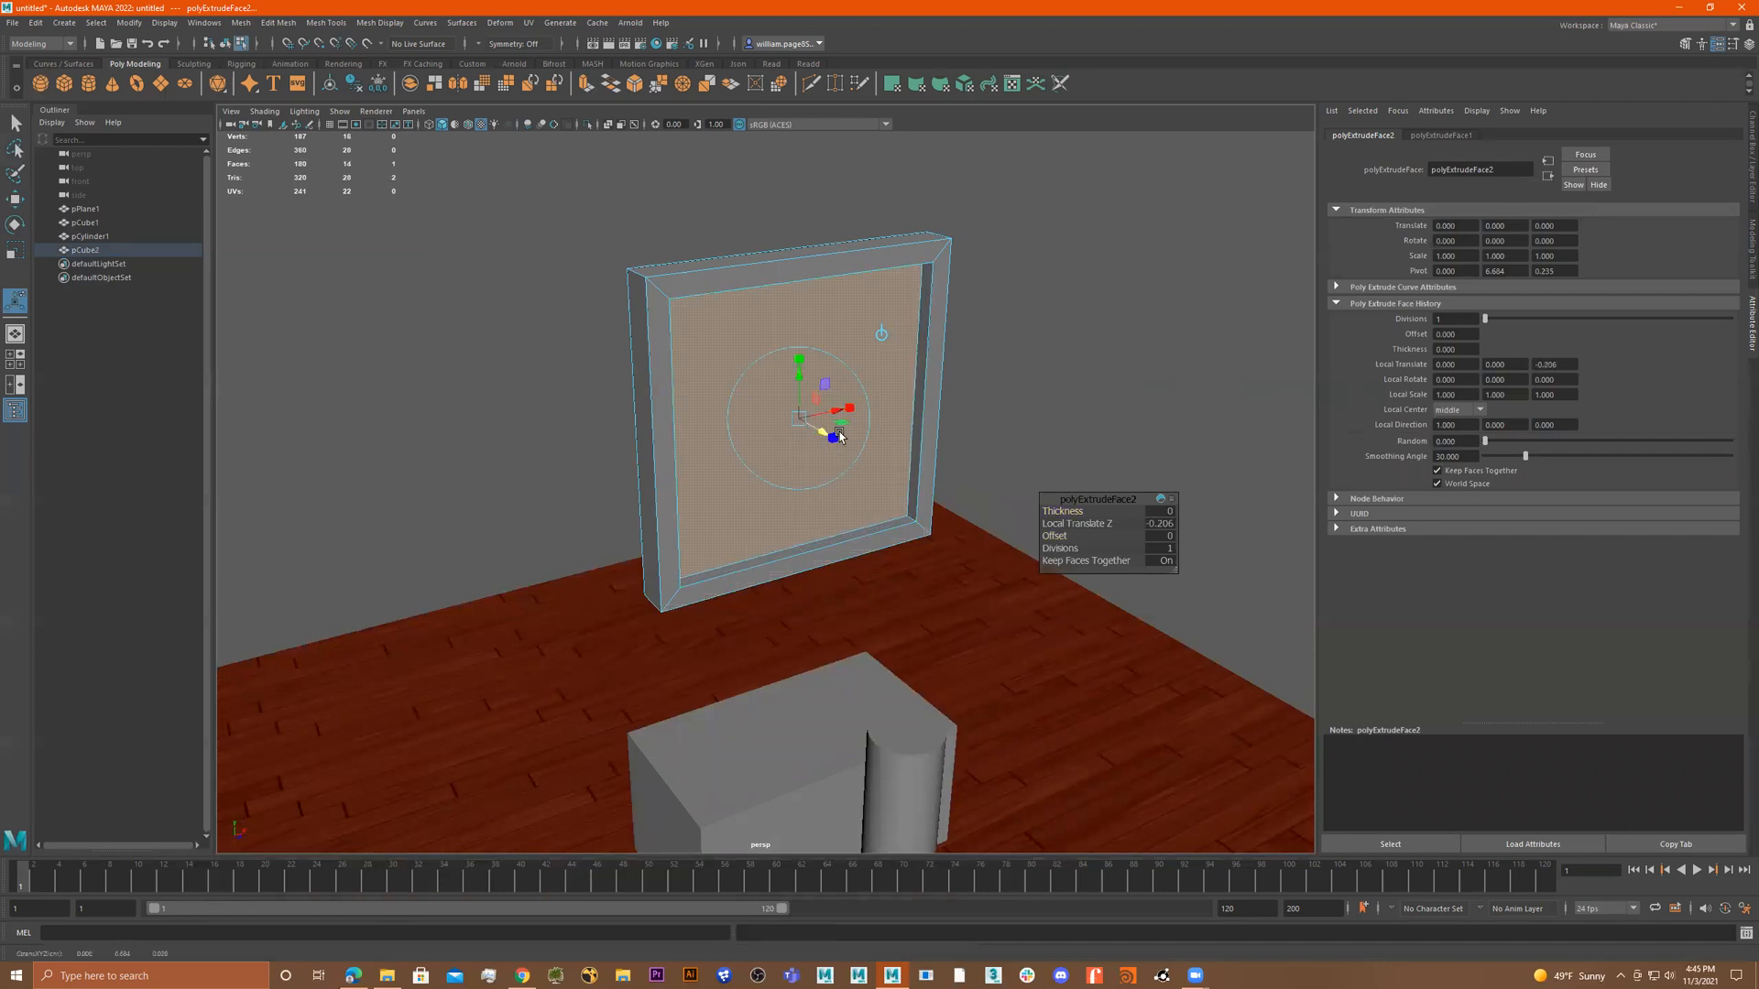
alt+drag(910, 386, 942, 236)
key(q)
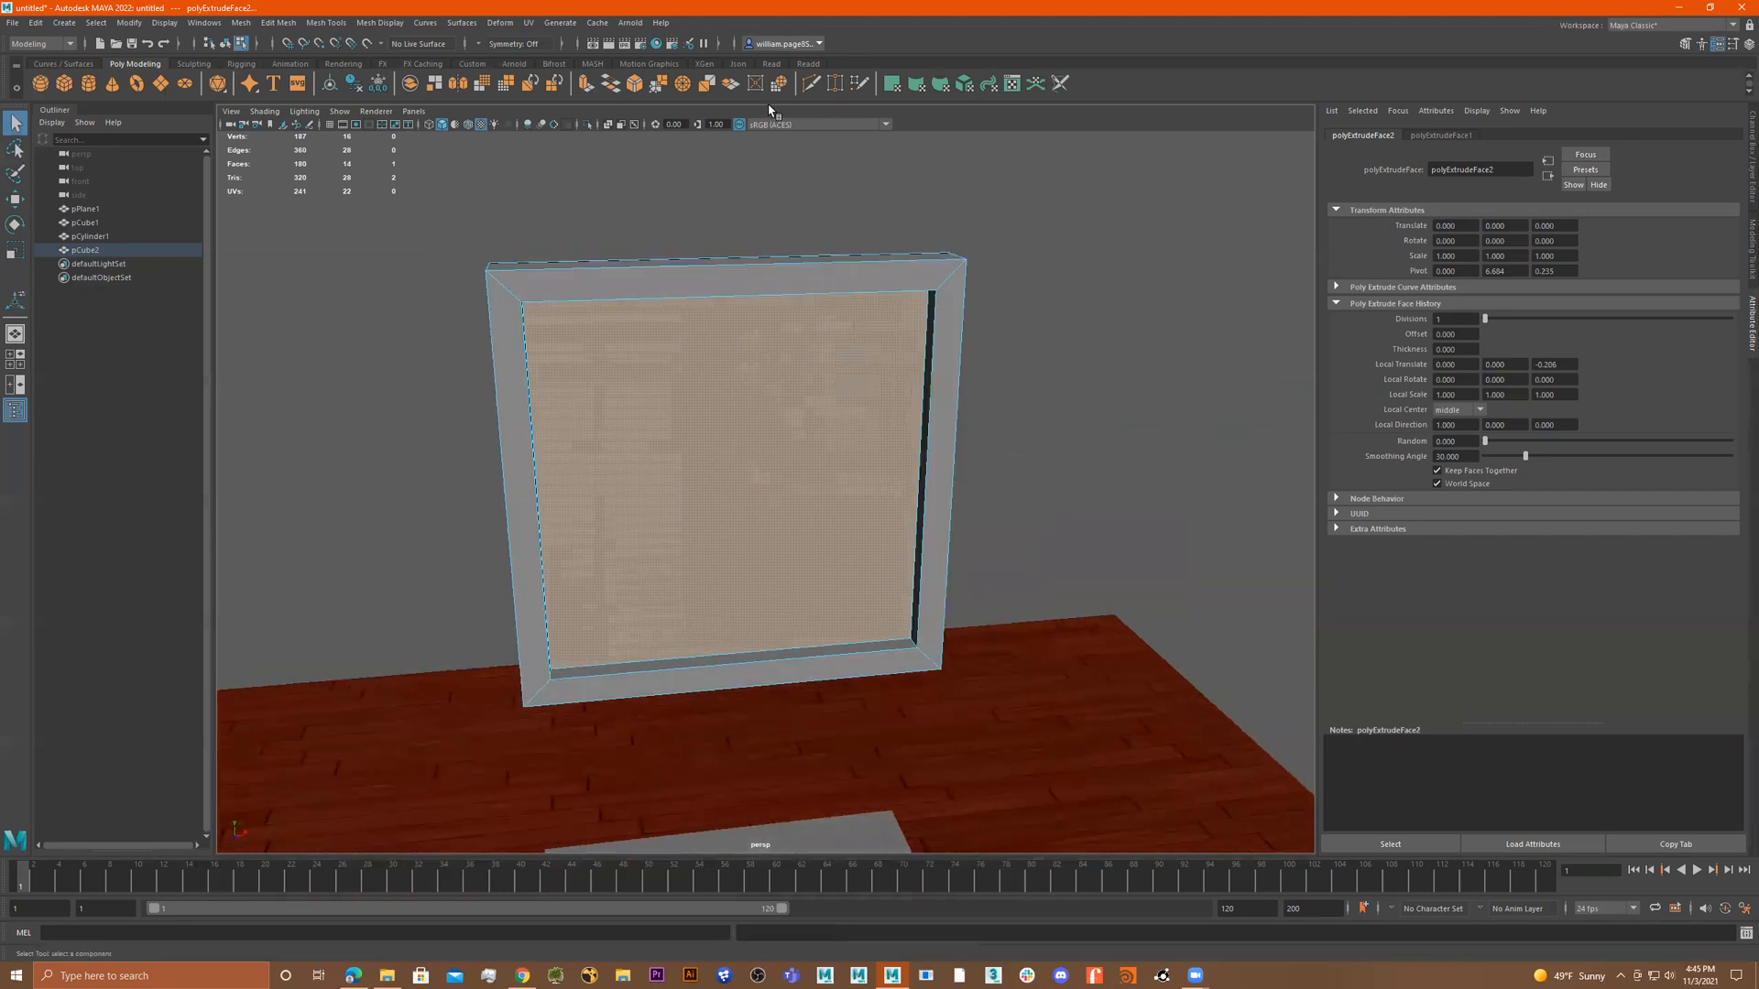
Insert three concentric edge loops around the frame's front border with the Multi-Cut tool.
click(811, 86)
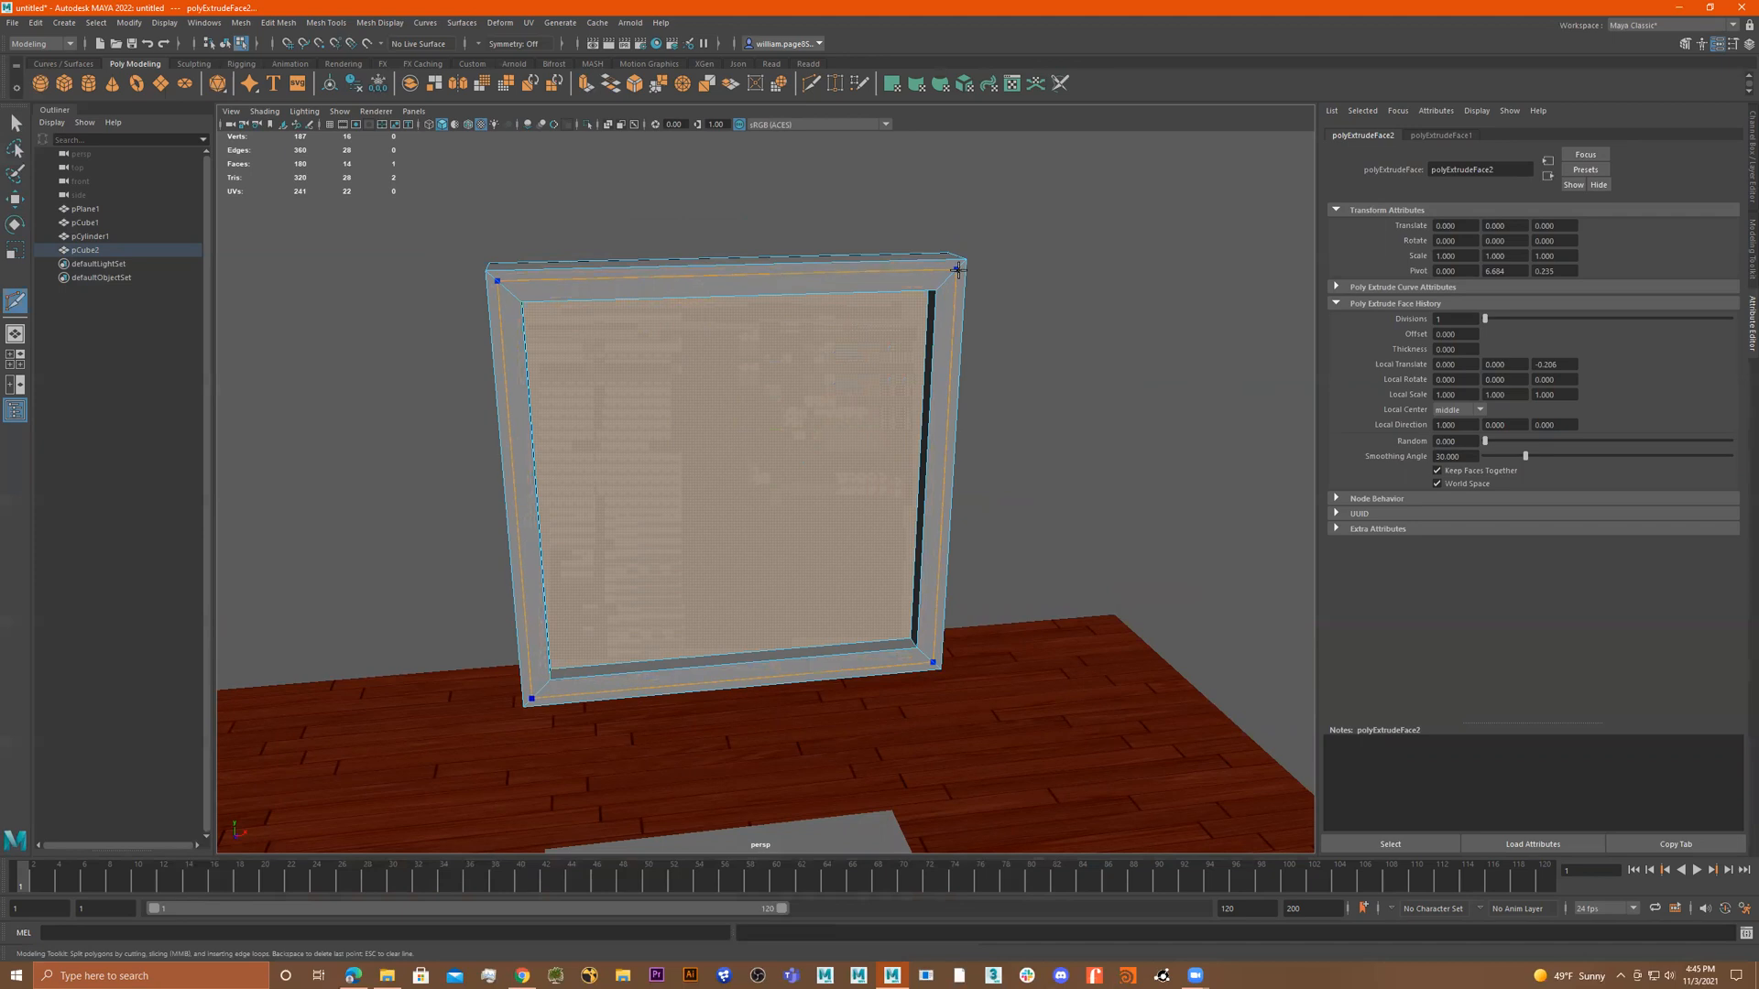
ctrl+click(952, 277)
ctrl+click(946, 278)
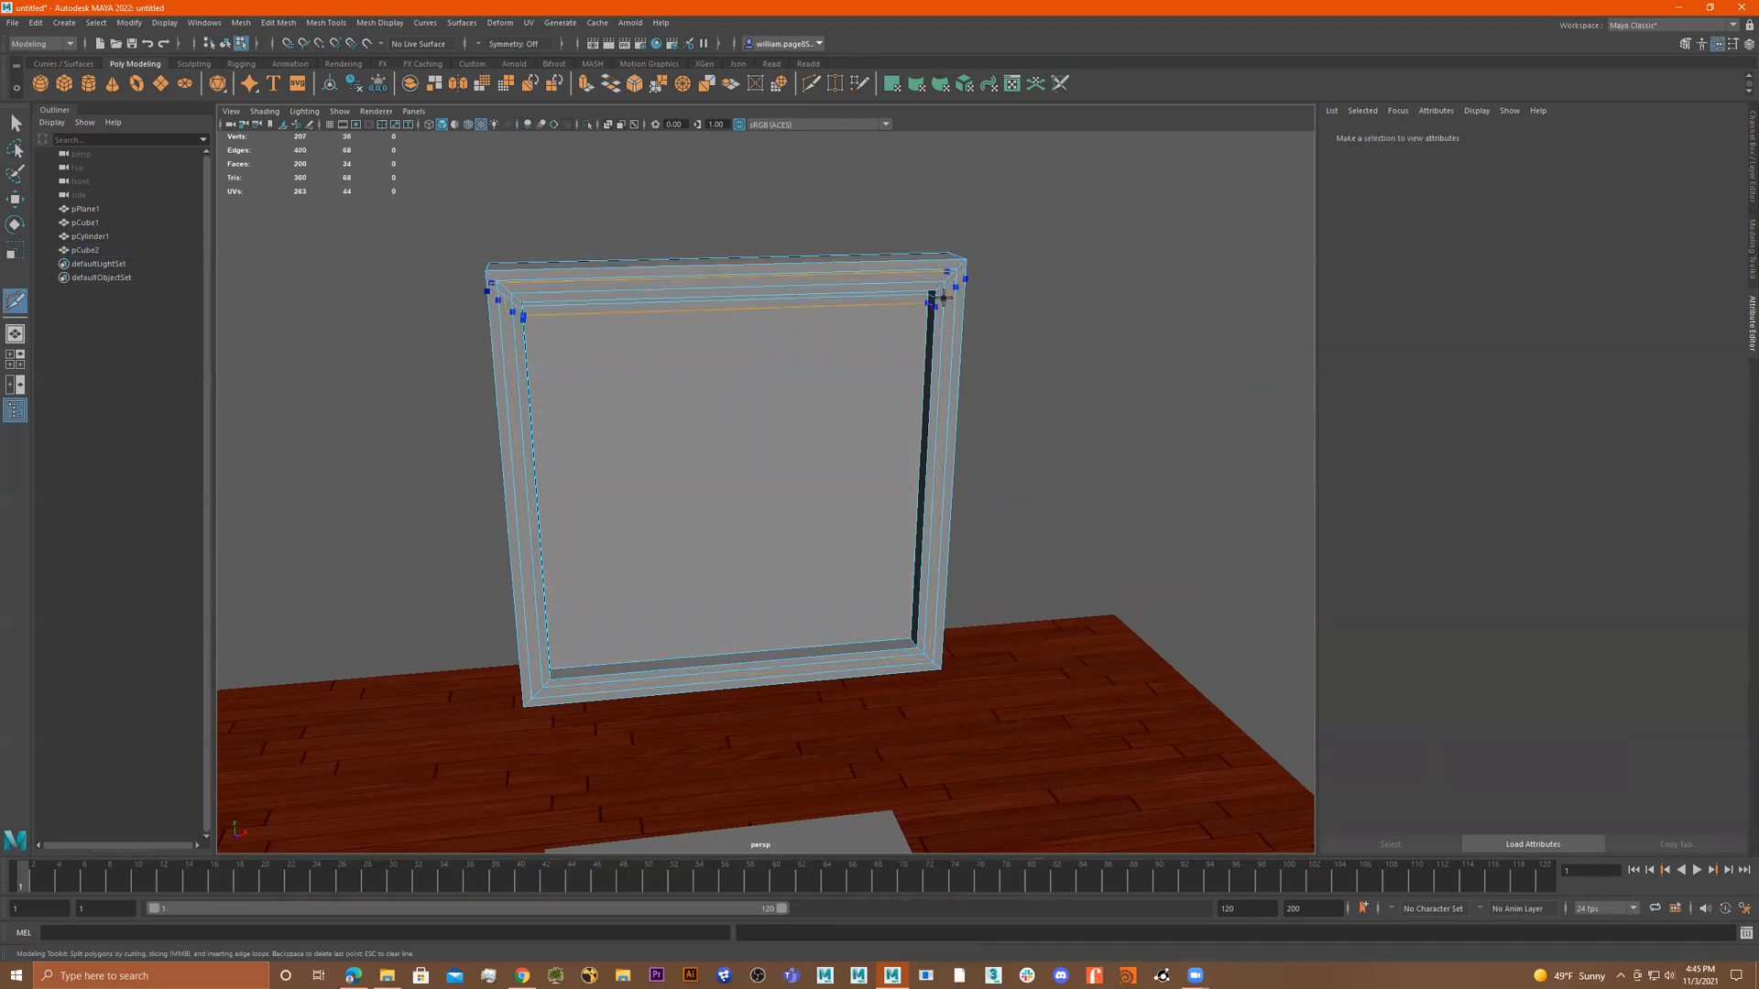
key(ctrl+z)
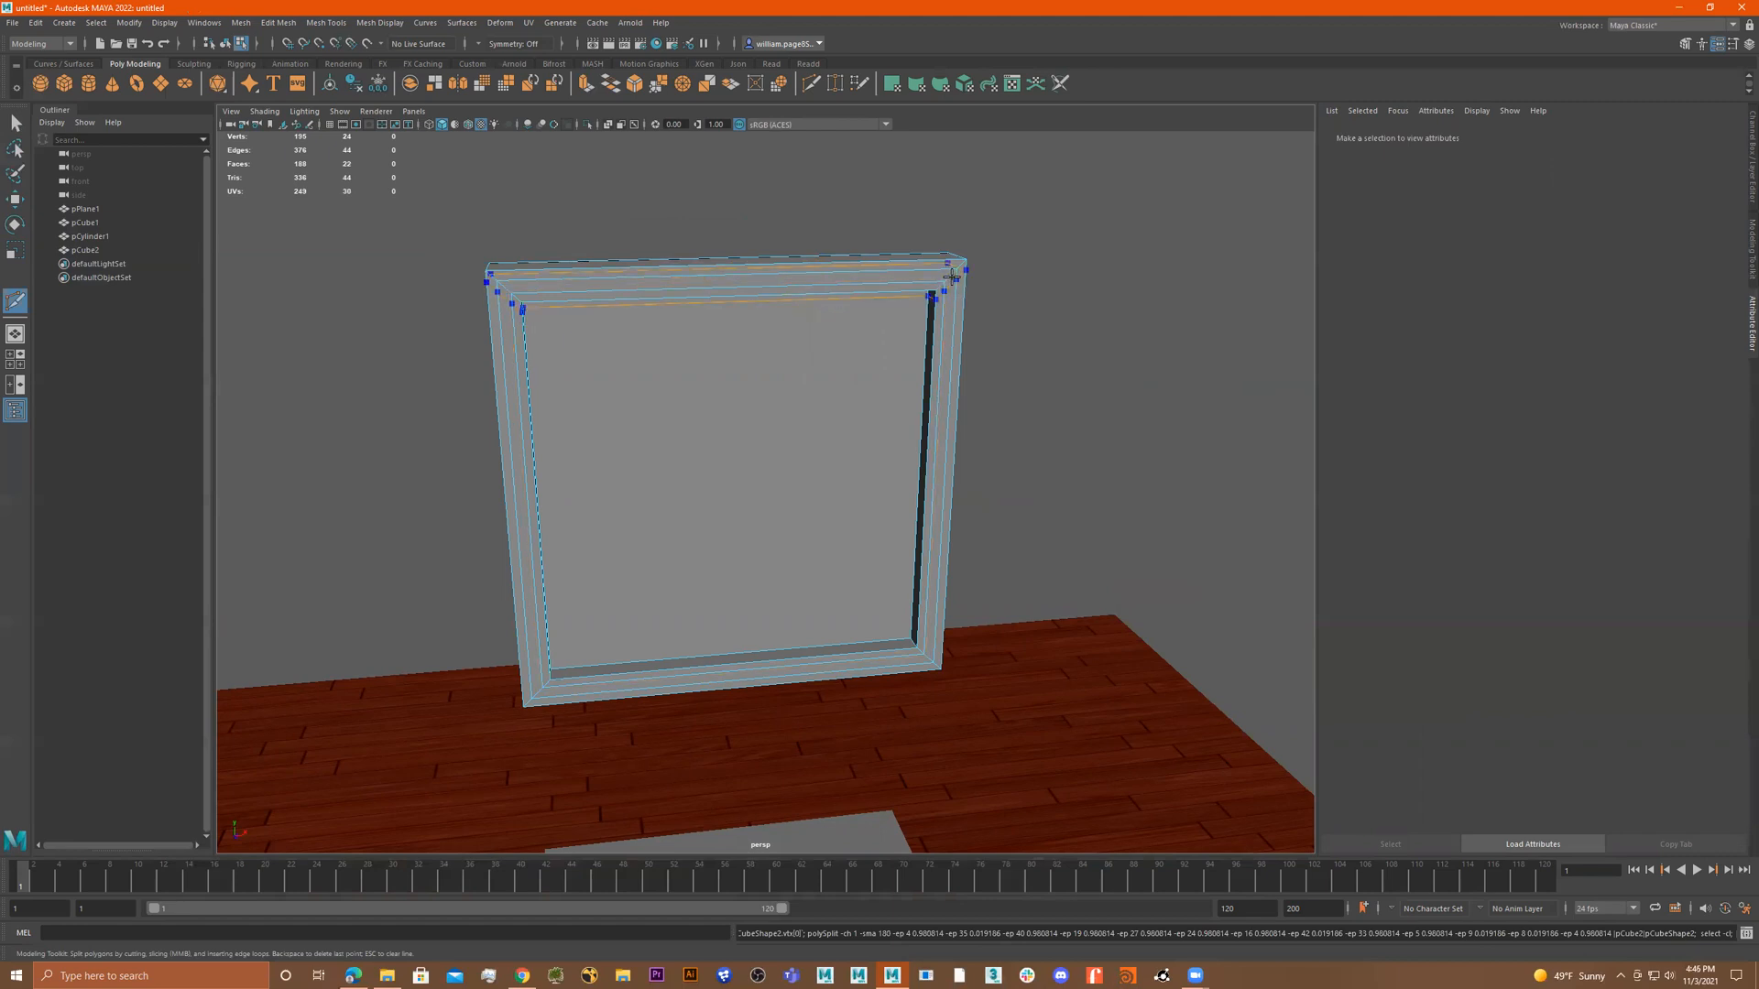
ctrl+click(952, 275)
key(q)
Select the face loop around the frame's front border and move it in depth to shape a moulded profile.
alt+drag(972, 314, 1044, 314)
alt+right_drag(978, 314, 1162, 313)
right_drag(1069, 208, 1069, 247)
click(1079, 203)
click(1063, 198)
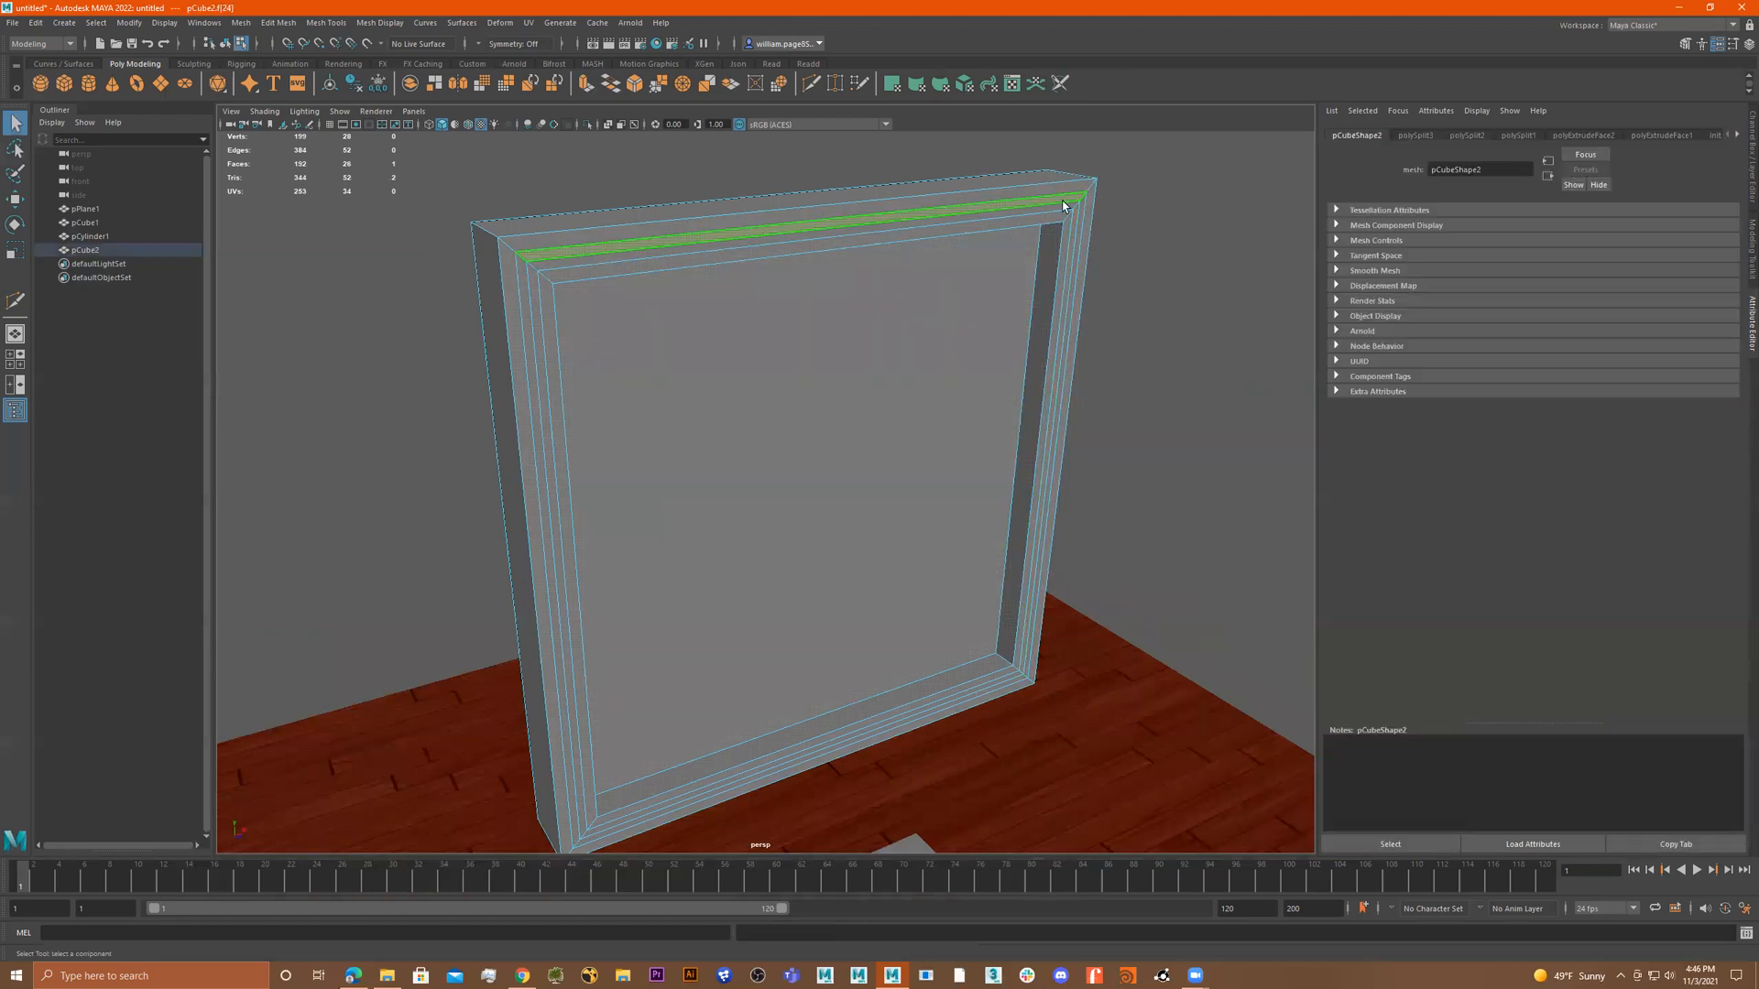
double_click(524, 270)
key(w)
drag(872, 539, 865, 531)
mouse_move(943, 403)
alt+mouse_down()
mouse_move(773, 385)
mouse_move(927, 390)
alt+mouse_up()
alt+middle_drag(910, 392, 895, 416)
drag(918, 516, 930, 521)
alt+drag(881, 440, 816, 357)
right_drag(816, 354, 1102, 251)
scroll(922, 354, down, 3)
alt+drag(921, 354, 937, 390)
click(1032, 354)
Bevel all edges of the picture frame with a fraction of 0.87 and 2 segments.
click(845, 417)
alt+drag(764, 409, 827, 314)
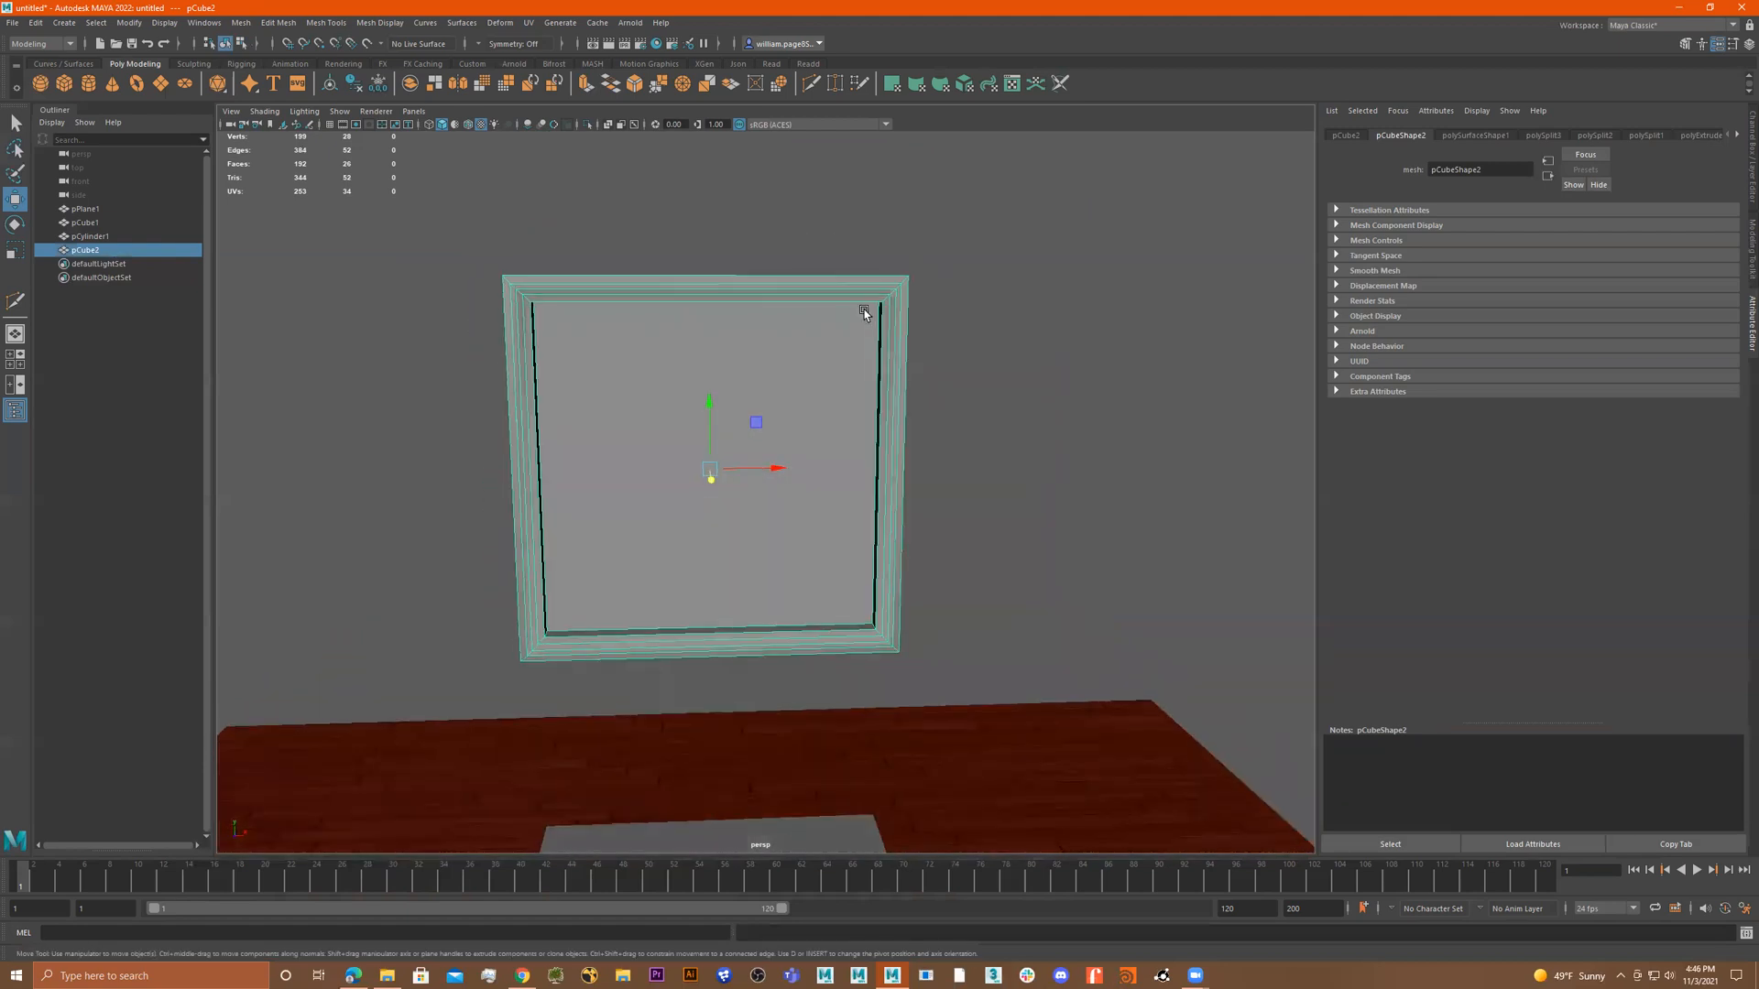
alt+right_drag(861, 308, 1013, 333)
alt+drag(944, 334, 994, 366)
right_drag(898, 296, 909, 331)
click(1058, 280)
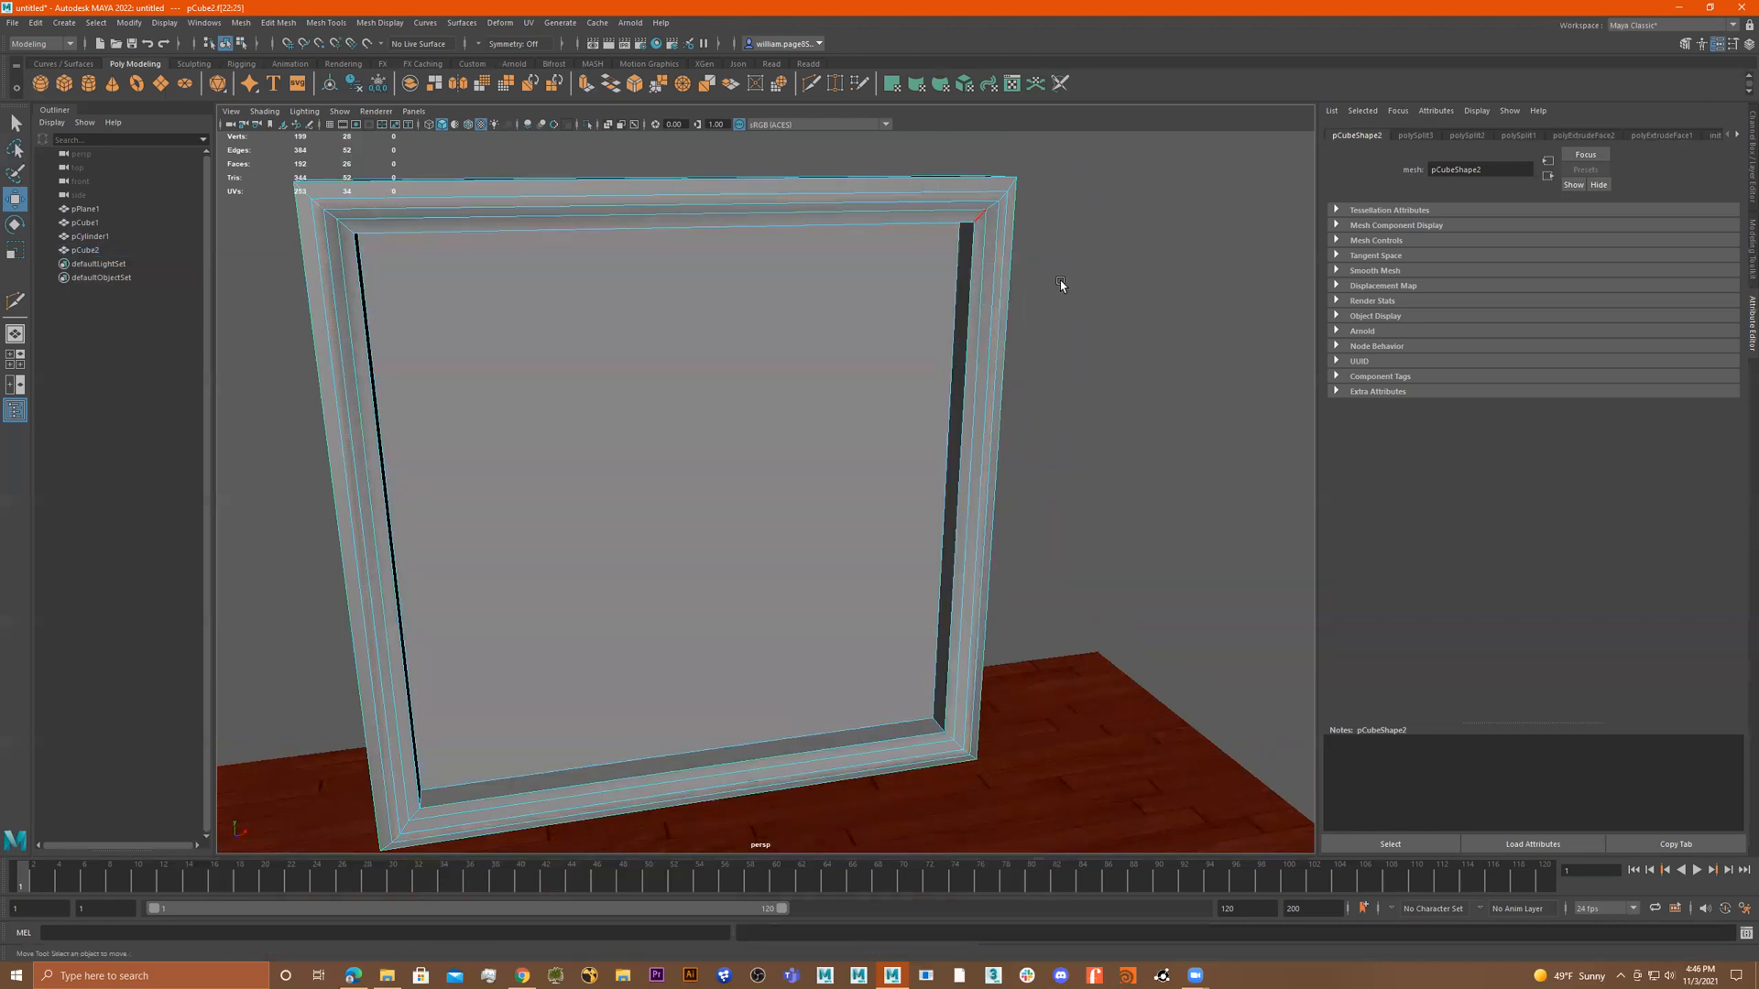
scroll(1041, 229, down, 4)
drag(1035, 233, 441, 746)
alt+drag(630, 438, 689, 469)
shift+right_drag(689, 470, 735, 471)
alt+right_drag(617, 471, 1087, 555)
mouse_move(1050, 510)
mouse_down()
mouse_move(1086, 508)
mouse_move(1062, 522)
mouse_up()
alt+drag(777, 522, 695, 482)
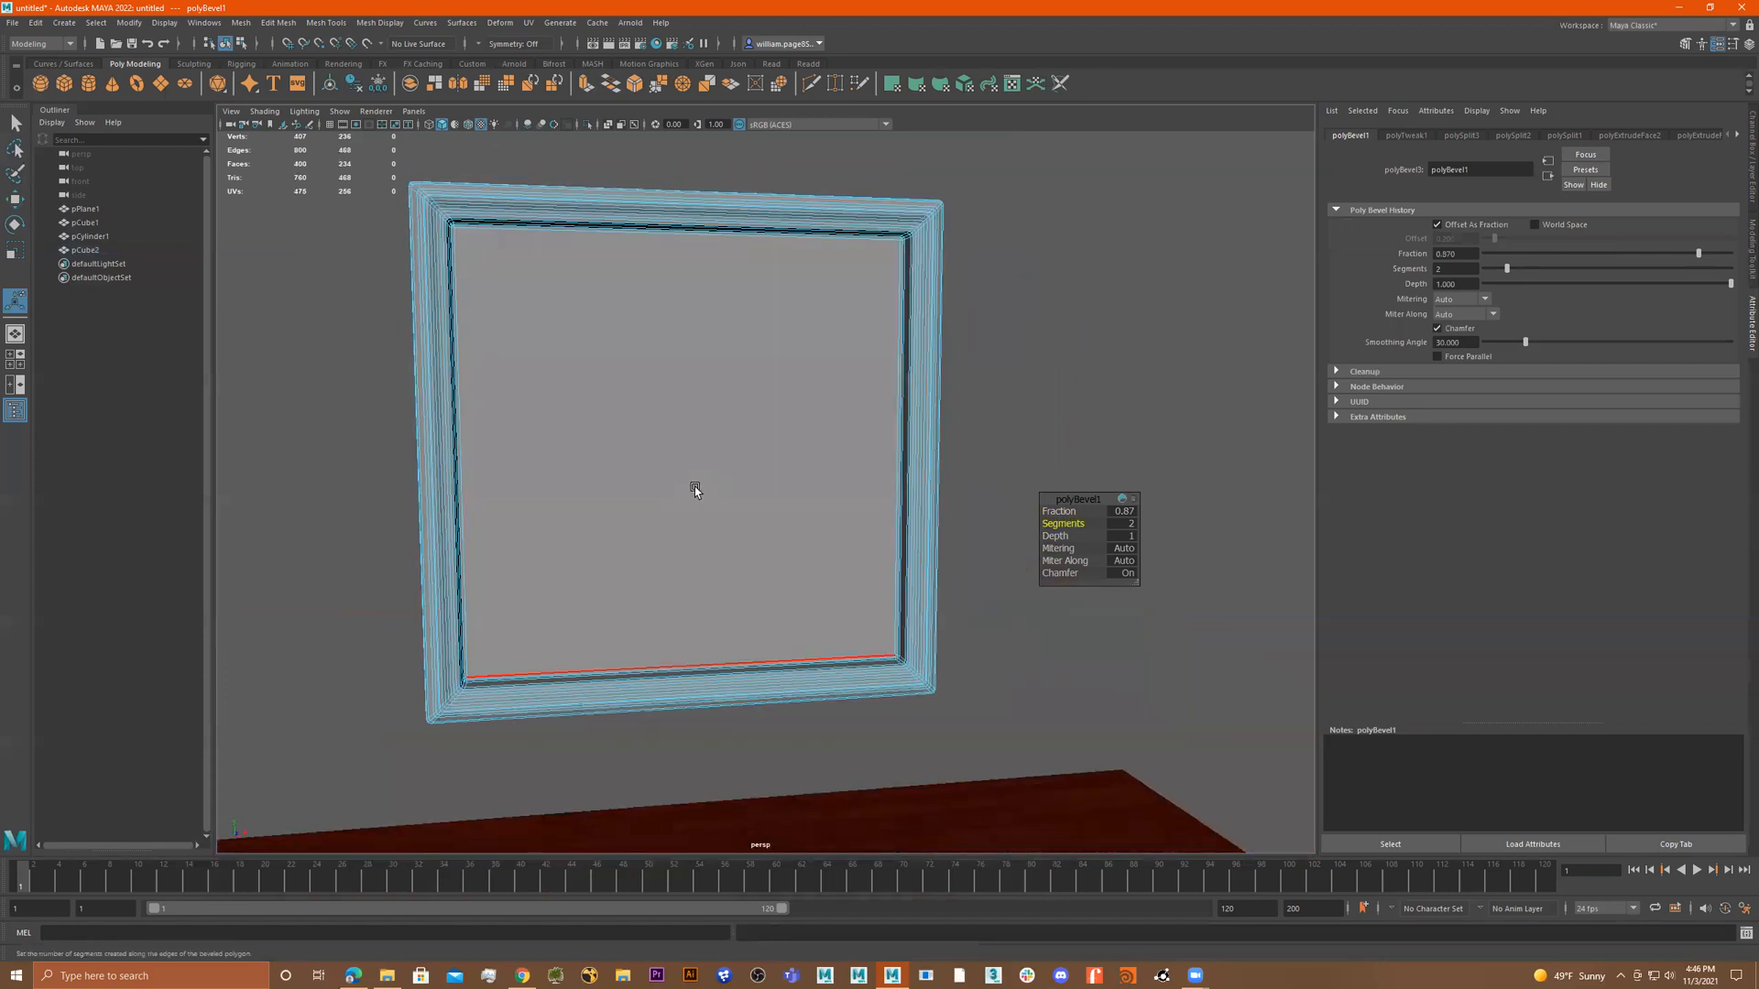
Select the frame's recessed inner face and grow the face selection to include its surrounding bevel faces.
key(q)
right_drag(722, 430, 1132, 296)
click(1021, 355)
alt+drag(1020, 355, 810, 334)
click(924, 357)
right_drag(810, 335, 816, 342)
click(816, 343)
alt+drag(816, 342, 1150, 418)
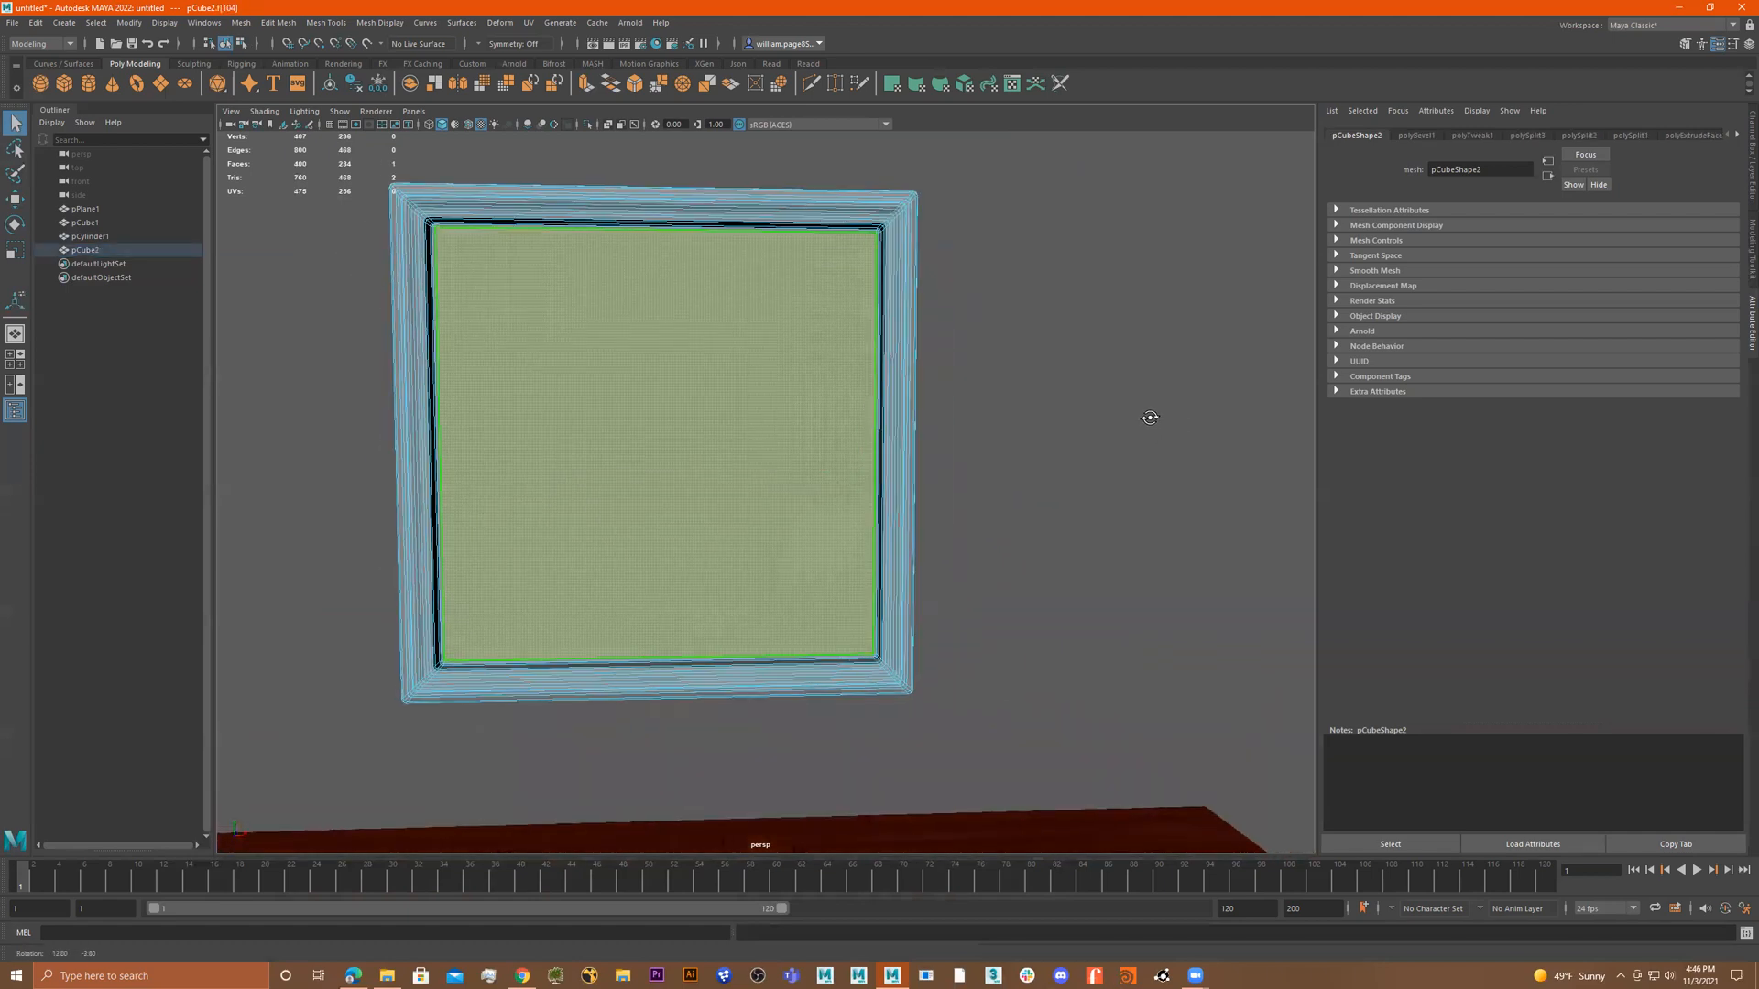
scroll(1154, 439, up, 6)
alt+middle_drag(993, 670, 1021, 596)
alt+right_drag(1021, 597, 1235, 628)
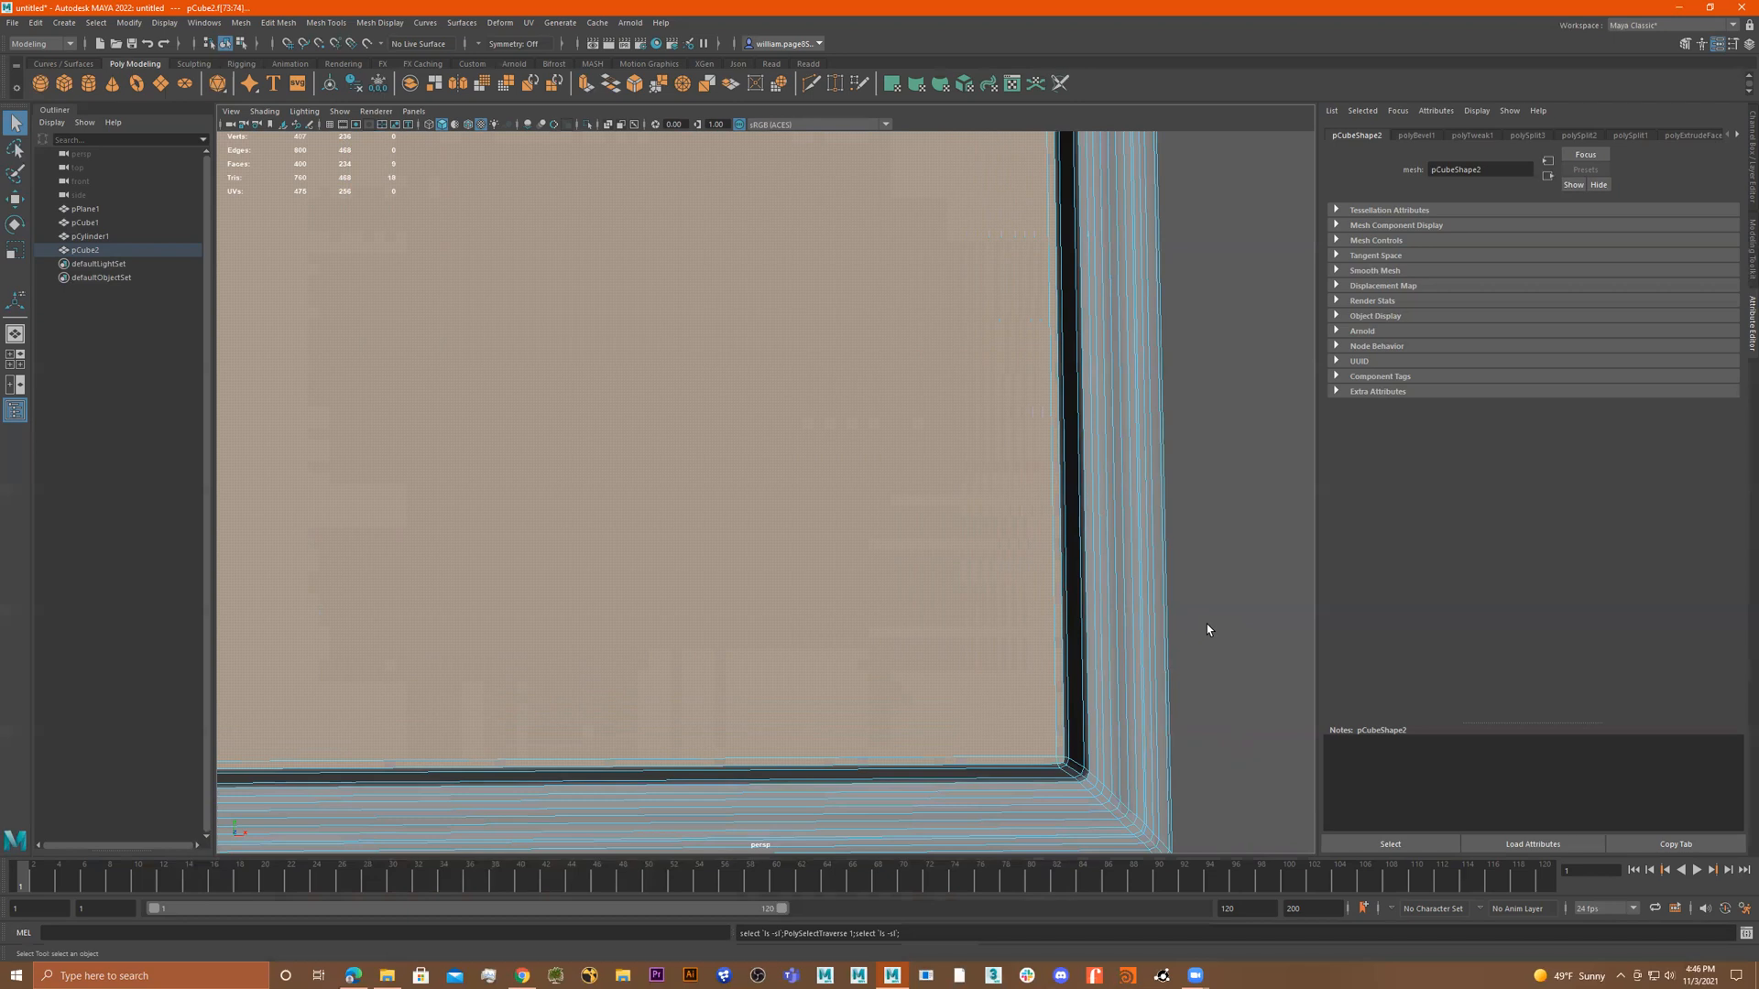
key(shift+period)
alt+right_drag(1148, 737, 1013, 749)
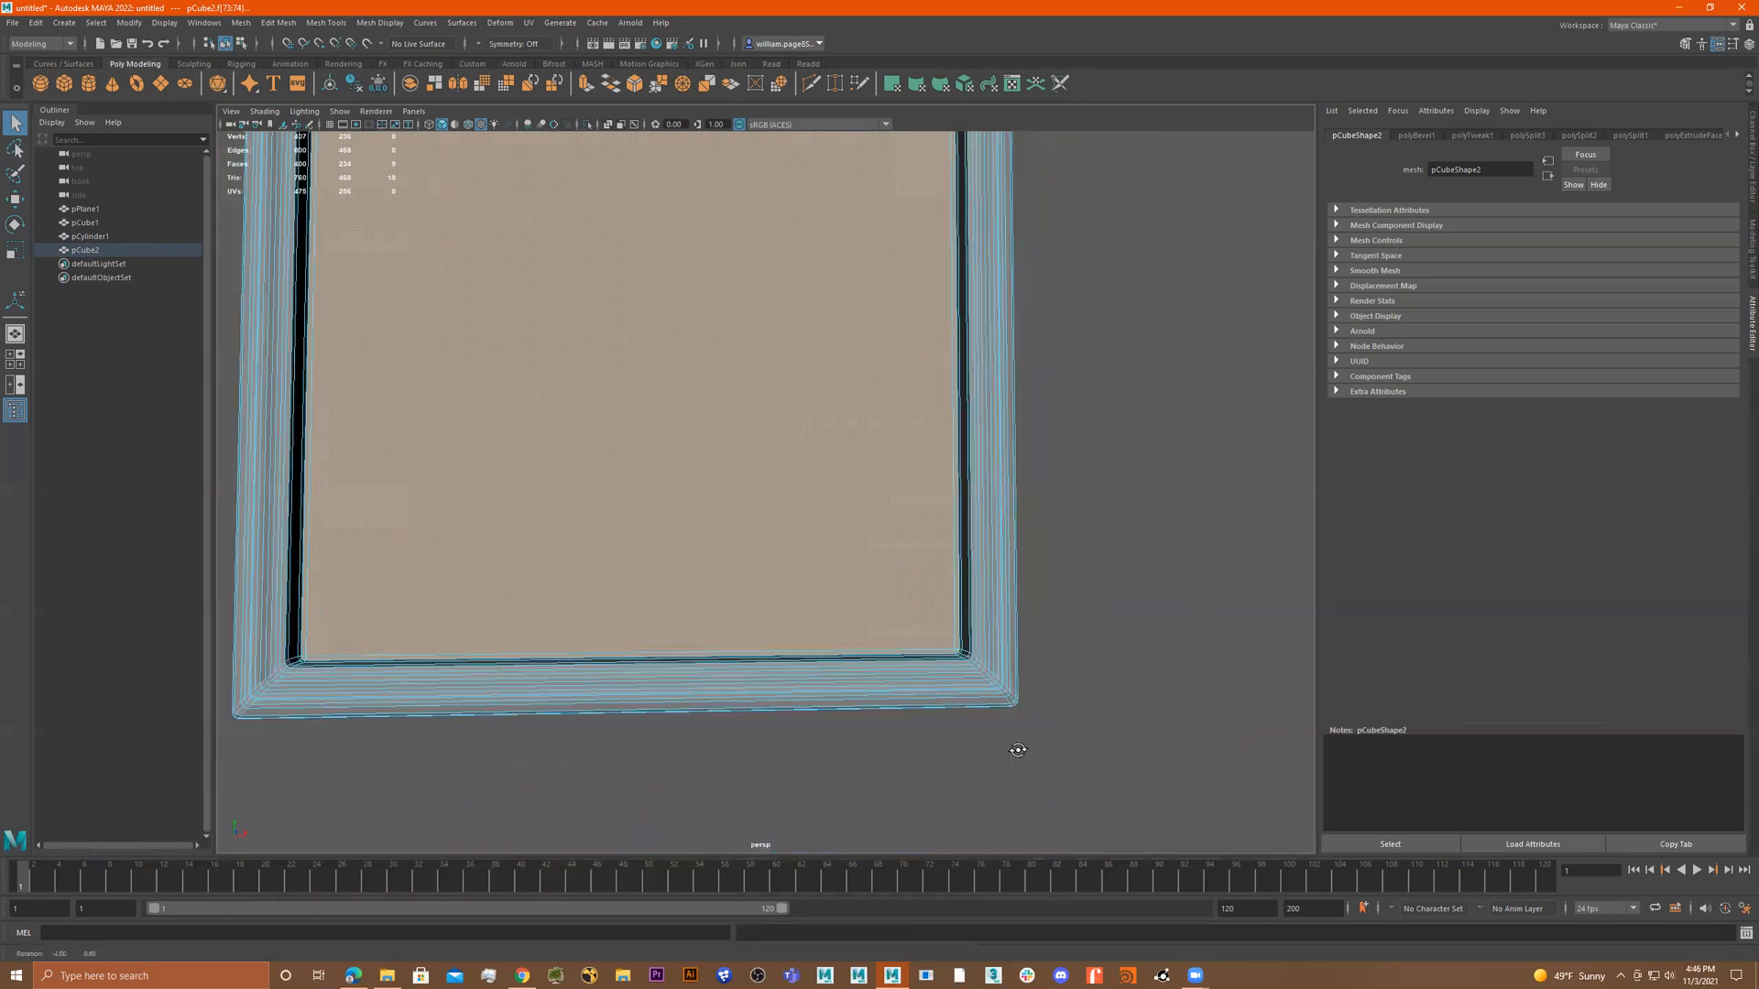
Extract the selected picture faces from the frame as a separate object and return to object mode.
alt+drag(1013, 750, 981, 750)
alt+right_drag(981, 750, 1013, 730)
alt+drag(1013, 730, 1014, 530)
shift+right_drag(1014, 519, 1026, 760)
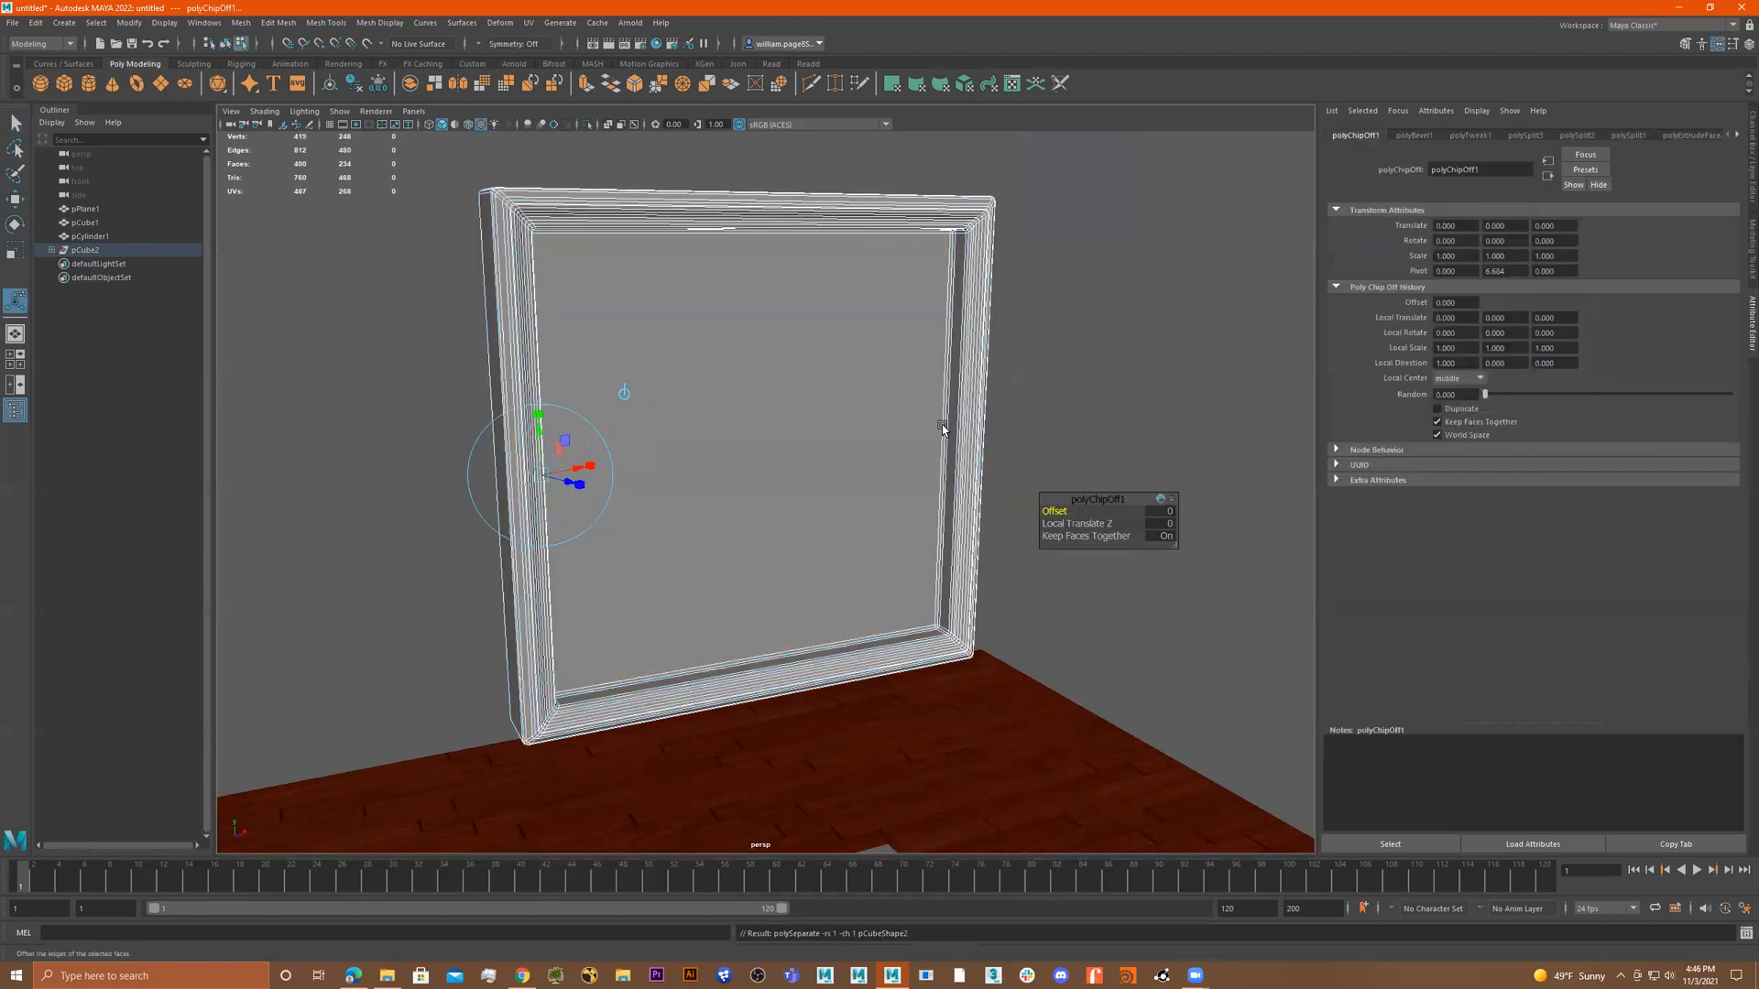
key(q)
right_drag(974, 424, 1183, 342)
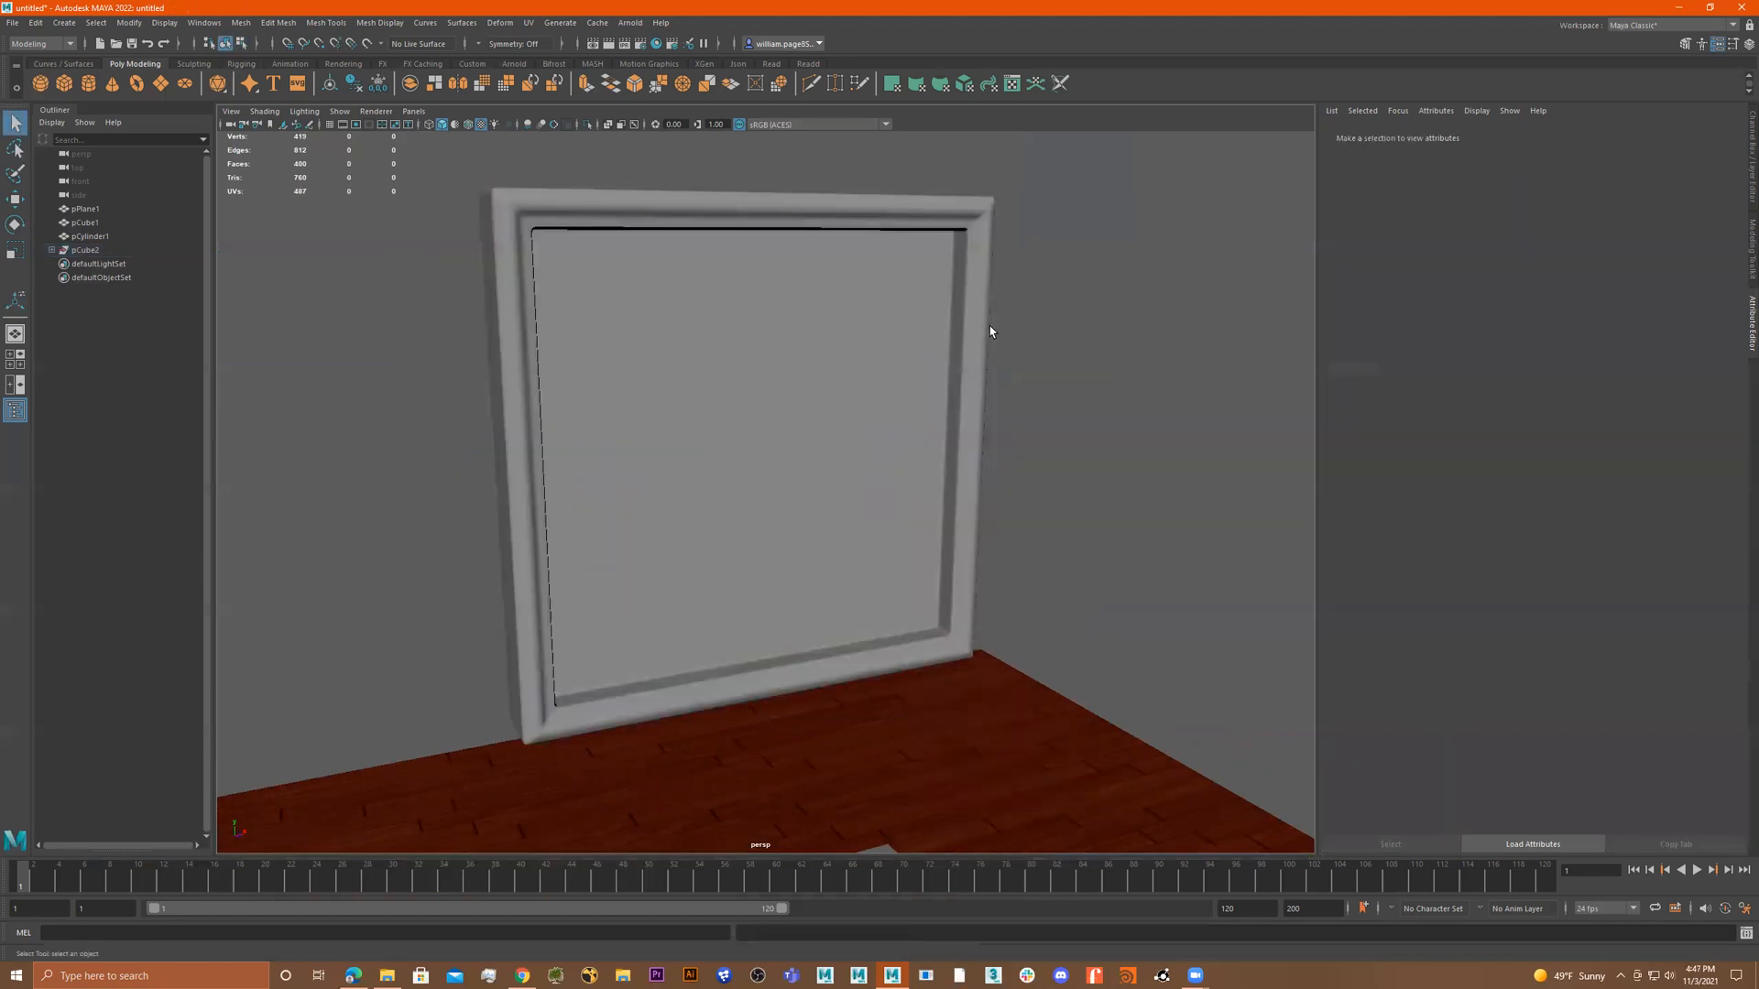
Select the frame border and the inner panel in turn to check whether they are separate objects.
click(962, 331)
click(873, 347)
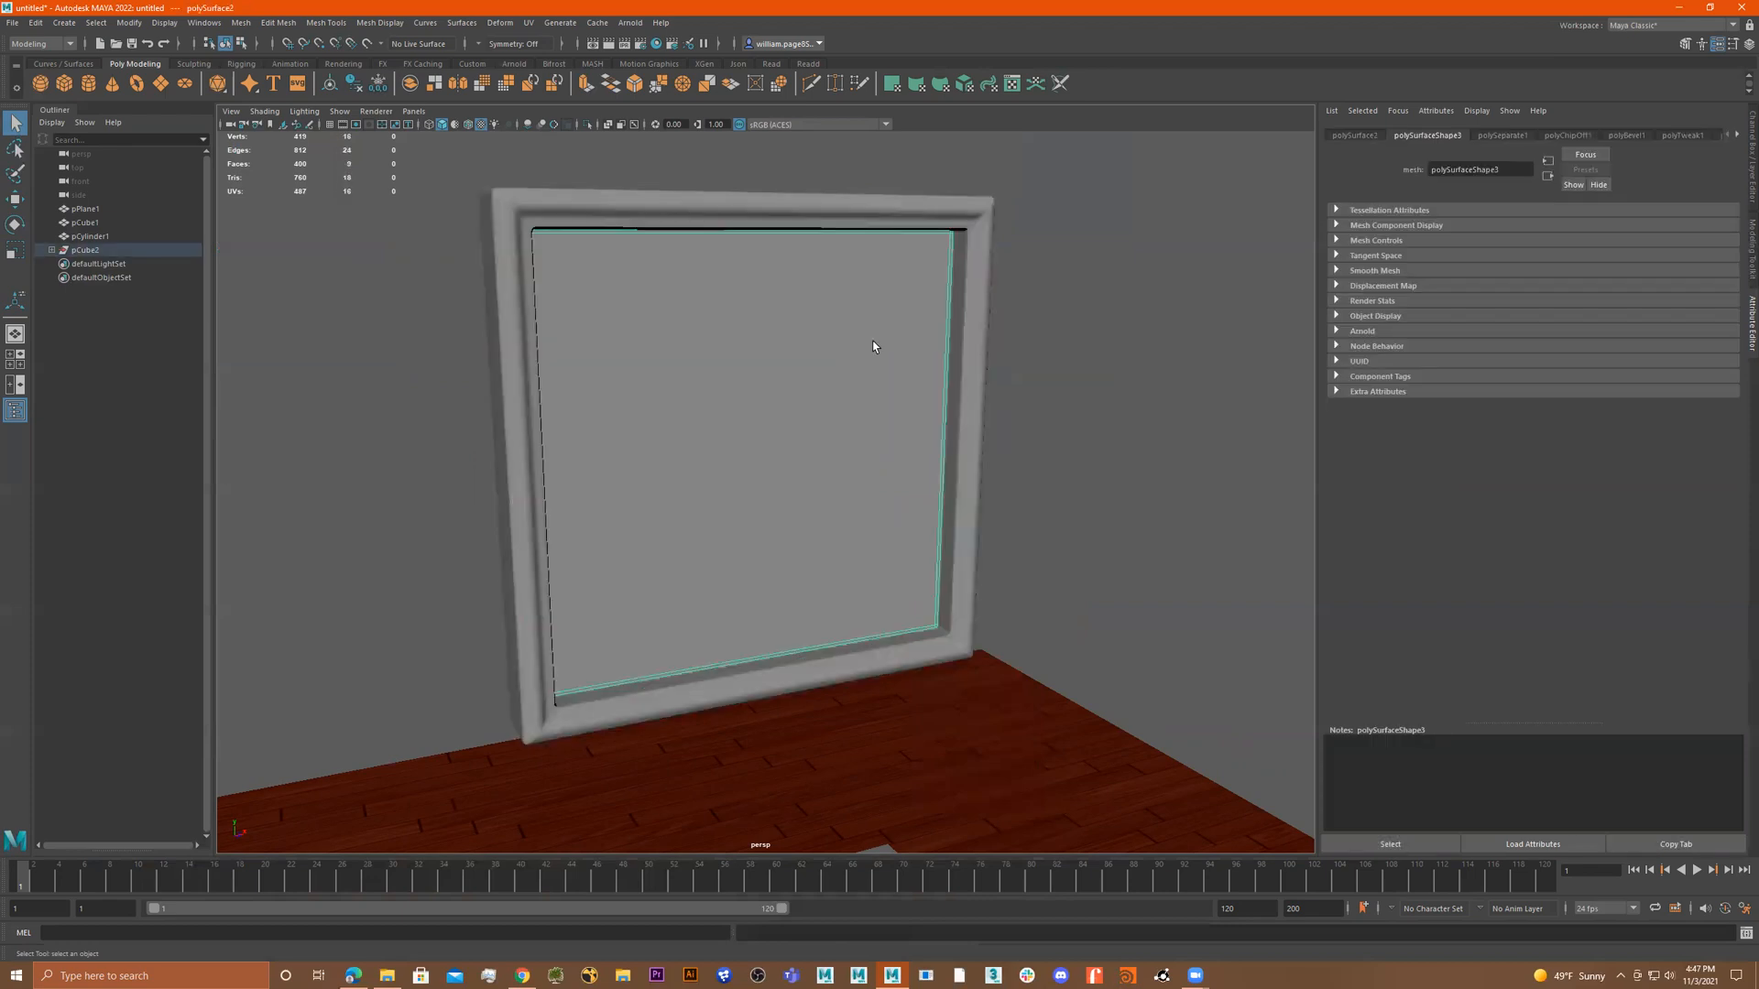
click(973, 359)
click(871, 366)
key(bracketleft)
key(bracketleft)
key(bracketleft)
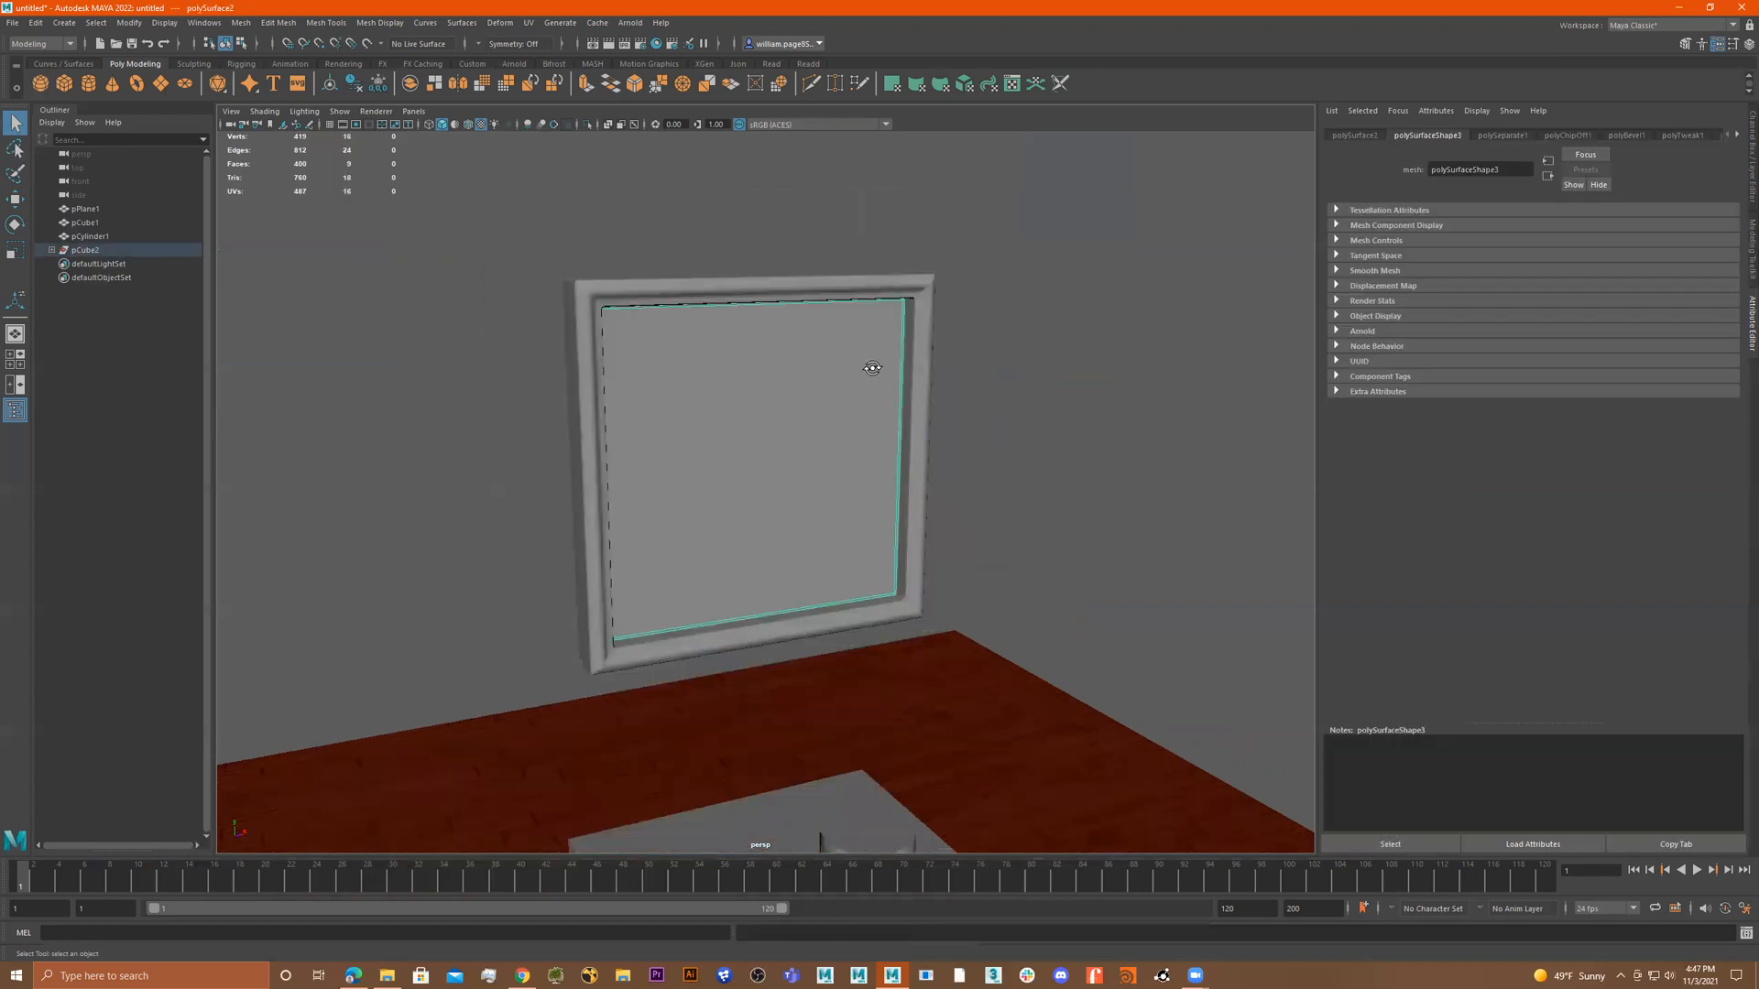
key(bracketright)
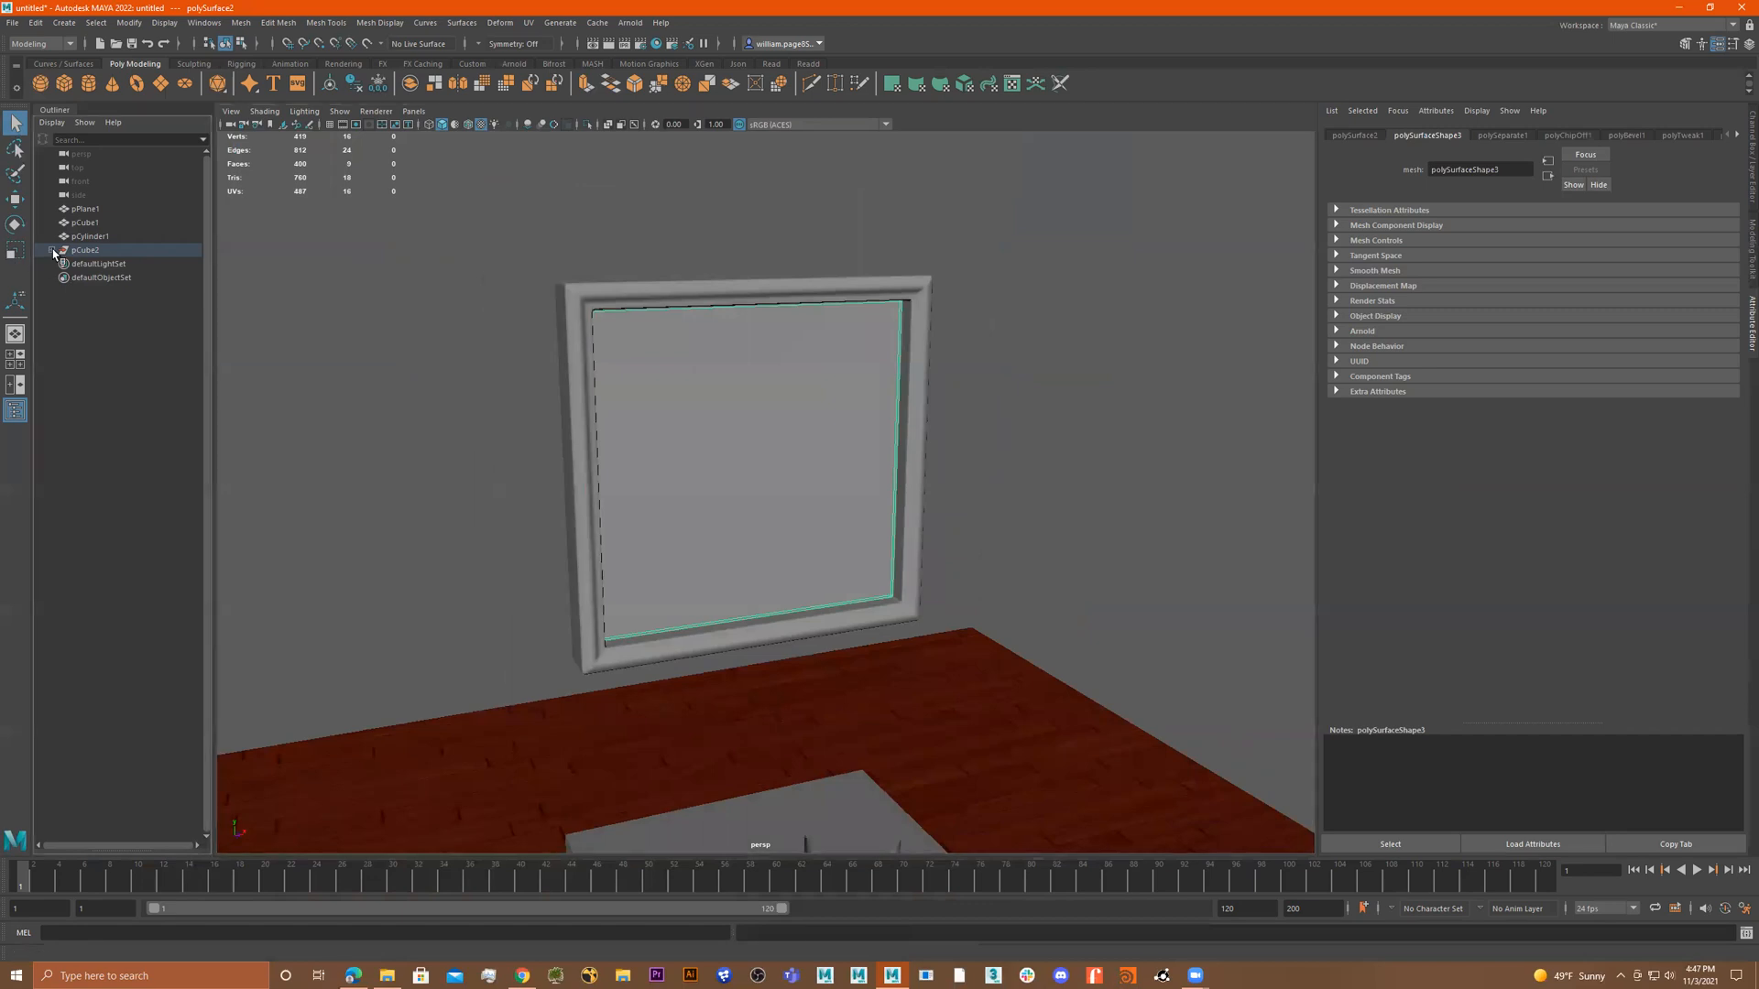
Rename the two extracted objects in the pCube2 group: the border "frame" and the inner panel "pic".
click(52, 250)
click(101, 264)
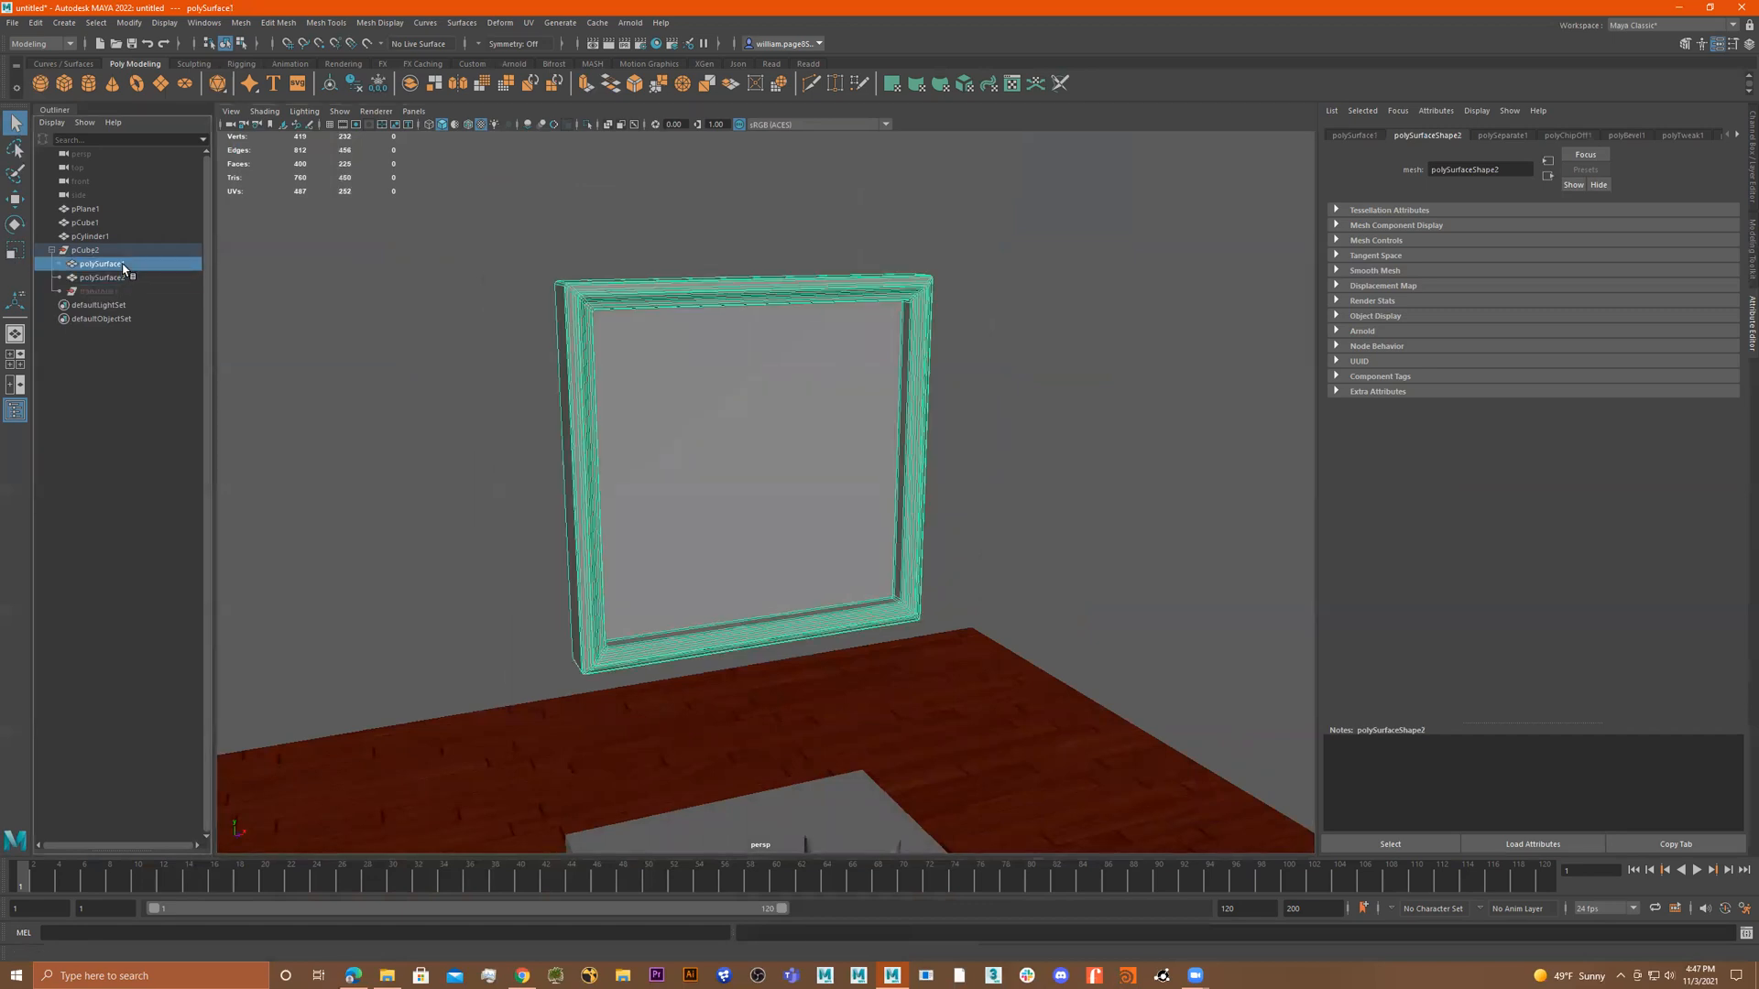
double_click(122, 263)
text(frame)
key(Return)
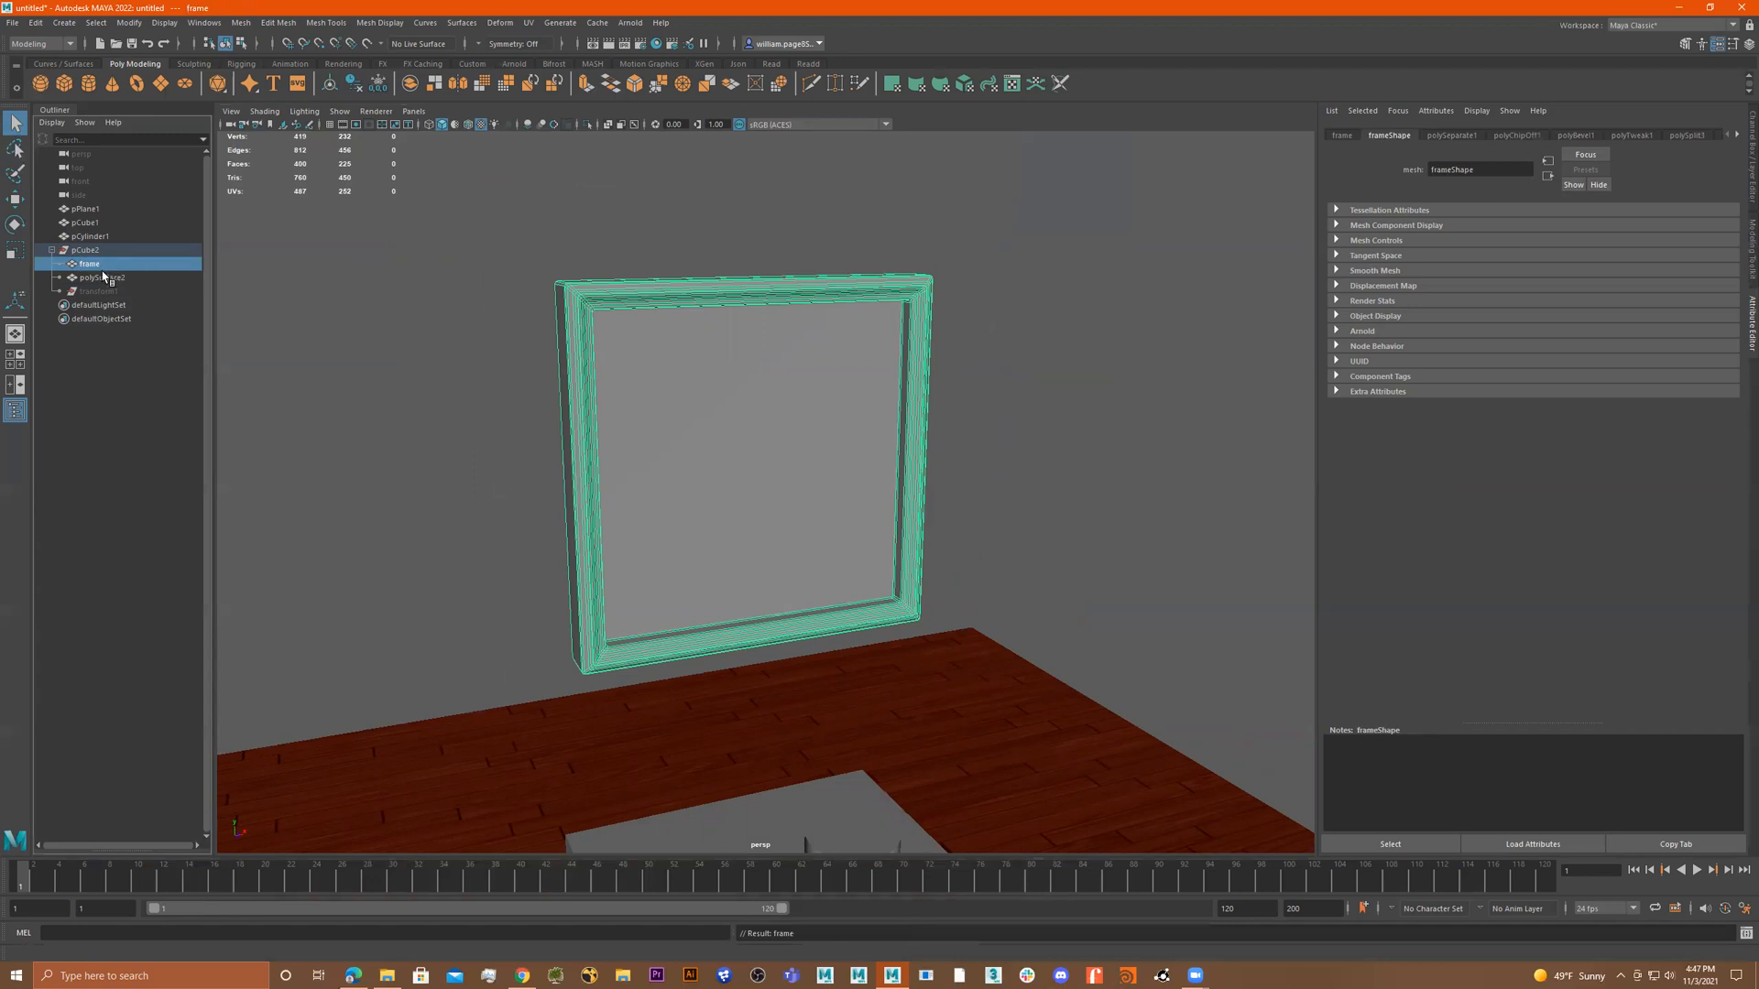
double_click(117, 277)
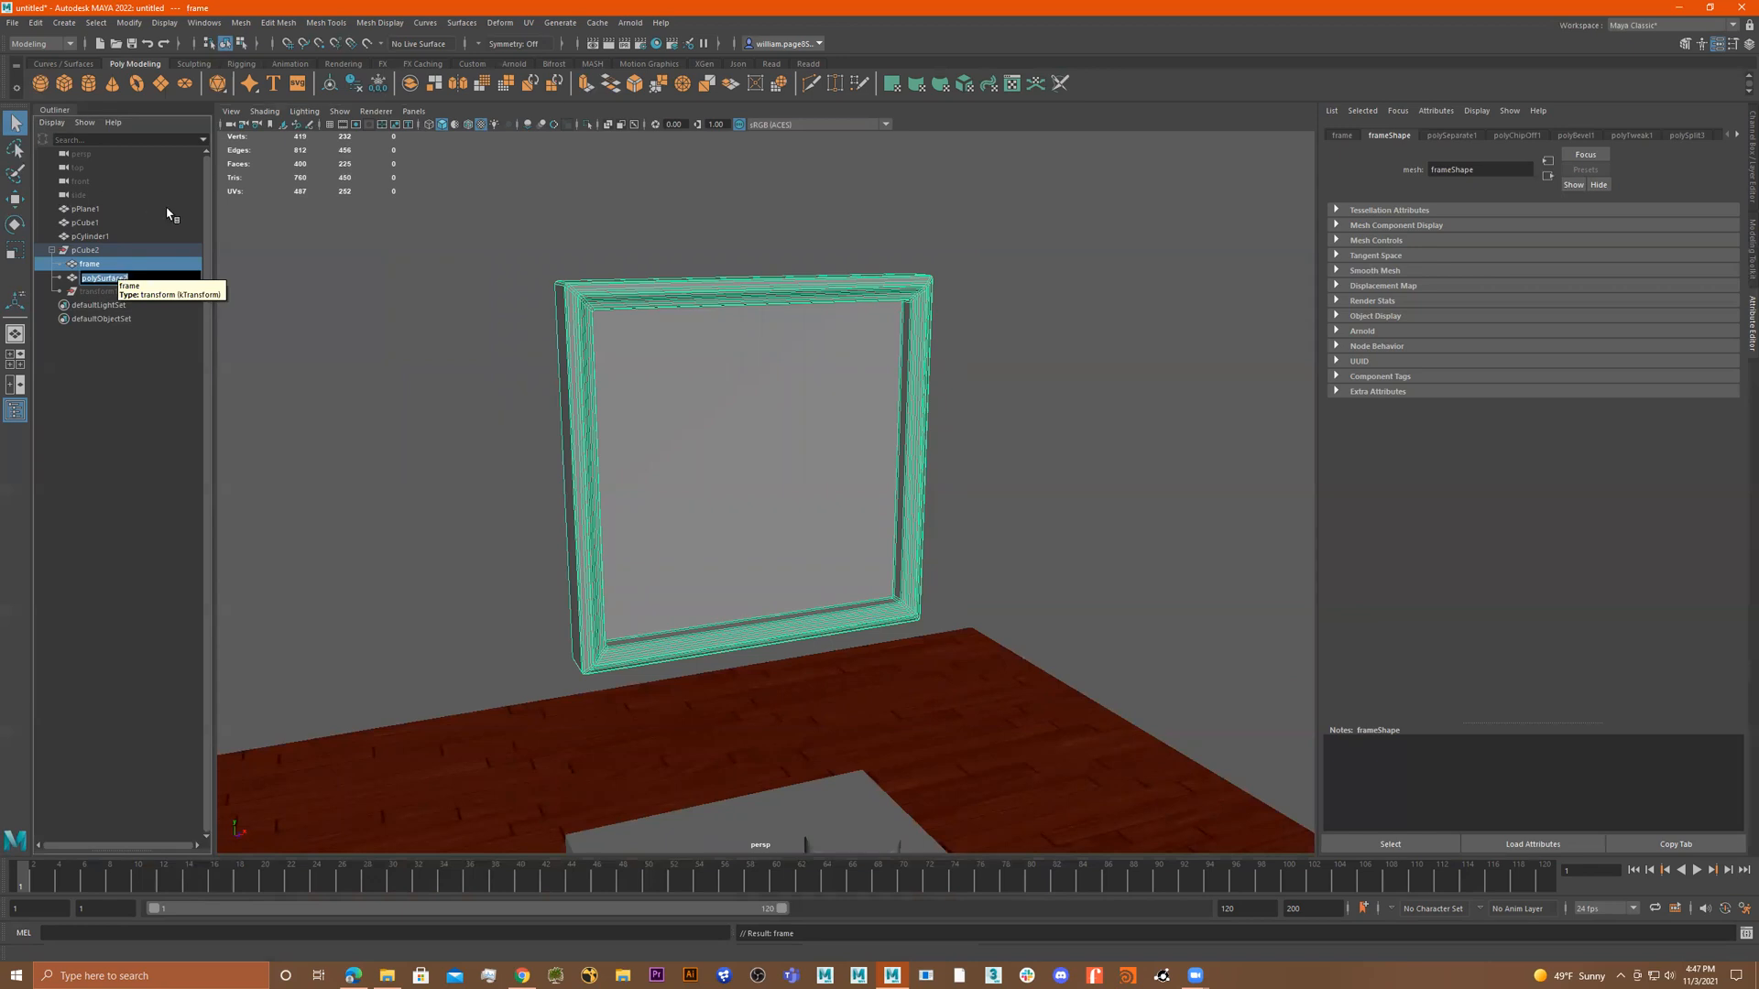
text(pic)
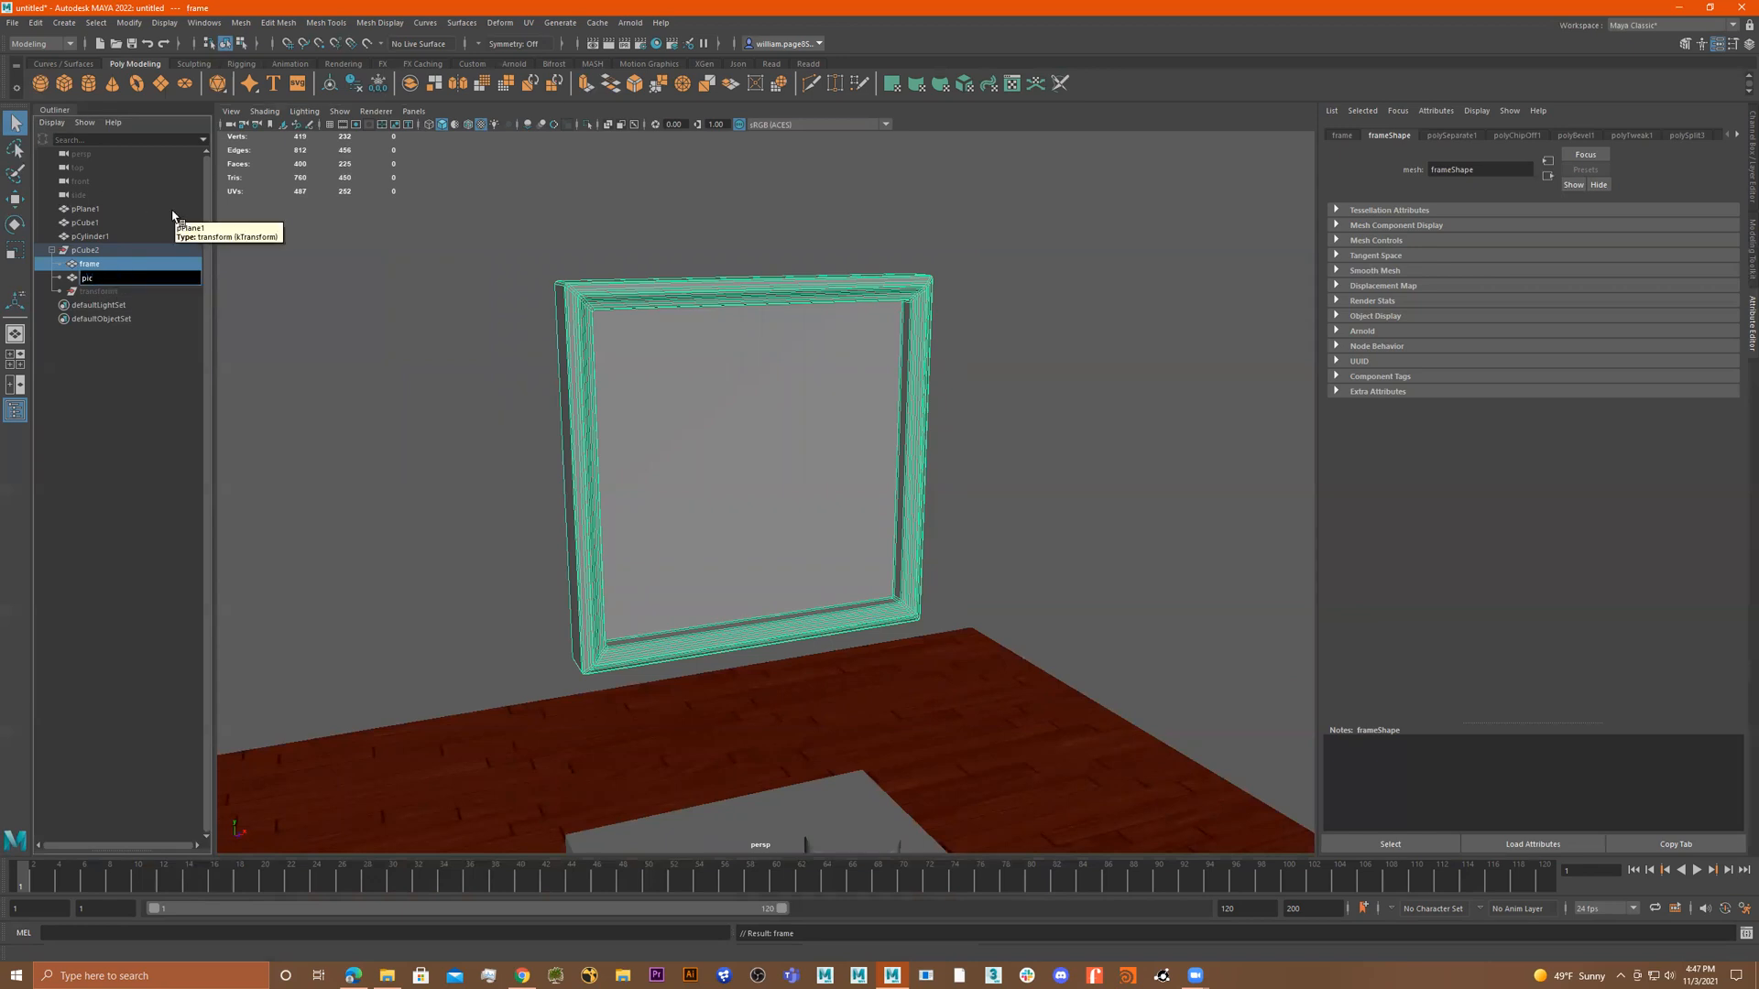
key(Return)
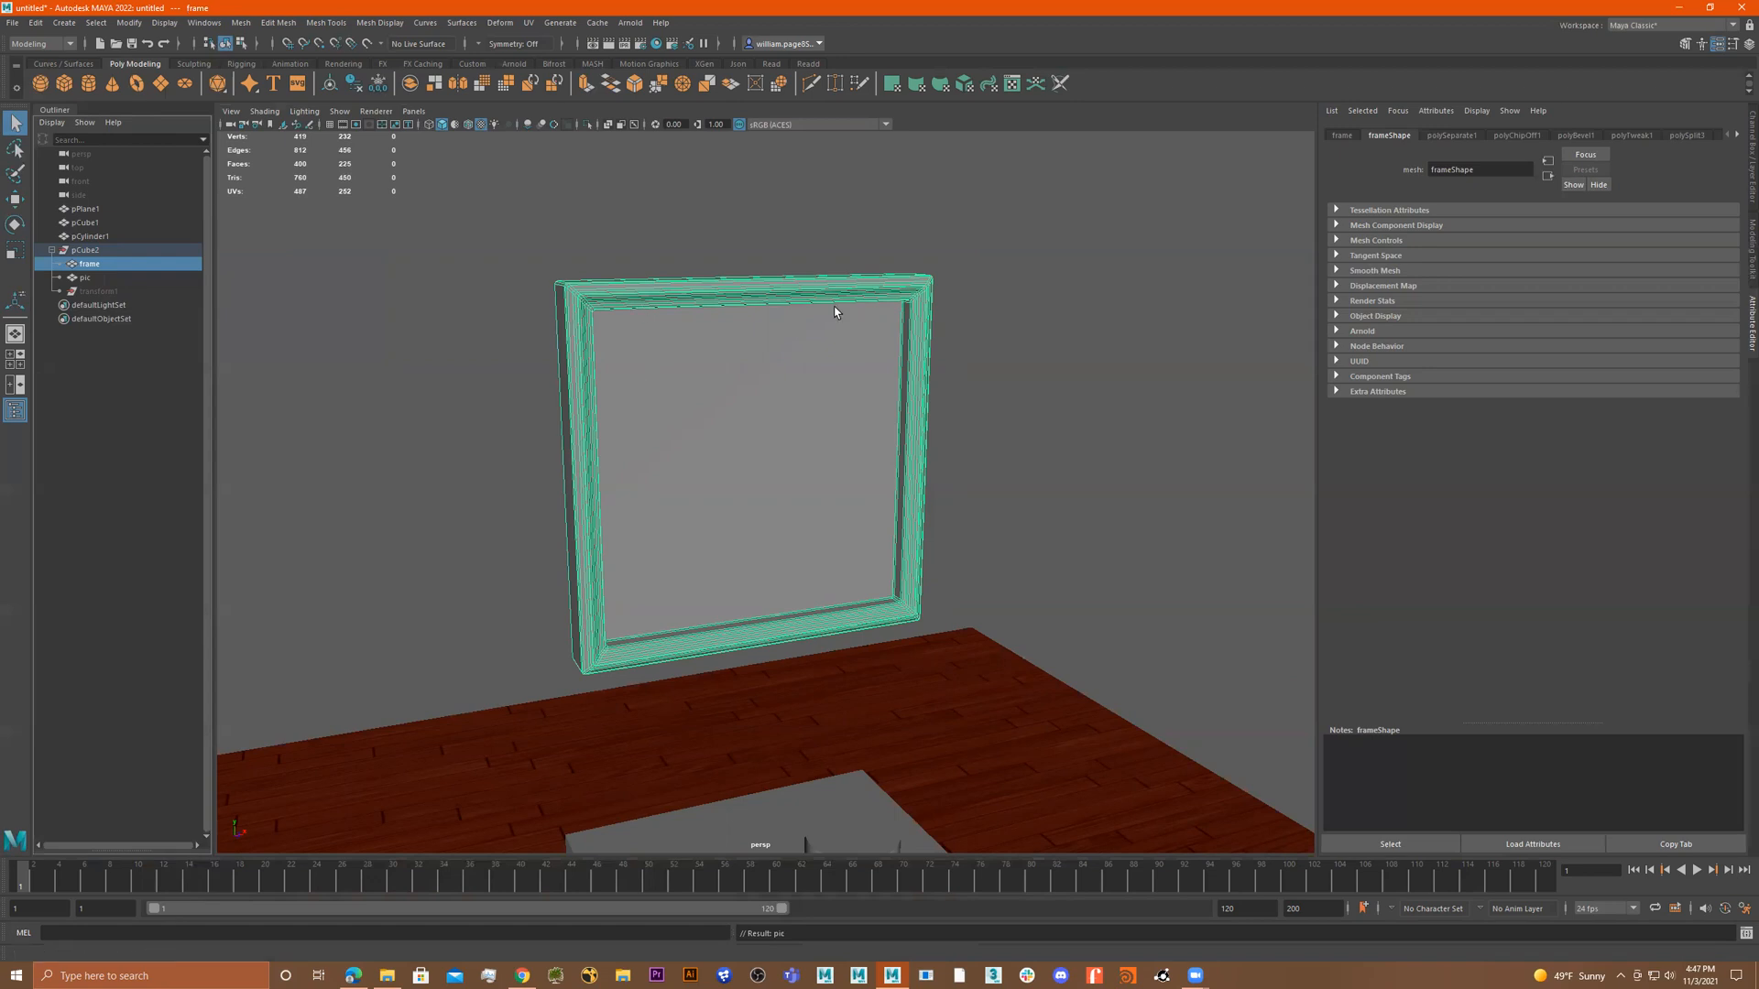
Select the pic panel inside the frame in object mode.
click(804, 374)
alt+drag(772, 366, 728, 371)
right_drag(773, 369, 938, 275)
alt+drag(938, 275, 902, 307)
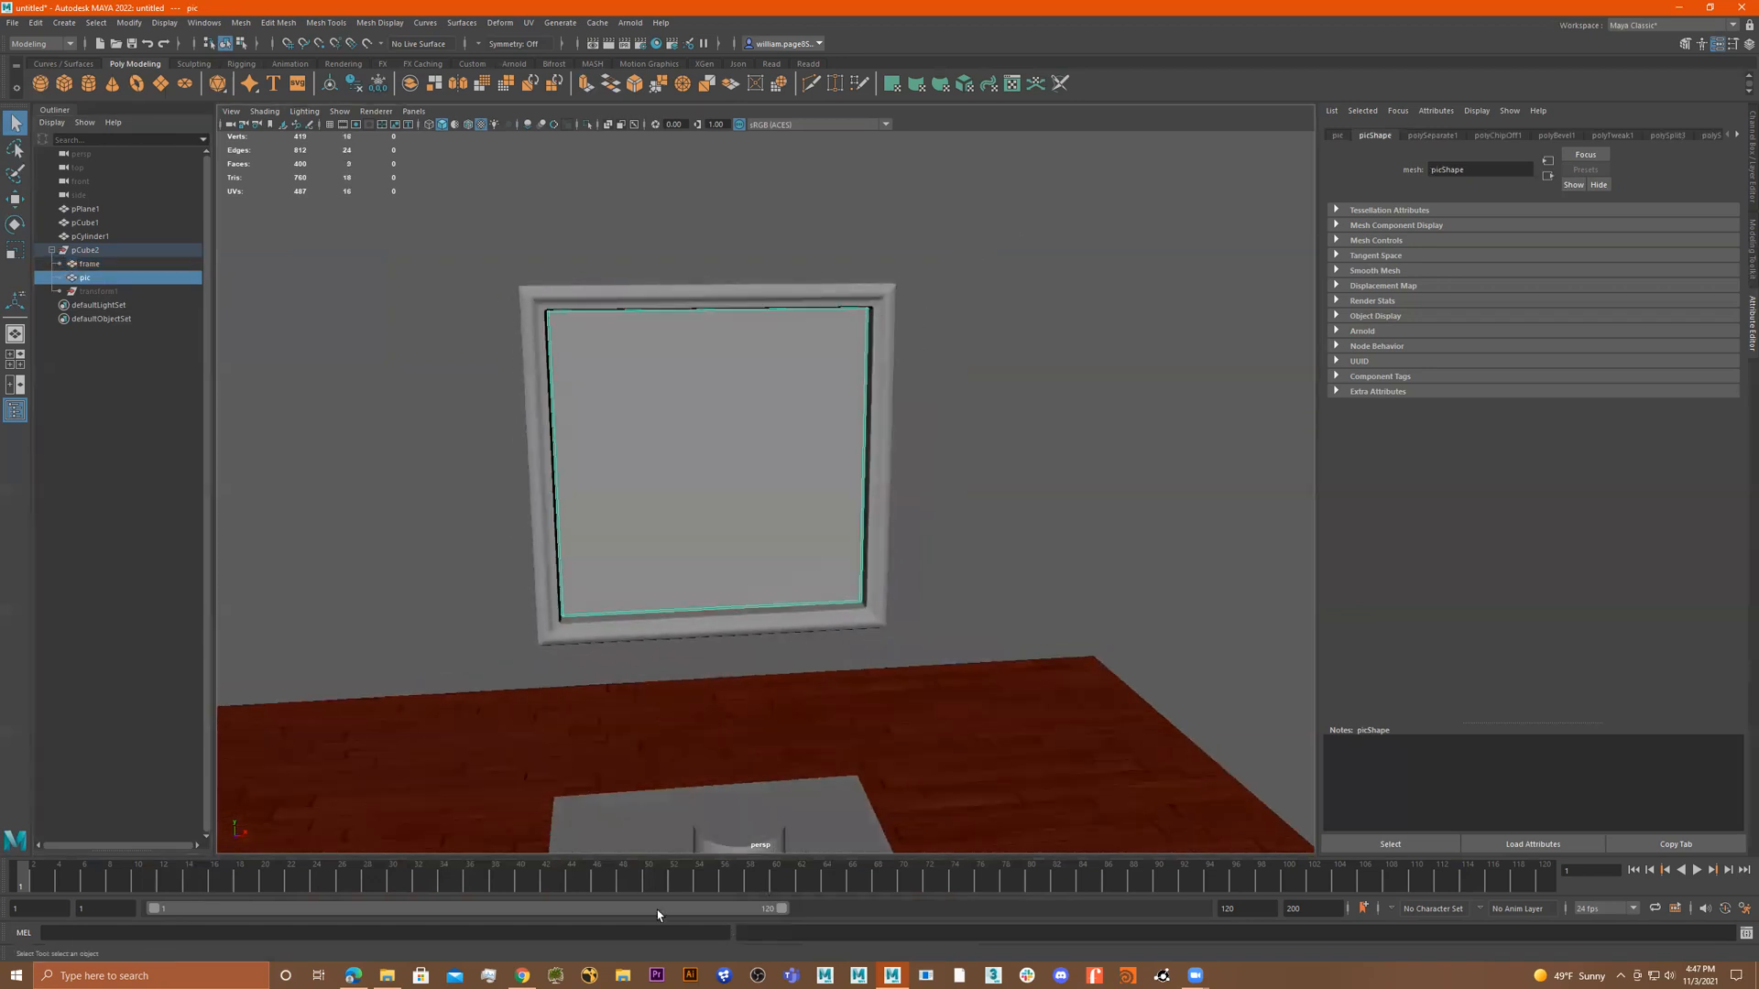
Switch to the web browser and search Bing Images for "family portrait".
click(353, 975)
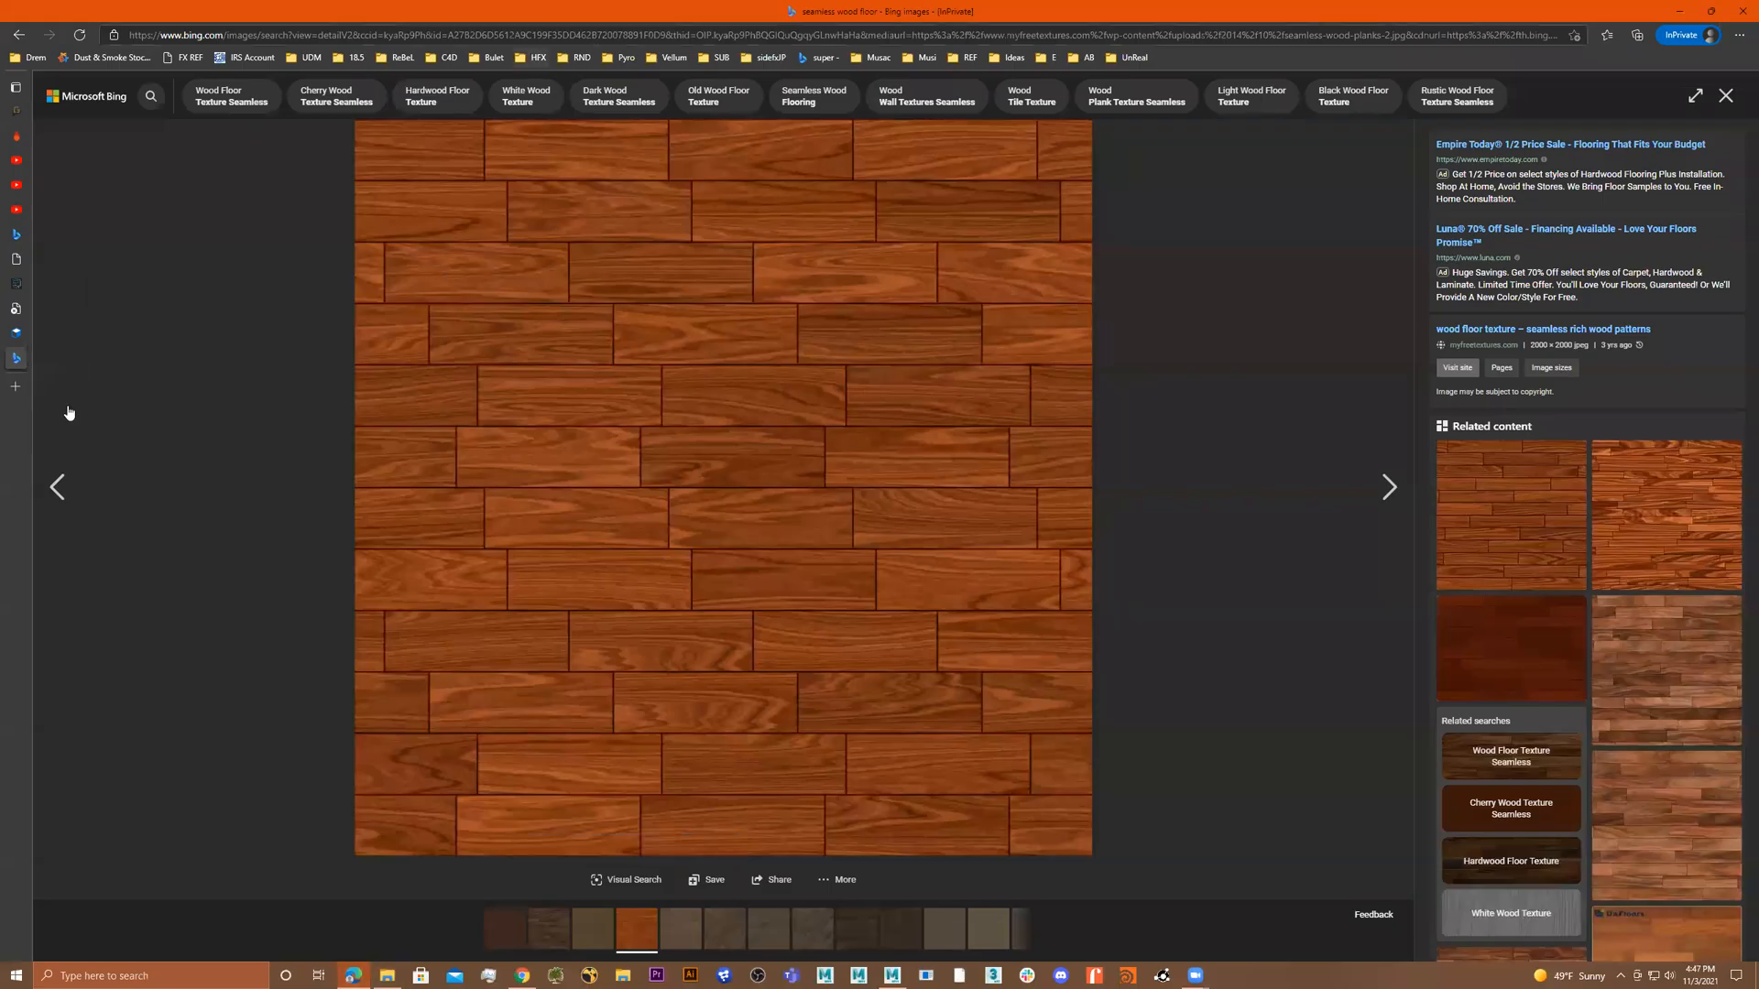
click(174, 384)
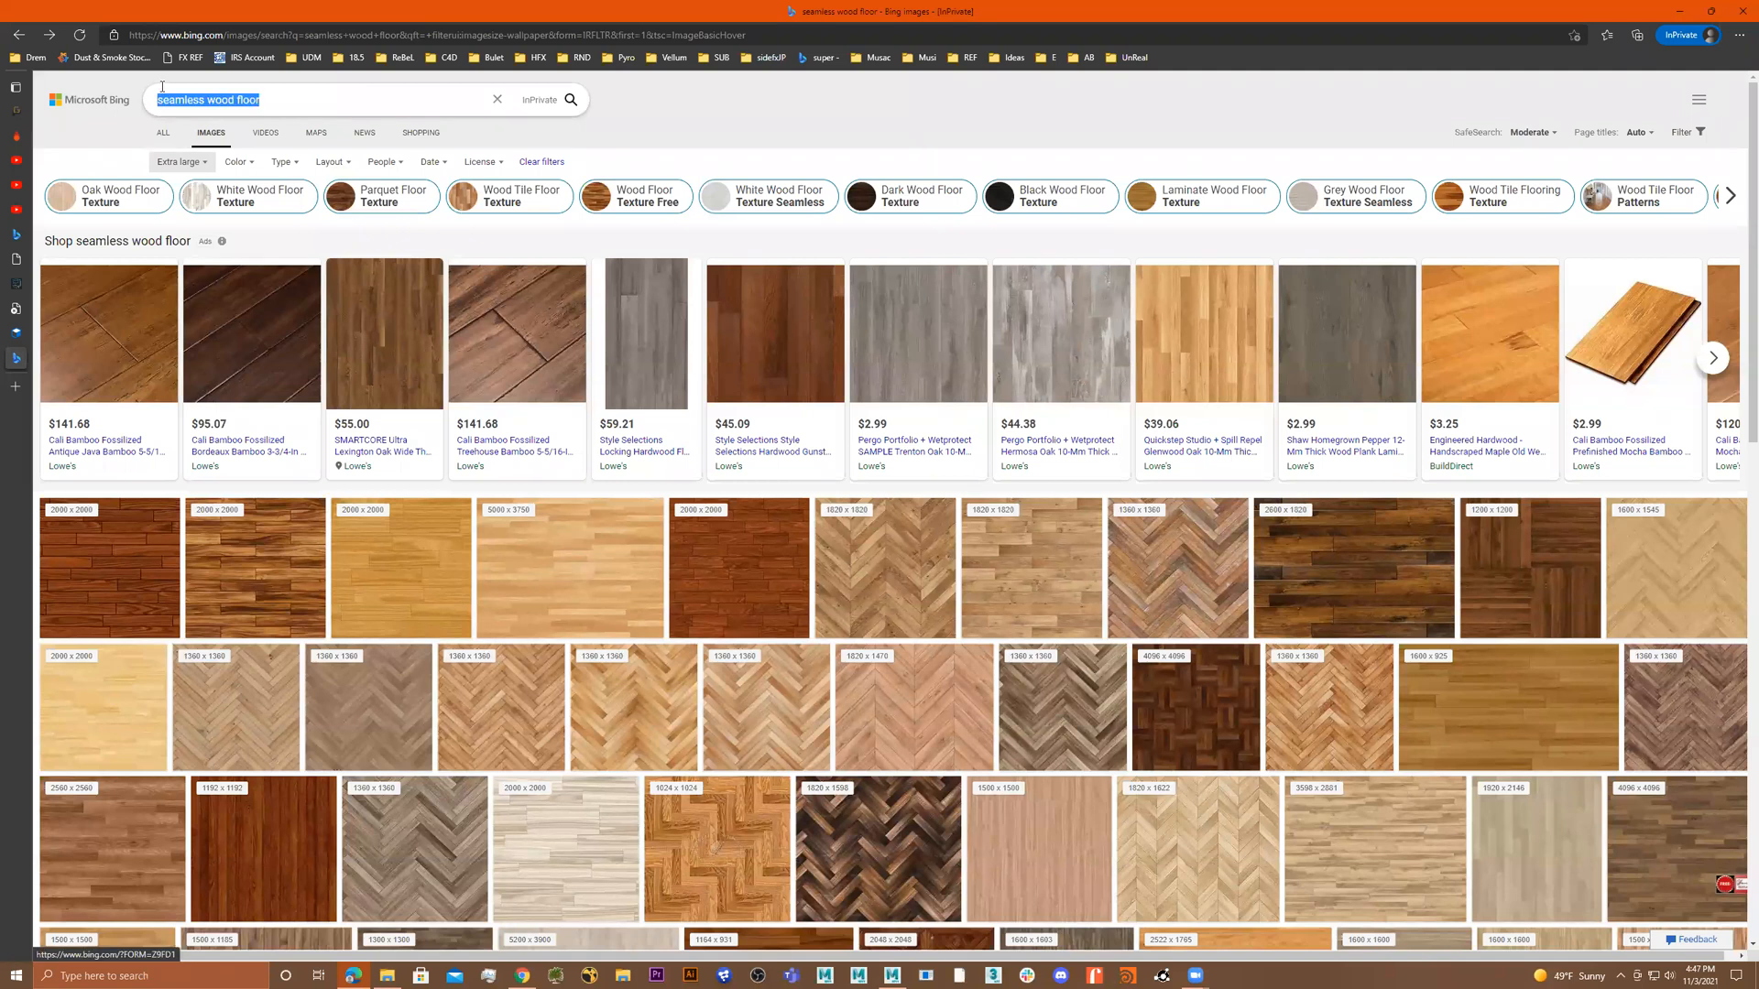
text(family portrai)
key(Return)
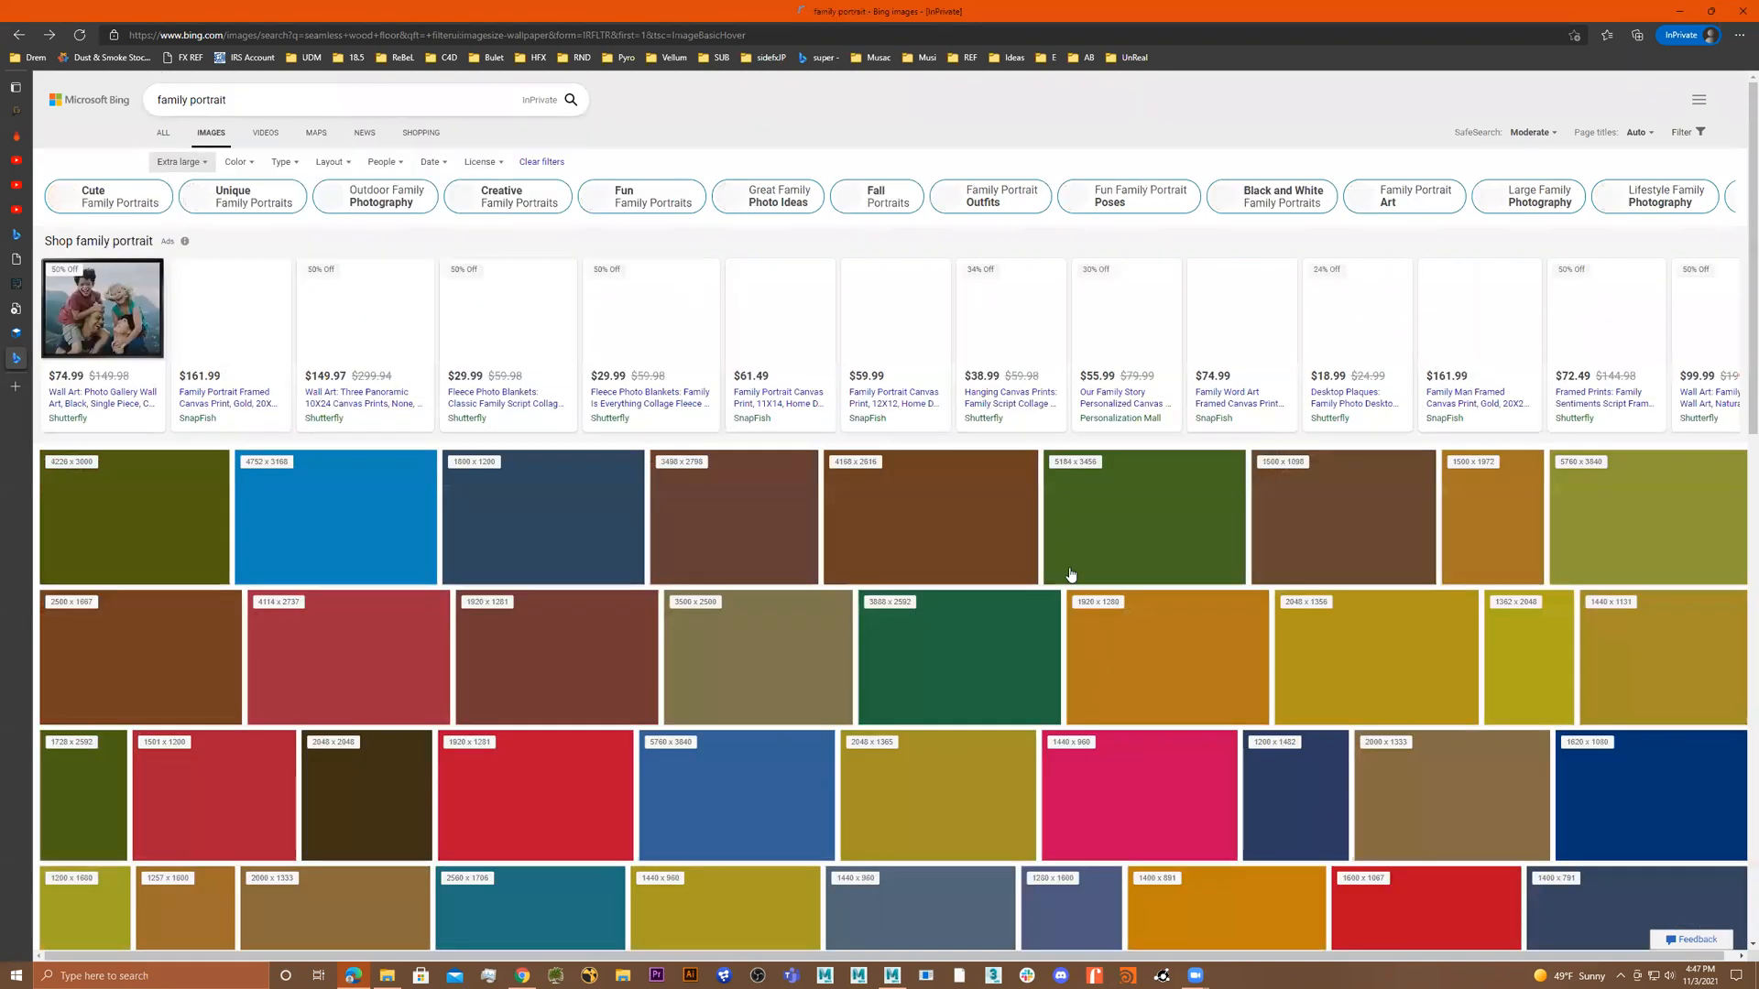
Browse the portrait results, switch to the suggested Black and White Family Portraits search, and open the photo of two children in patterned shirts.
scroll(1069, 577, down, 4)
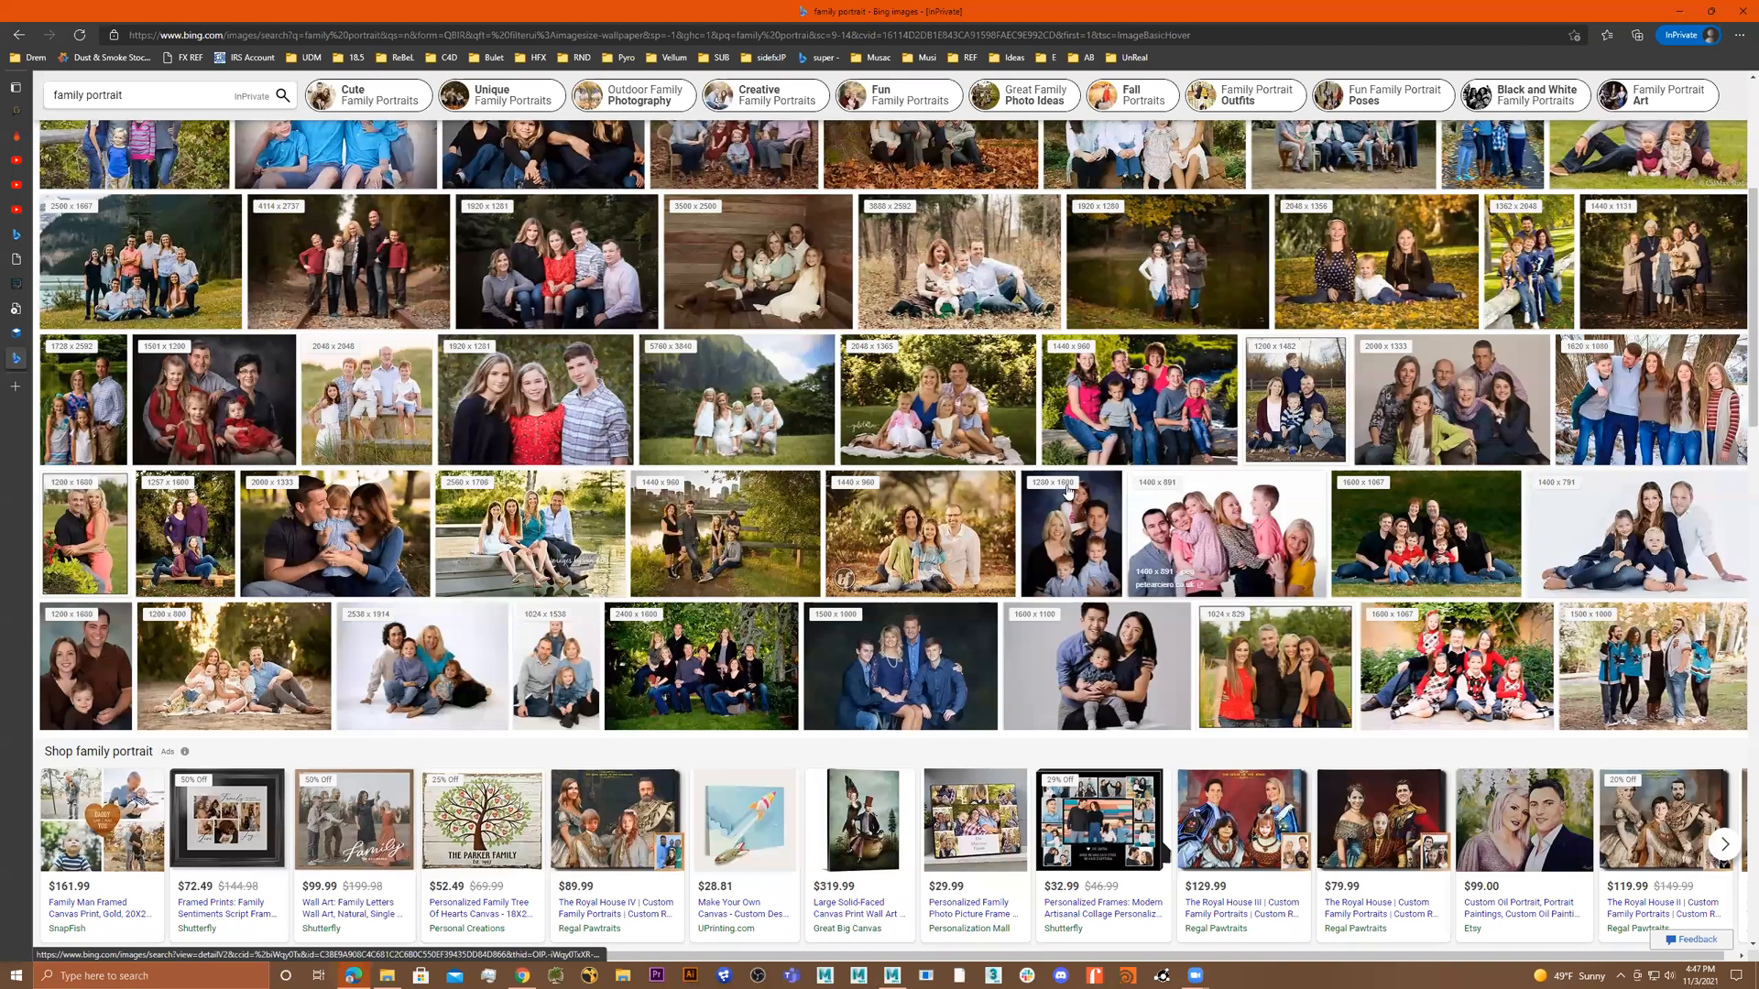
scroll(1067, 493, down, 5)
scroll(1080, 491, down, 3)
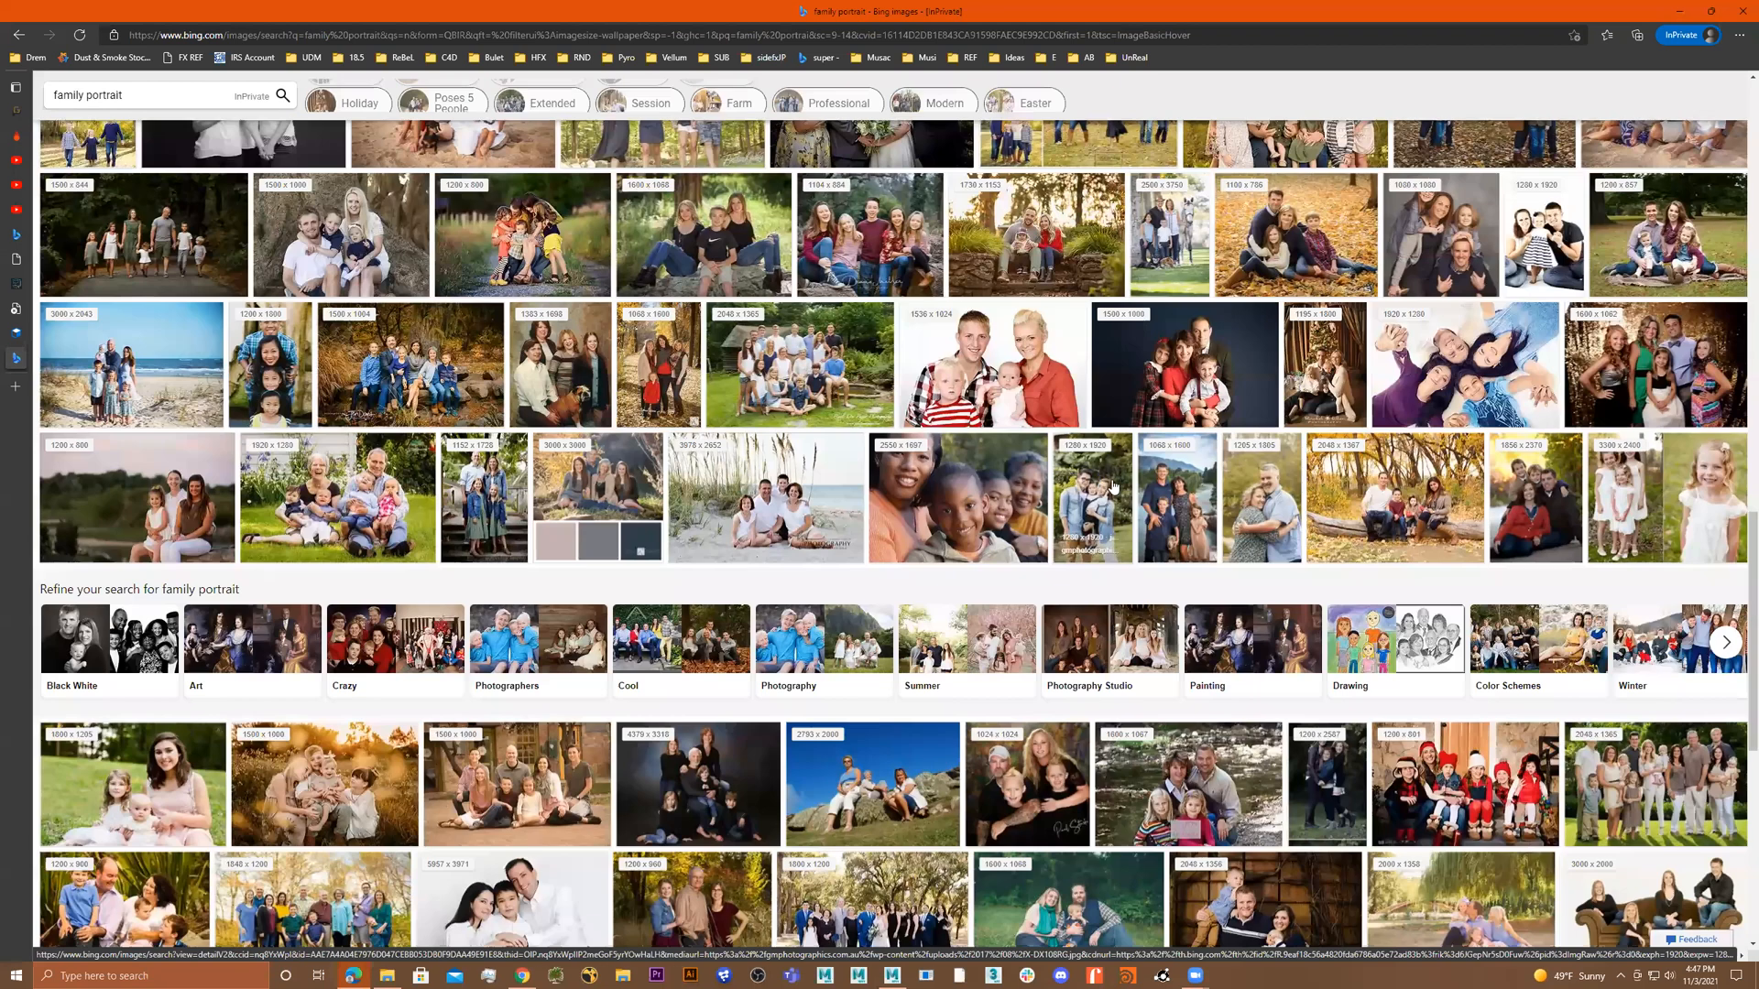
scroll(1115, 486, down, 5)
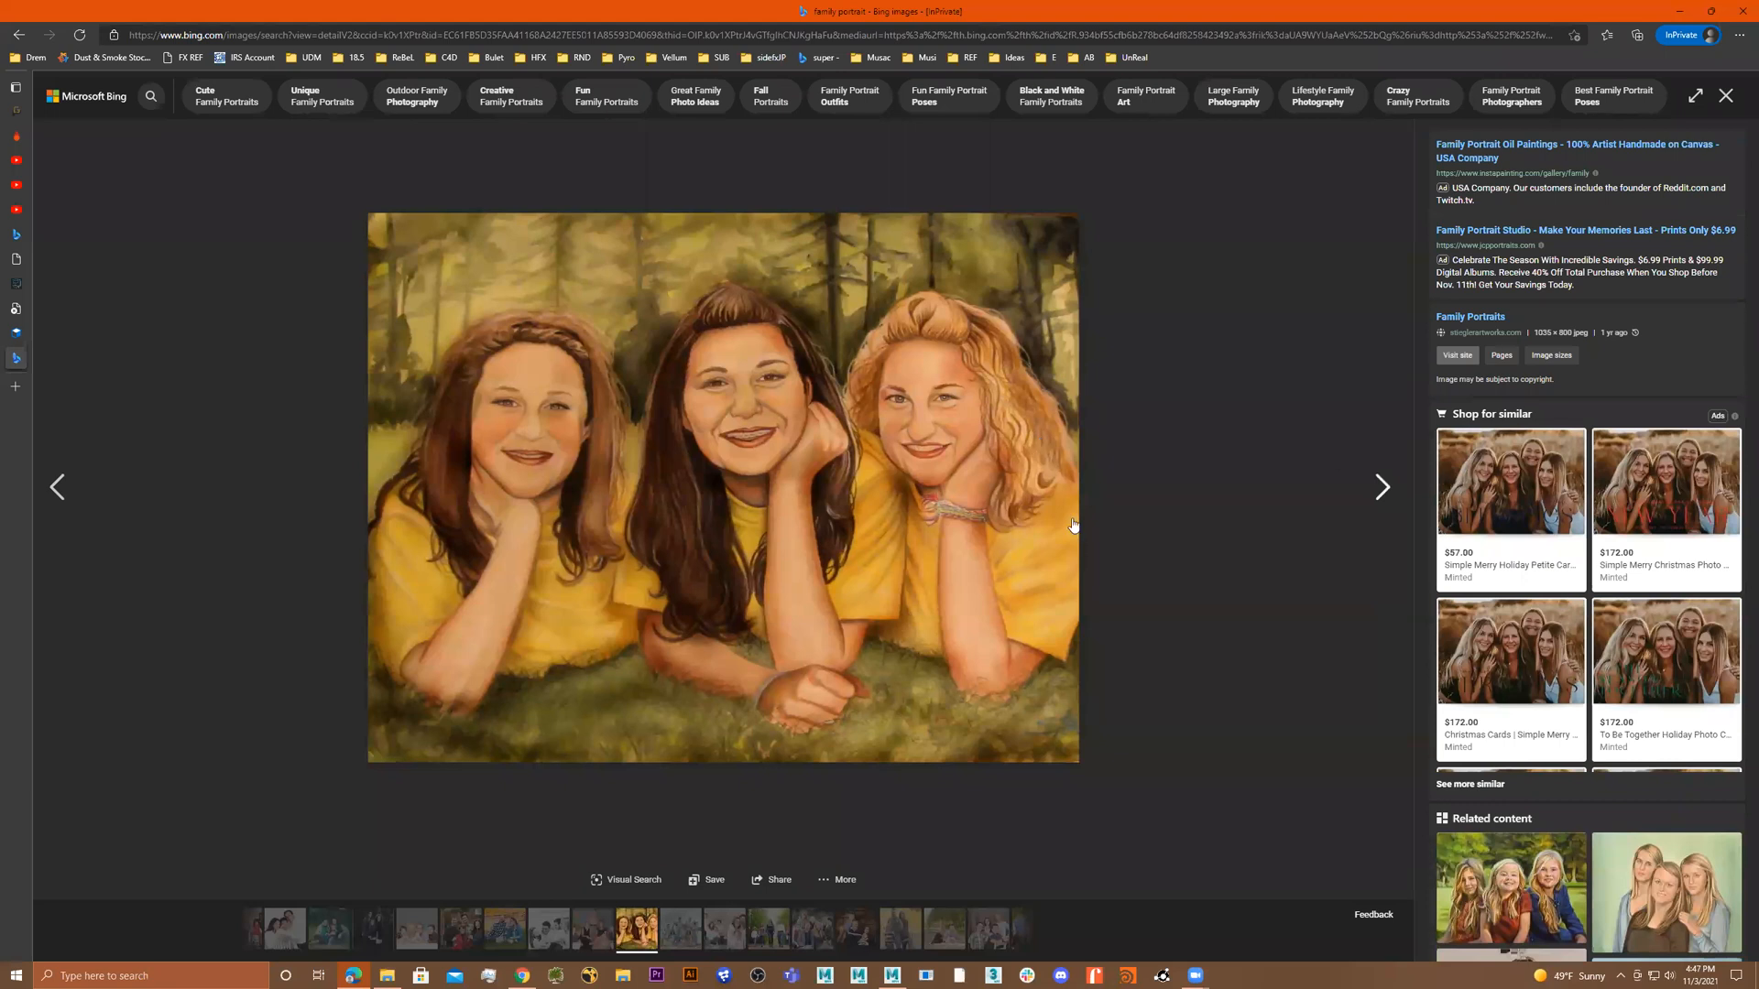
key(Escape)
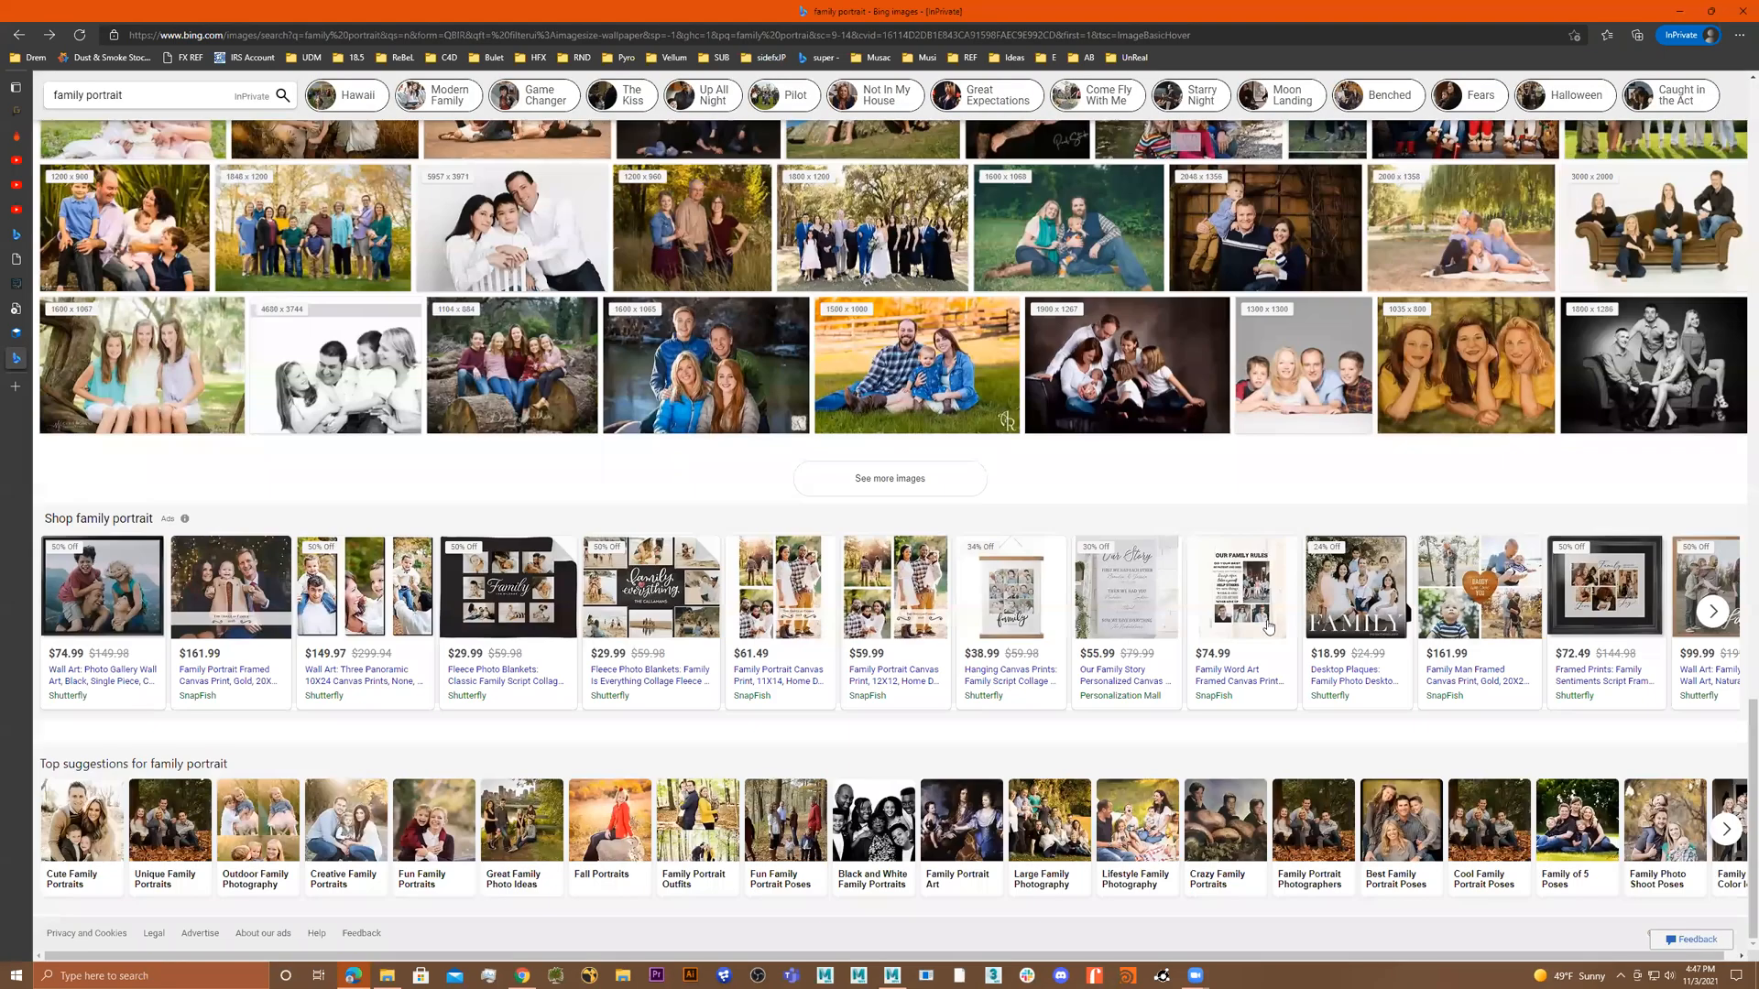
click(884, 797)
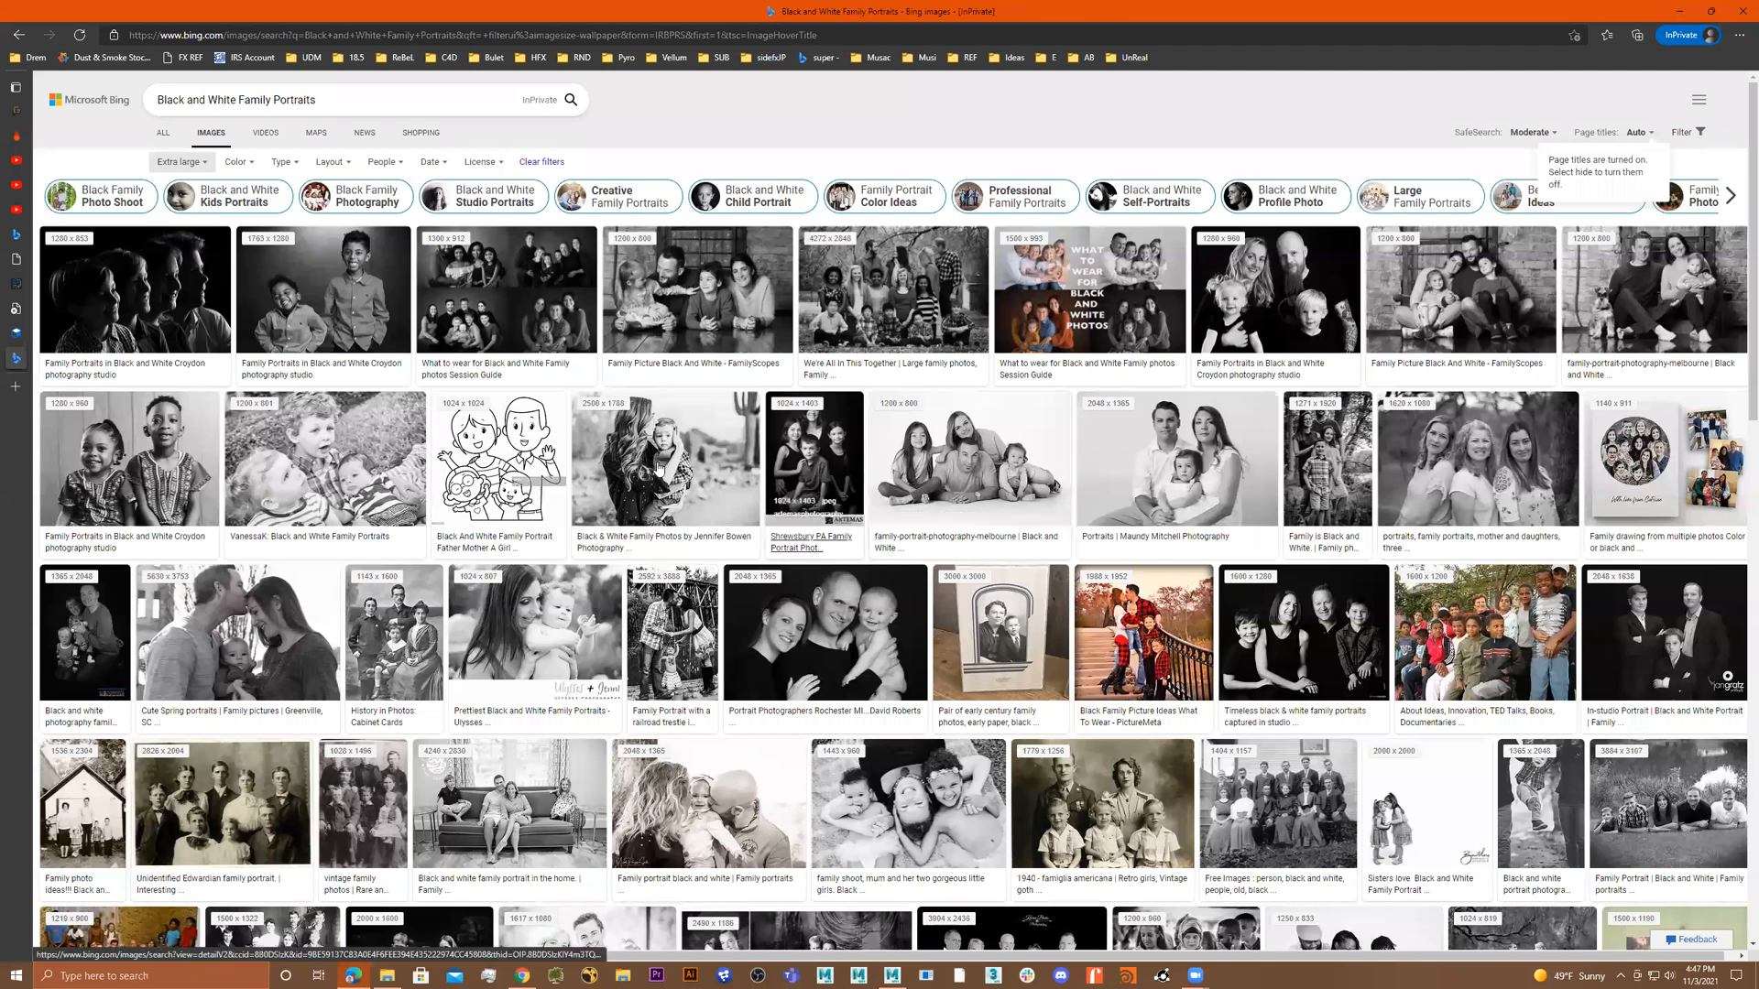
click(139, 432)
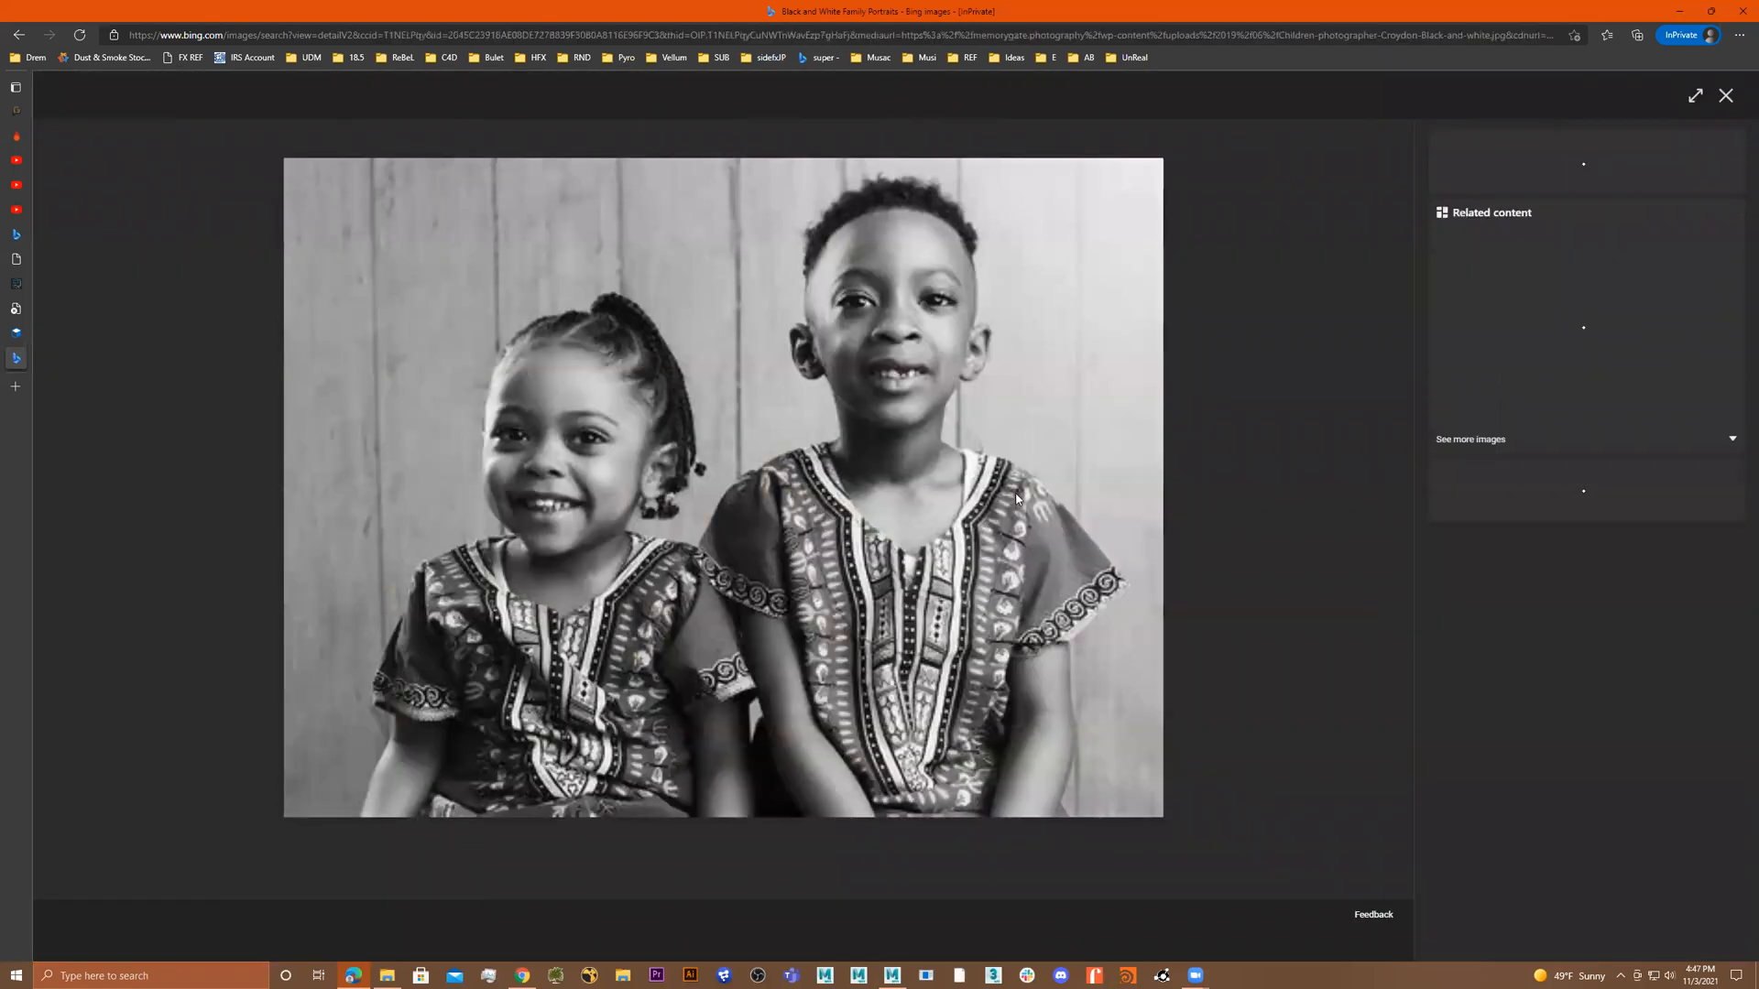
Save the opened photo as "kids Pic.jpg" in the New_class Project images folder.
right_click(931, 447)
click(872, 442)
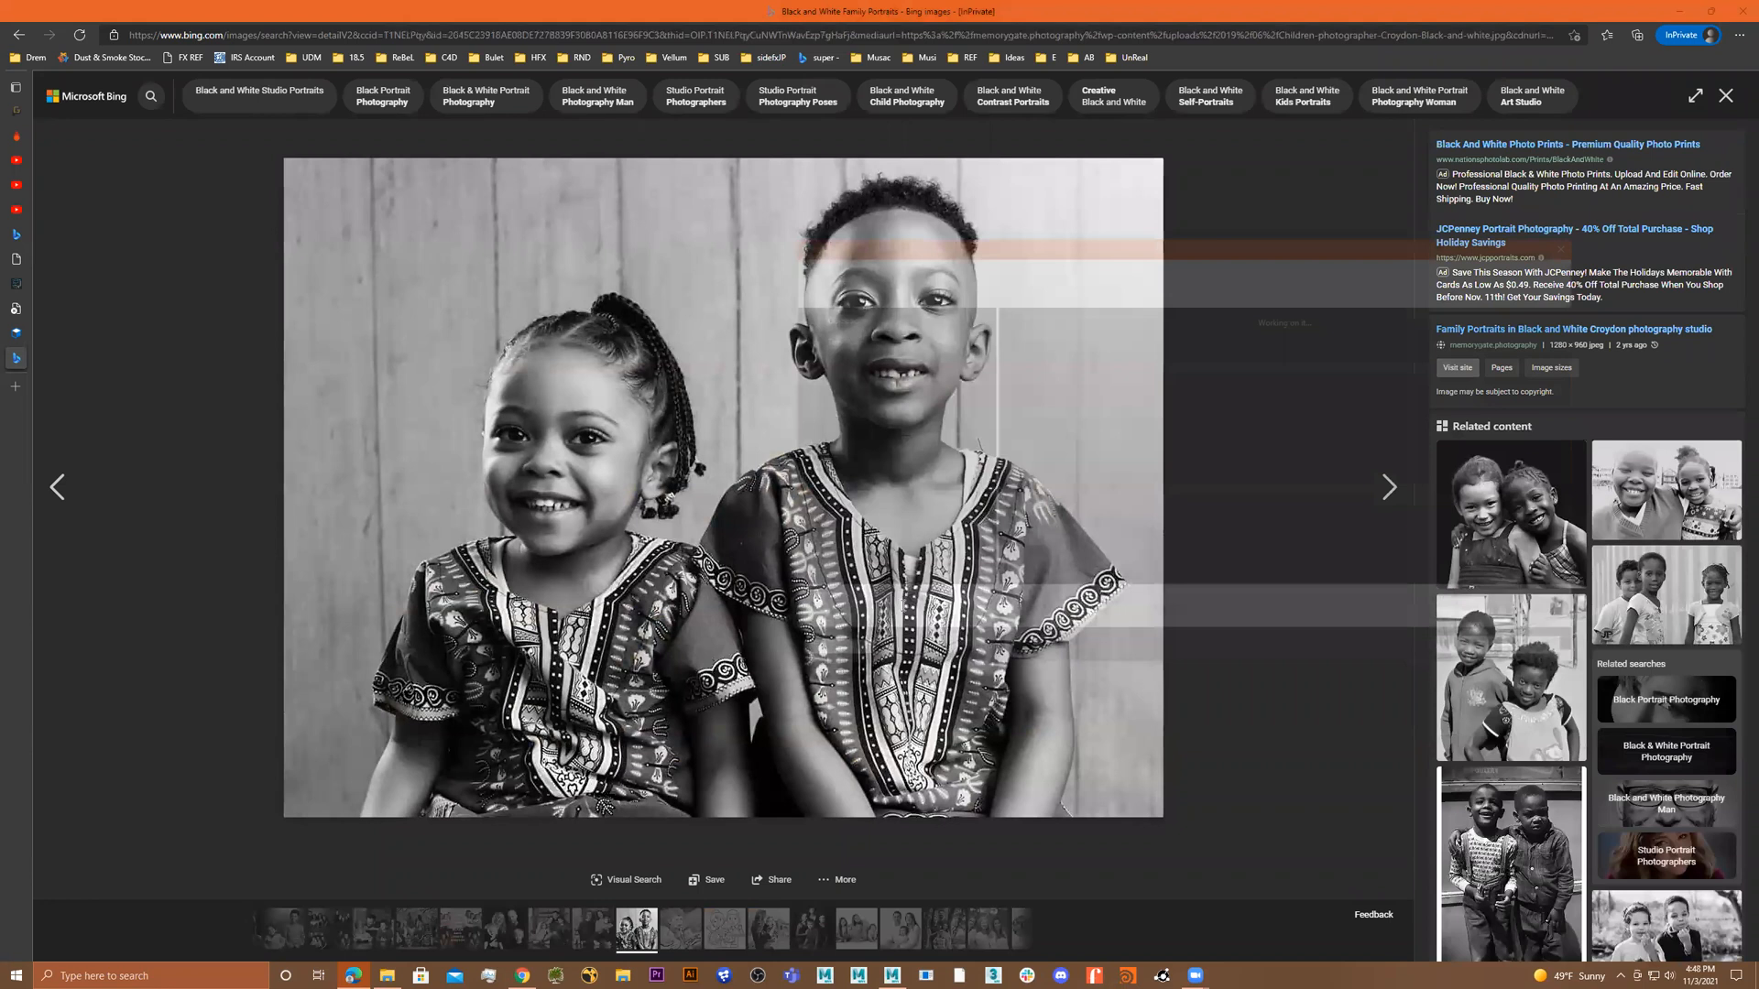
click(939, 574)
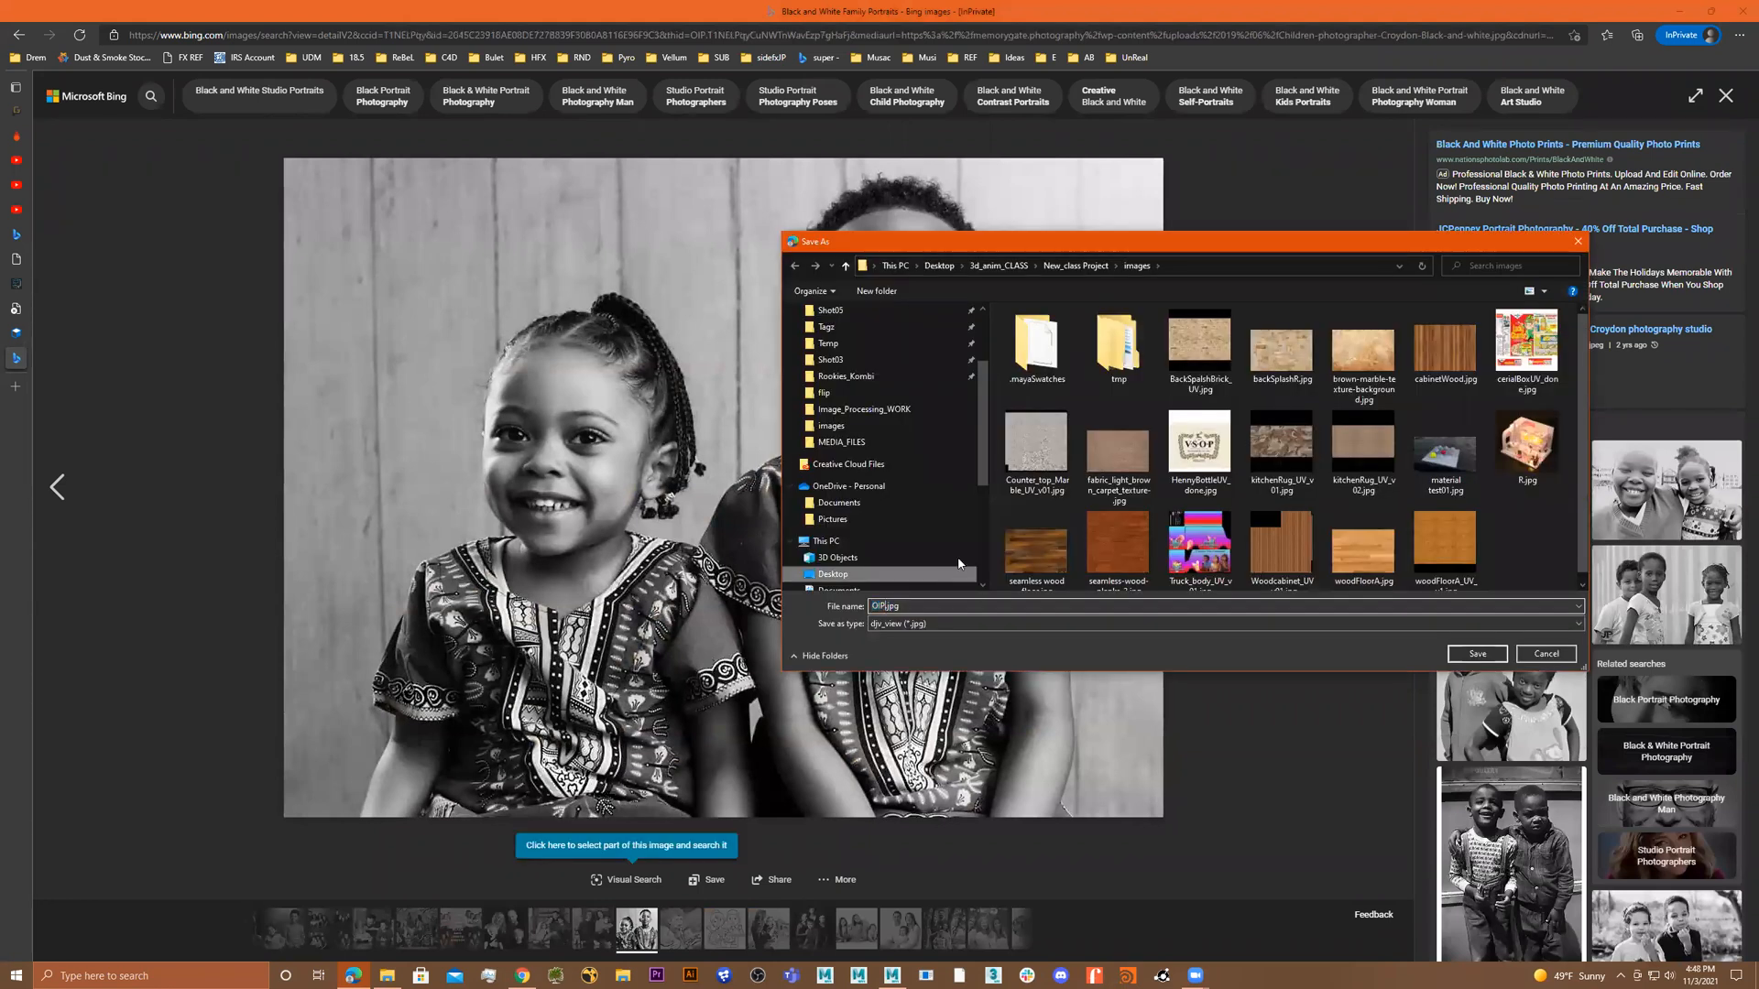
text(s Pic)
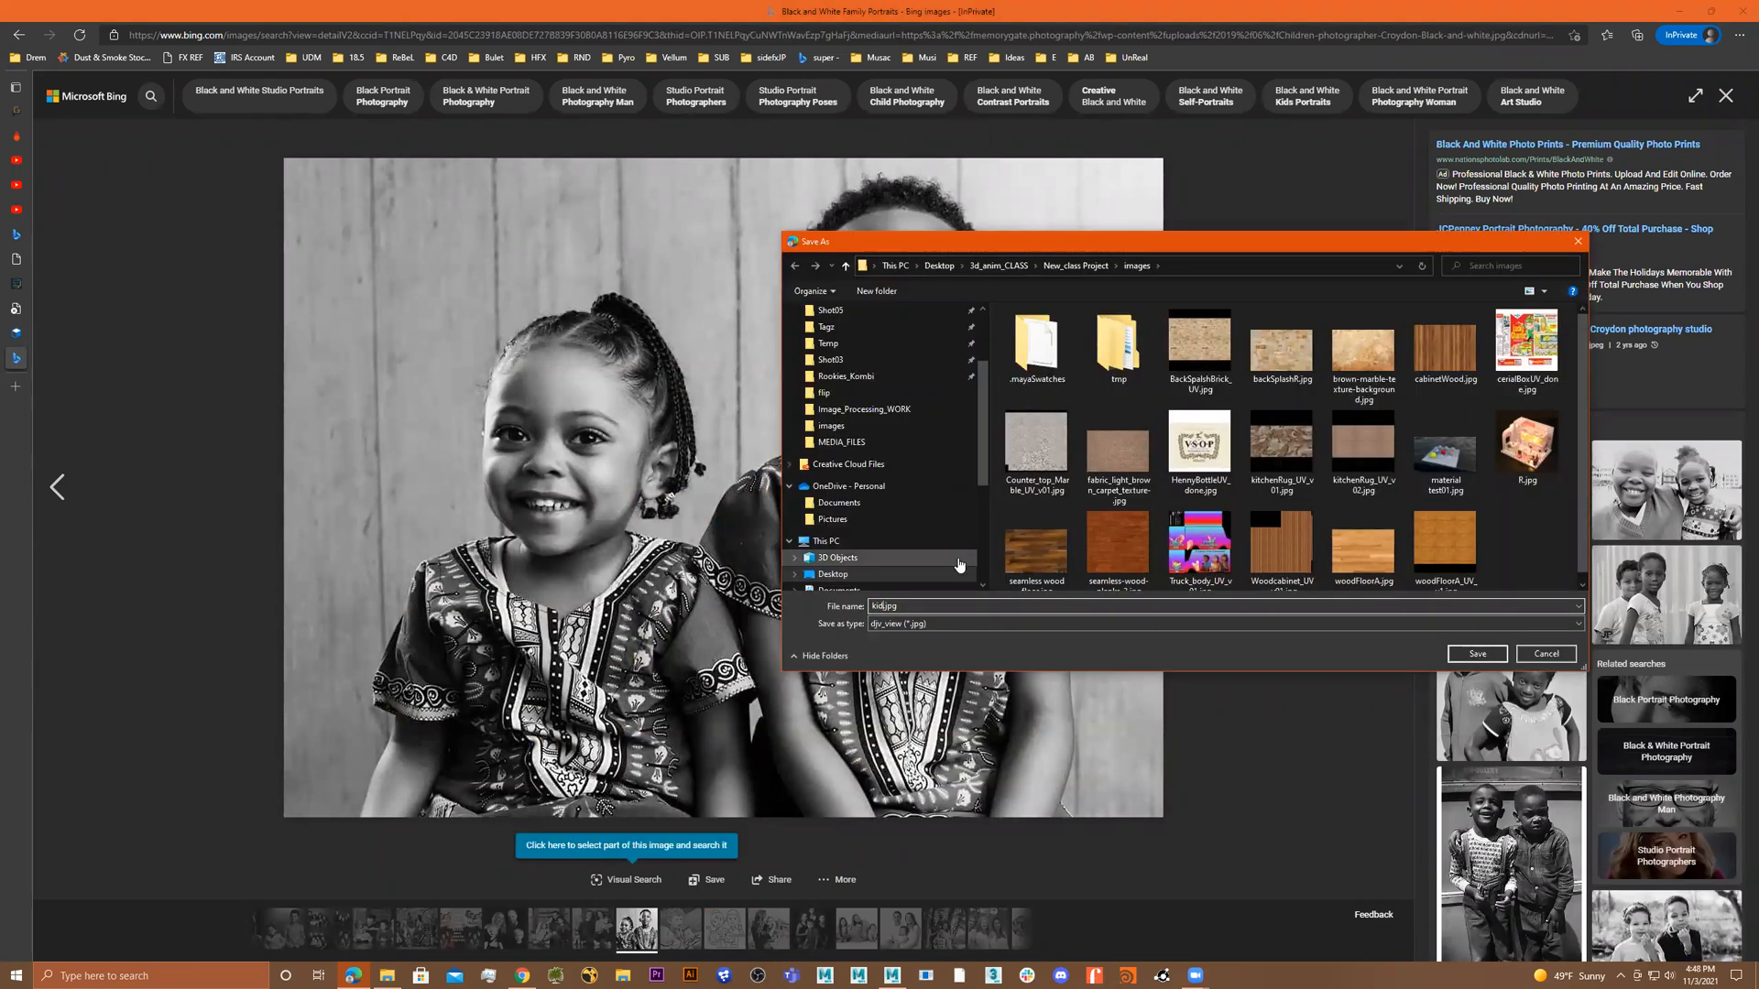
key(Return)
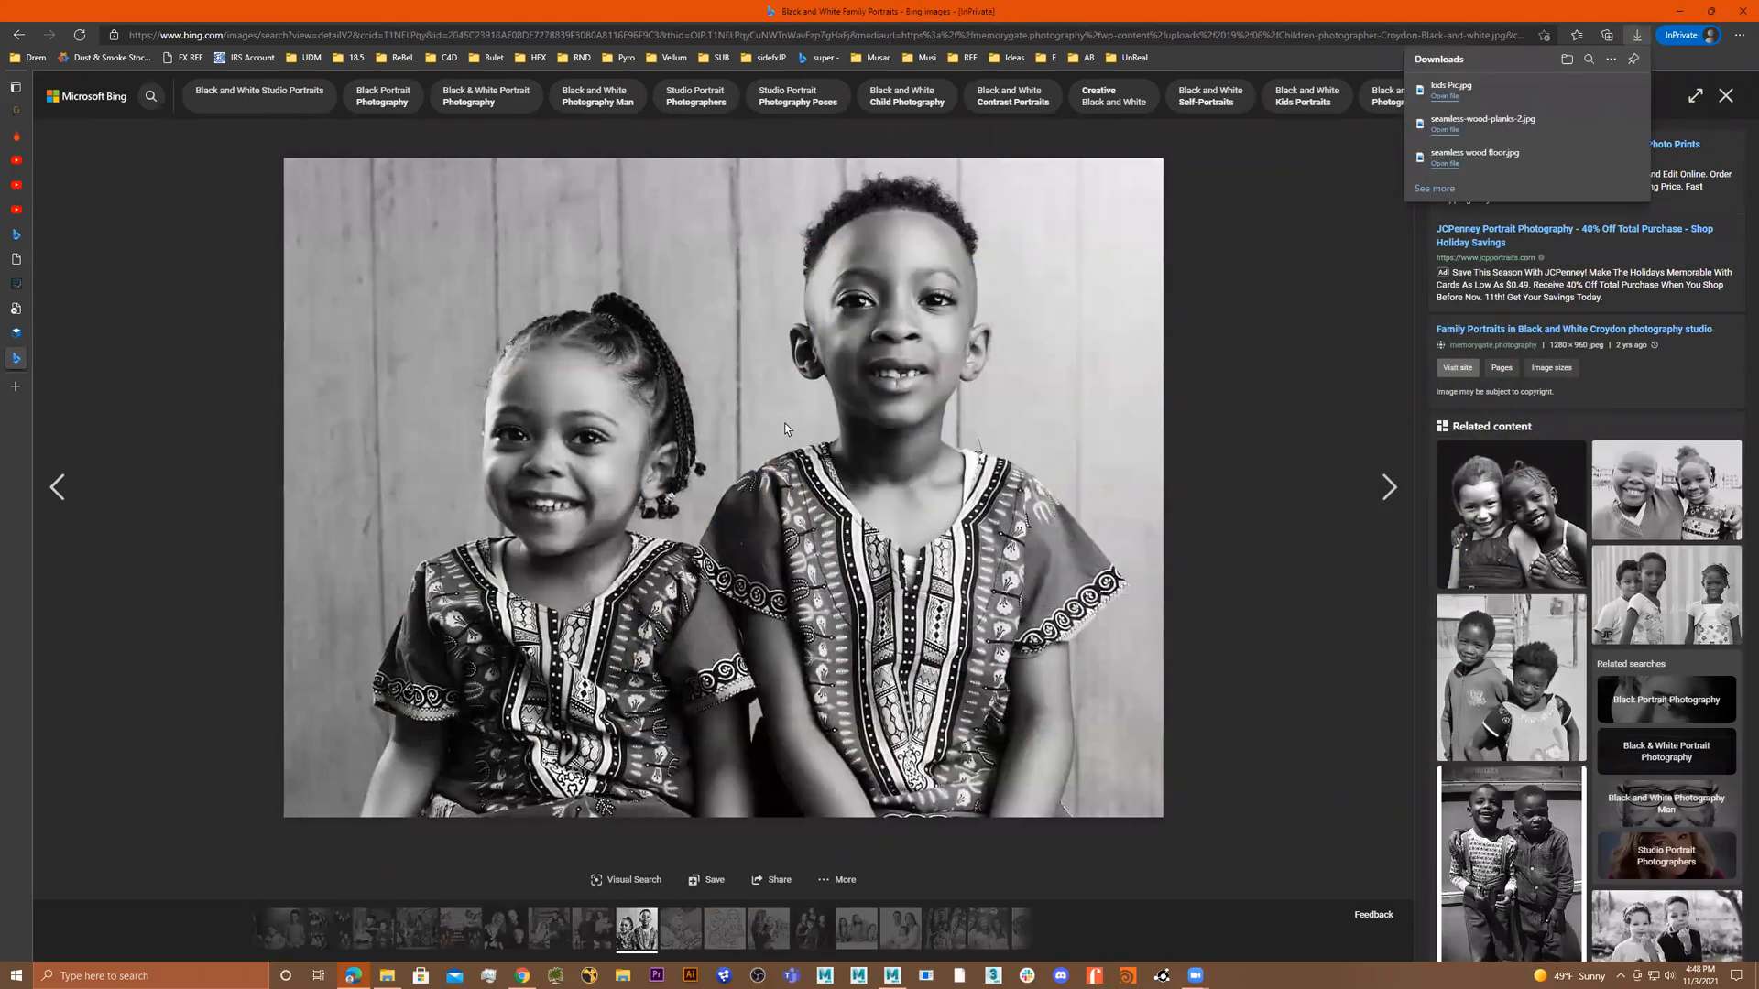
Switch back to Maya and assign the pic panel a new aiStandardSurface material named kids_Photo.
key(alt+Tab)
alt+drag(861, 395, 756, 463)
right_drag(757, 463, 753, 475)
right_drag(768, 790, 778, 765)
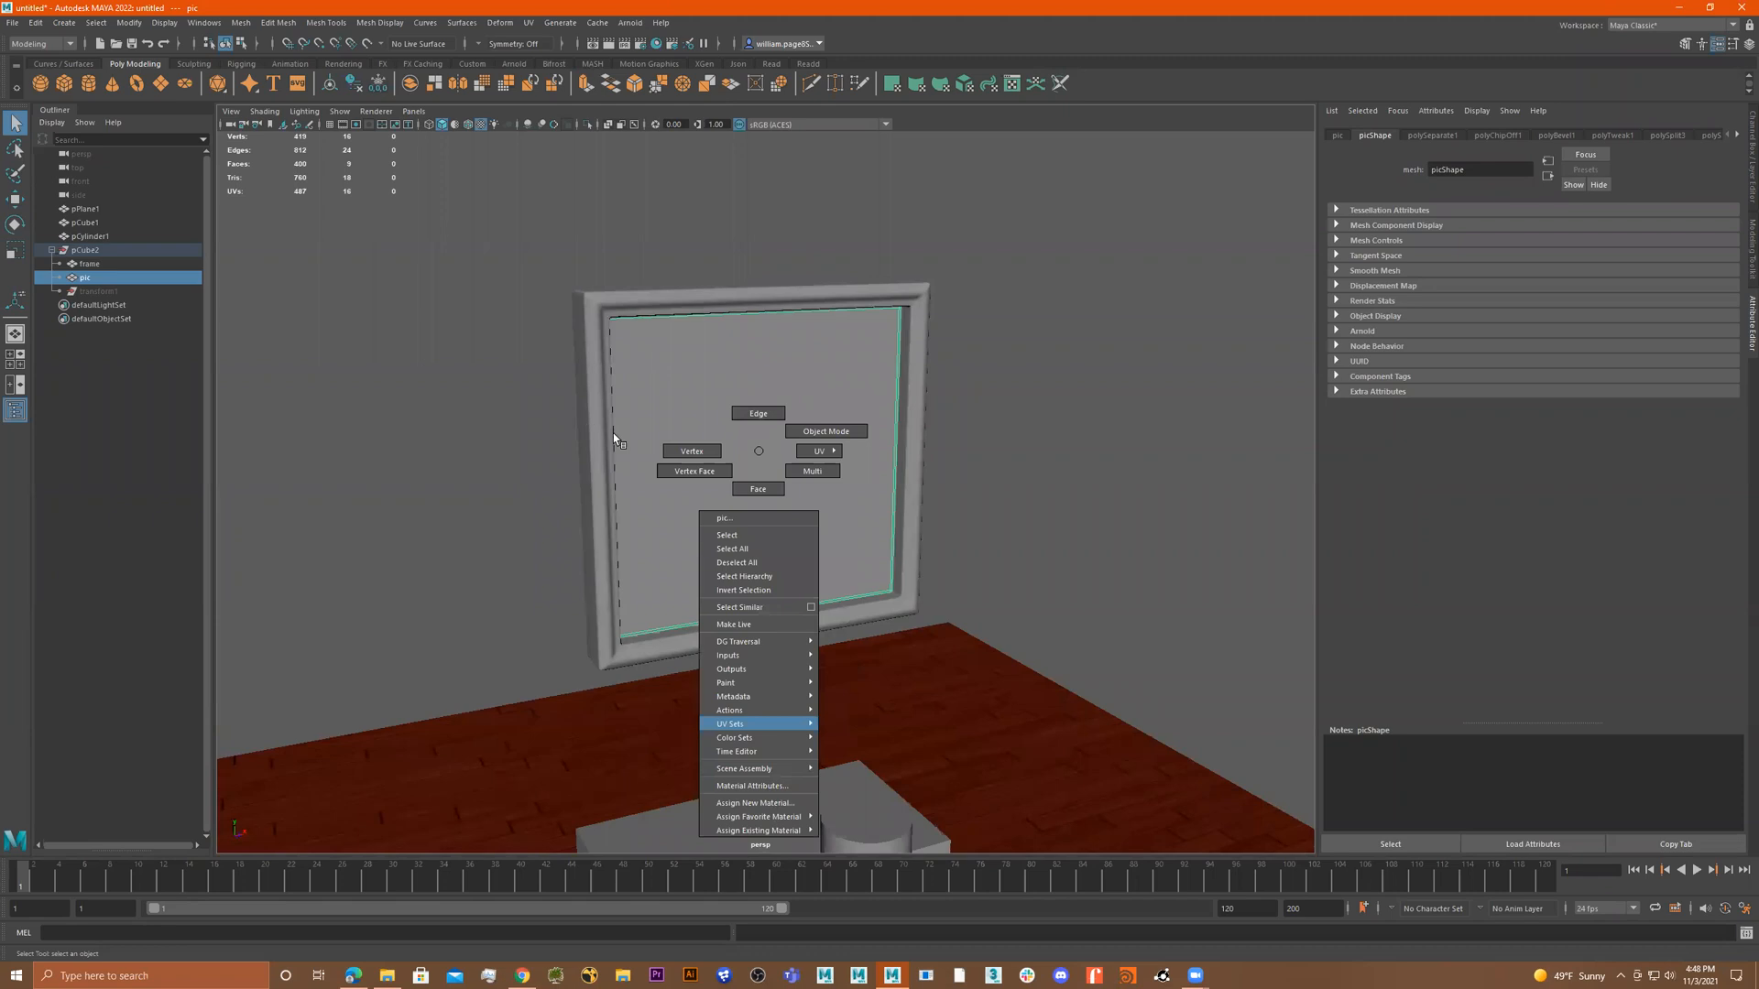
right_drag(612, 438, 754, 802)
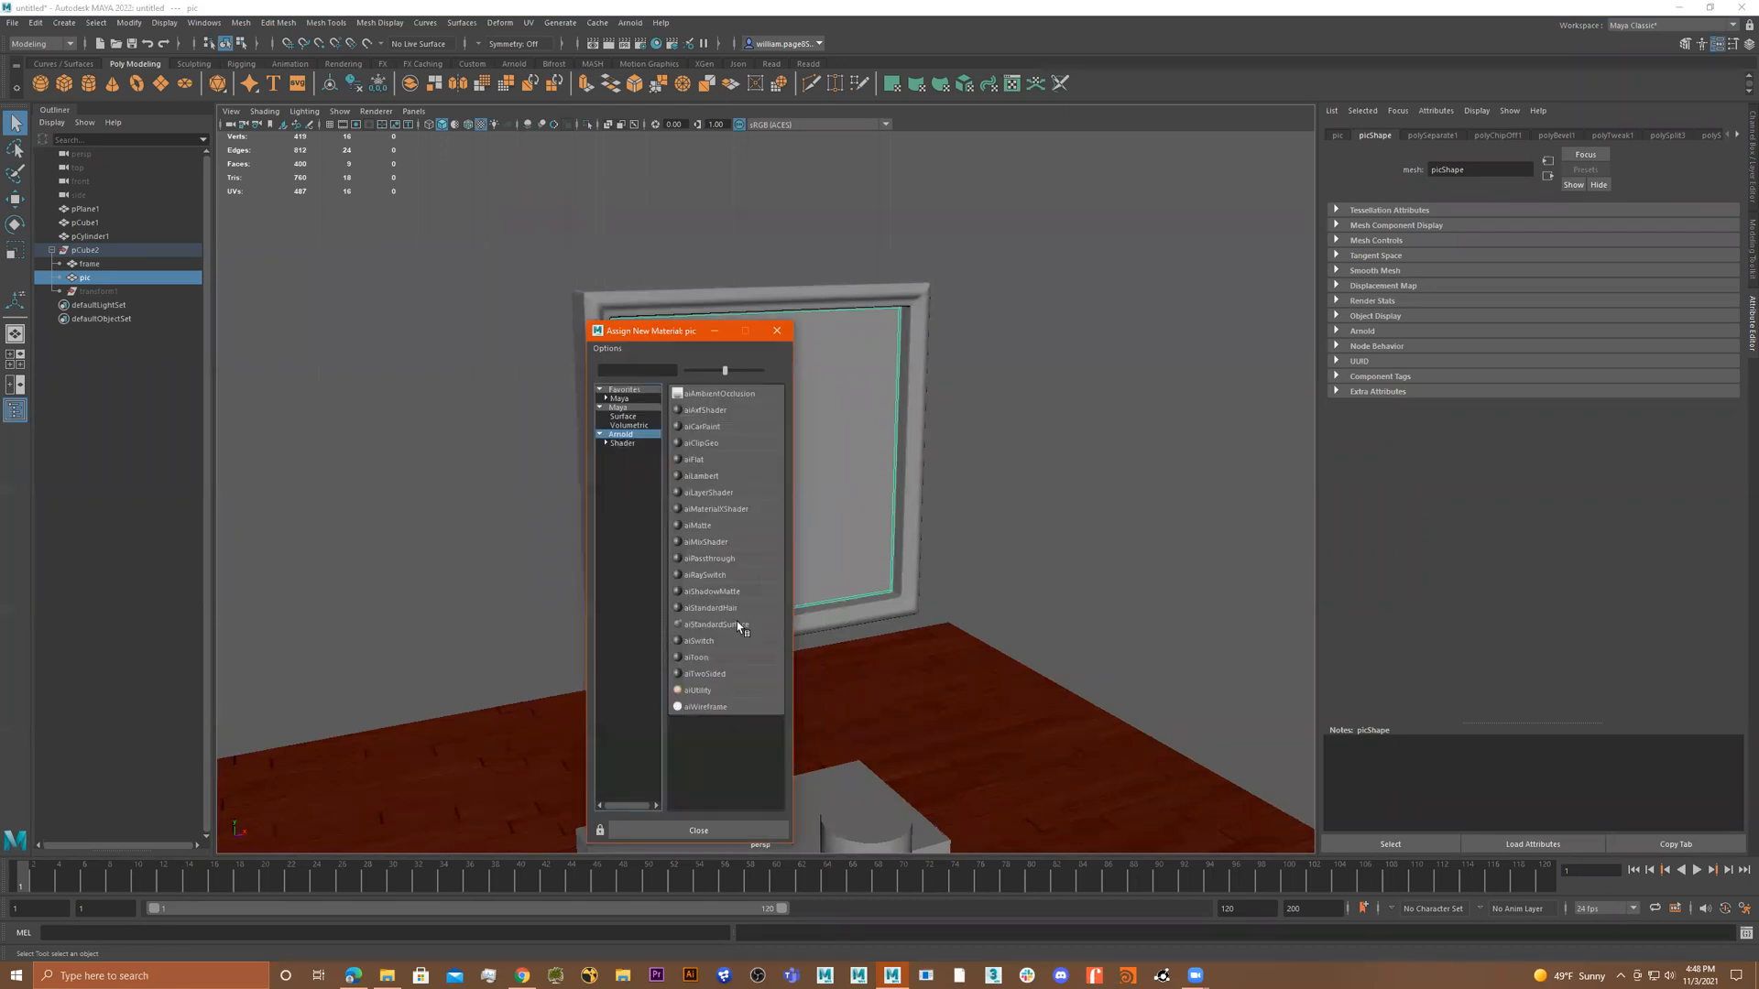
click(738, 626)
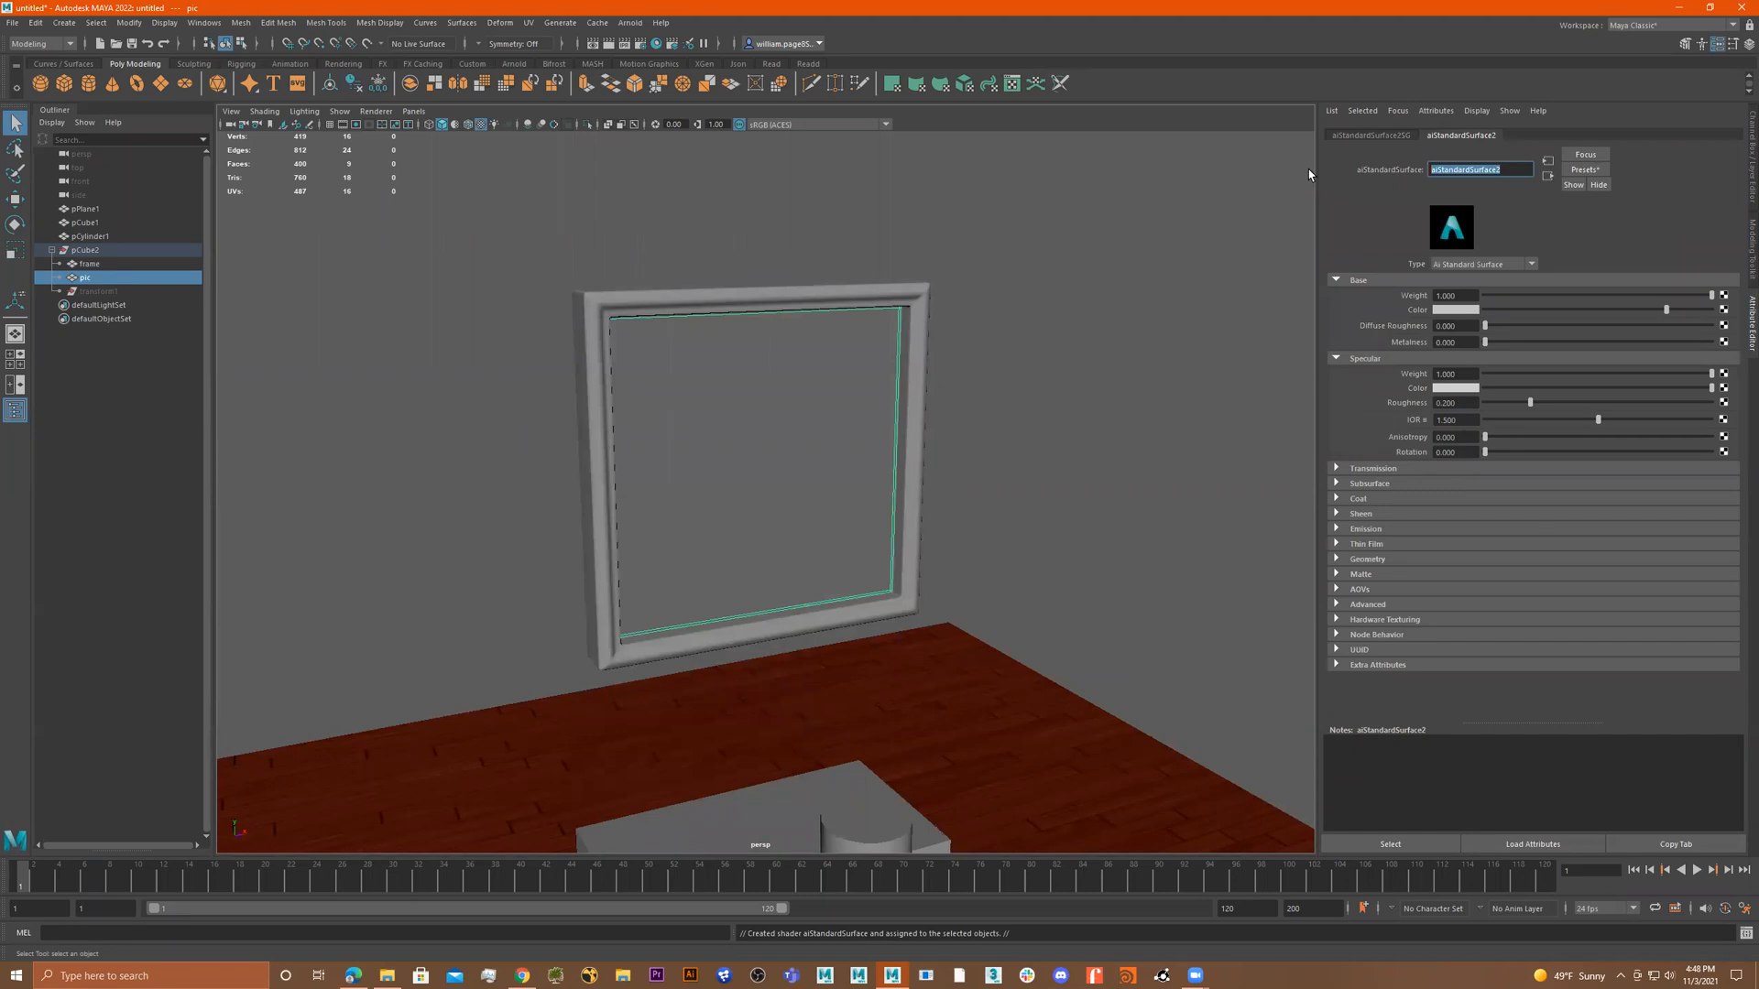
text(kids_Photo)
key(Return)
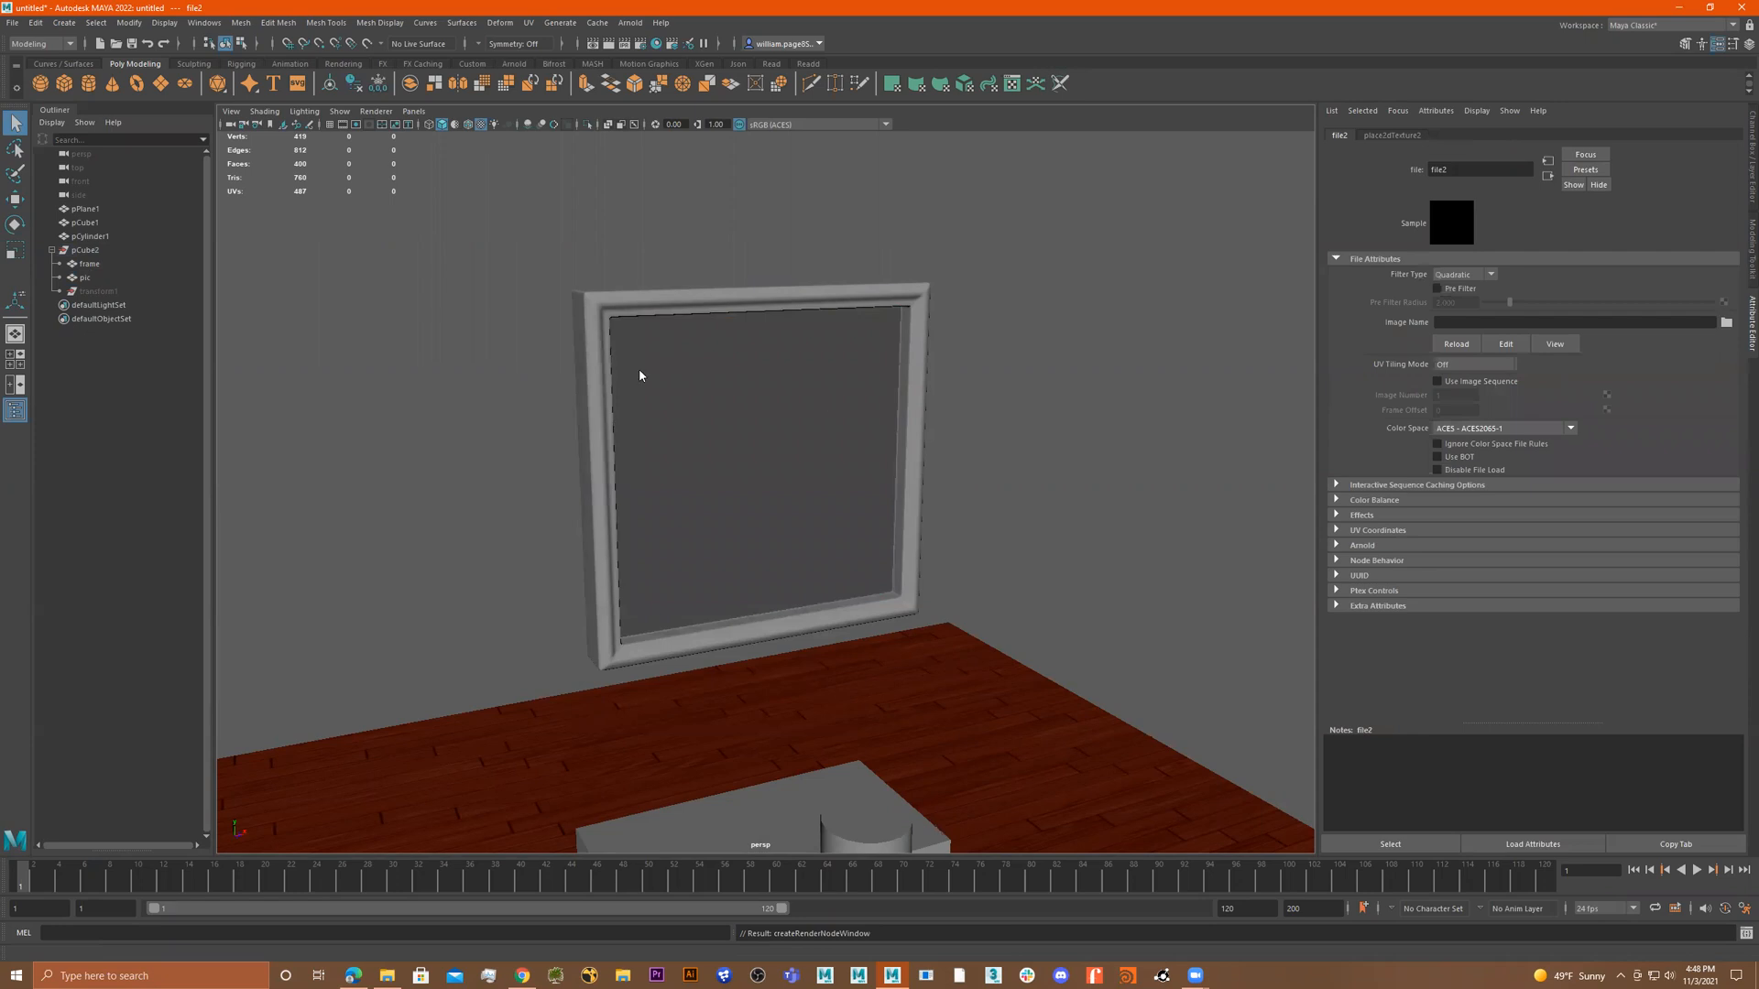
Load "kids Pic.jpg" from the project's images folder into the file texture and inspect it on the panel.
click(1725, 322)
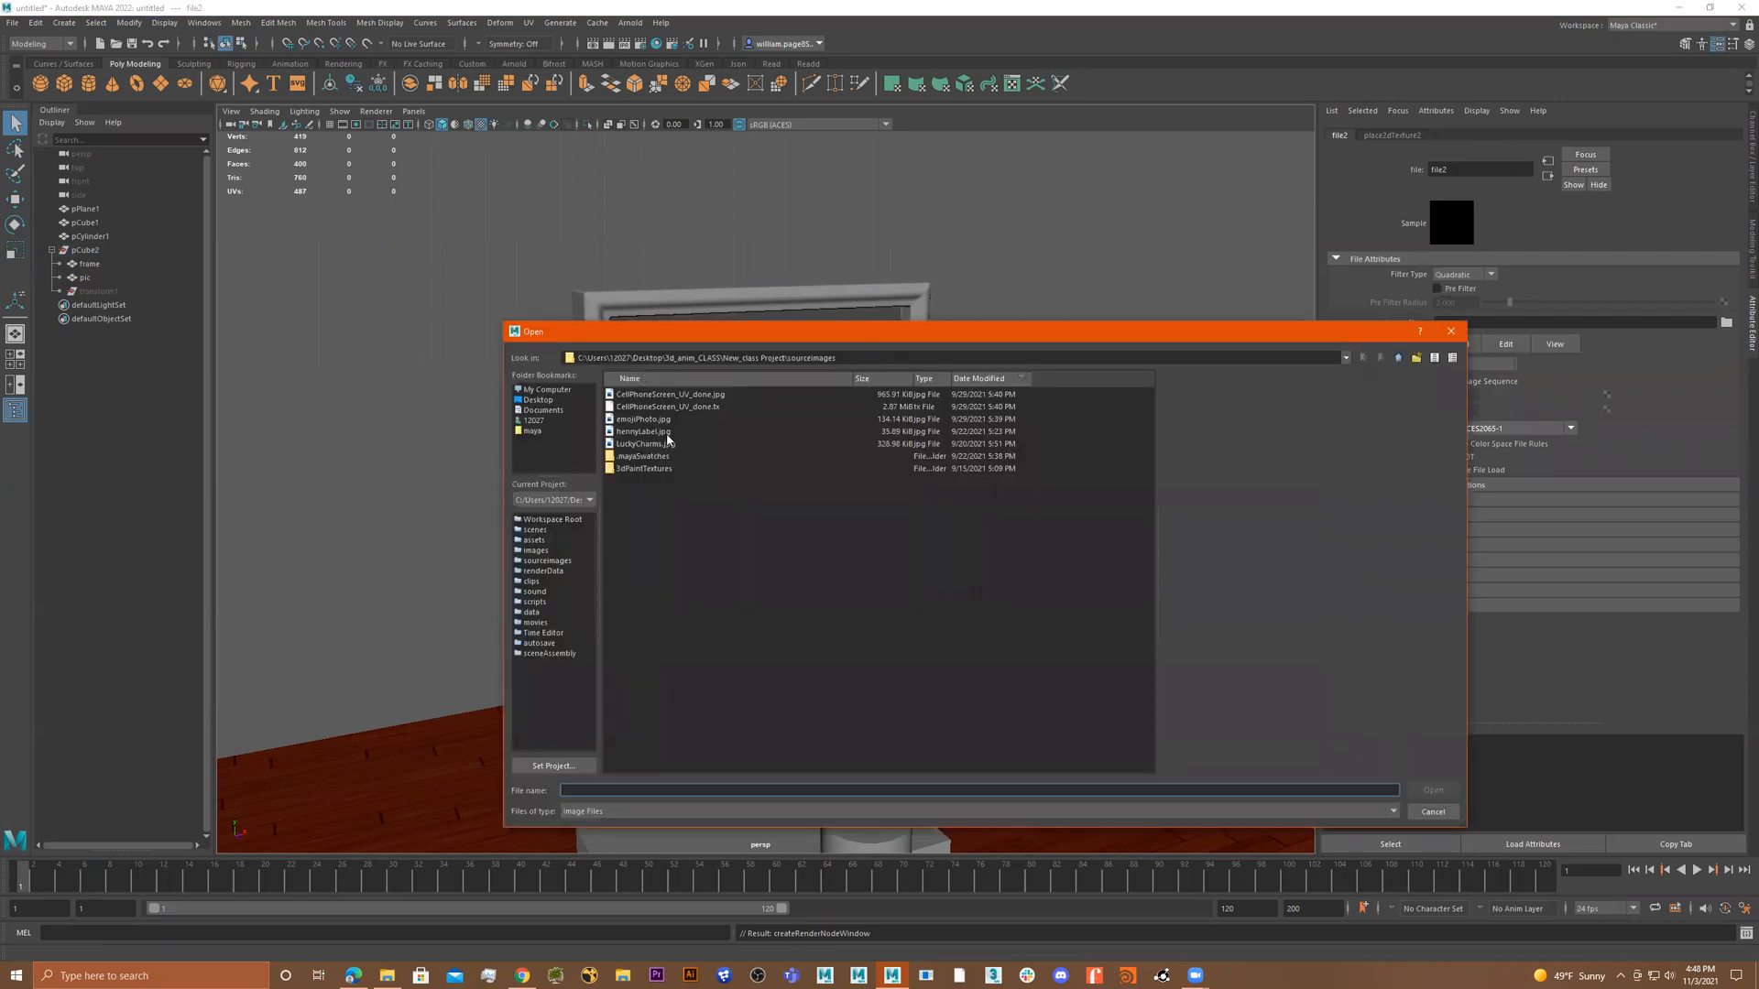
key(BackSpace)
click(673, 396)
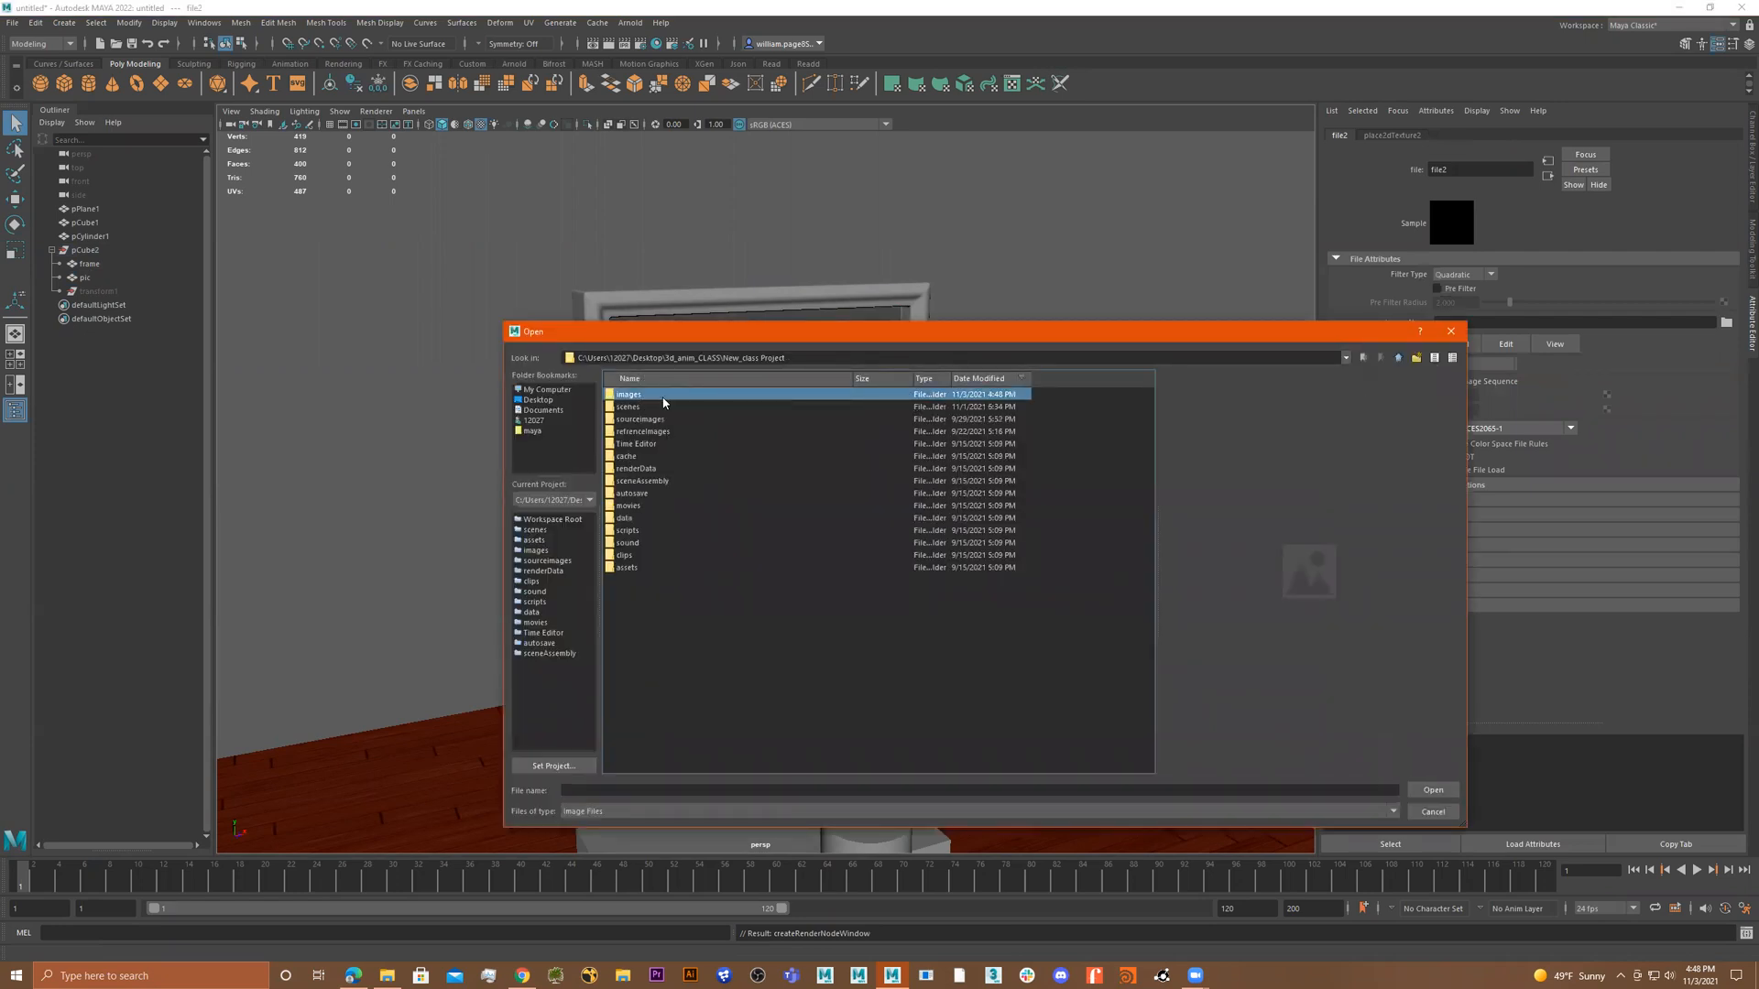
double_click(664, 396)
double_click(803, 396)
alt+drag(804, 402, 817, 402)
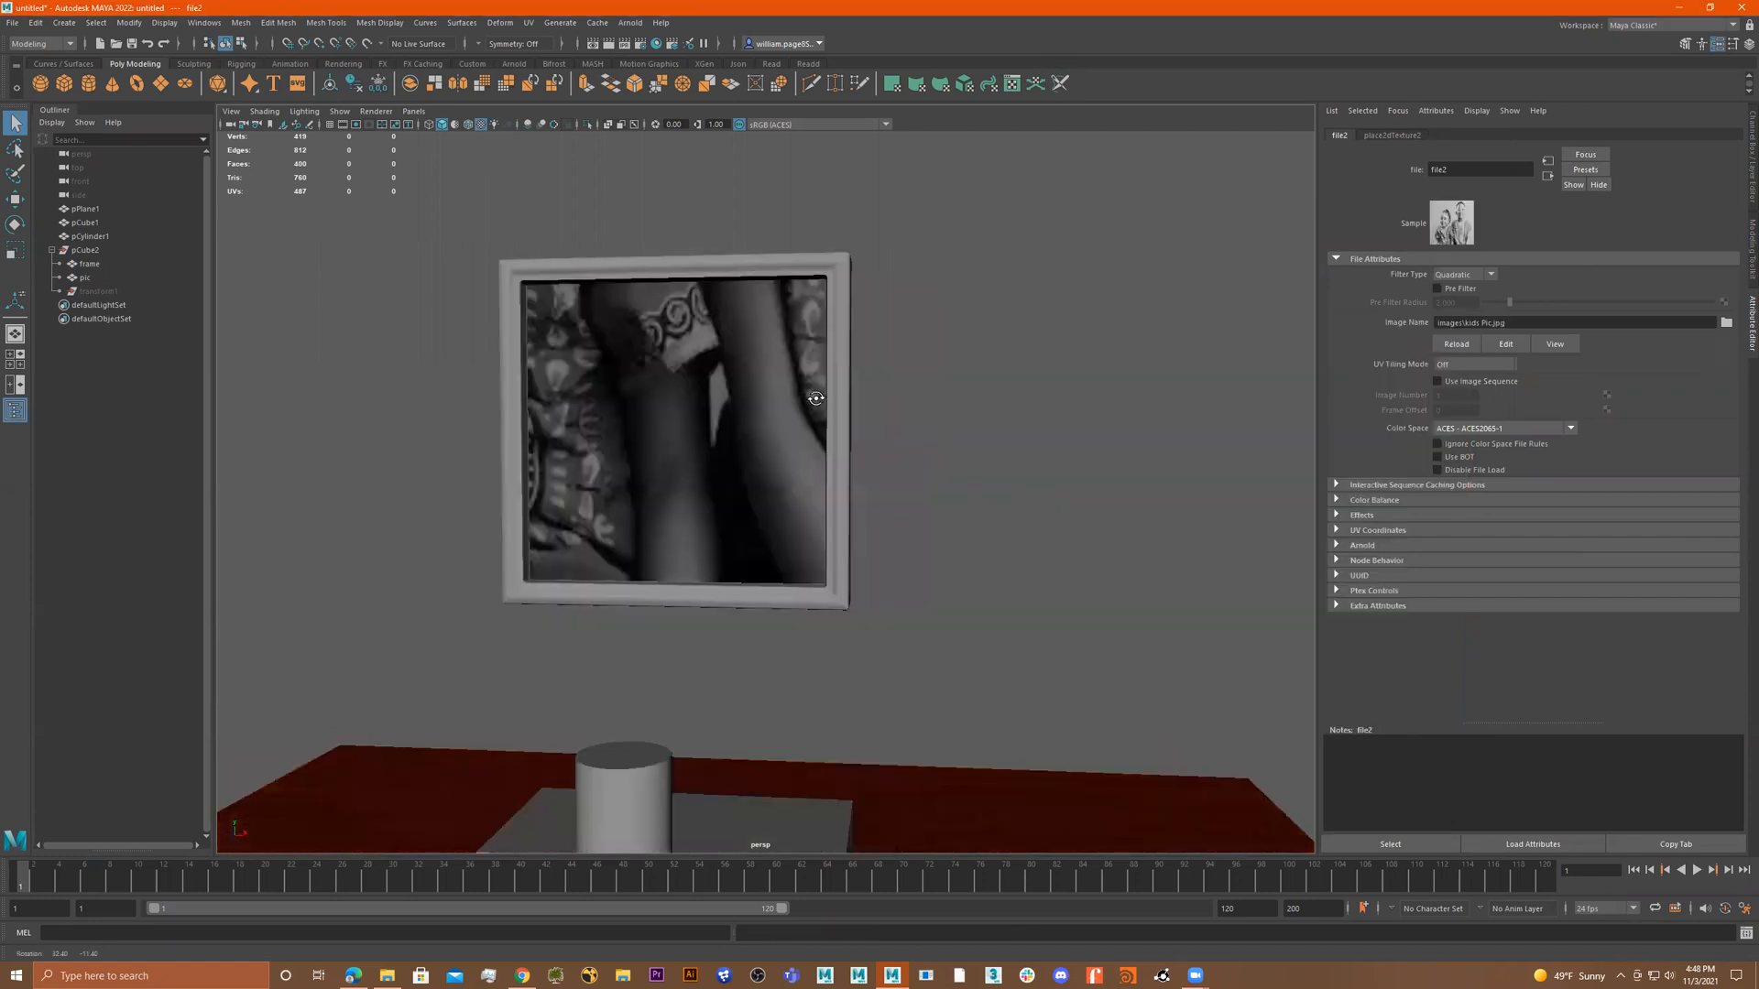
alt+right_drag(816, 399, 822, 399)
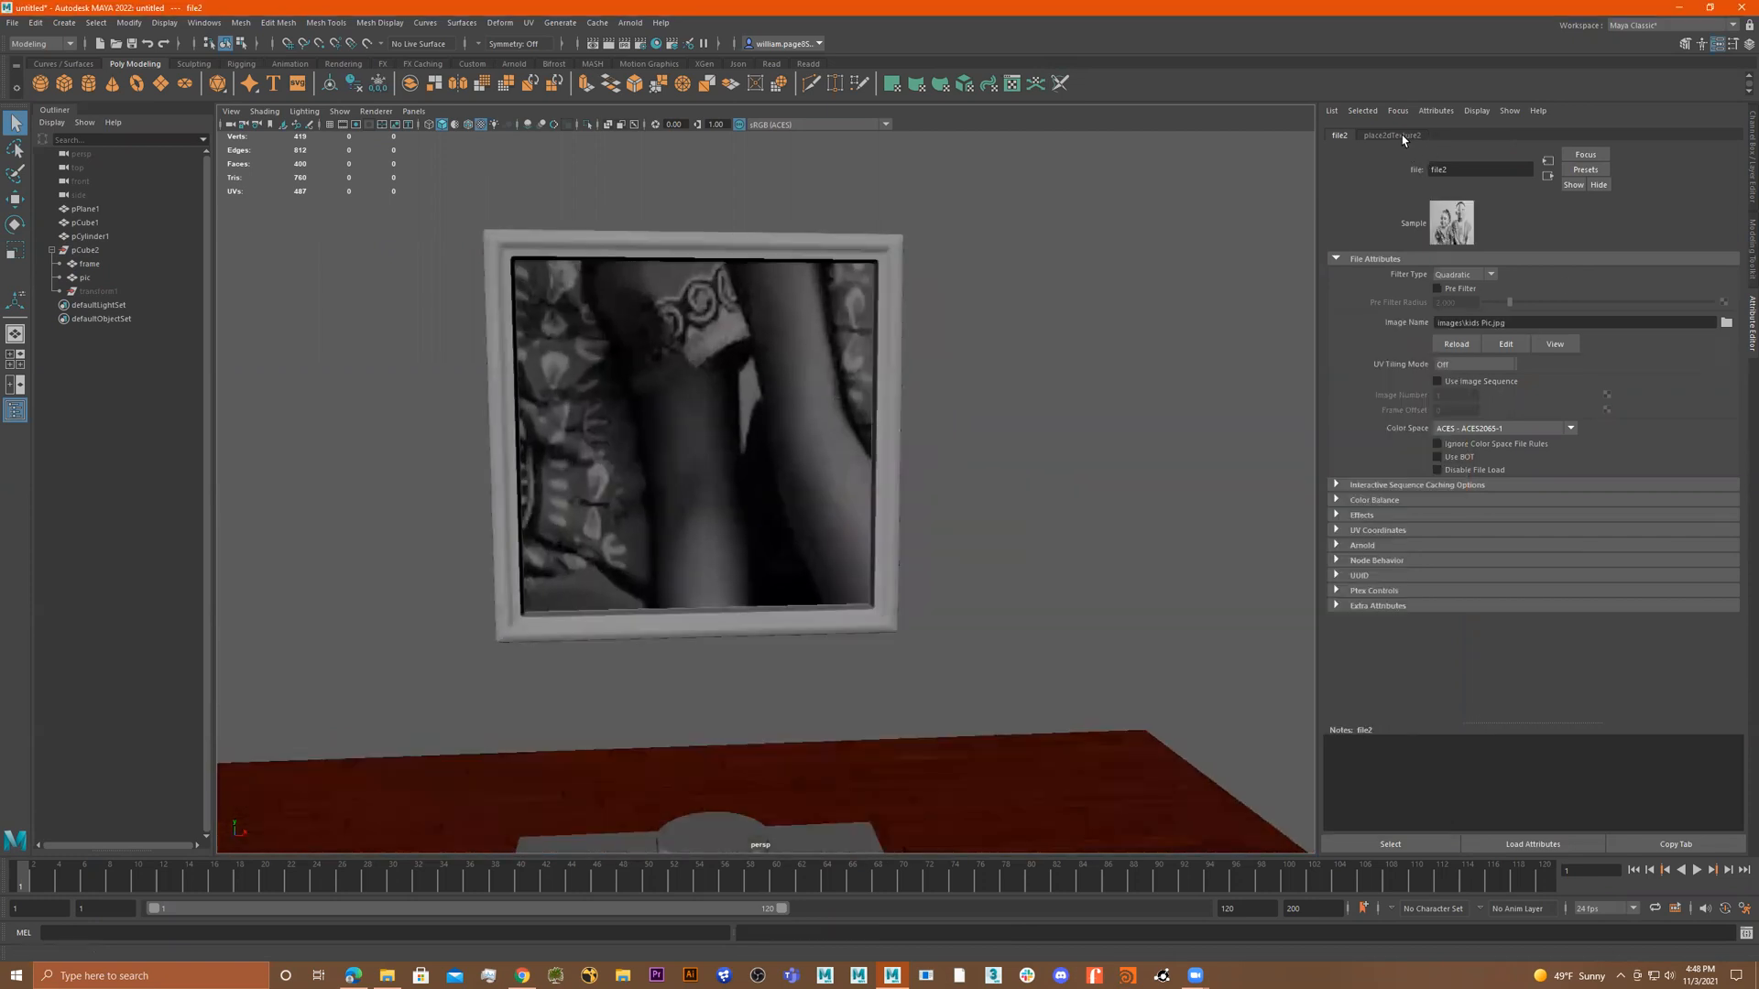
Open the photo texture's 2D placement settings and try a Repeat UV of 0.5 by 0.5.
click(1391, 136)
drag(1469, 379, 1373, 379)
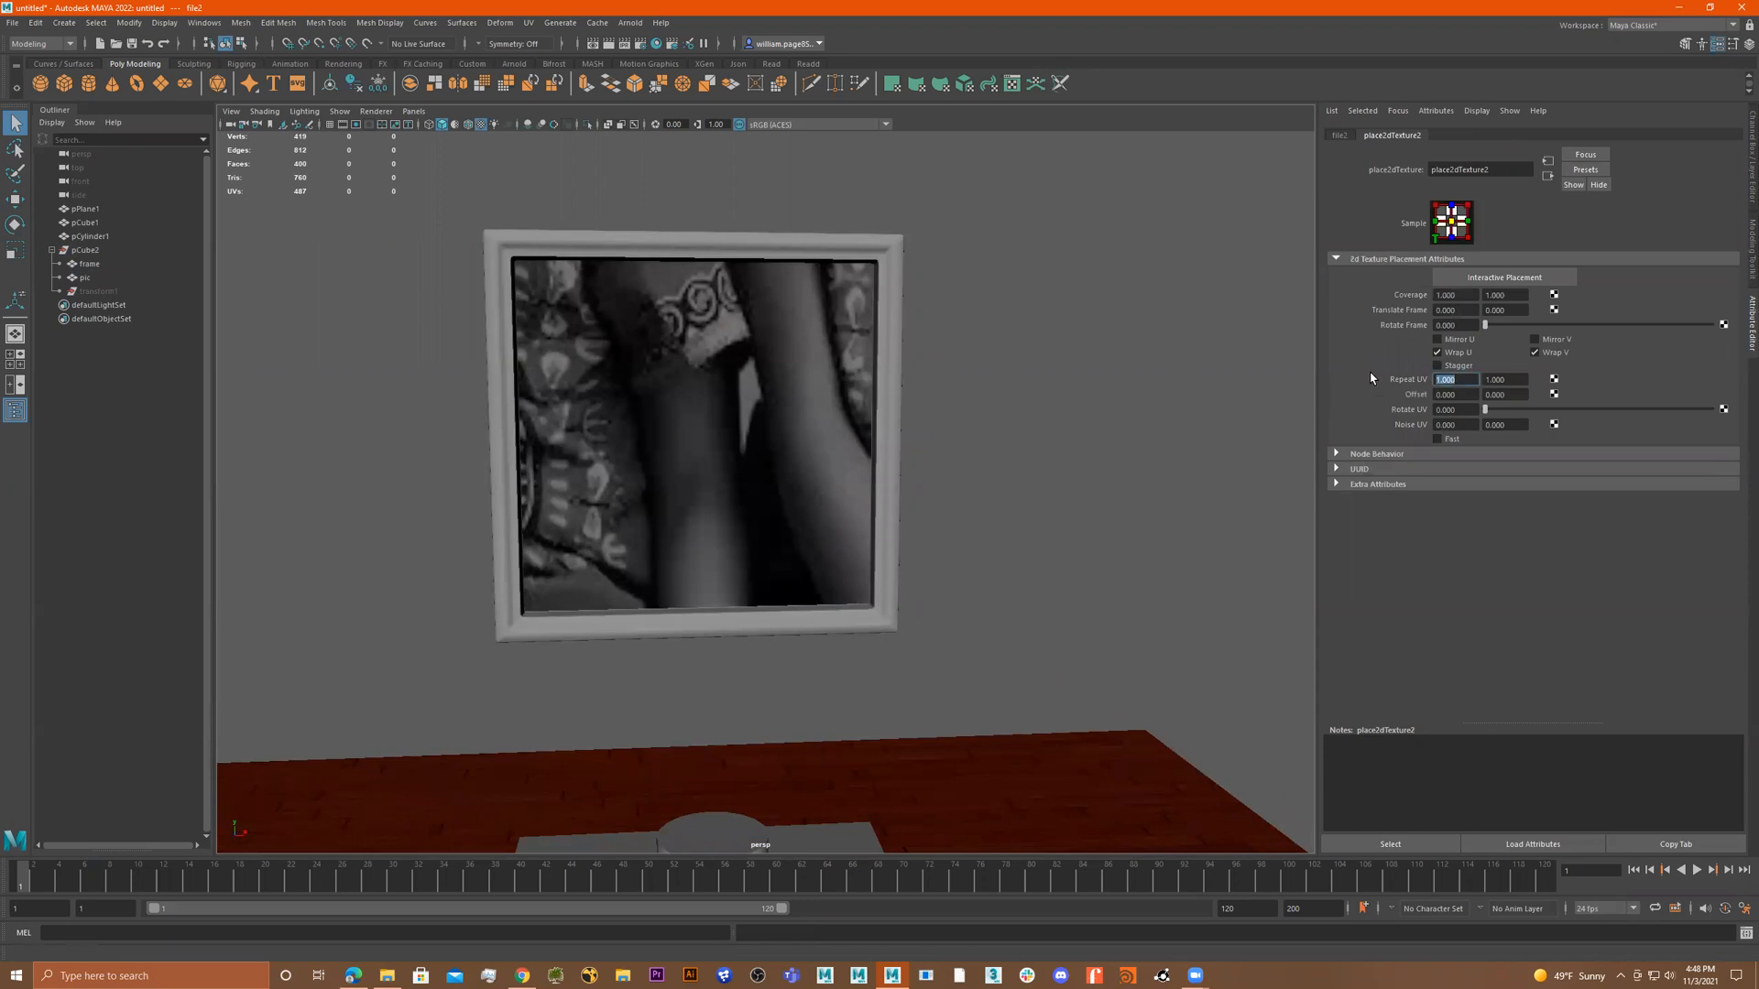
click(1461, 379)
key(BackSpace)
key(BackSpace)
key(BackSpace)
key(BackSpace)
key(Return)
key(Tab)
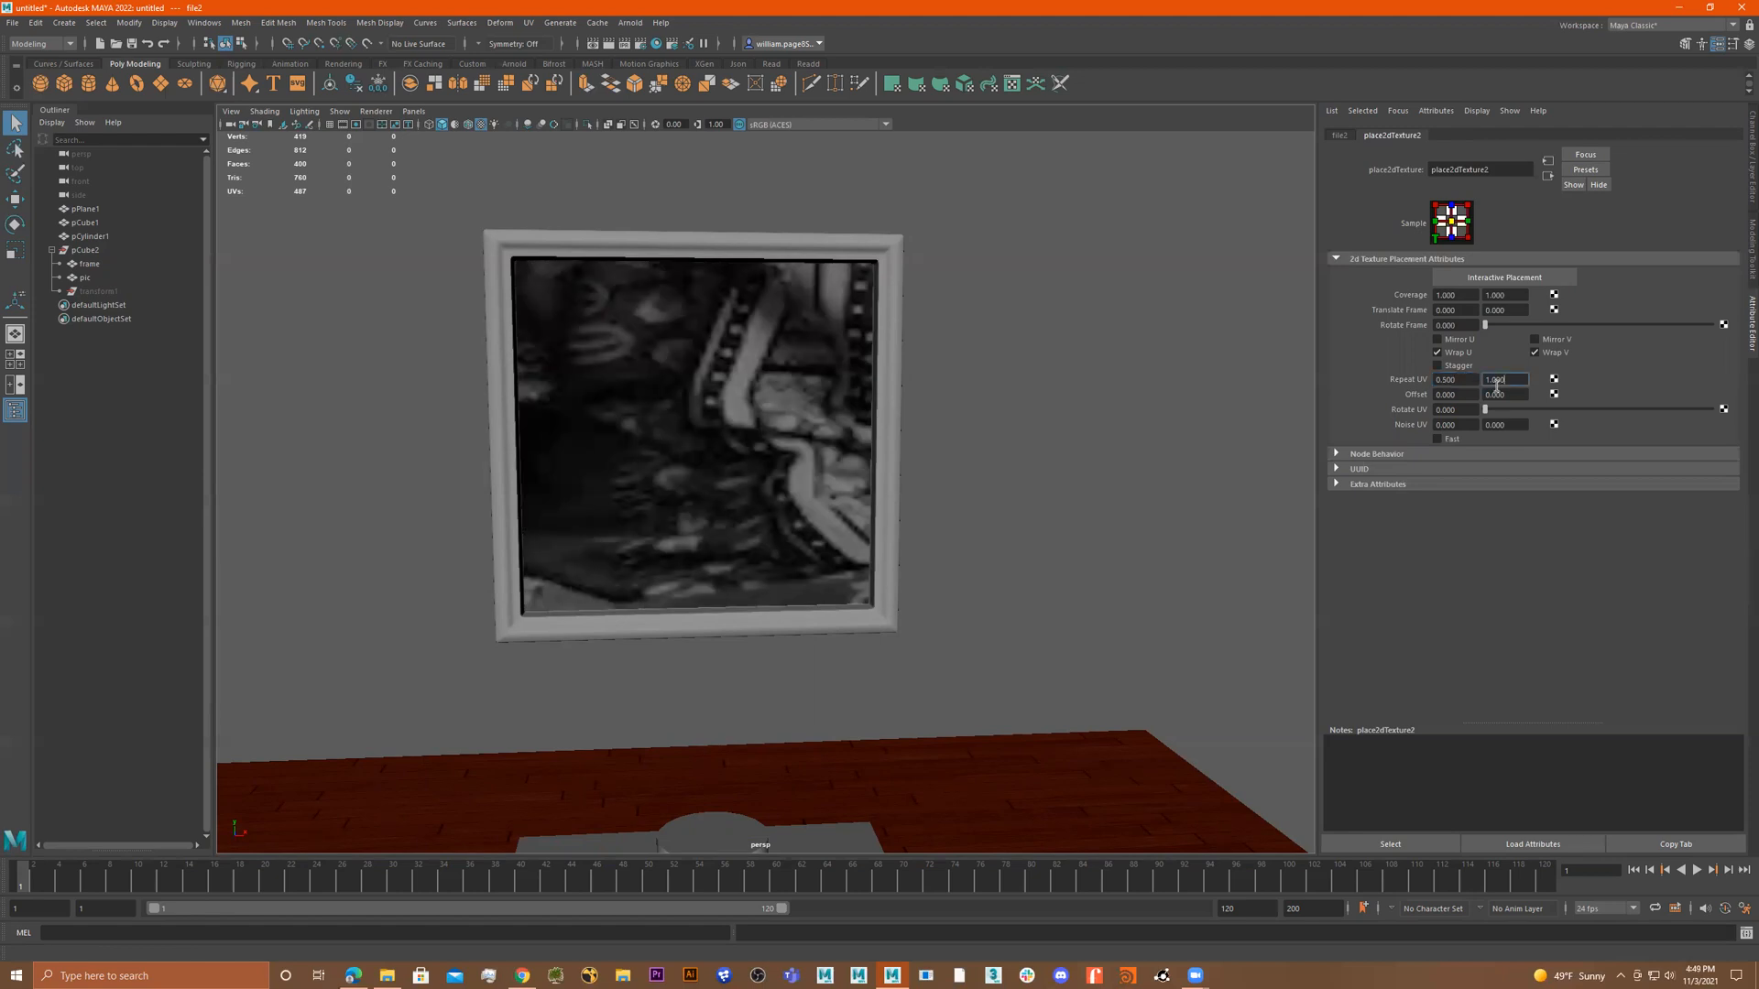
text(.5)
key(Return)
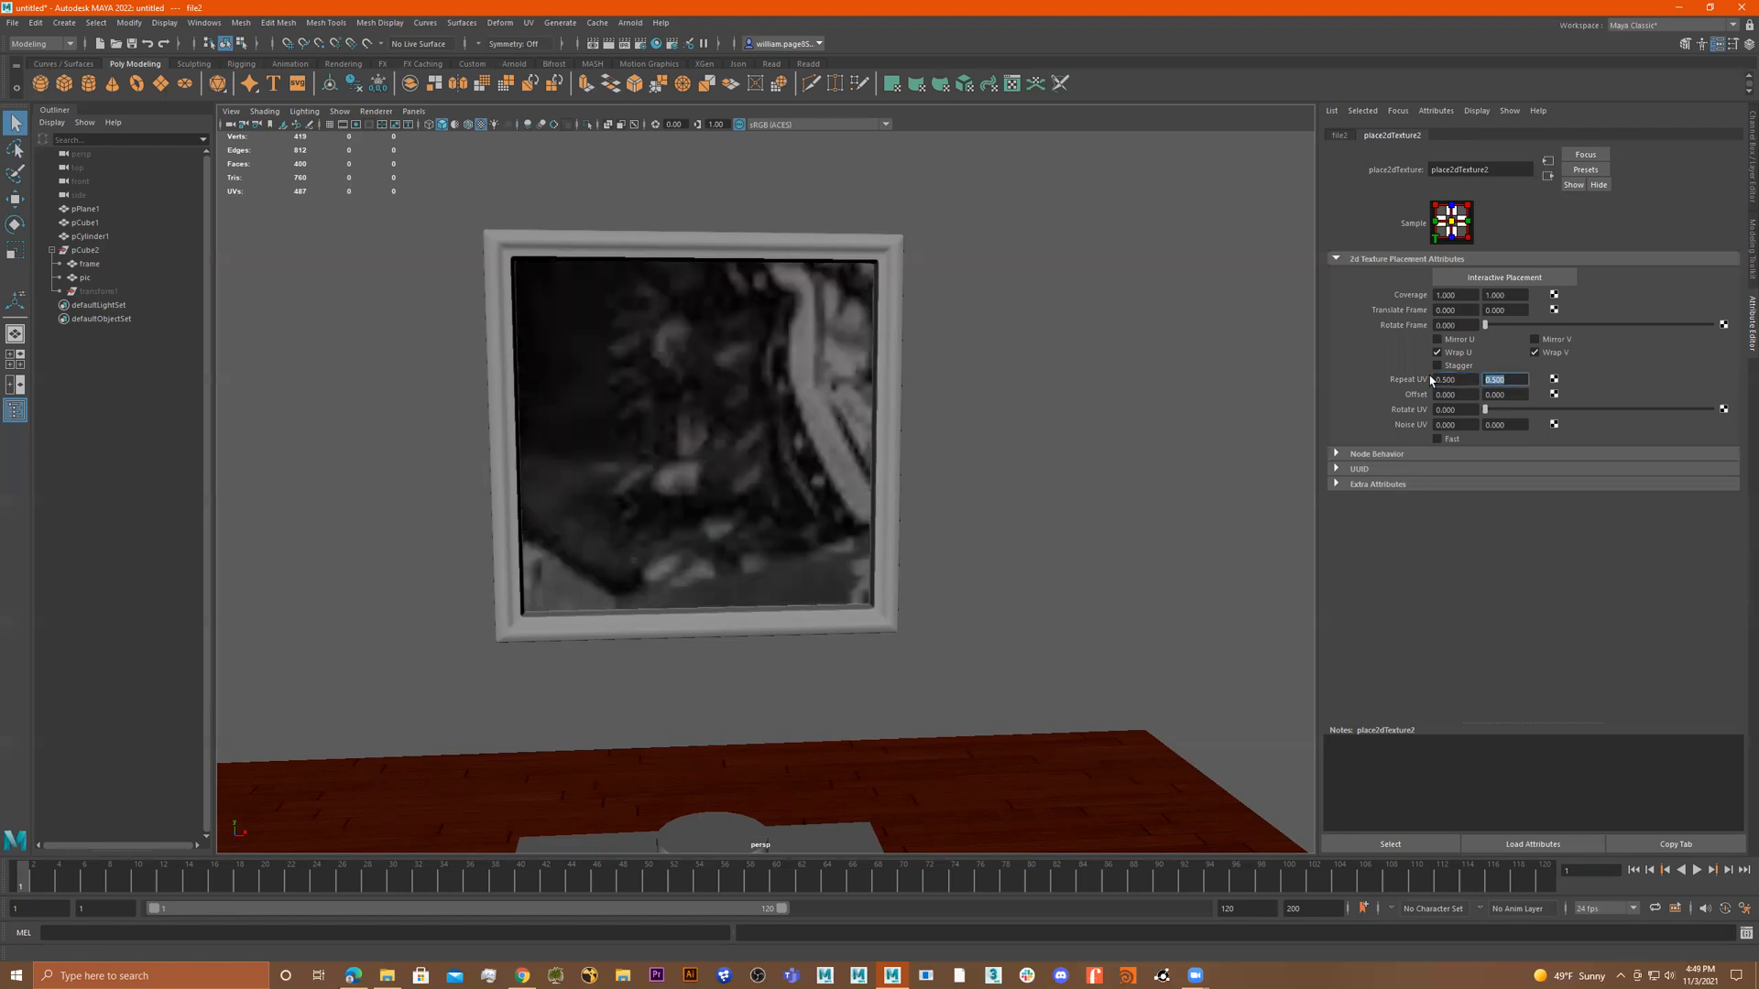
Set the photo texture's Repeat UV to 3 and 4 so both children fit the panel.
click(1436, 379)
click(1465, 378)
mouse_move(1465, 378)
ctrl+mouse_down()
mouse_move(1537, 379)
mouse_move(1466, 378)
ctrl+mouse_up()
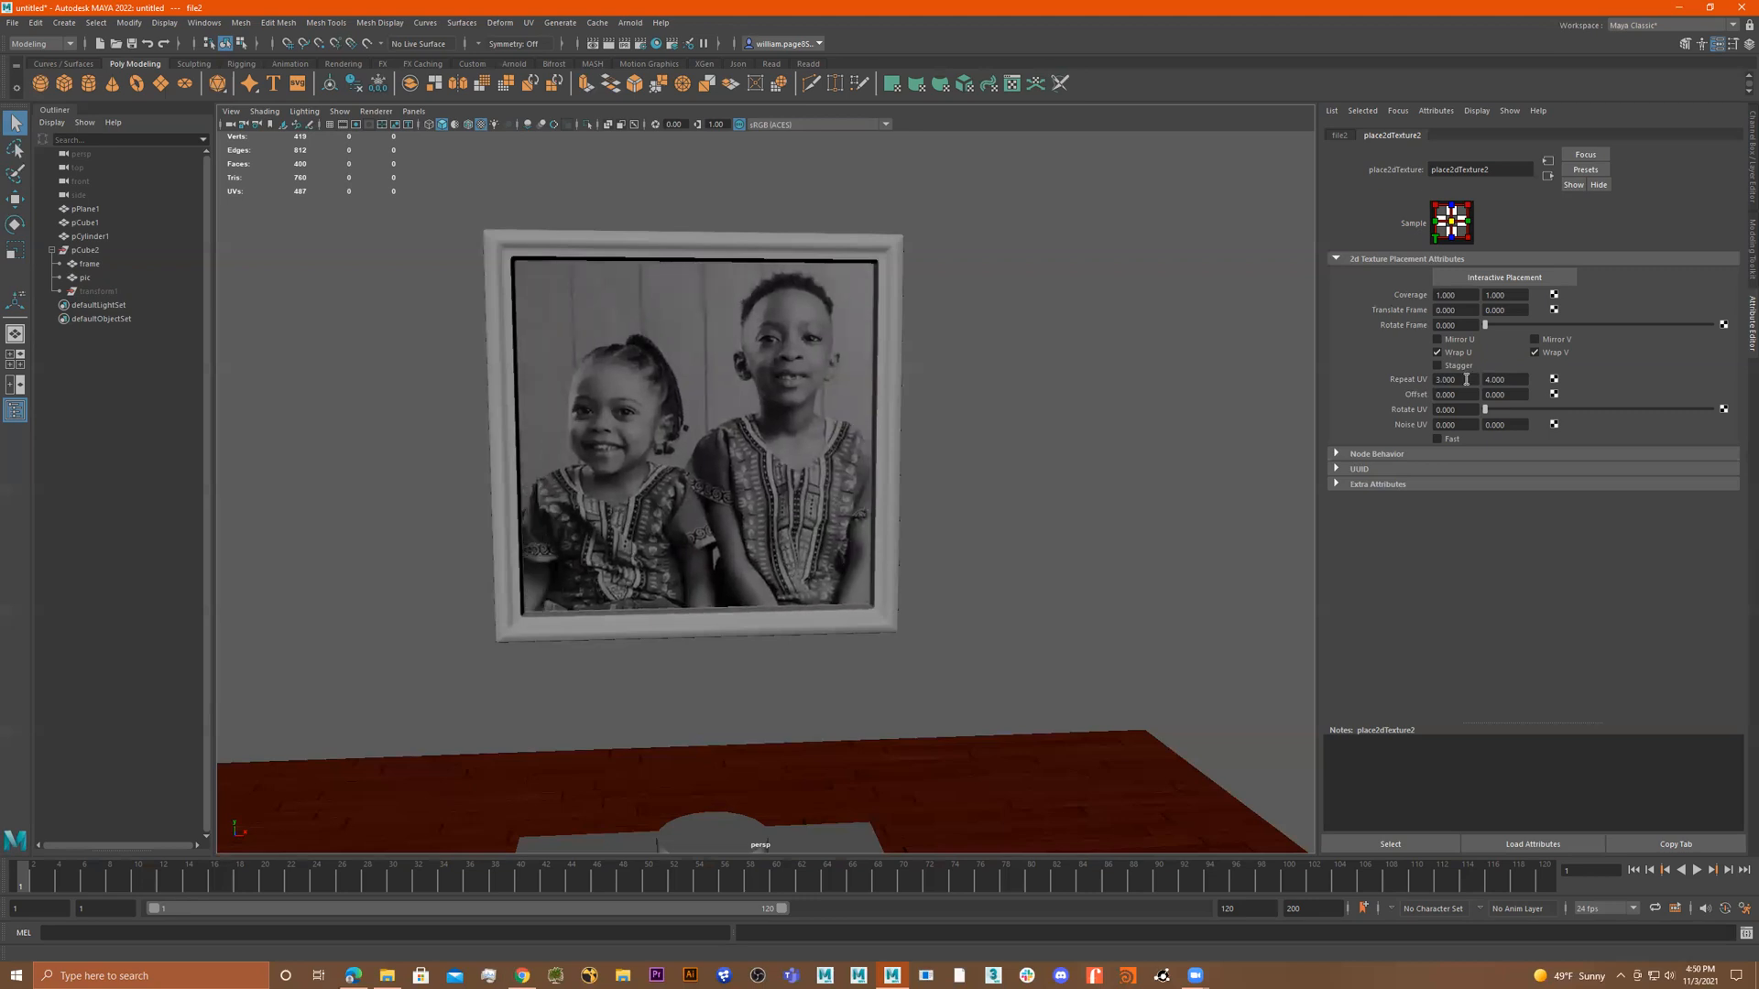
Examine the photo panel and its surrounding frame from several angles, with the frame mesh selected.
alt+drag(1006, 356, 946, 360)
alt+right_drag(946, 361, 1004, 357)
alt+drag(1004, 357, 926, 326)
click(950, 324)
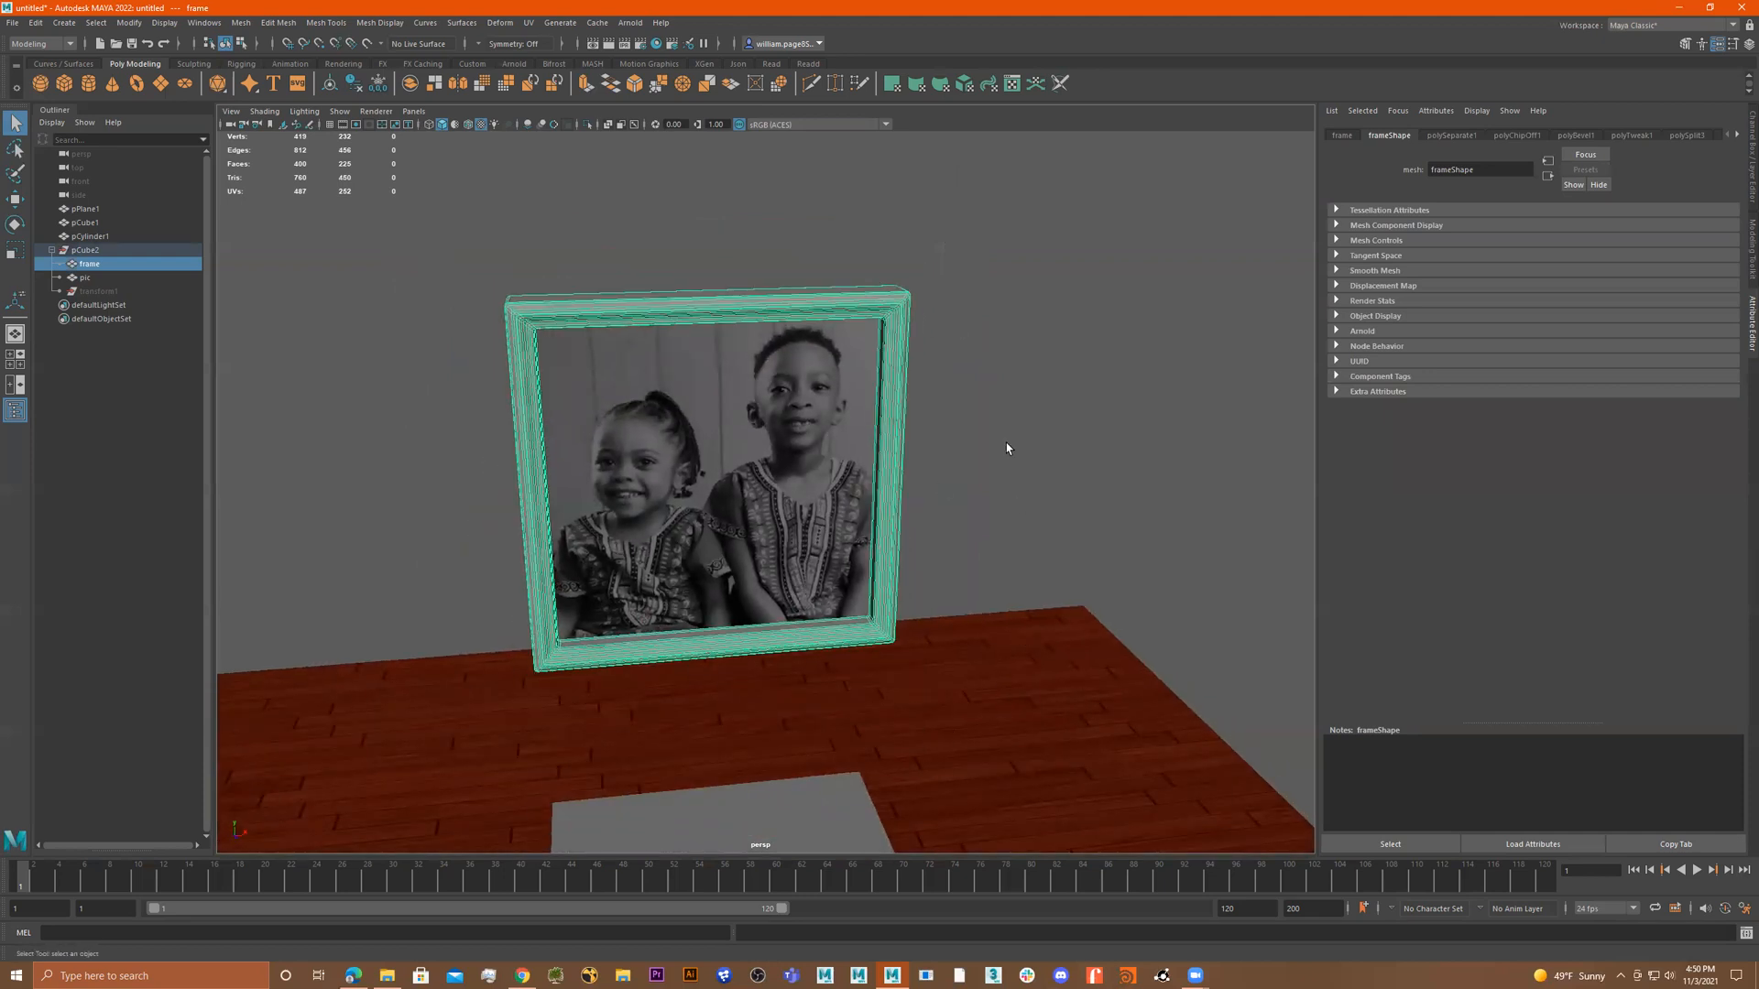
click(1066, 426)
alt+drag(1066, 426, 871, 404)
click(909, 354)
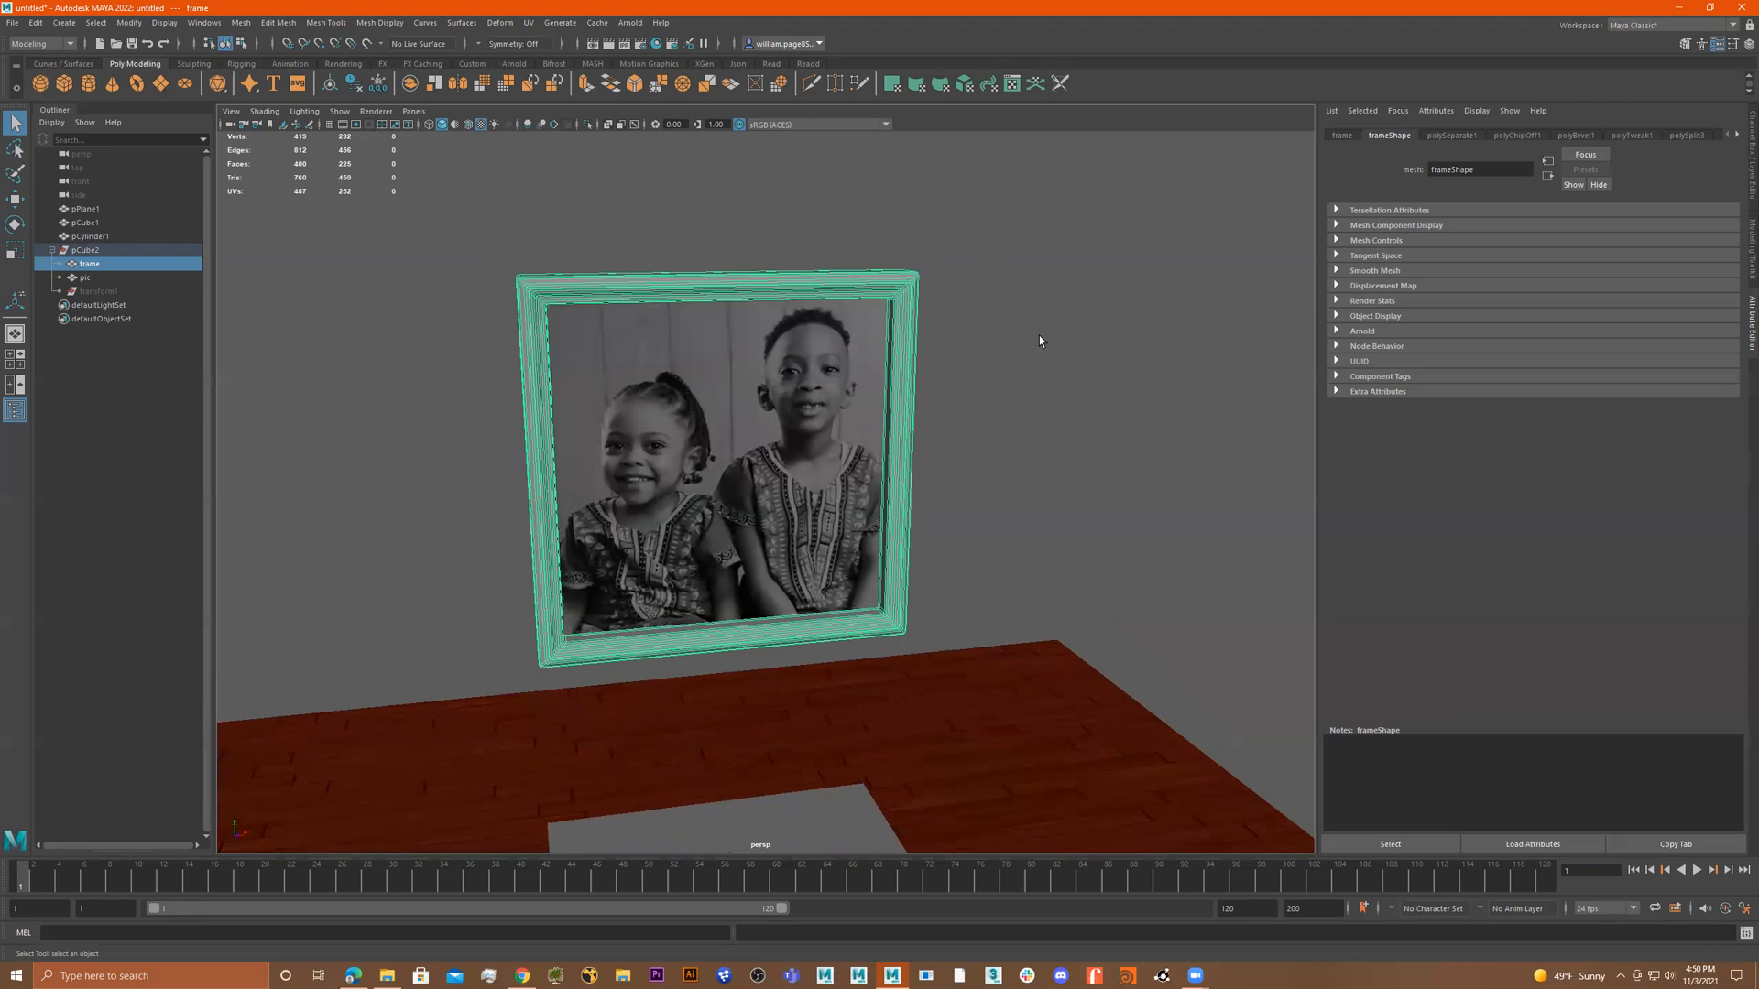
alt+drag(1000, 392, 1011, 409)
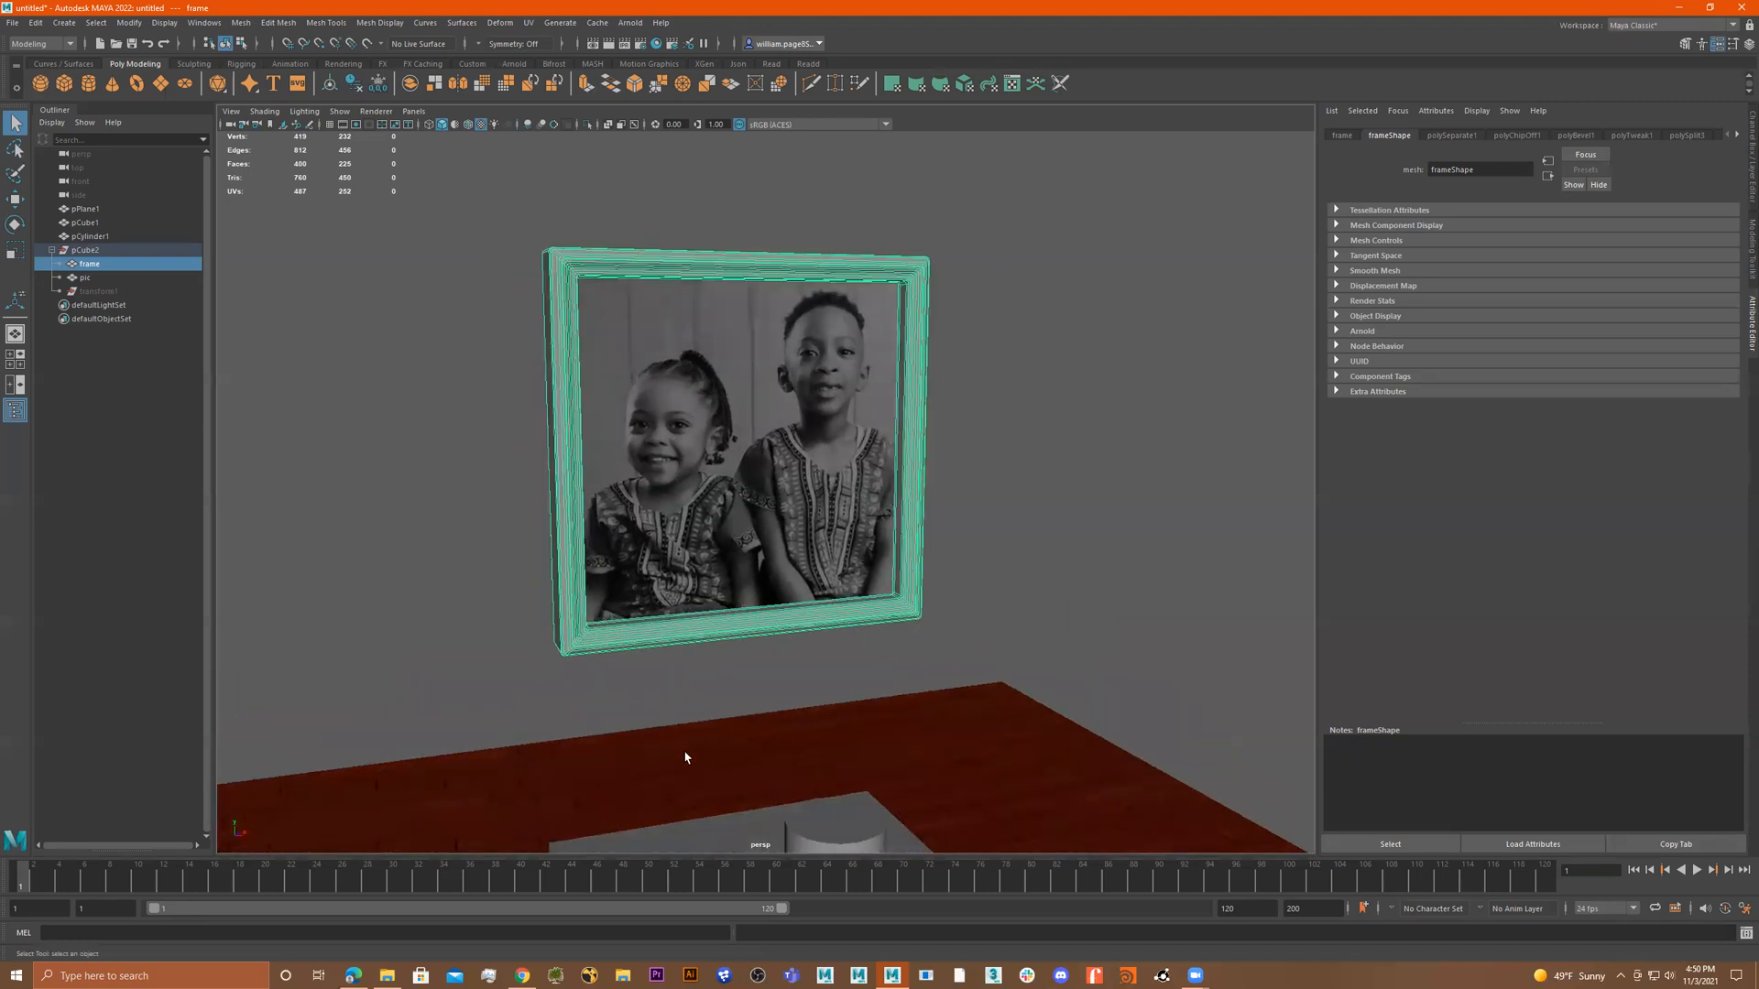
Switch to the web browser, search Bing in a new tab for "picture frame", and browse the image results.
click(353, 974)
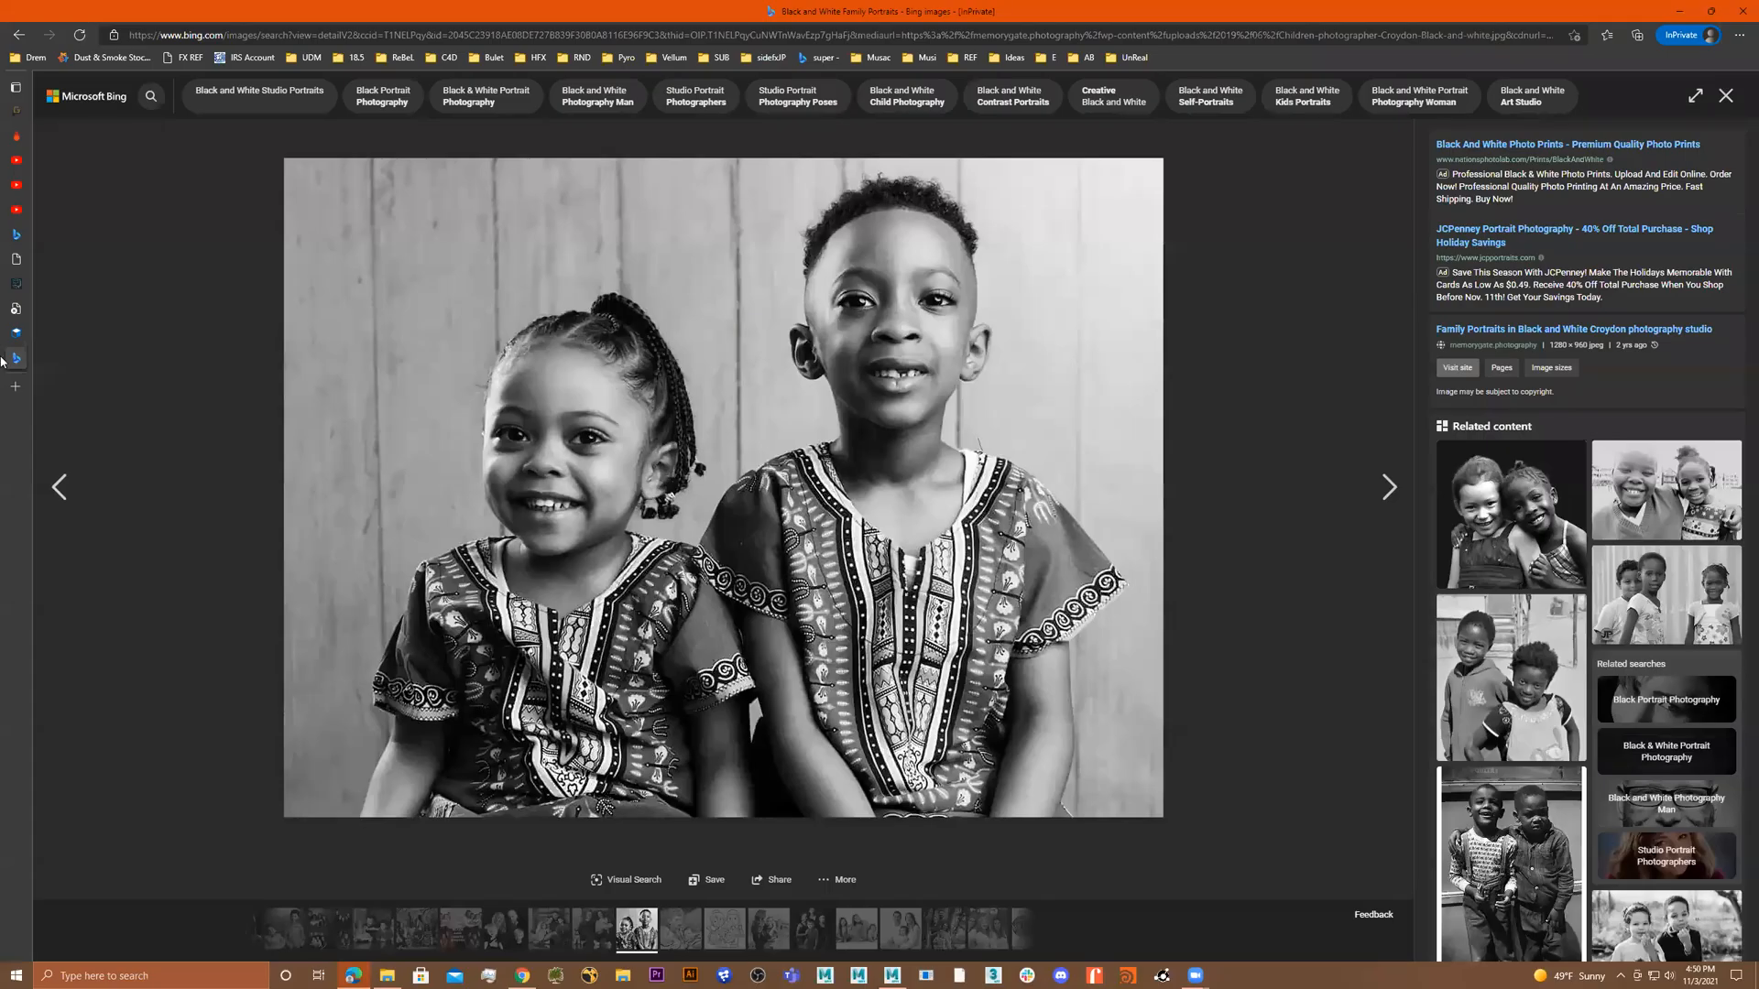
click(17, 387)
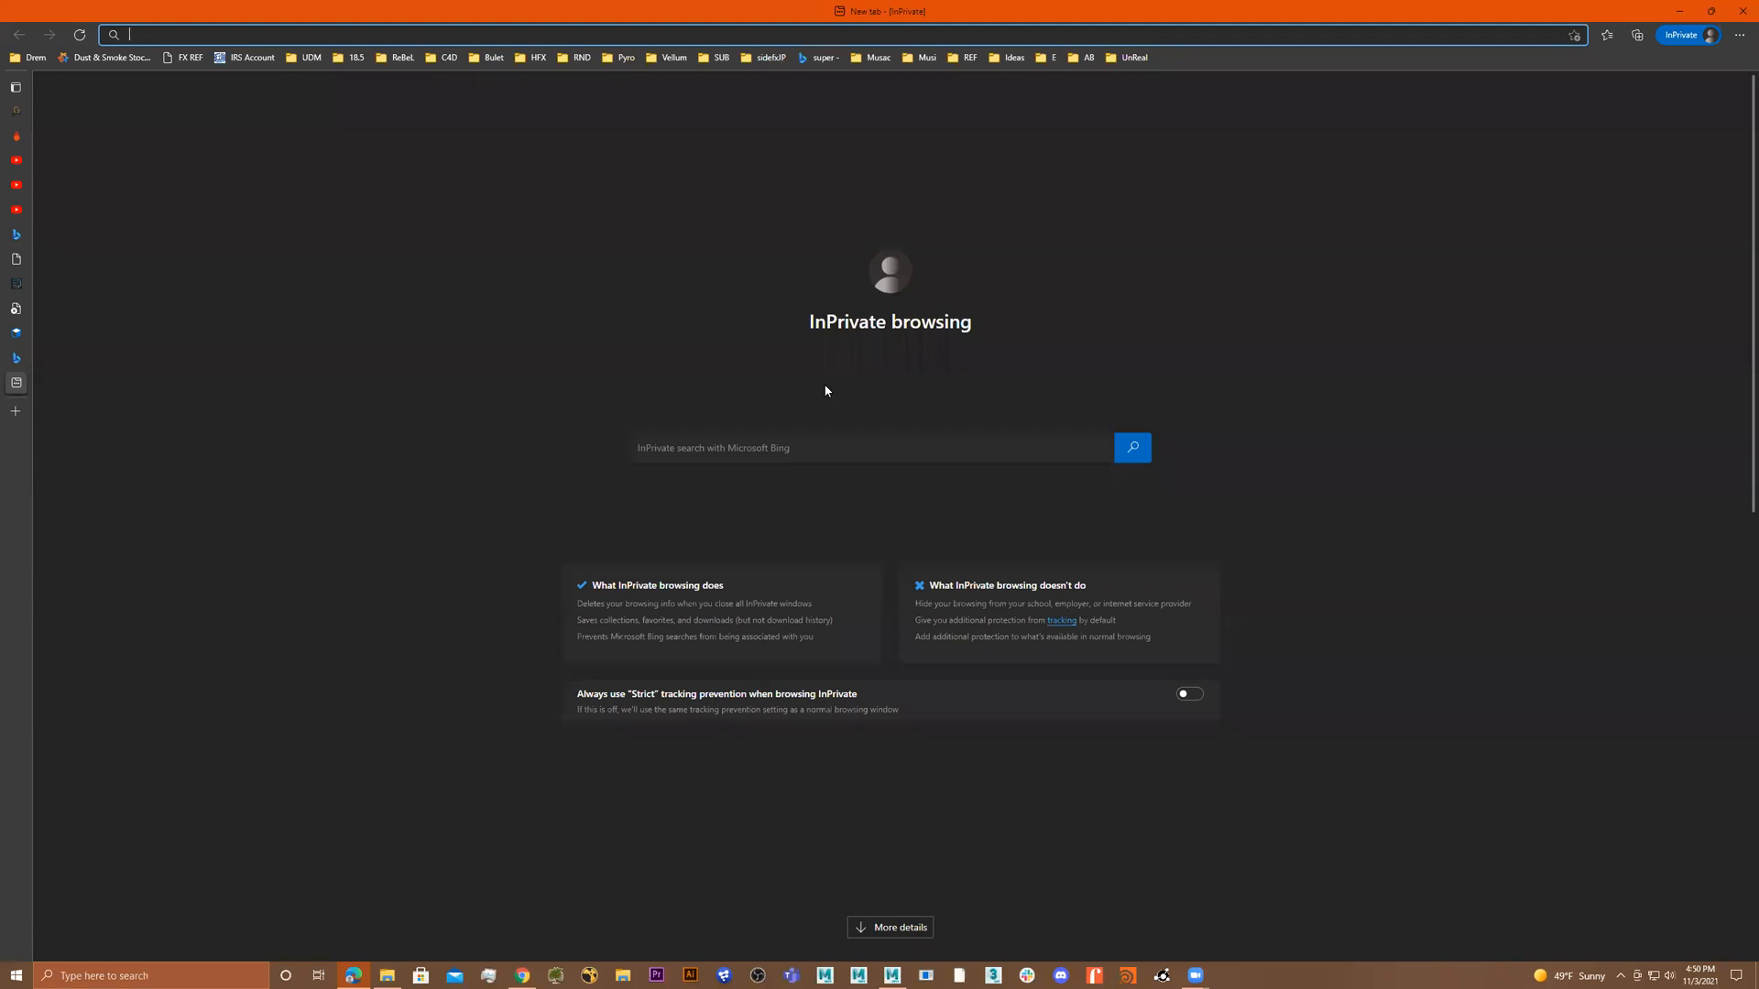
text(picture frame)
key(Return)
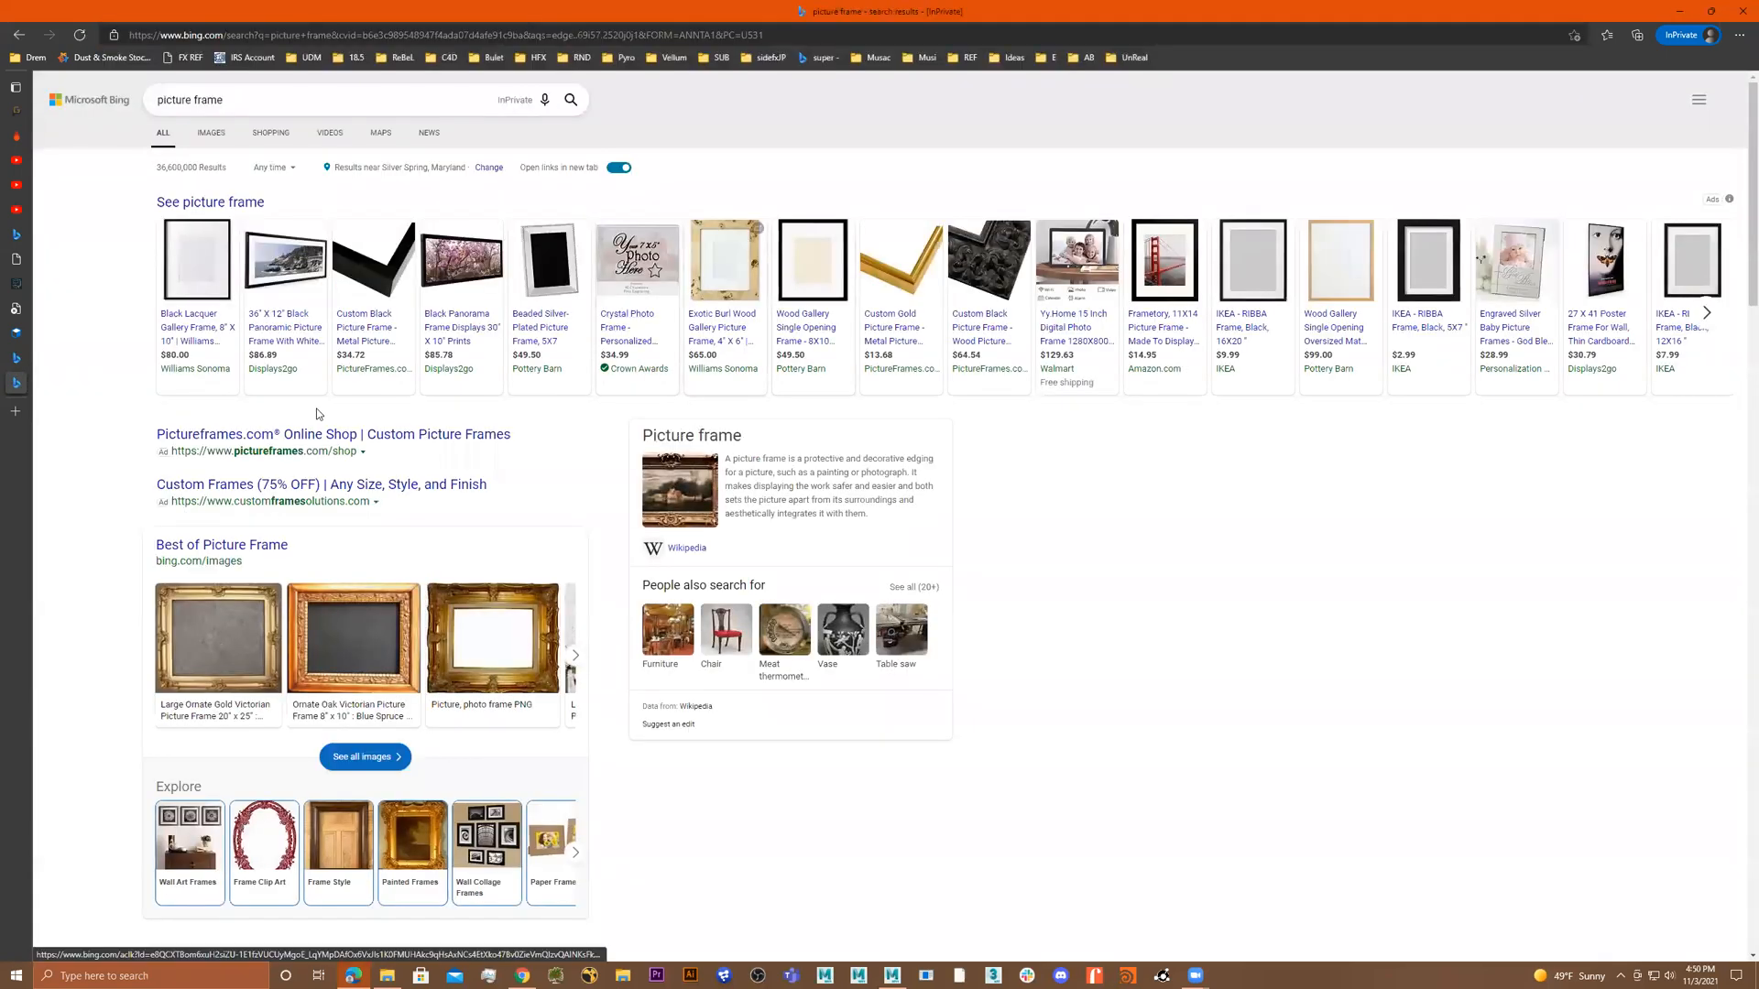
click(212, 133)
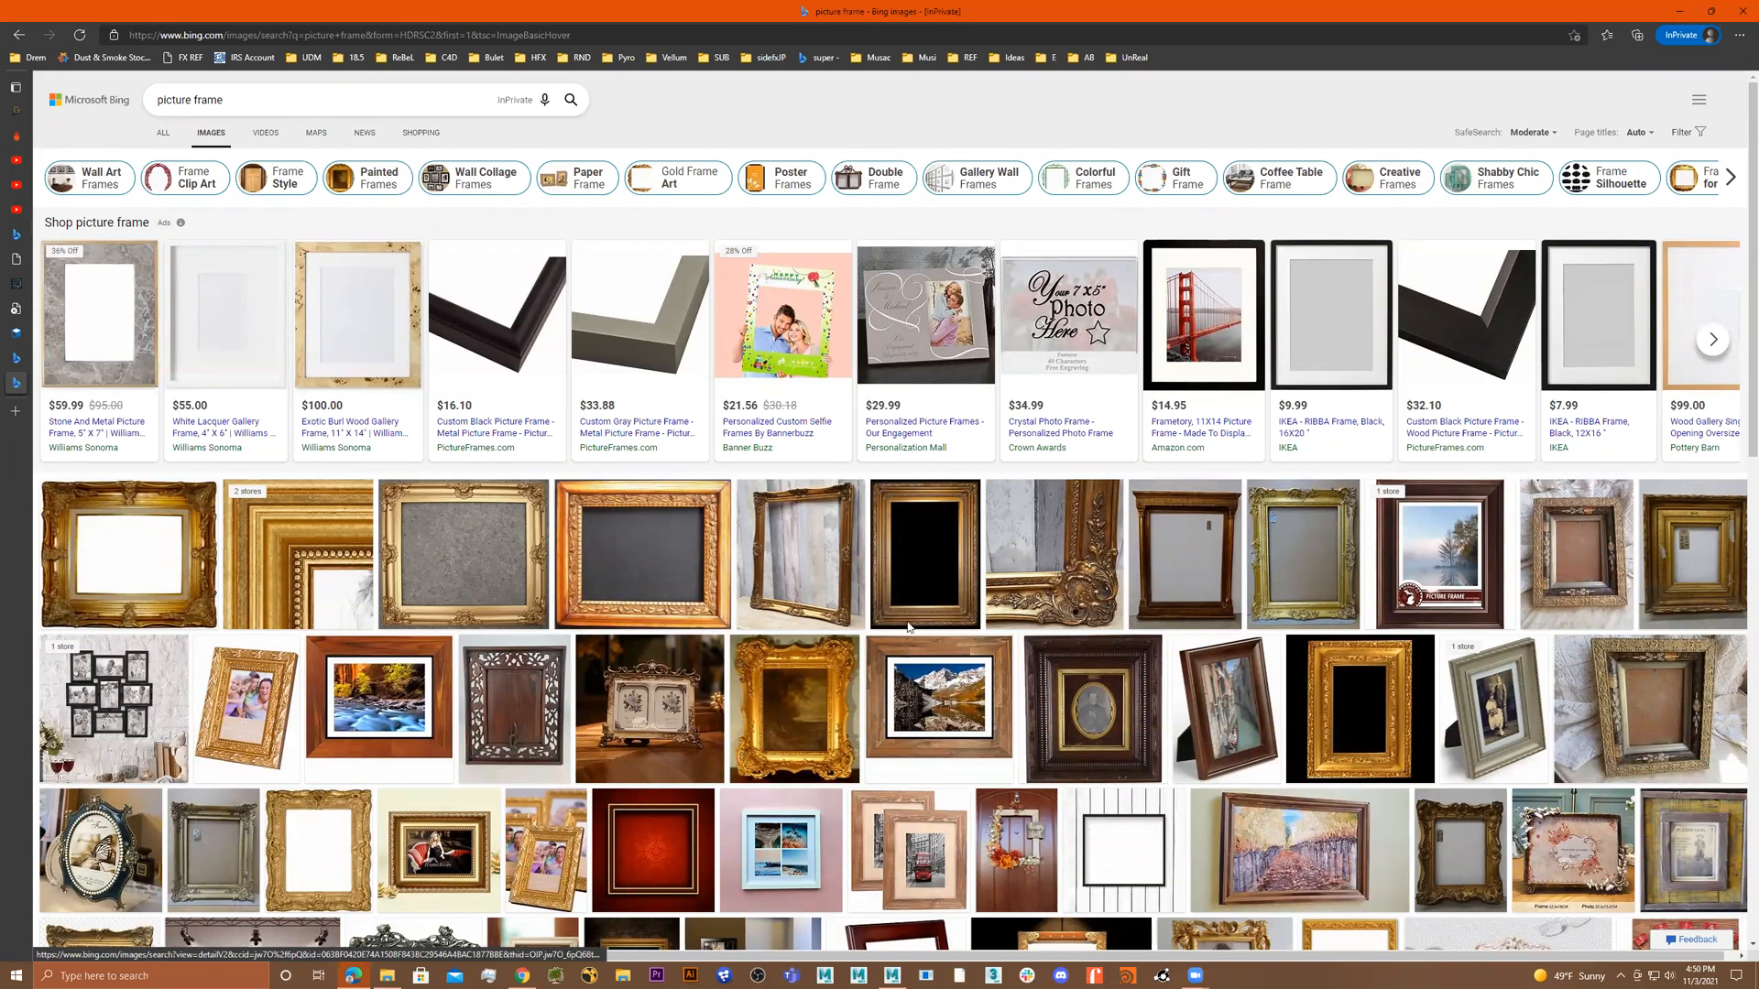
scroll(1022, 615, down, 8)
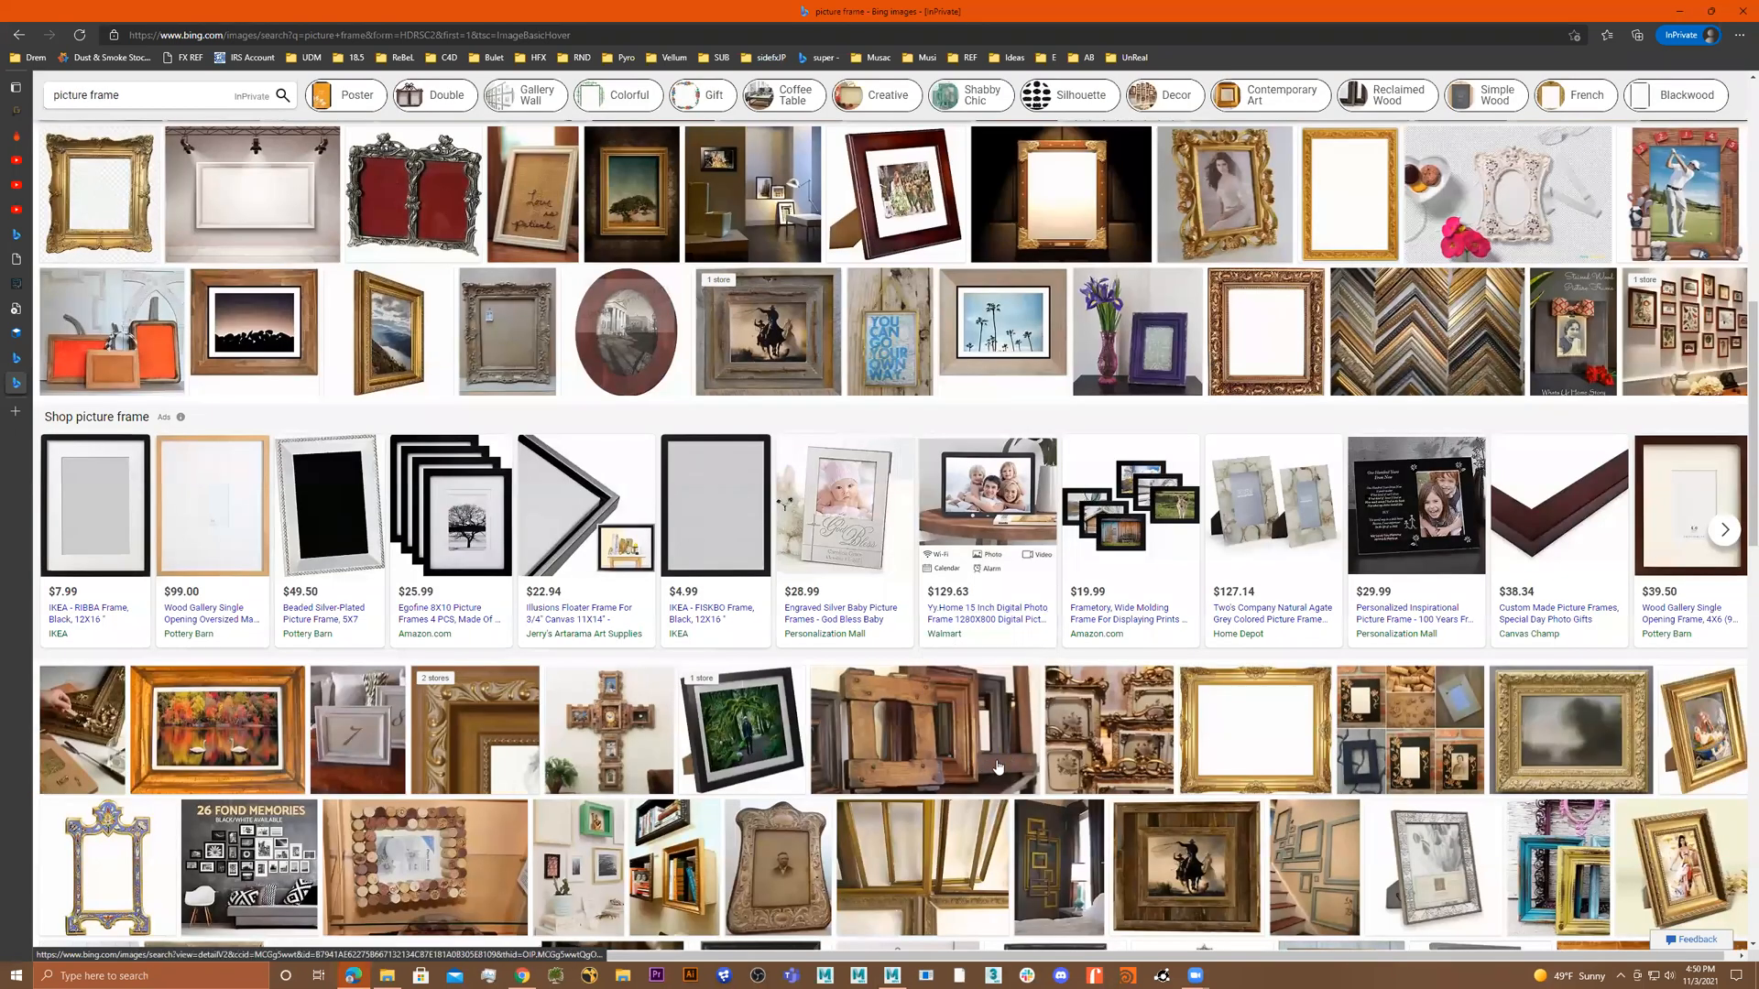
Refine the image search to "picture frame wood" and open the brown wooden frame with a white mat.
click(188, 95)
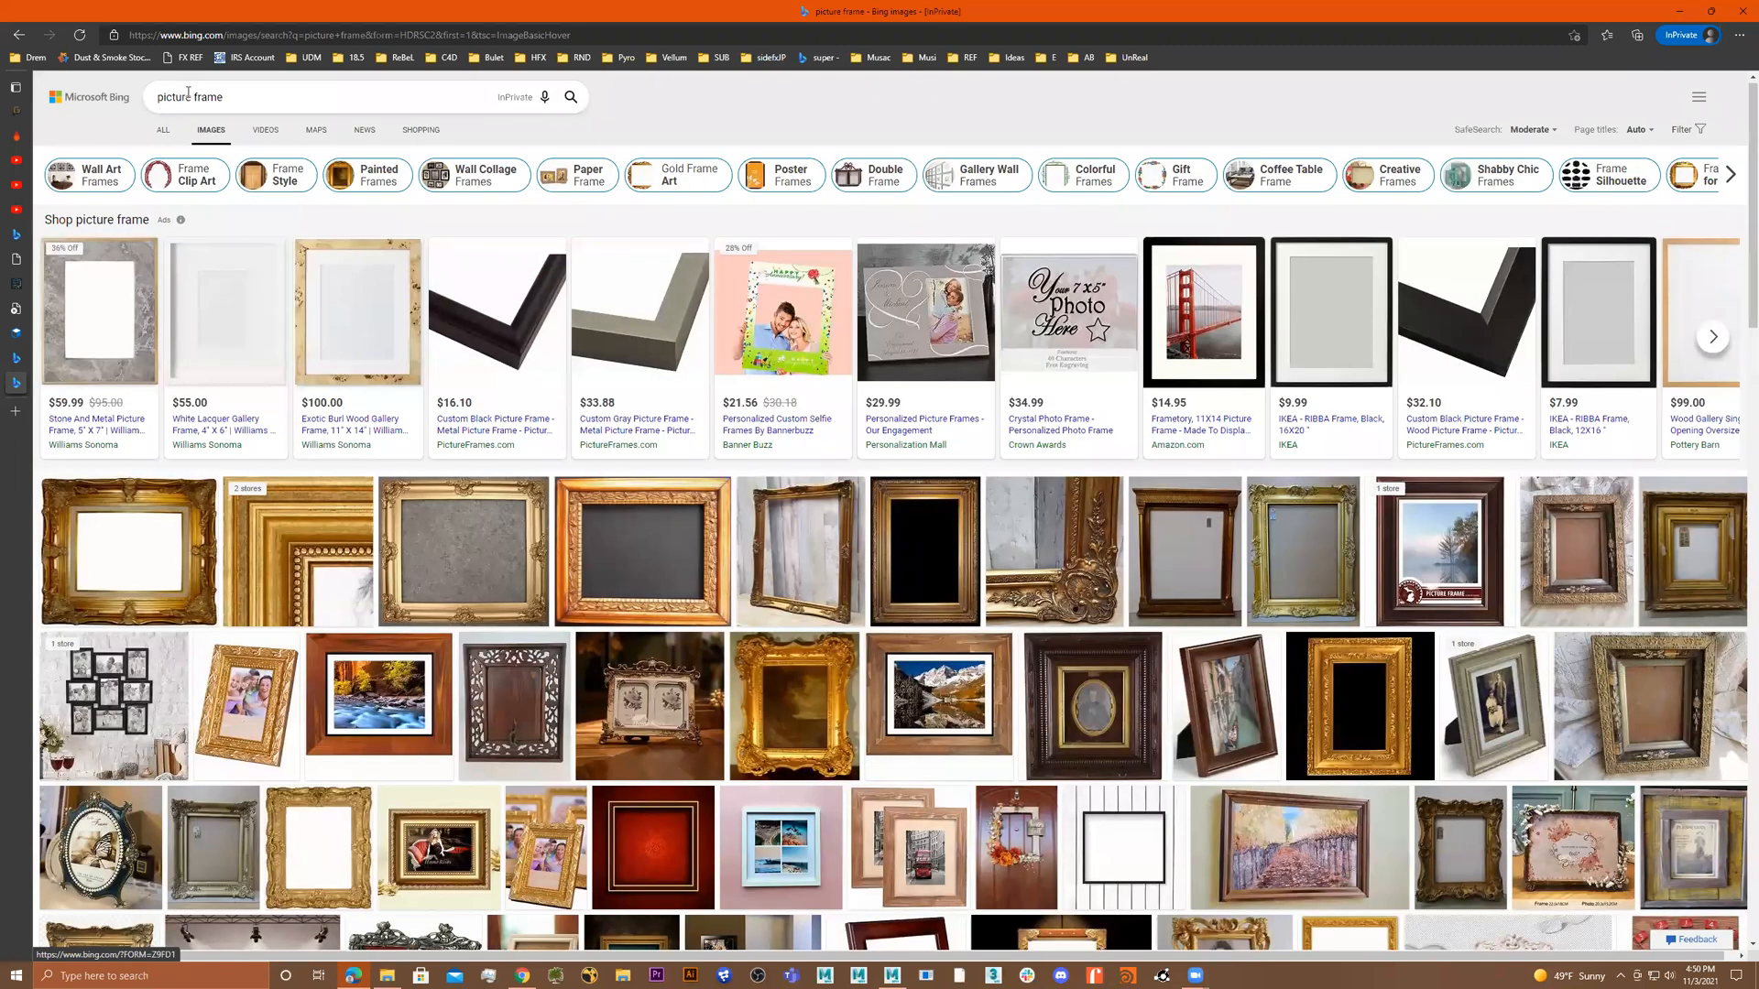
key(shift+End)
text(wood)
key(Return)
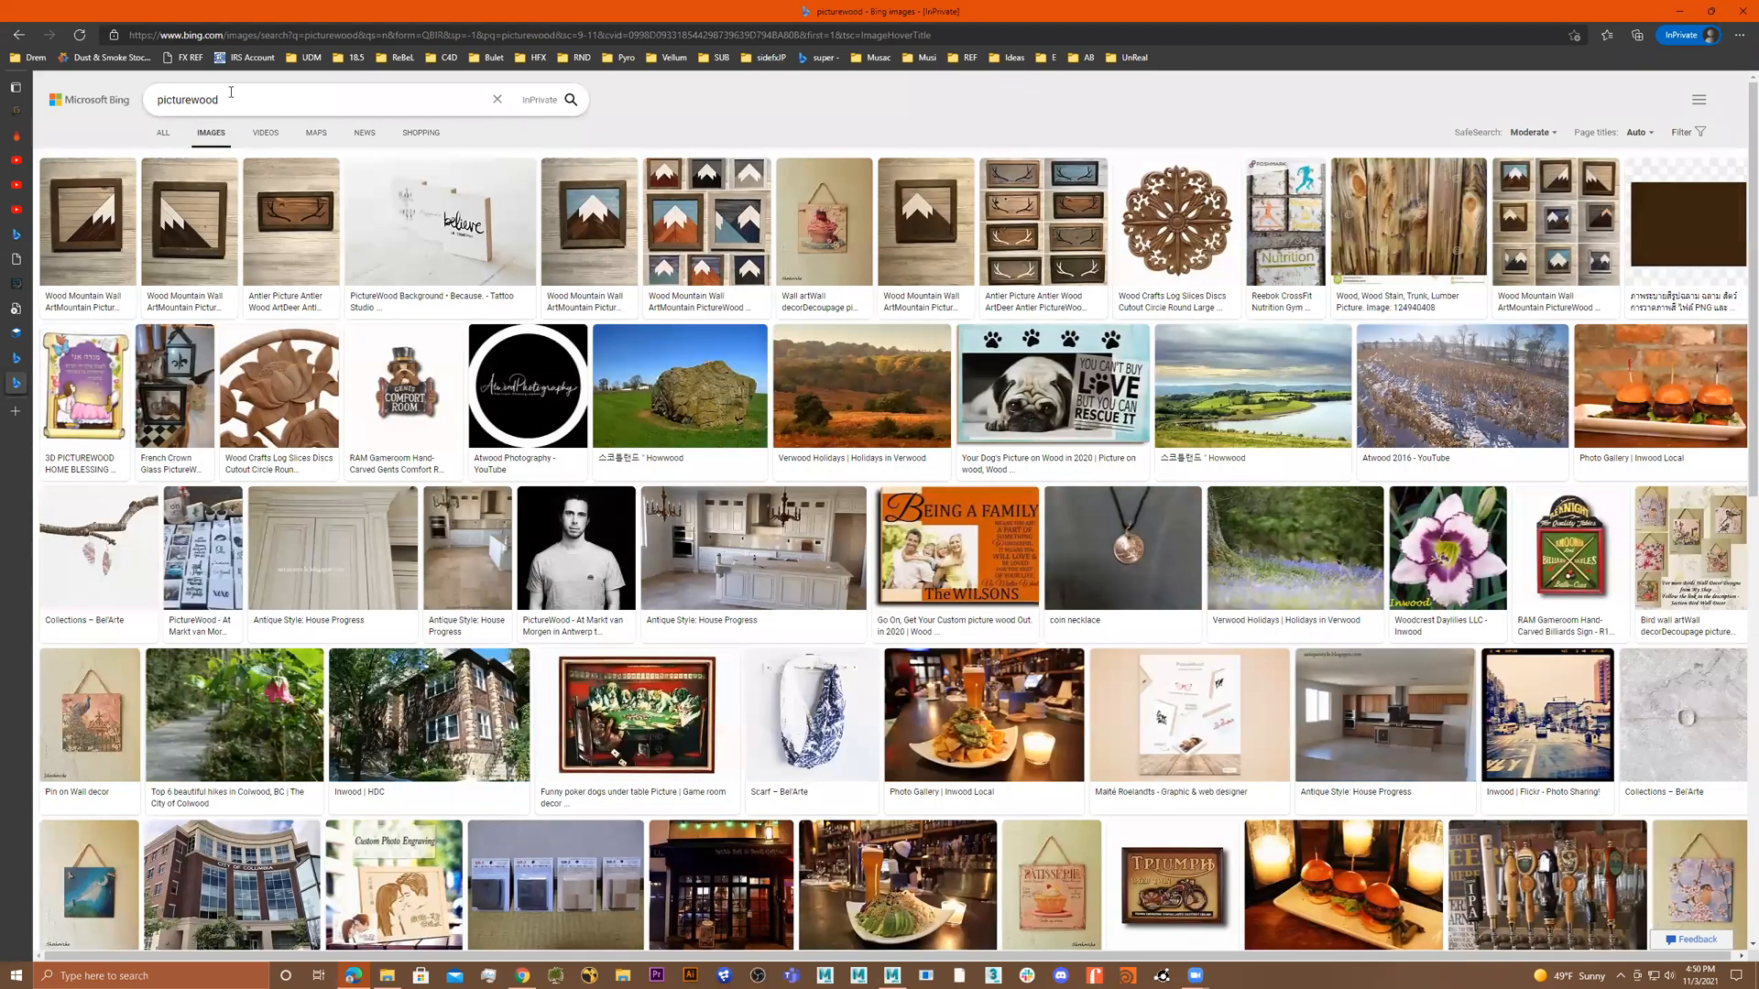
click(231, 92)
key(Left)
key(Left)
key(Left)
key(Left)
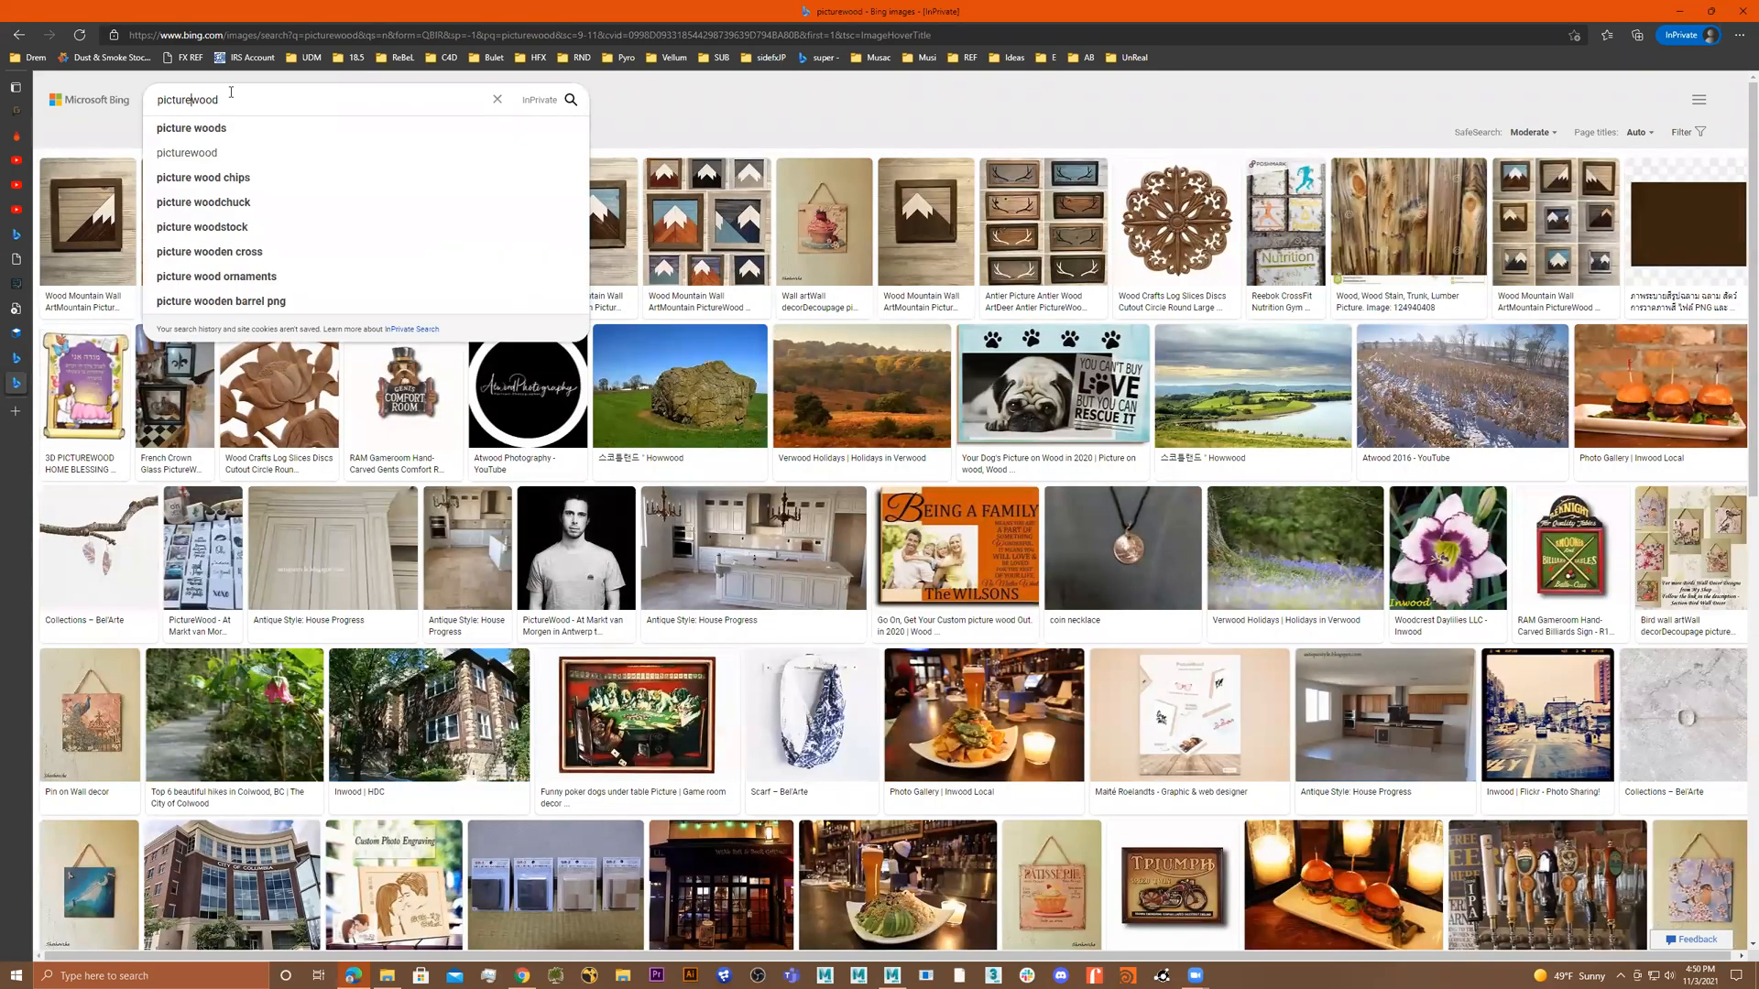
text(frame)
key(Return)
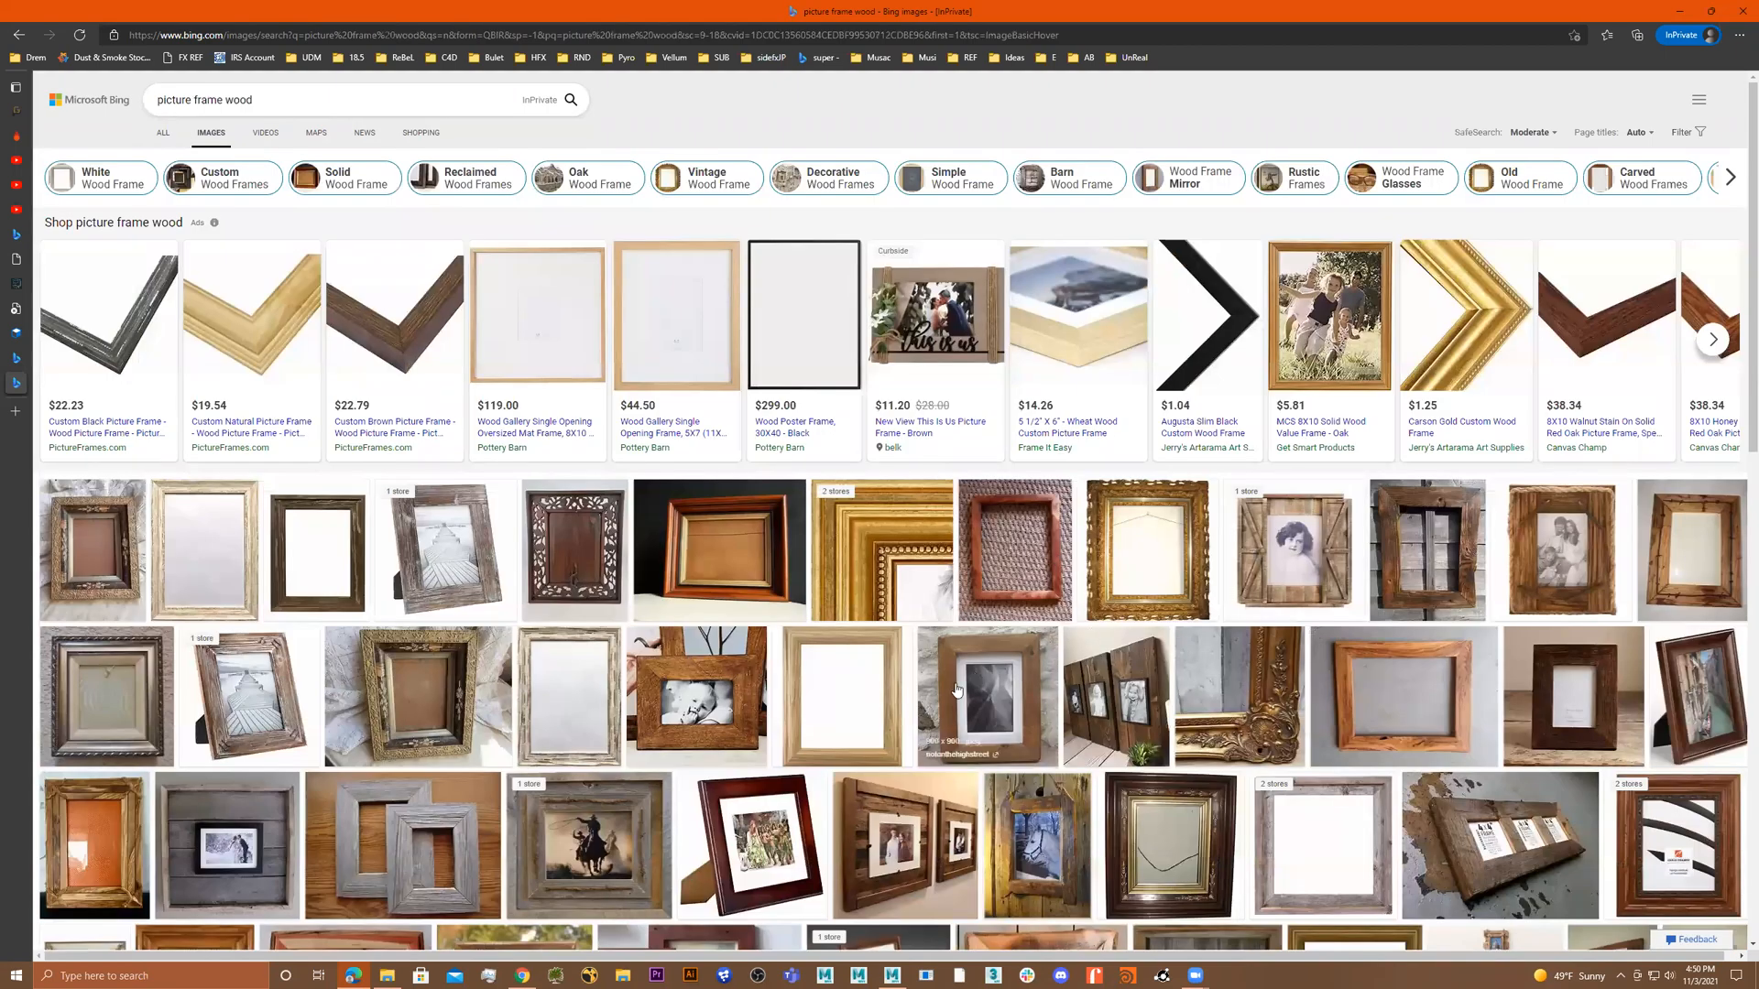
click(959, 683)
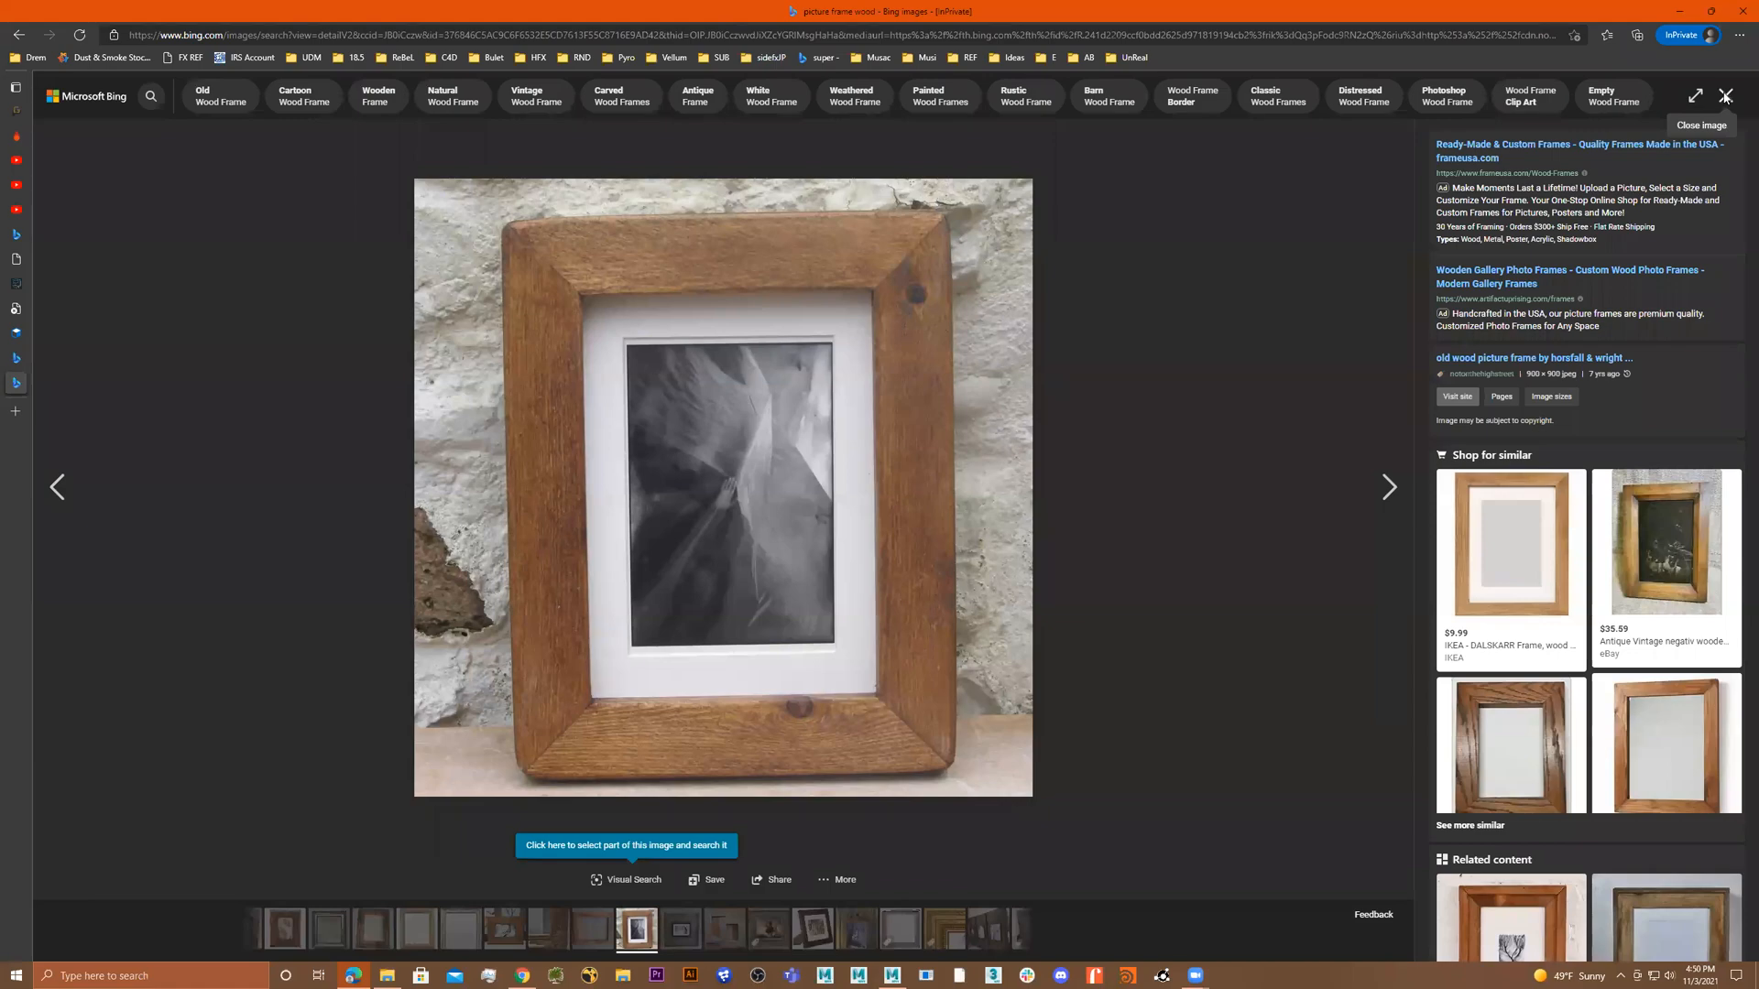
Switch back to Maya, duplicate the whole pCube2 framed-picture group, and move the copy to the right of the original.
key(alt+Tab)
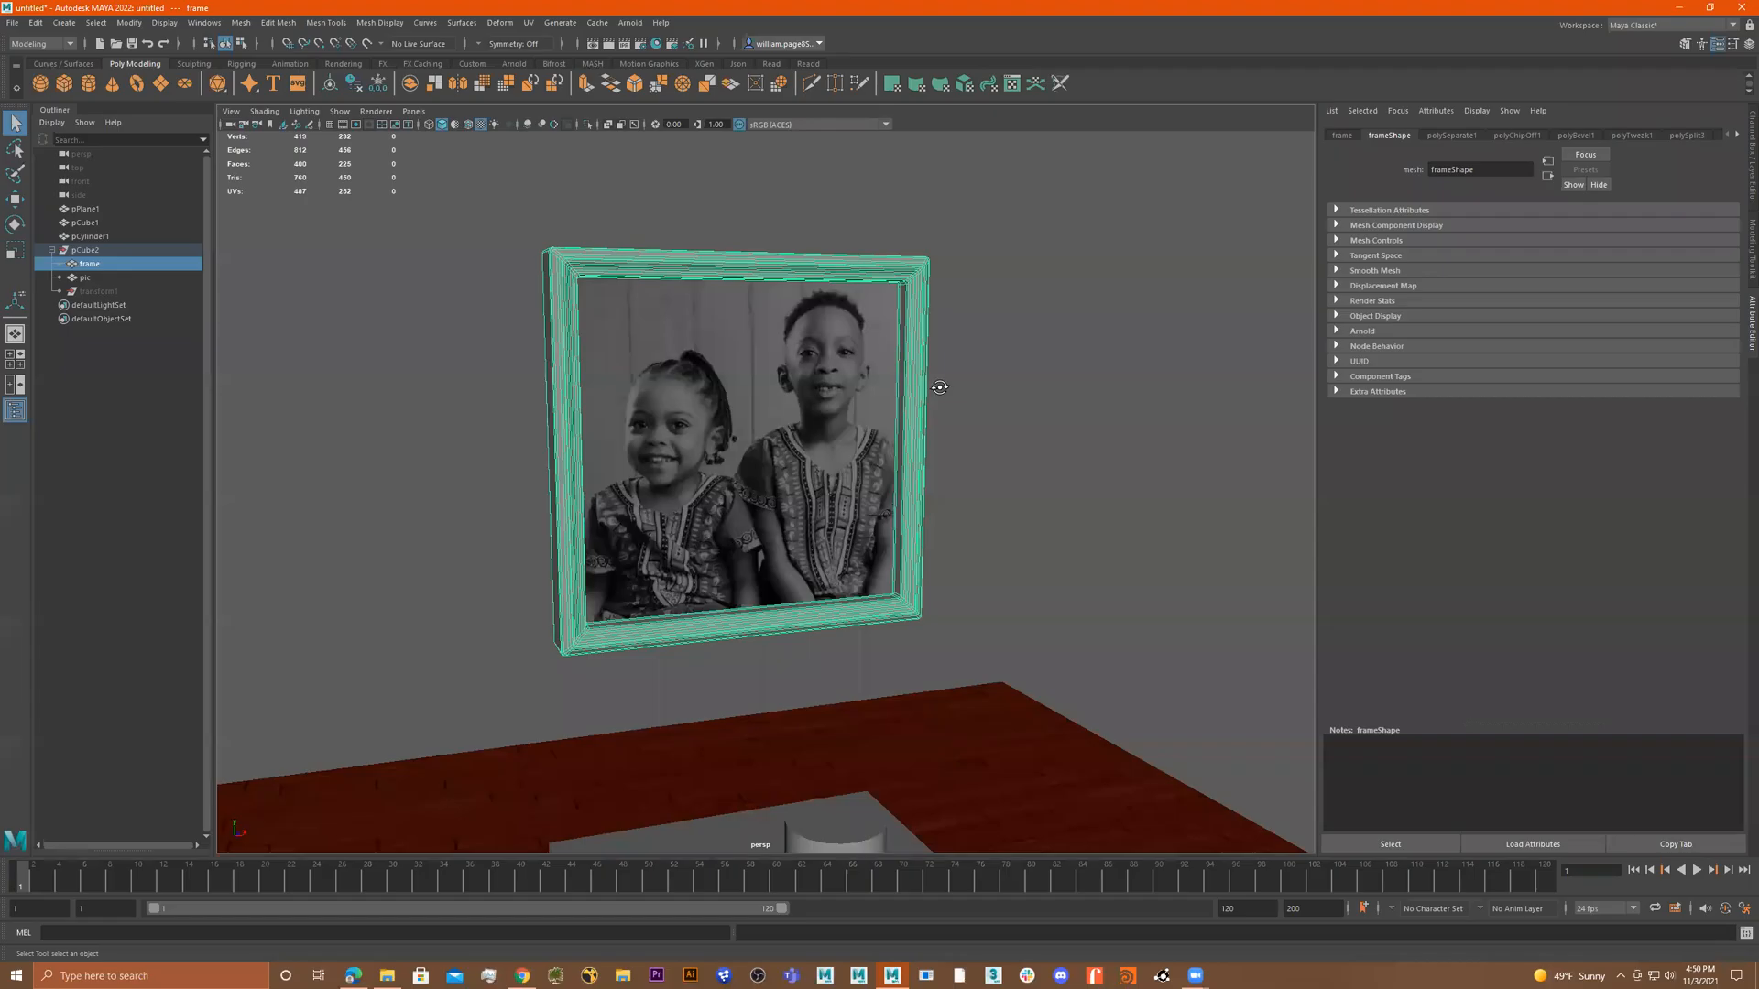
click(952, 387)
alt+drag(952, 387, 866, 380)
alt+drag(985, 220, 997, 215)
click(727, 369)
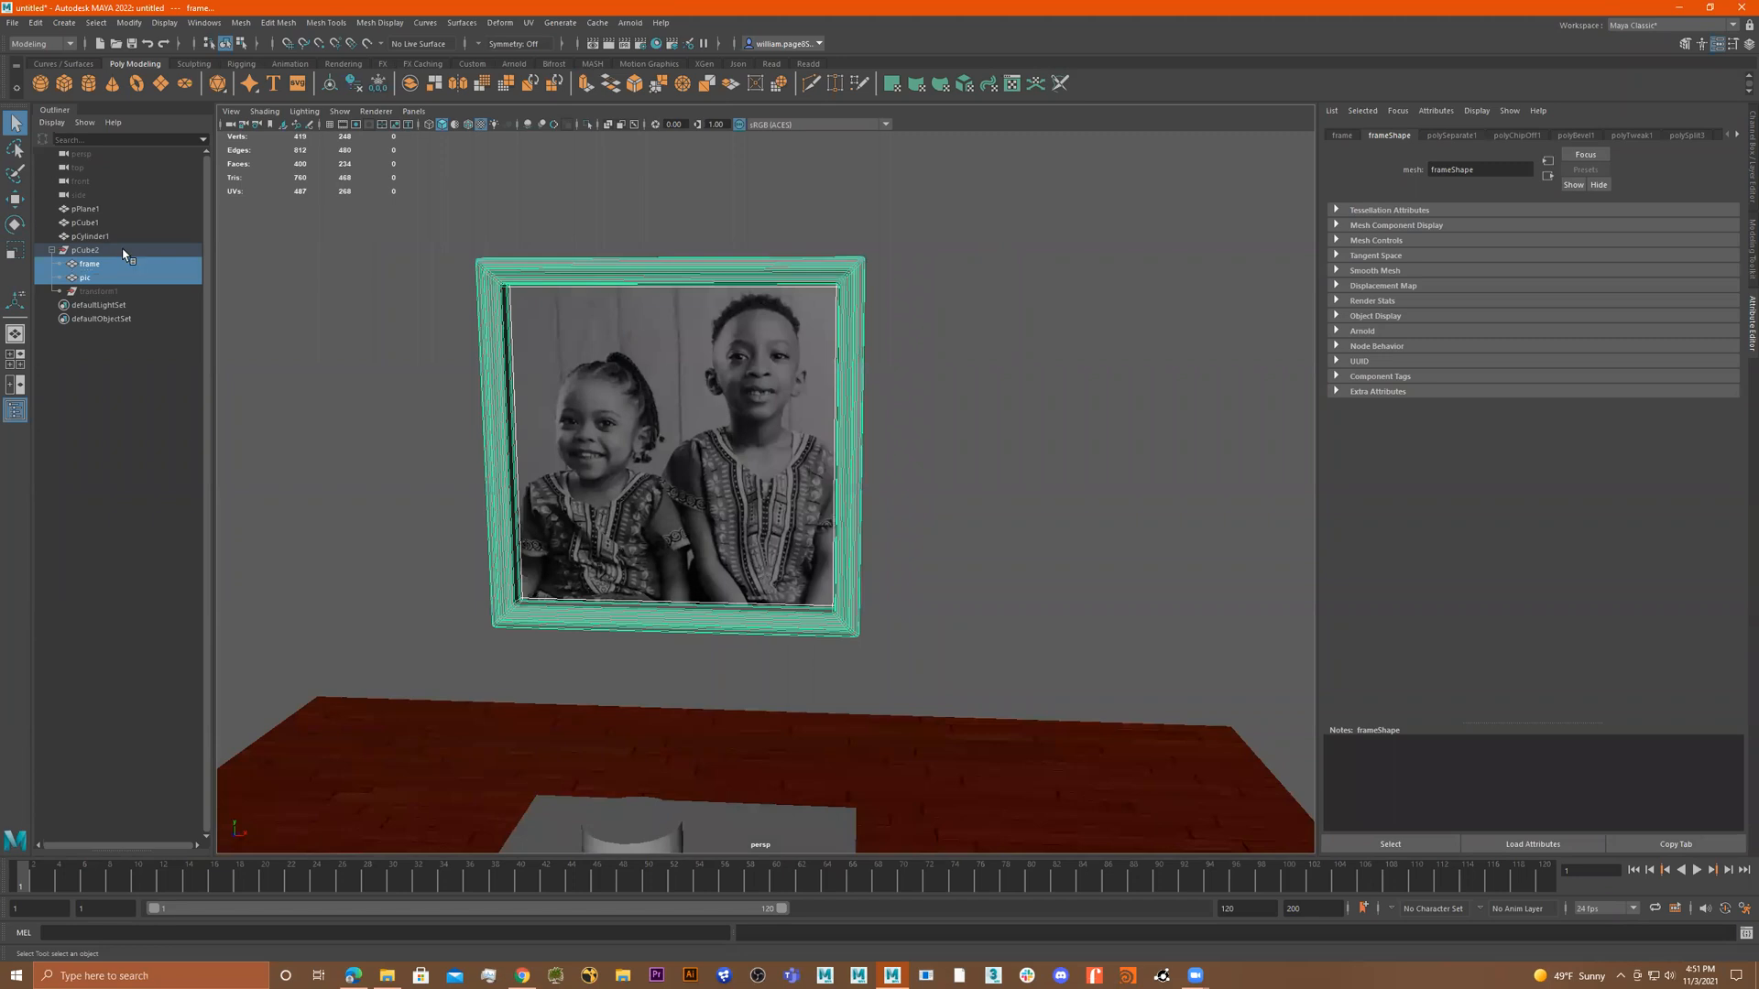
click(125, 252)
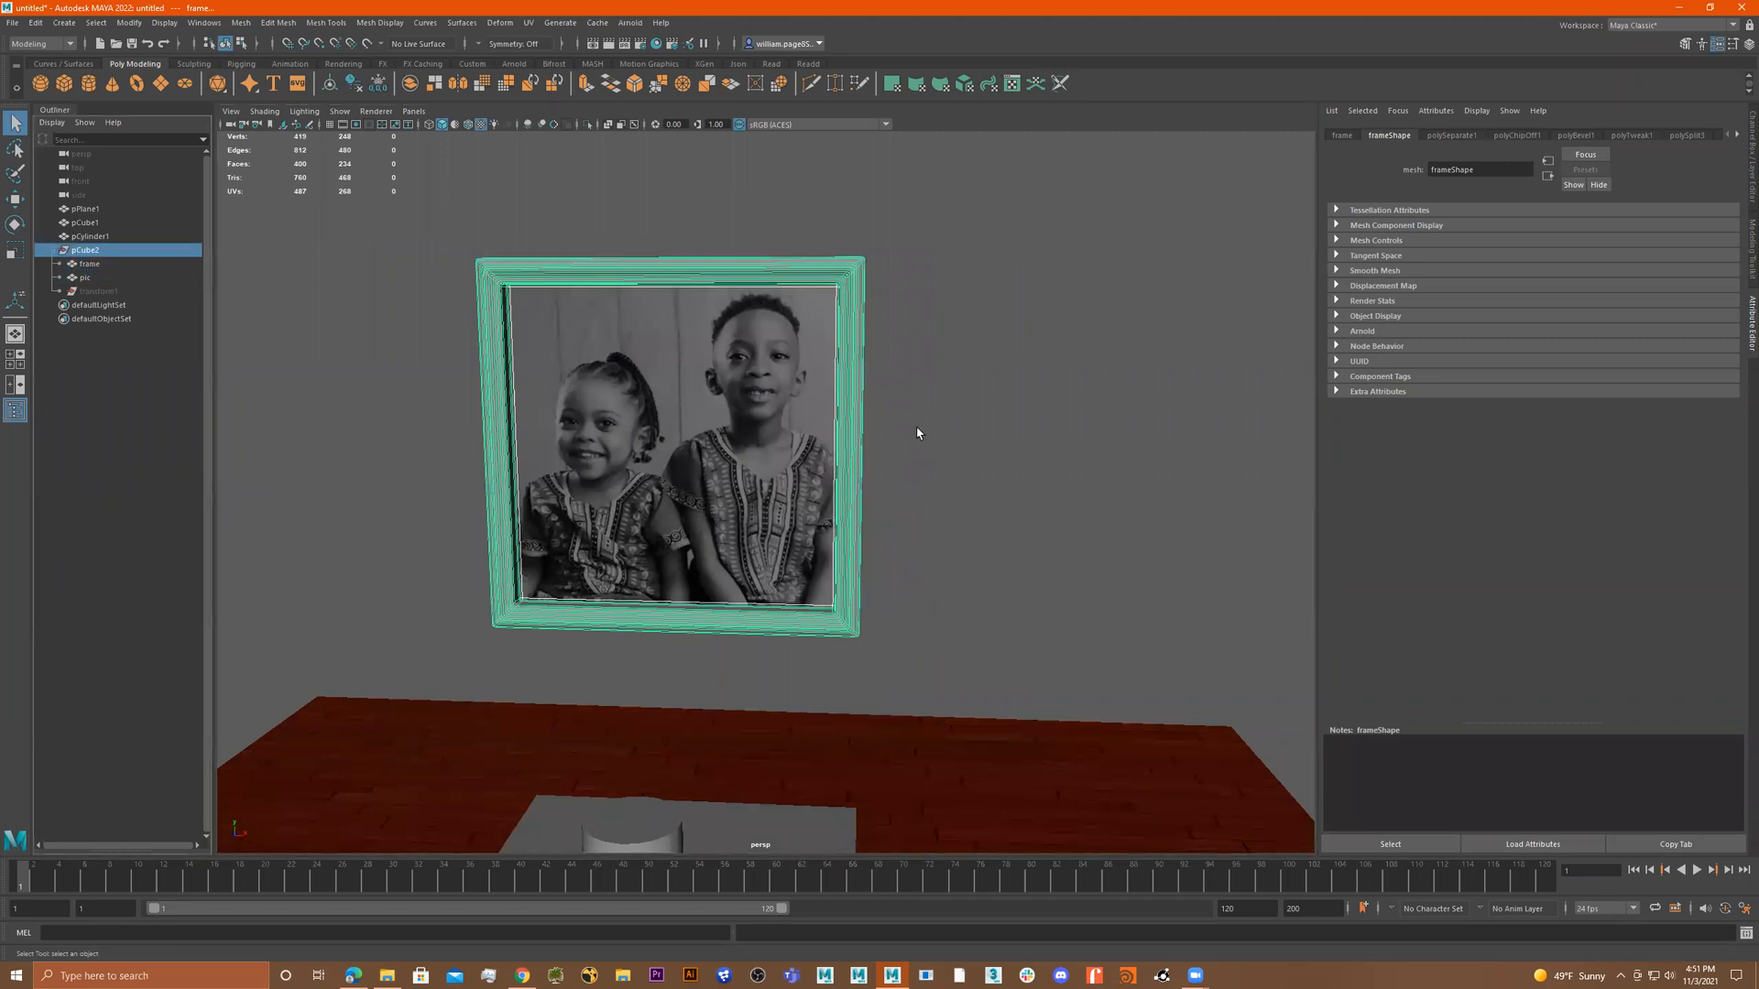
key(ctrl+d)
key(w)
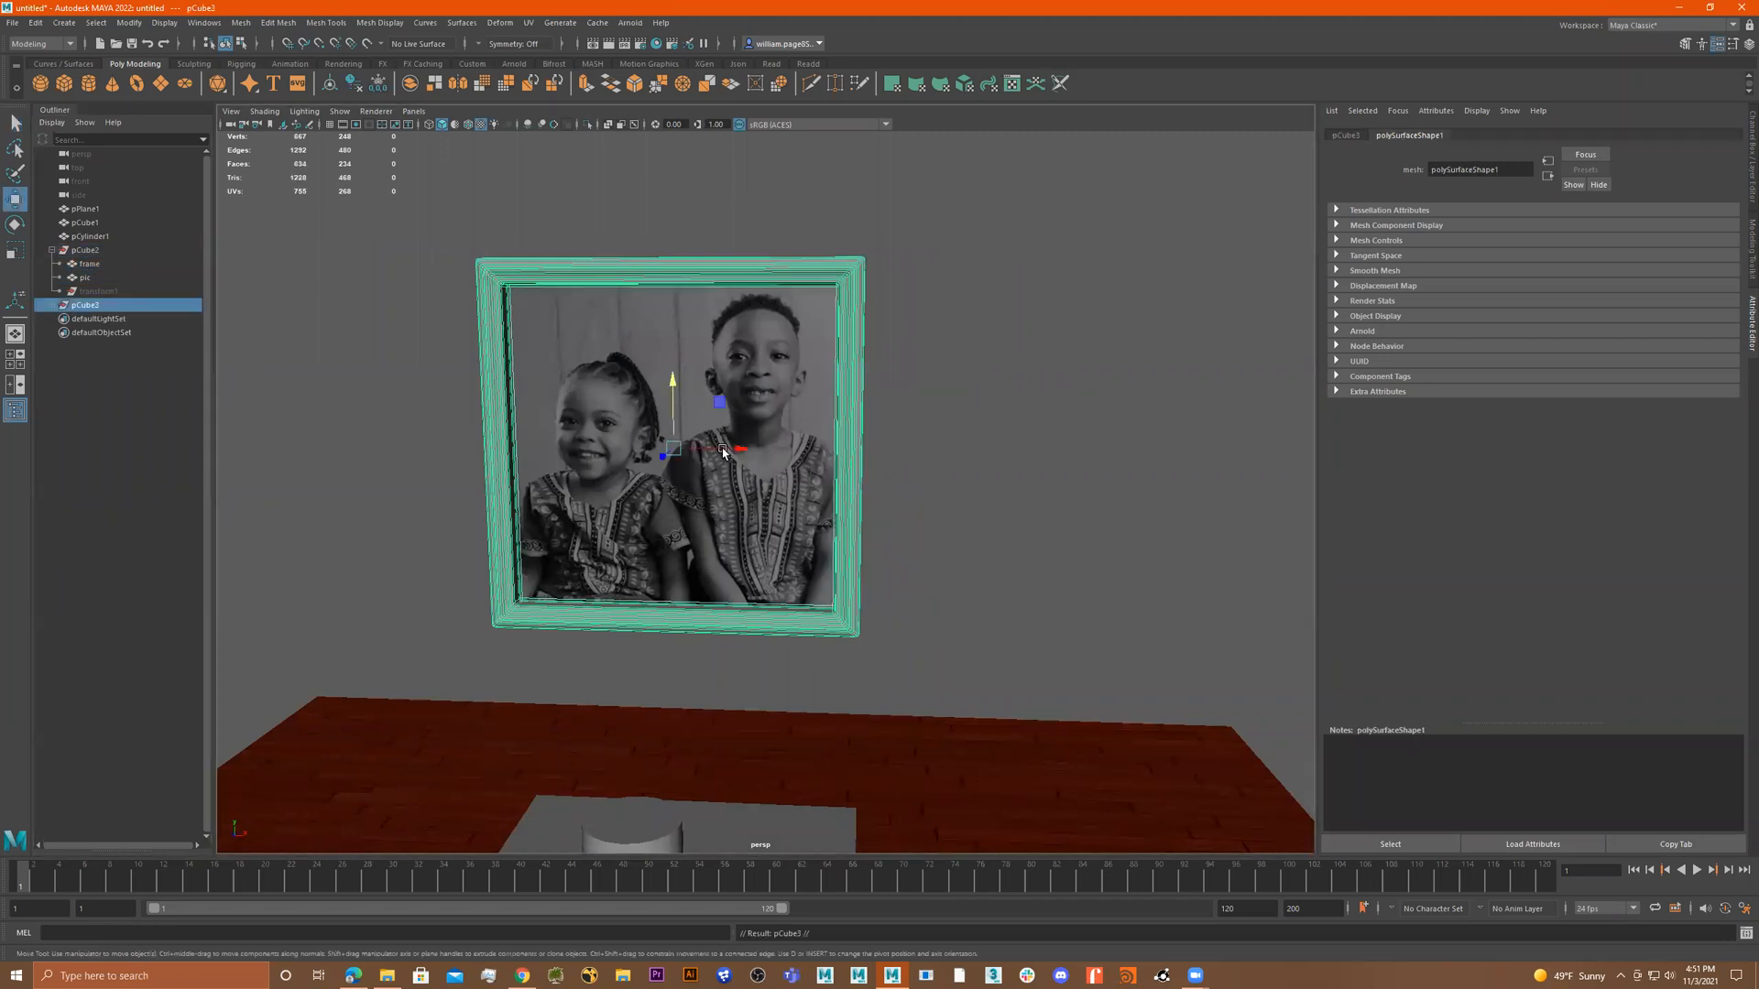
middle_drag(1259, 523, 1173, 513)
mouse_move(874, 493)
alt+mouse_down()
mouse_move(1079, 474)
mouse_move(883, 458)
alt+mouse_up()
click(1078, 476)
Assign the original picture's frame mesh a new aiStandardSurface material named gold_Frame.
alt+drag(844, 350, 806, 341)
click(839, 377)
right_drag(792, 341, 816, 605)
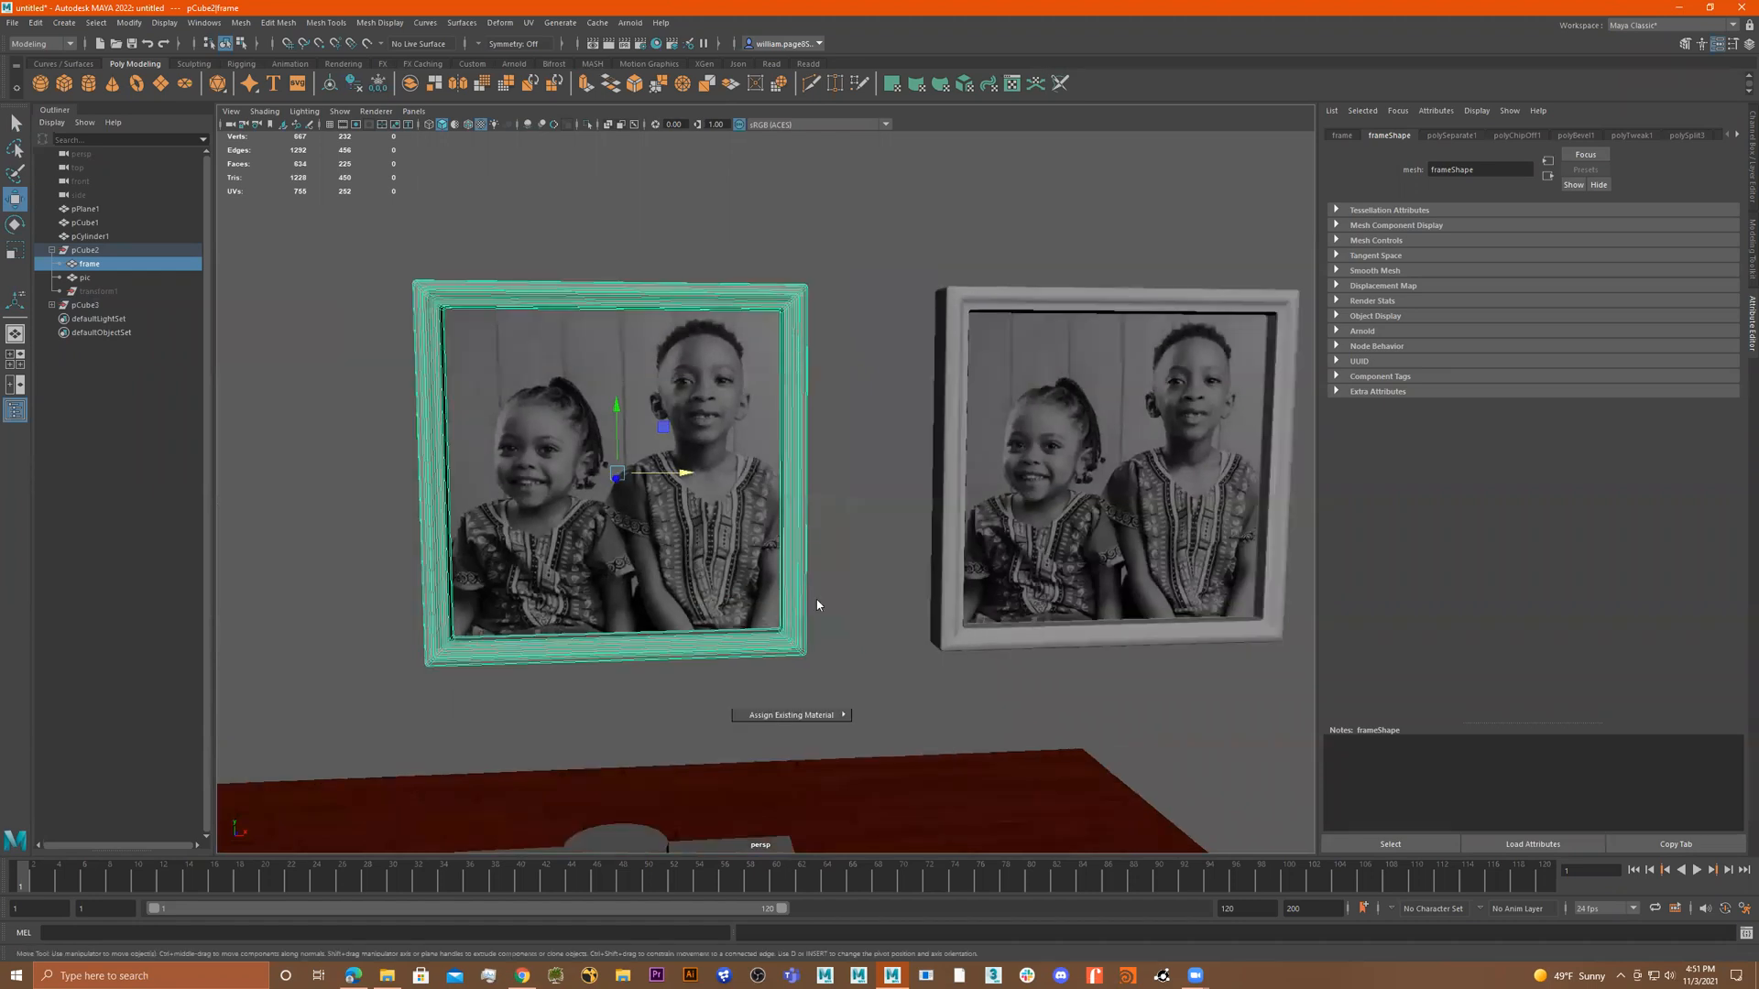
right_drag(806, 687, 839, 672)
right_drag(756, 585, 786, 687)
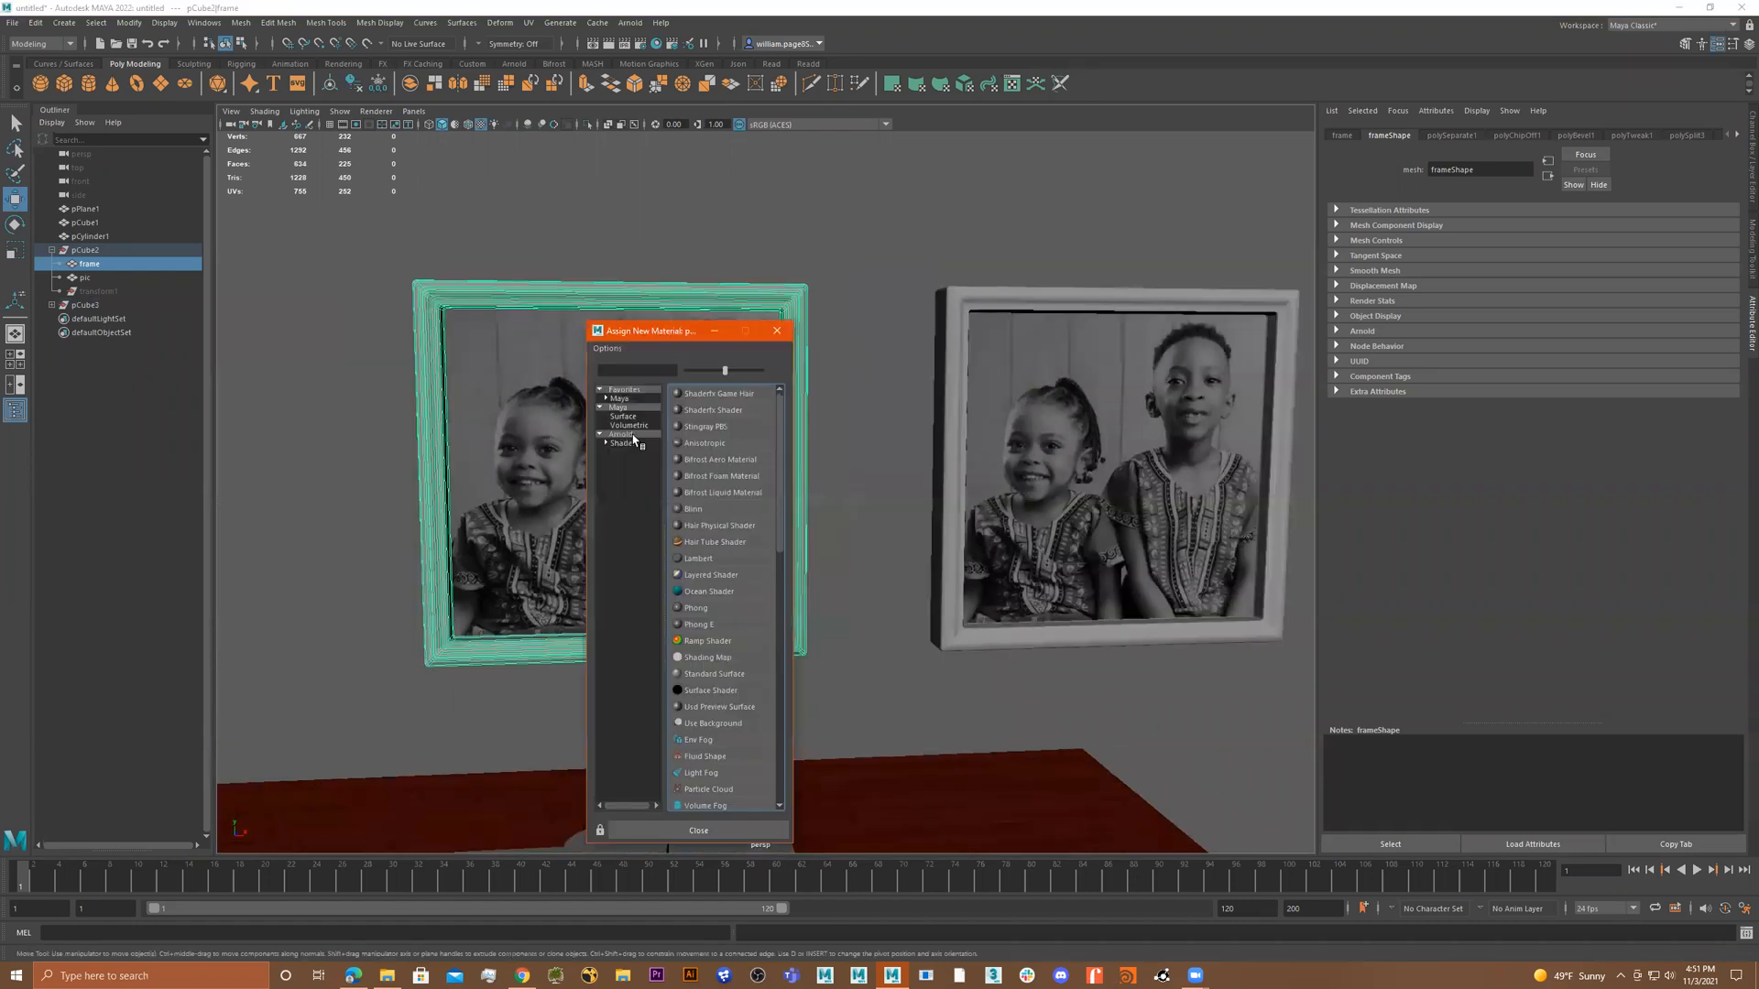
click(717, 624)
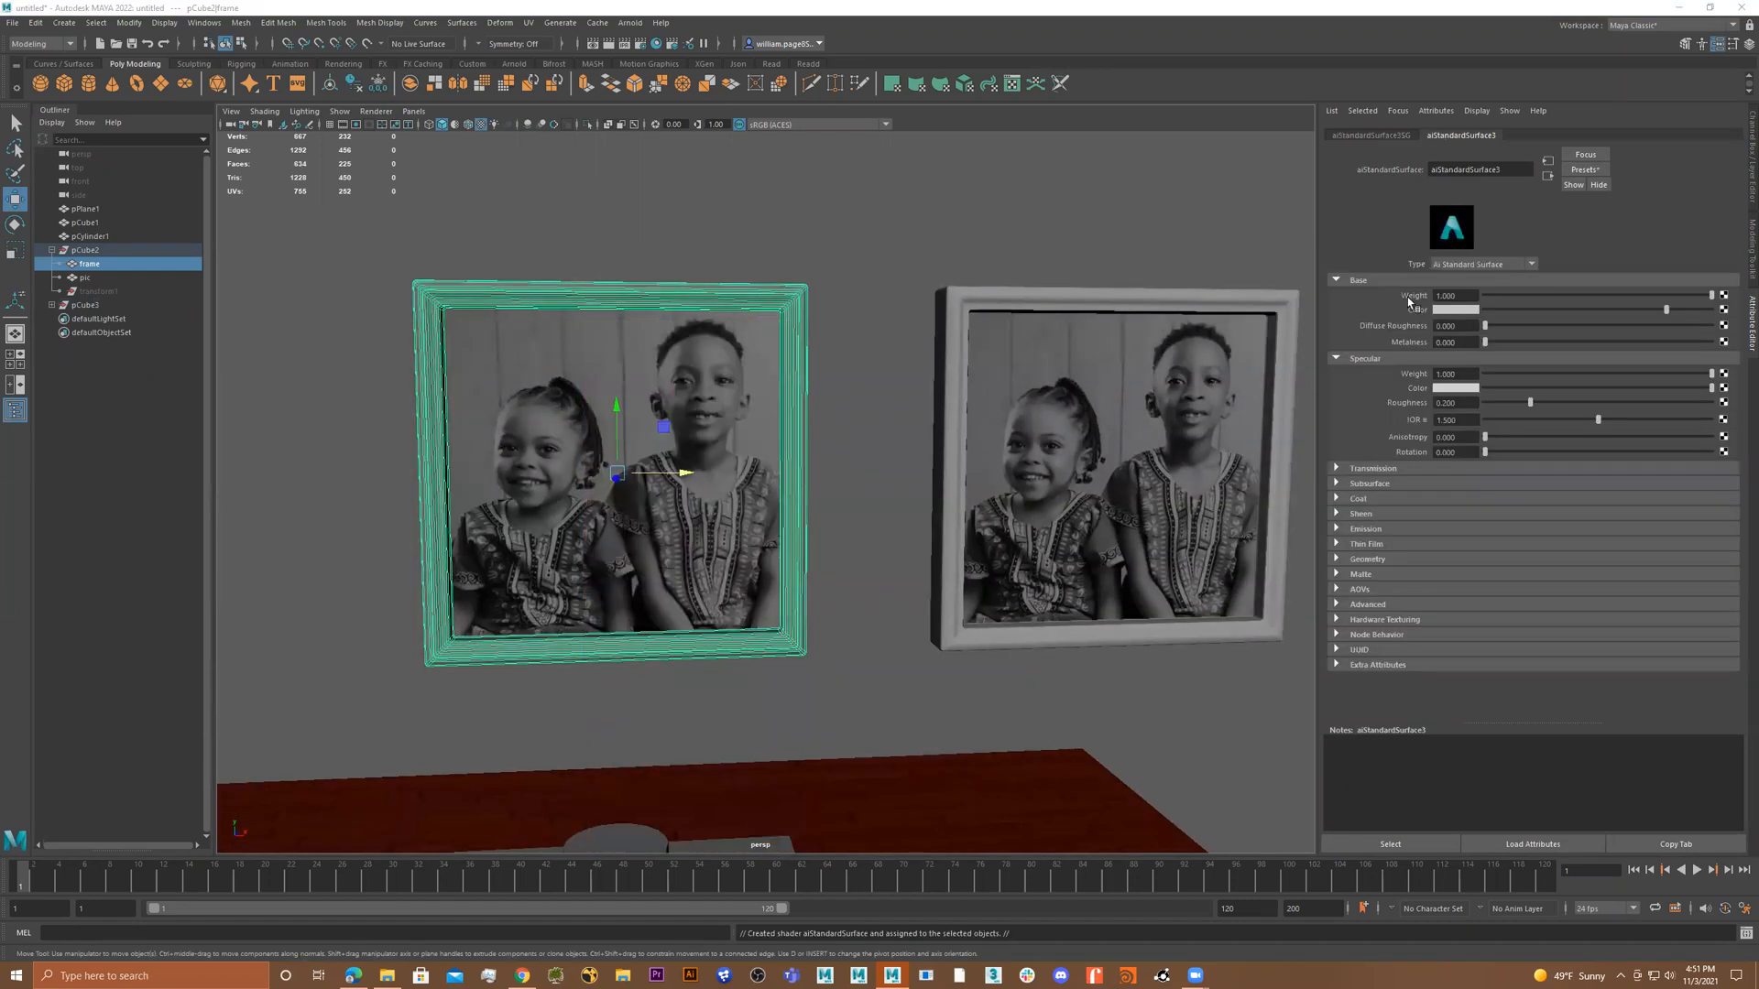
click(1504, 170)
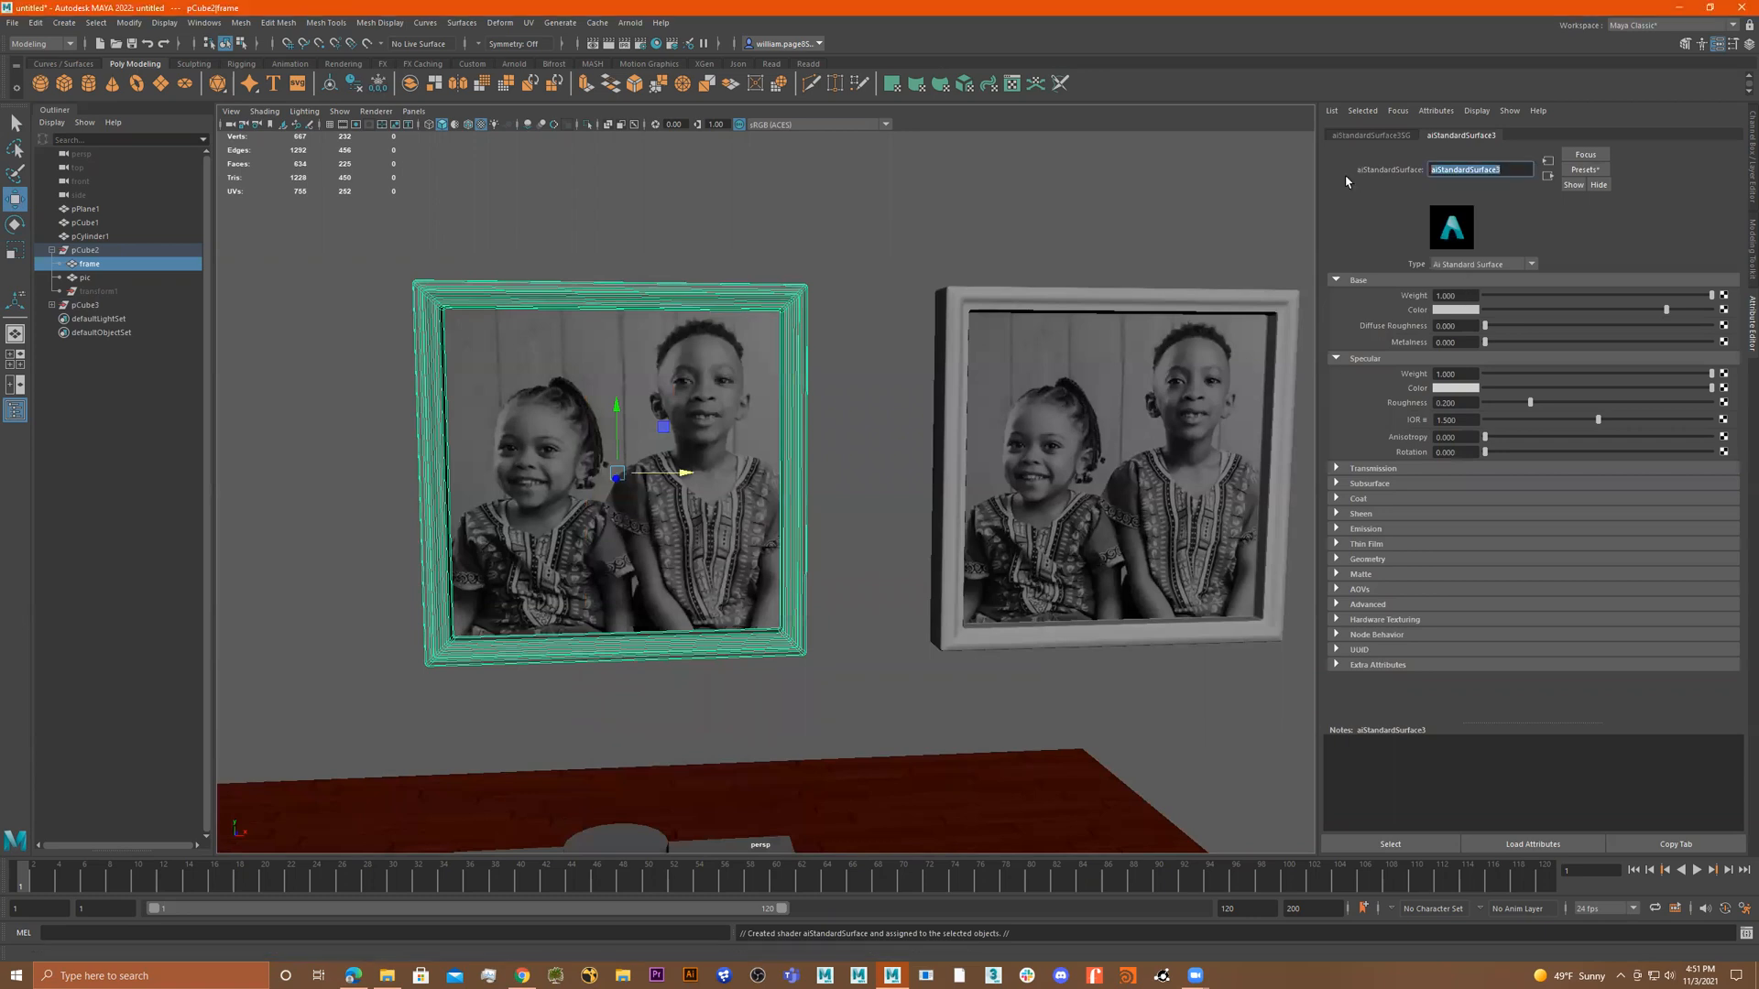
text(gold_Frame)
key(Return)
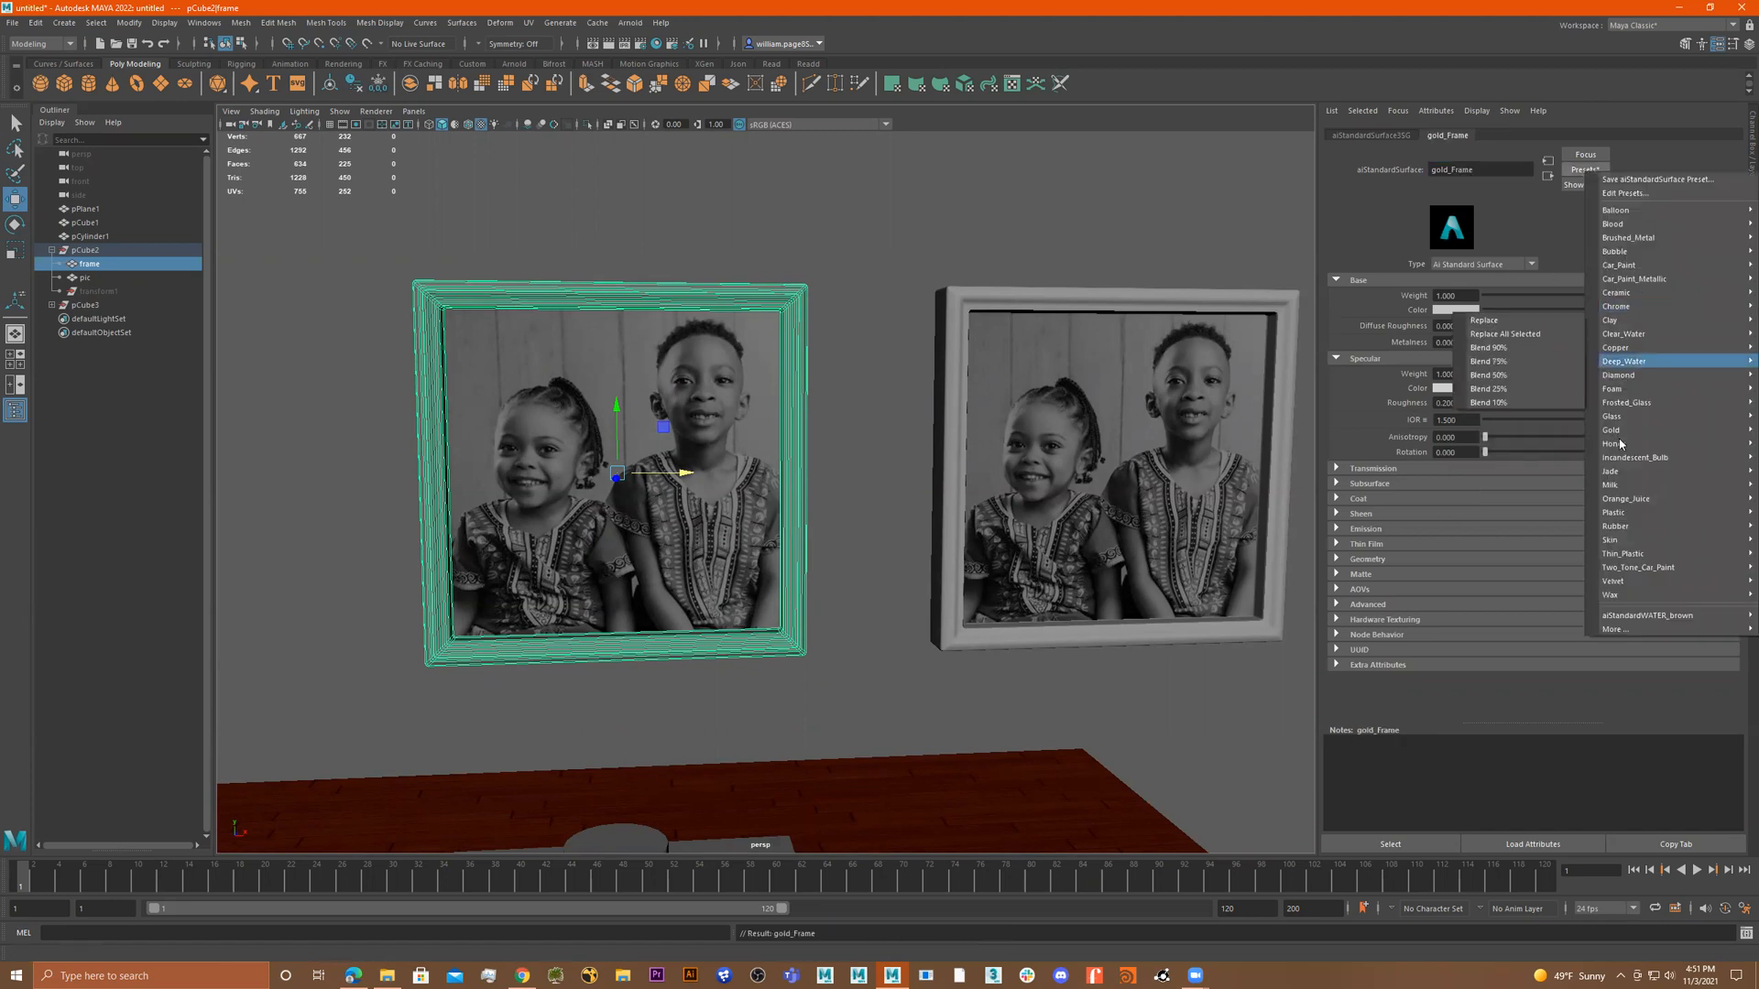
Replace the gold_Frame material's settings with the Gold preset and inspect the frame.
mouse_move(1621, 430)
click(1519, 433)
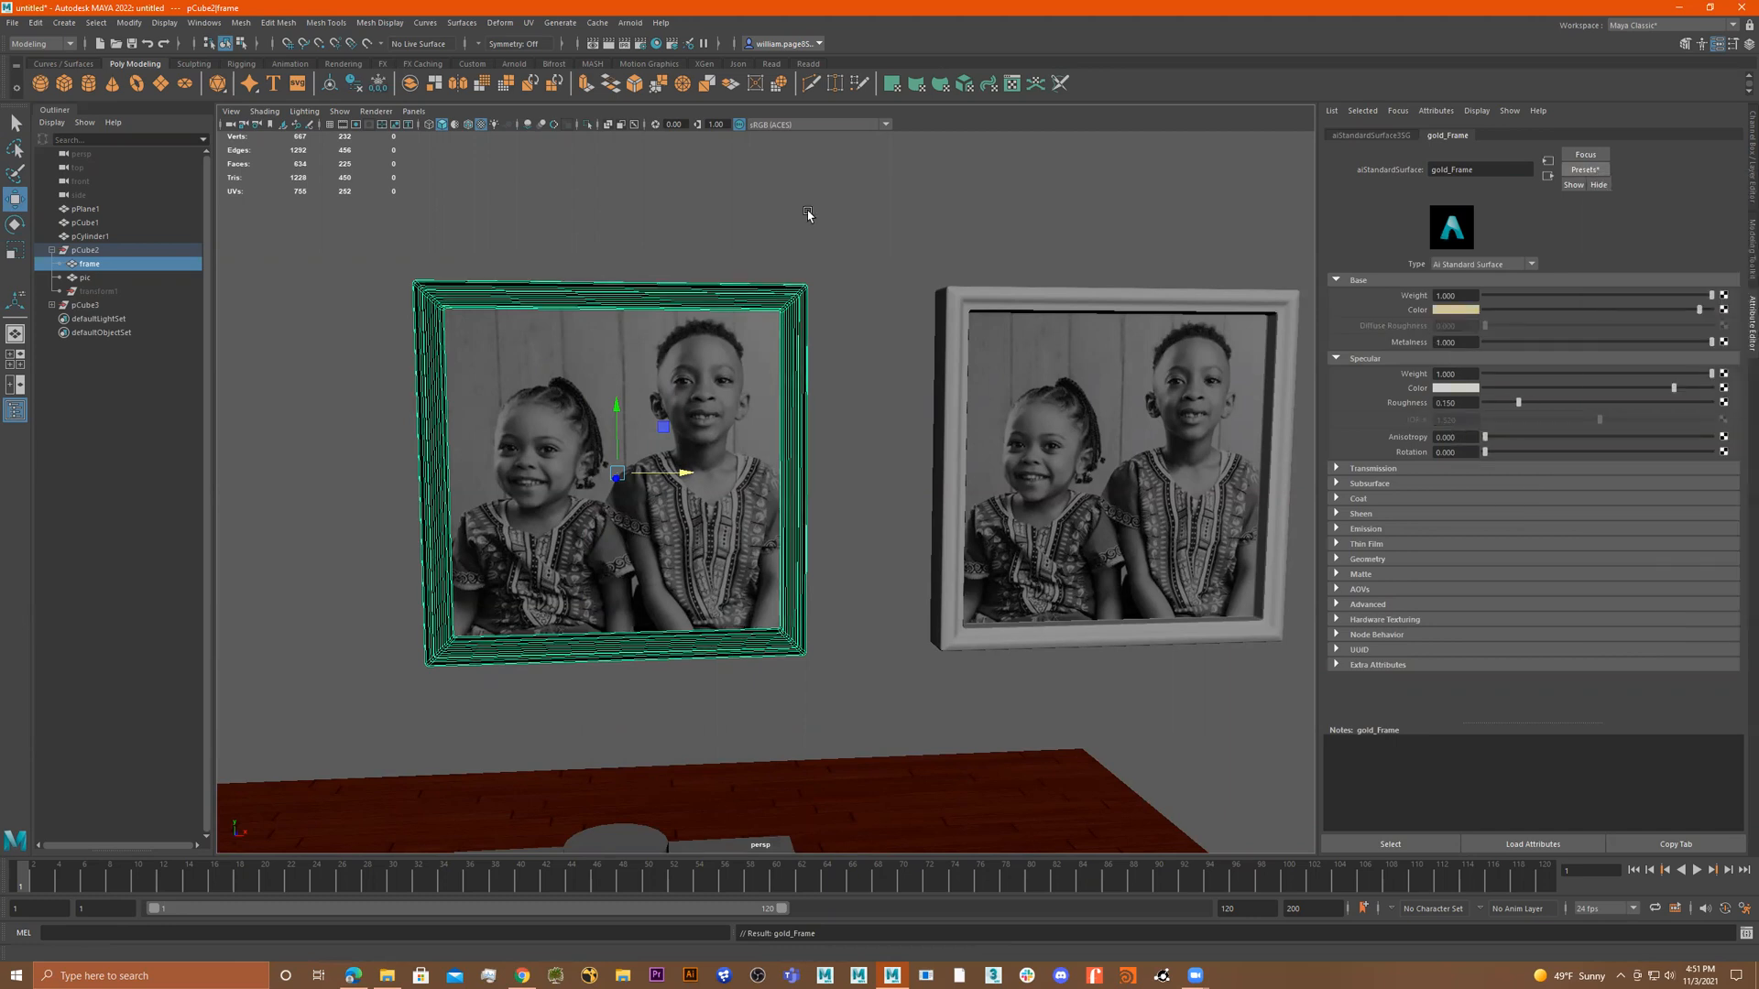
click(861, 264)
alt+drag(799, 333, 789, 340)
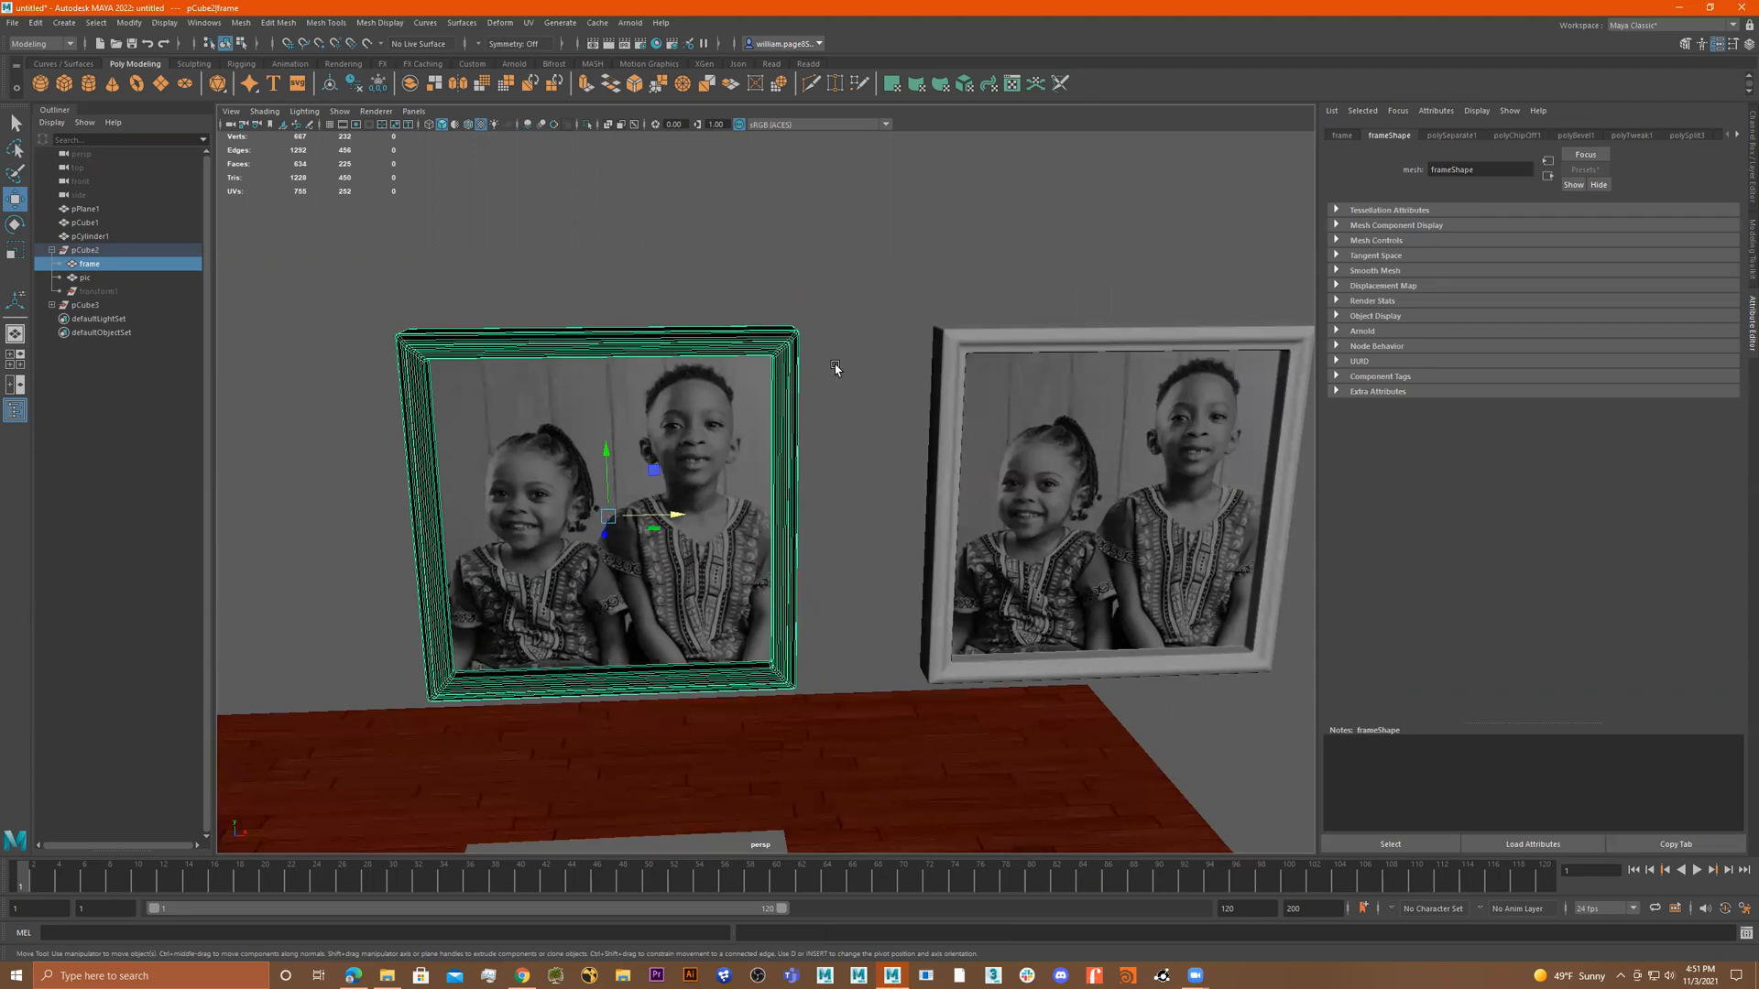
Look through the frame's construction history nodes and delete its history.
click(1513, 135)
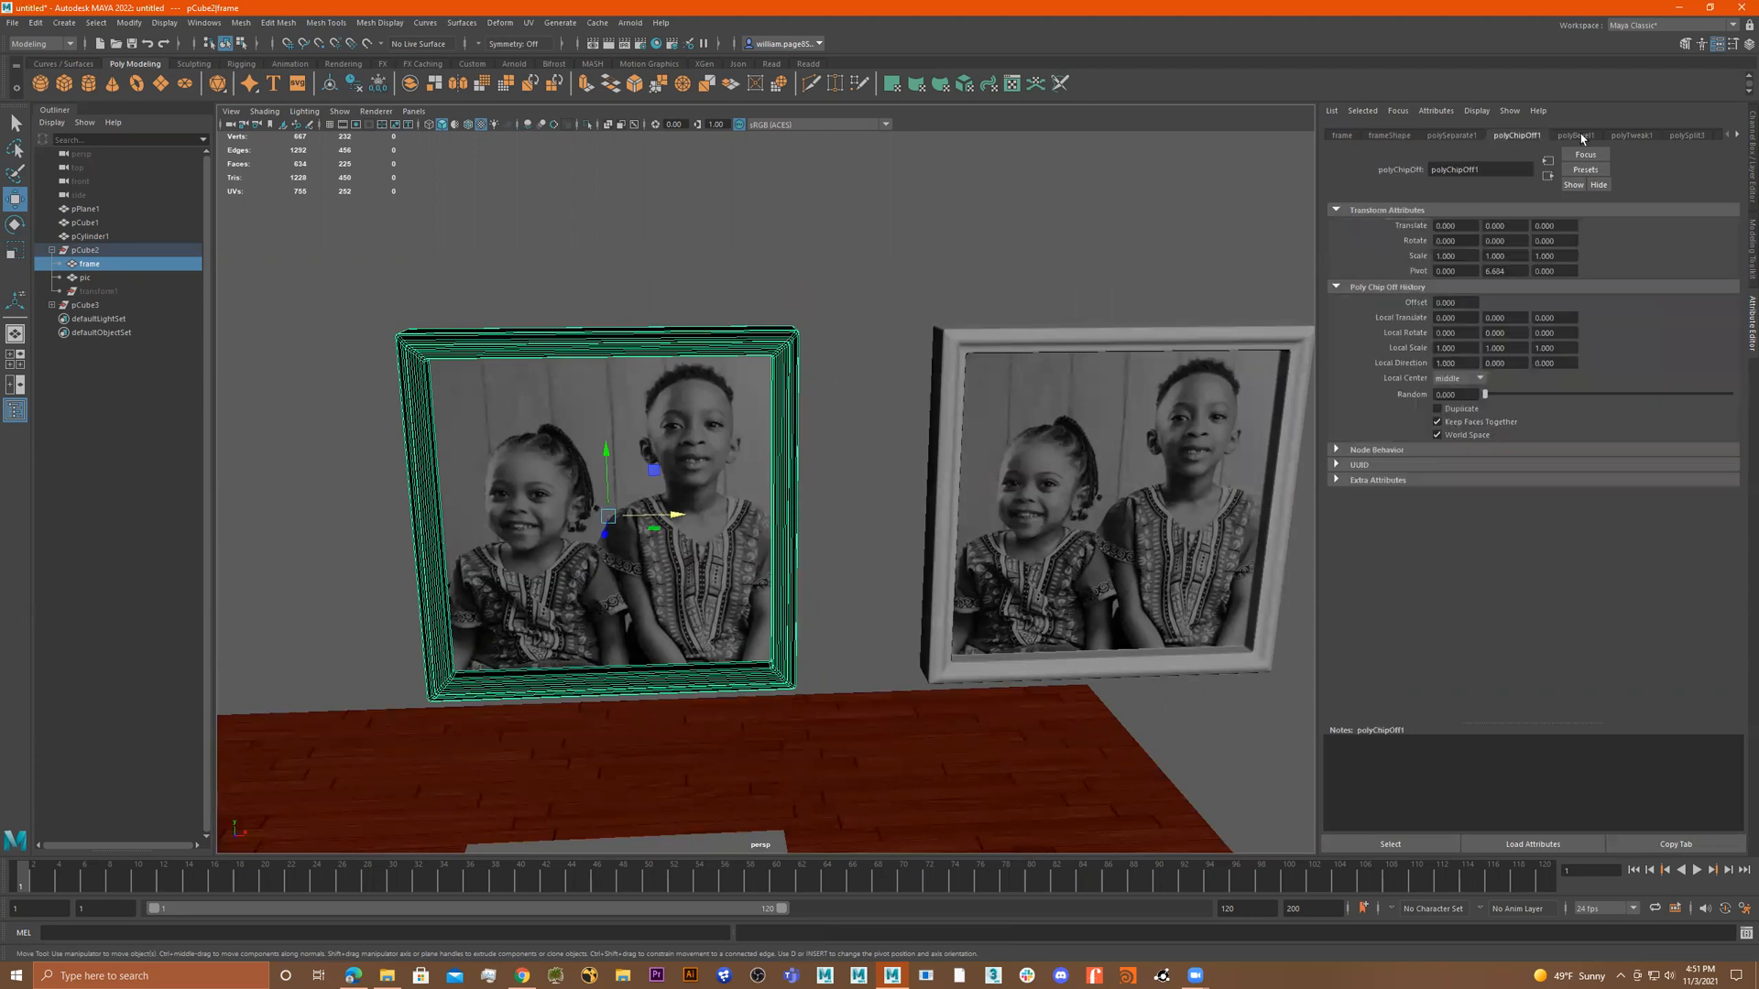
click(1733, 134)
click(1739, 136)
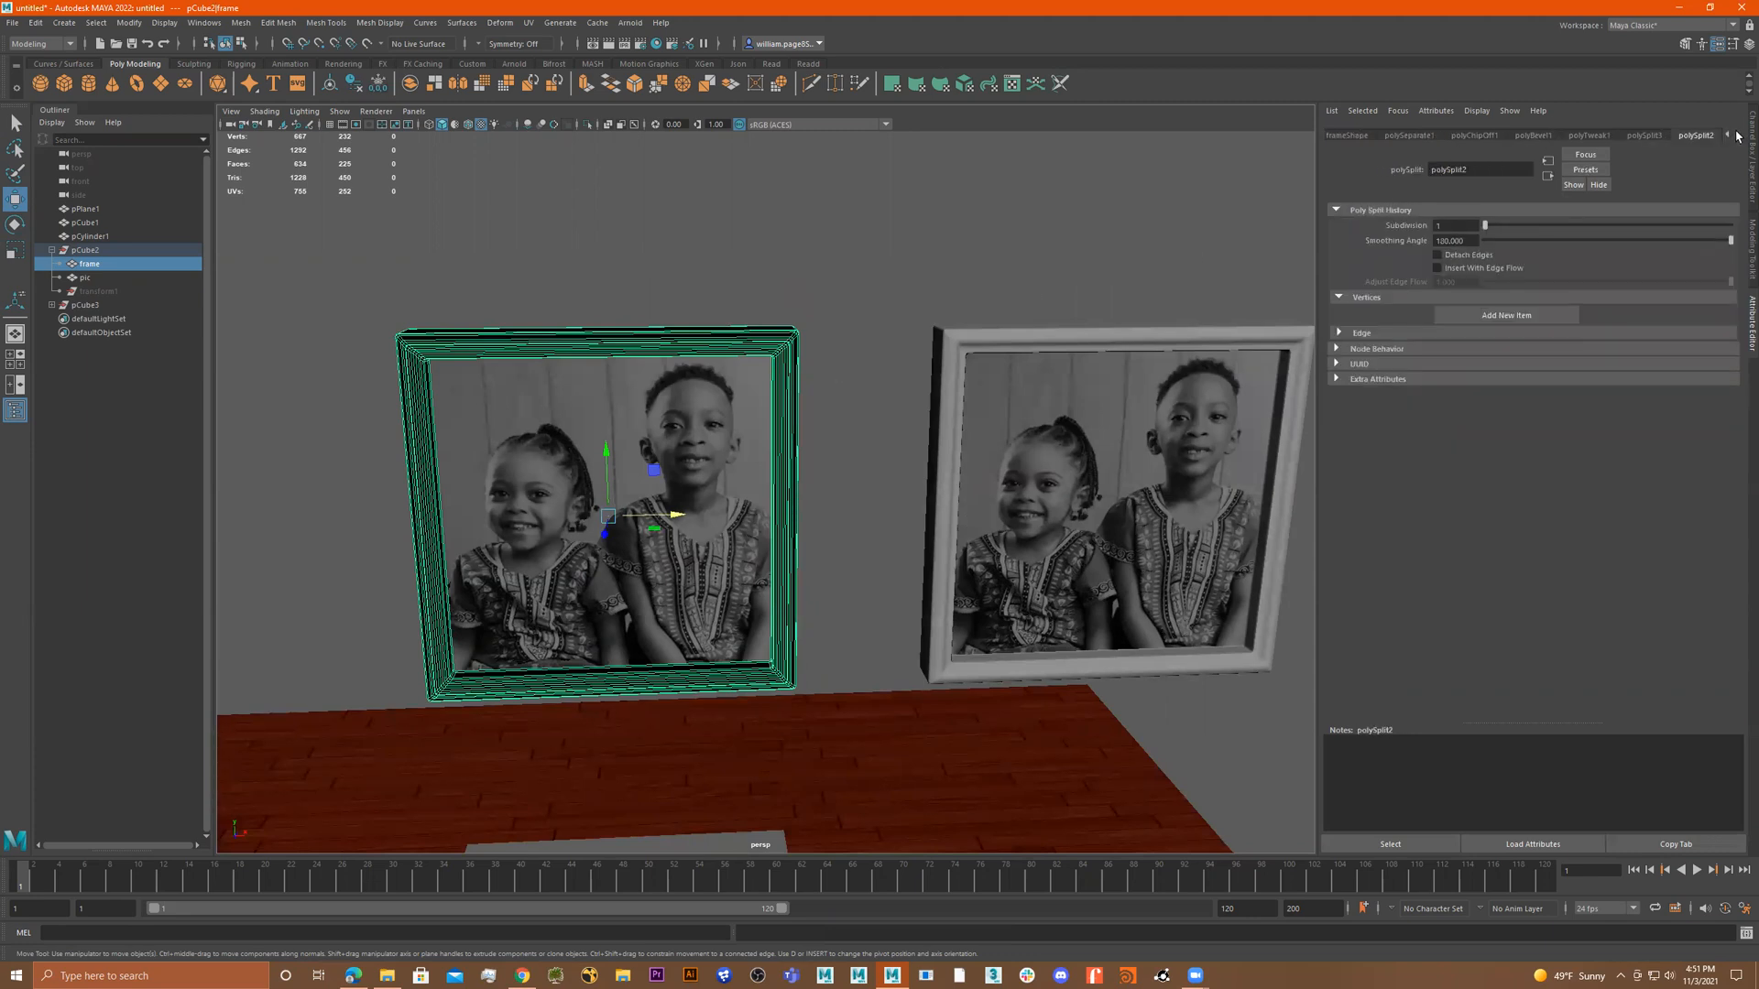
click(1687, 140)
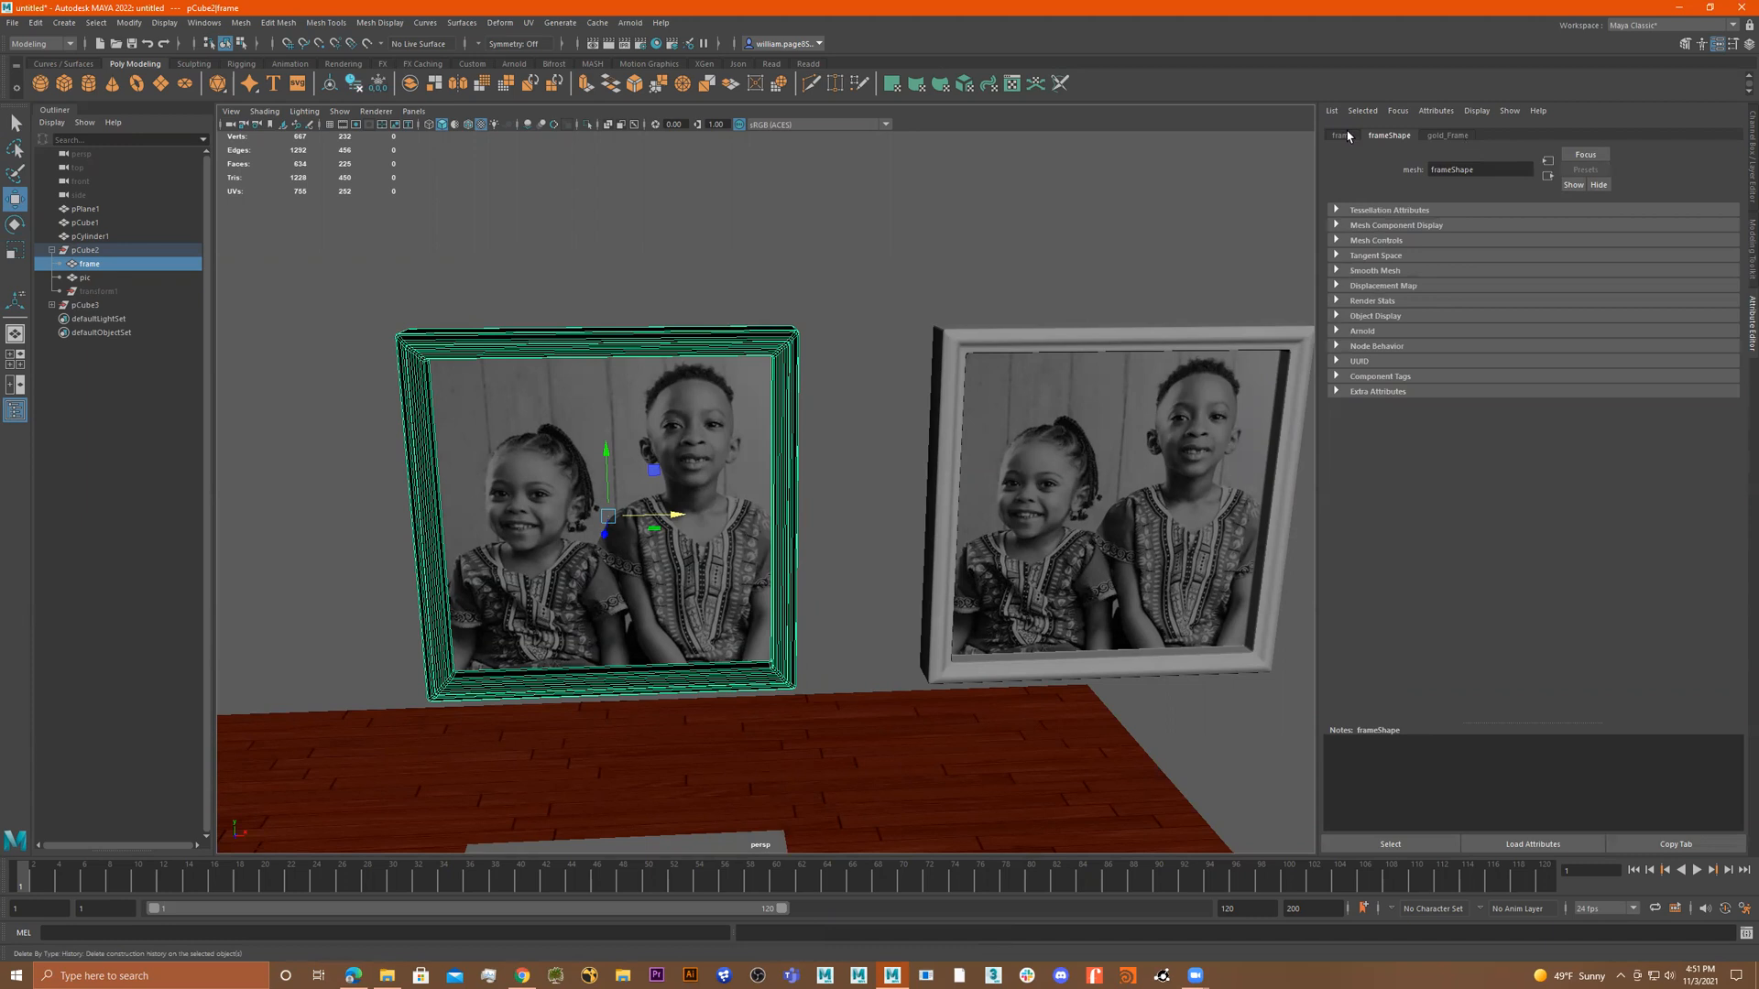
Change gold_Frame's base color to a more saturated golden yellow, about hue 44.5, saturation 0.71 and value 0.84.
click(1449, 136)
alt+drag(738, 388, 886, 379)
scroll(1184, 365, up, 3)
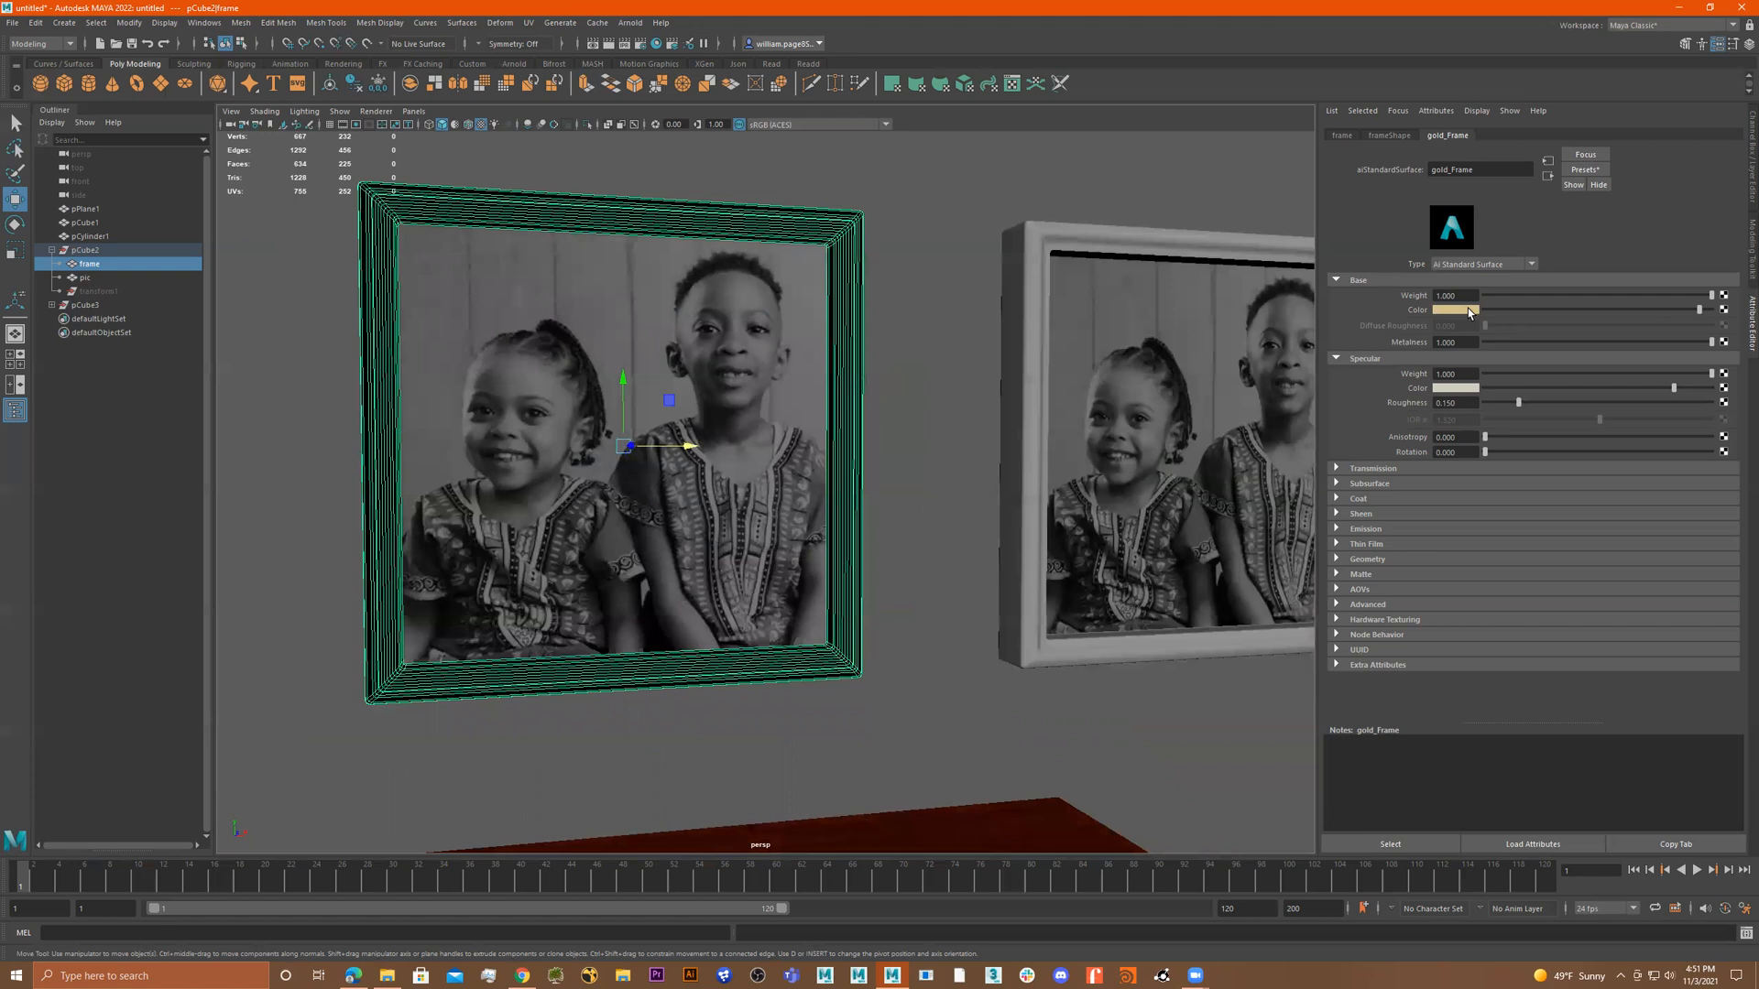
click(1465, 310)
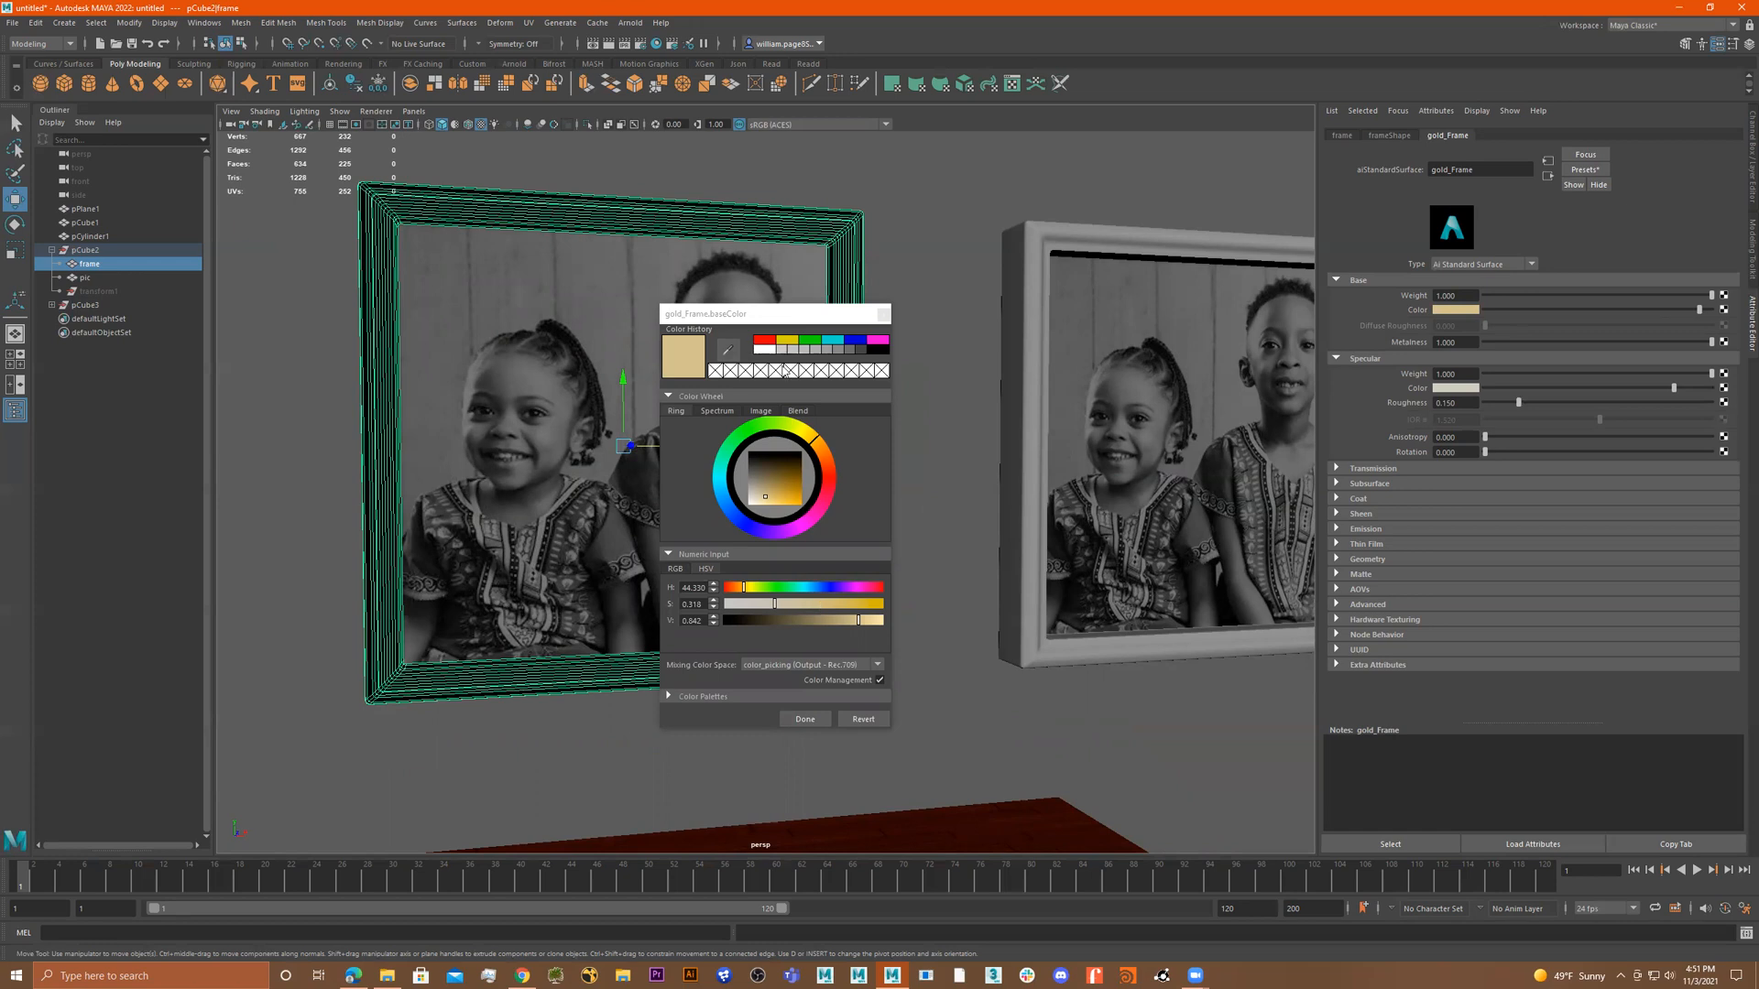
mouse_move(777, 500)
mouse_down()
mouse_move(816, 444)
mouse_move(786, 493)
mouse_up()
click(772, 500)
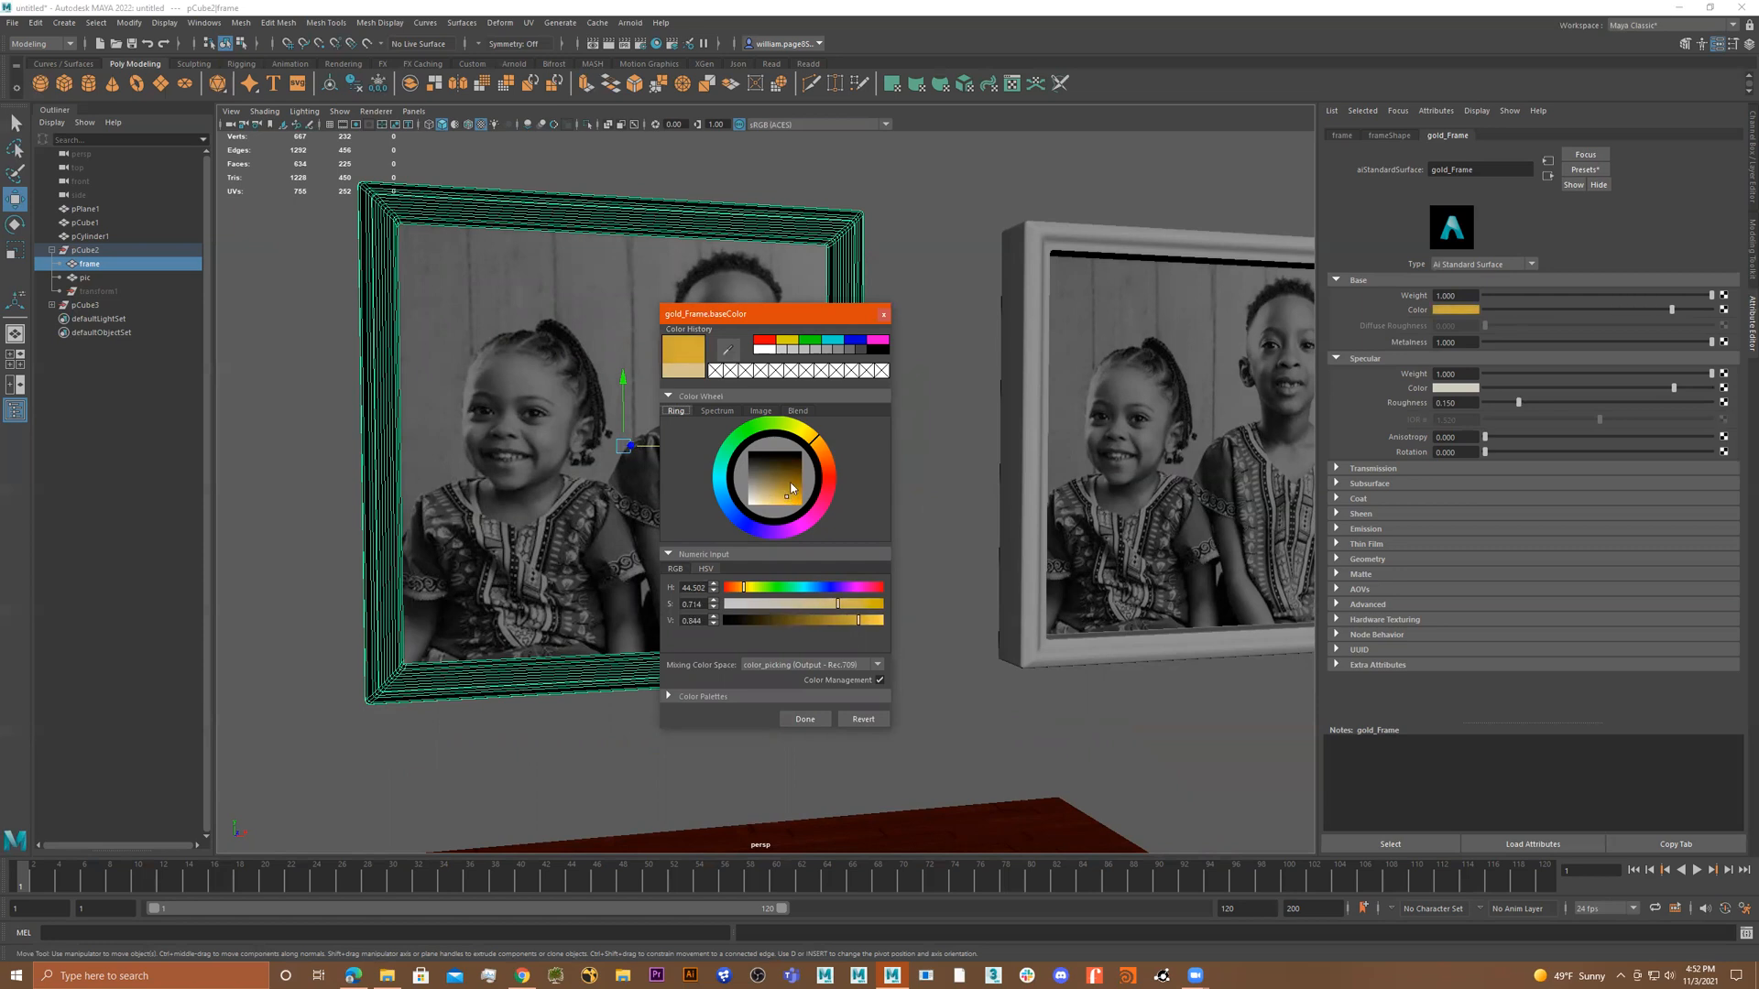
click(805, 719)
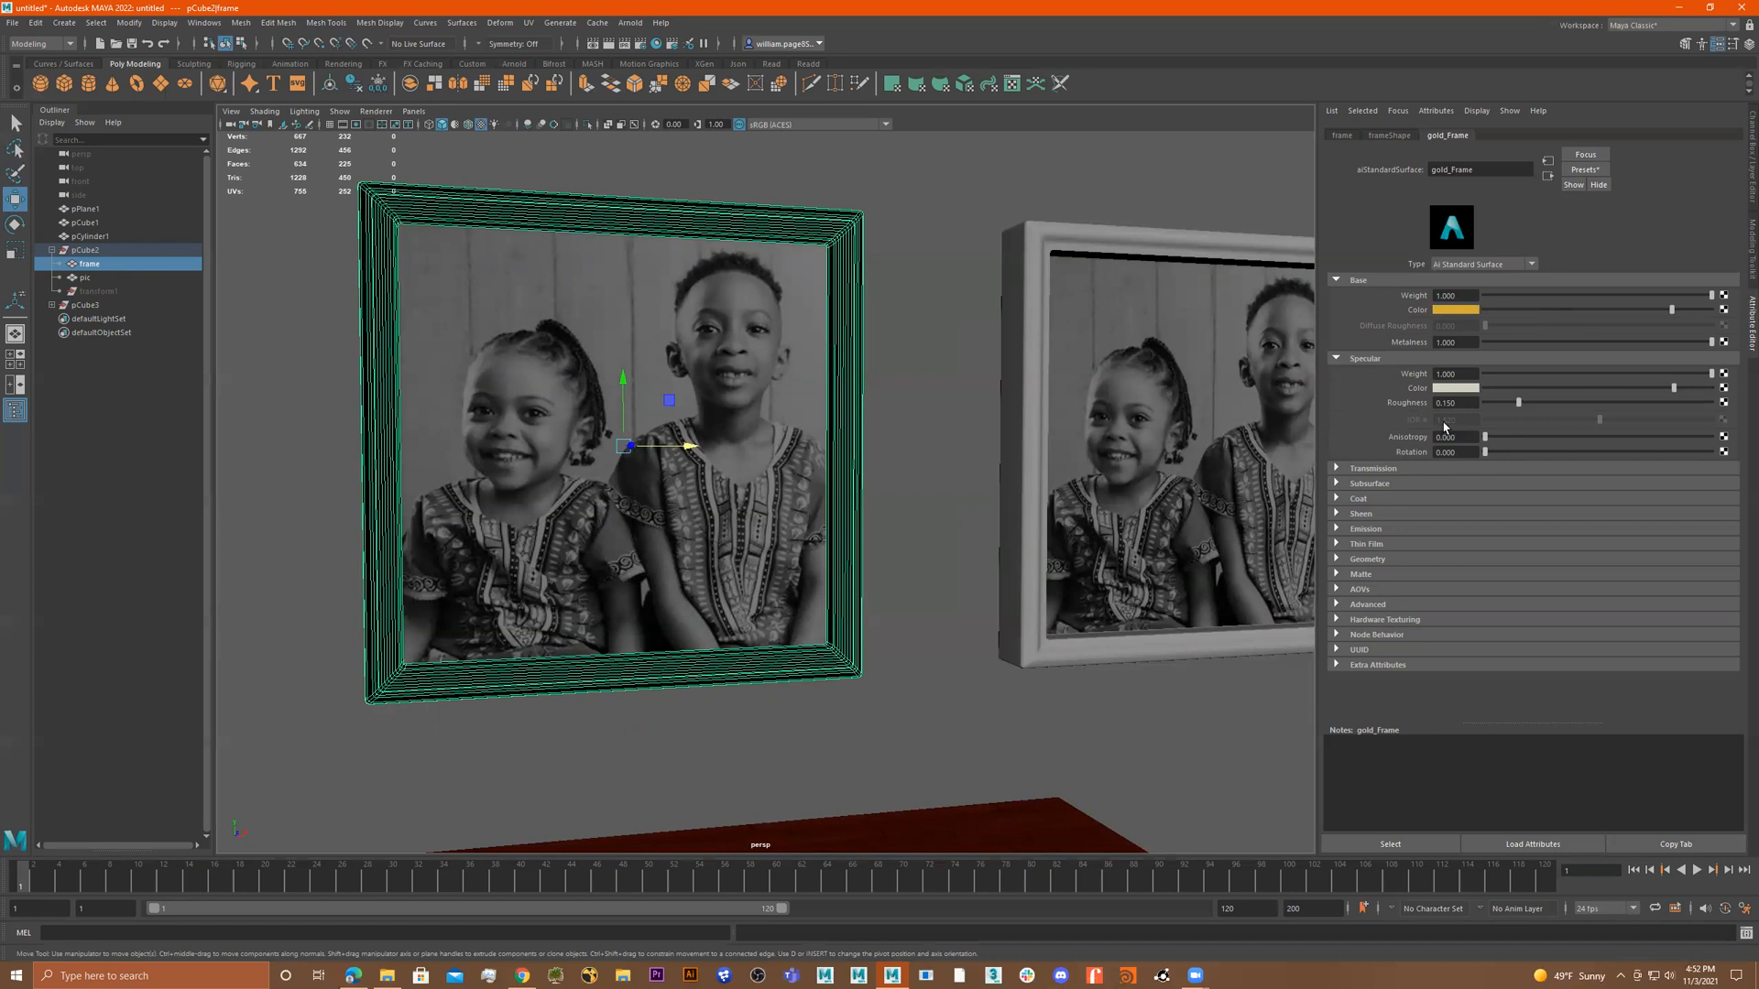
Select the duplicated picture's frame mesh and switch to the UV Editing workspace.
mouse_move(861, 481)
alt+mouse_down()
mouse_move(832, 487)
mouse_move(864, 483)
alt+mouse_up()
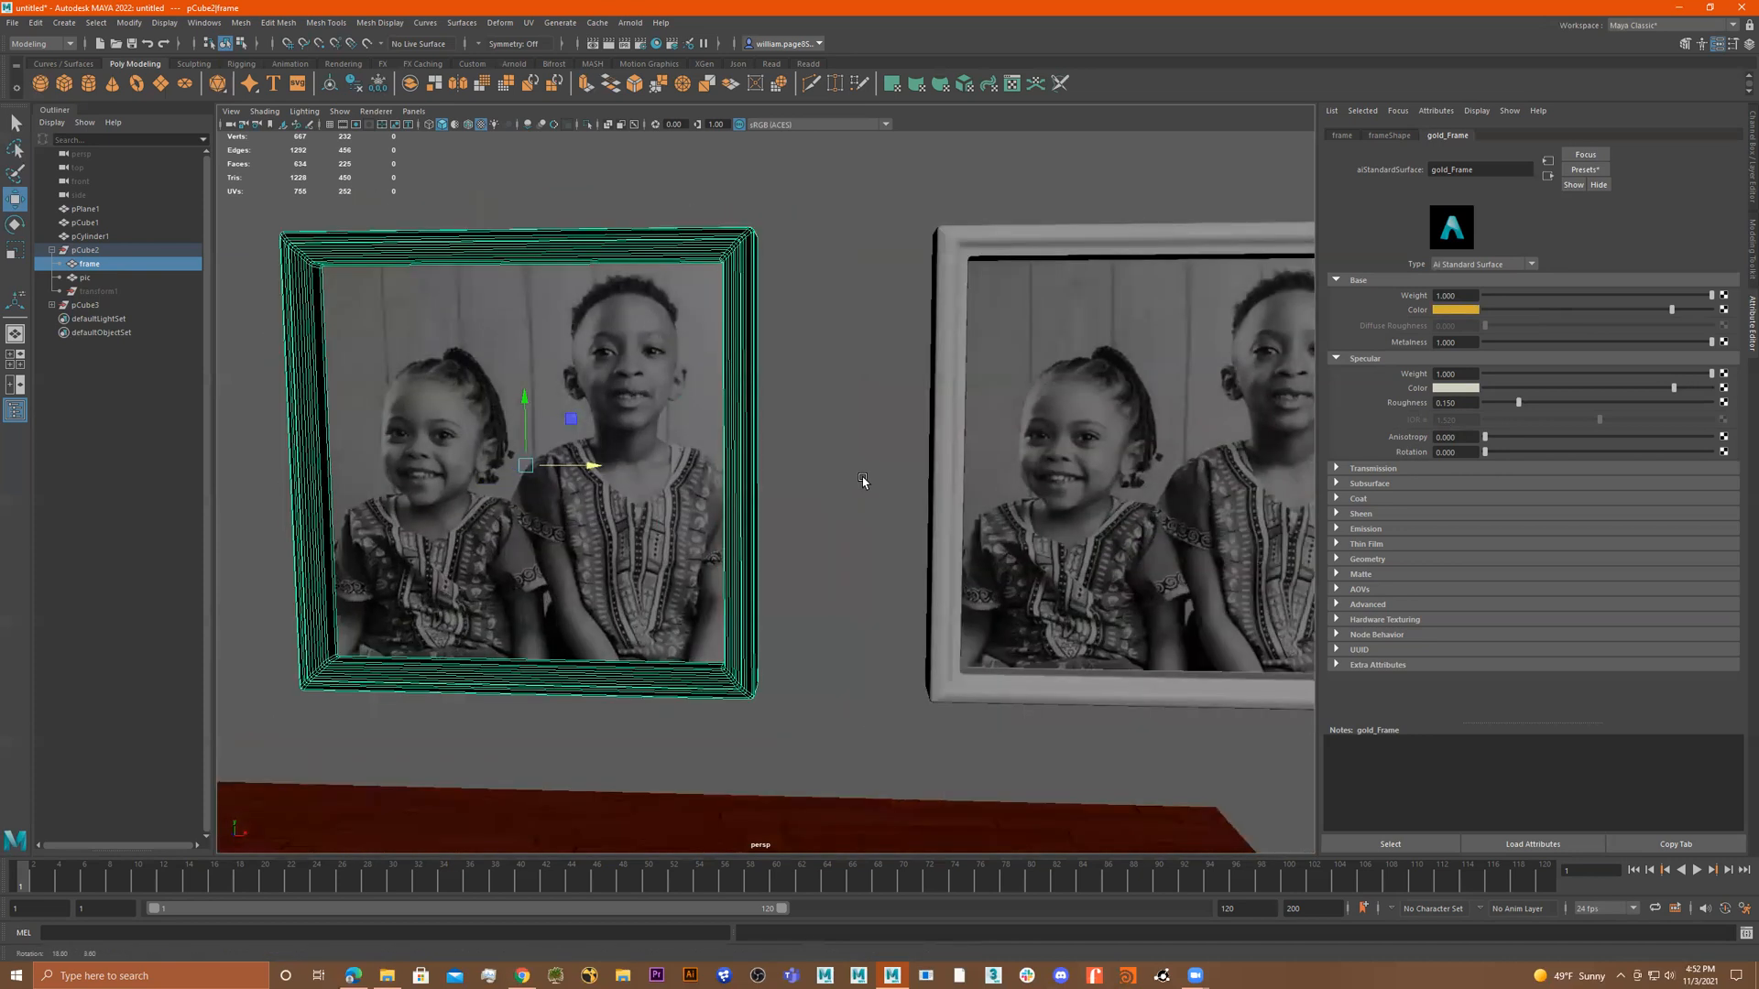
alt+middle_drag(863, 482, 644, 450)
click(822, 256)
alt+drag(853, 289, 813, 266)
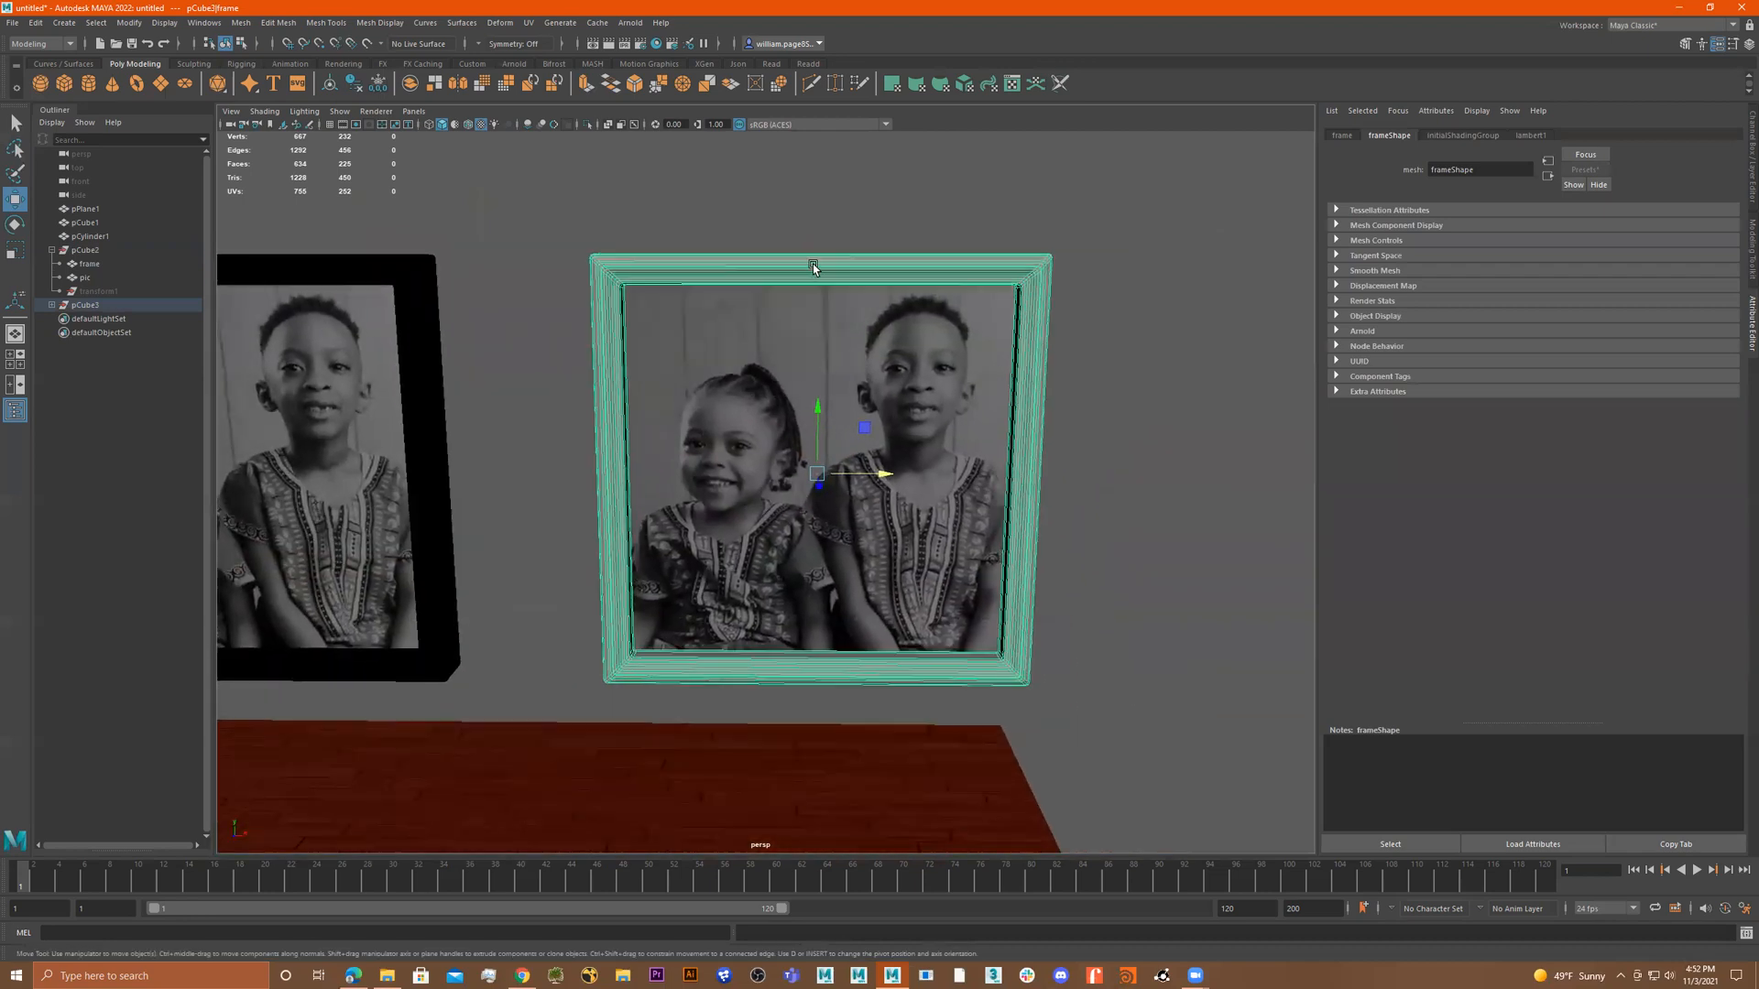
click(997, 411)
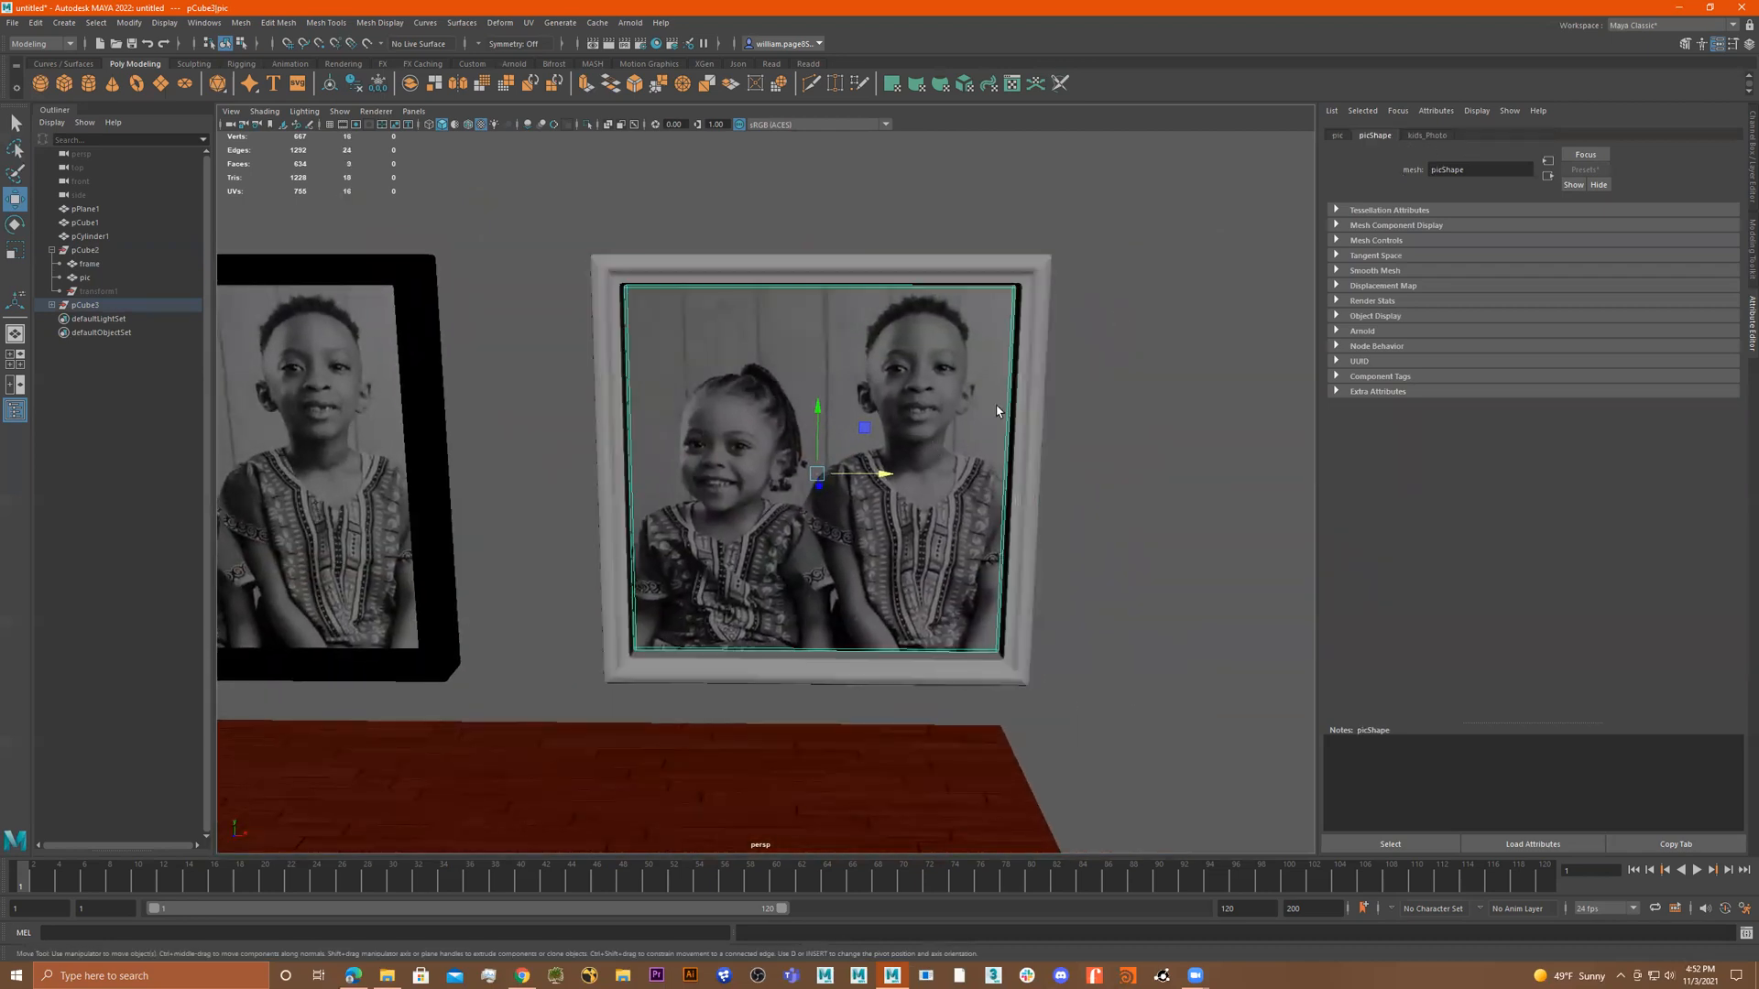
click(1029, 352)
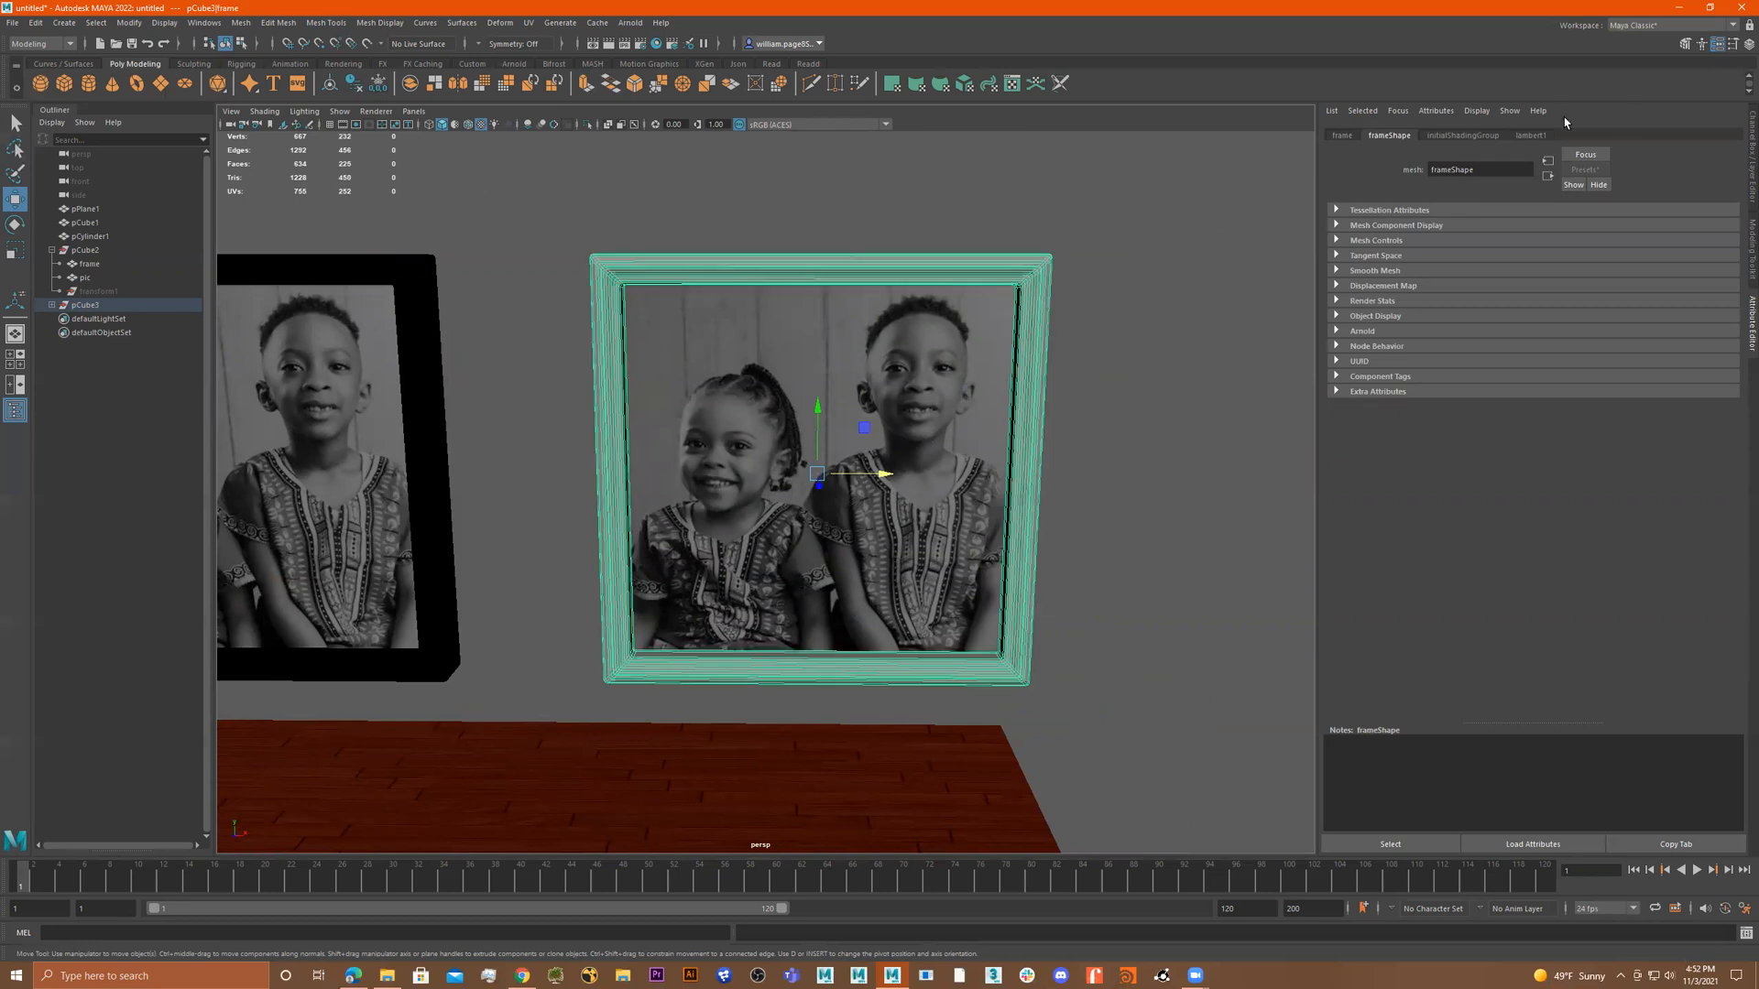
click(1658, 26)
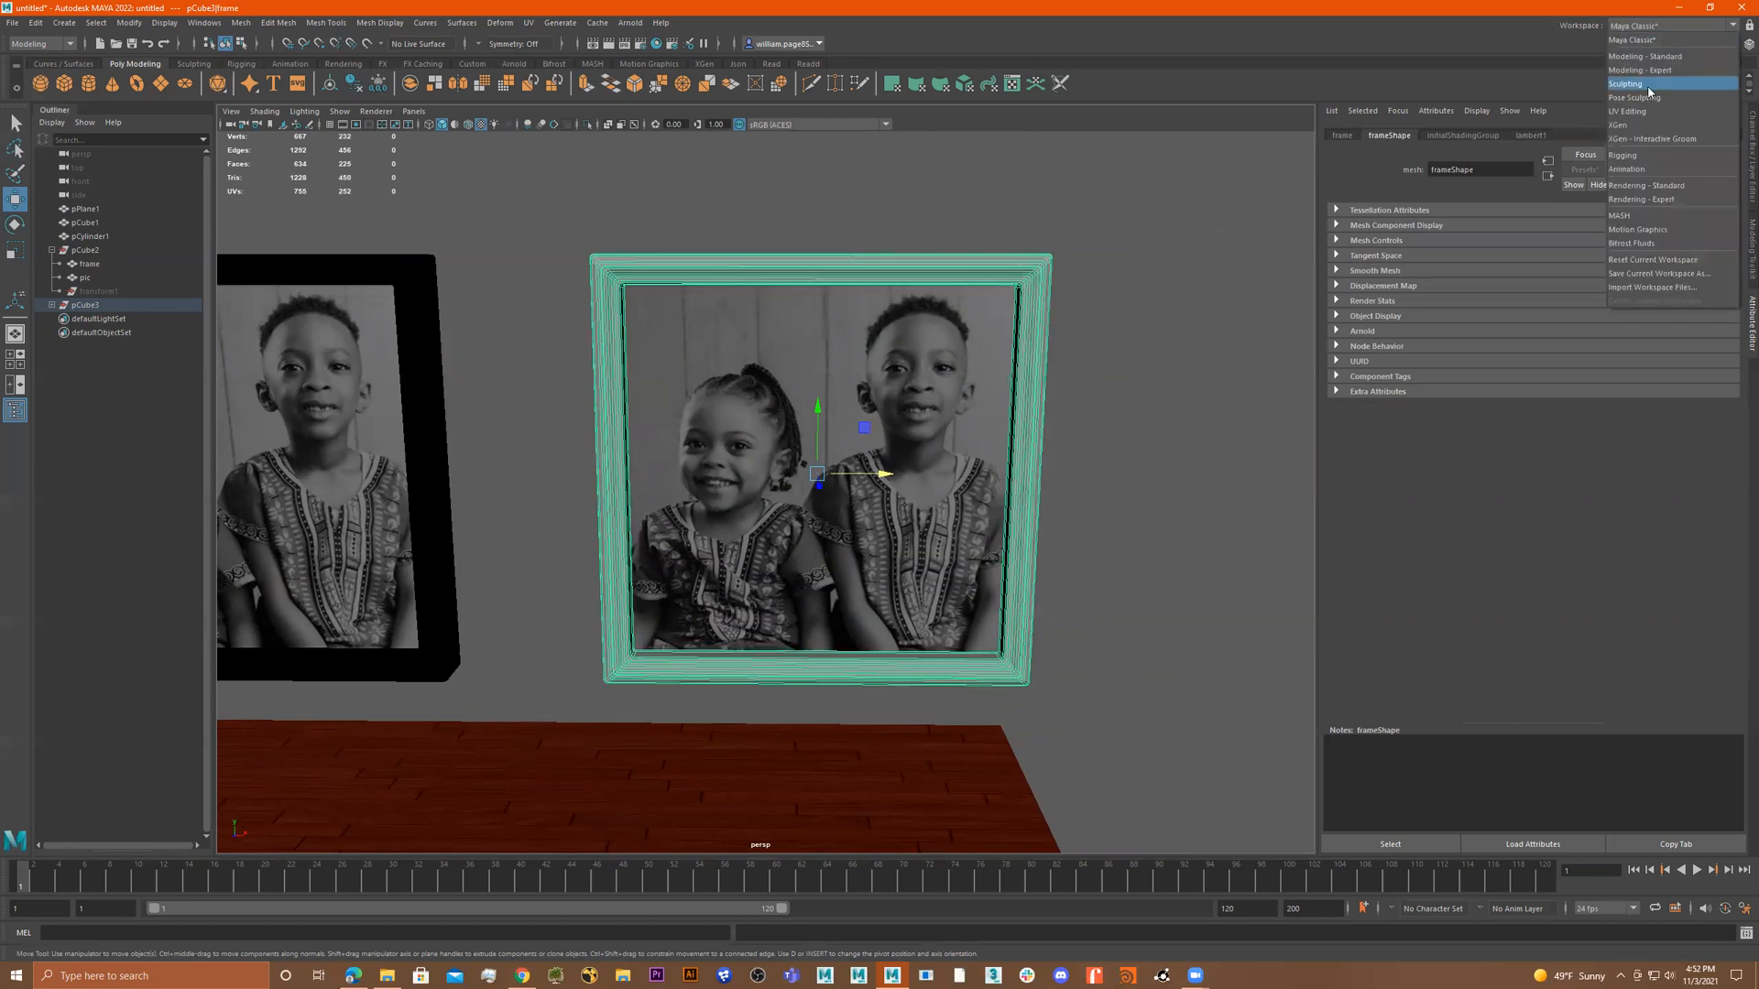
click(1617, 115)
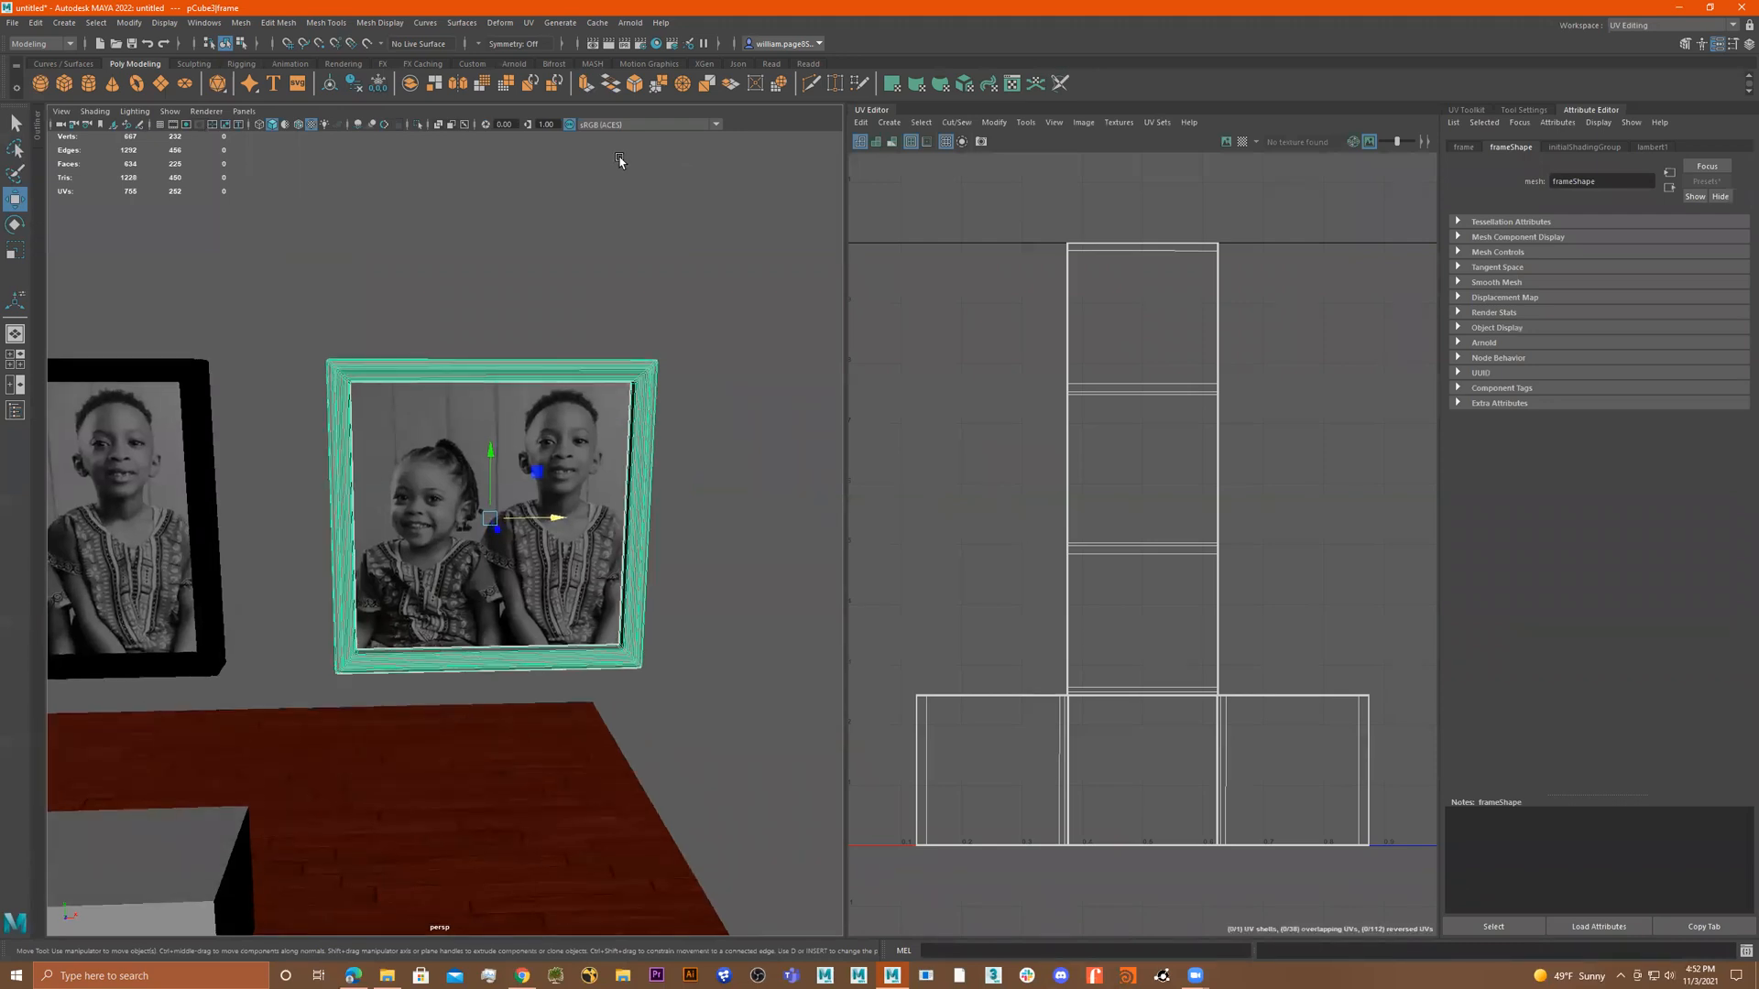
Apply an automatic UV projection to the duplicated picture's frame mesh.
click(529, 24)
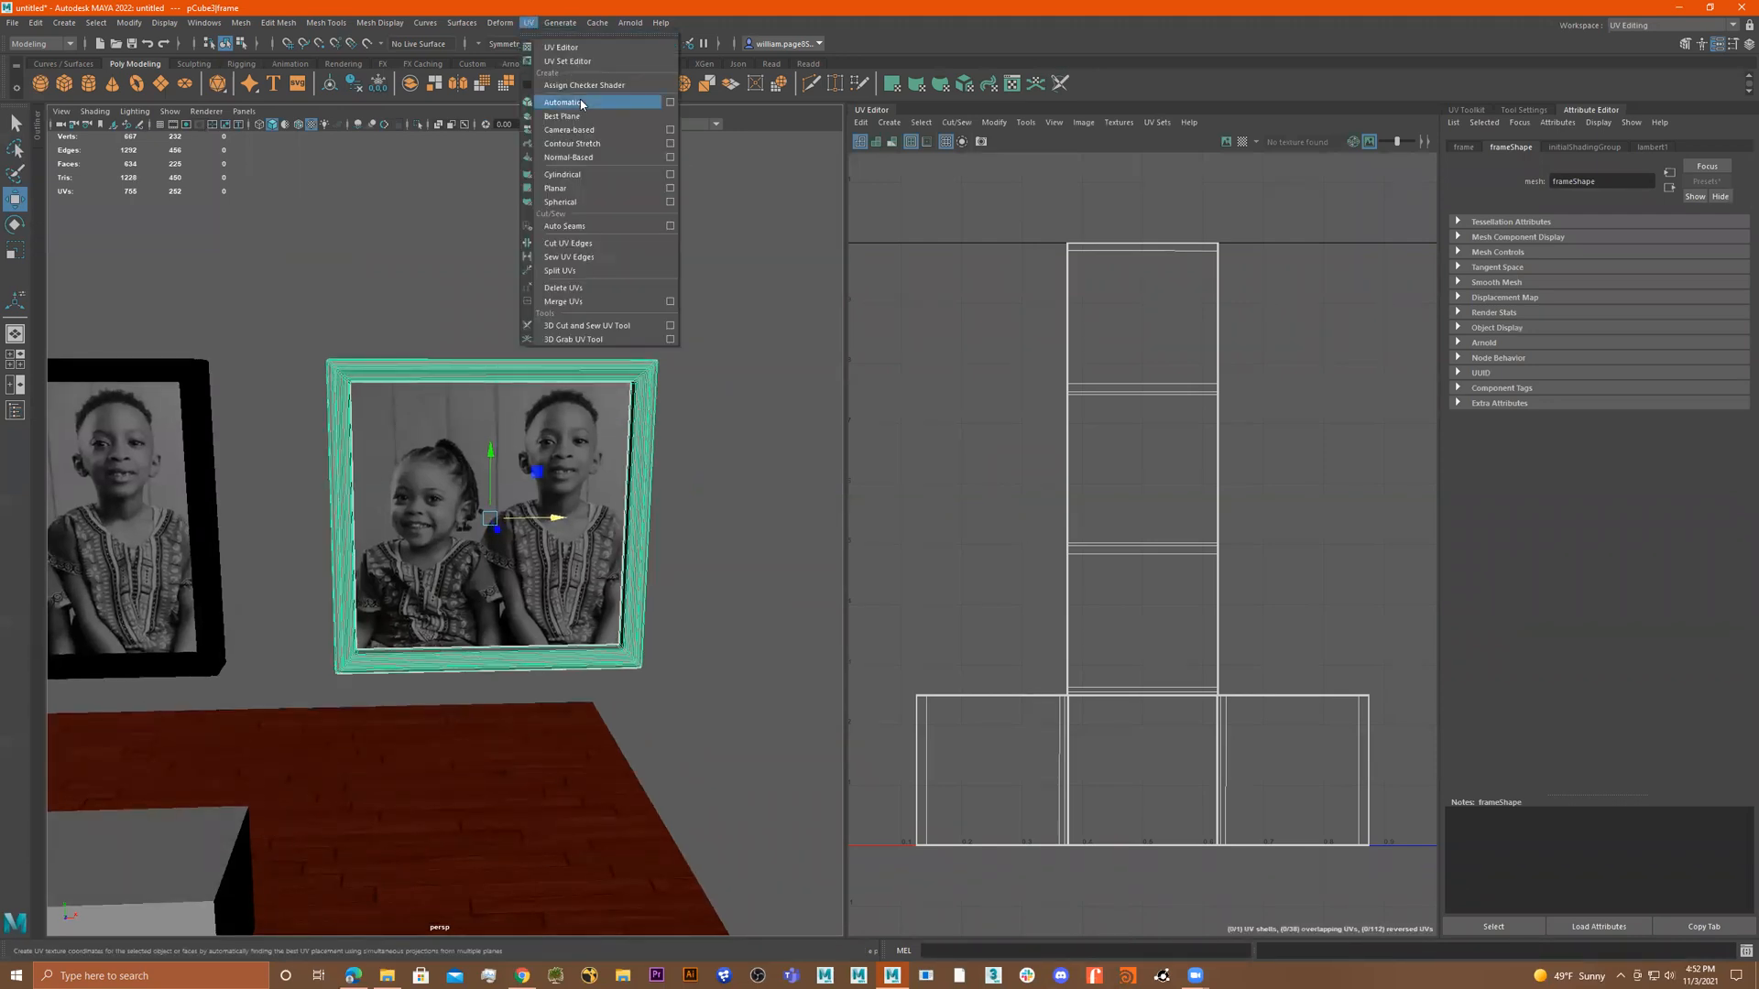
click(582, 103)
alt+right_drag(1154, 570, 942, 577)
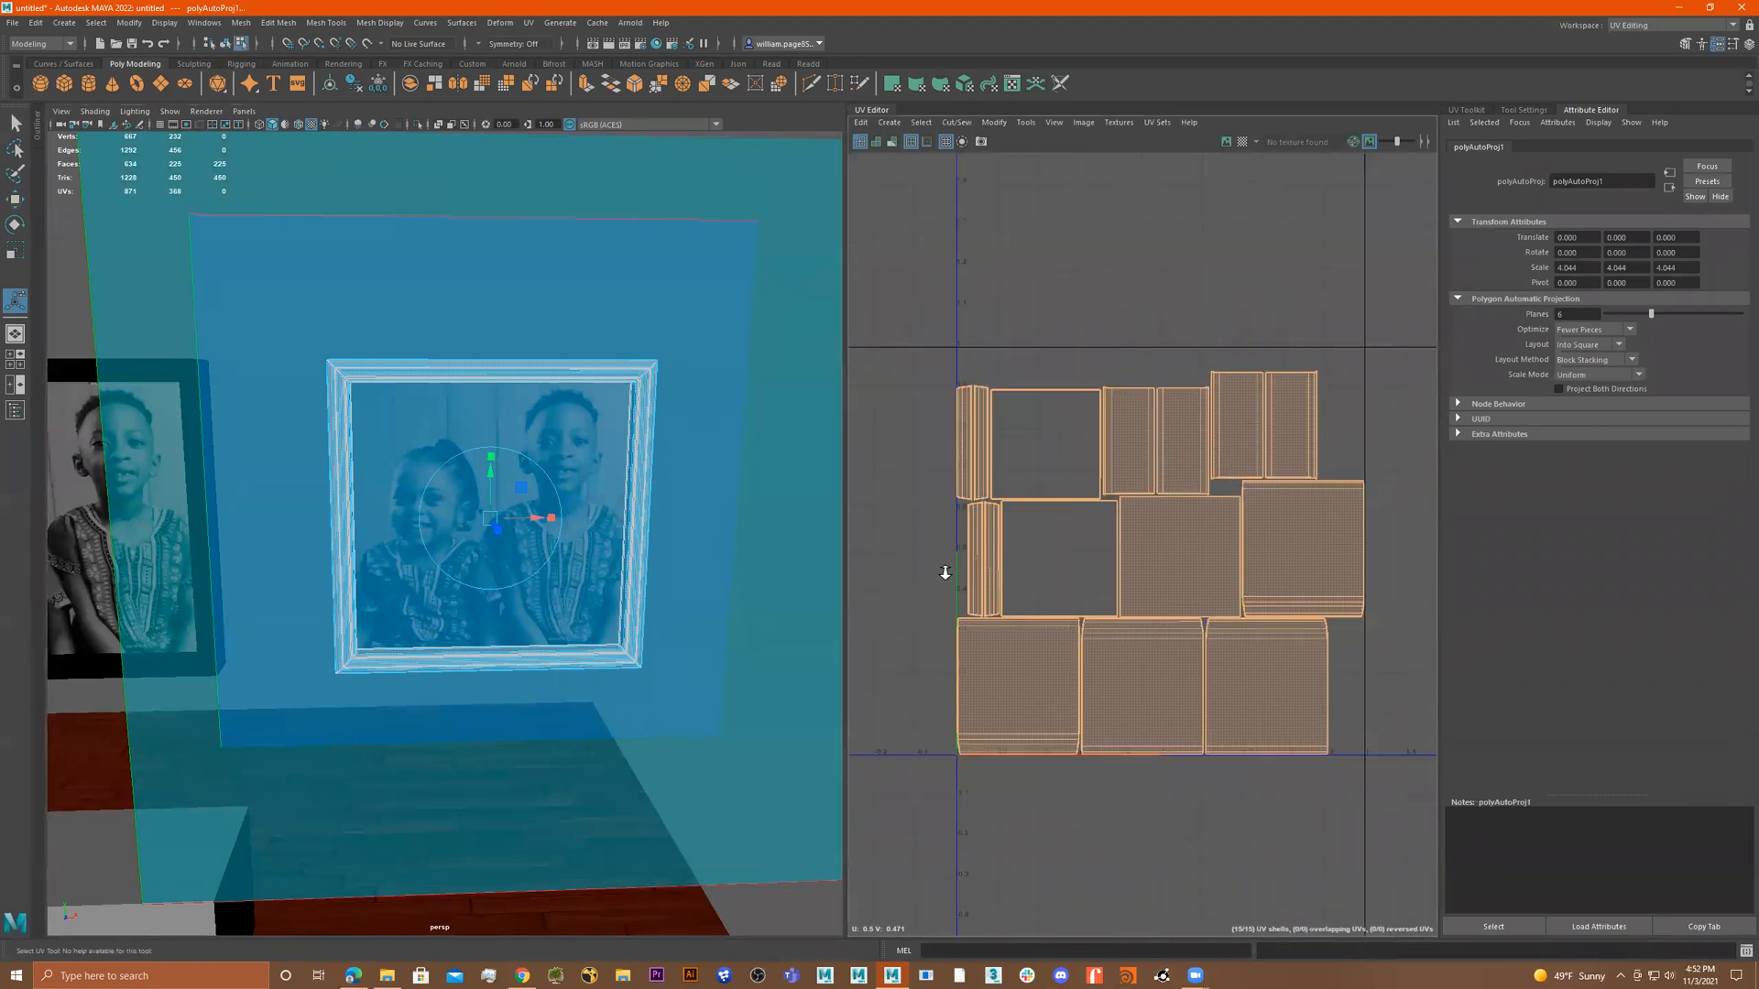
Examine which UV shells of the automatic projection correspond to the frame's front moulding.
click(775, 410)
alt+drag(769, 408, 594, 322)
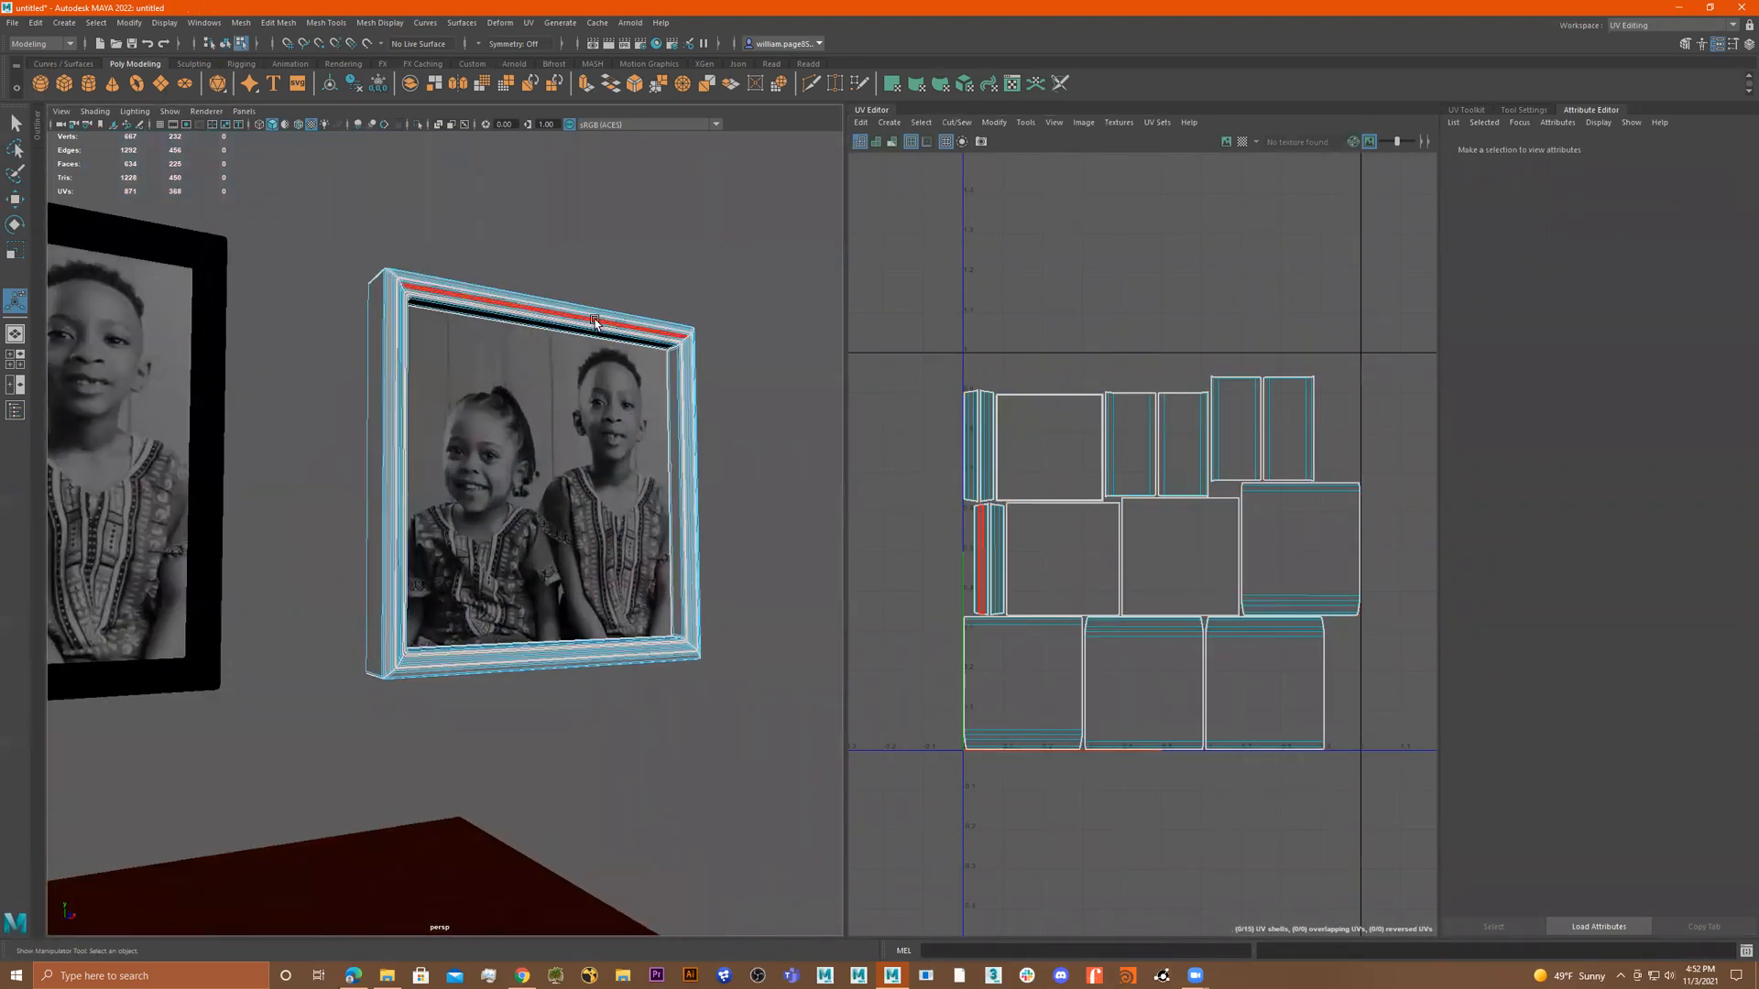
click(982, 557)
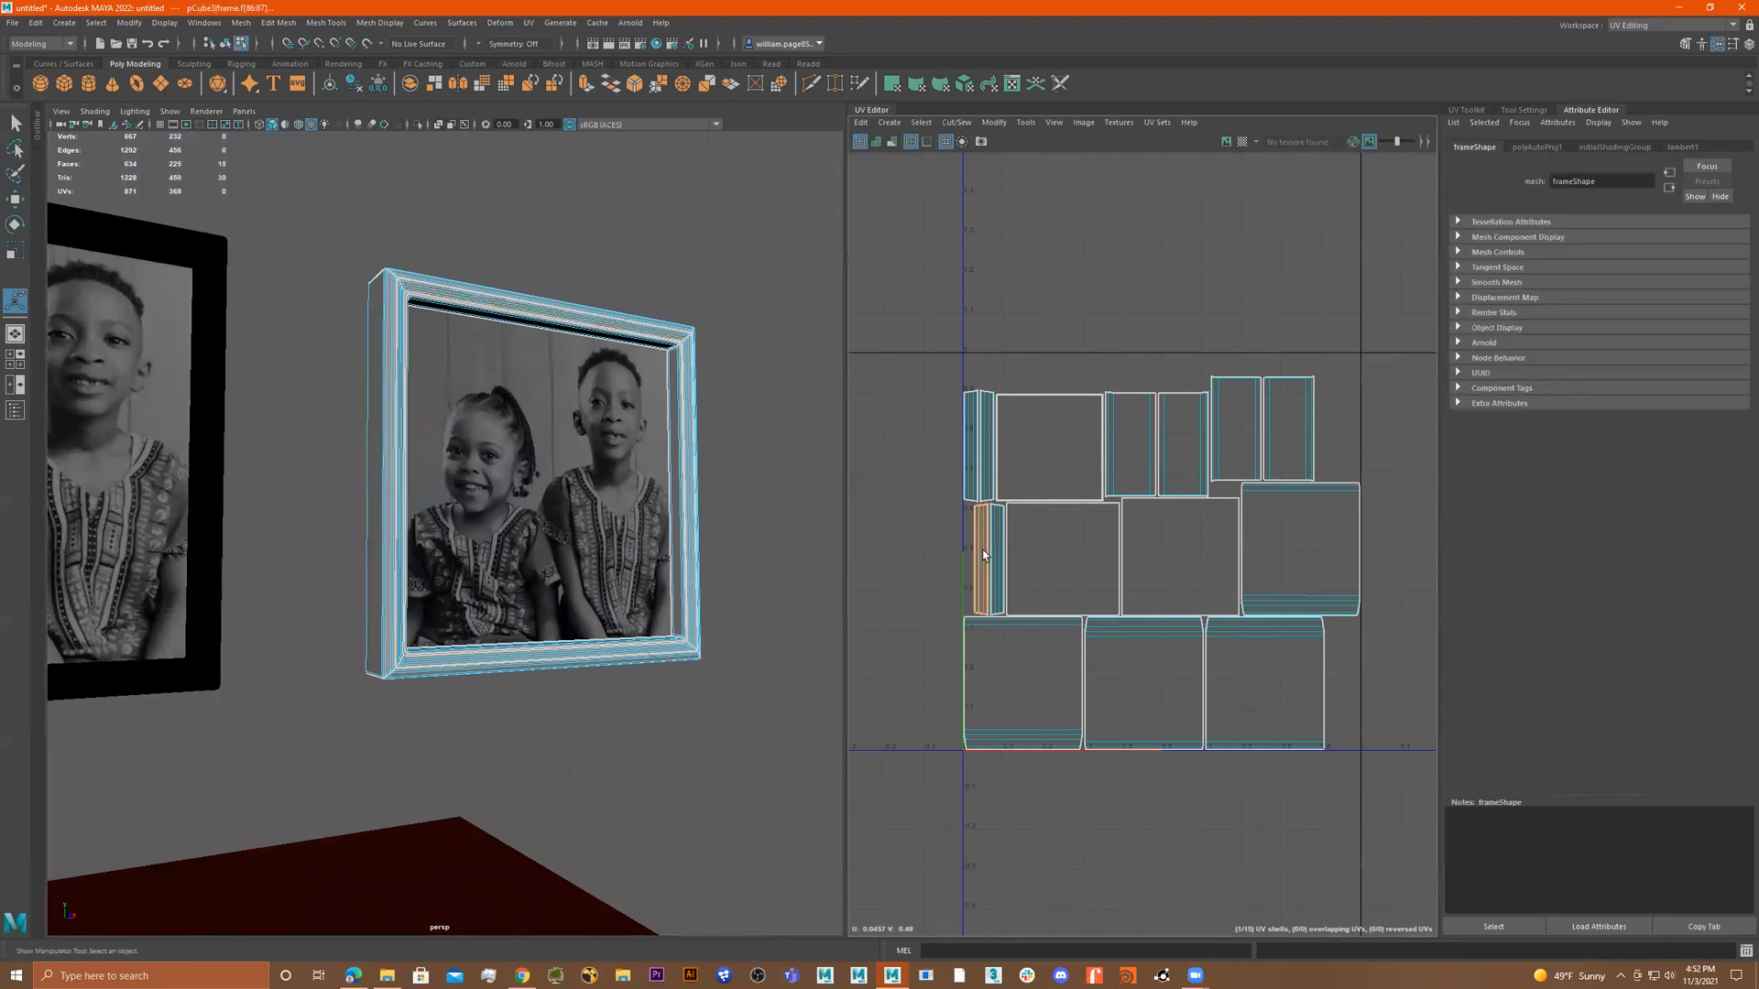
shift+click(997, 558)
key(5)
key(4)
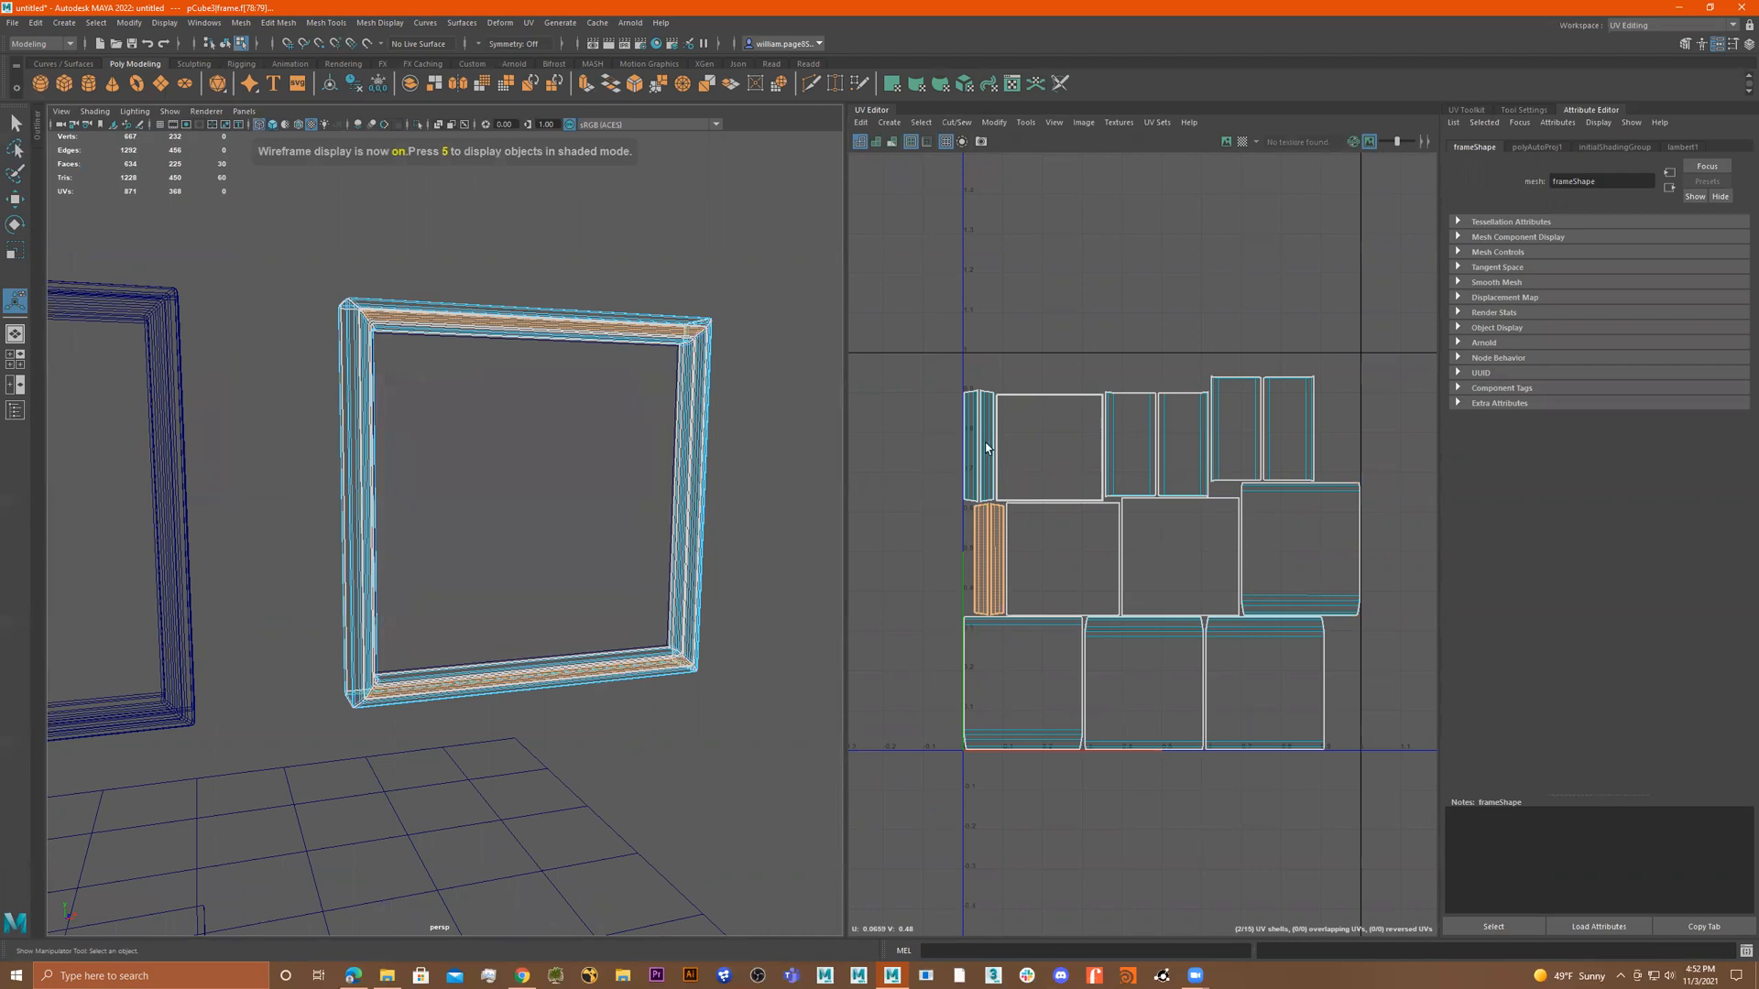
shift+click(986, 448)
mouse_move(678, 416)
alt+mouse_down()
mouse_move(617, 412)
mouse_move(668, 420)
alt+mouse_up()
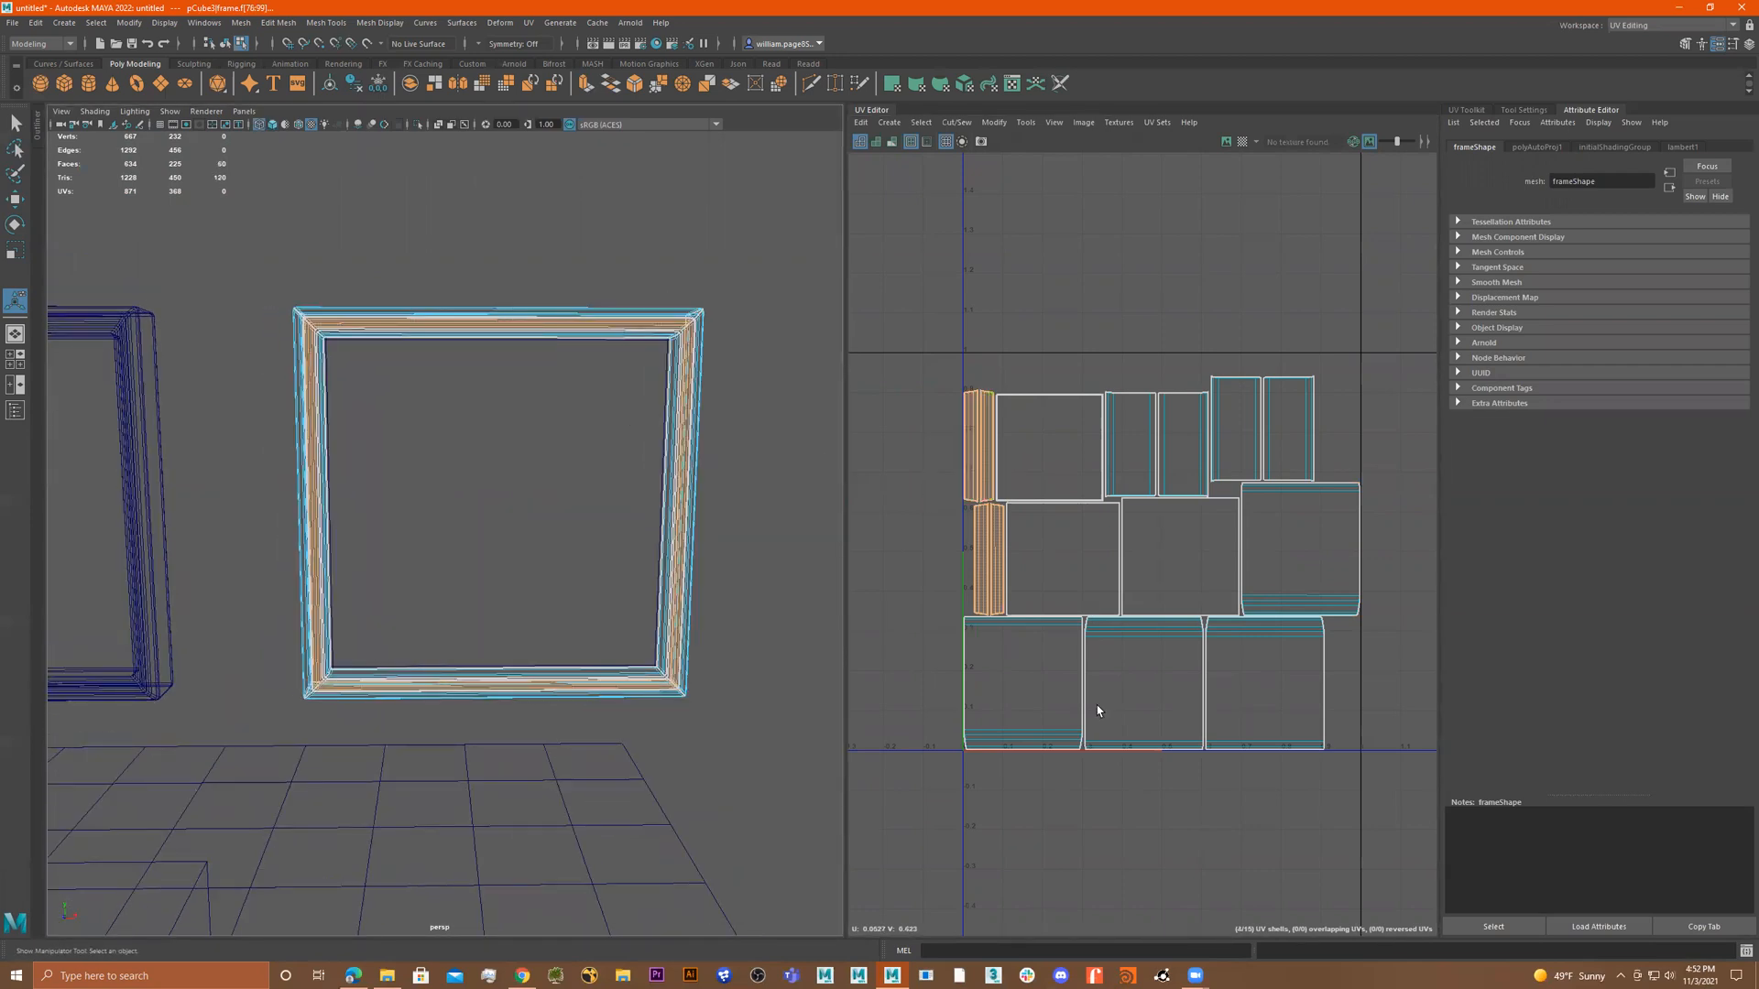
click(1053, 693)
click(743, 472)
mouse_move(742, 471)
alt+mouse_down()
mouse_move(829, 479)
mouse_move(741, 479)
mouse_move(769, 481)
alt+mouse_up()
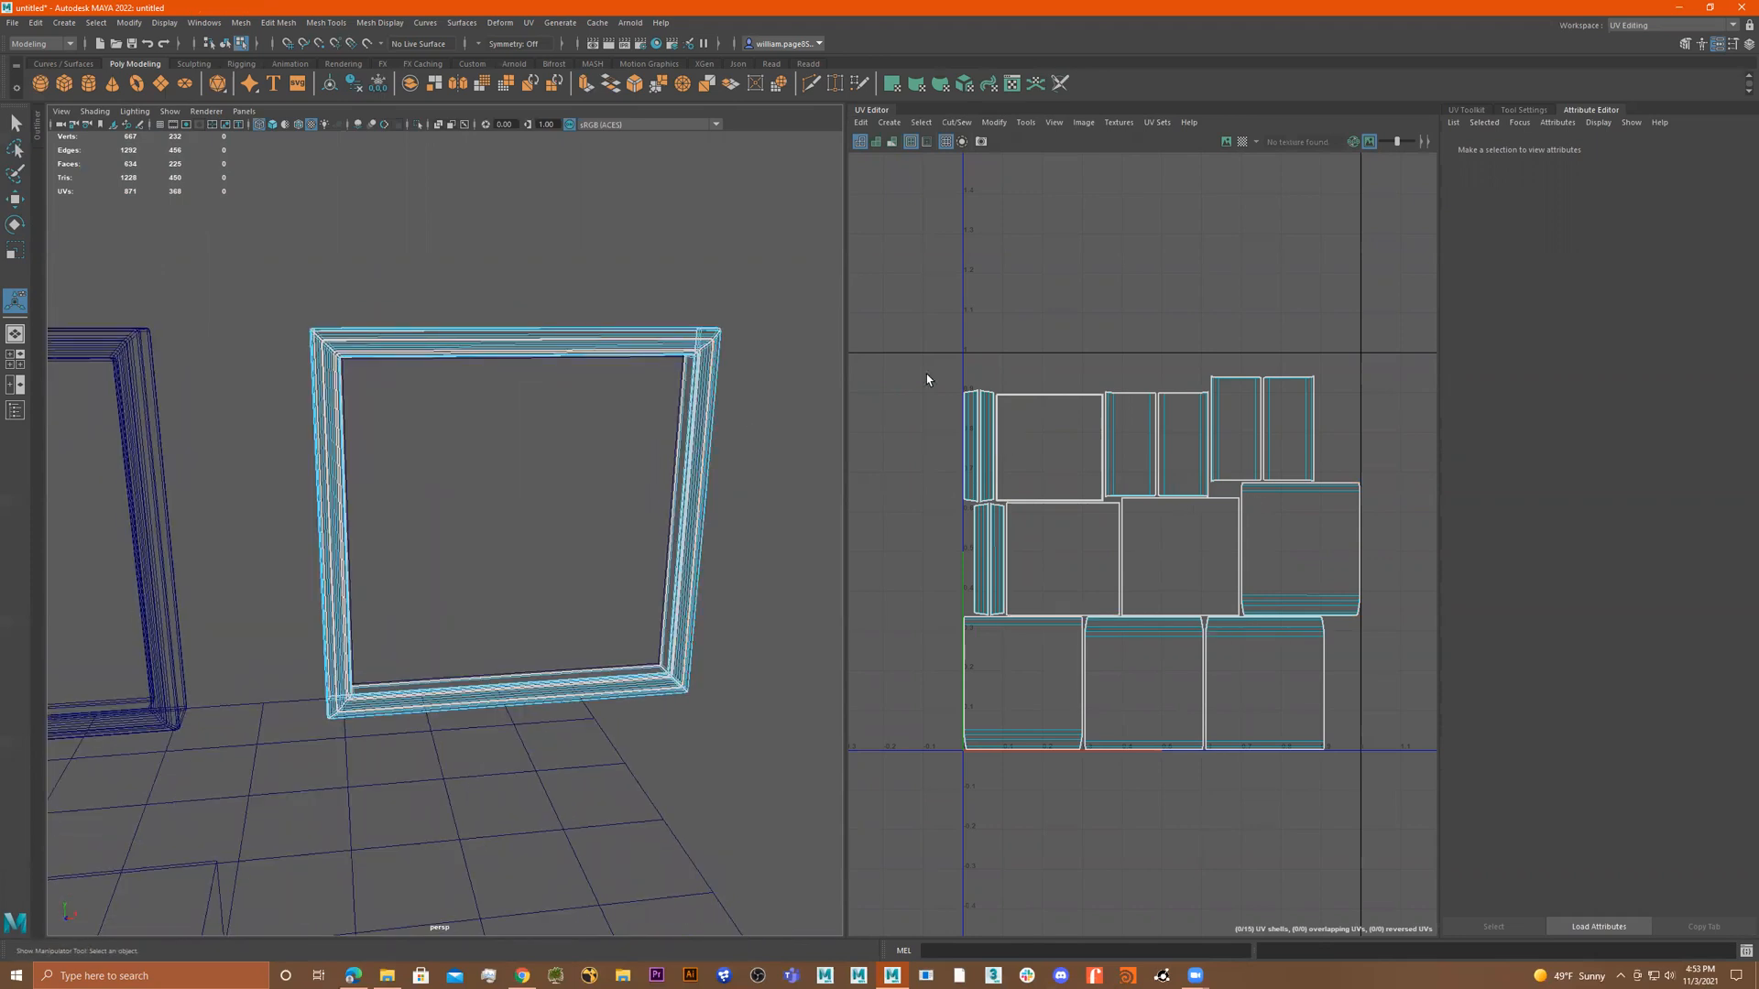
click(628, 351)
alt+drag(632, 353, 854, 383)
ctrl+click(592, 399)
mouse_move(671, 404)
alt+mouse_down()
mouse_move(616, 392)
mouse_move(639, 400)
alt+mouse_up()
ctrl+drag(532, 605, 566, 840)
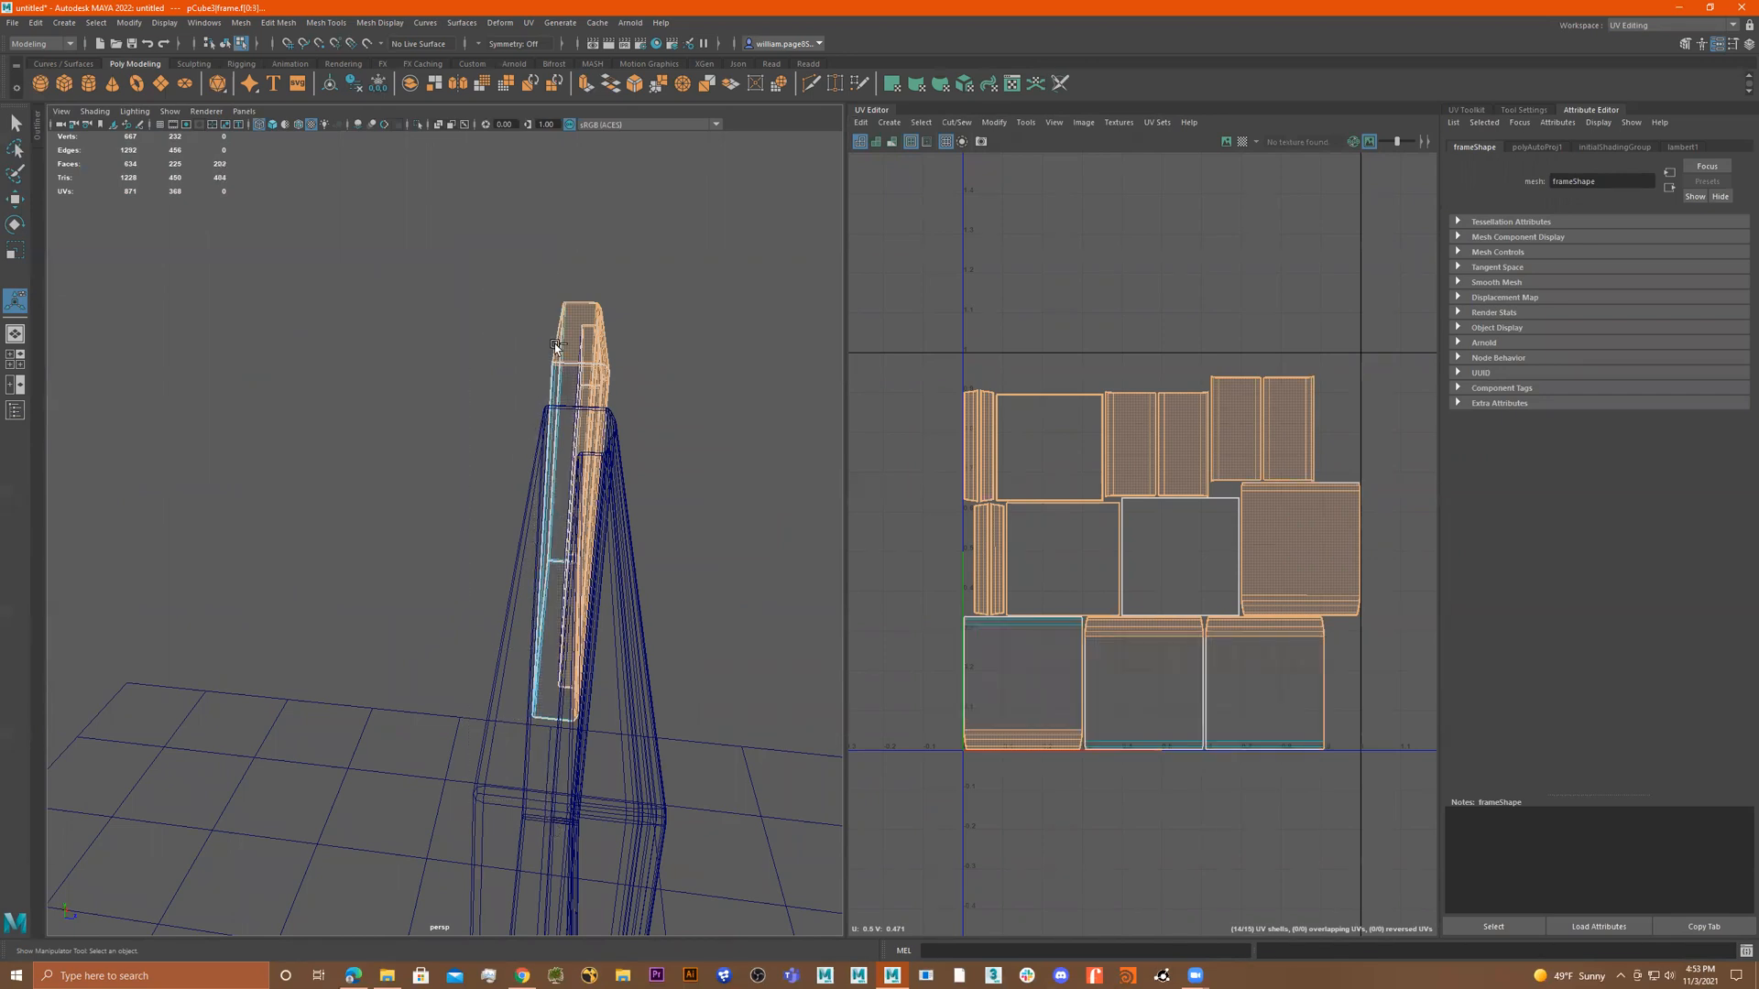
ctrl+click(563, 385)
mouse_move(564, 385)
alt+mouse_down()
mouse_move(667, 408)
mouse_move(483, 381)
mouse_move(597, 419)
mouse_move(568, 393)
mouse_move(586, 407)
alt+mouse_up()
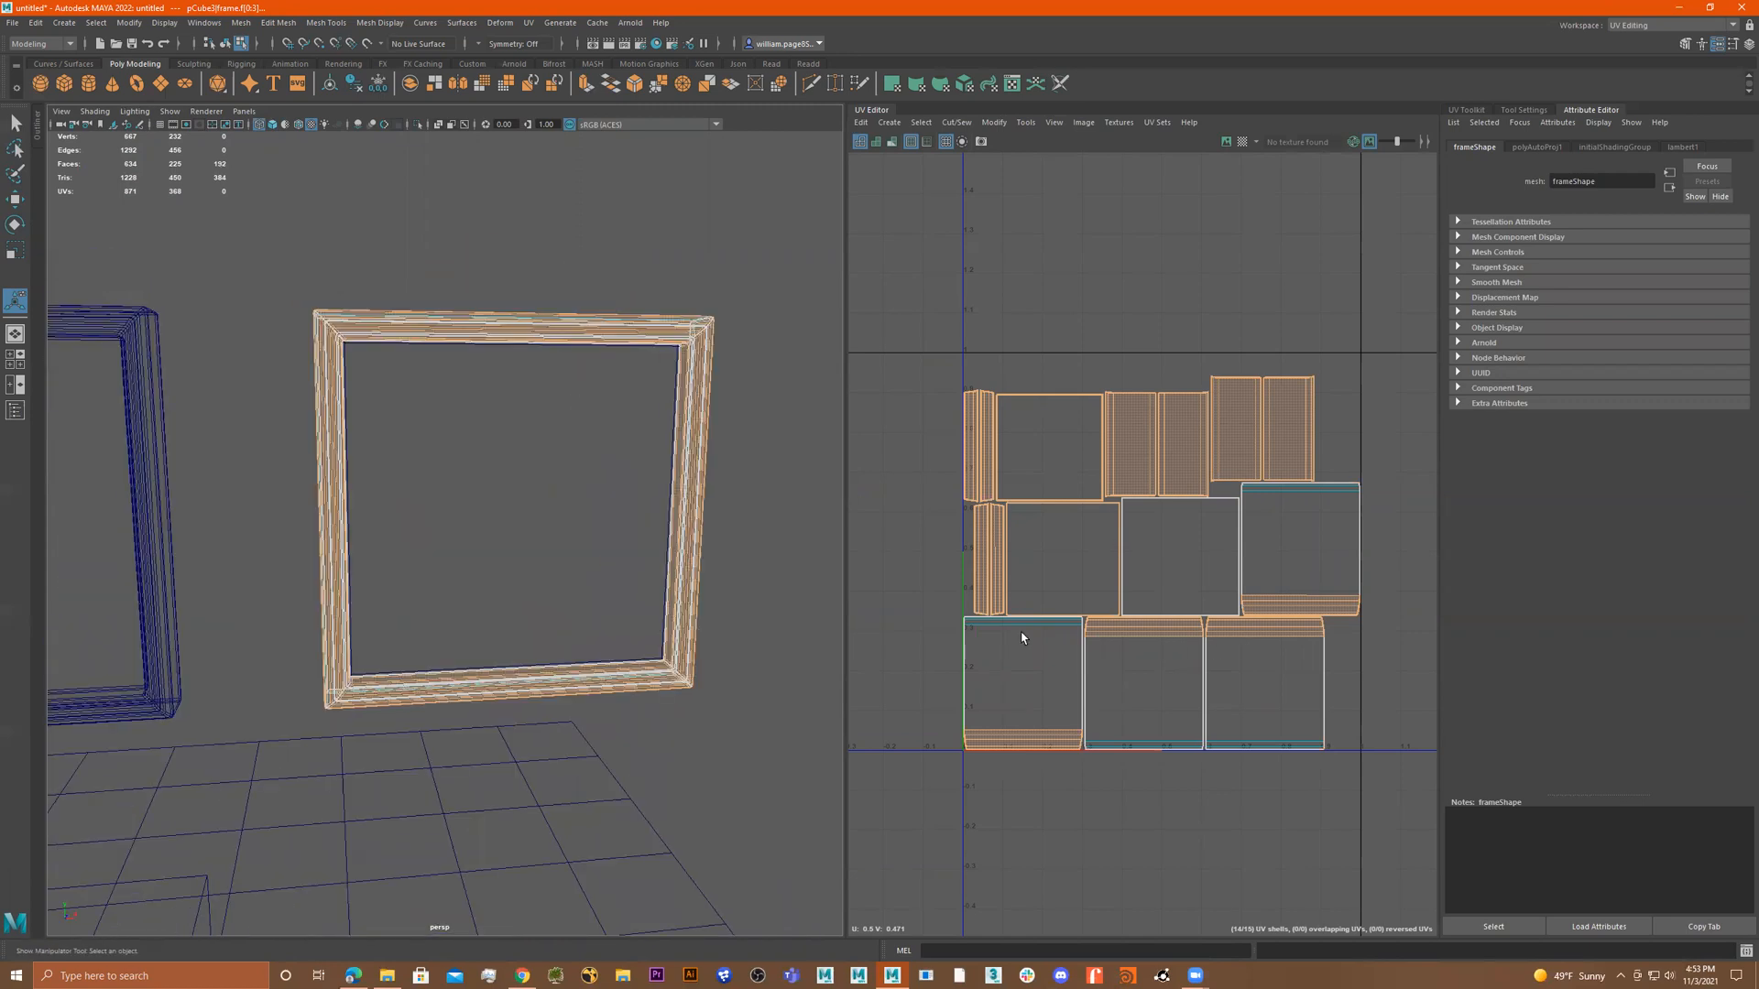
key(5)
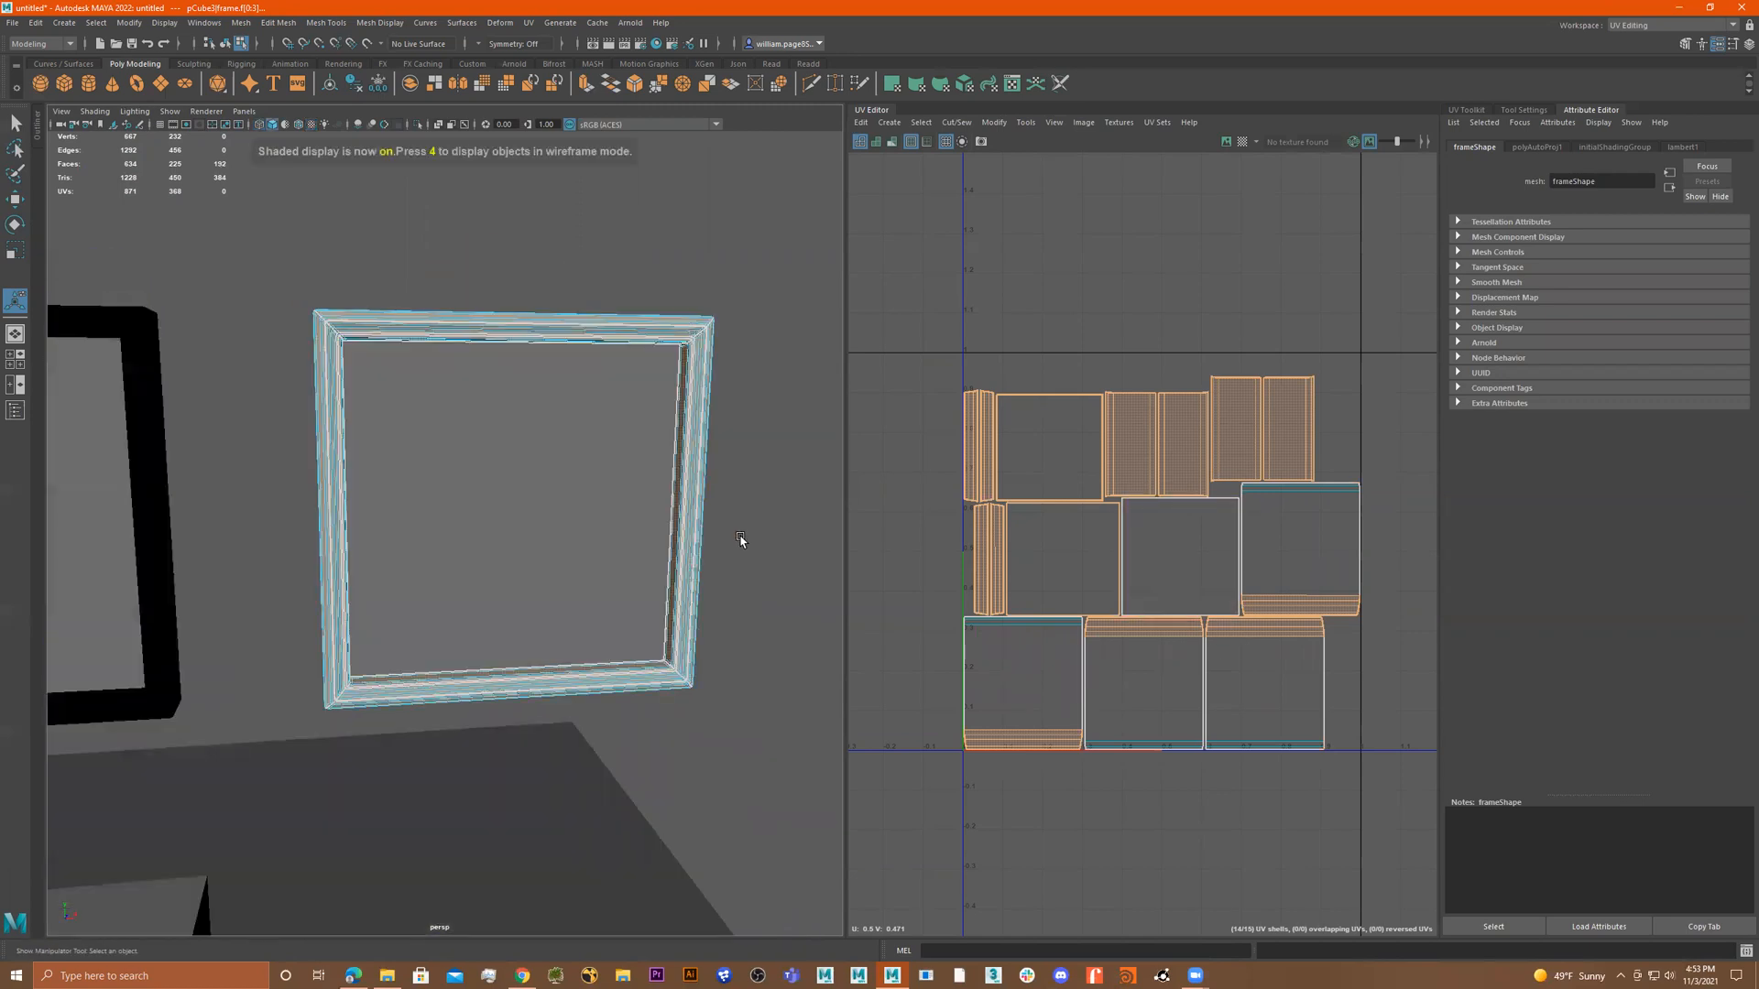
alt+drag(760, 563, 607, 496)
click(716, 557)
Return to object selection, select the duplicated frame mesh and isolate it in the viewport.
alt+right_drag(712, 445, 765, 443)
alt+drag(459, 432, 439, 333)
right_drag(439, 321, 523, 358)
click(502, 390)
click(475, 387)
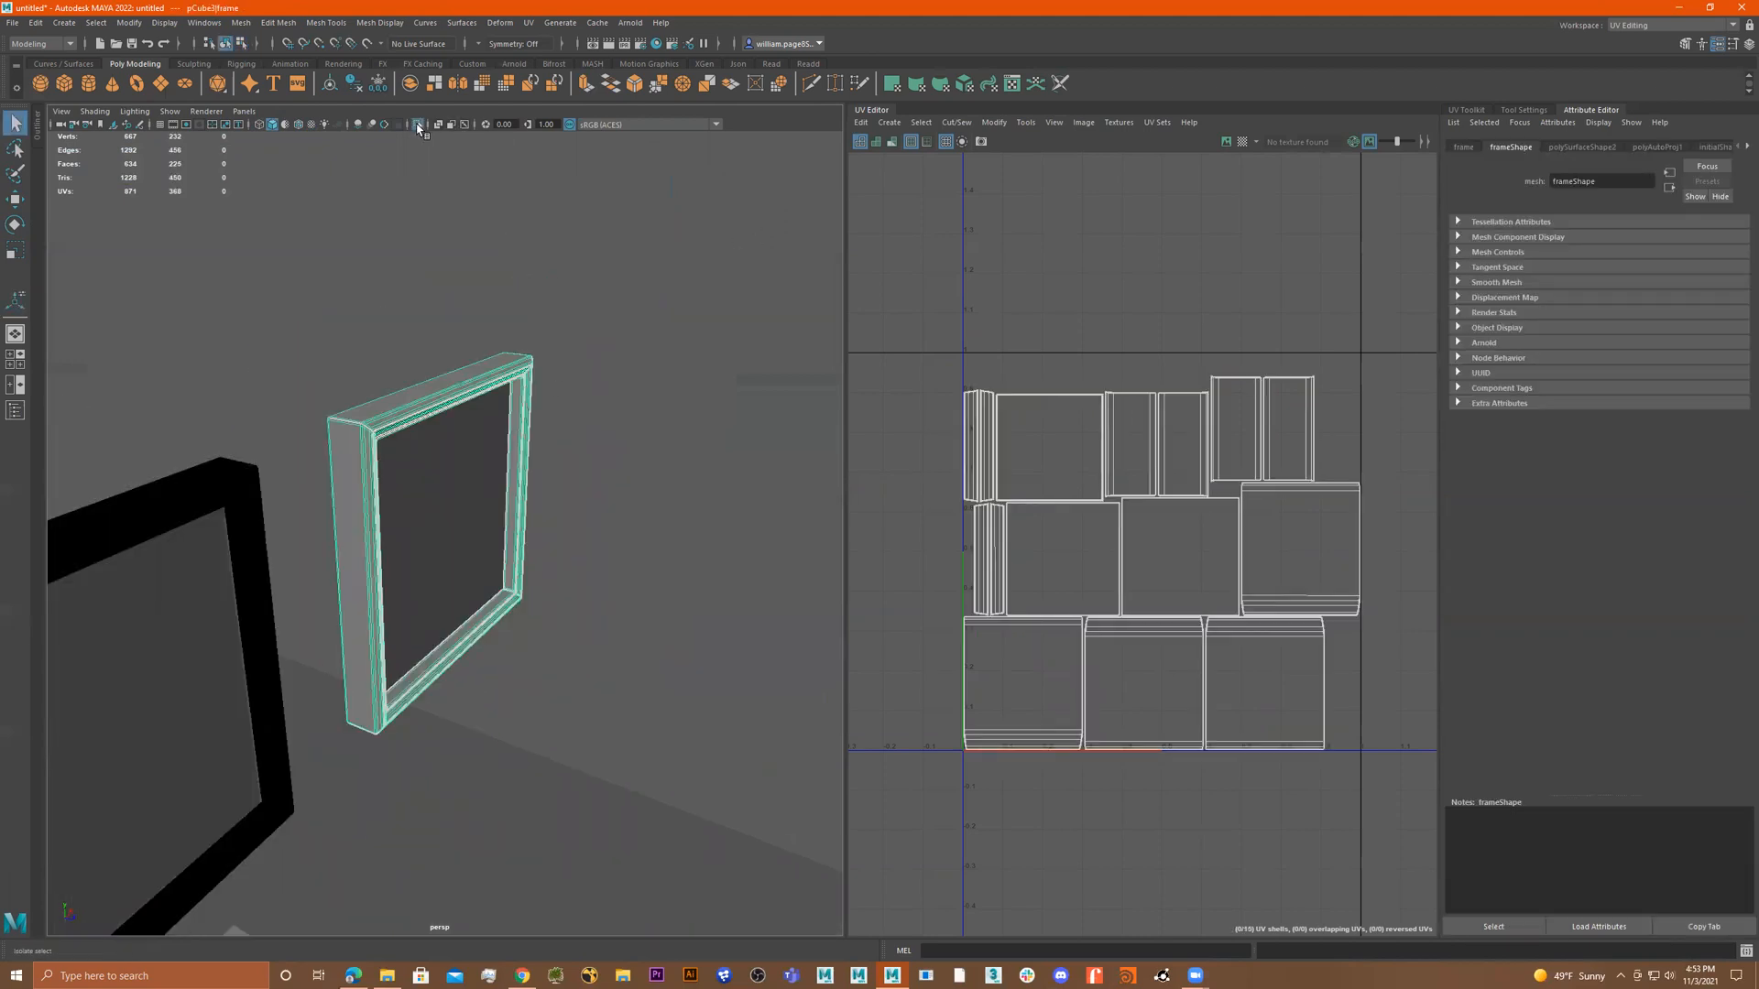
click(419, 129)
alt+drag(608, 431, 650, 421)
Select the frame's faces from the side in wireframe and remove the back portion from the face selection.
right_drag(479, 394, 705, 281)
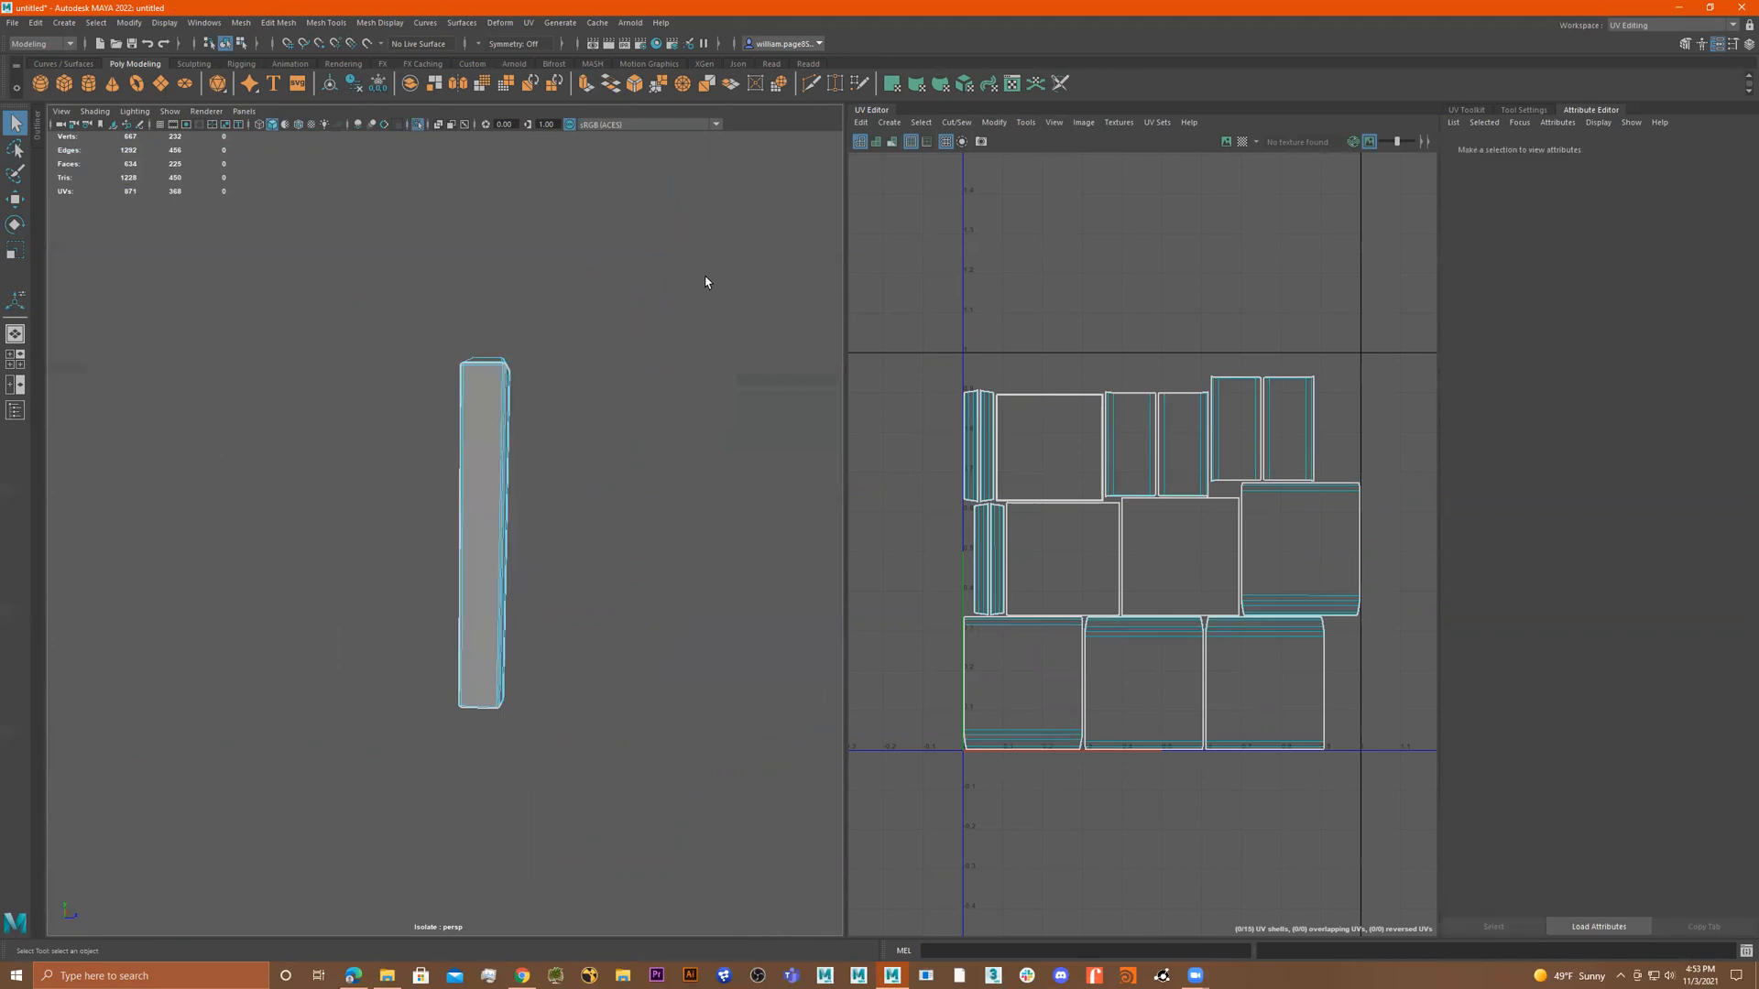
key(4)
drag(726, 279, 476, 766)
alt+drag(565, 459, 570, 456)
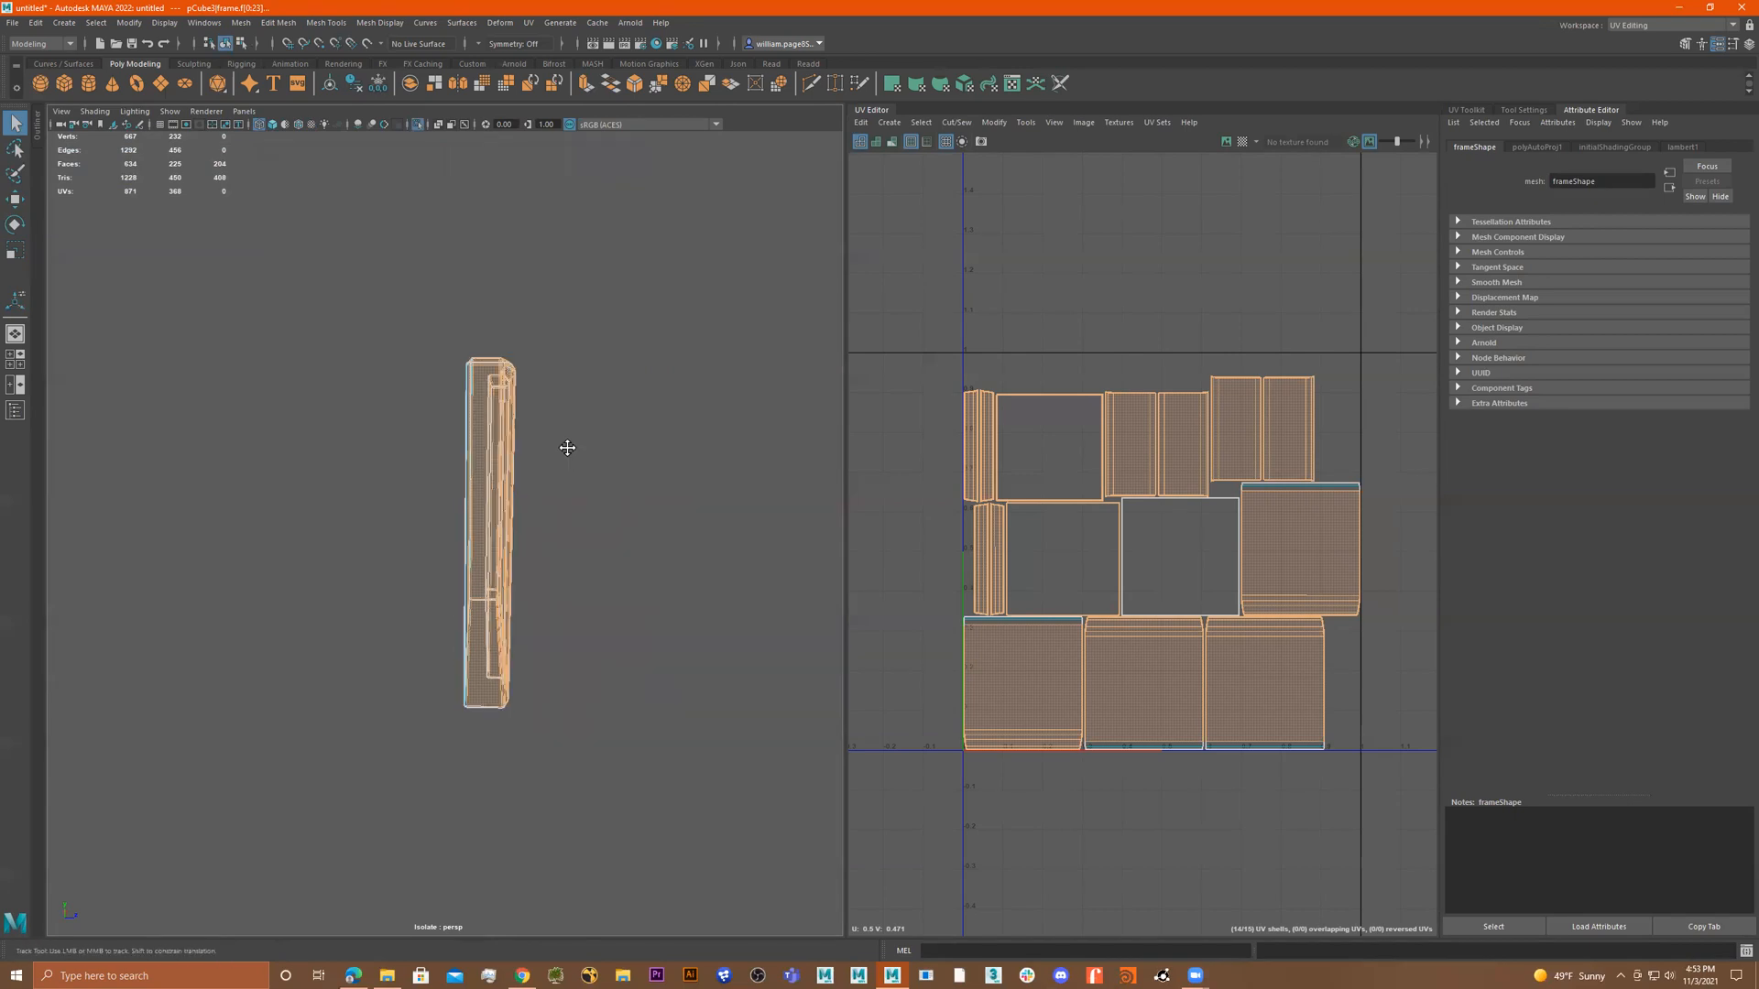
ctrl+drag(383, 293, 478, 763)
alt+drag(623, 512, 510, 495)
alt+right_drag(510, 495, 656, 503)
alt+drag(656, 503, 638, 502)
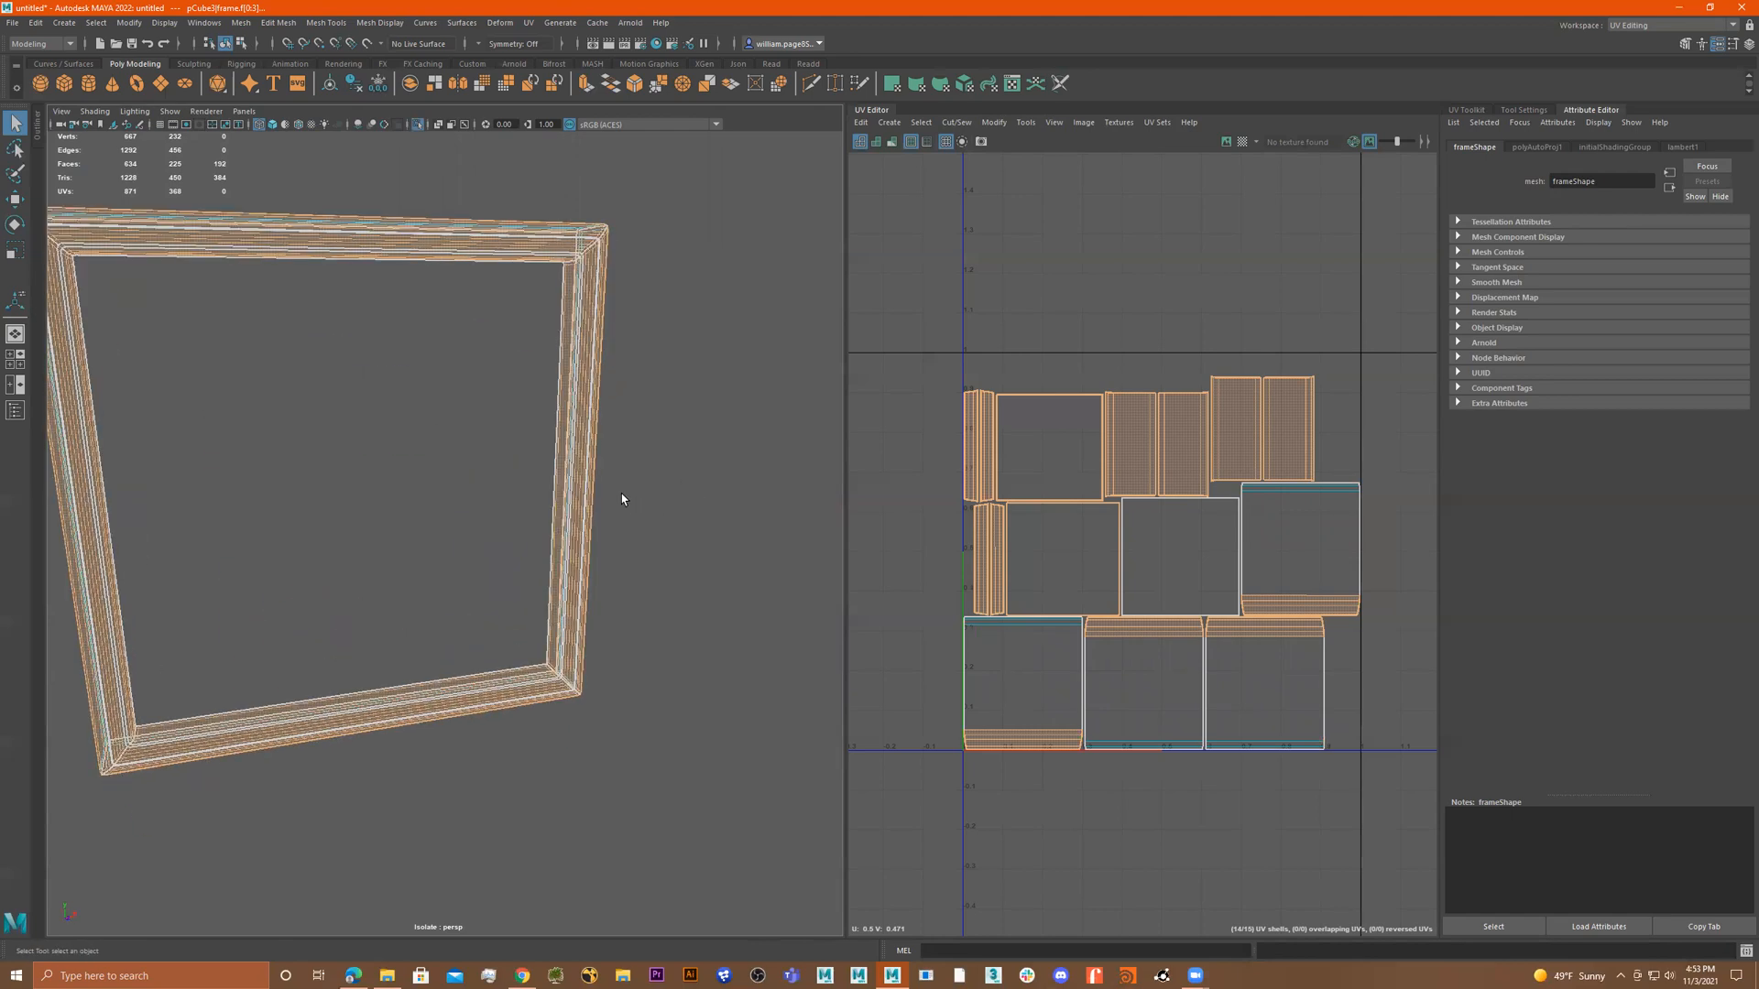
Remove the inner rim's face loops from the selection so only the frame's front moulding faces stay selected.
key(5)
mouse_move(706, 444)
alt+mouse_down()
mouse_move(741, 454)
mouse_move(528, 634)
alt+mouse_up()
alt+right_drag(656, 632, 835, 615)
alt+middle_drag(725, 582, 612, 465)
alt+right_drag(710, 509, 795, 511)
alt+drag(738, 521, 745, 581)
alt+middle_drag(746, 580, 582, 537)
alt+right_drag(583, 538, 698, 573)
alt+drag(628, 553, 656, 579)
alt+right_drag(656, 579, 883, 577)
alt+drag(824, 584, 701, 602)
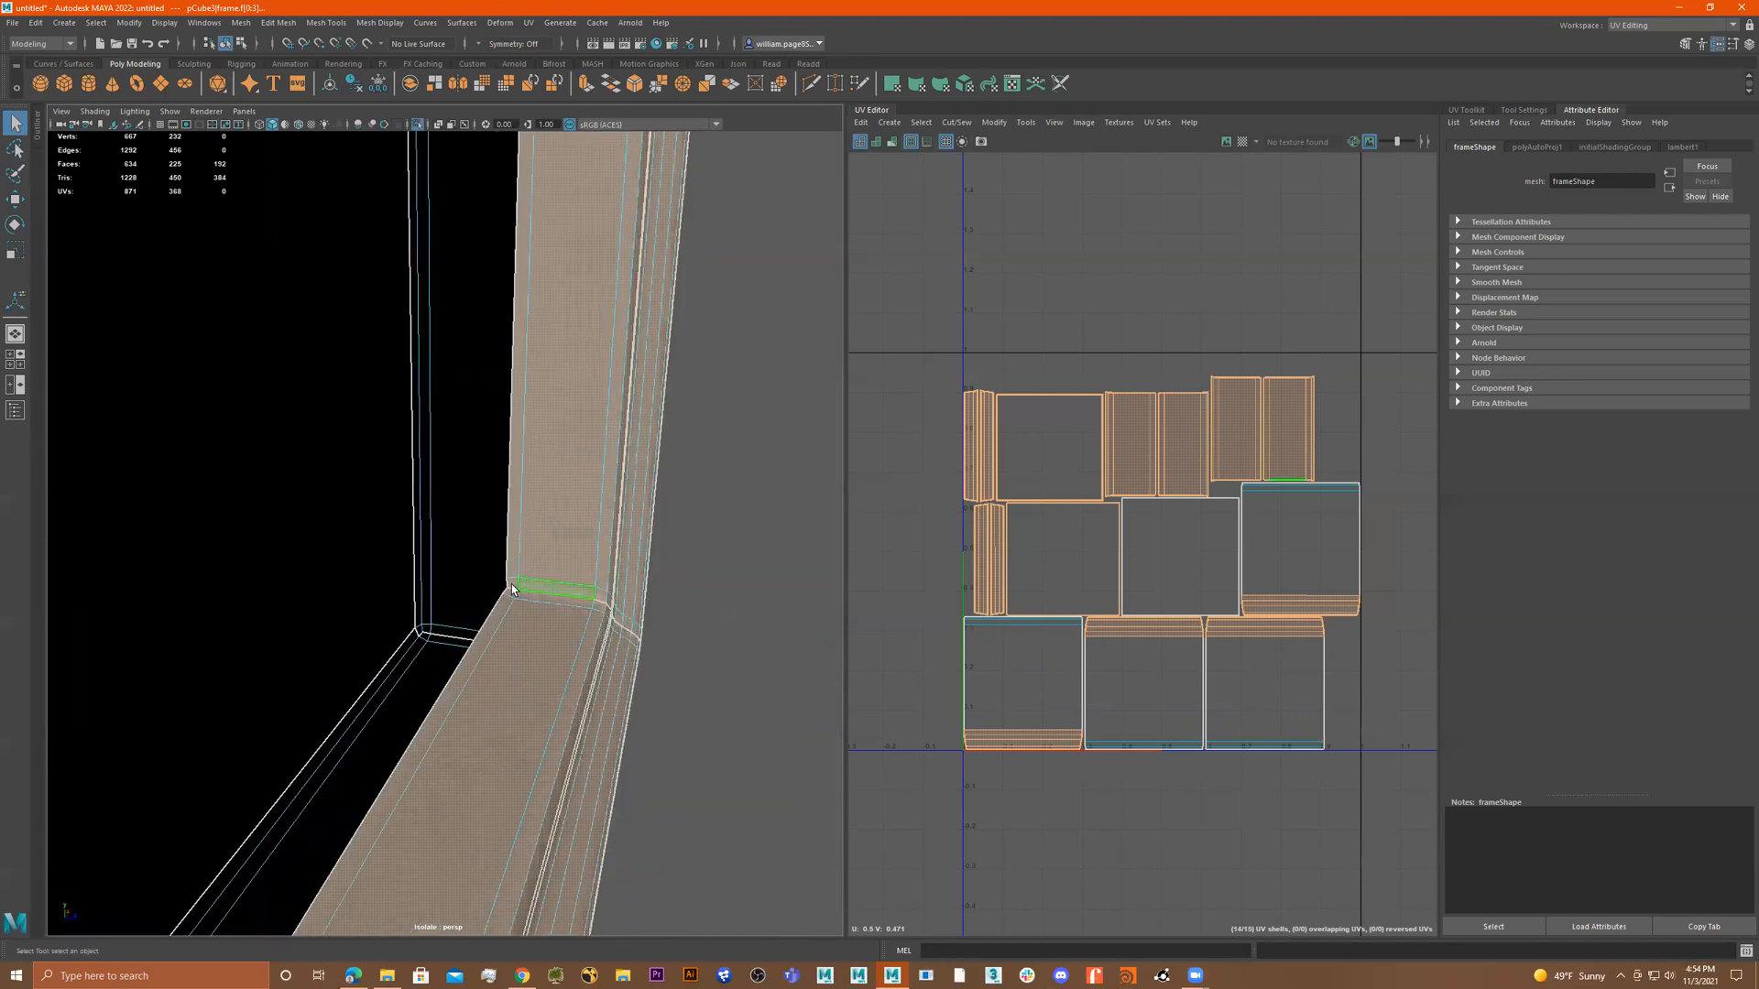
ctrl+click(513, 565)
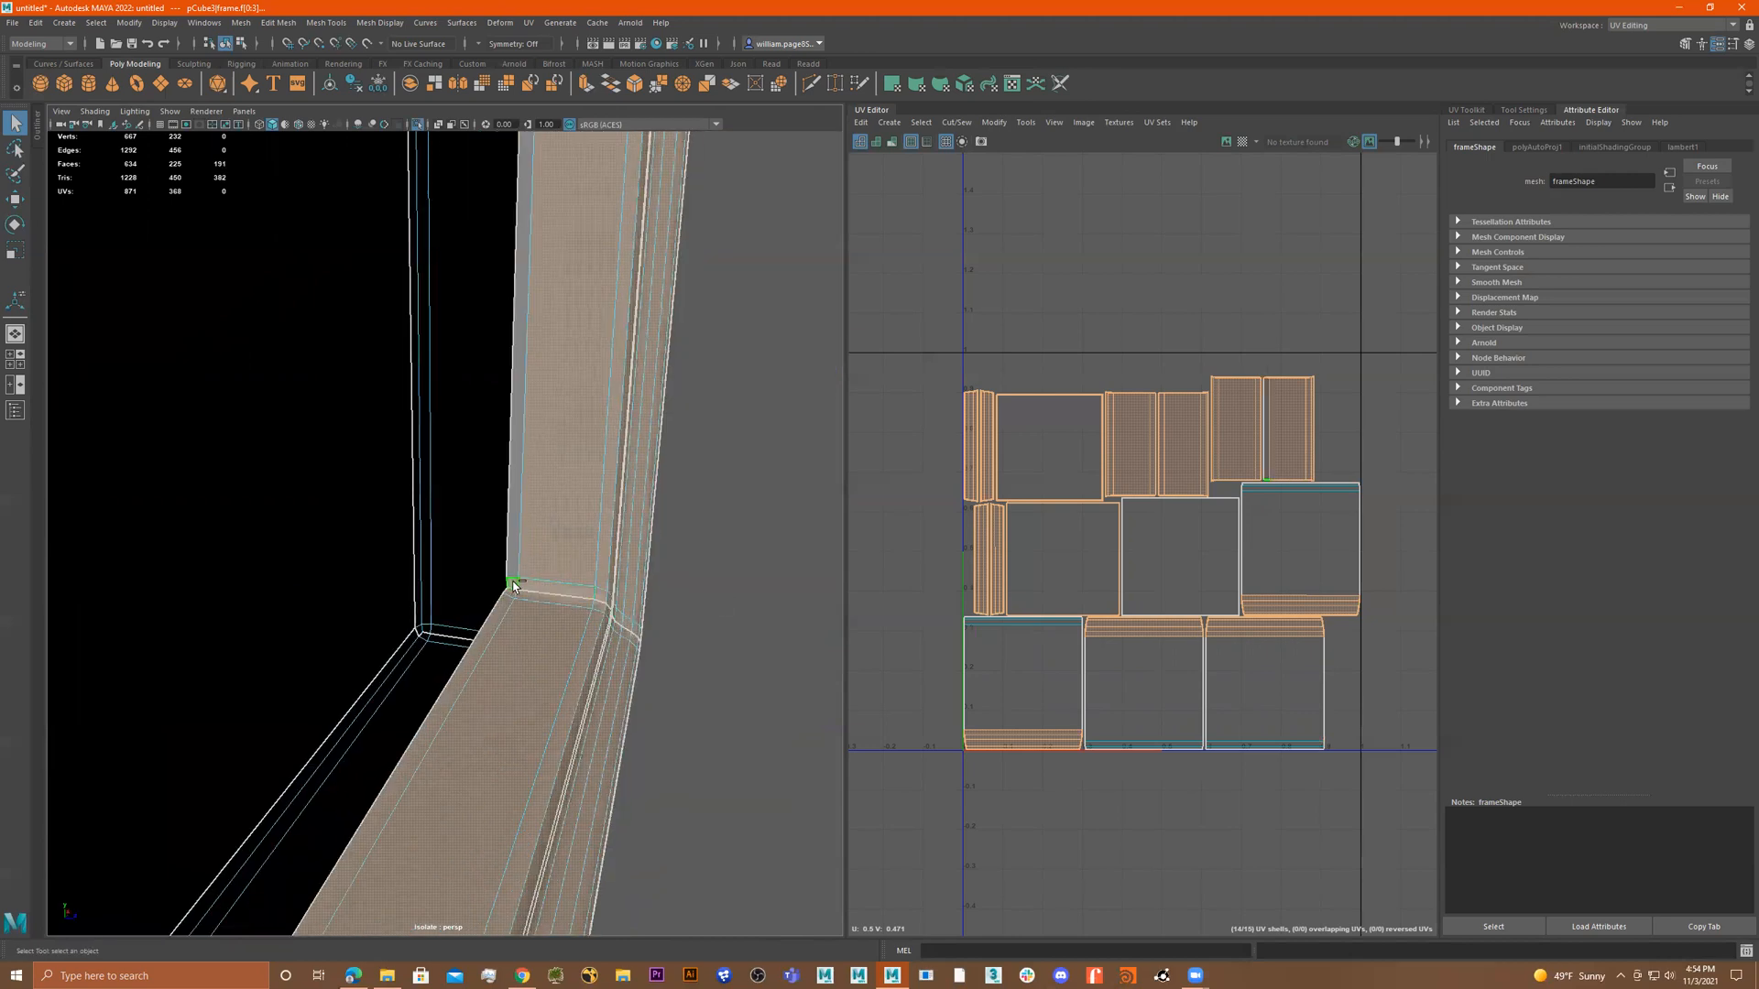
ctrl+click(514, 585)
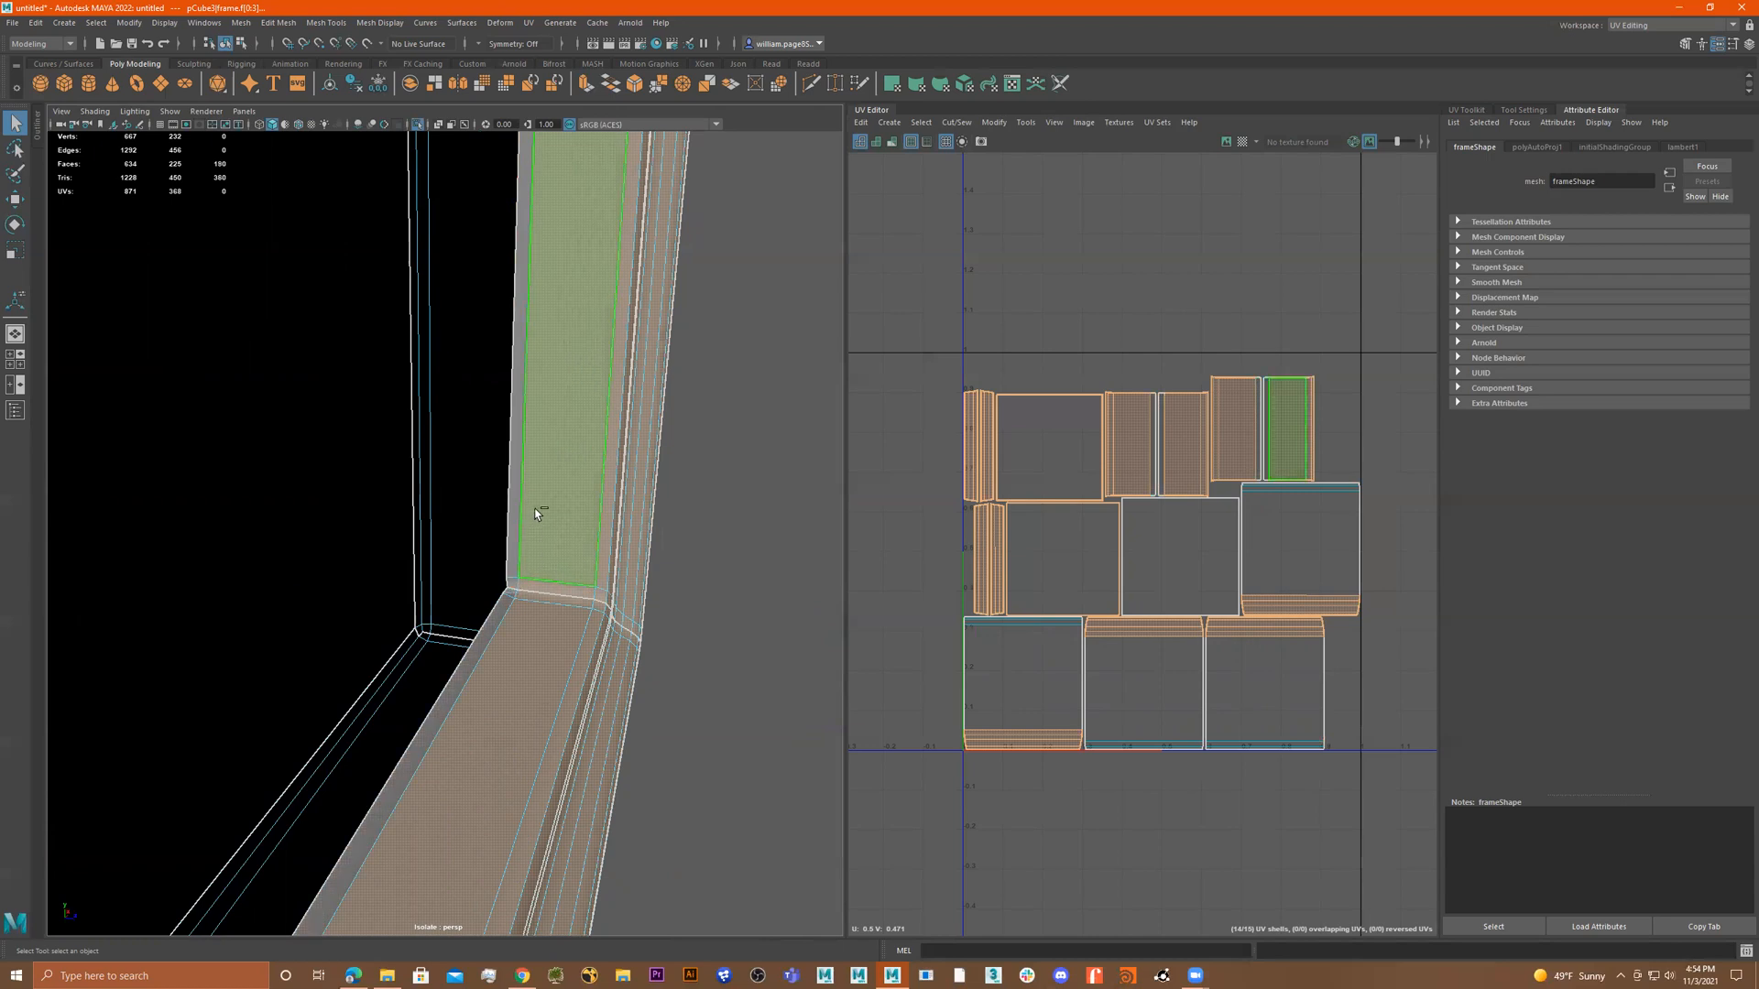
alt+drag(341, 577, 607, 623)
ctrl+click(606, 628)
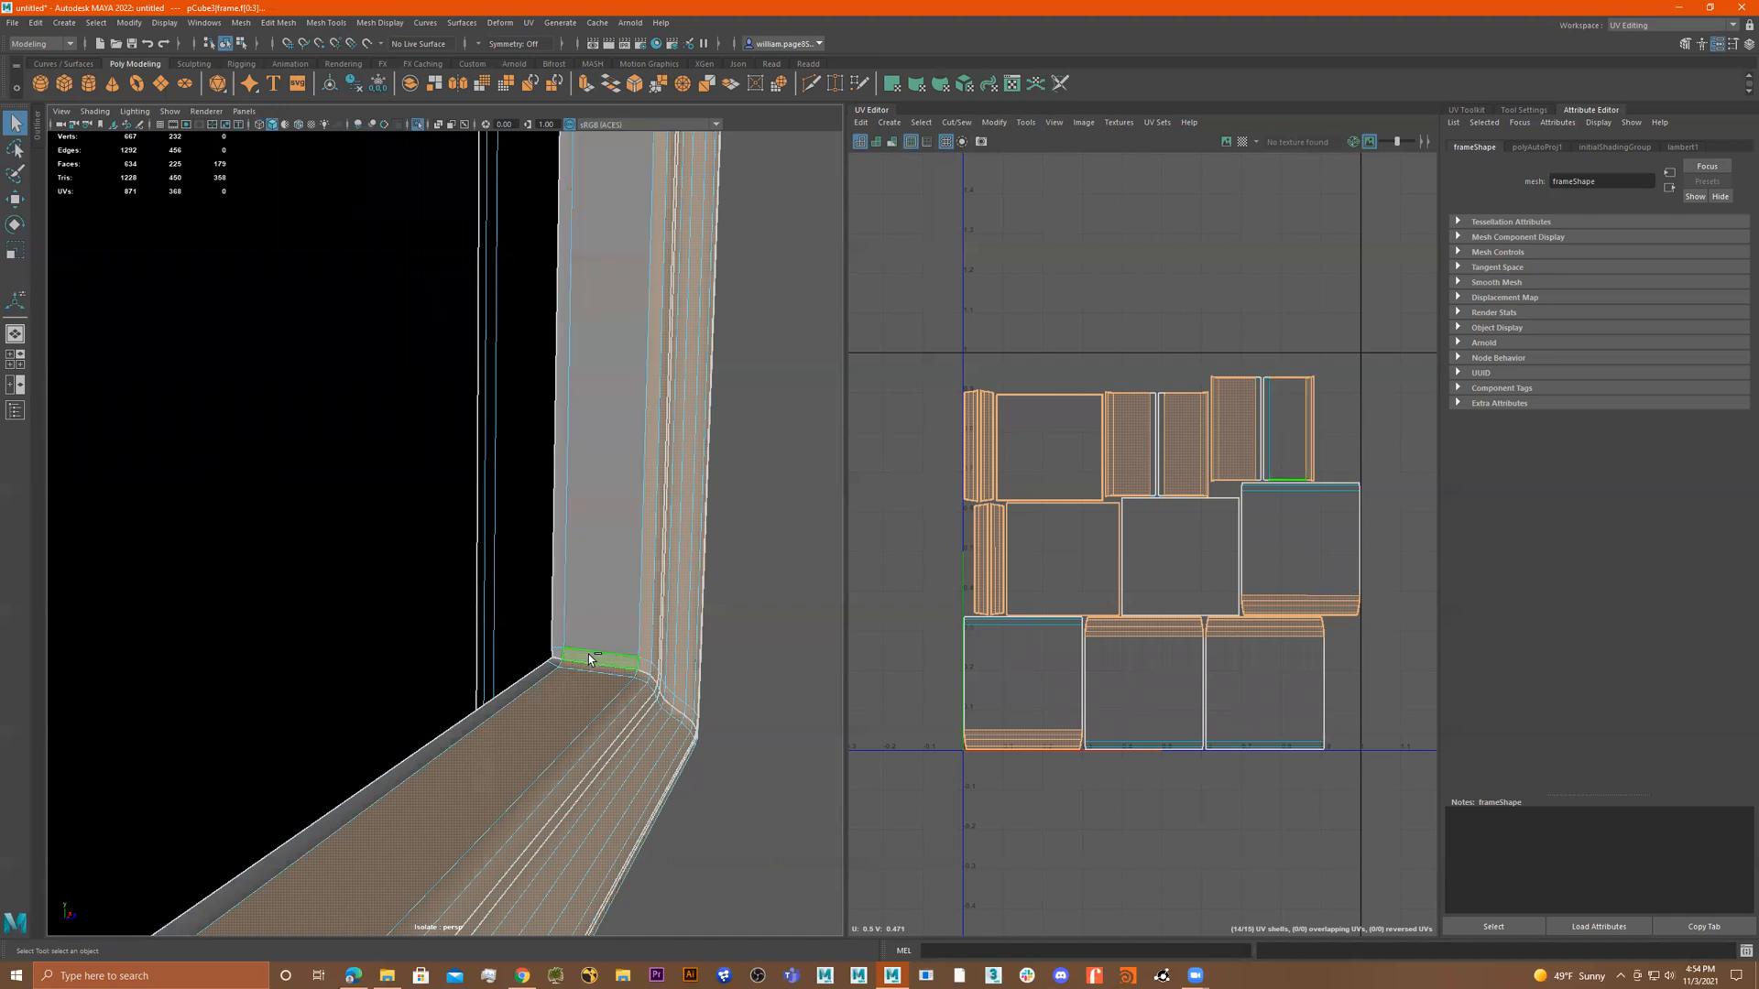
ctrl+click(588, 654)
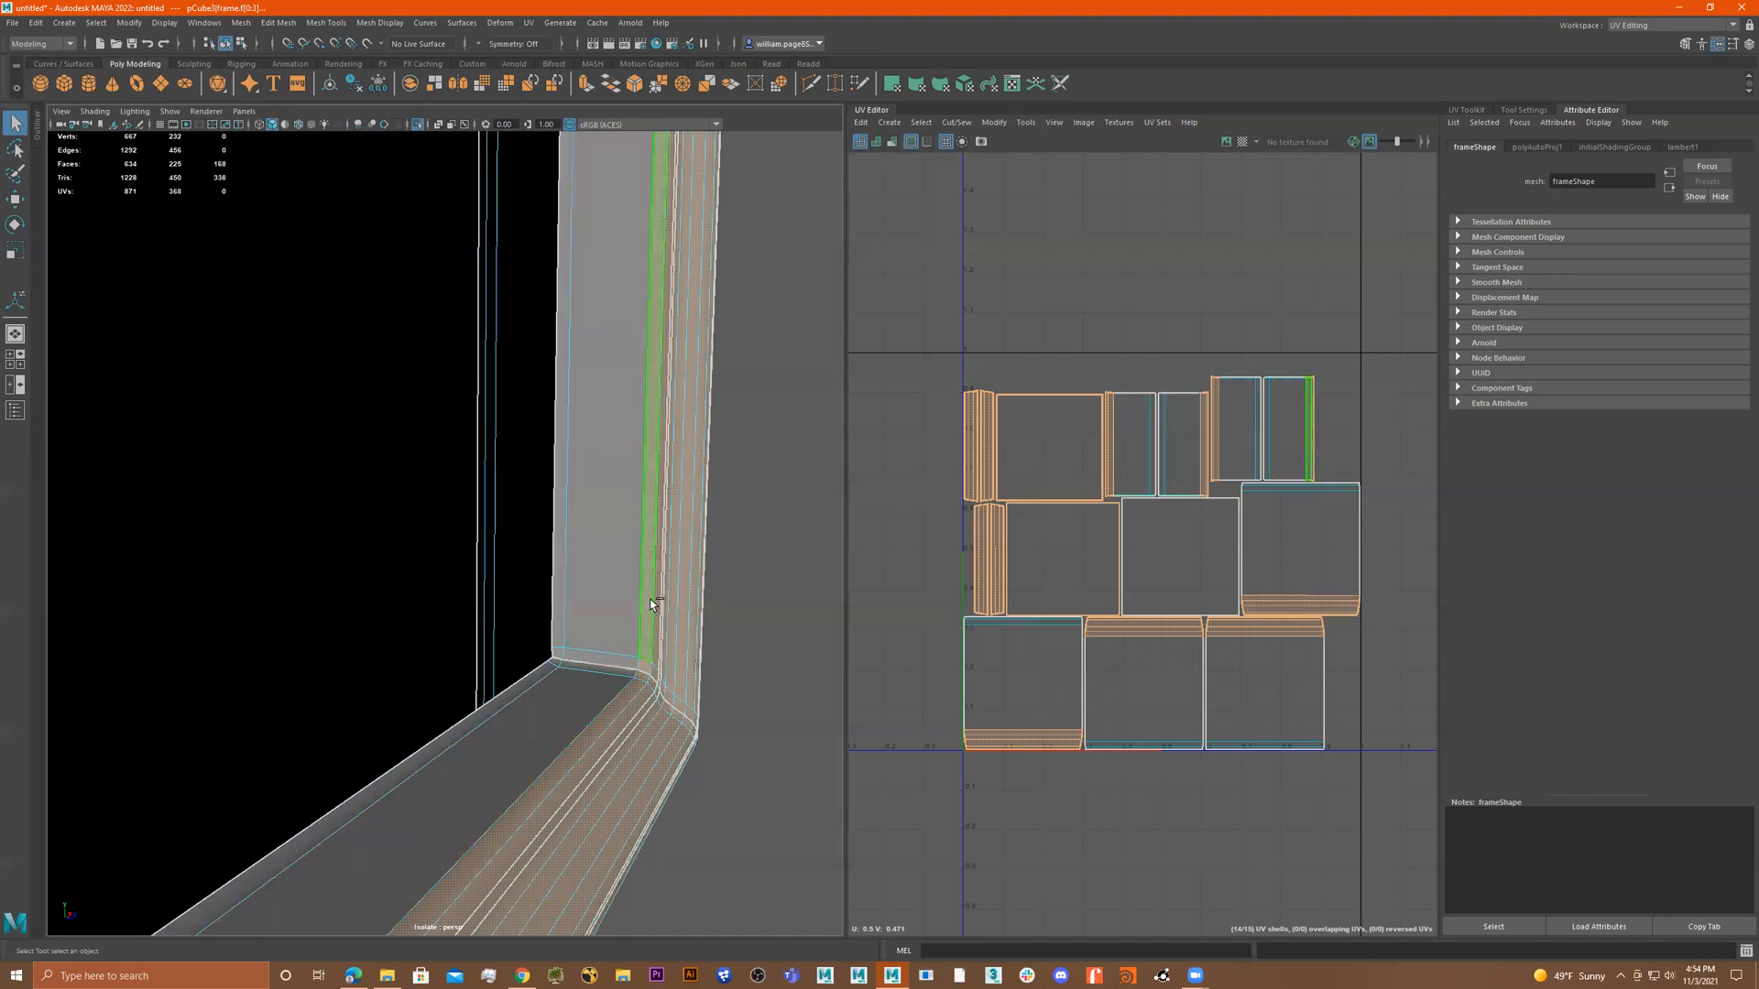
ctrl+click(653, 616)
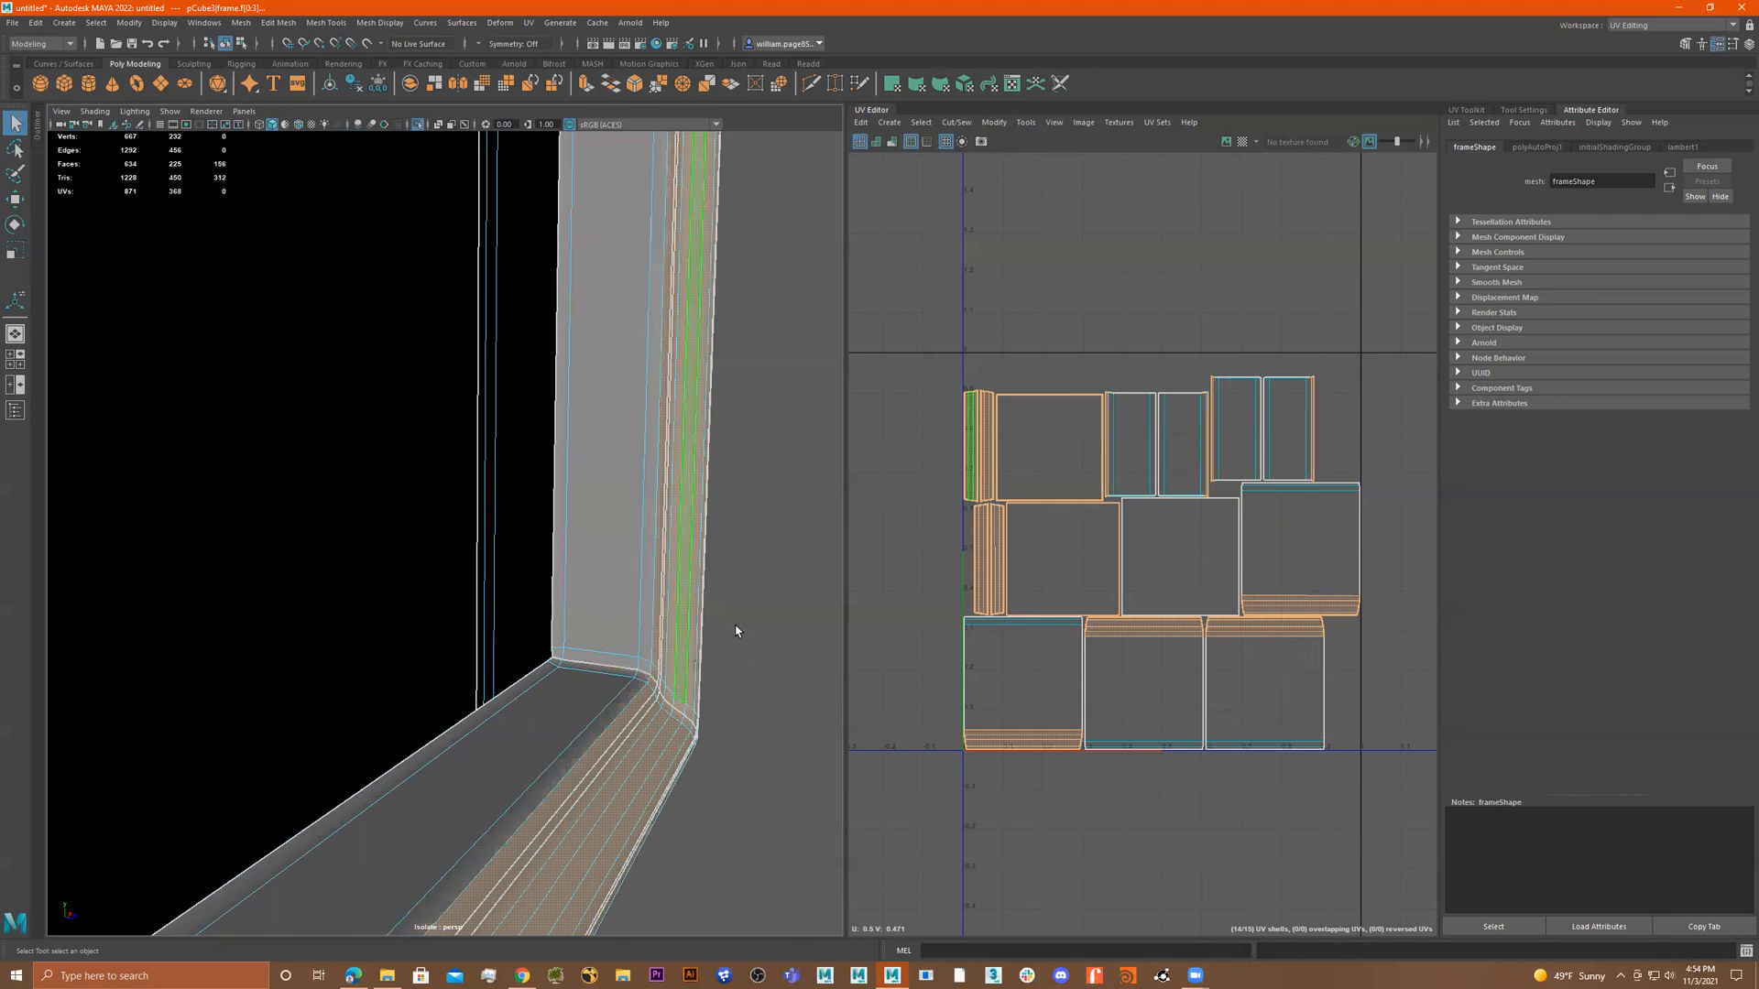
Apply a planar UV projection from the Z axis, fitted to the bounding box, to the selected front moulding faces.
scroll(463, 632, down, 8)
alt+drag(555, 618, 491, 612)
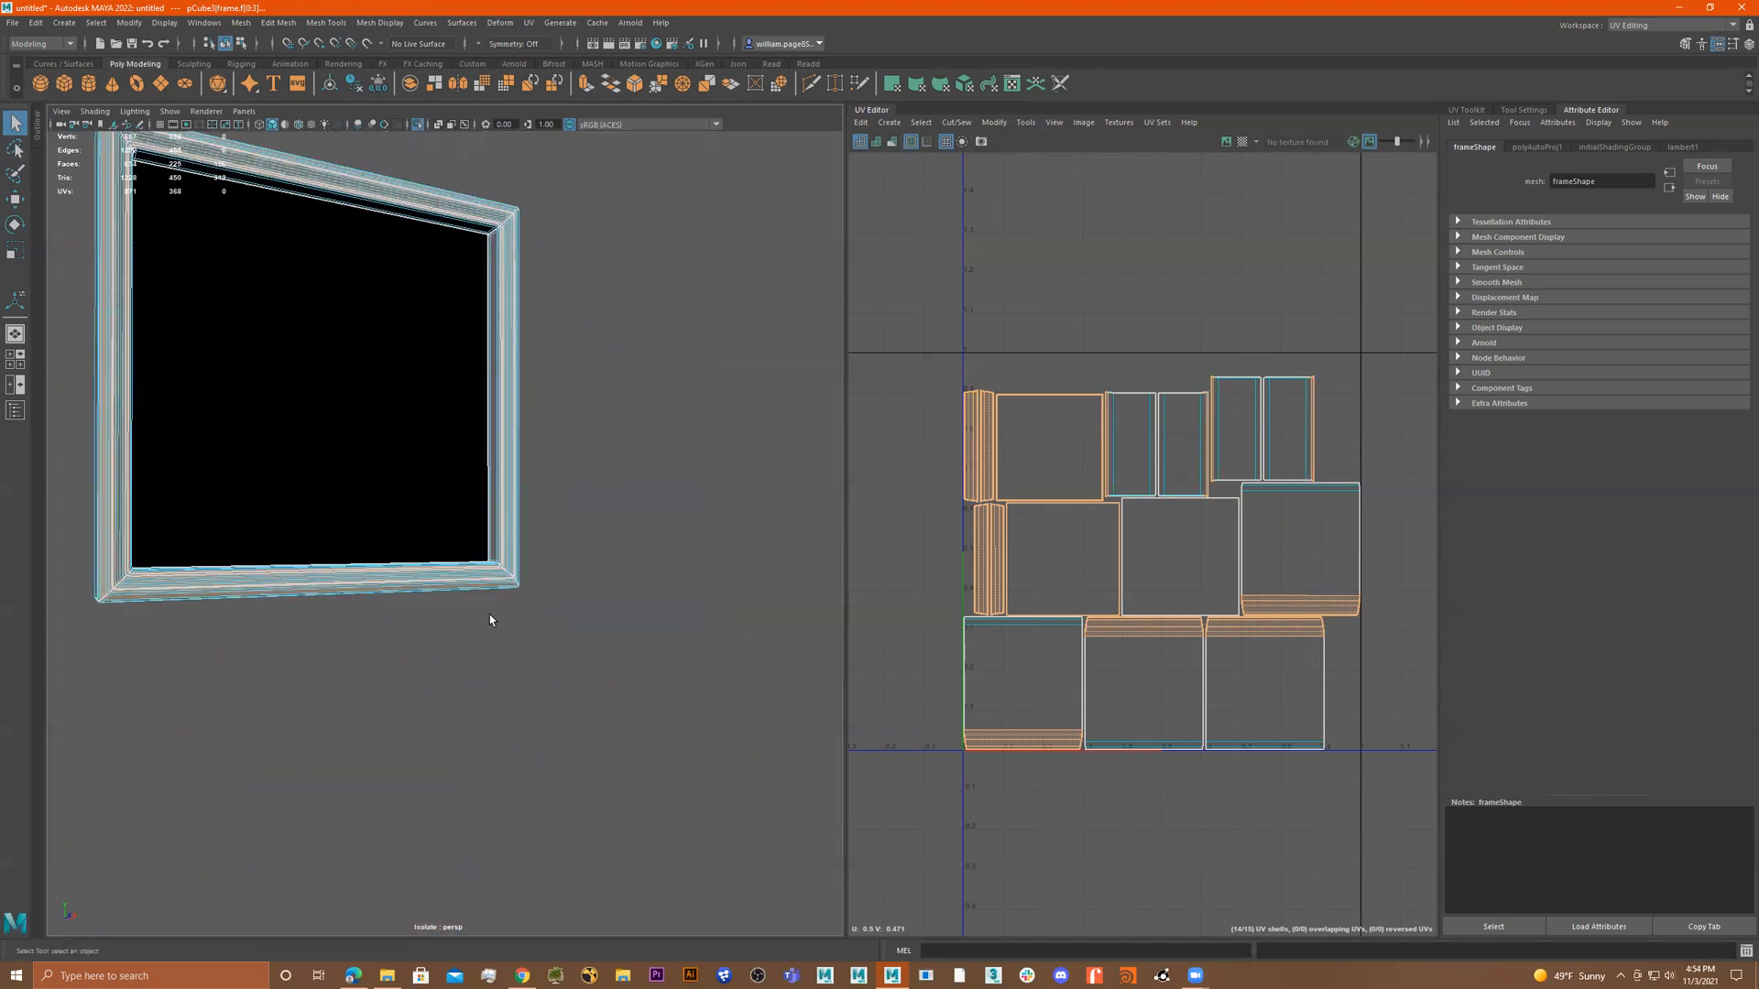
key(4)
alt+drag(683, 568, 607, 556)
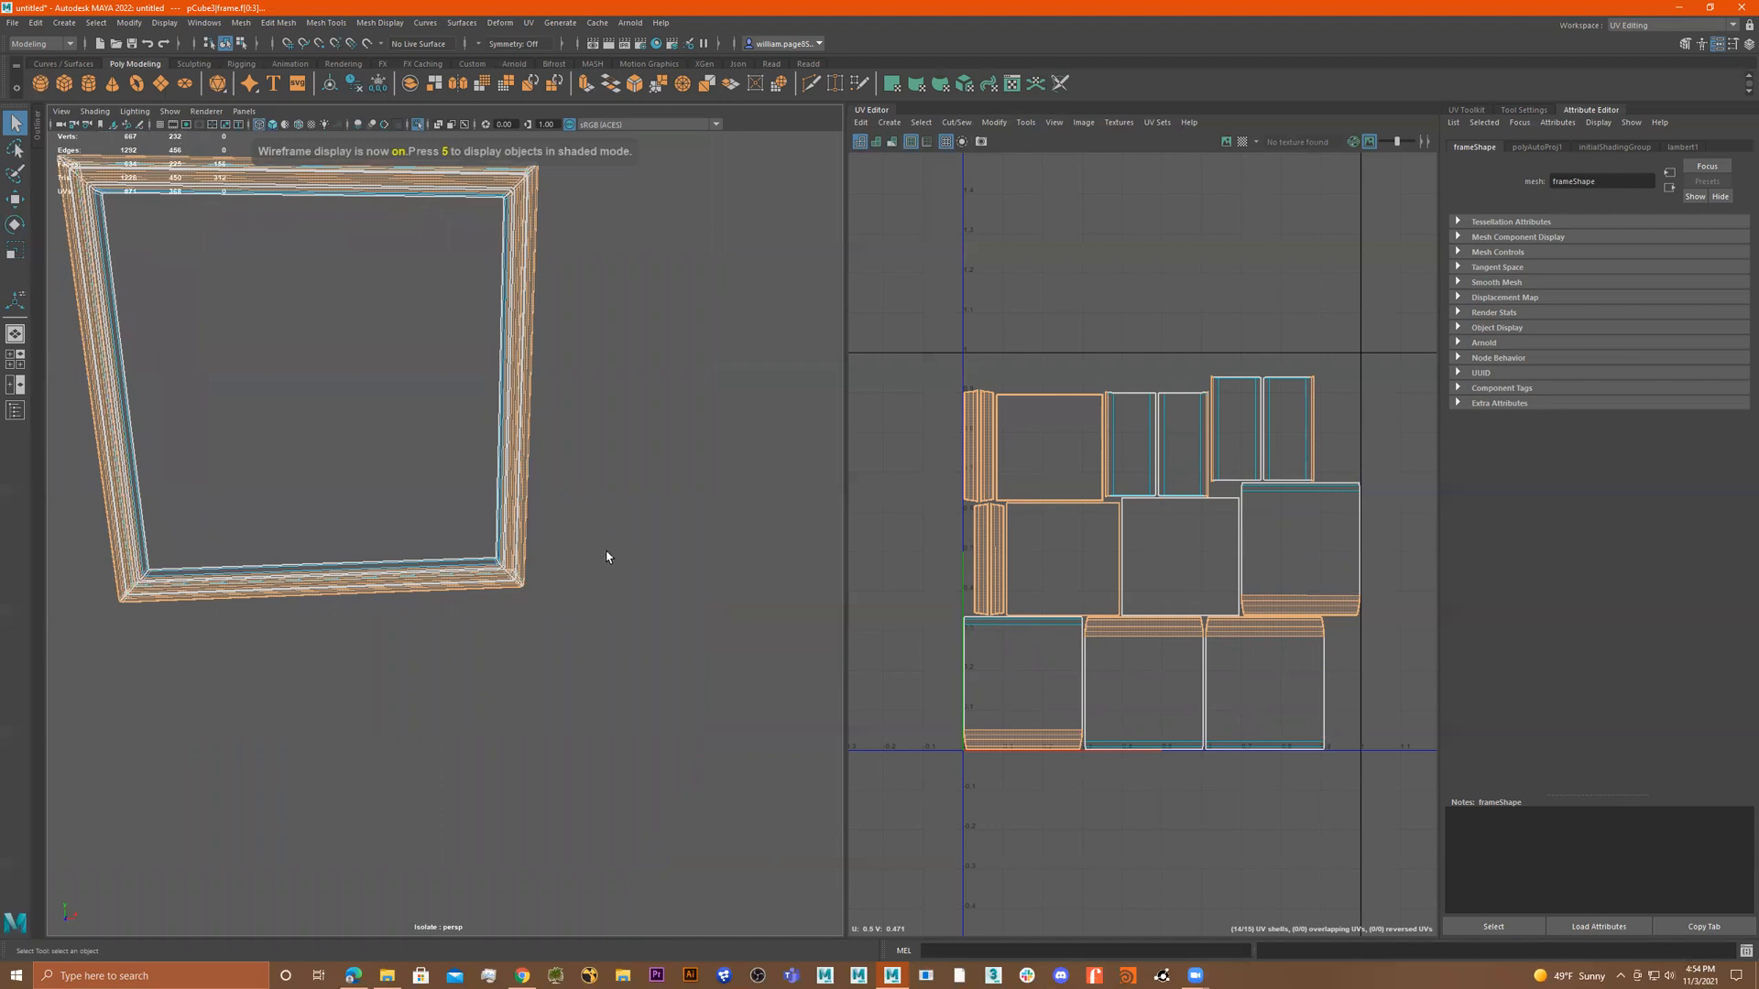
key(5)
mouse_move(695, 605)
alt+mouse_down()
mouse_move(570, 648)
mouse_move(627, 624)
mouse_move(568, 656)
mouse_move(563, 687)
alt+mouse_up()
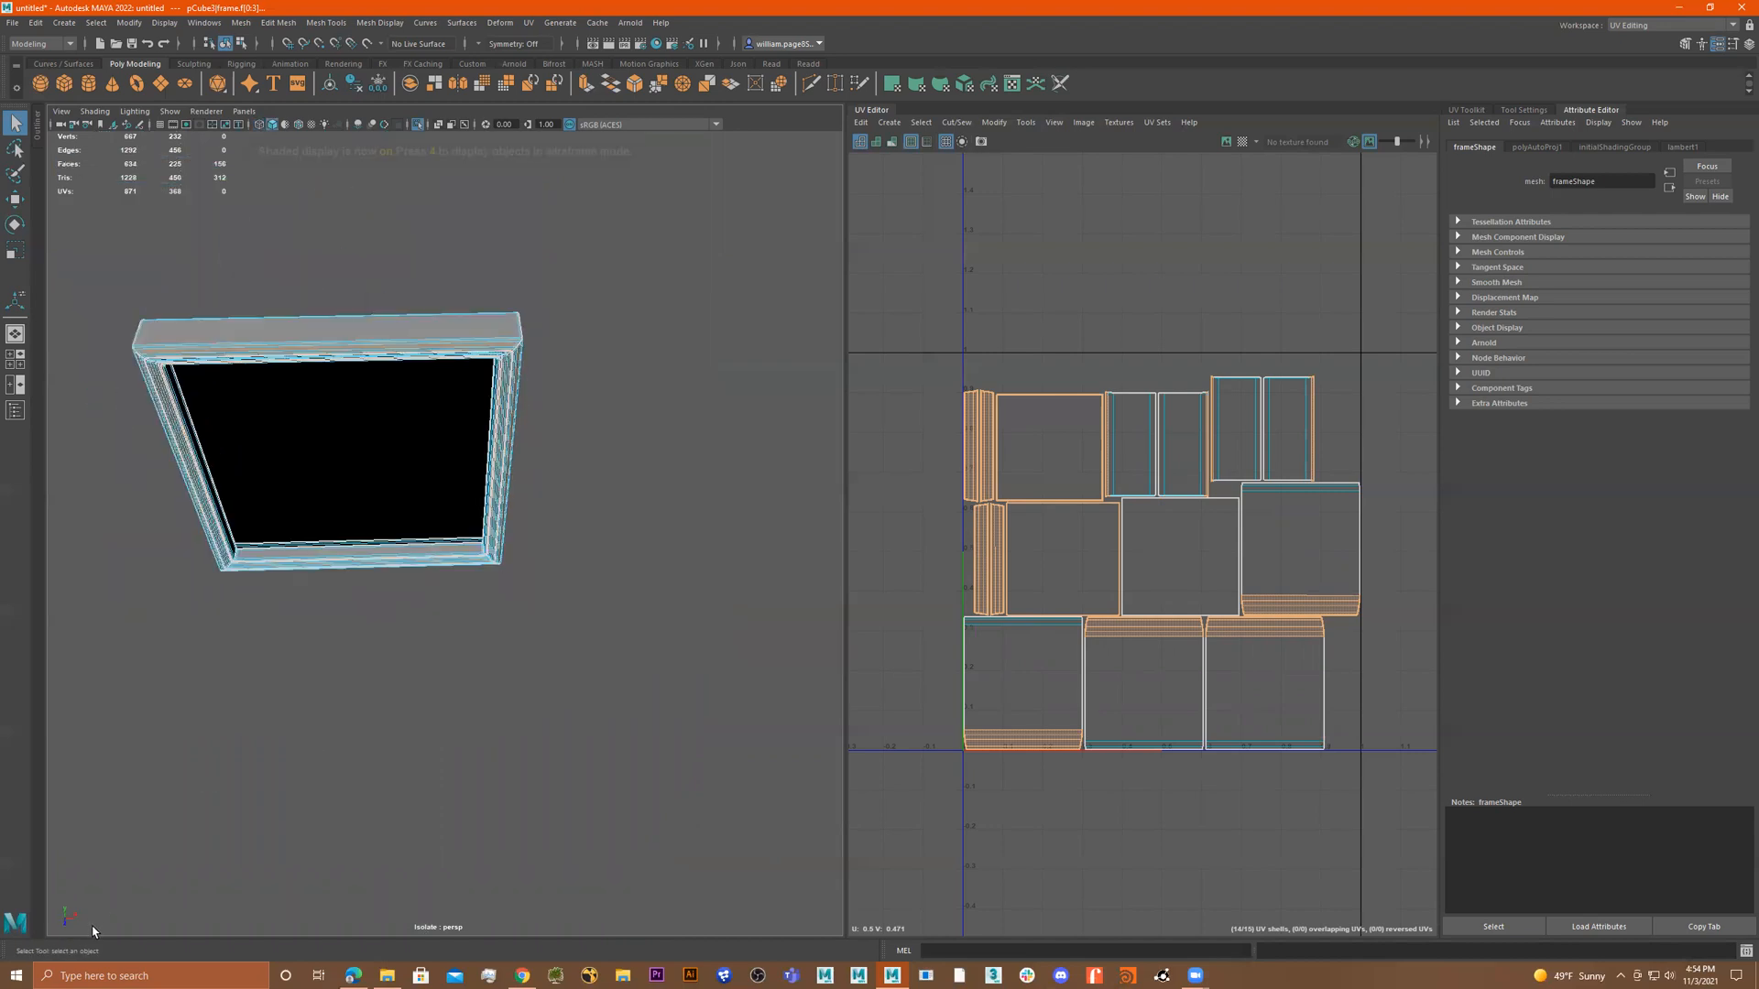
alt+drag(410, 759, 526, 730)
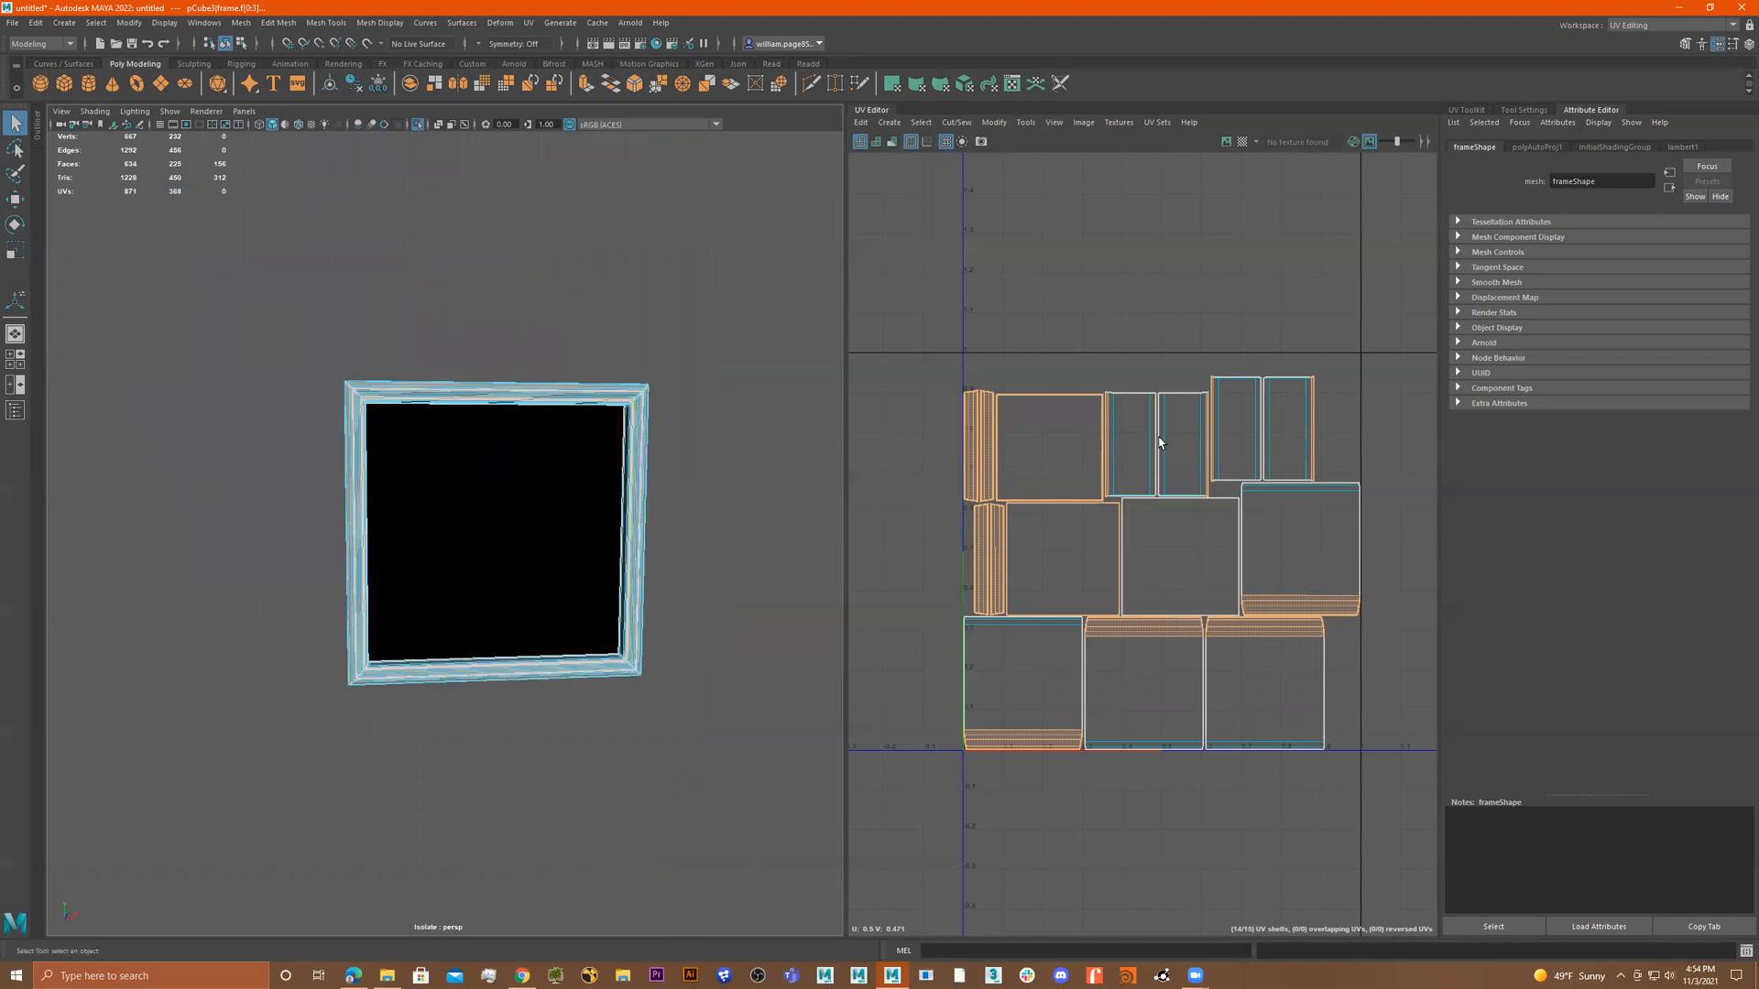
click(528, 22)
click(671, 188)
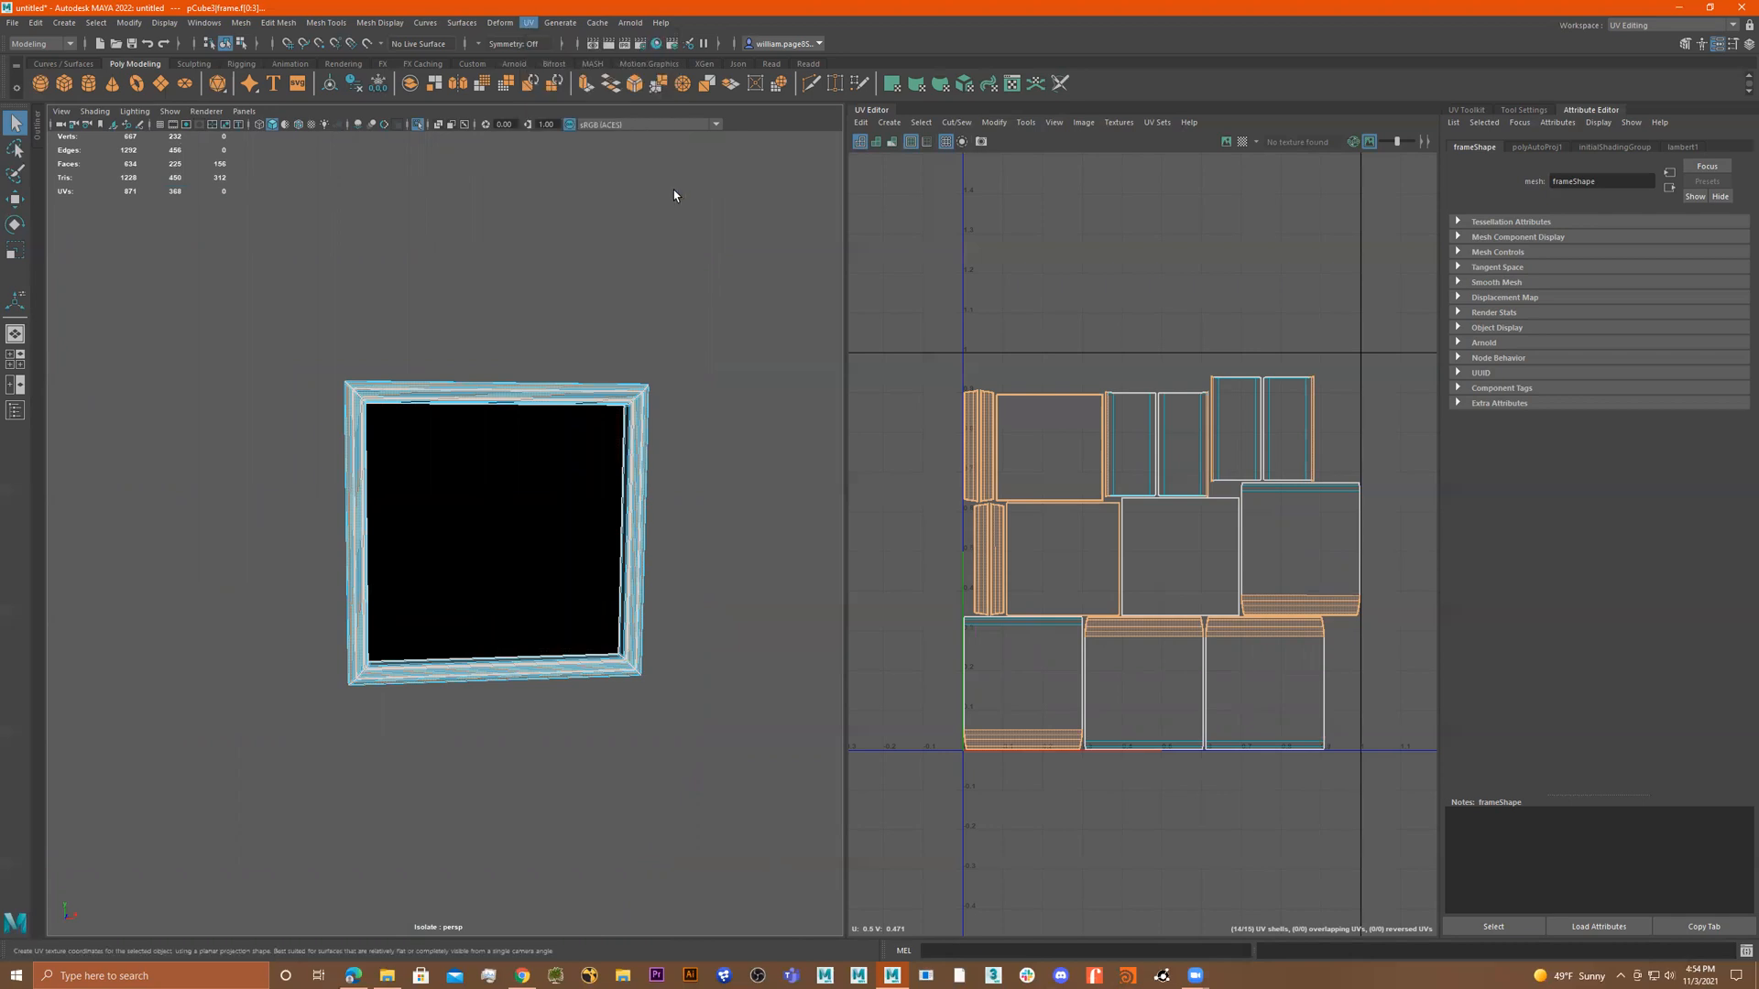
click(809, 488)
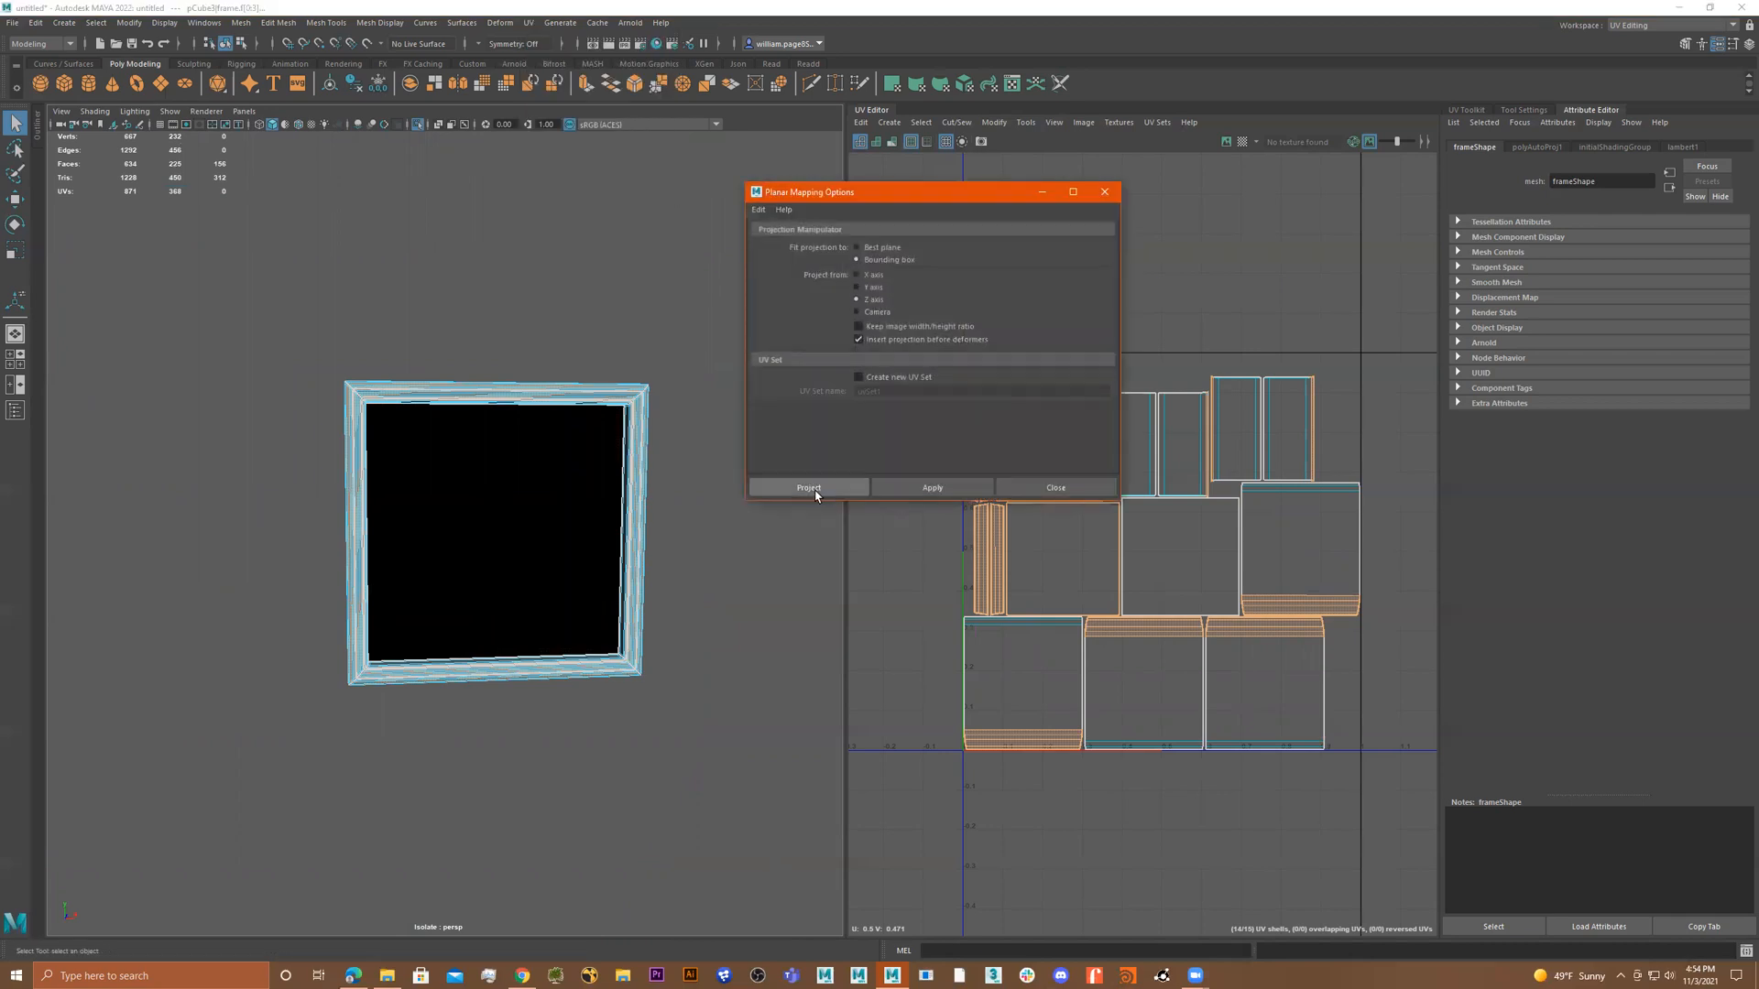
Move the projected front moulding shell above the 0–1 UV tile and select all remaining shells of the frame.
scroll(1113, 456, down, 3)
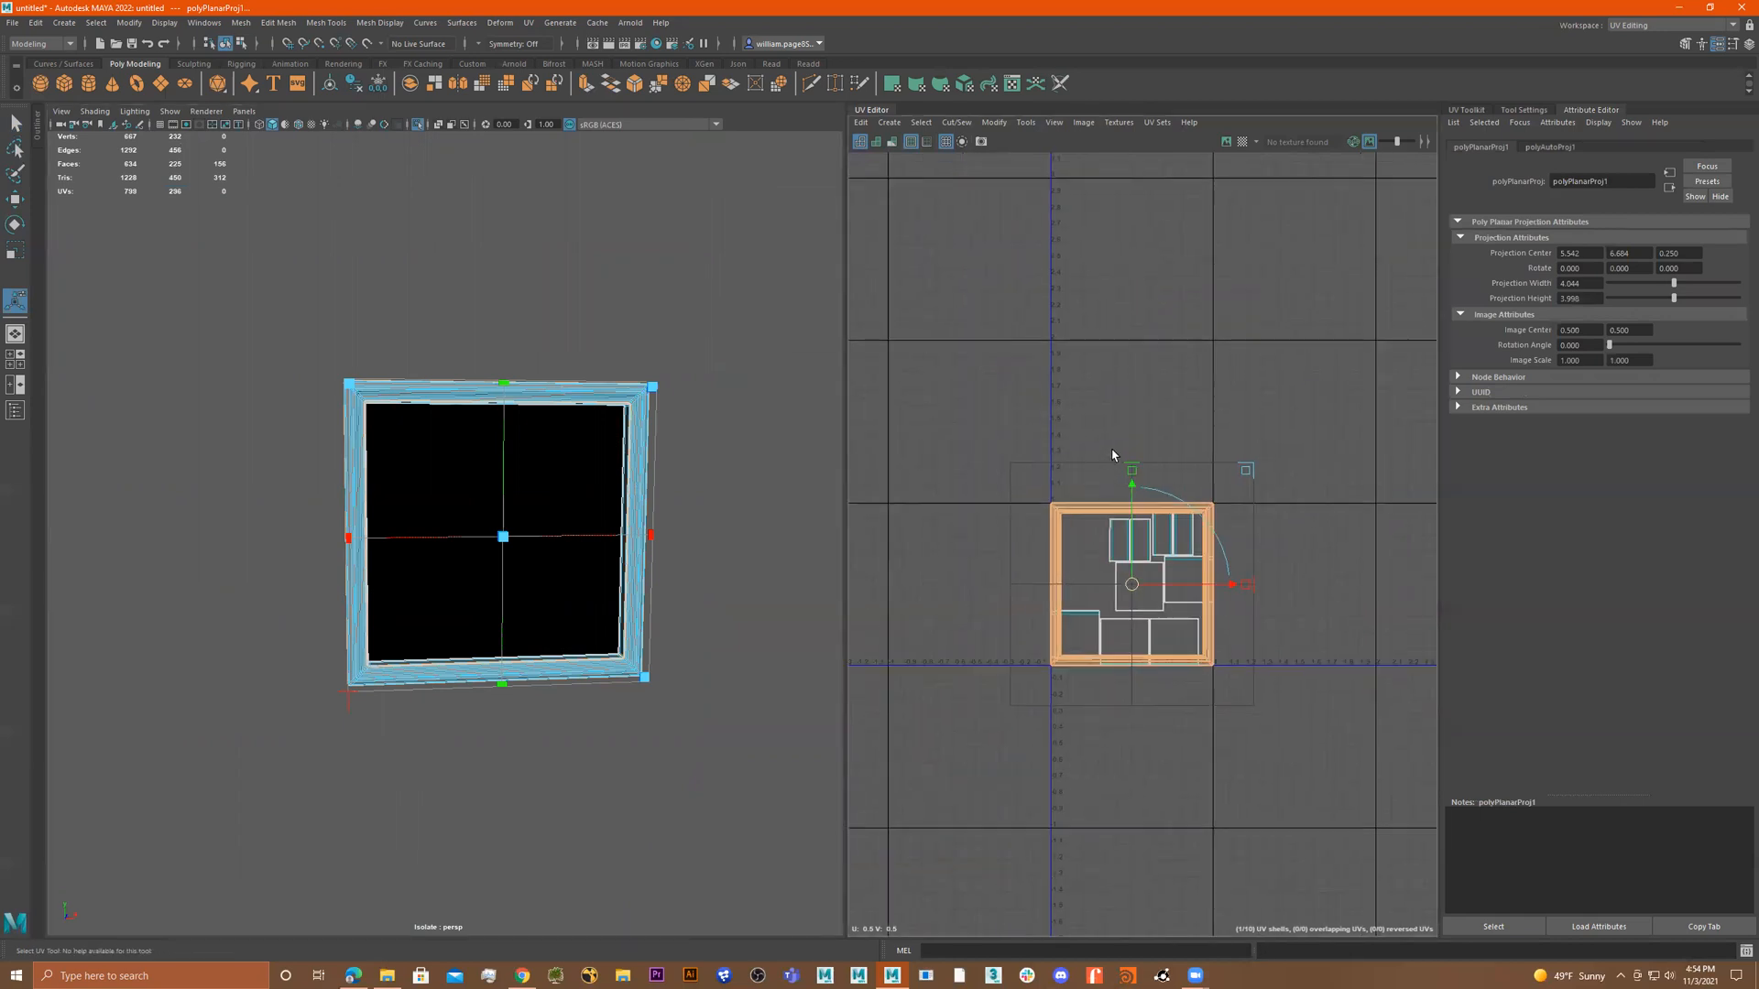
drag(1134, 488, 1131, 263)
scroll(714, 463, up, 5)
alt+drag(730, 467, 765, 482)
scroll(686, 472, down, 2)
scroll(1205, 559, up, 2)
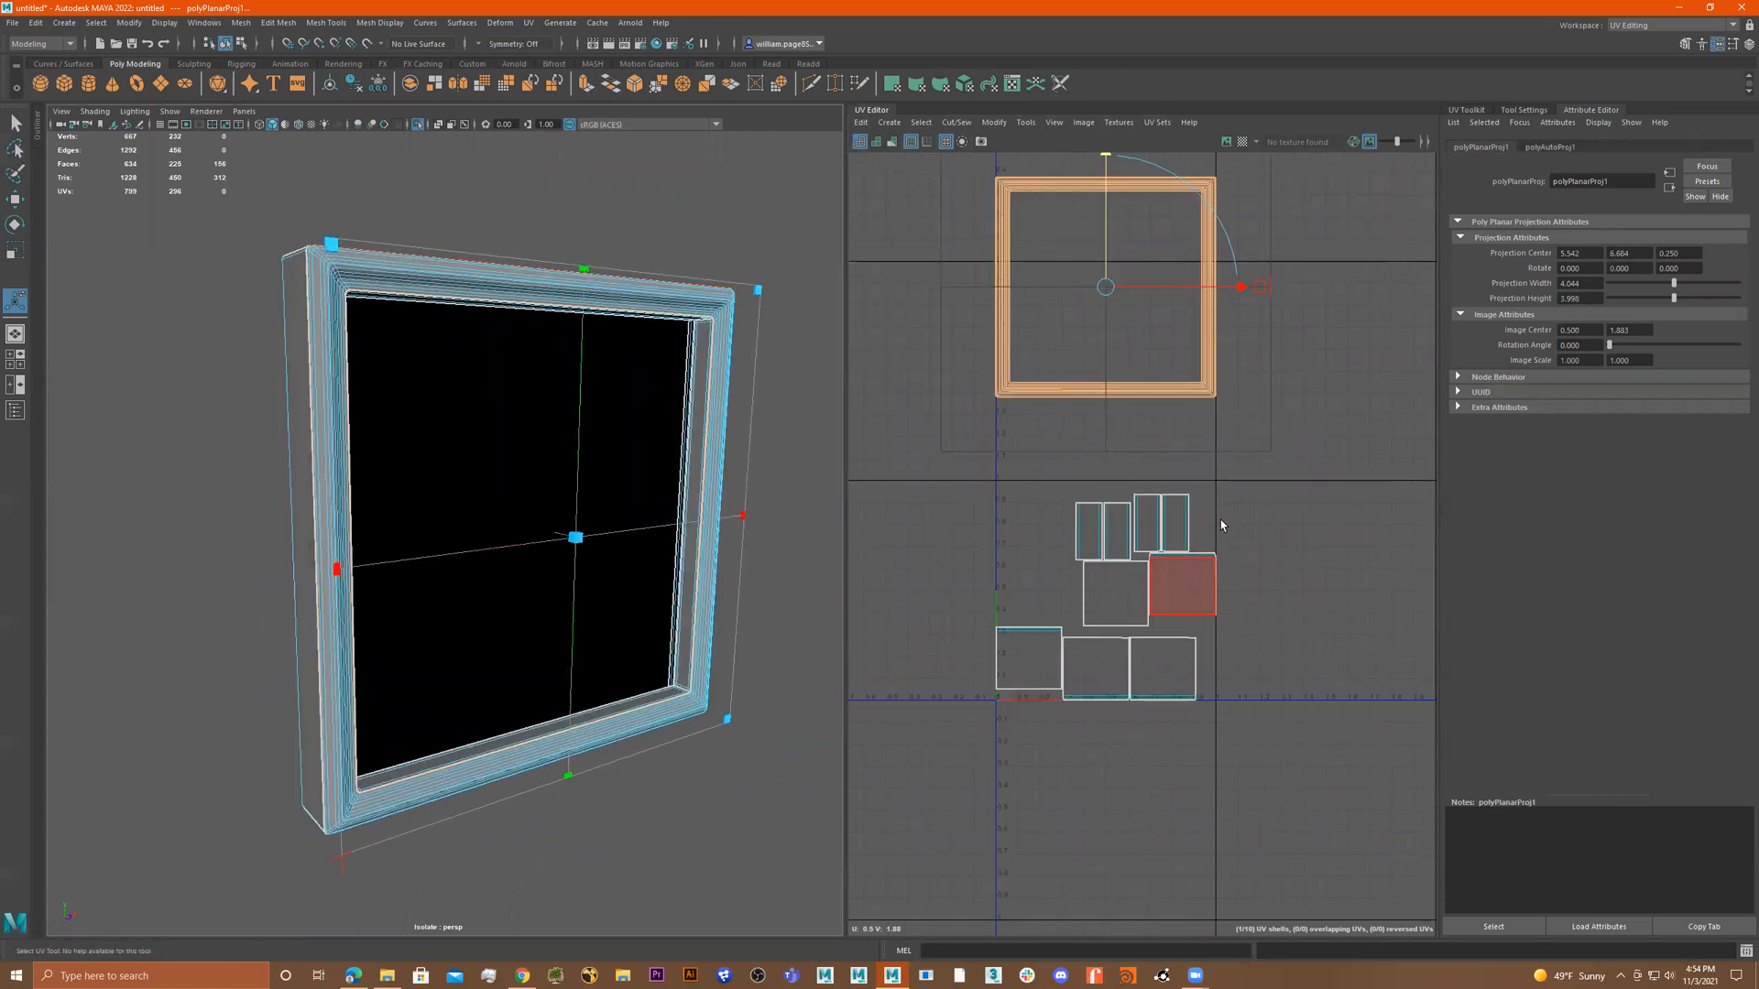
drag(1235, 476, 958, 730)
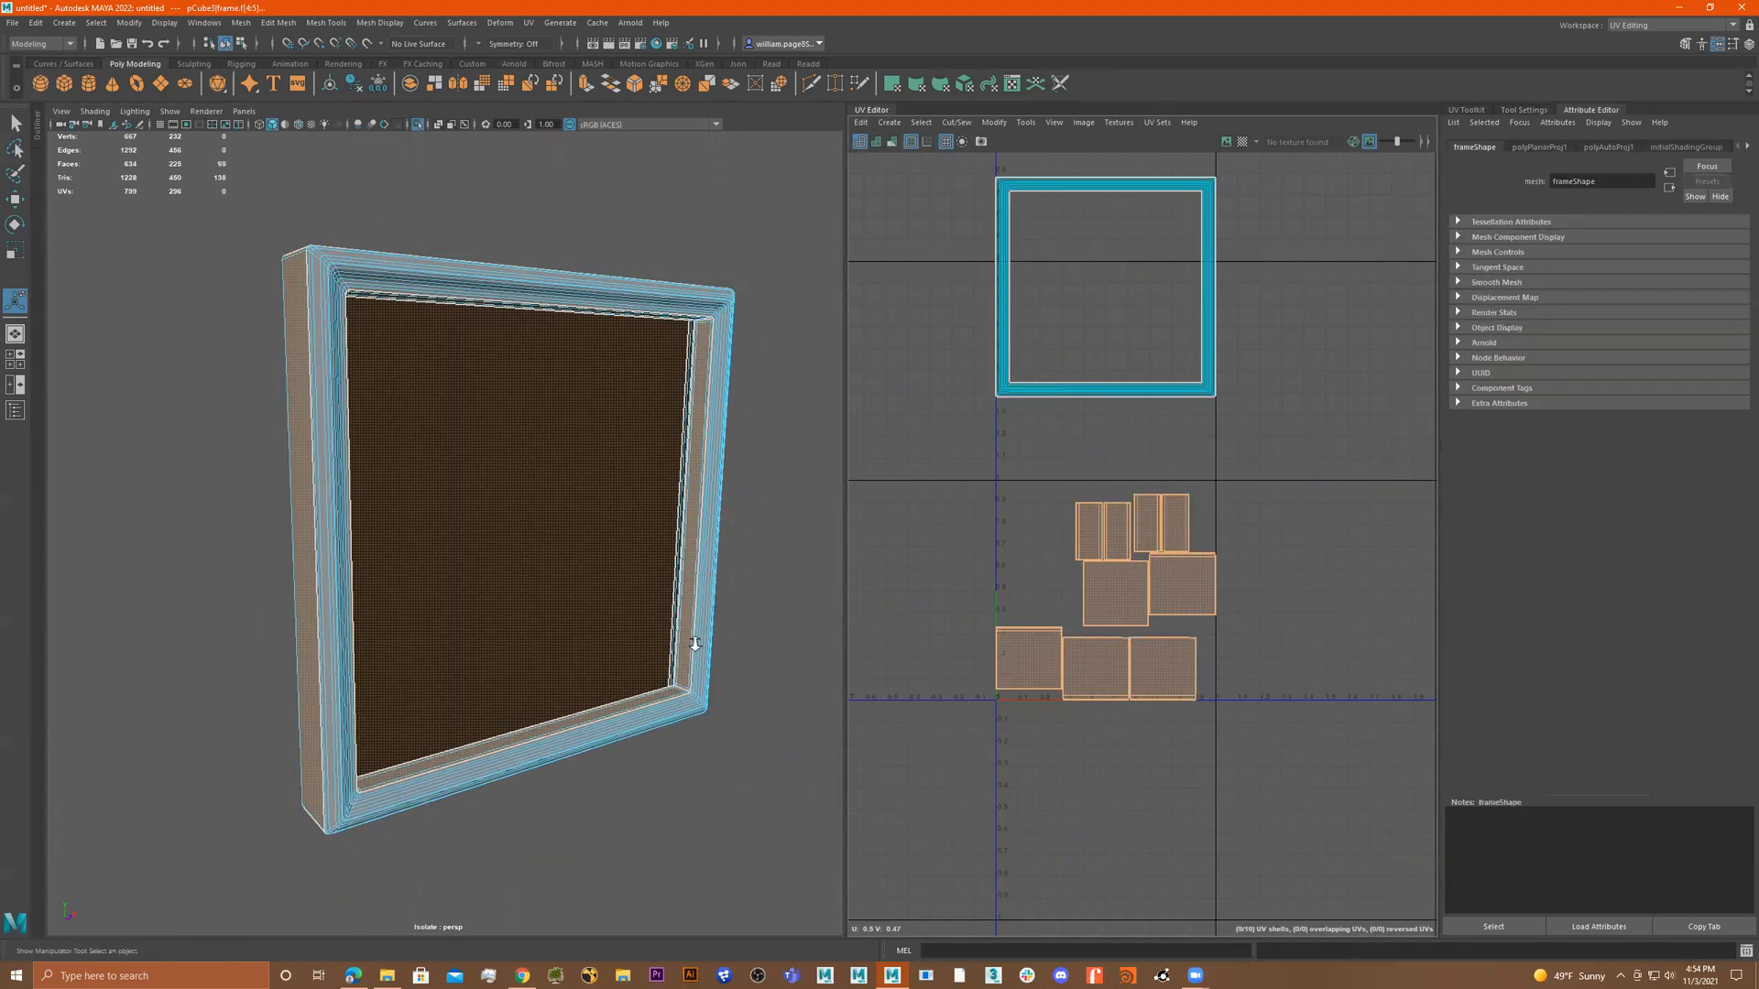
Select the three adjoining face loops around the frame's inner rim, adding them to the selection one loop at a time.
scroll(695, 644, up, 8)
alt+drag(586, 591, 483, 618)
alt+right_drag(451, 560, 596, 558)
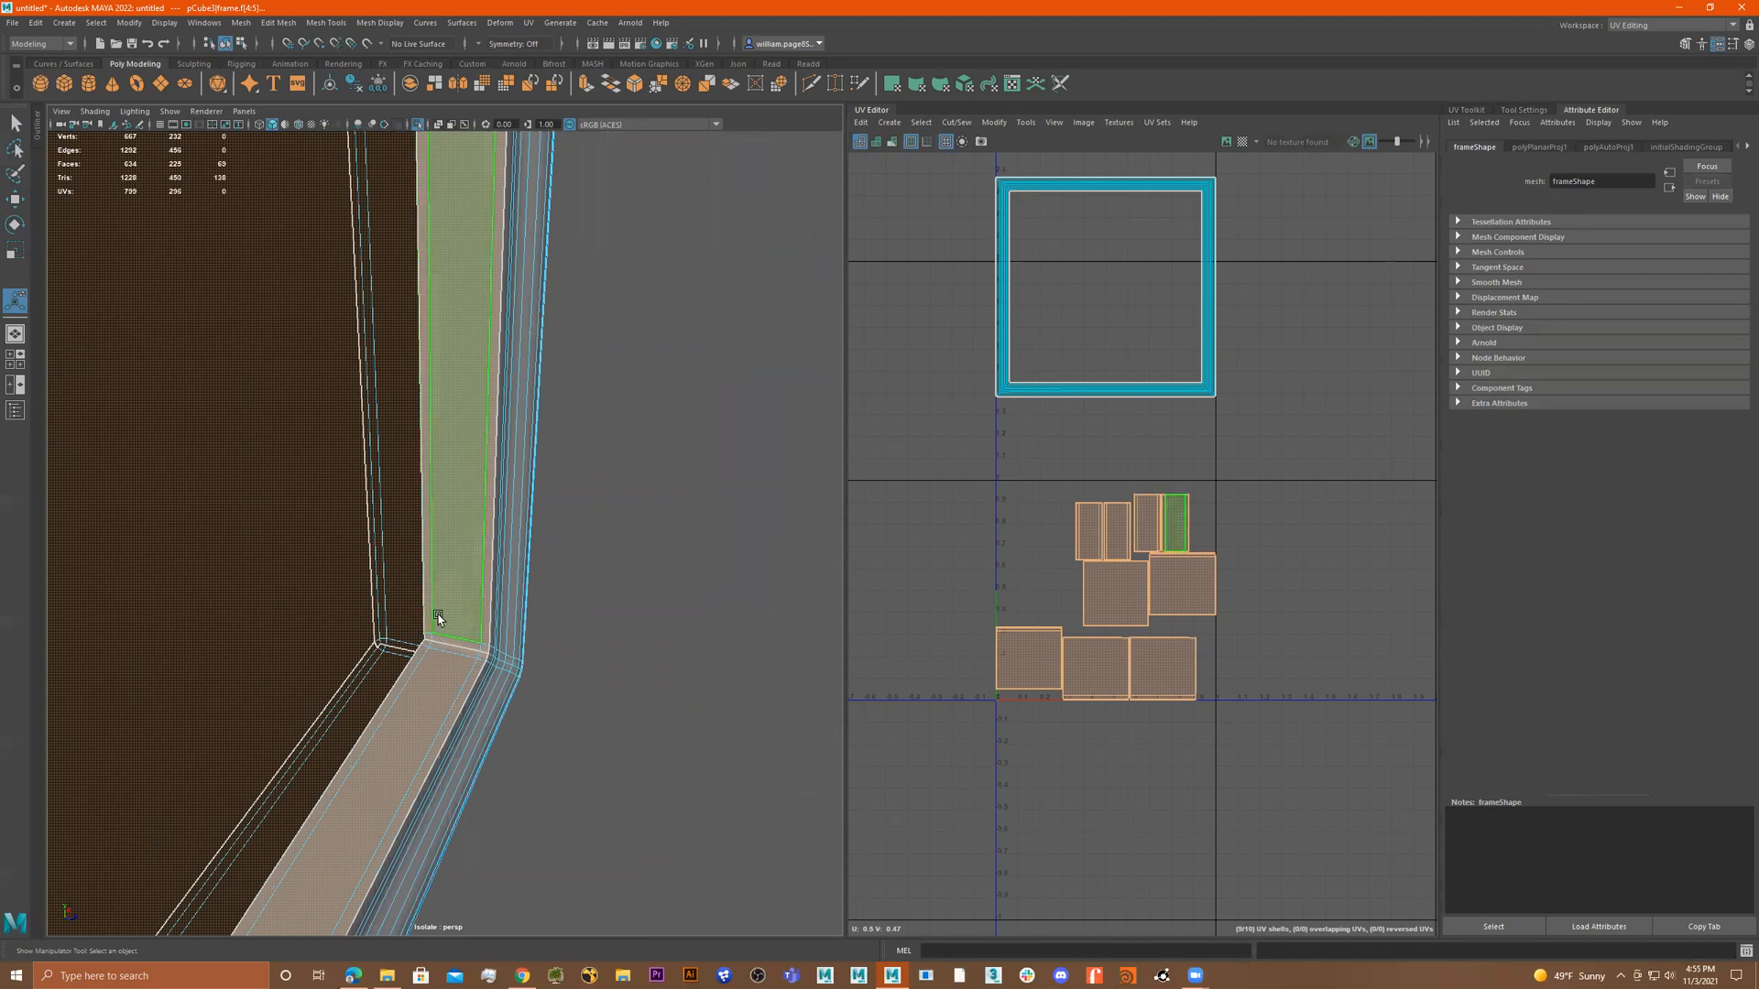
alt+right_drag(440, 623, 803, 632)
alt+drag(510, 660, 568, 635)
alt+middle_drag(573, 502, 728, 199)
click(310, 449)
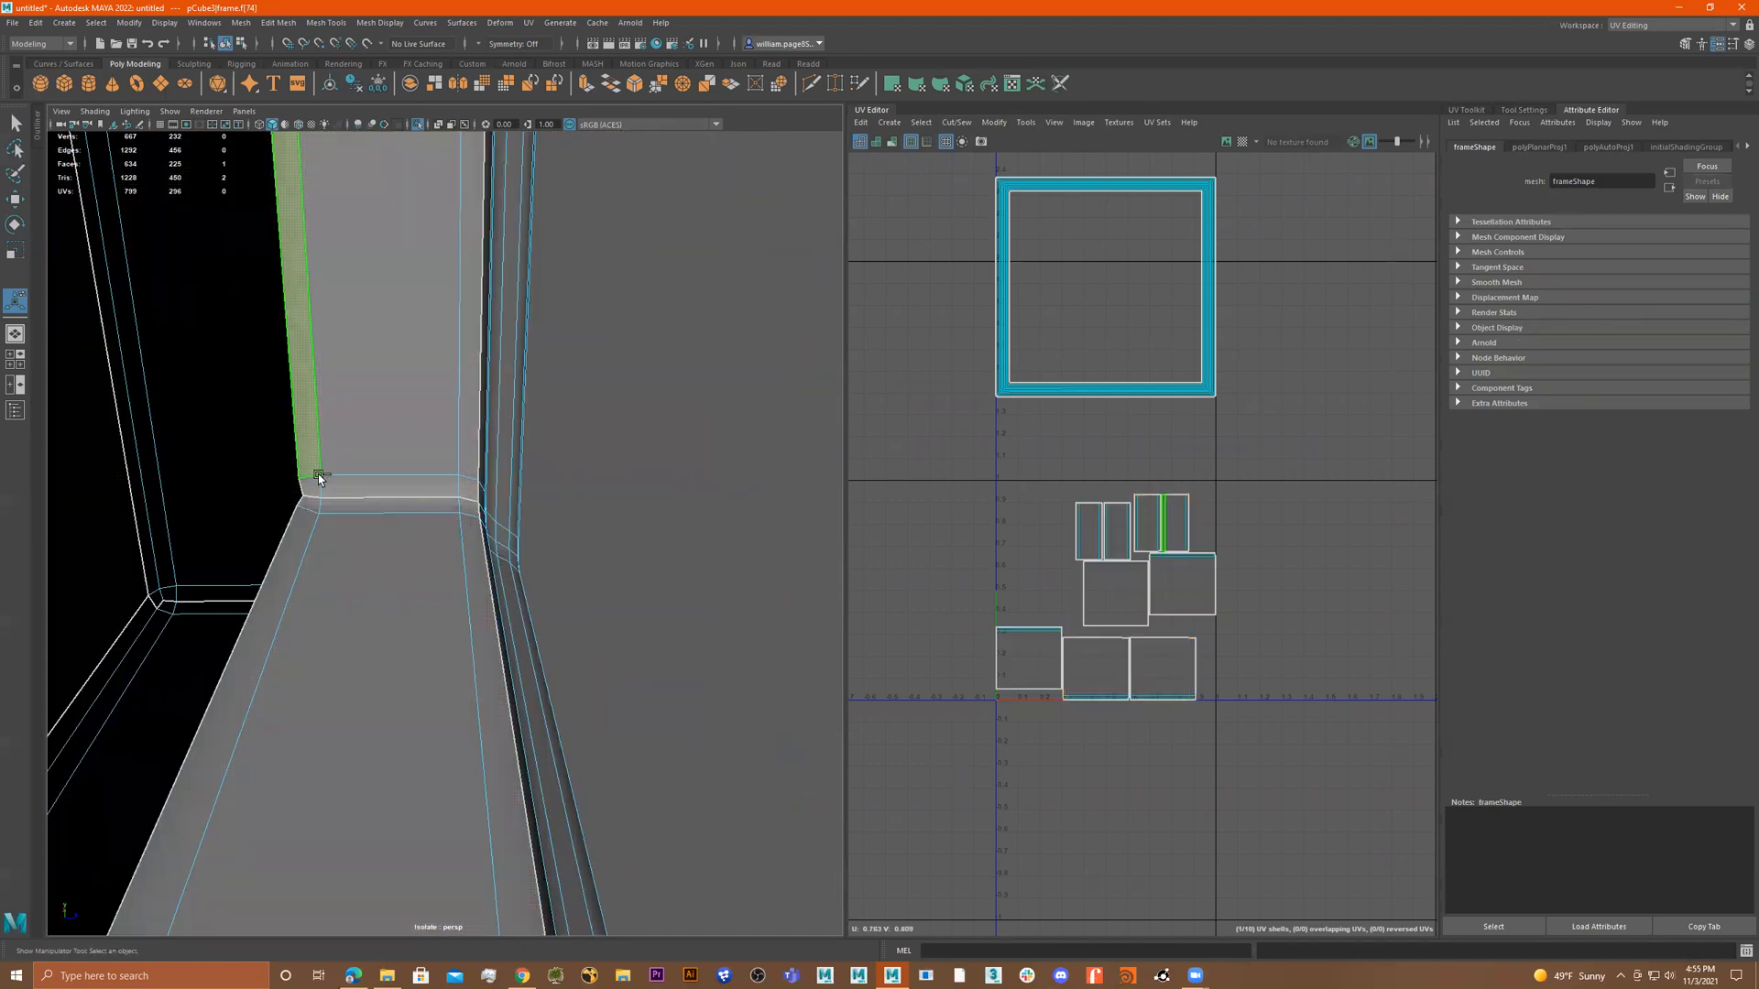
shift+double_click(315, 485)
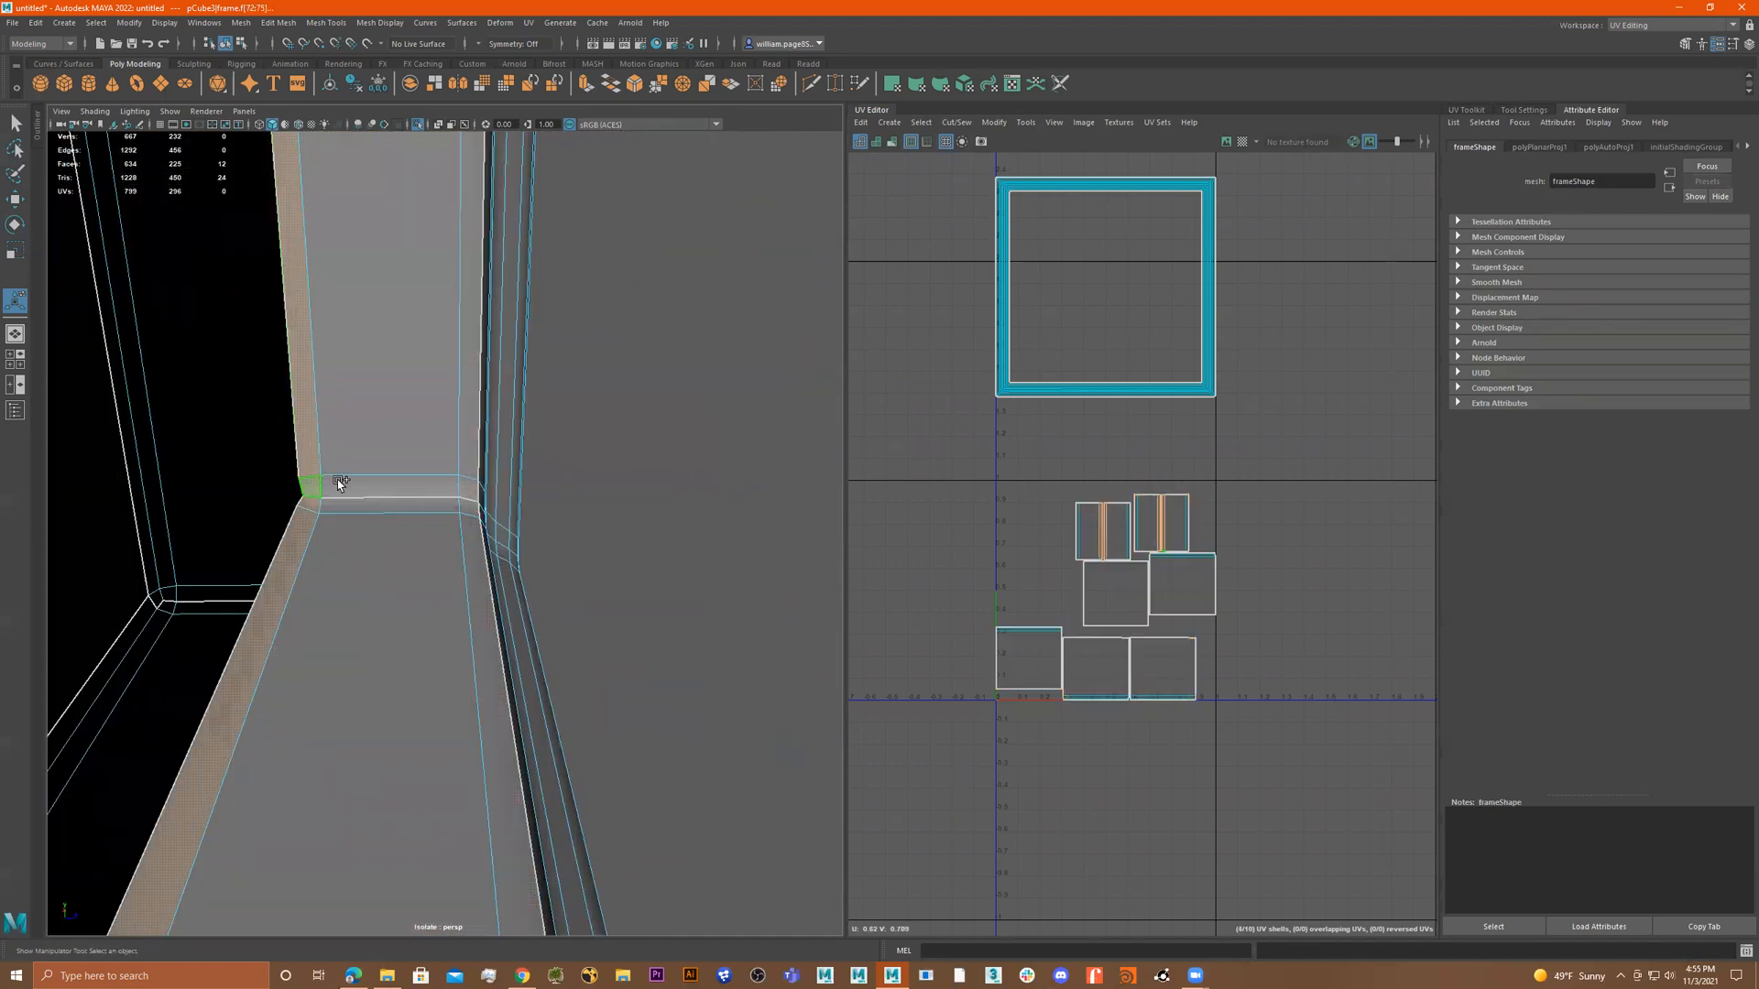
shift+click(359, 424)
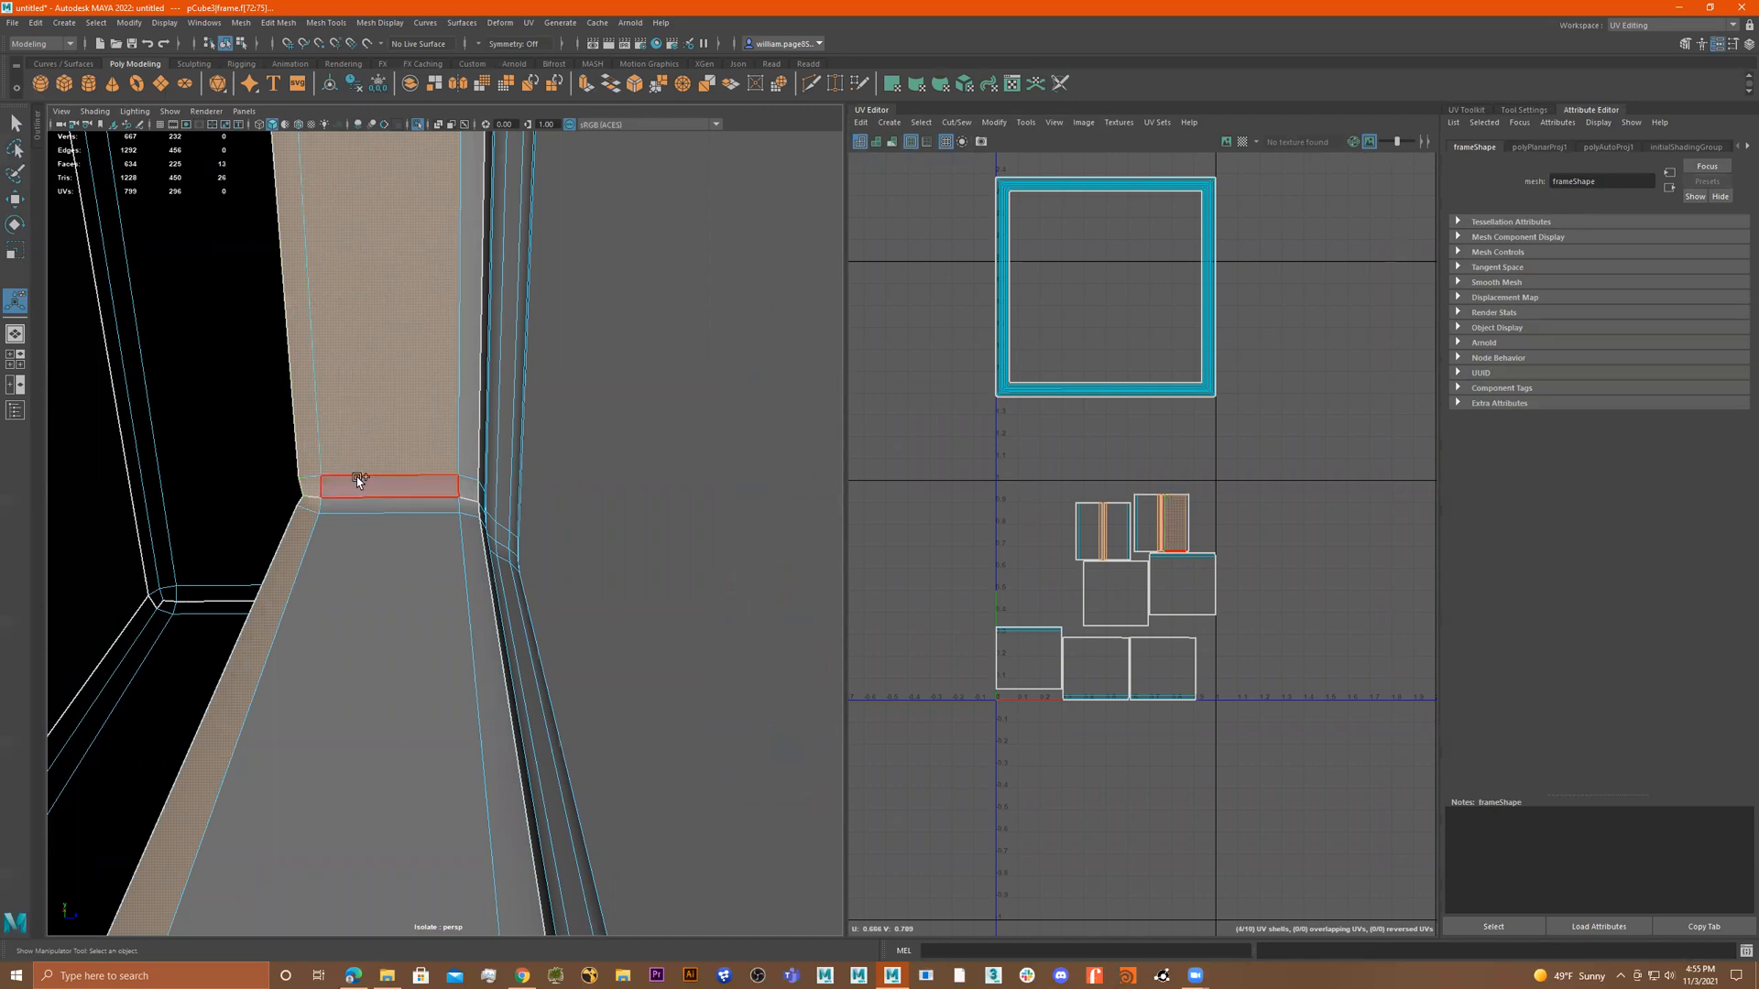
shift+double_click(357, 480)
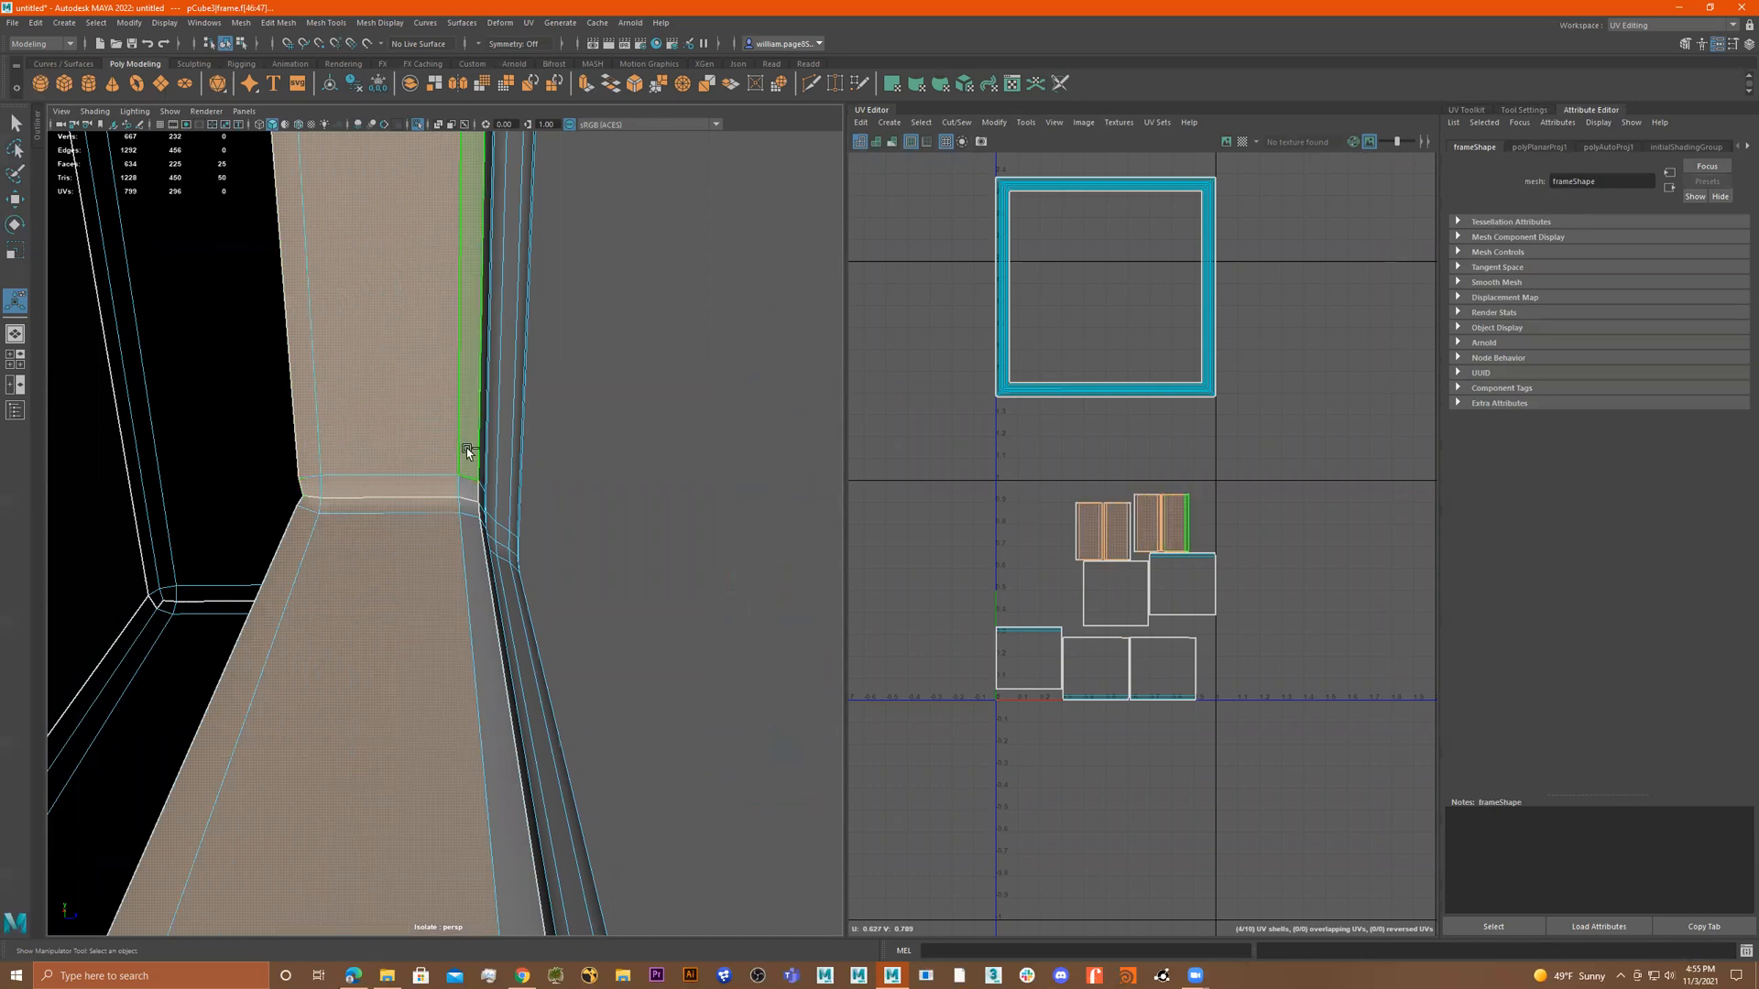
shift+double_click(467, 485)
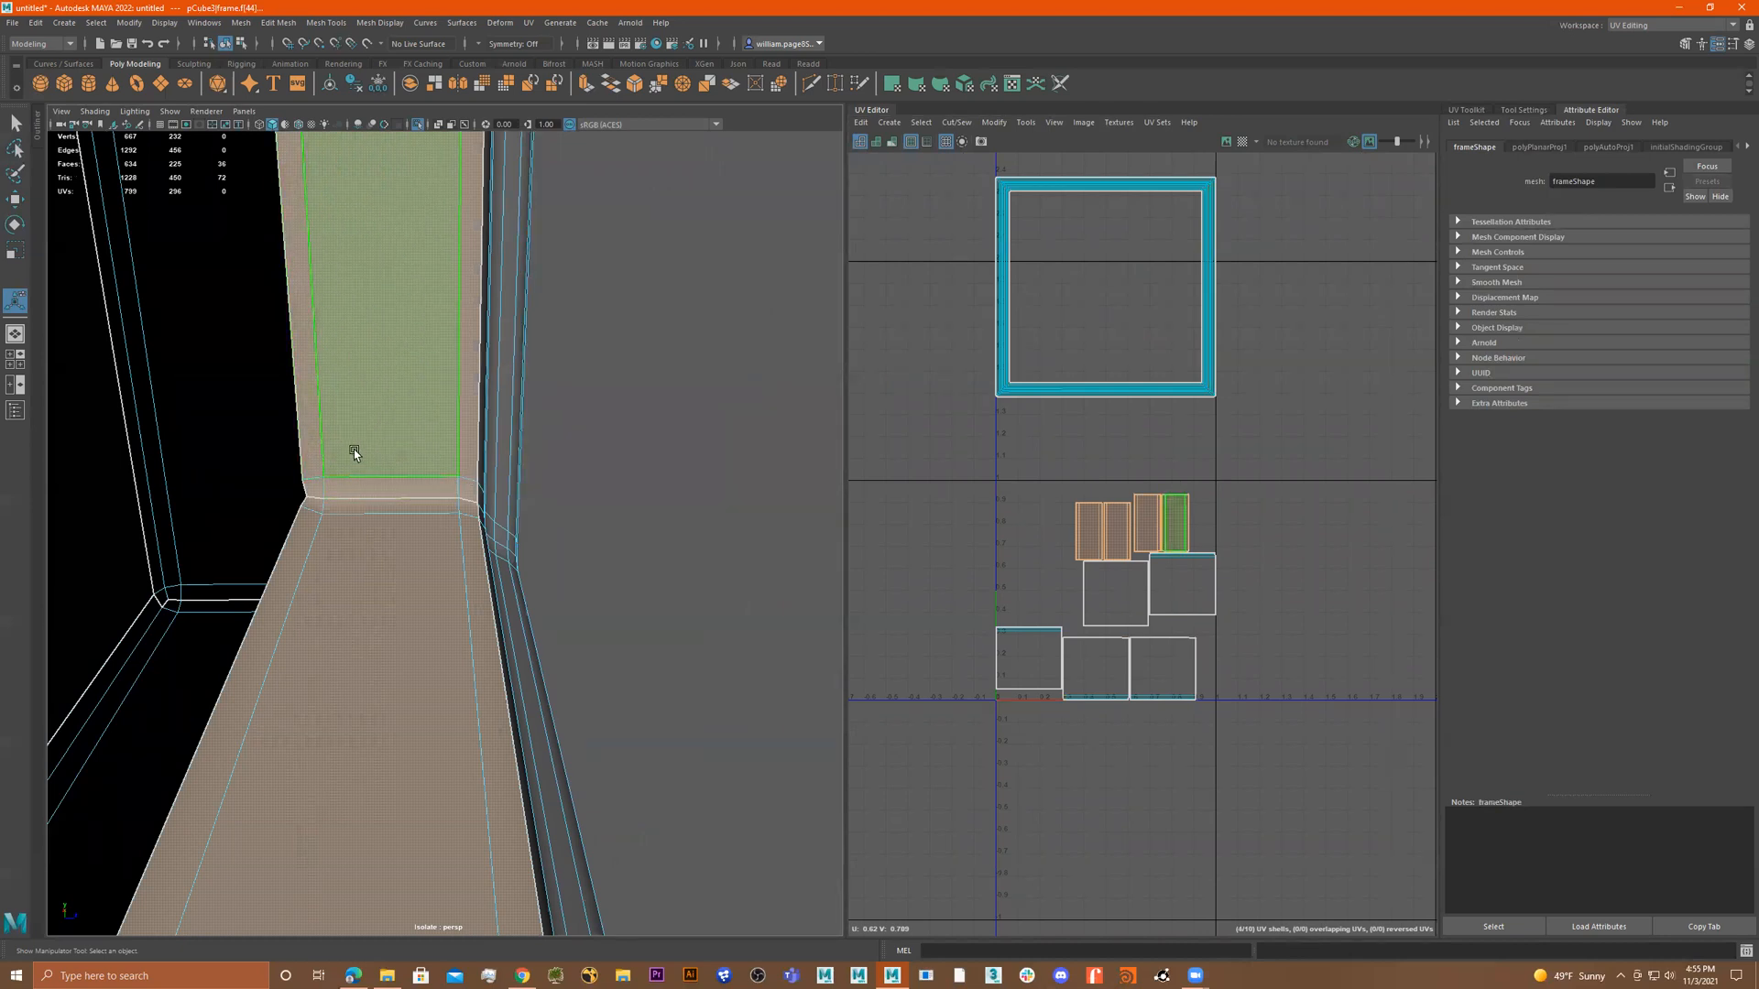
Reselect only the middle face loop of the inner rim and grow the selection to include the adjoining loops.
click(354, 449)
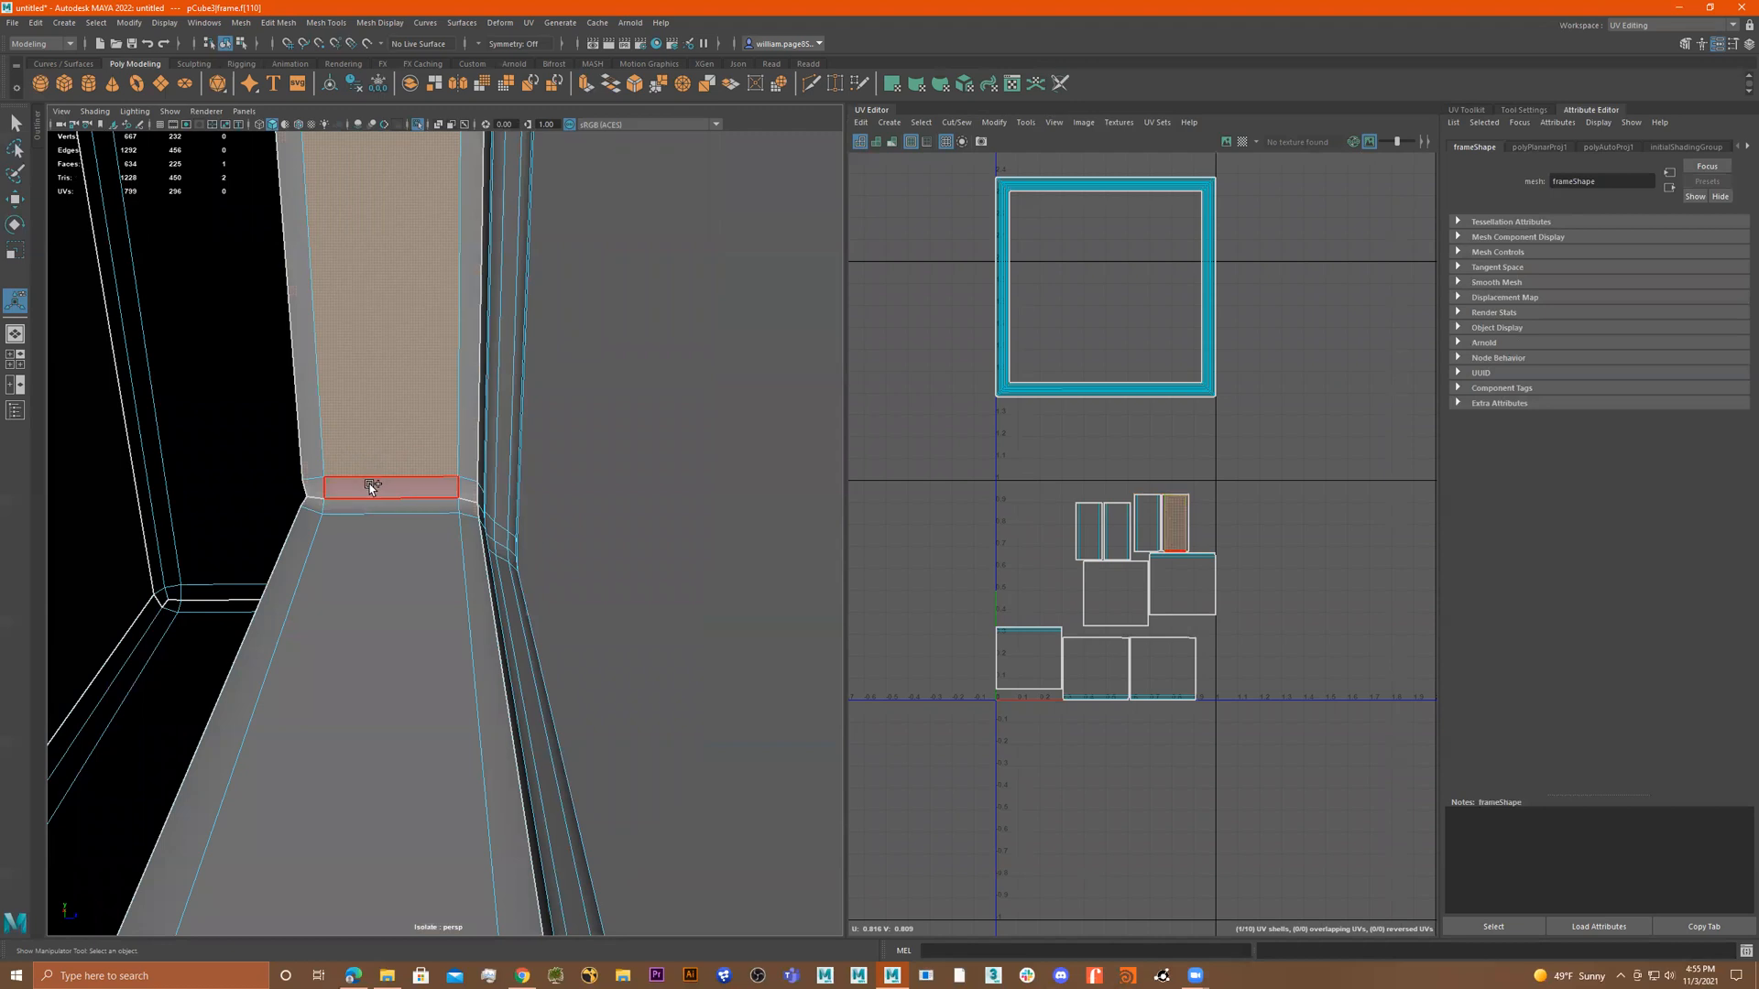
double_click(371, 486)
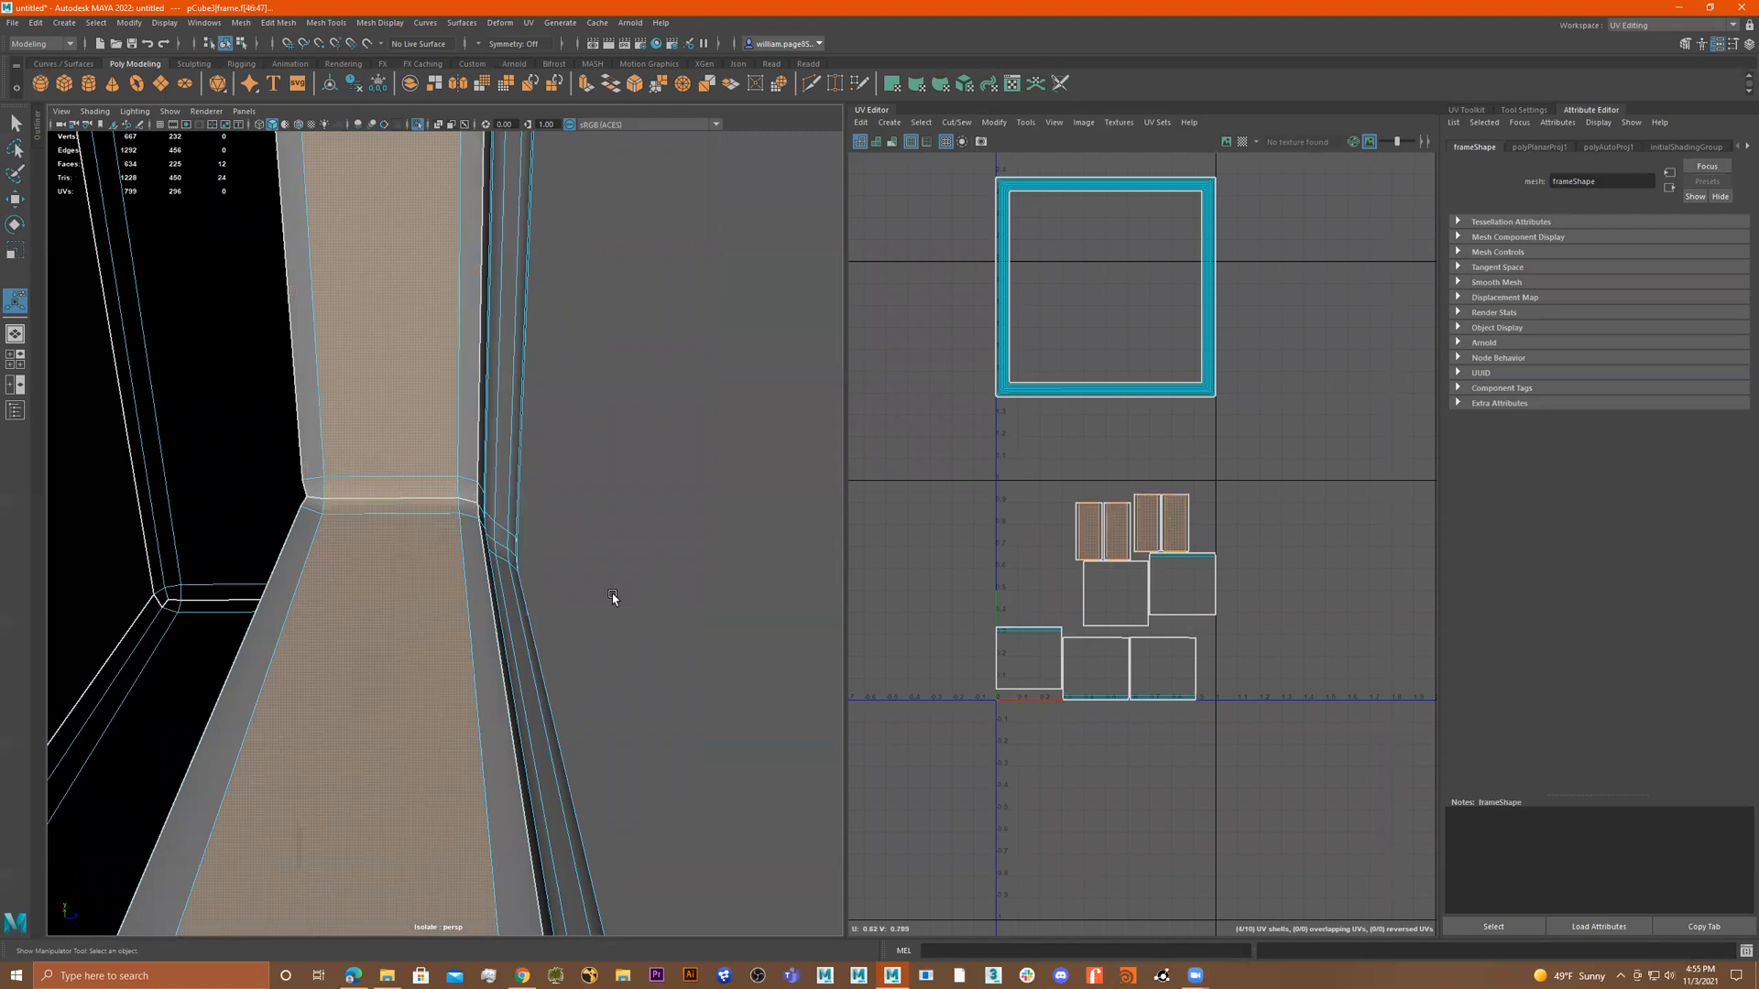
key(shift+period)
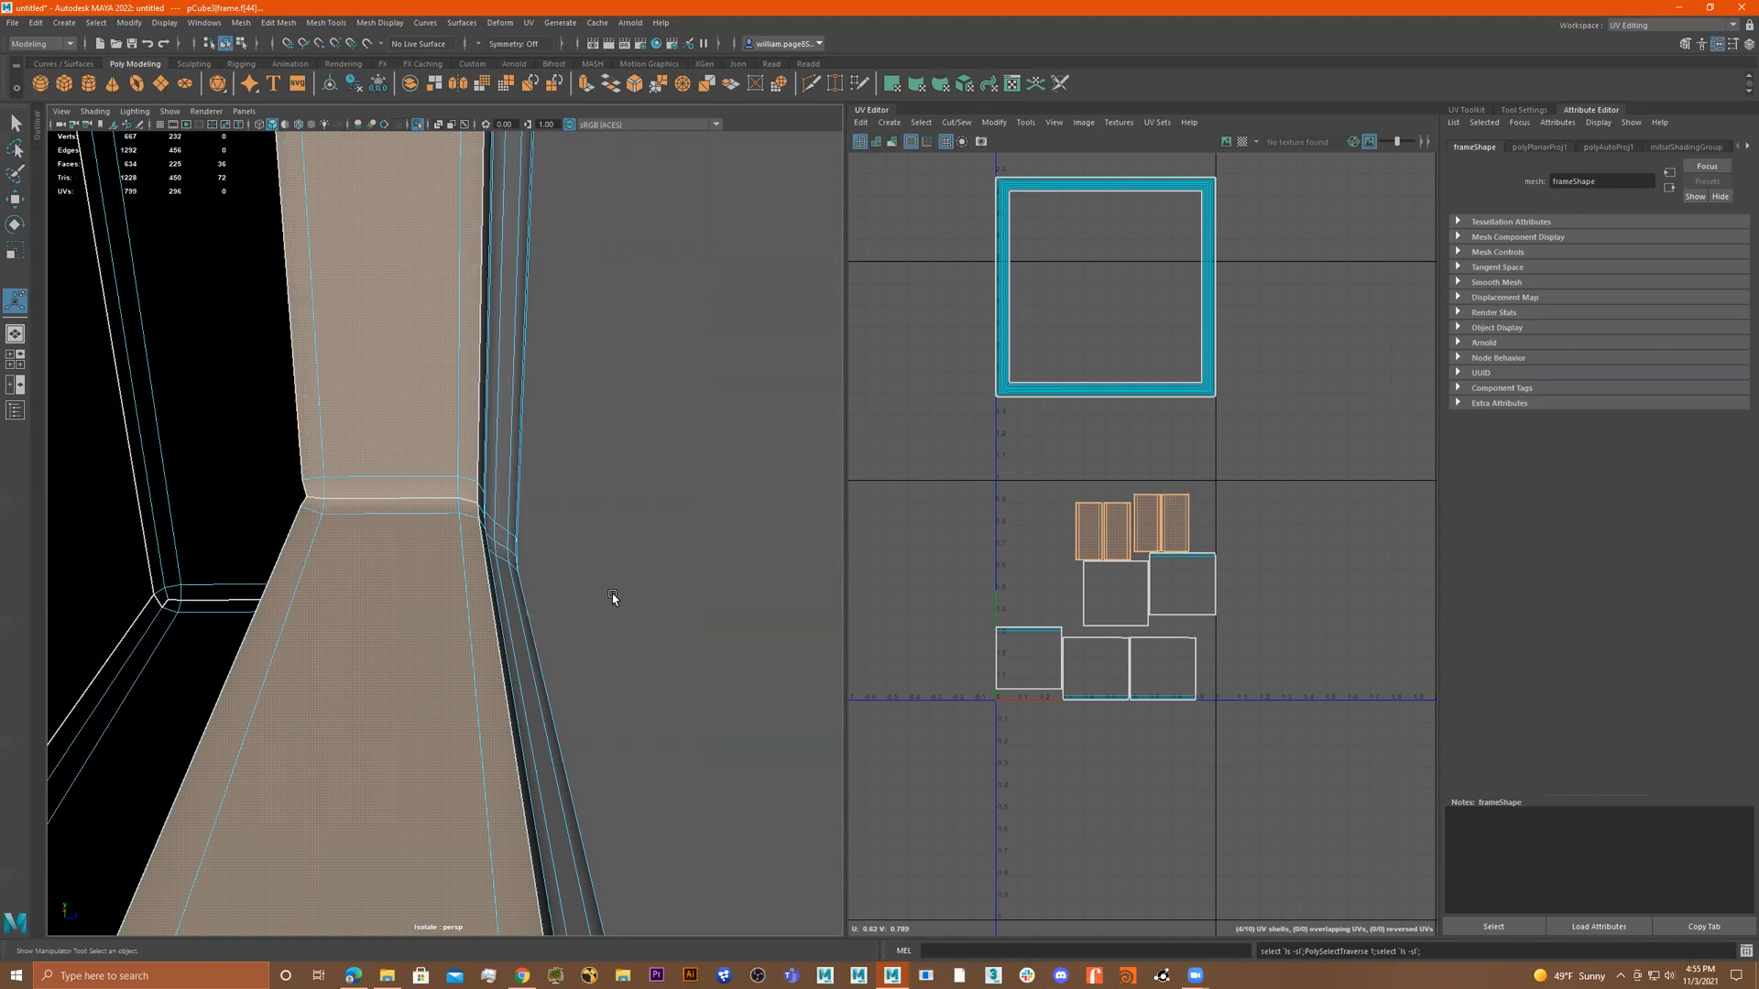
Apply an automatic UV projection to the selected inner rim faces.
alt+drag(658, 546, 432, 620)
alt+drag(633, 527, 188, 609)
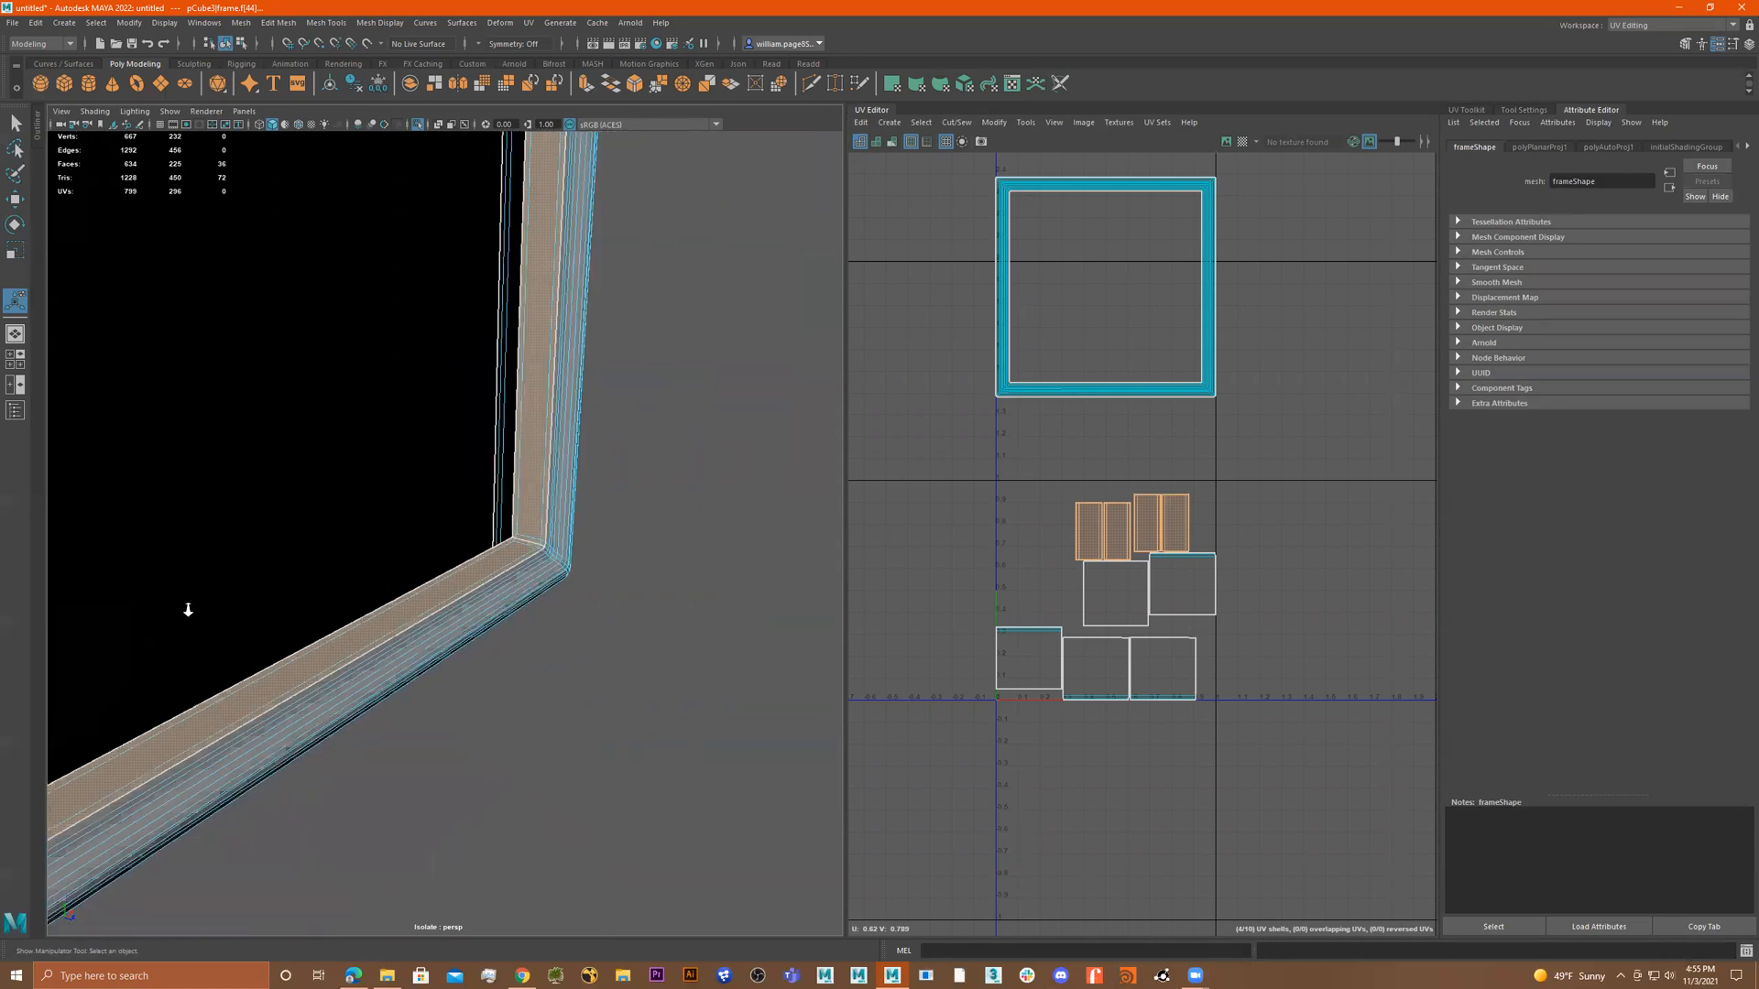
key(f)
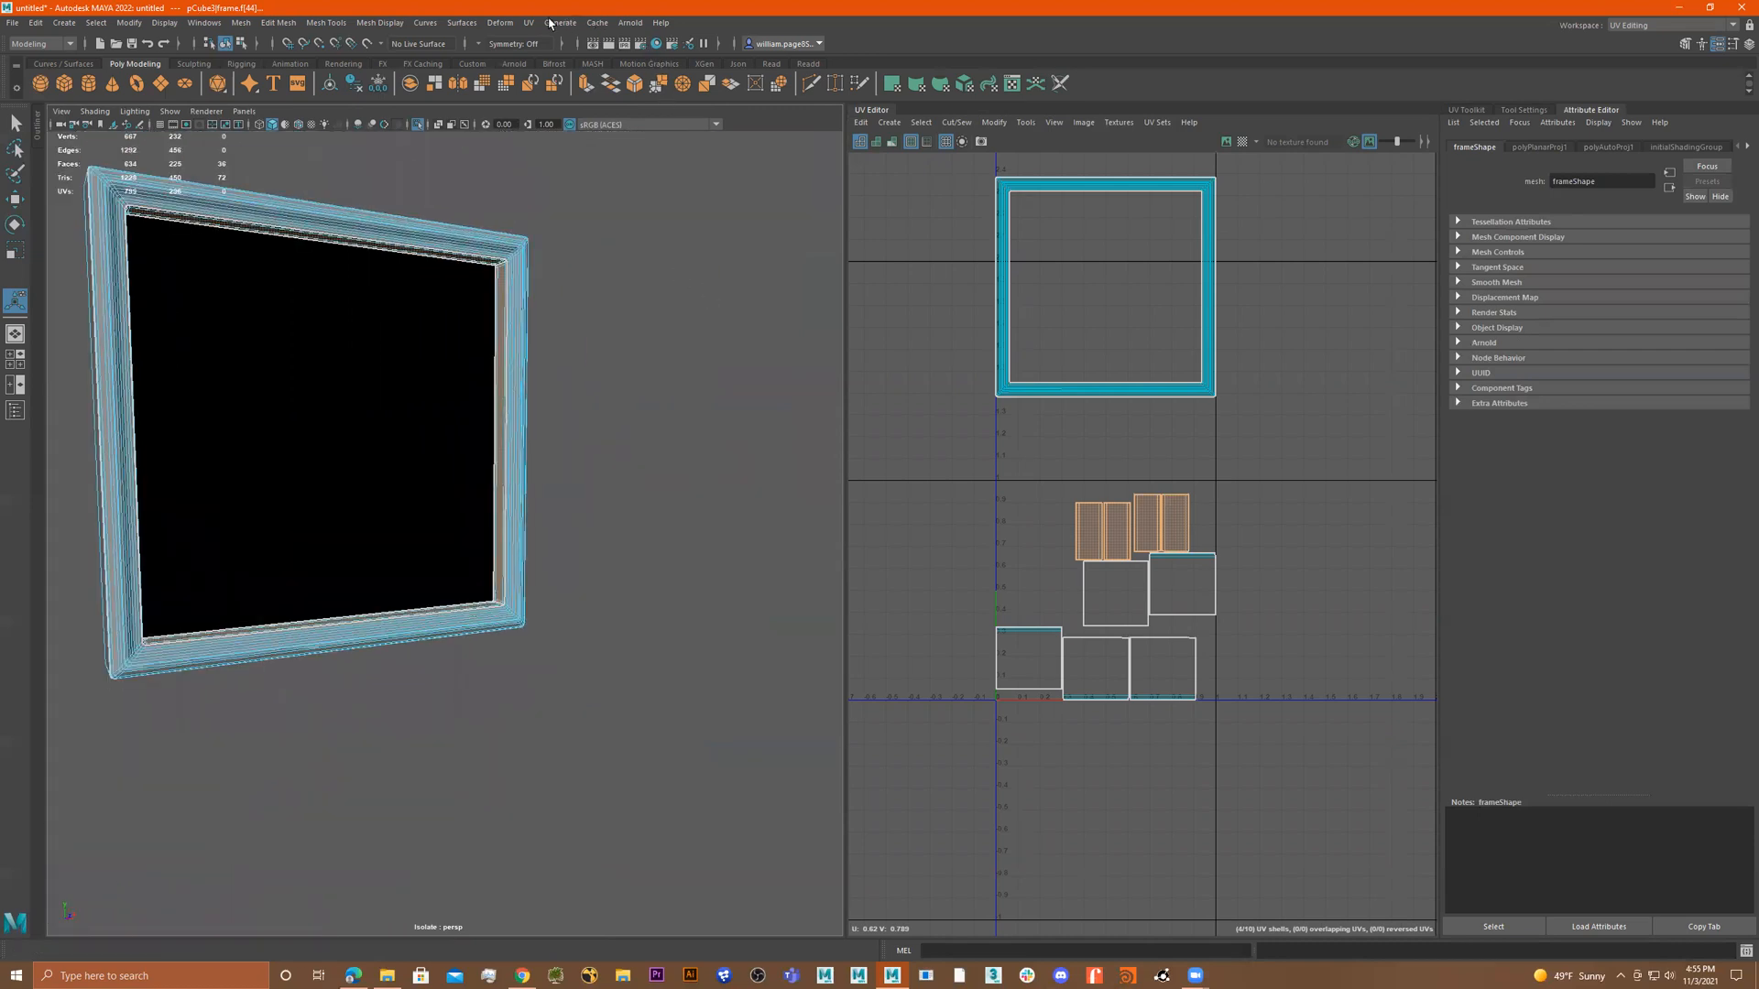
click(529, 22)
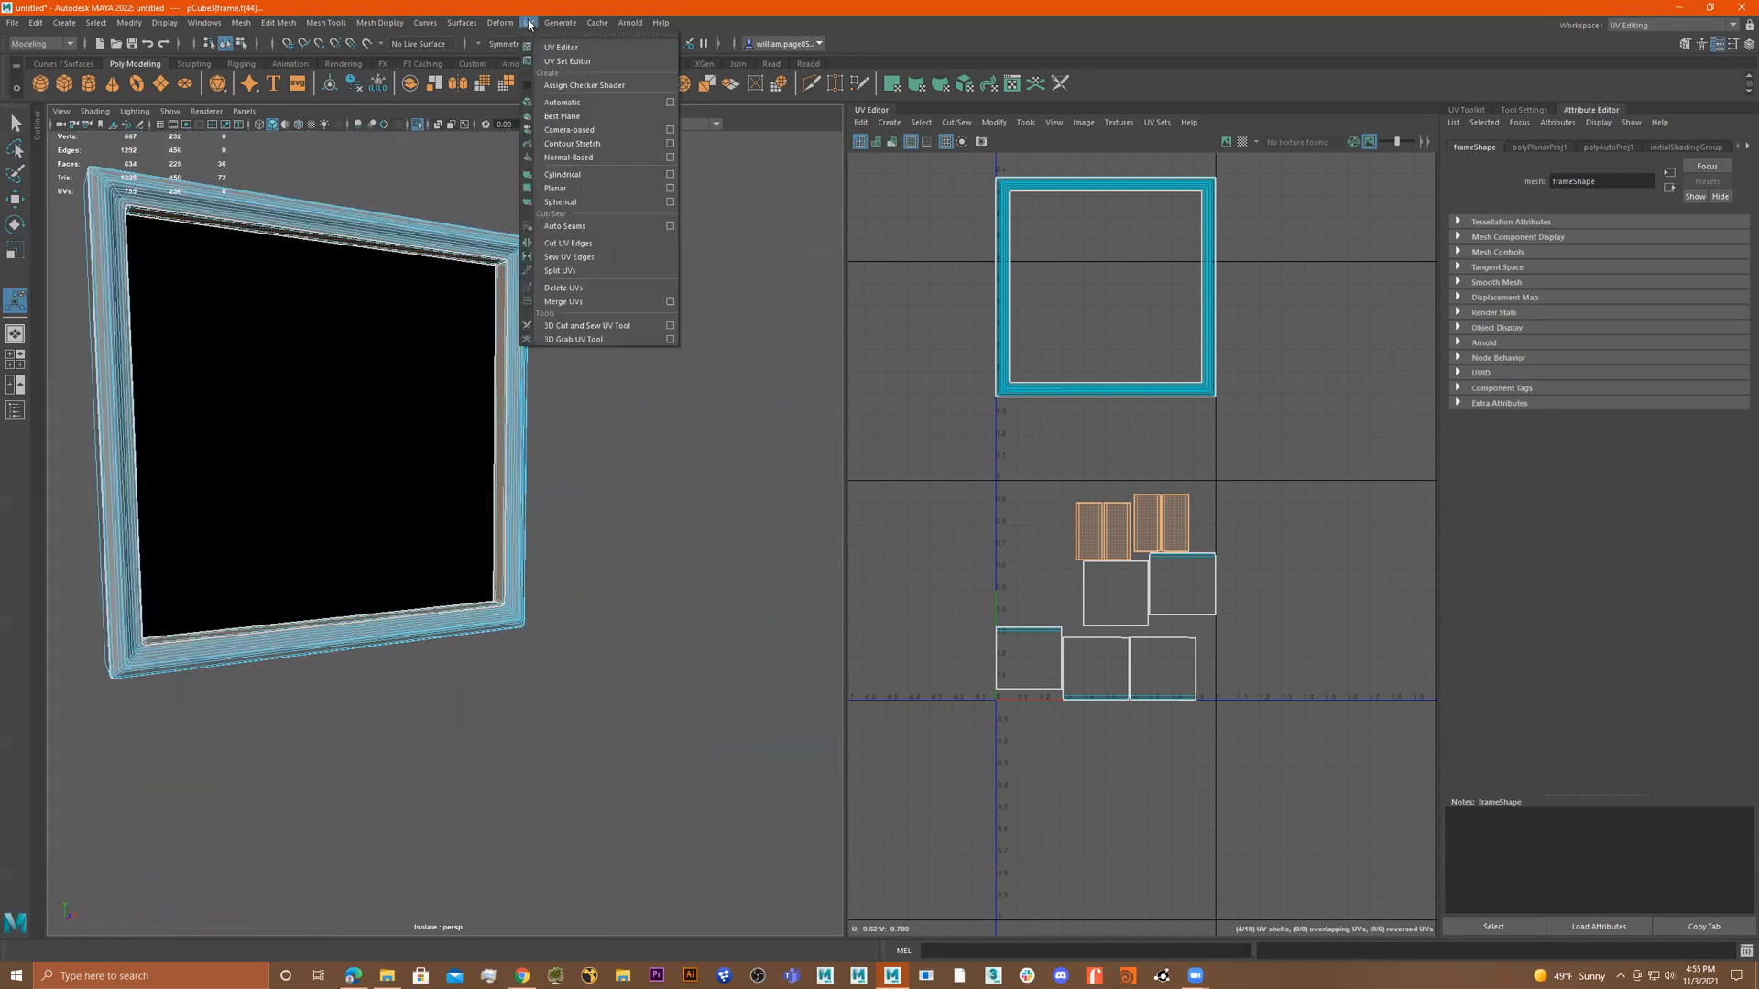
click(570, 103)
alt+right_drag(656, 523, 561, 512)
alt+drag(562, 512, 586, 531)
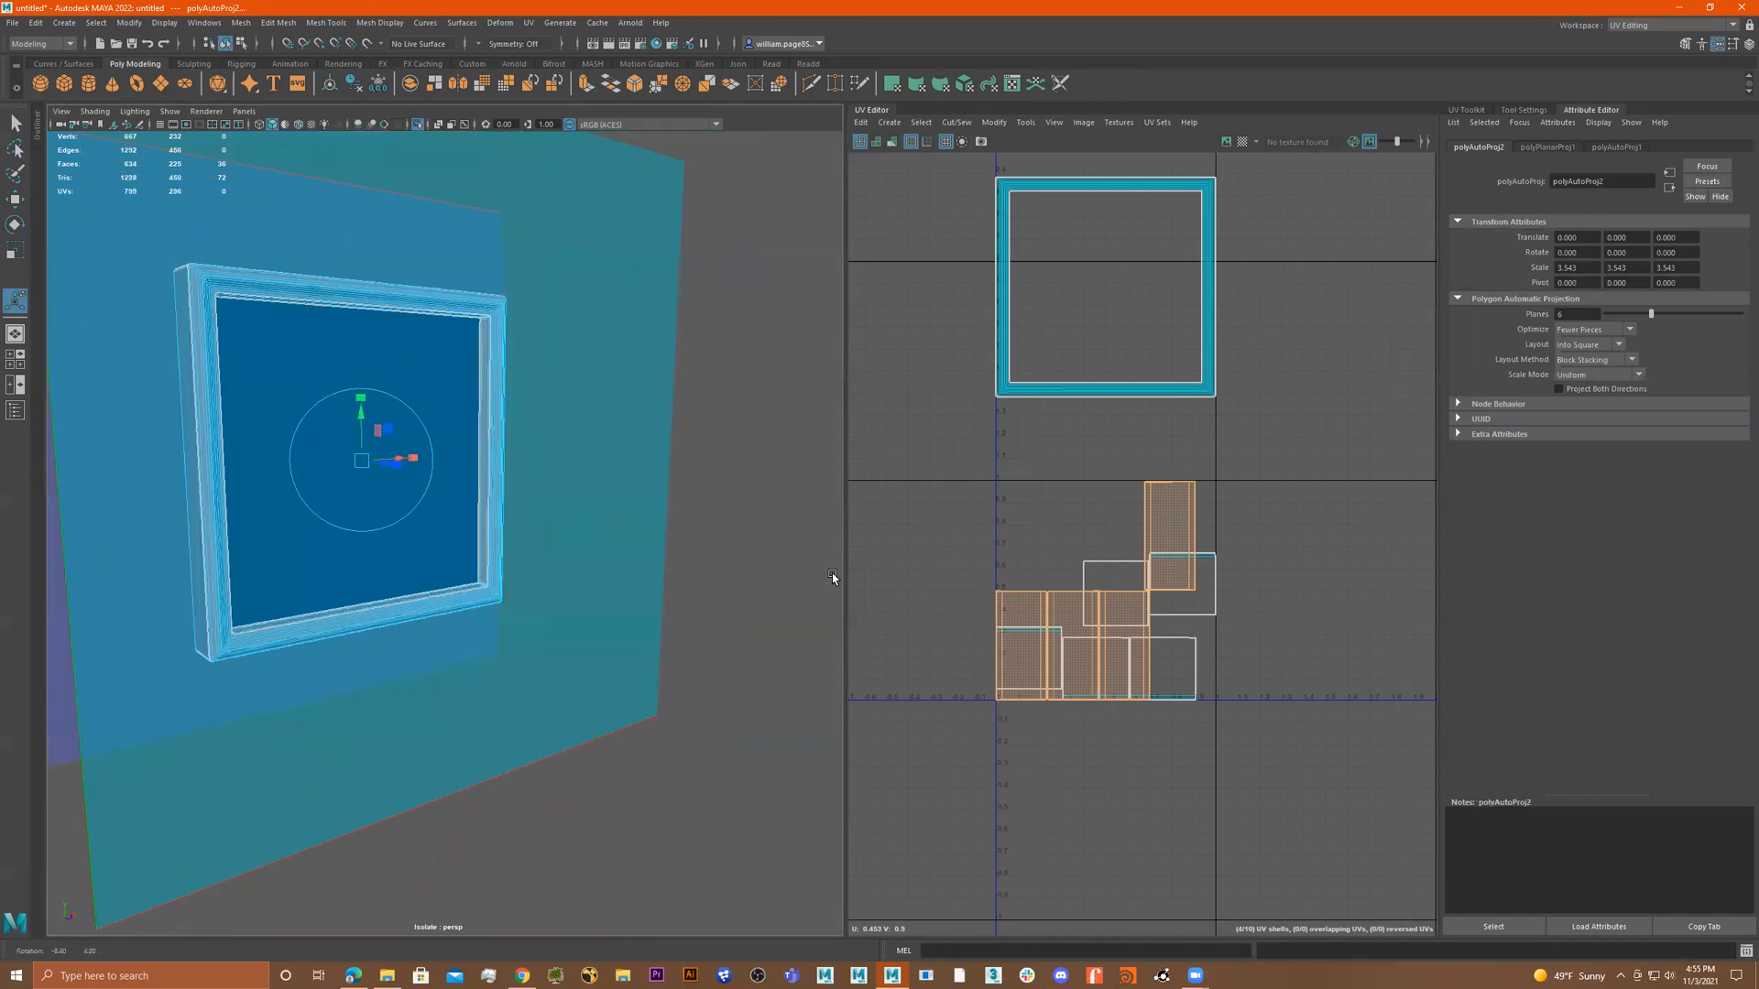
Move the newly projected inner rim shells above the front moulding shell in UV space.
key(w)
alt+right_drag(1170, 694, 1140, 560)
drag(1132, 522, 1119, 389)
drag(1099, 224, 1107, 248)
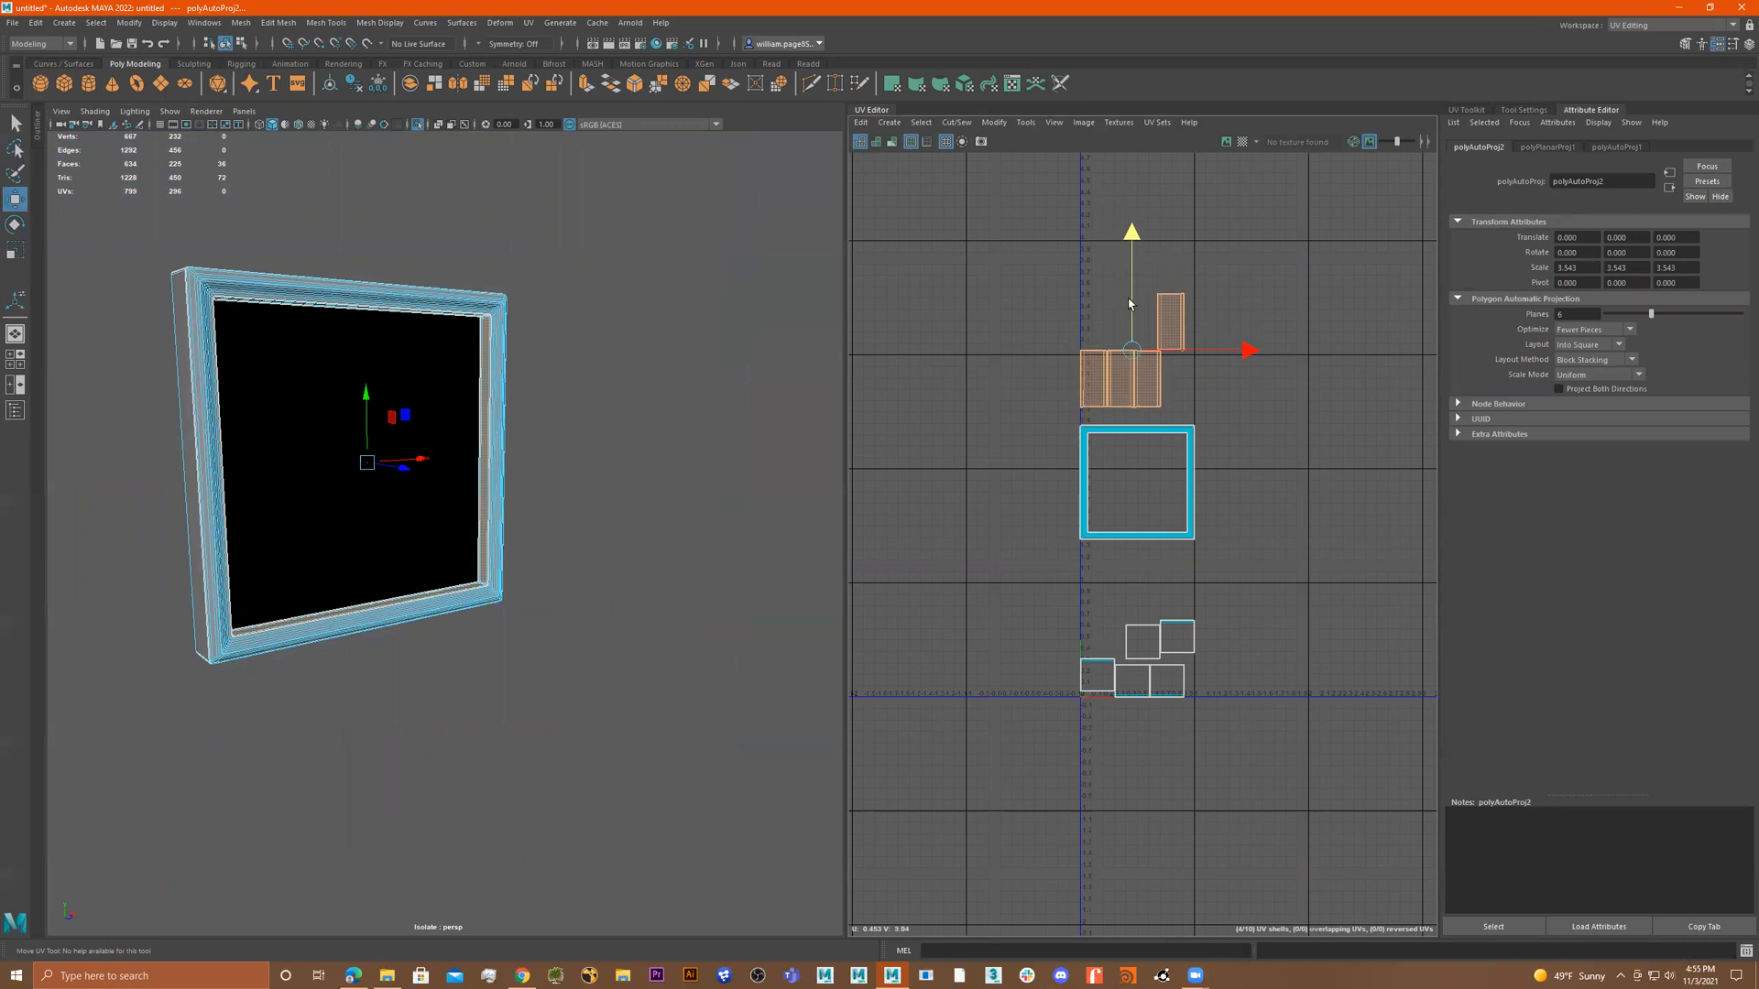
scroll(1205, 351, up, 5)
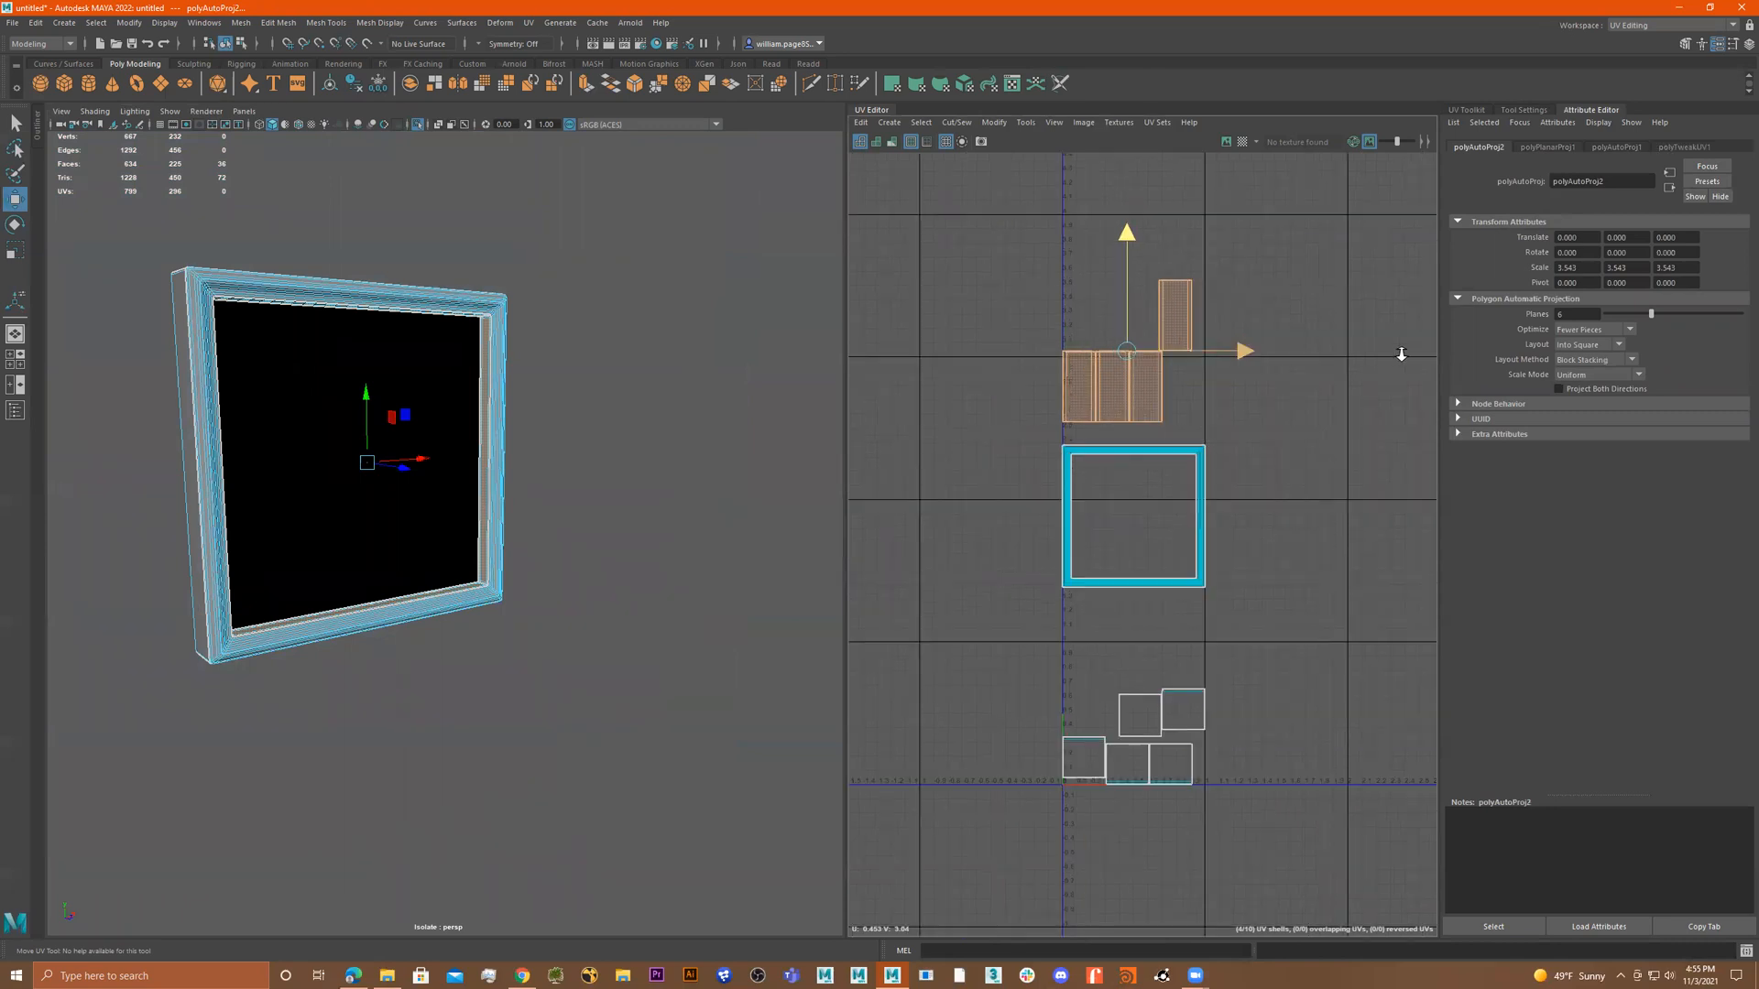
Line up the stray inner rim shell in a row with the other three and display the checker map on the frame.
click(1187, 306)
drag(1184, 302, 1187, 582)
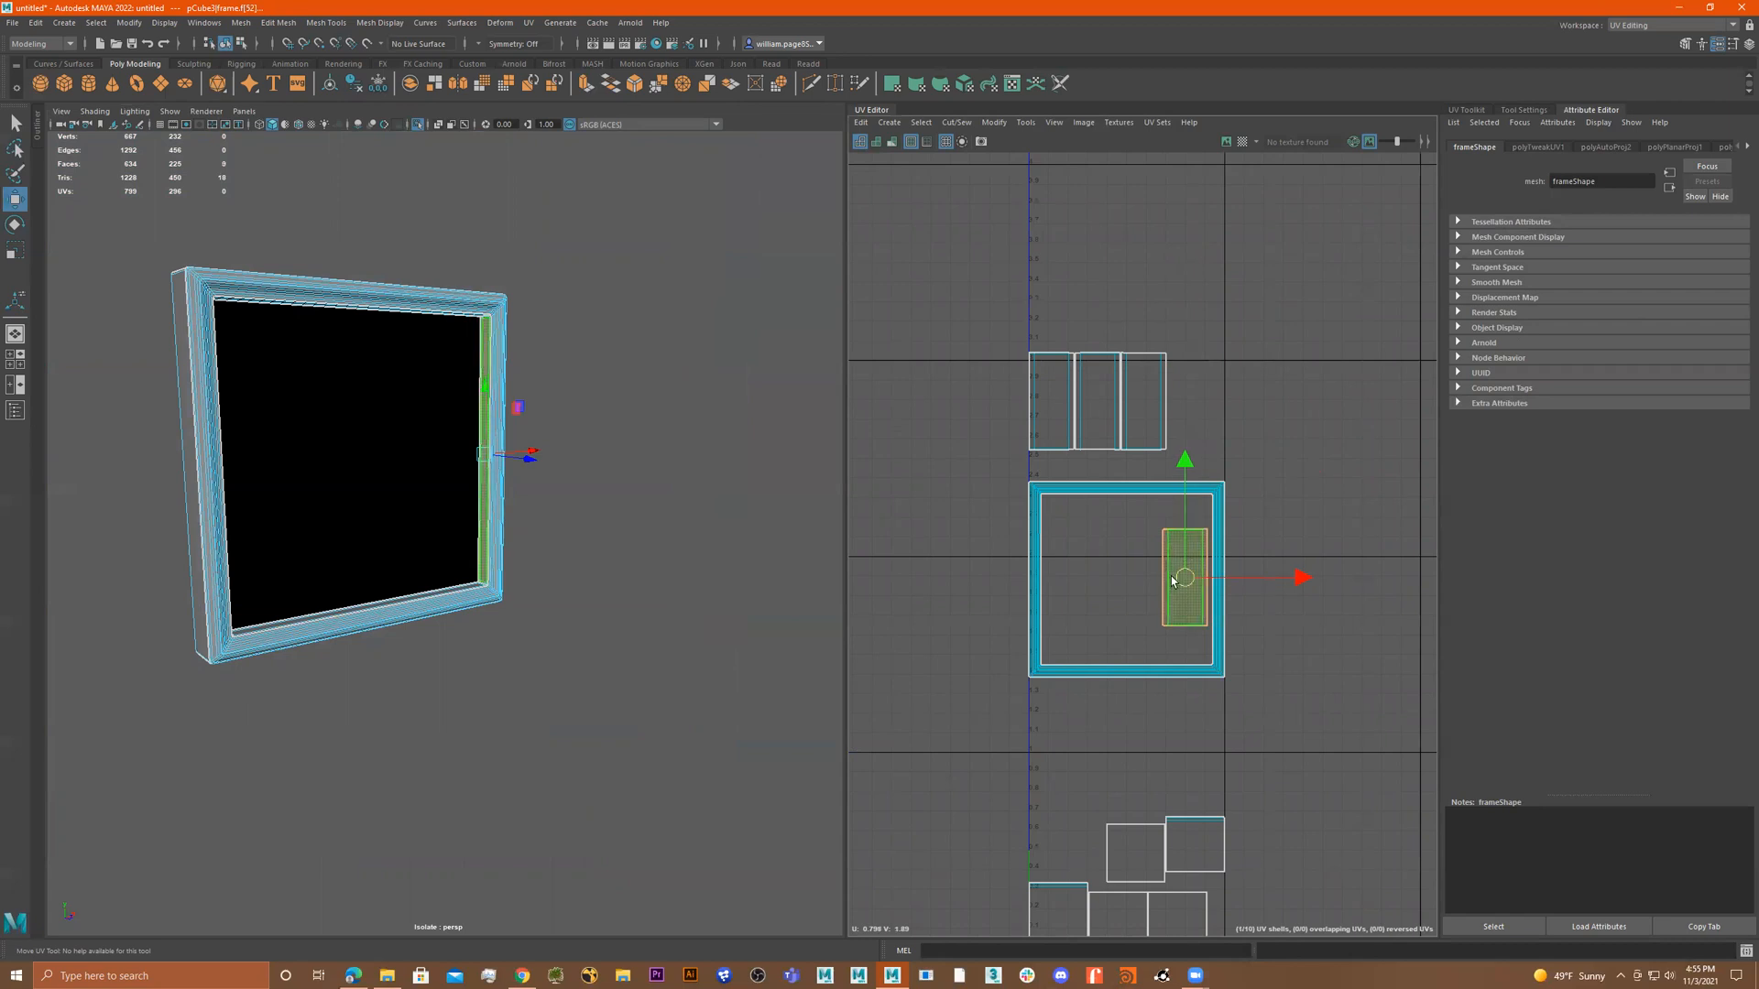
drag(1204, 342, 1219, 298)
click(1243, 144)
alt+drag(556, 383, 426, 362)
scroll(680, 340, up, 6)
alt+drag(679, 351, 777, 463)
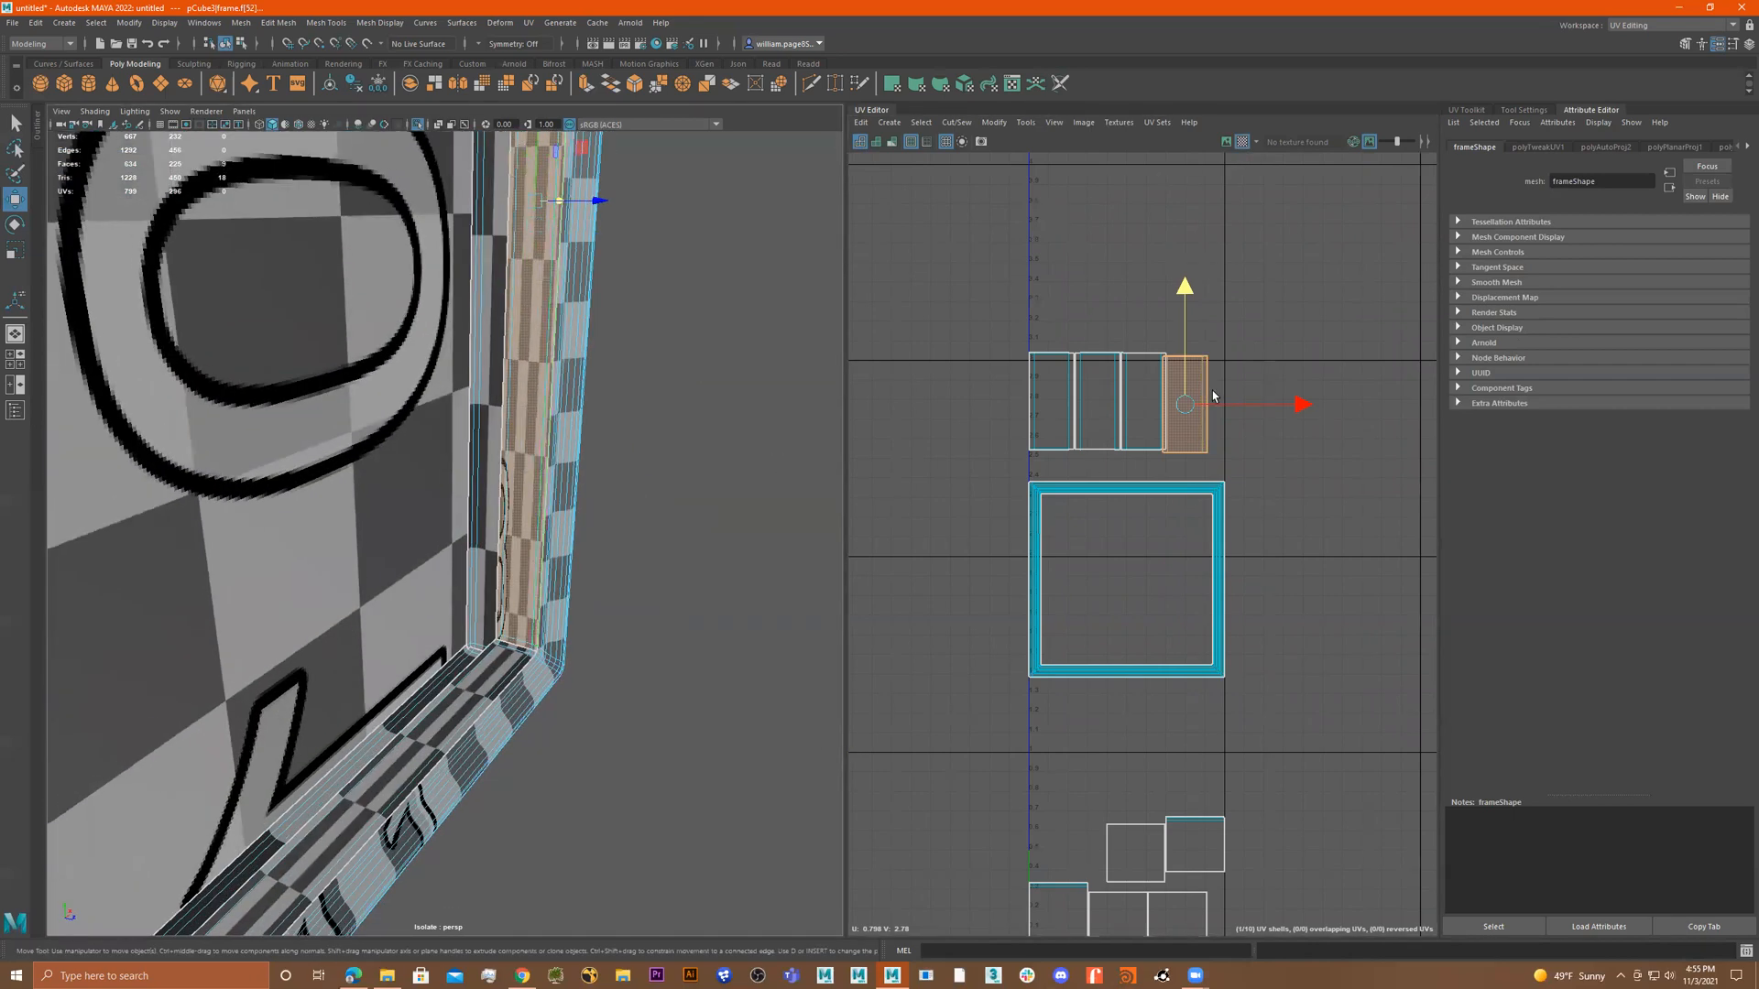
scroll(1193, 386, up, 2)
drag(1180, 409, 1187, 406)
Select all four inner rim shells, then stretch them vertically and narrow them horizontally.
drag(1324, 294, 915, 484)
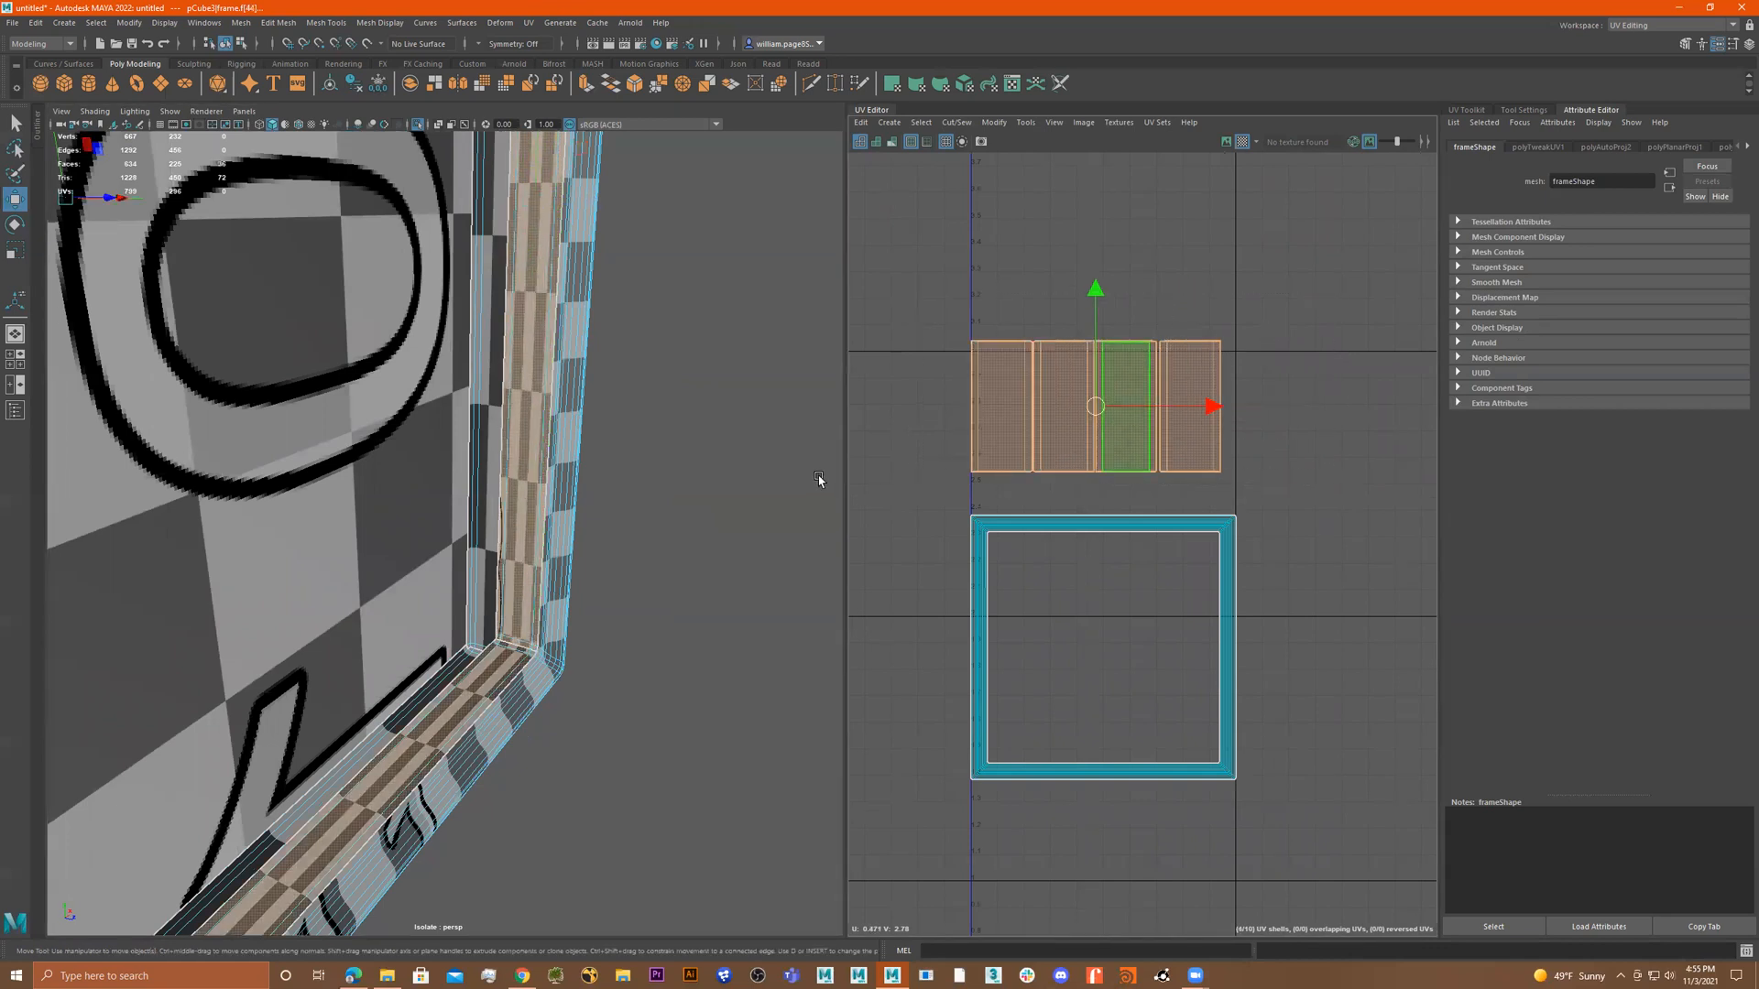
key(r)
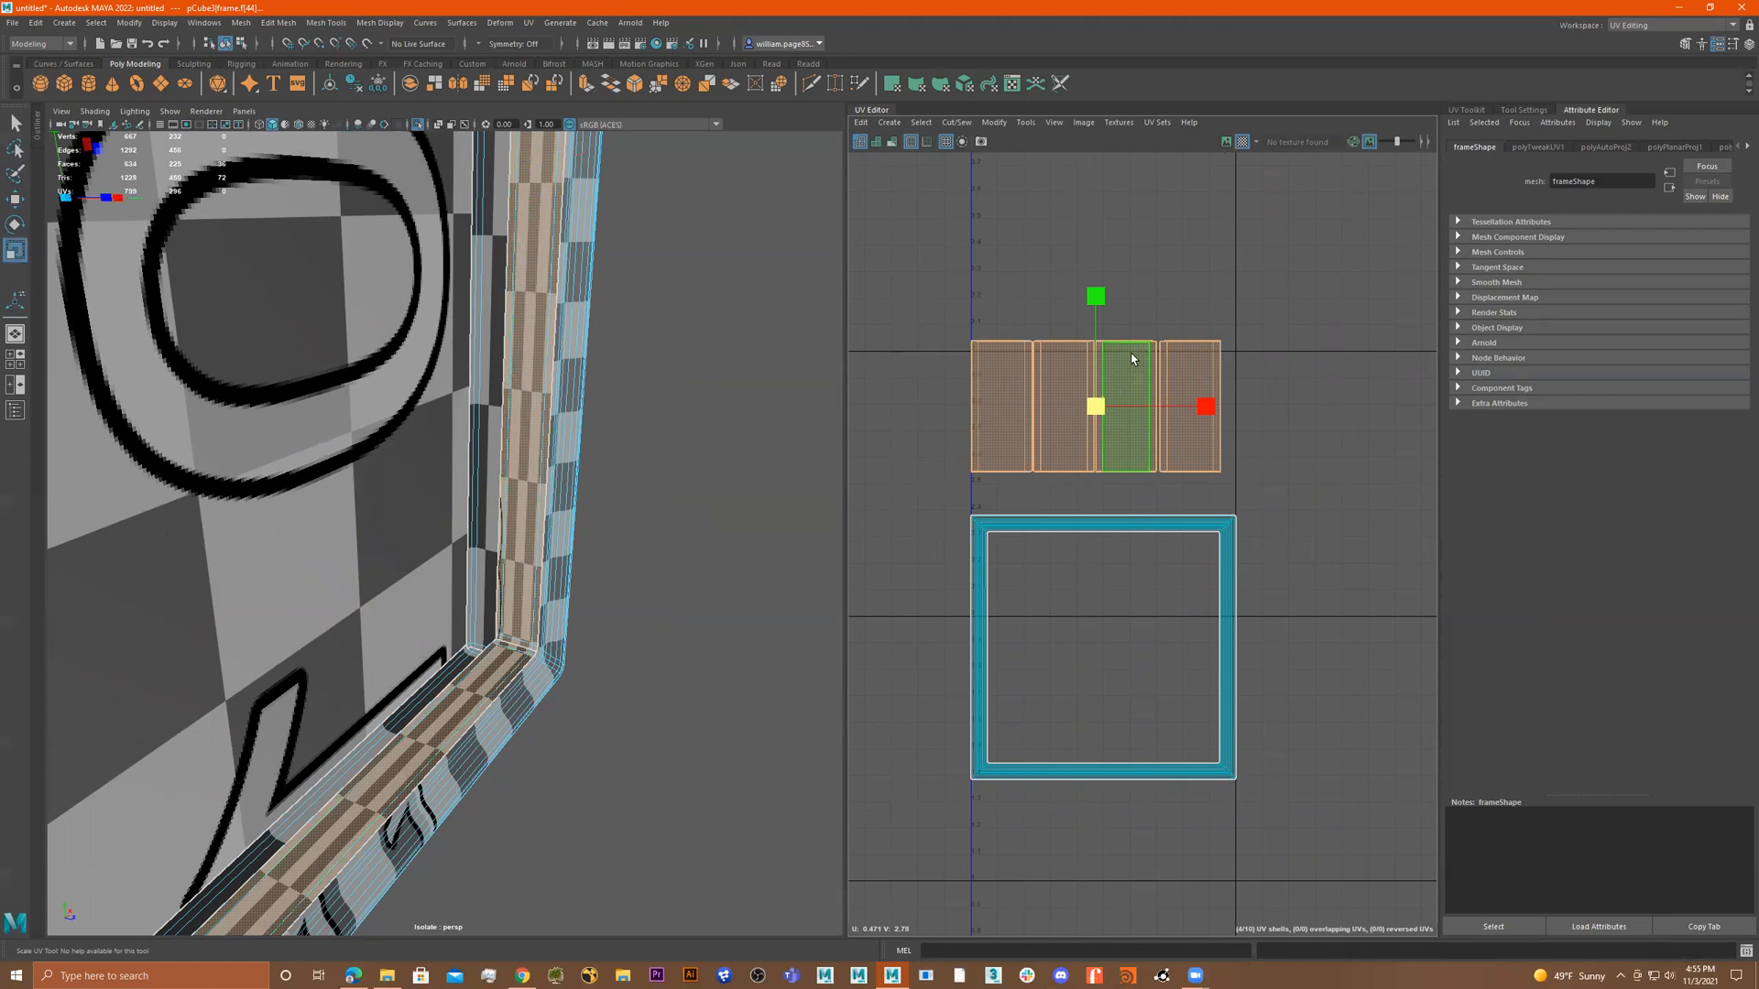
drag(1099, 296, 1060, 137)
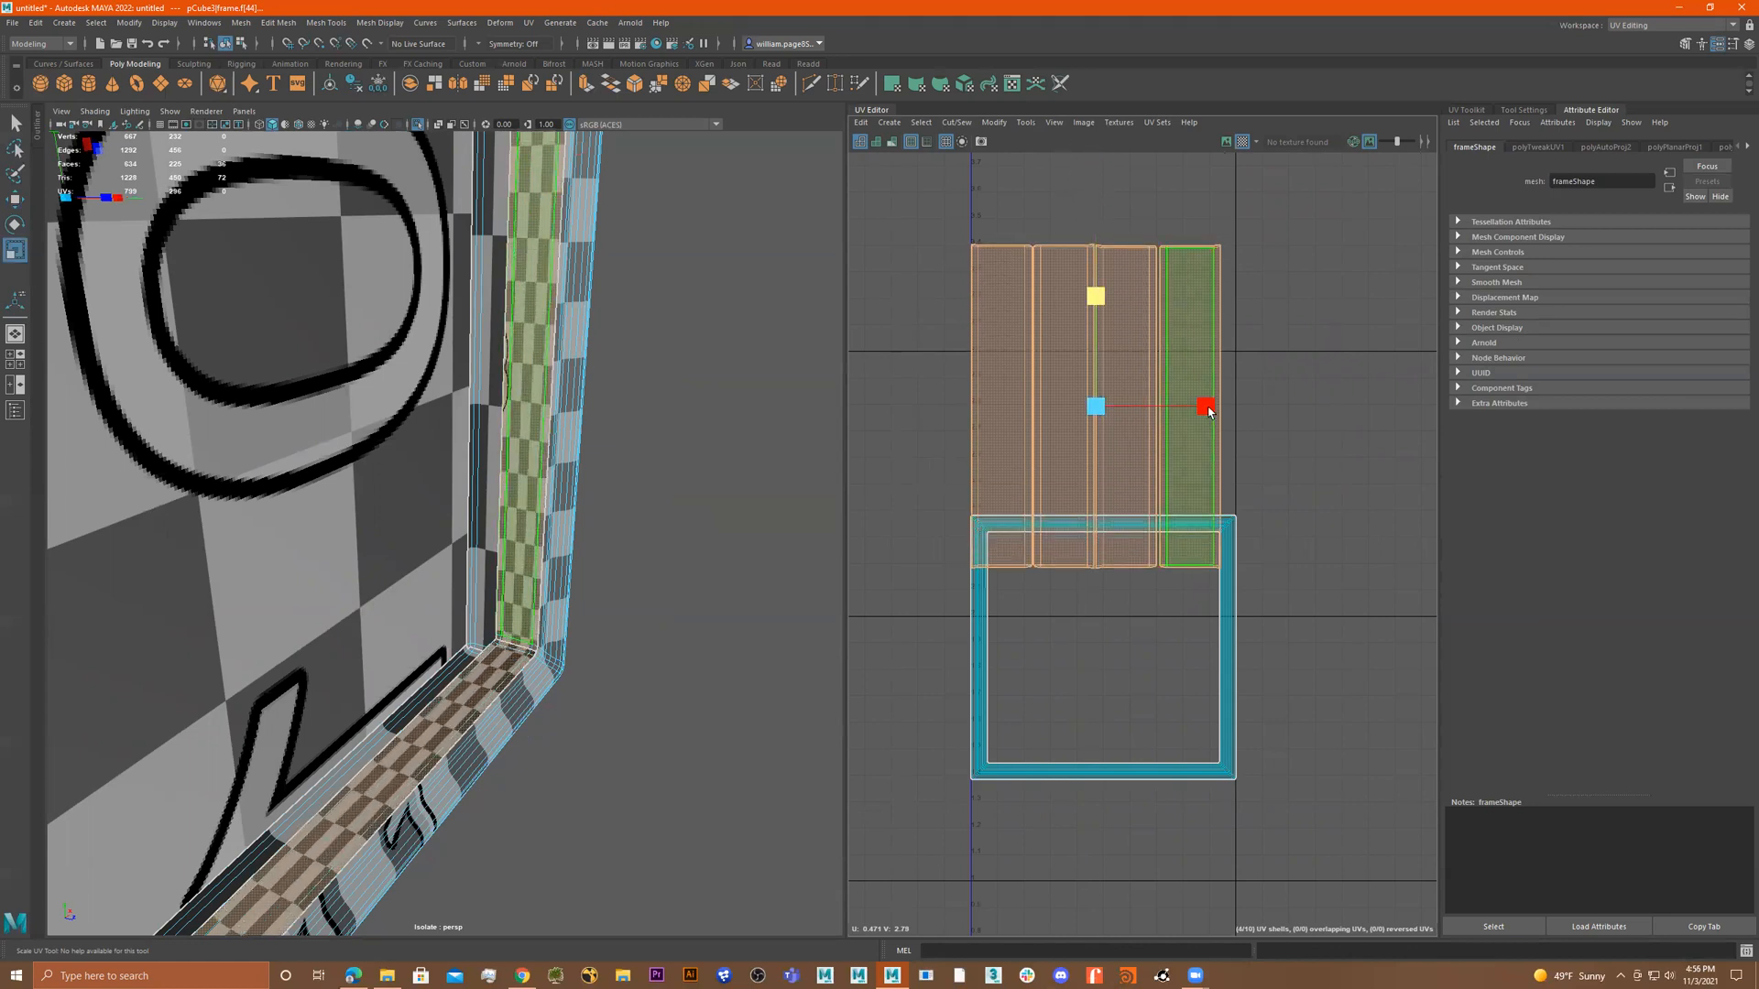
drag(1211, 409, 1180, 409)
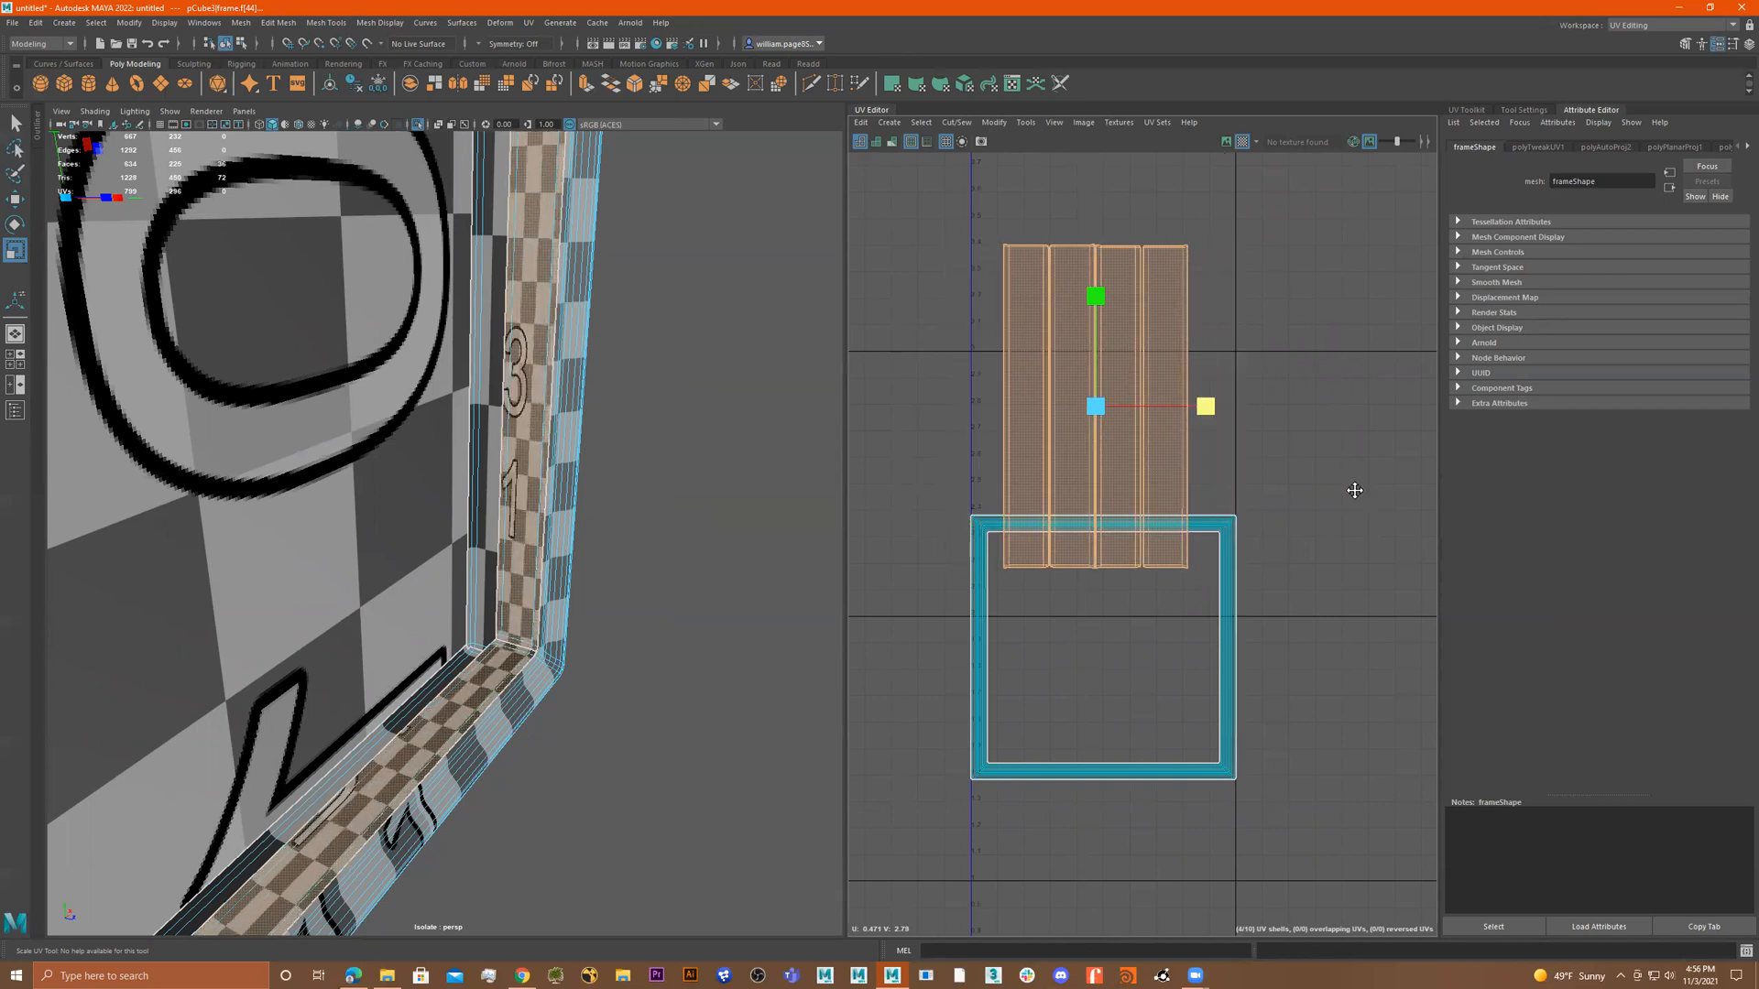
Enlarge the four inner rim shells uniformly and narrow their width to even out the checker squares.
alt+middle_drag(1217, 543, 1169, 514)
drag(1158, 378, 1369, 471)
scroll(1156, 403, down, 1)
scroll(1156, 425, down, 3)
alt+drag(723, 458, 949, 466)
alt+drag(497, 437, 648, 454)
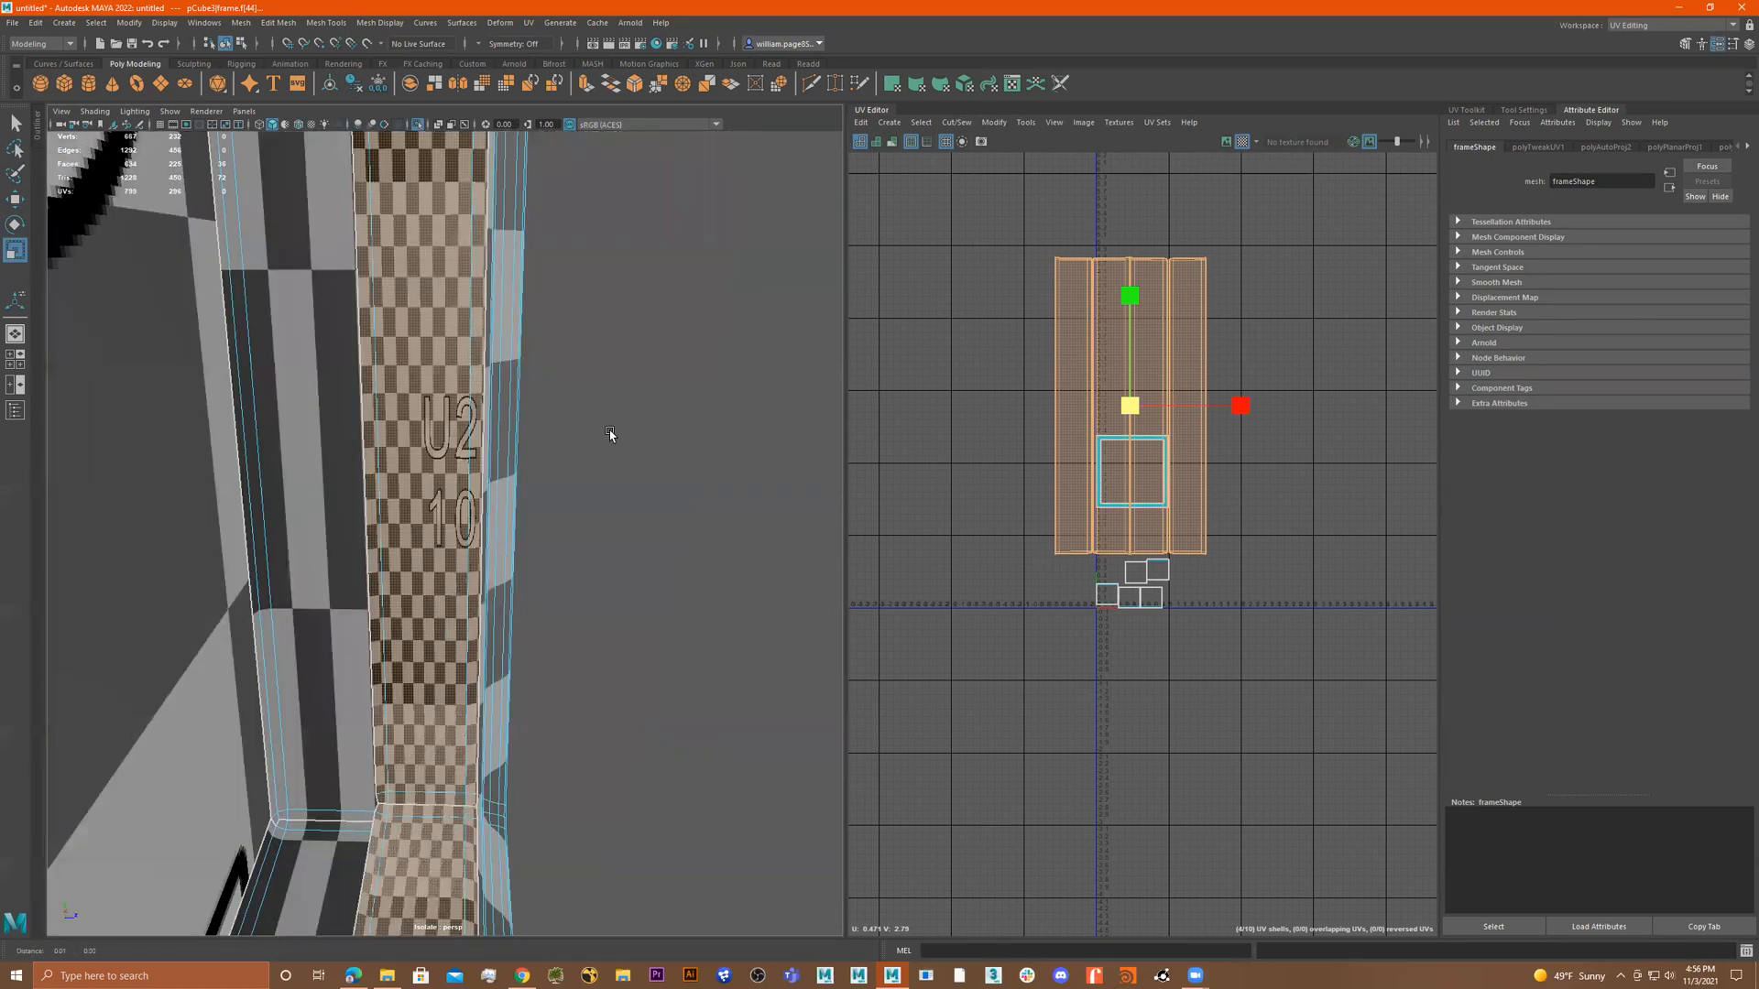
alt+right_drag(537, 421, 766, 389)
alt+drag(622, 398, 1240, 405)
alt+drag(569, 469, 500, 424)
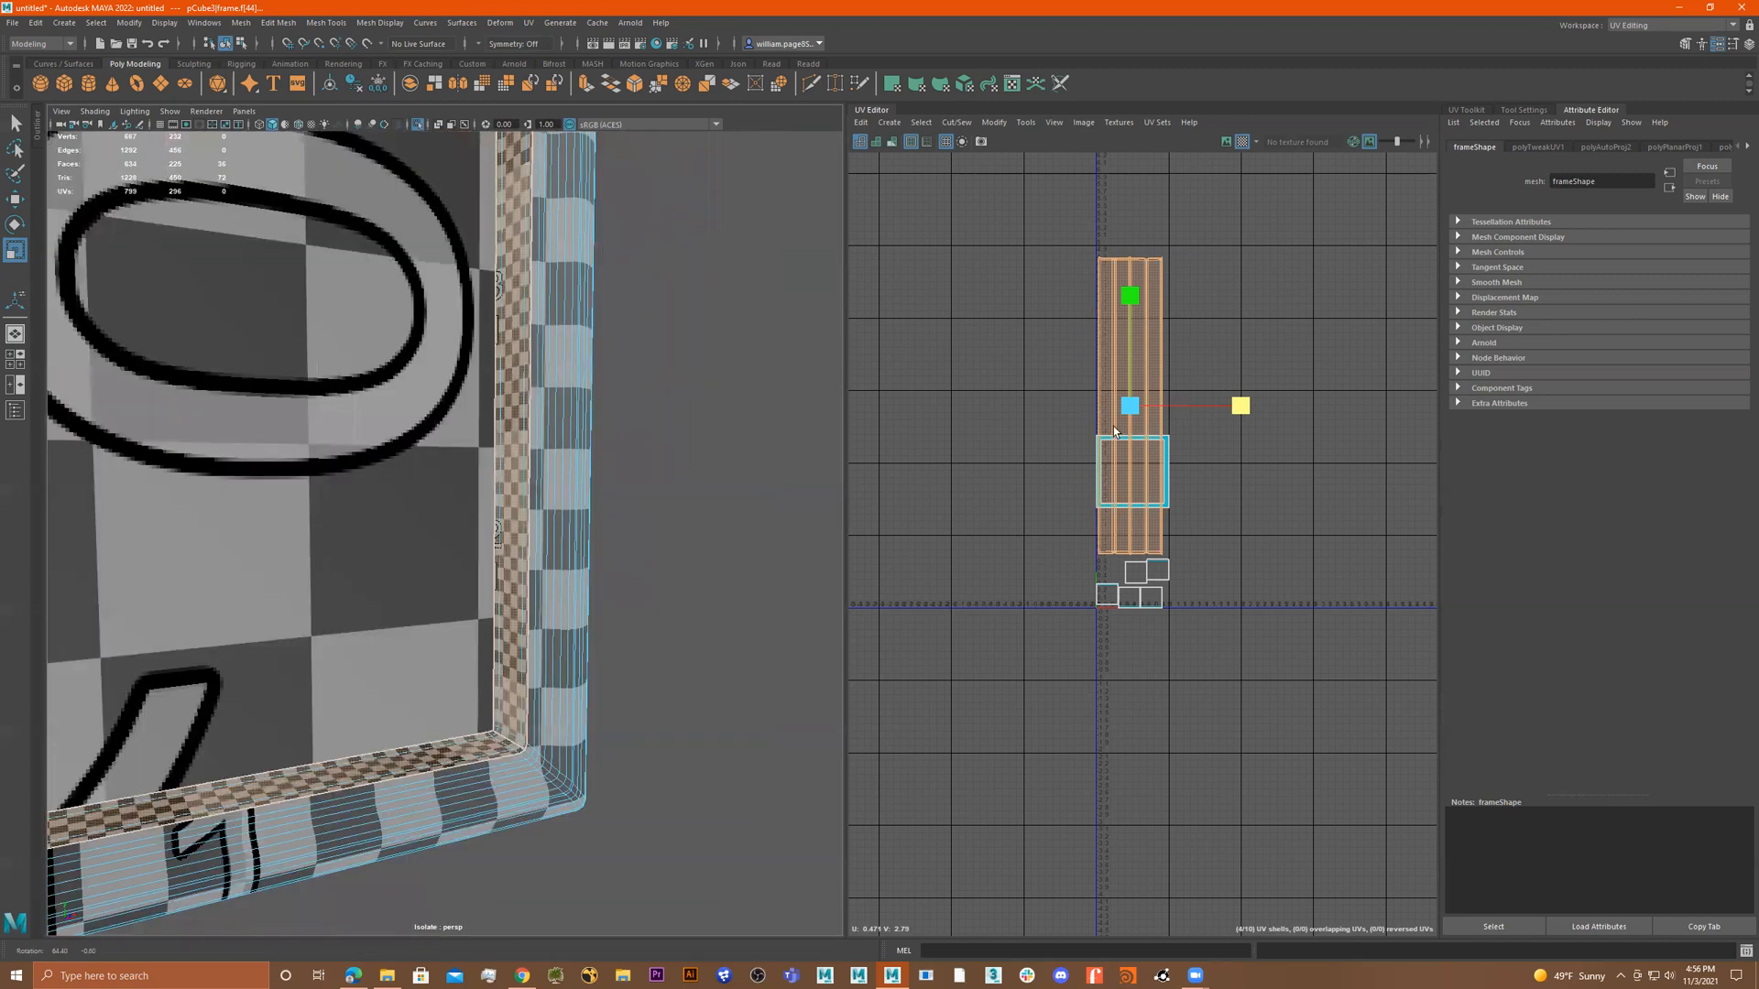
Shrink the four inner rim shells uniformly and move them over the front moulding shell.
drag(1132, 409, 1049, 446)
scroll(1145, 419, up, 1)
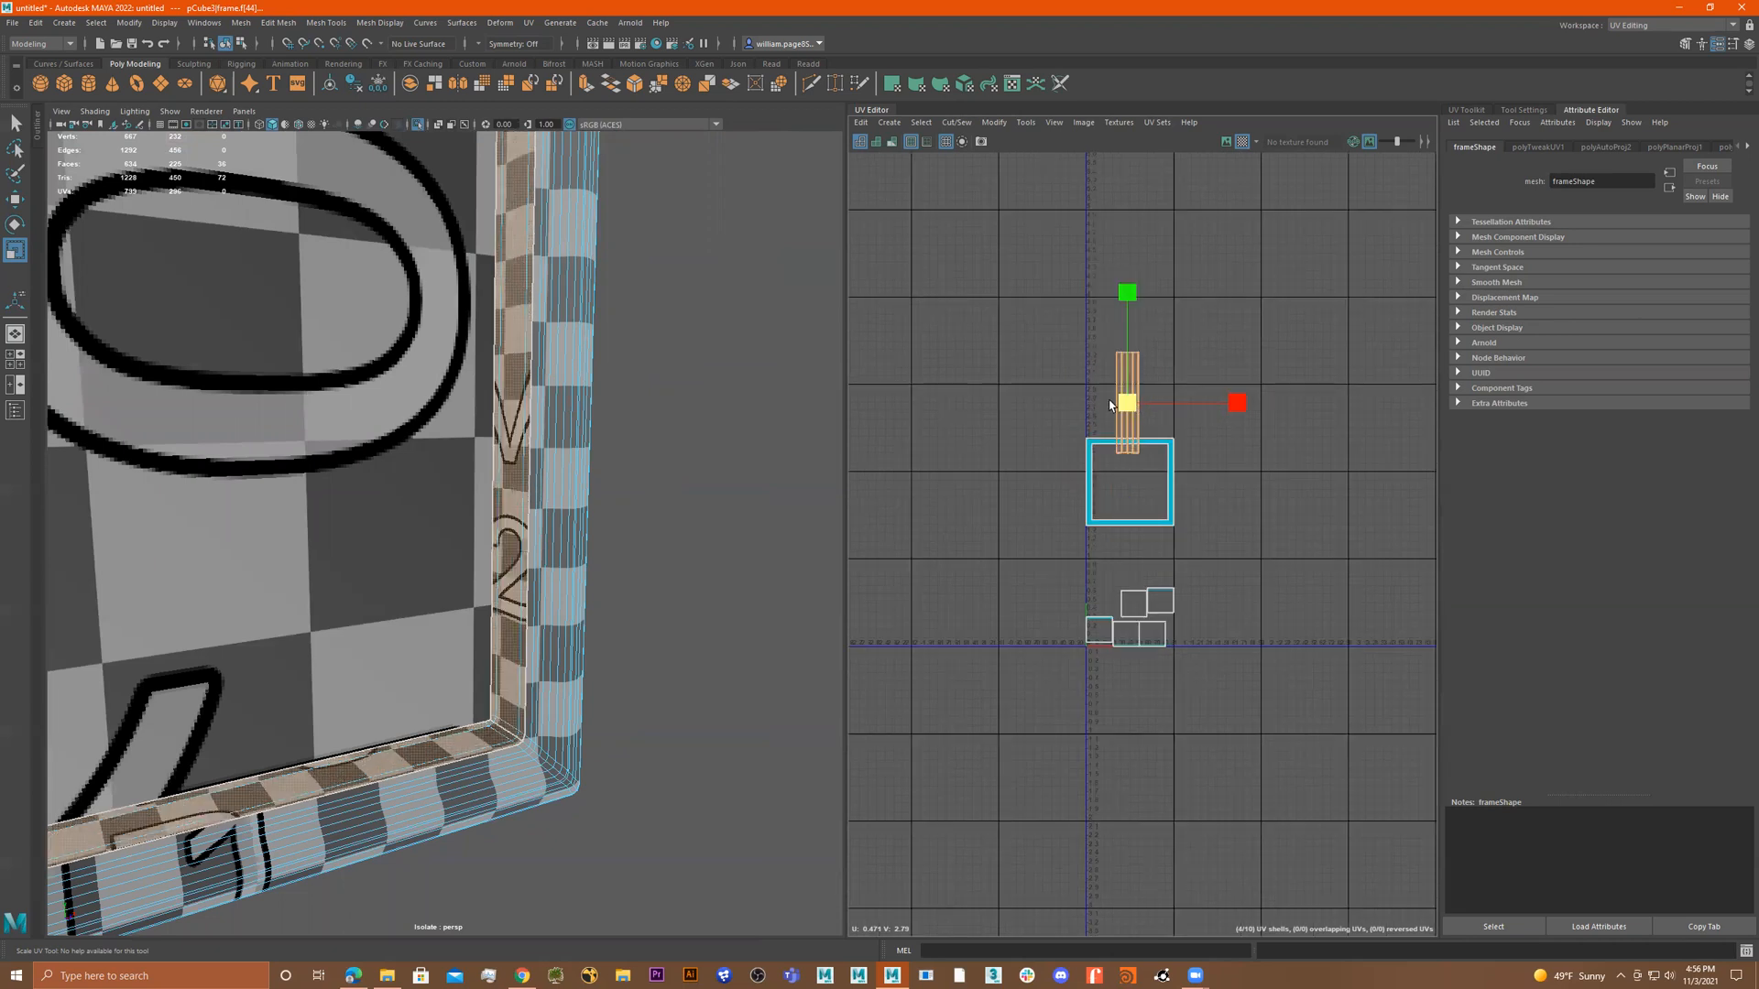
scroll(1139, 420, up, 3)
key(w)
middle_drag(1132, 494, 1142, 504)
drag(1130, 530, 1135, 522)
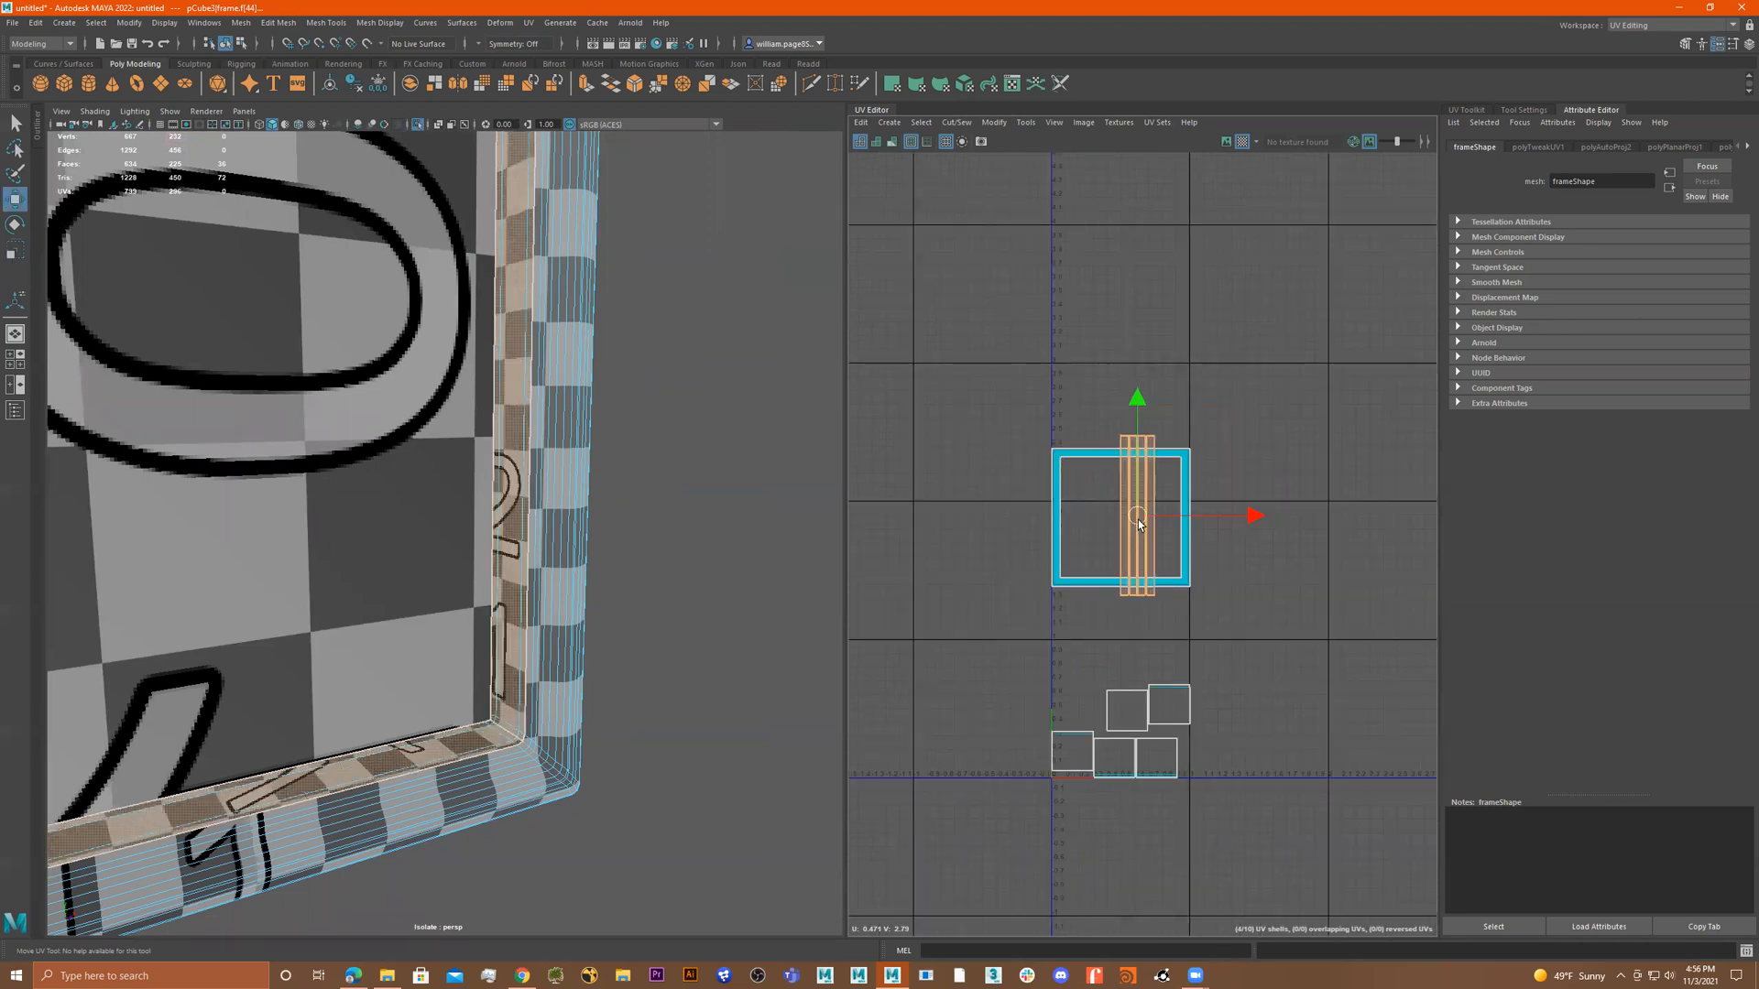
Scale the four inner rim shells to the height of the front moulding shell's opening and align them inside it.
alt+right_drag(1122, 512, 1433, 517)
key(r)
drag(1138, 528, 1131, 526)
alt+drag(718, 491, 706, 442)
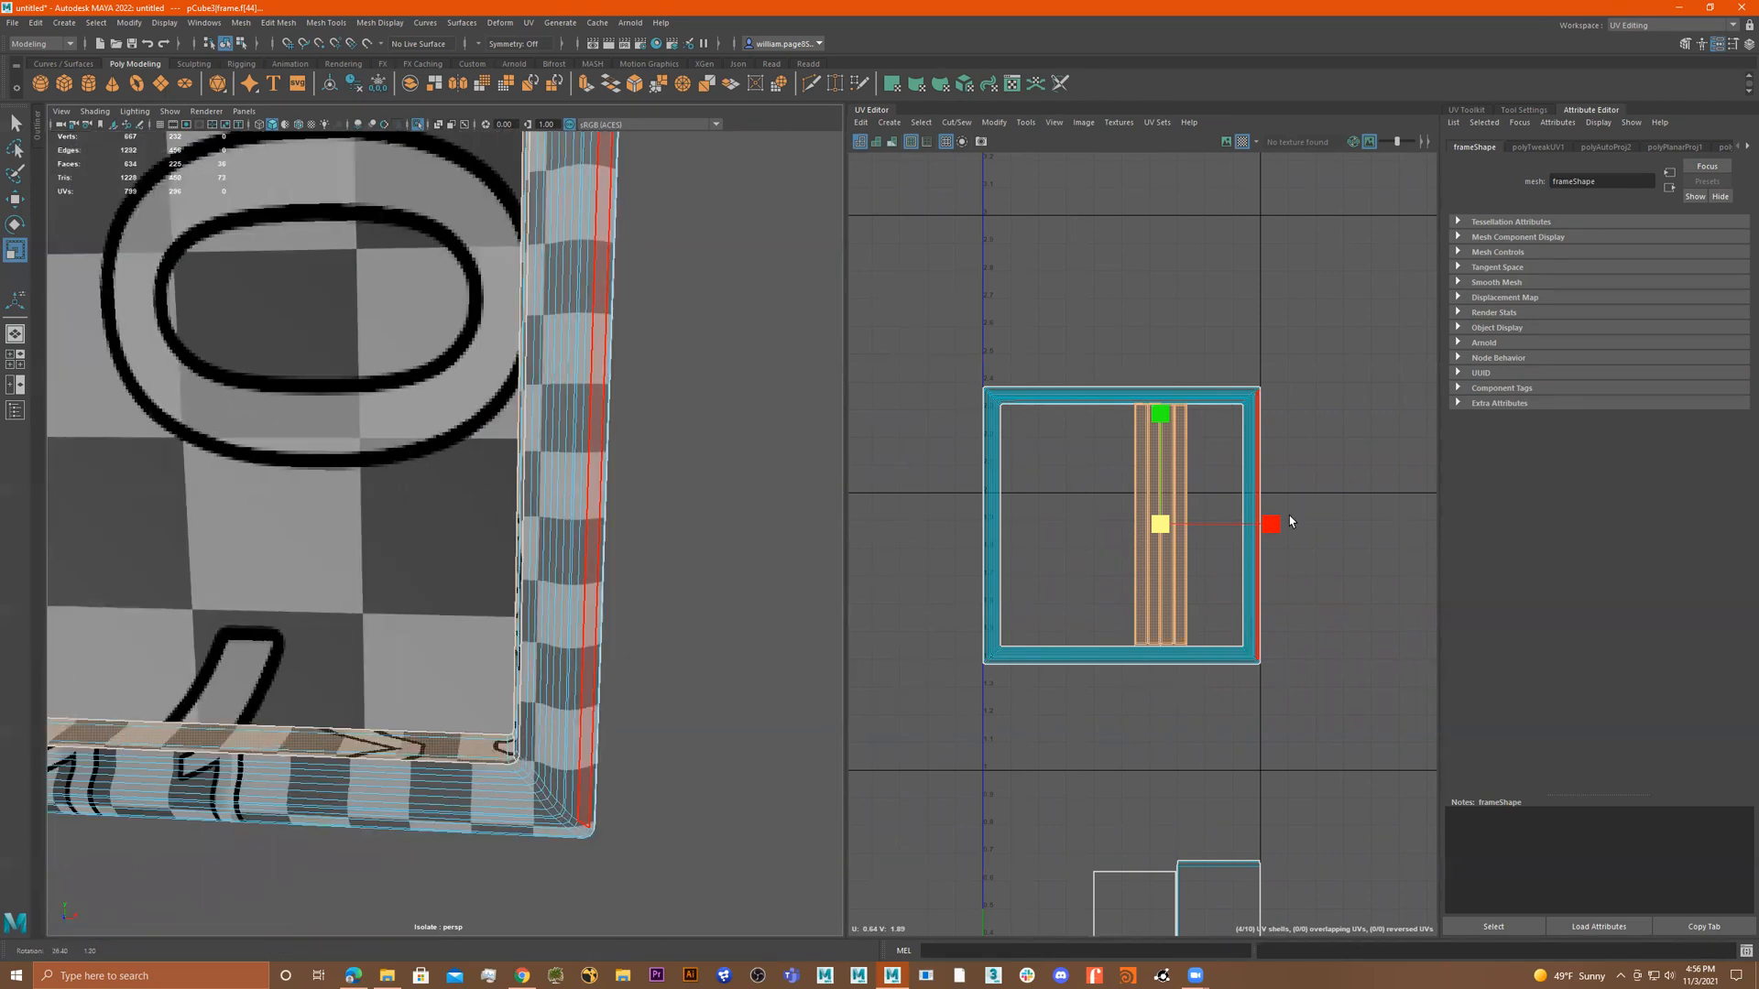
alt+right_drag(1291, 520, 1339, 478)
alt+right_drag(1233, 610, 1210, 551)
key(w)
drag(1149, 433, 1149, 436)
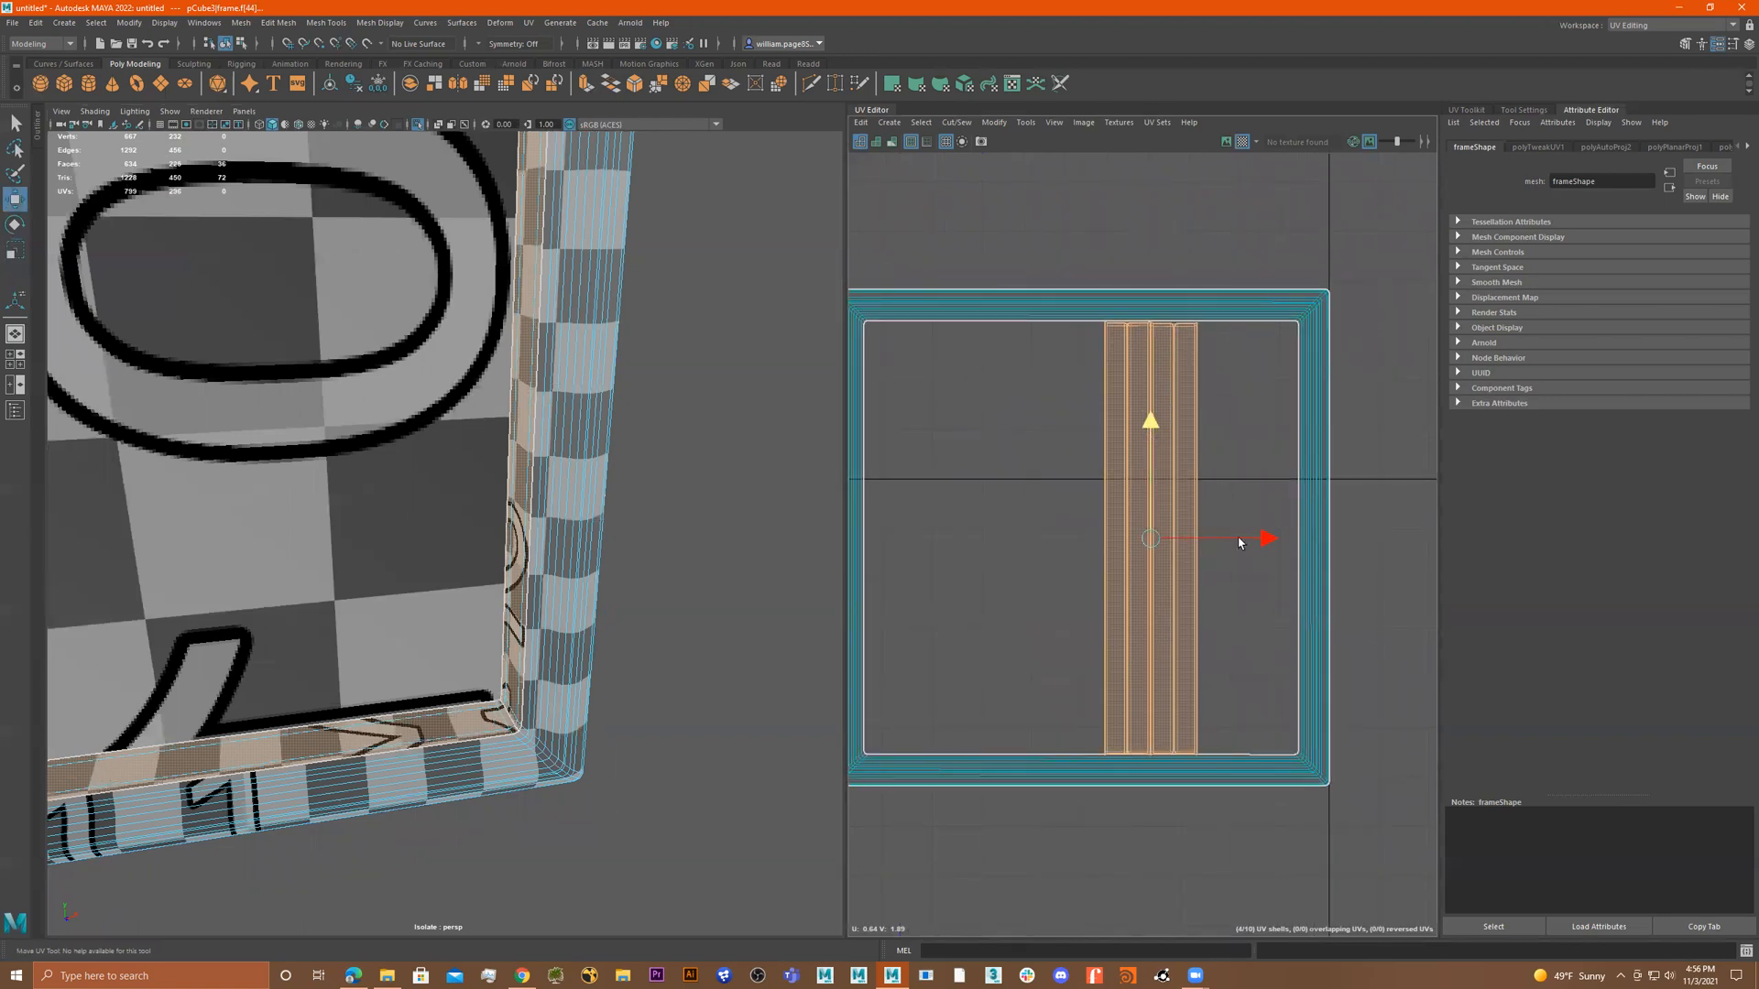
drag(1276, 540, 1346, 544)
drag(1231, 538, 1092, 564)
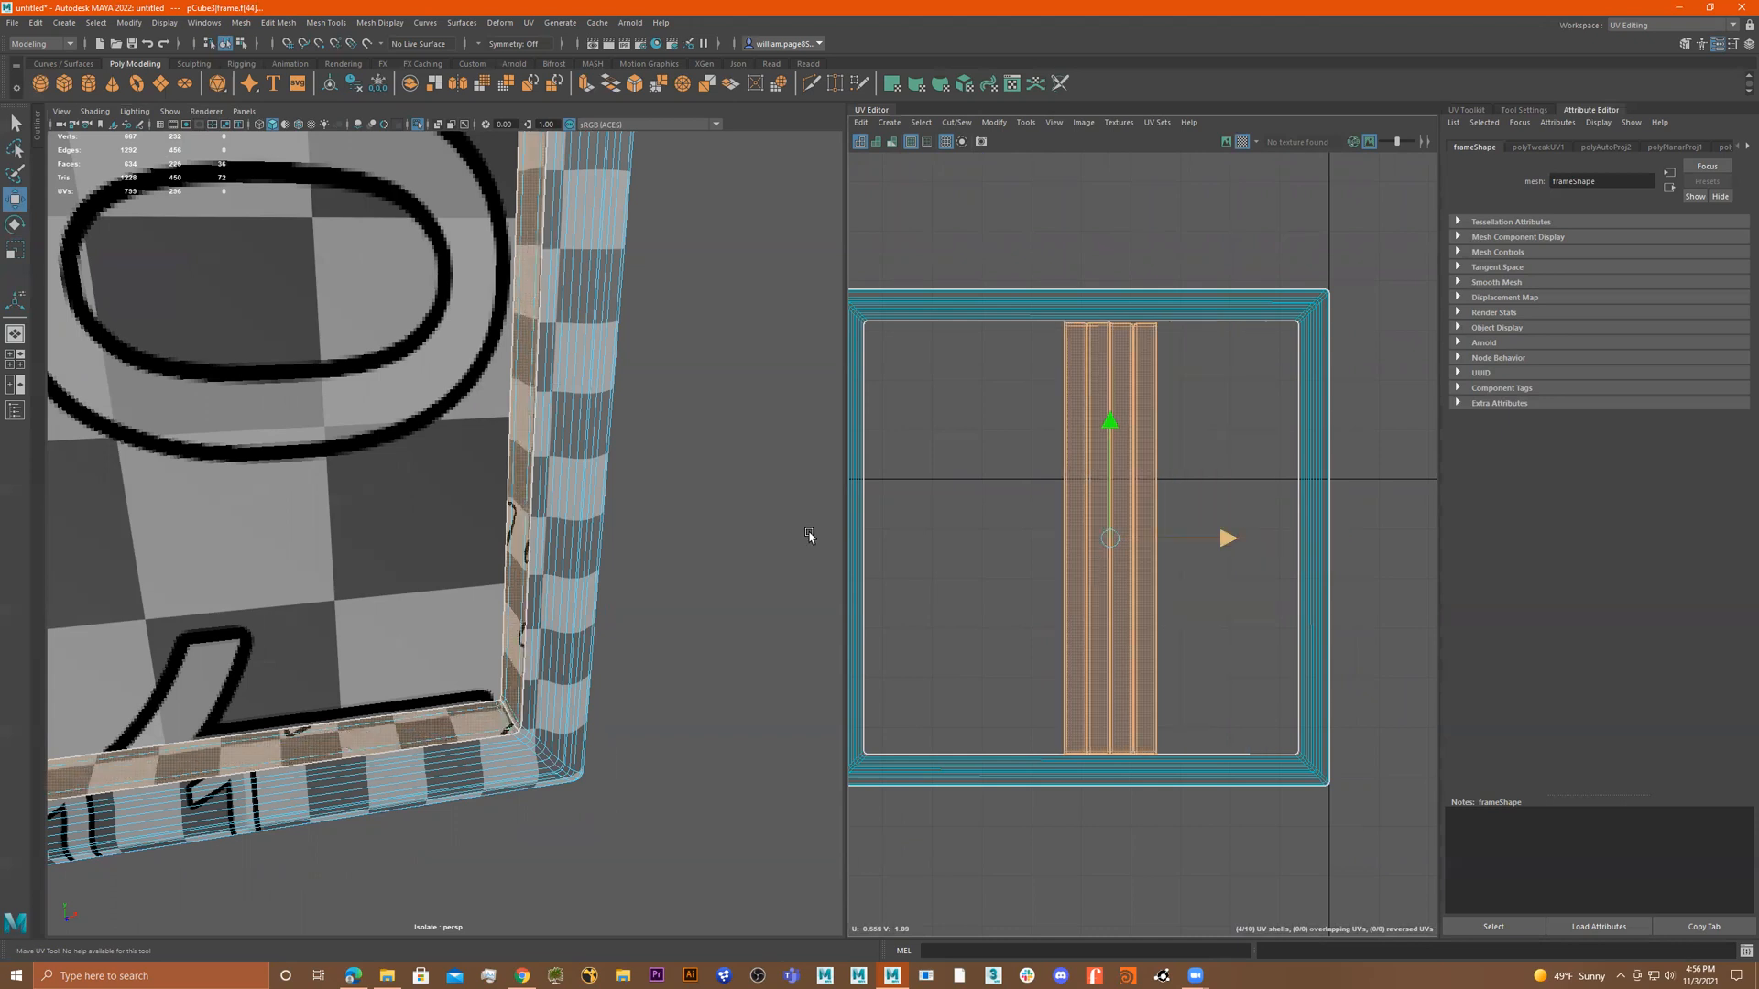
Move the four inner rim shells horizontally out of the opening to just beyond the front moulding shell's right edge.
alt+right_drag(597, 479, 445, 479)
mouse_move(447, 479)
alt+mouse_down()
mouse_move(448, 389)
mouse_move(520, 445)
mouse_move(412, 403)
mouse_move(338, 419)
mouse_move(374, 469)
mouse_move(466, 481)
alt+mouse_up()
alt+right_drag(487, 456, 631, 464)
alt+drag(502, 456, 463, 481)
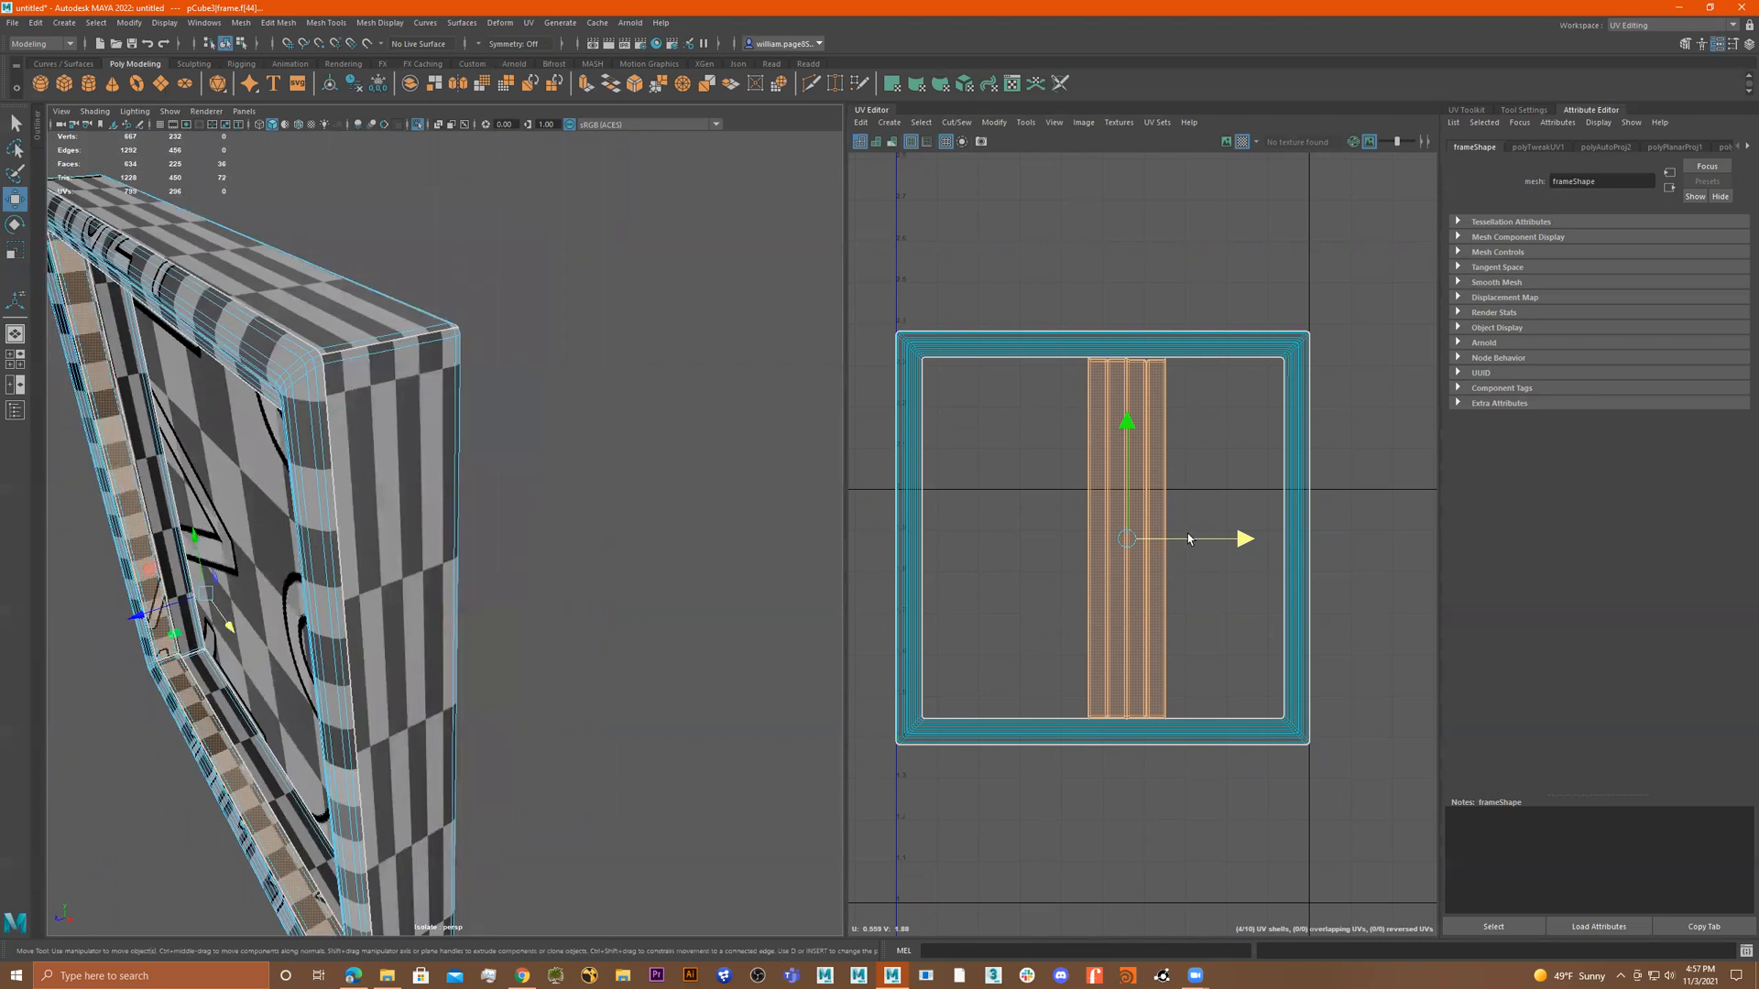
scroll(1188, 539, down, 4)
drag(1273, 536, 1383, 537)
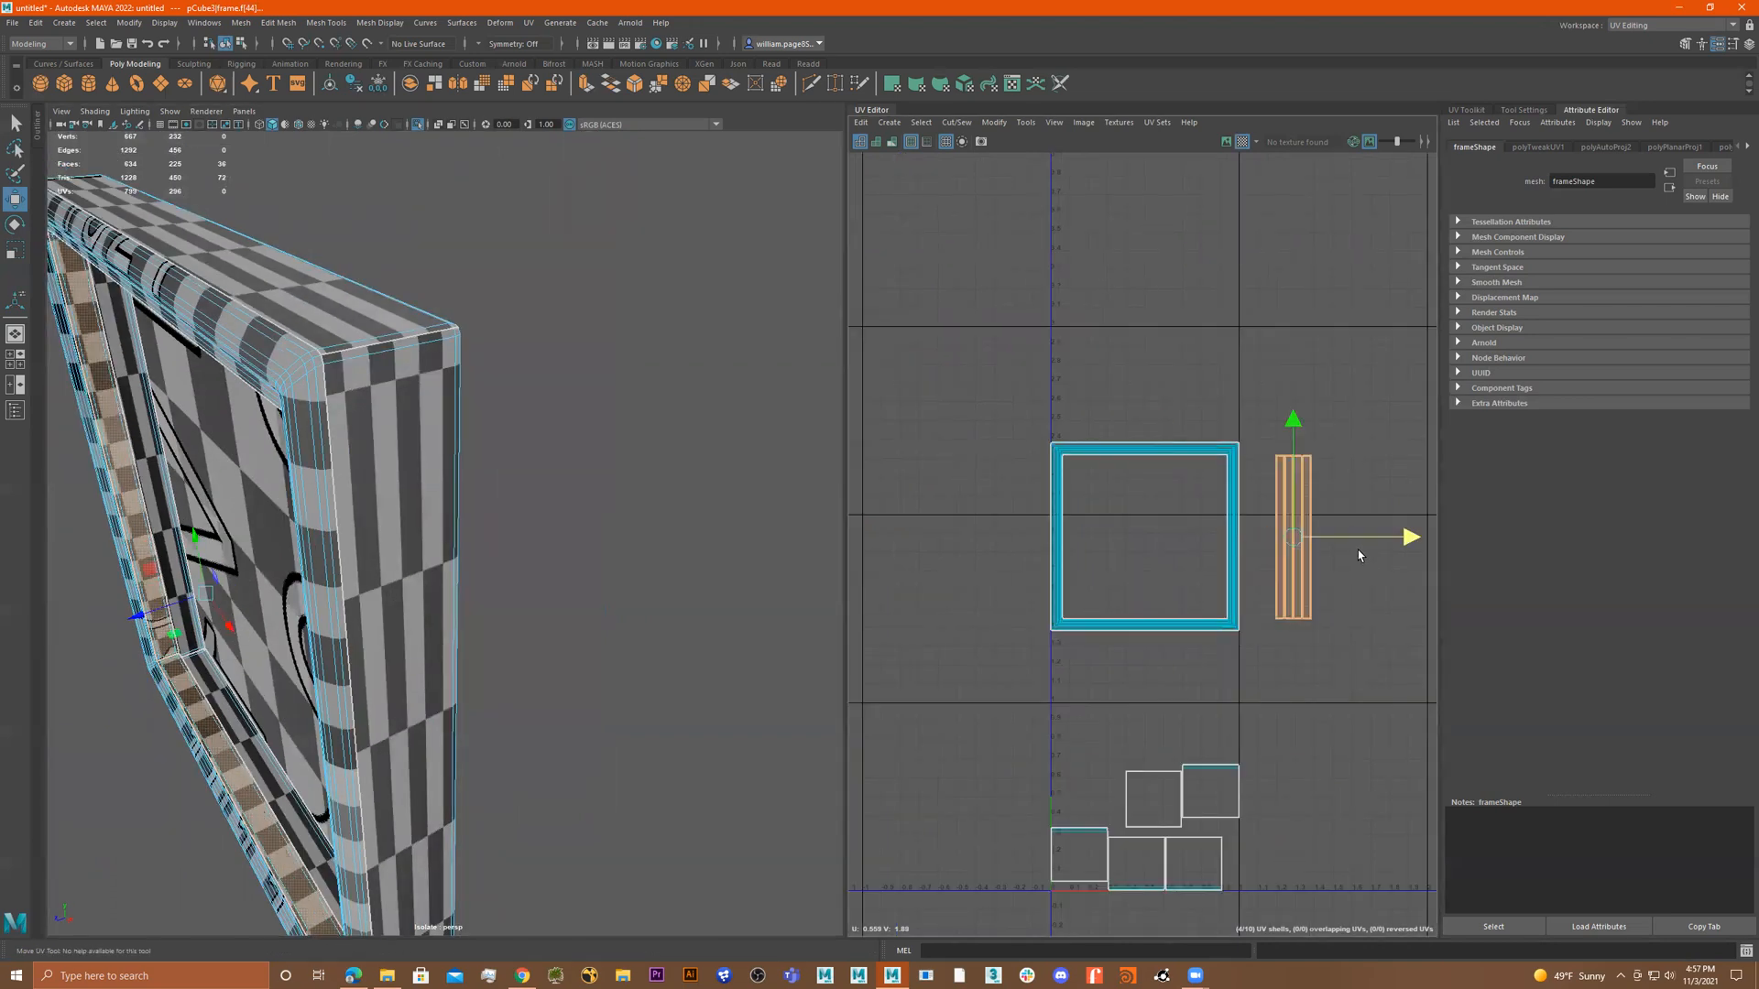
Select the wide face loop running around the frame's outer sides.
scroll(321, 349, up, 3)
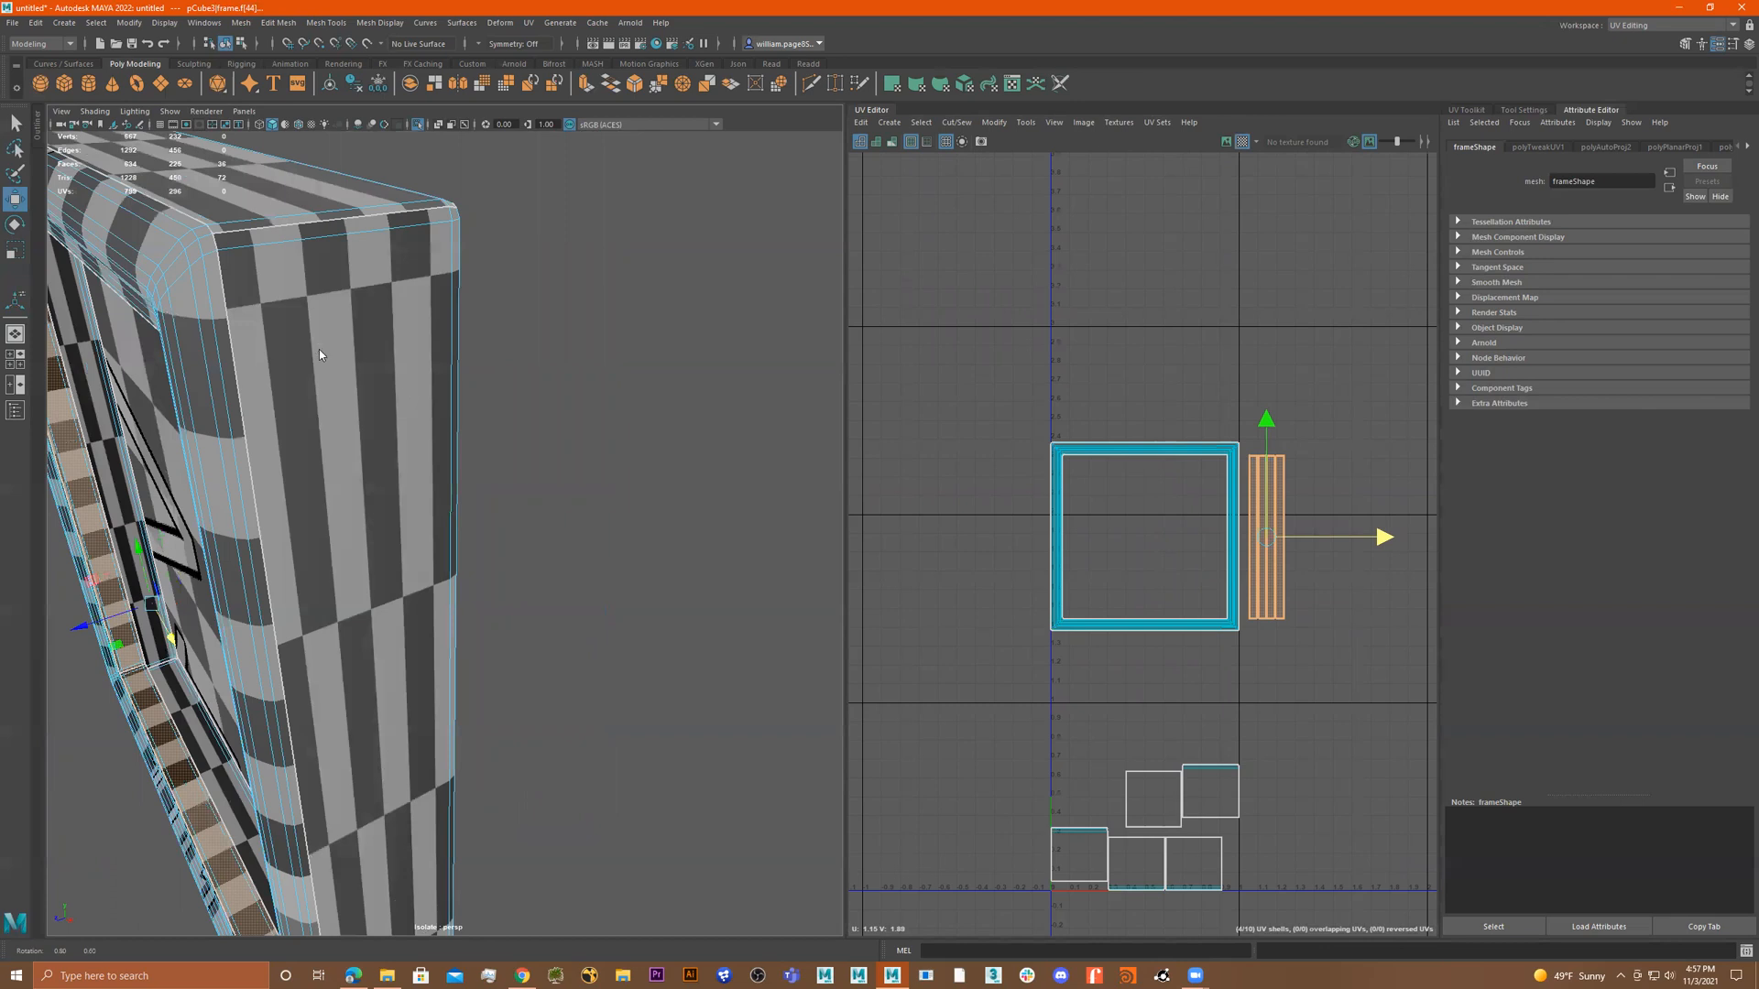
scroll(319, 349, up, 3)
right_click(319, 349)
click(317, 388)
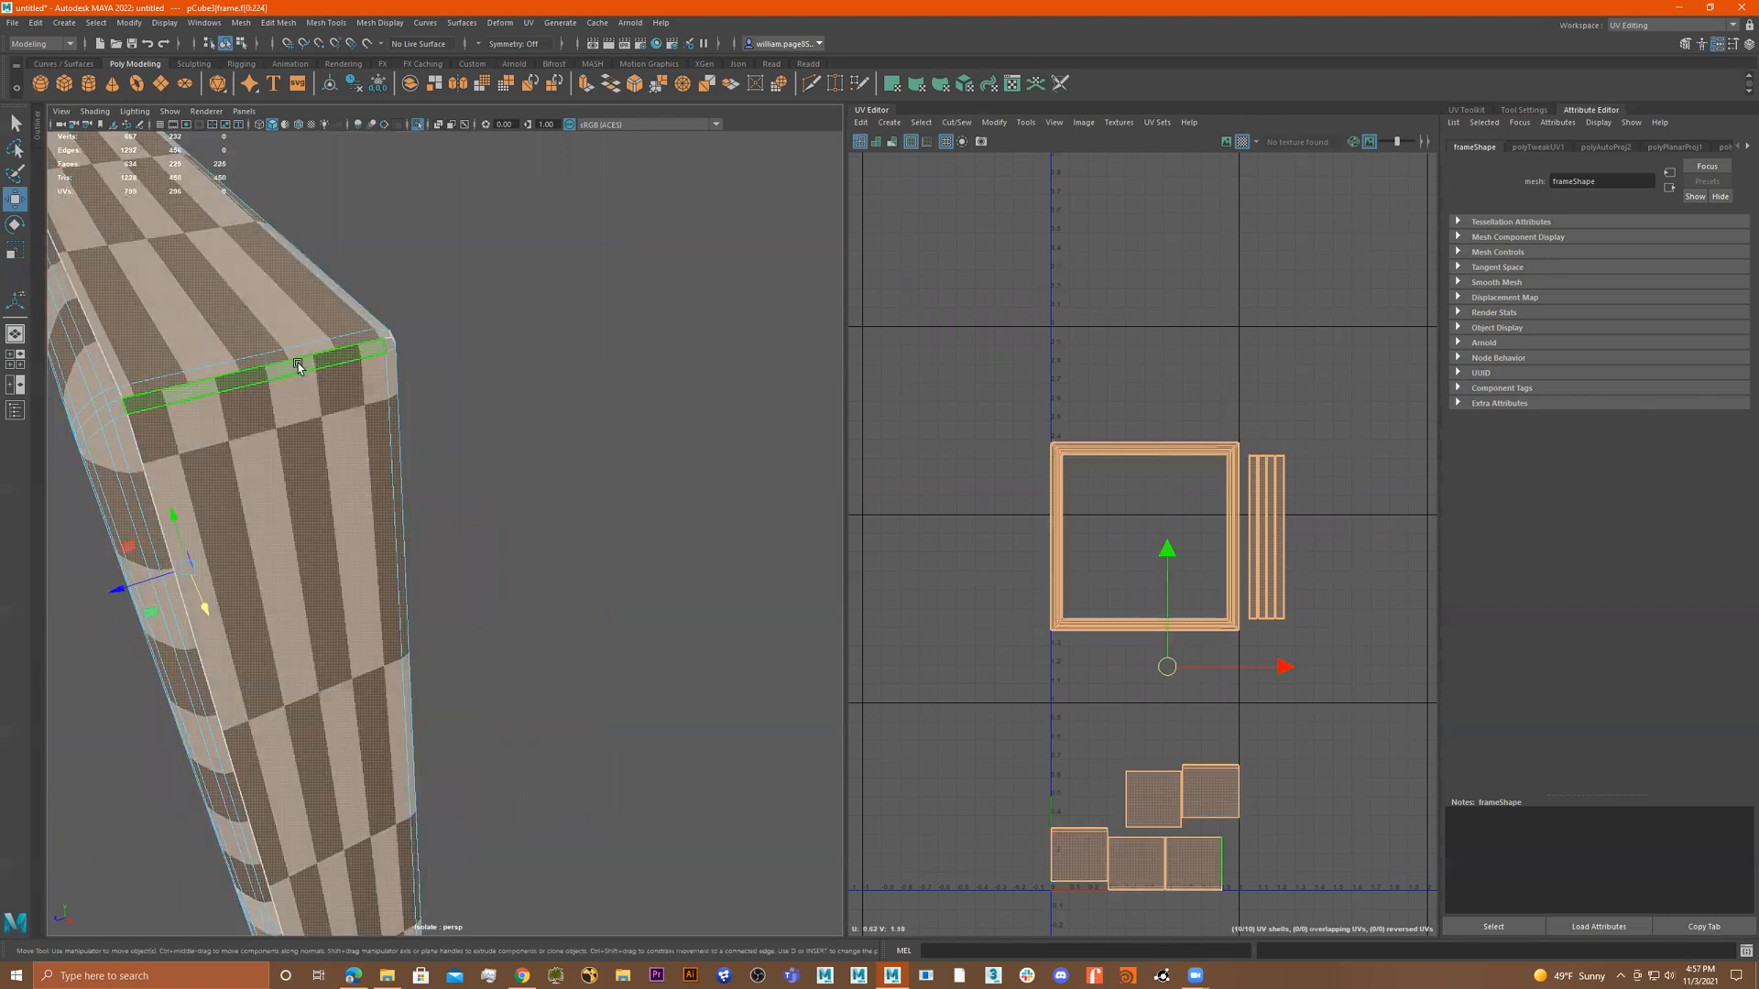
click(276, 423)
shift+double_click(276, 423)
scroll(439, 523, down, 5)
alt+drag(440, 522, 514, 515)
scroll(432, 529, down, 5)
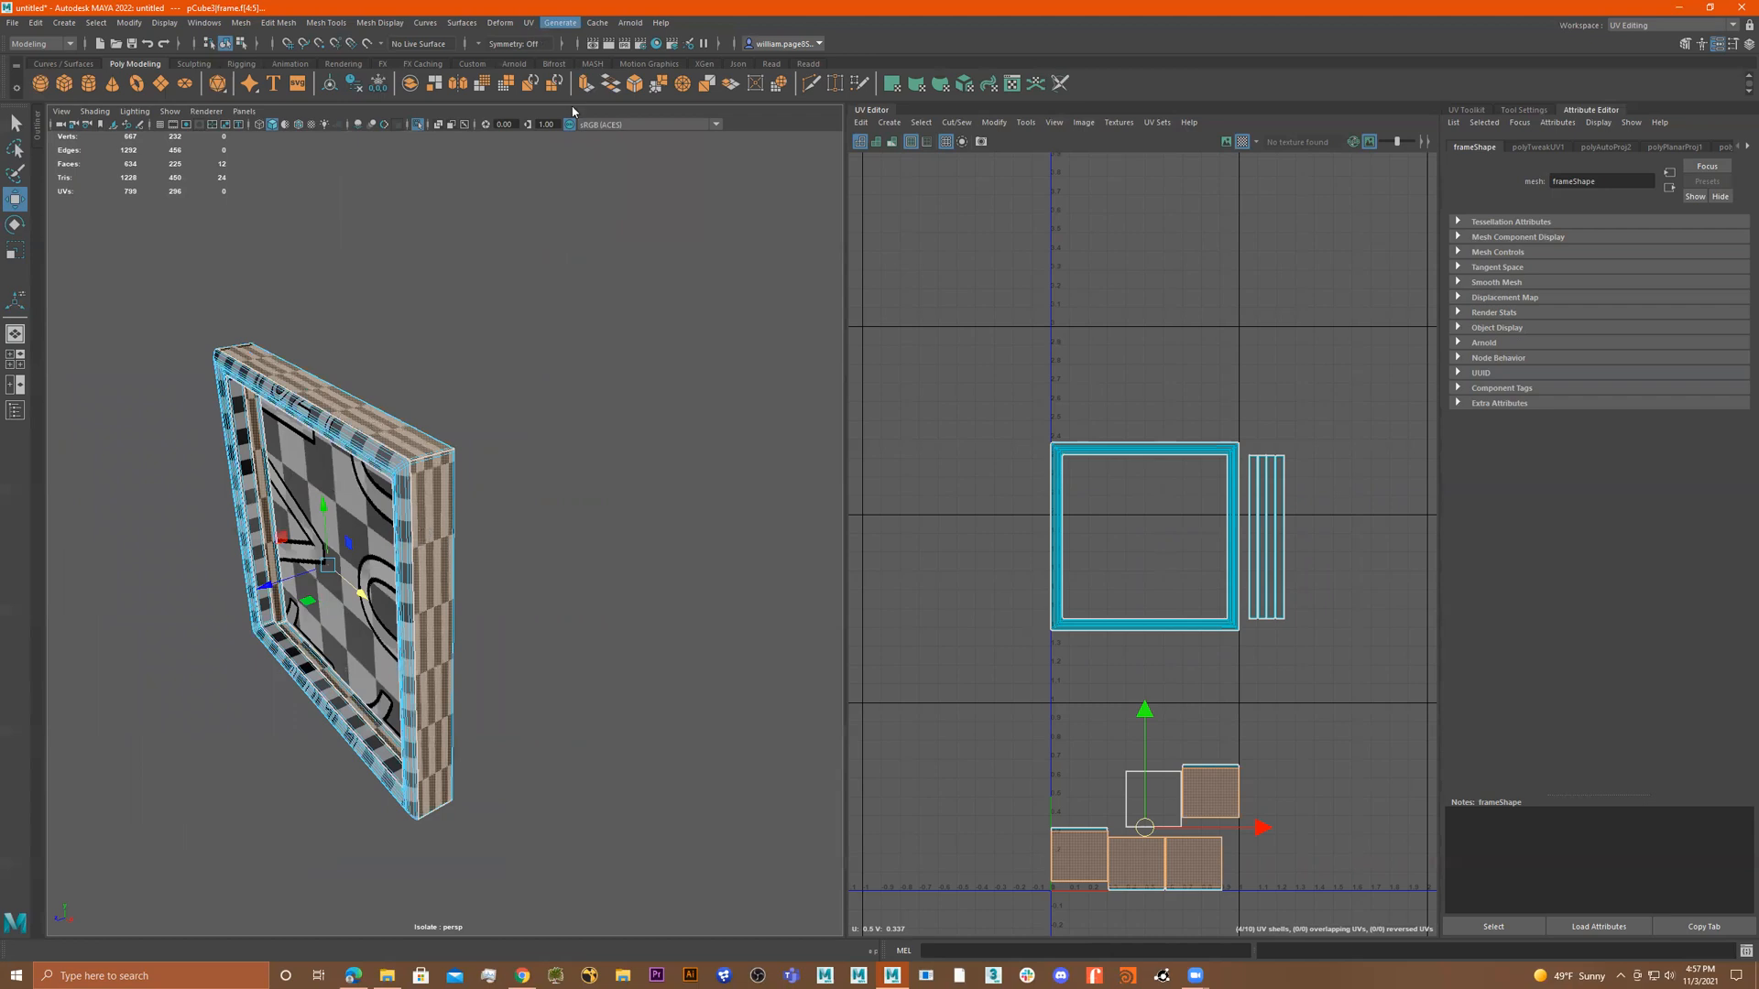
Apply an automatic UV projection to the selected outer side faces.
click(528, 22)
click(571, 104)
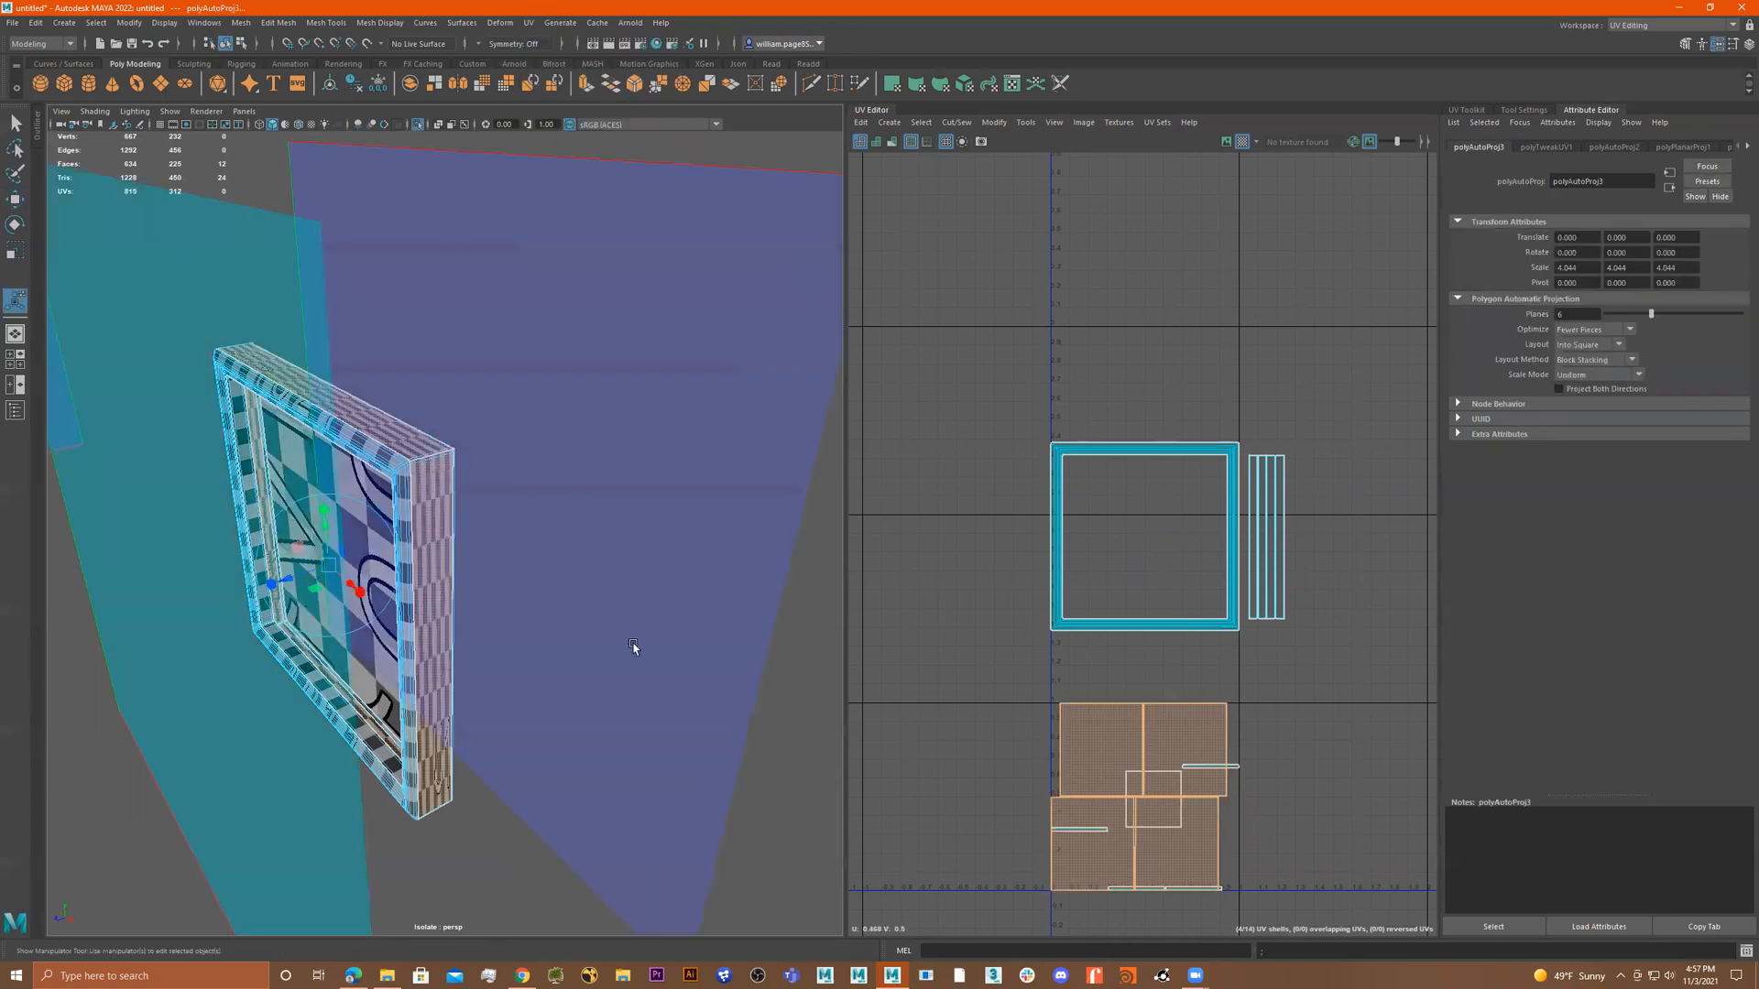
scroll(828, 625, down, 2)
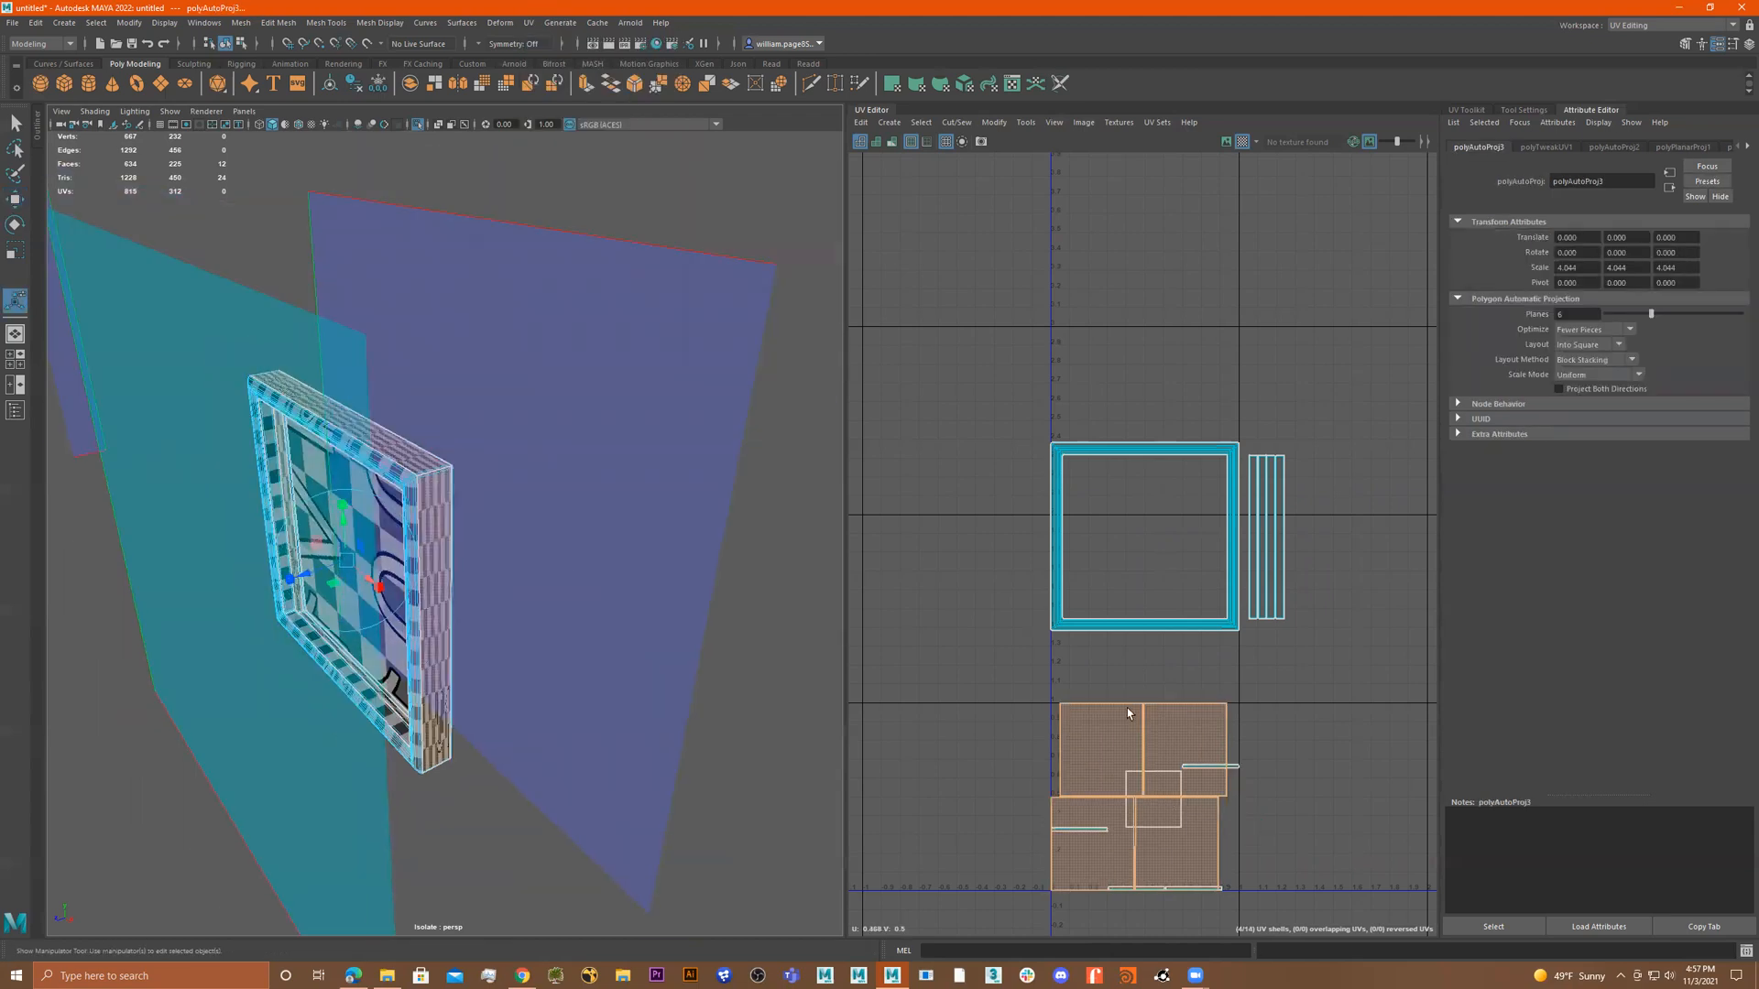
Move the four outer side shells left of the other shells and stretch them into tall, narrow strips with an even checker pattern.
key(w)
drag(1228, 802, 1002, 784)
alt+middle_drag(1089, 757, 1162, 717)
alt+drag(518, 514, 549, 371)
scroll(461, 468, up, 5)
key(r)
drag(1041, 748, 1099, 744)
scroll(365, 505, down, 5)
alt+drag(656, 600, 674, 422)
alt+drag(477, 485, 558, 547)
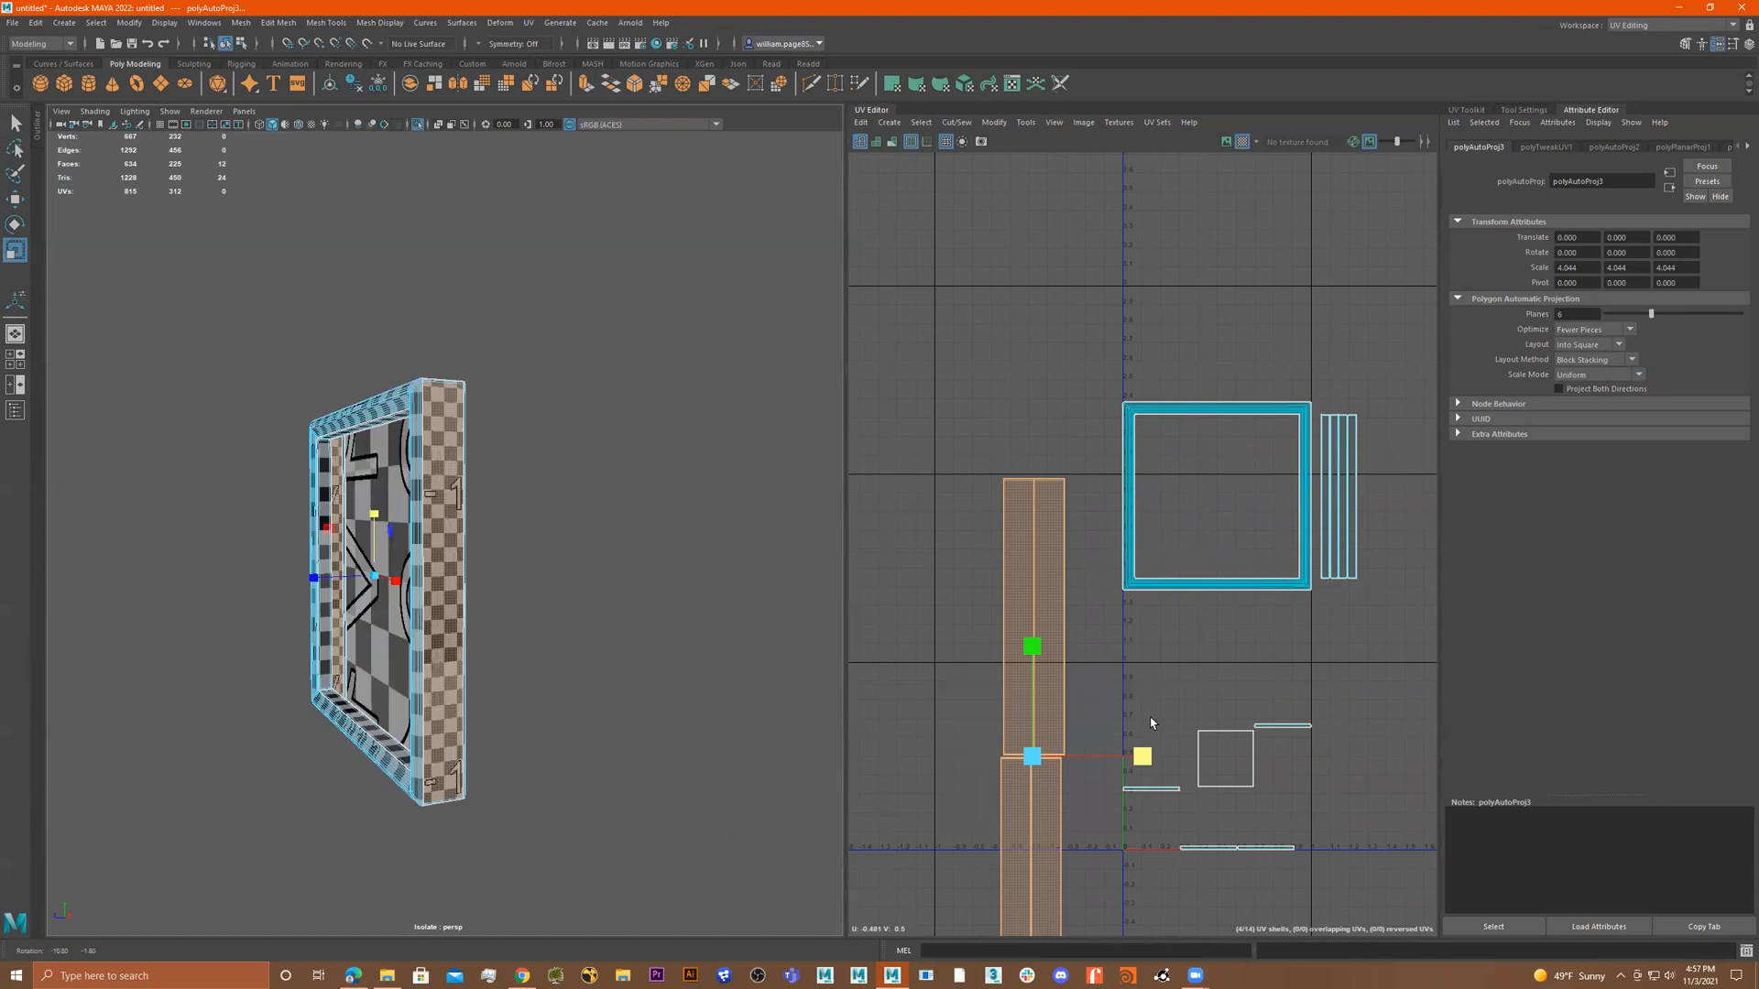
Place the outer side shells against the front moulding shell's left edge and scale them uniformly so each matches its height.
scroll(1151, 722, down, 3)
key(w)
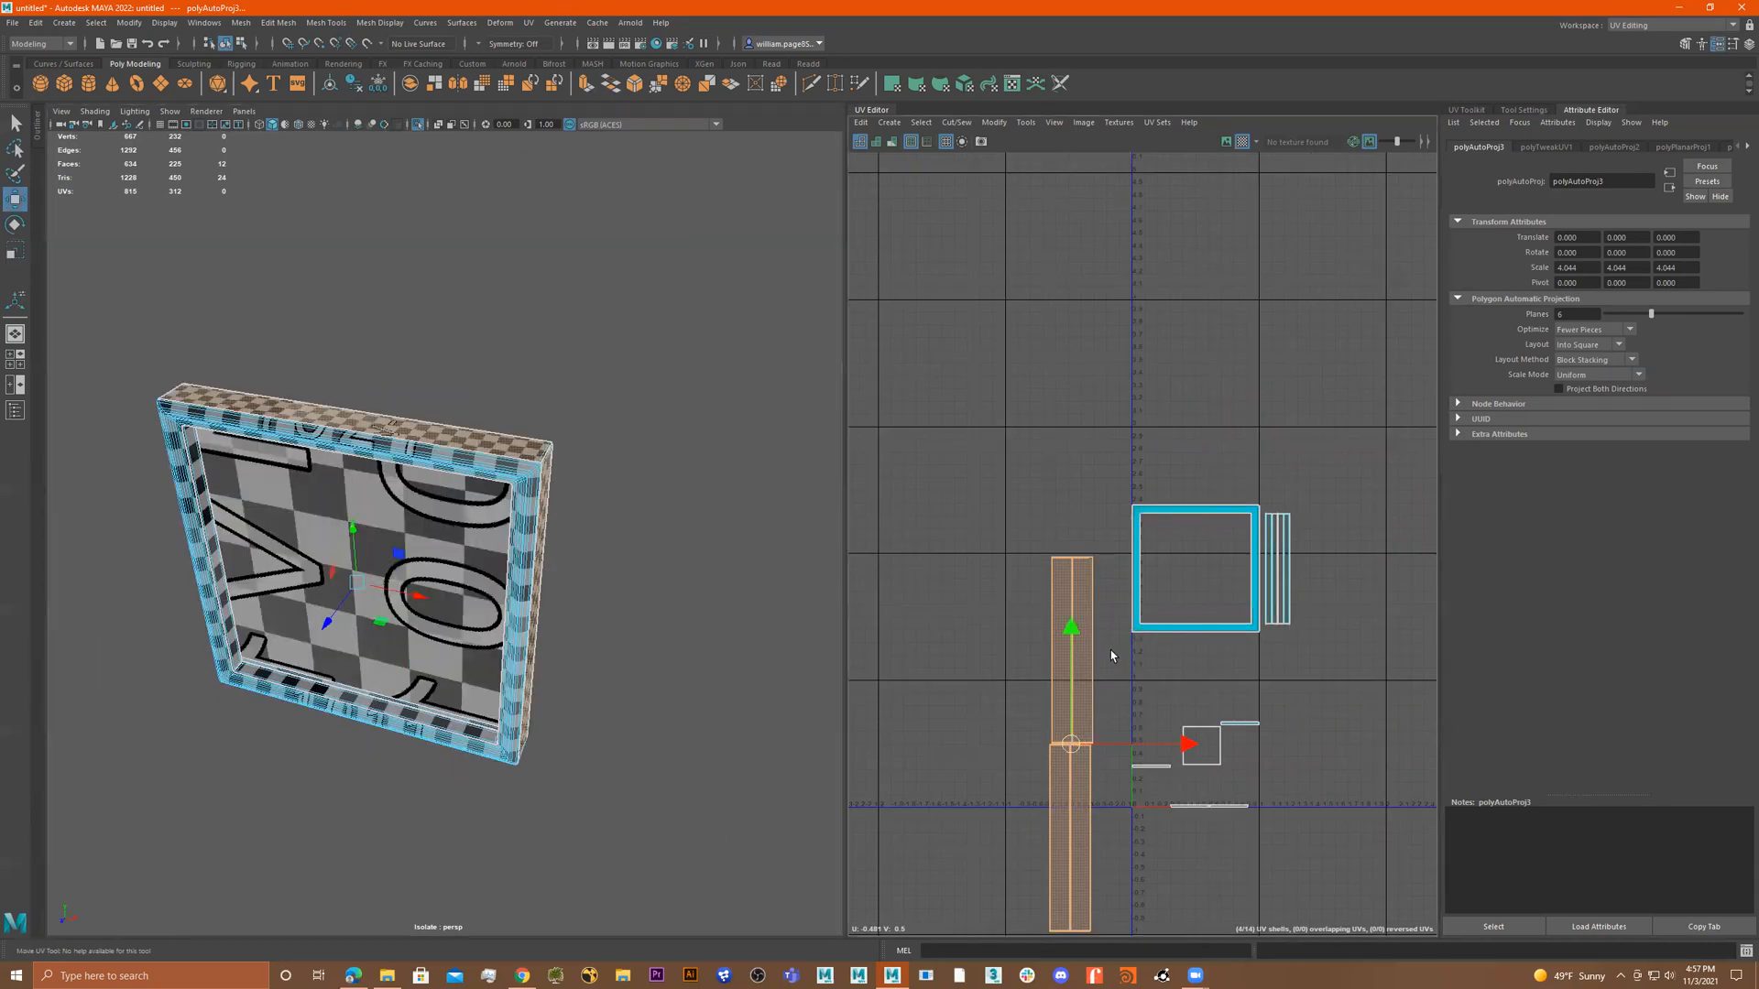
drag(1071, 745, 1101, 652)
middle_drag(1105, 584, 1111, 596)
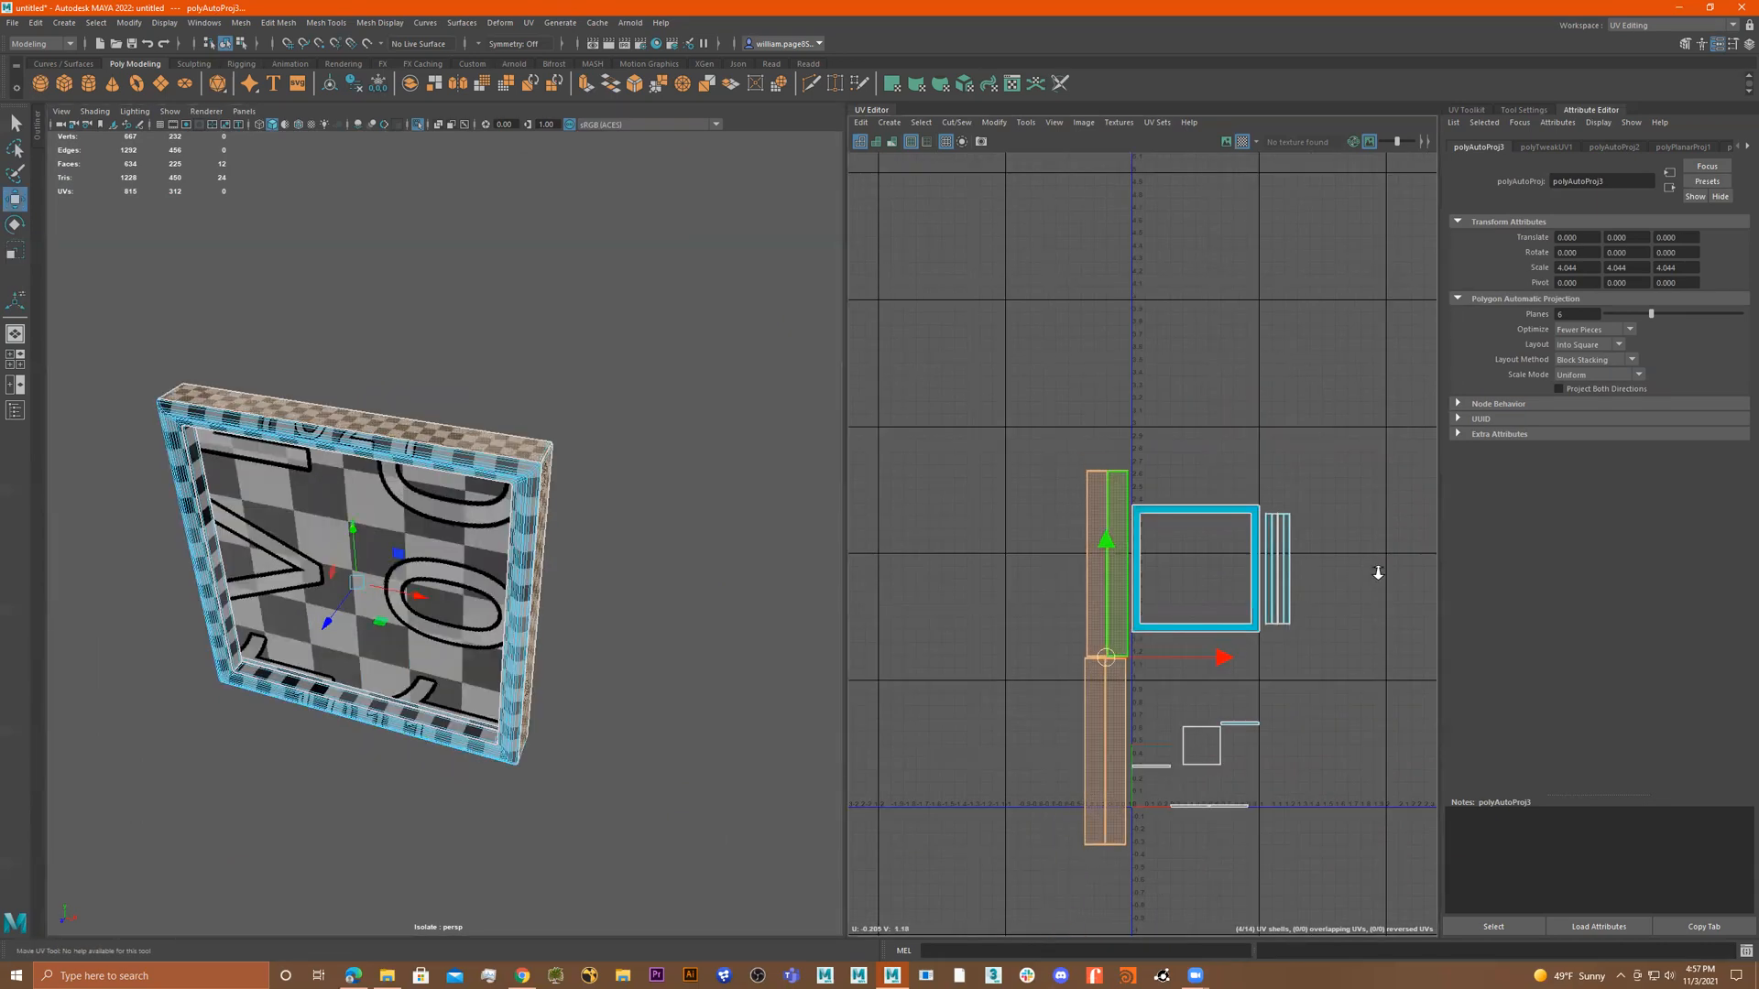
scroll(1107, 590, up, 3)
key(r)
drag(1108, 703, 1113, 654)
key(w)
key(r)
key(w)
click(1159, 717)
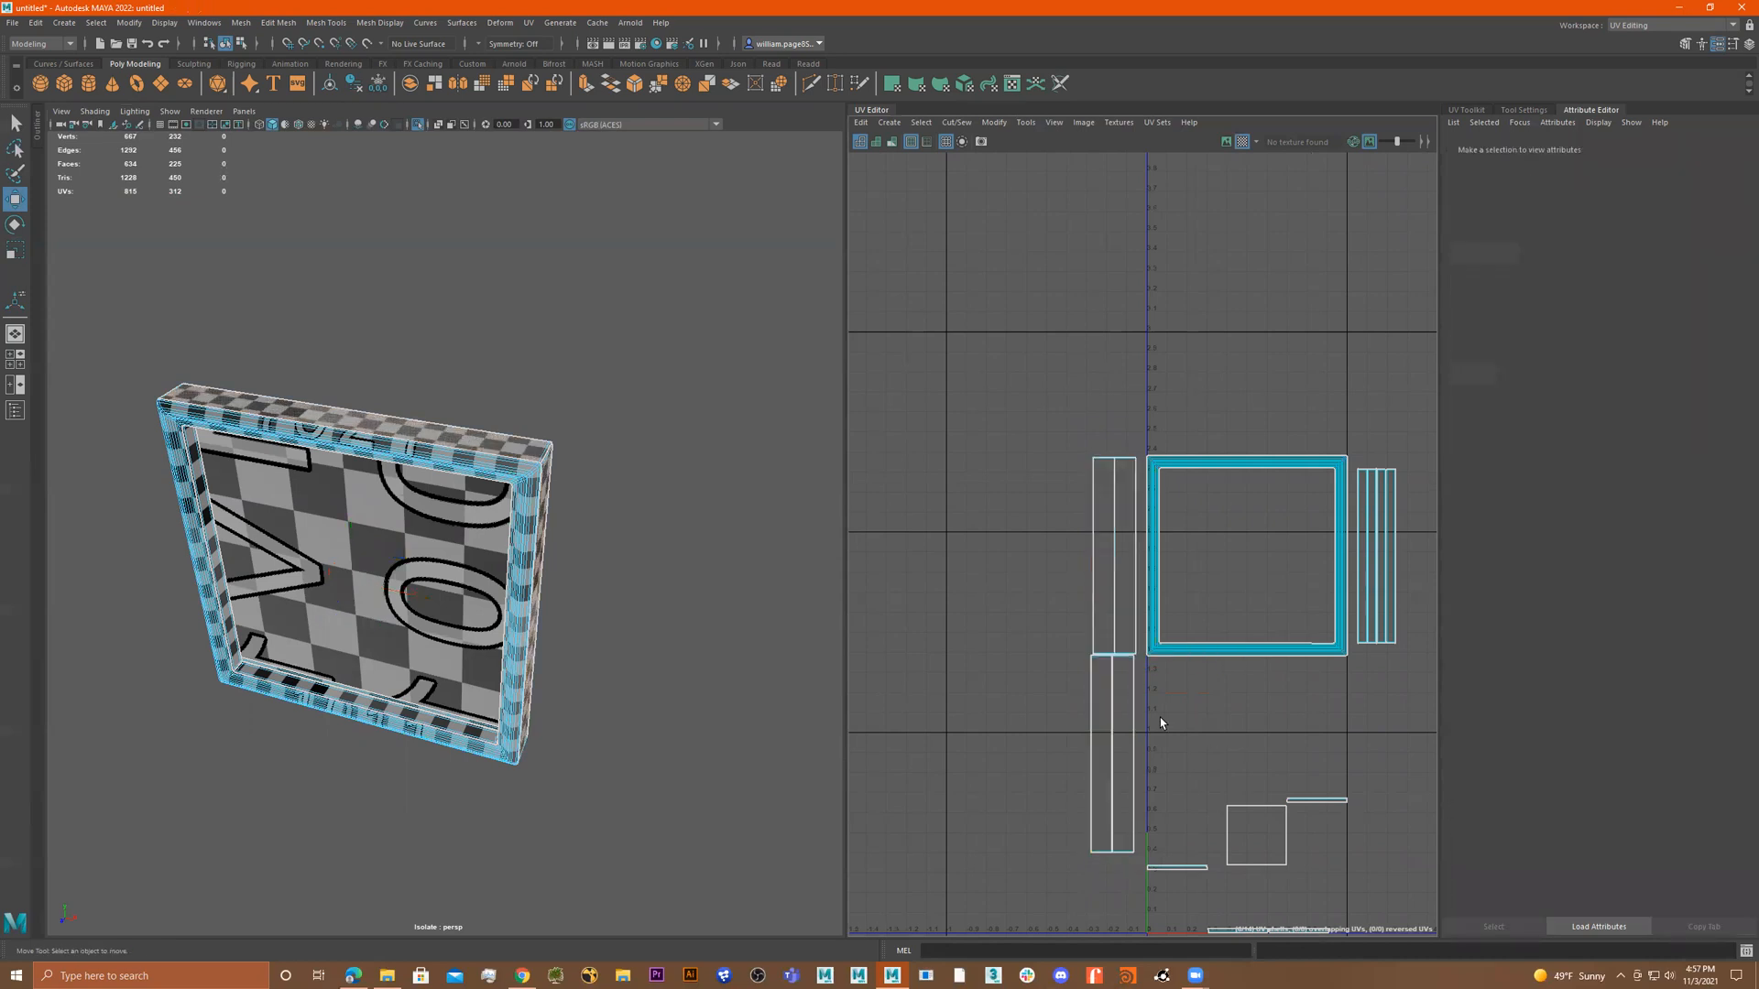
Move the lower pair of outer side shells up beside the upper pair, aligned with the front moulding shell's height.
scroll(1163, 716, down, 1)
alt+middle_drag(1176, 722, 1086, 697)
scroll(1088, 668, up, 1)
scroll(1106, 648, down, 1)
click(1040, 700)
shift+click(1058, 665)
drag(1058, 665, 1010, 545)
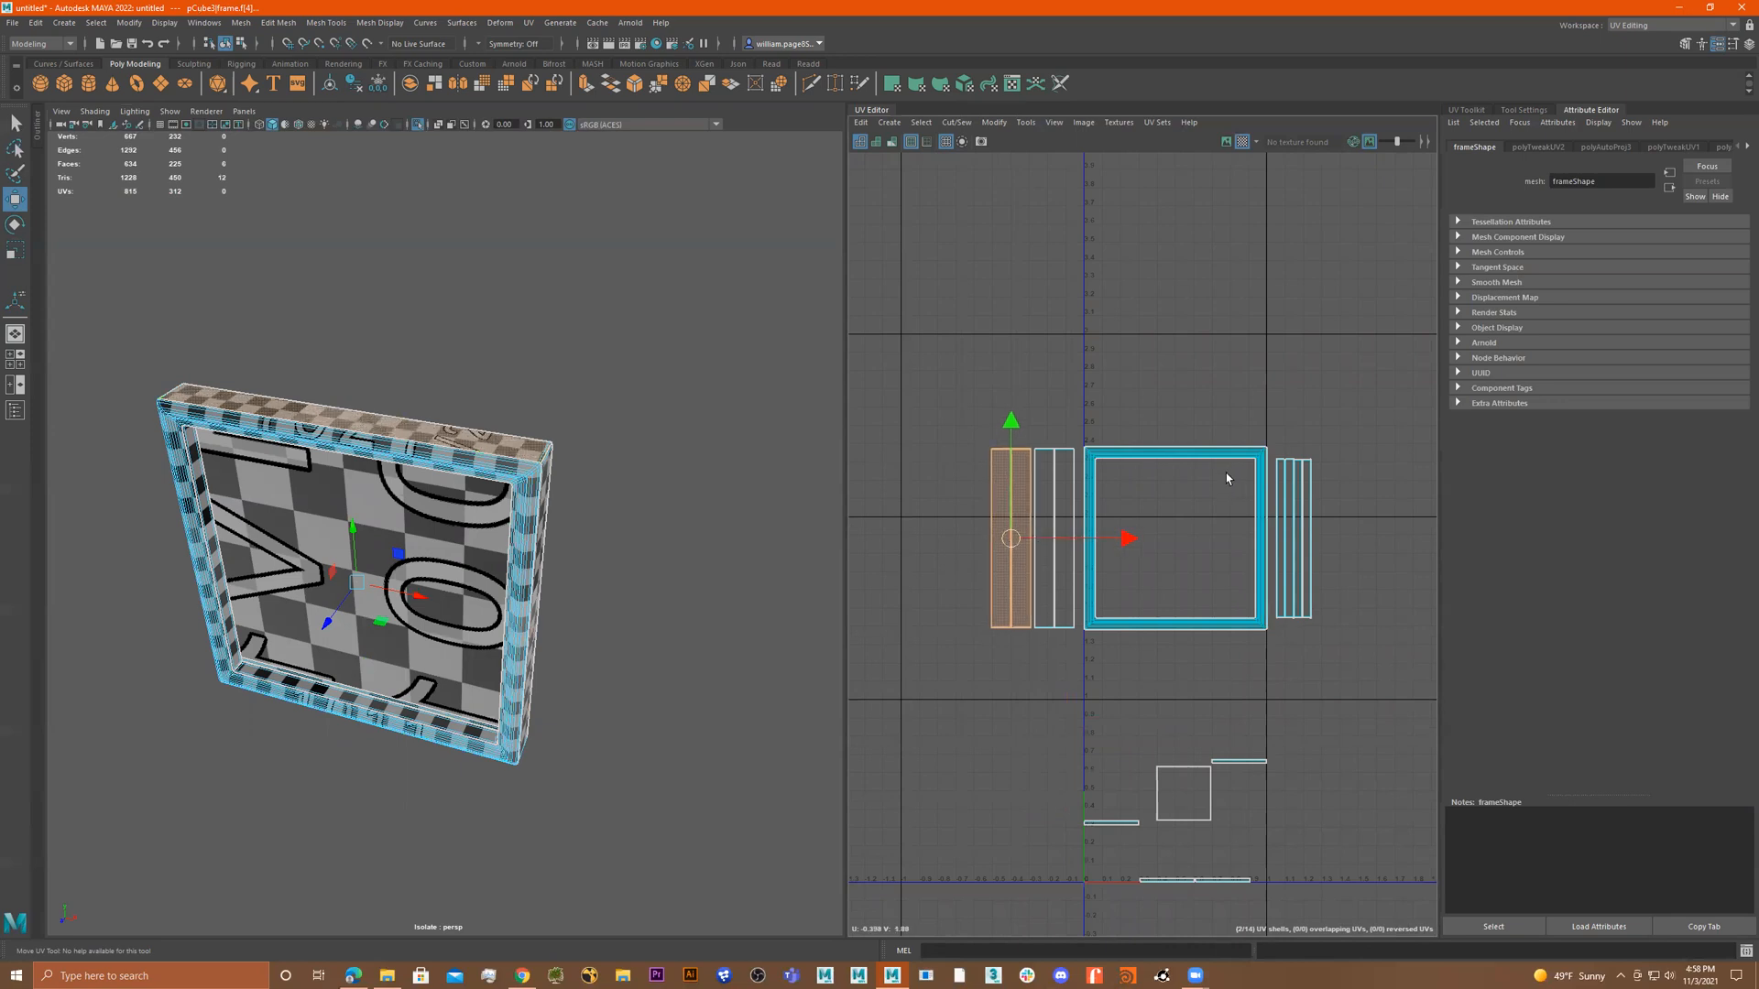
Select the faces of the front moulding shell's top strip, split them into their own UV shell and move it upward.
scroll(1233, 469, up, 5)
alt+drag(589, 491, 674, 439)
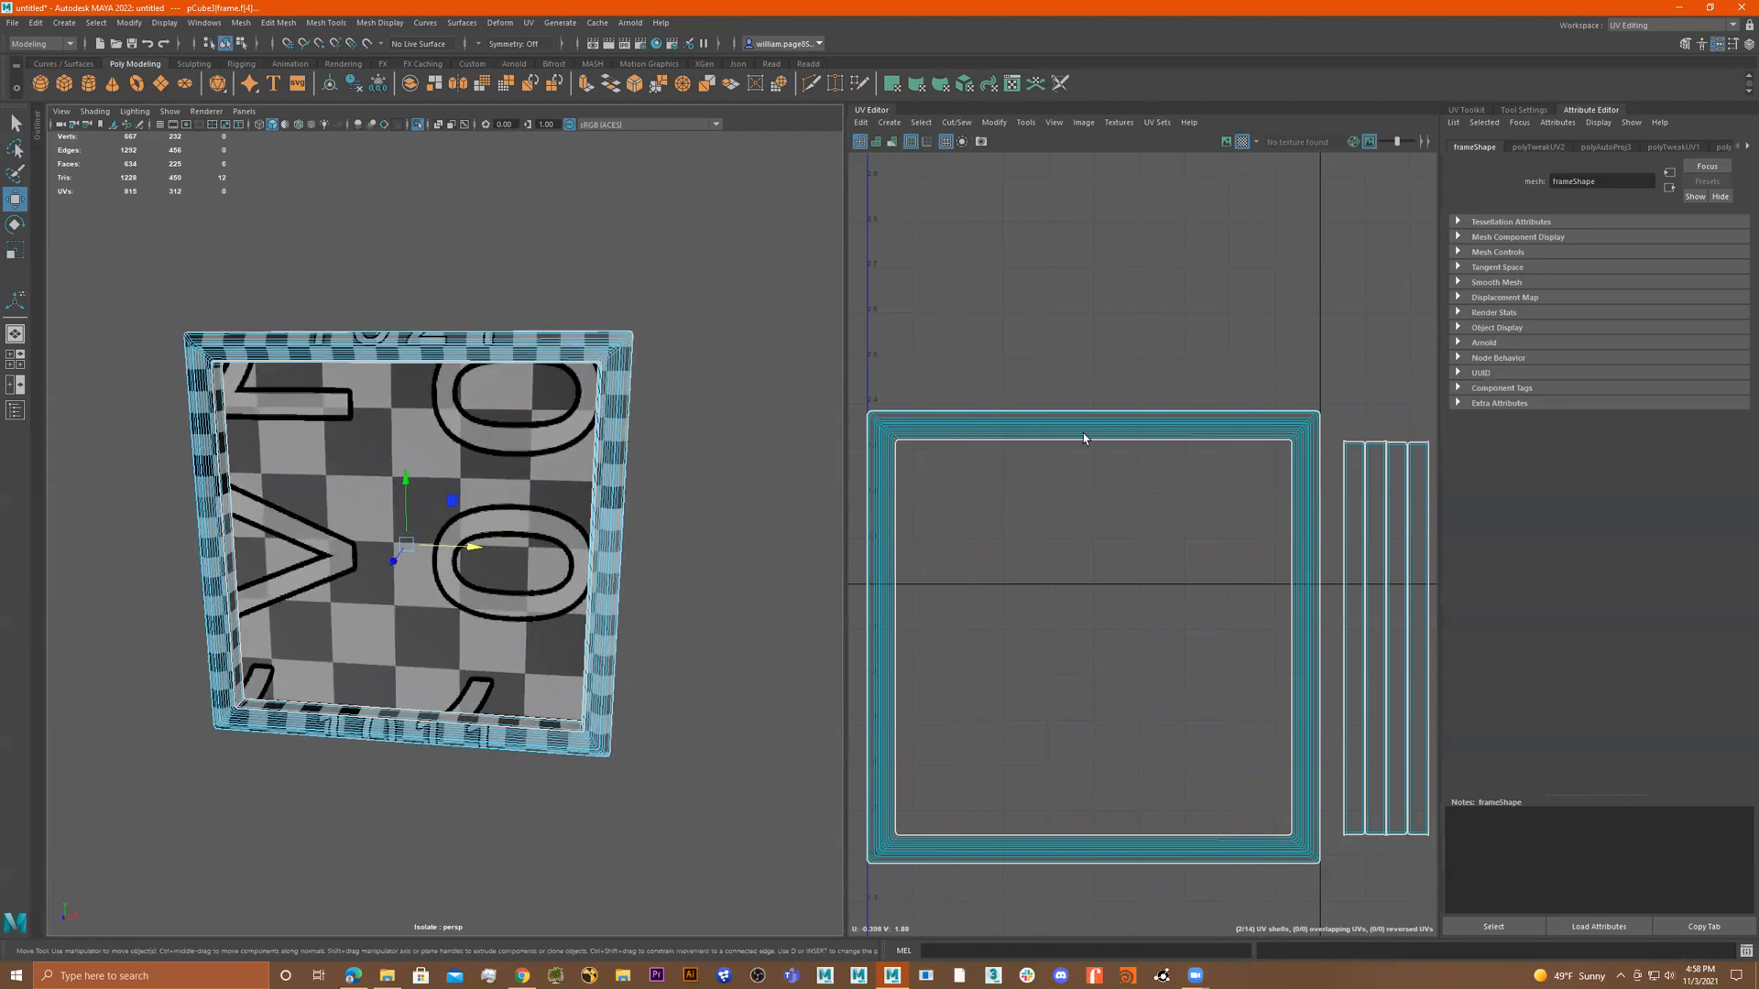
alt+drag(595, 376, 611, 357)
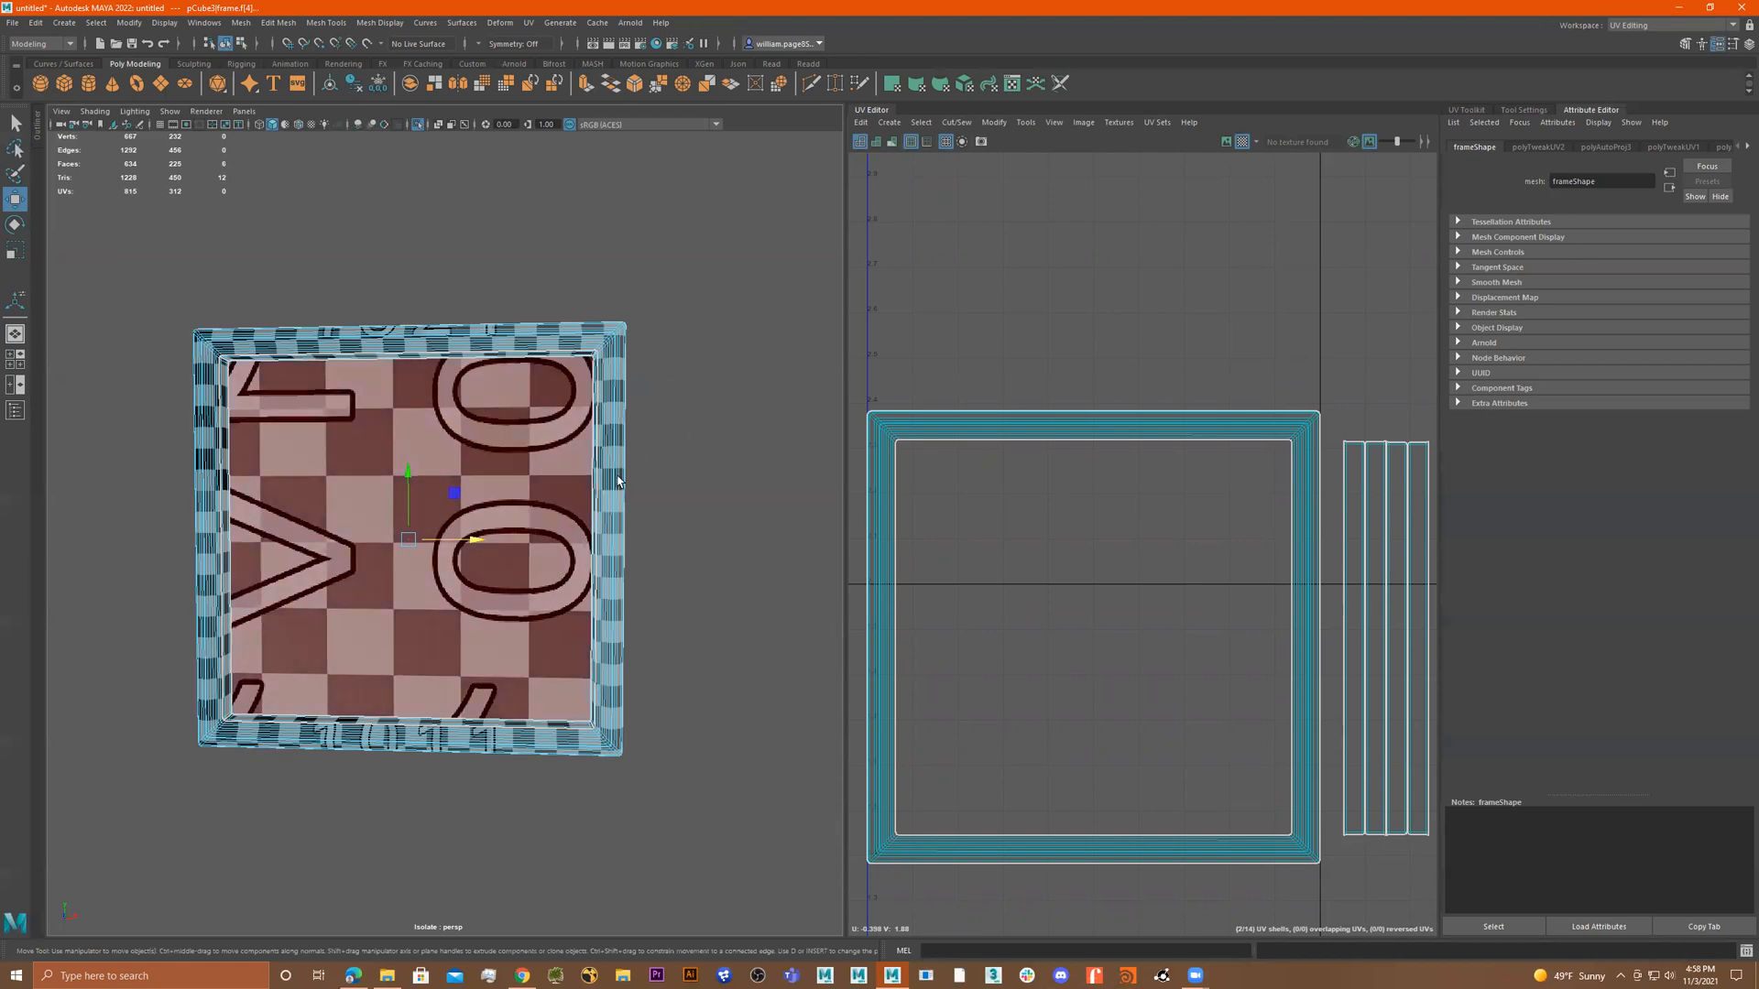
scroll(1189, 476, down, 4)
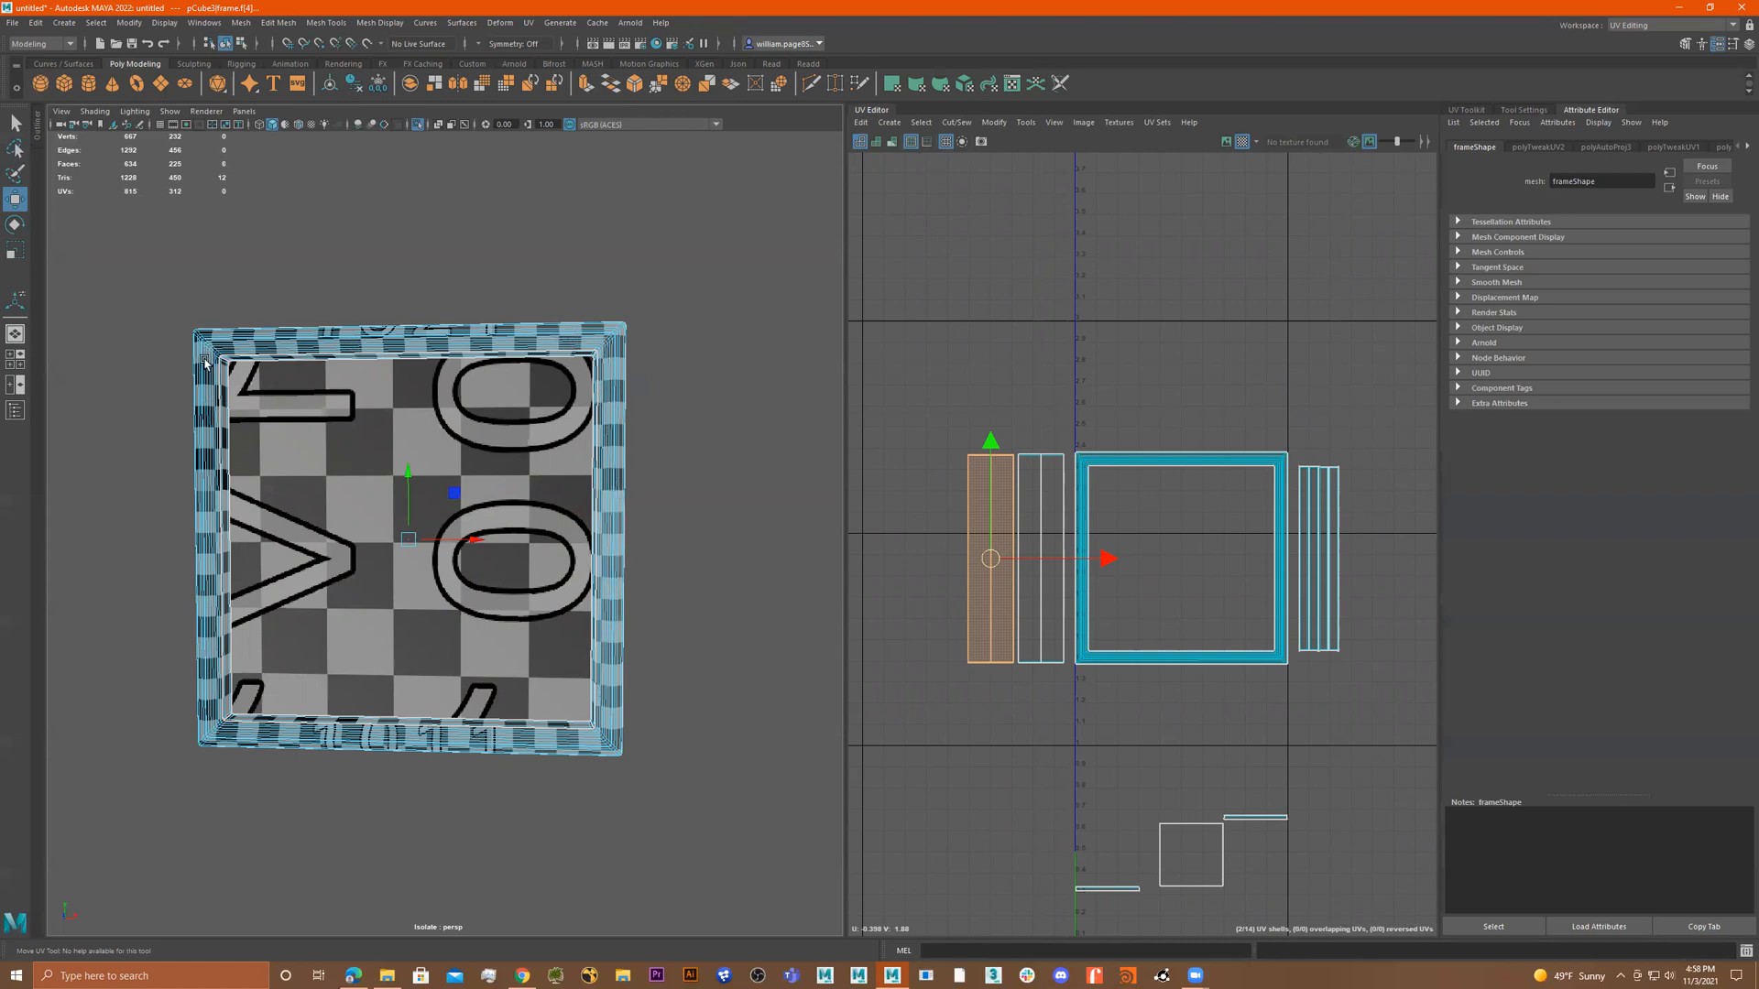
scroll(1115, 475, up, 5)
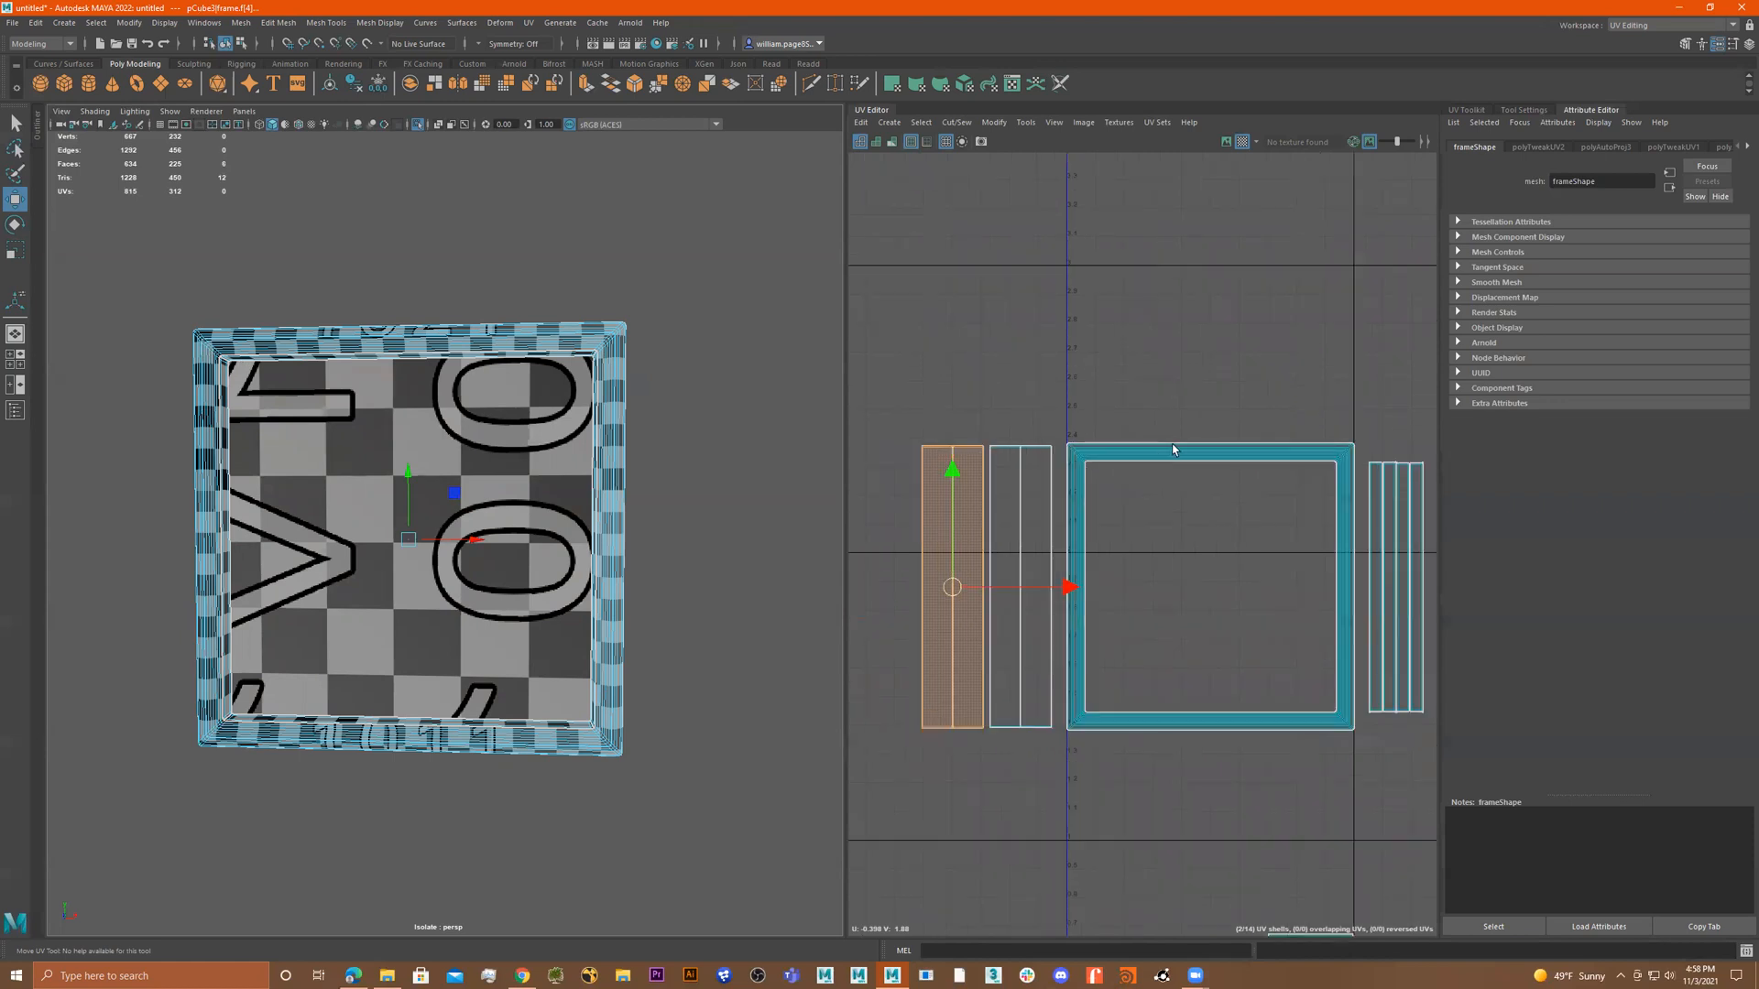
scroll(1142, 481, down, 2)
right_drag(1102, 436, 1102, 473)
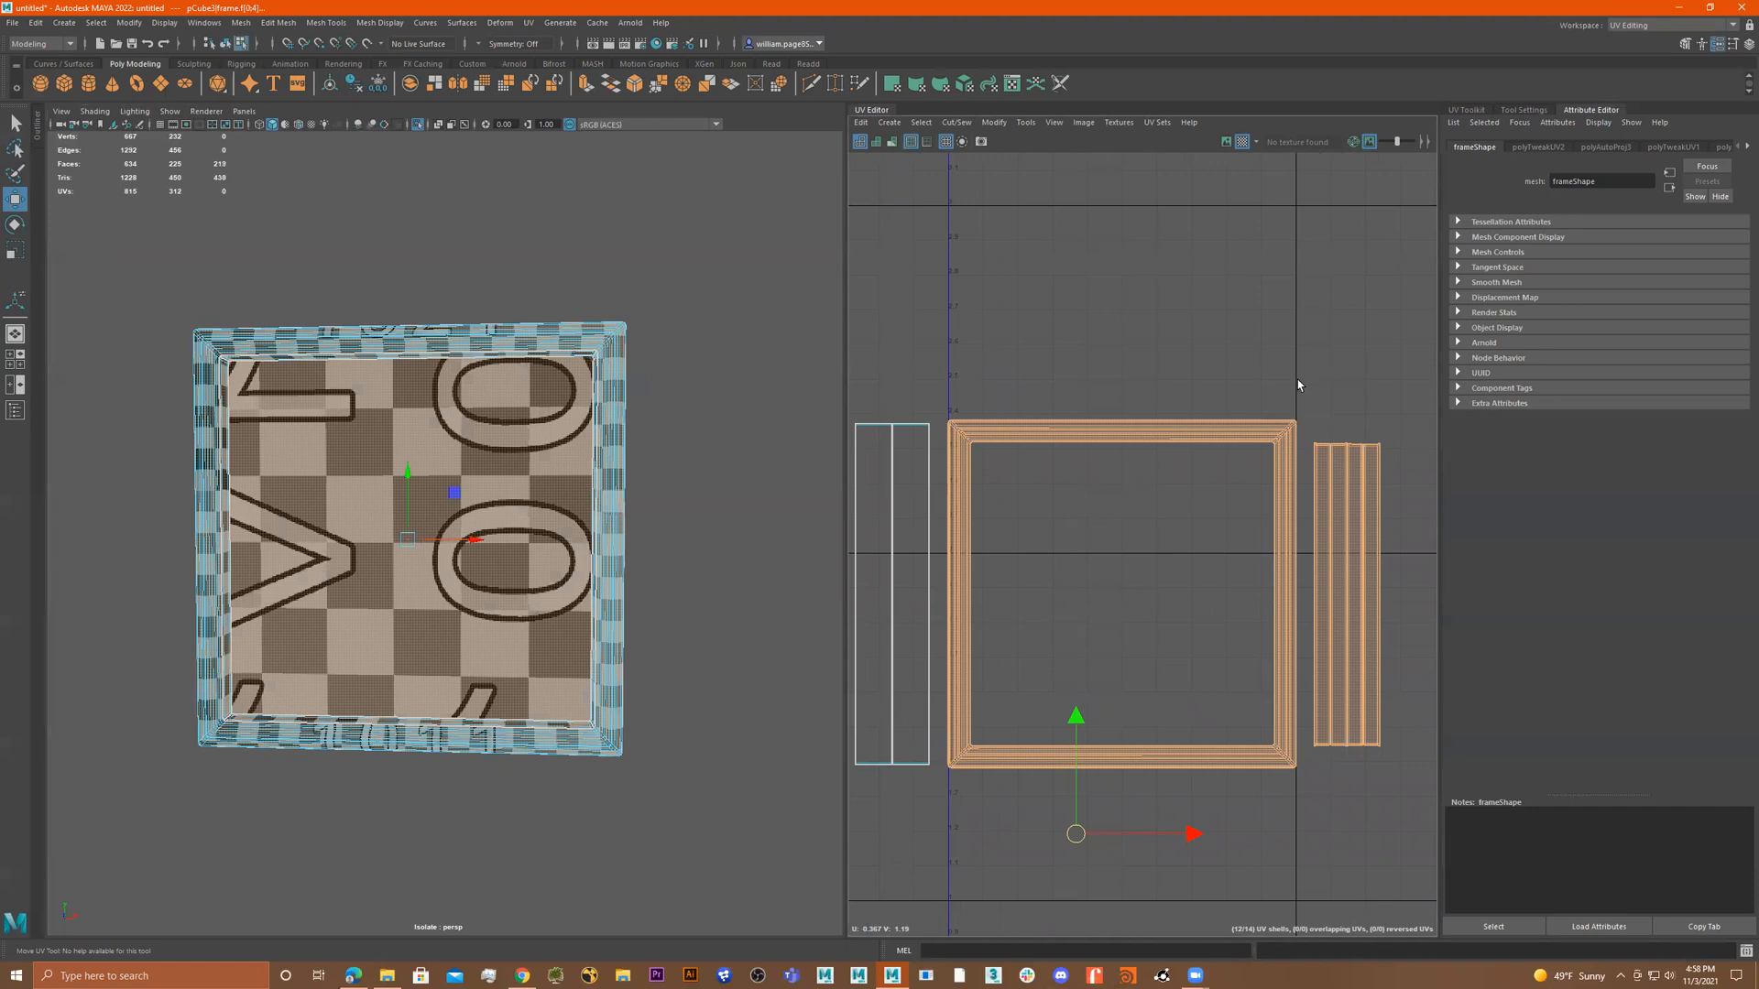
drag(1300, 359, 945, 467)
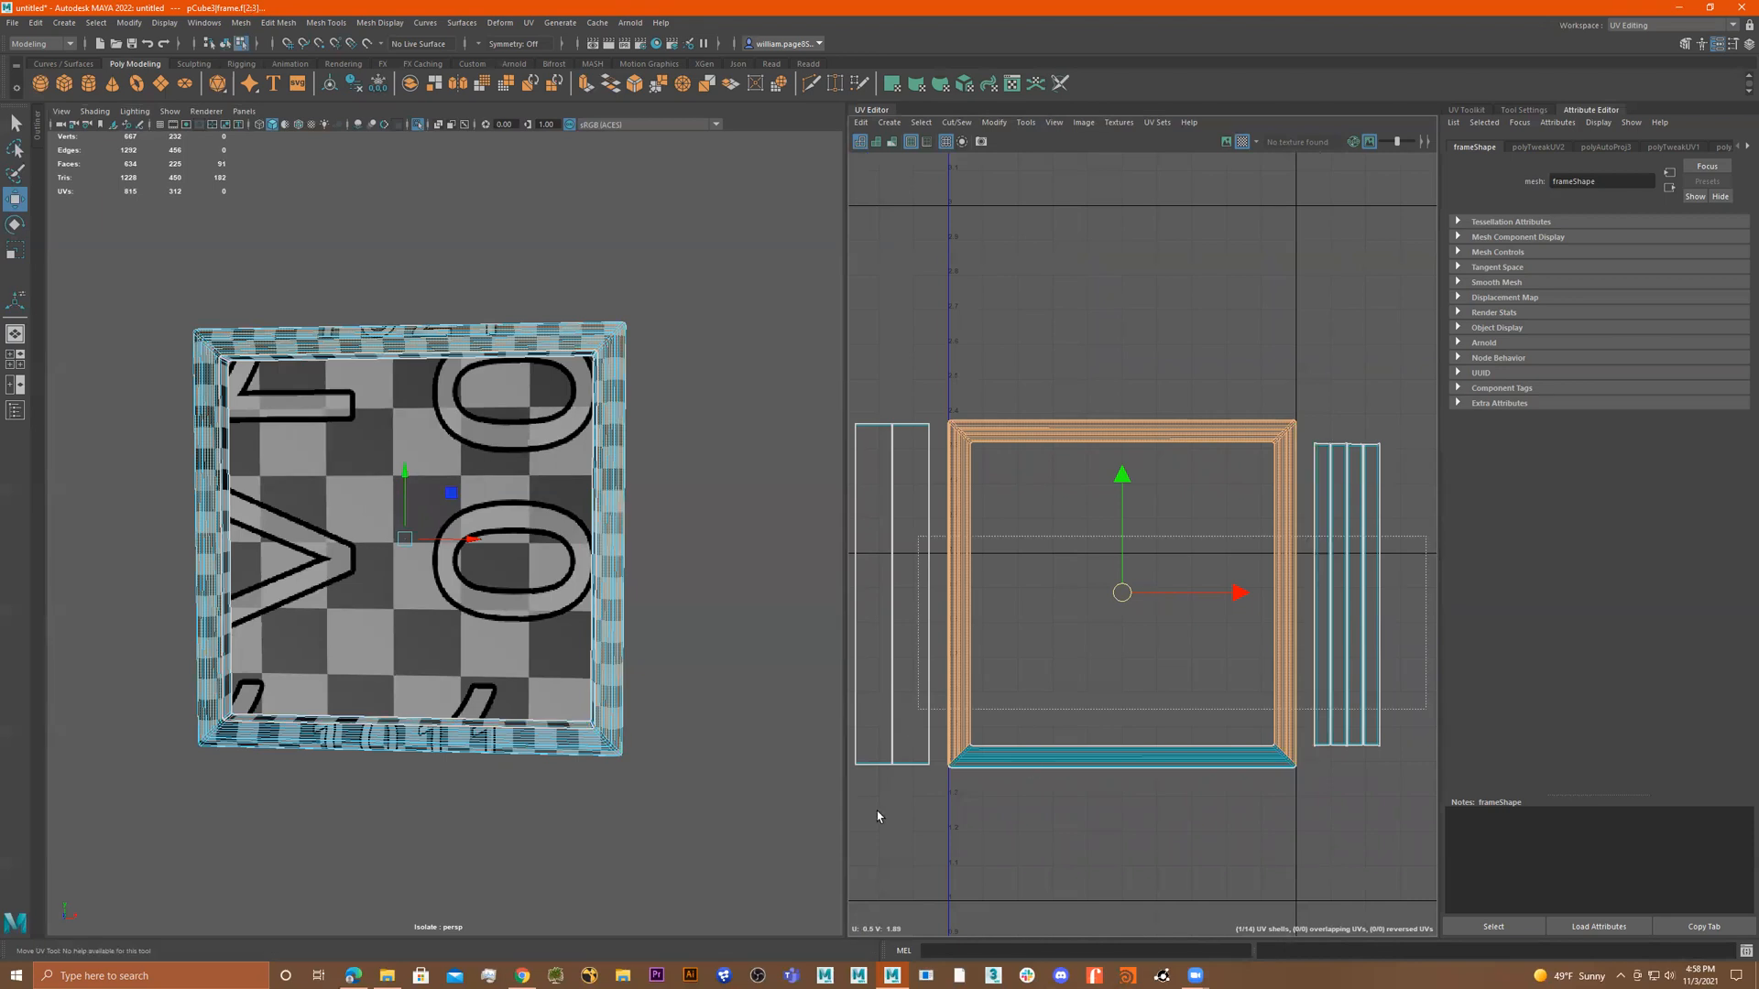
scroll(1129, 404, up, 2)
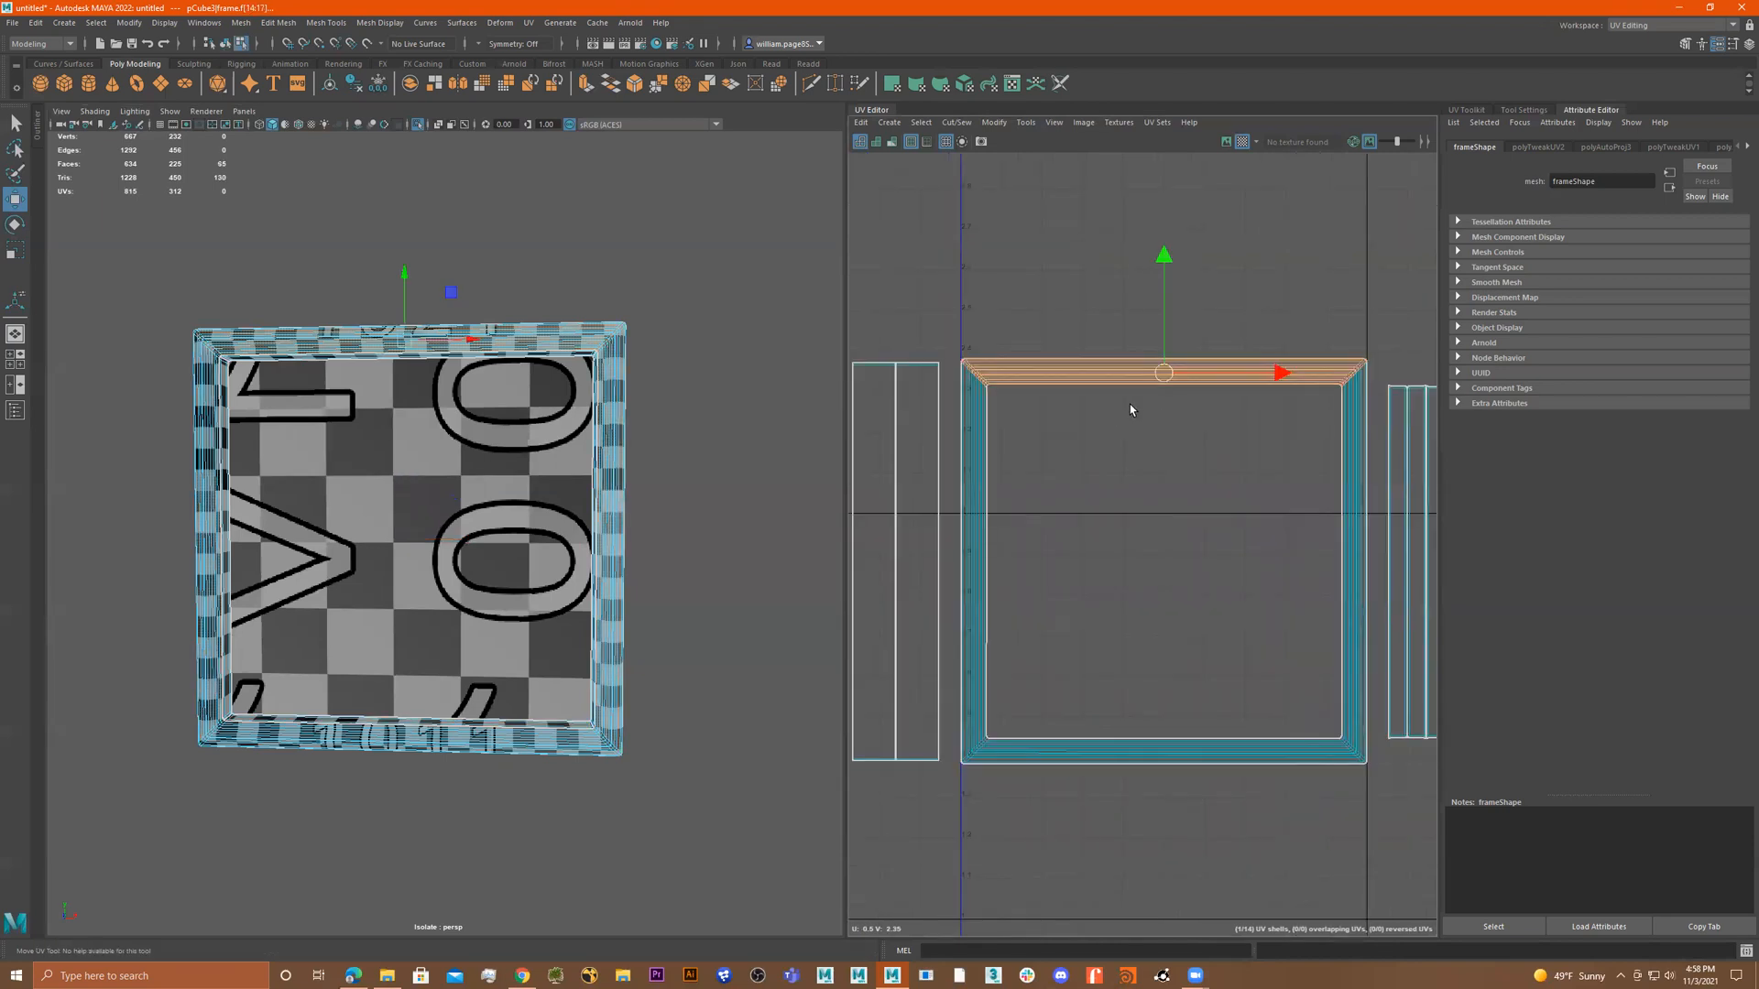
alt+middle_drag(1356, 332, 1334, 349)
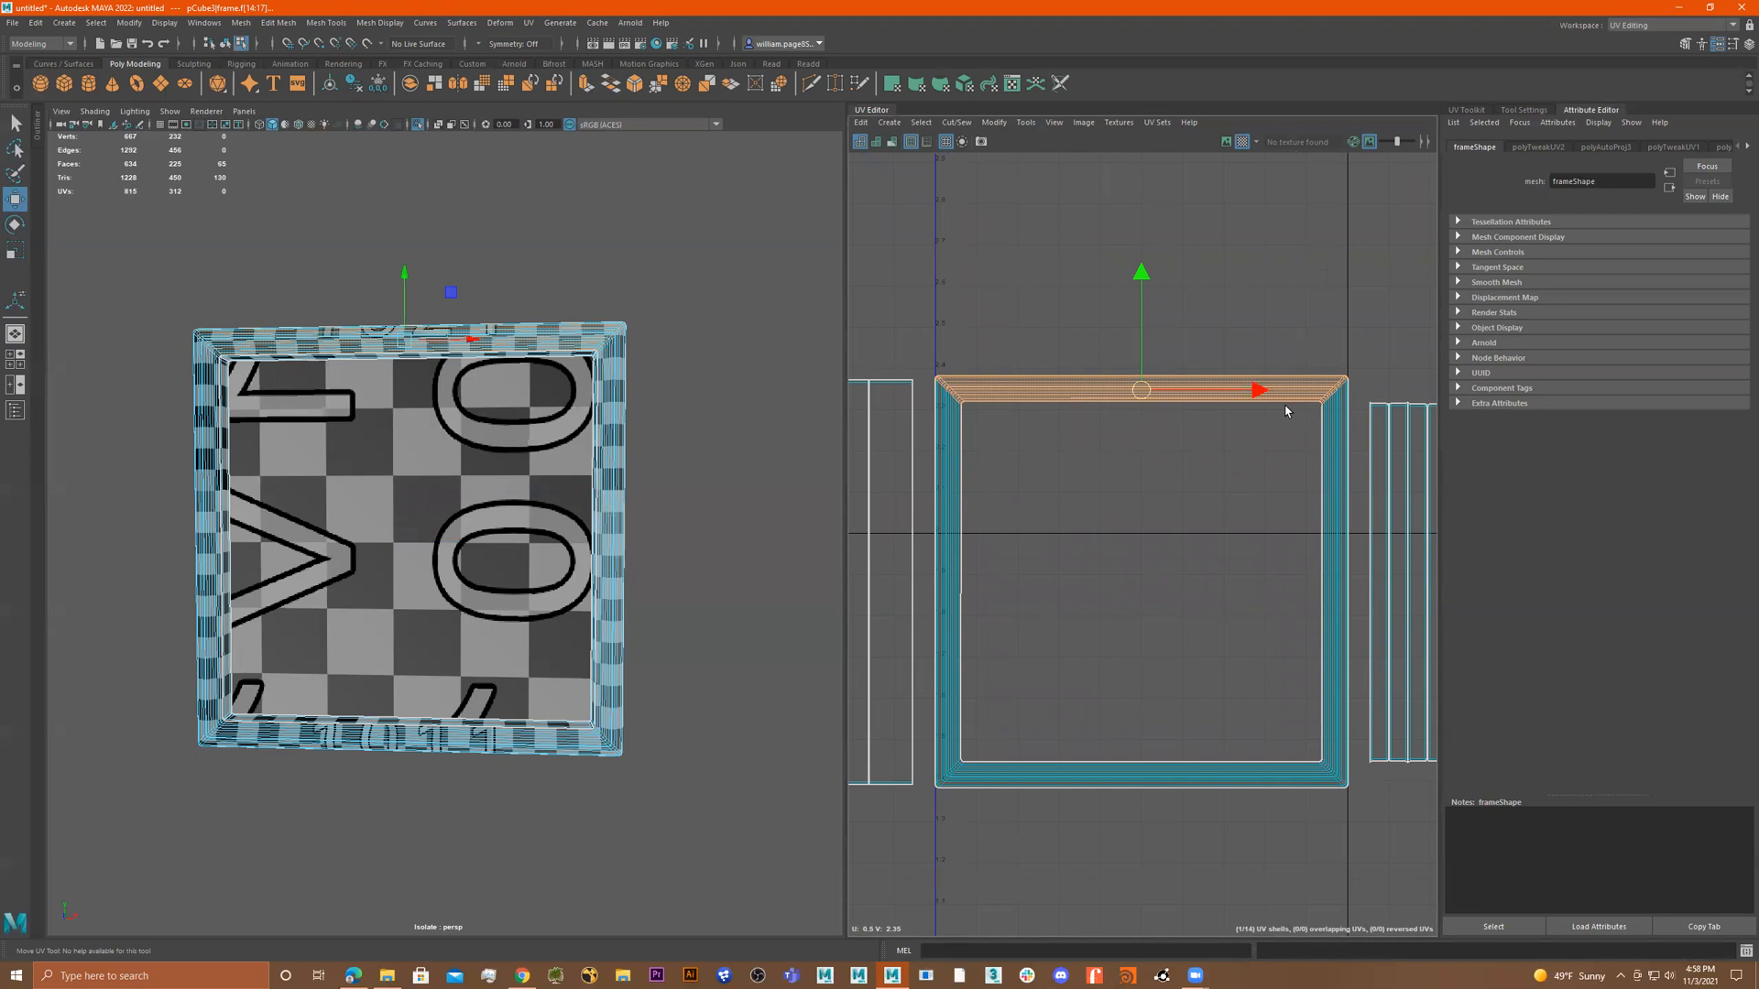
shift+right_click(1243, 431)
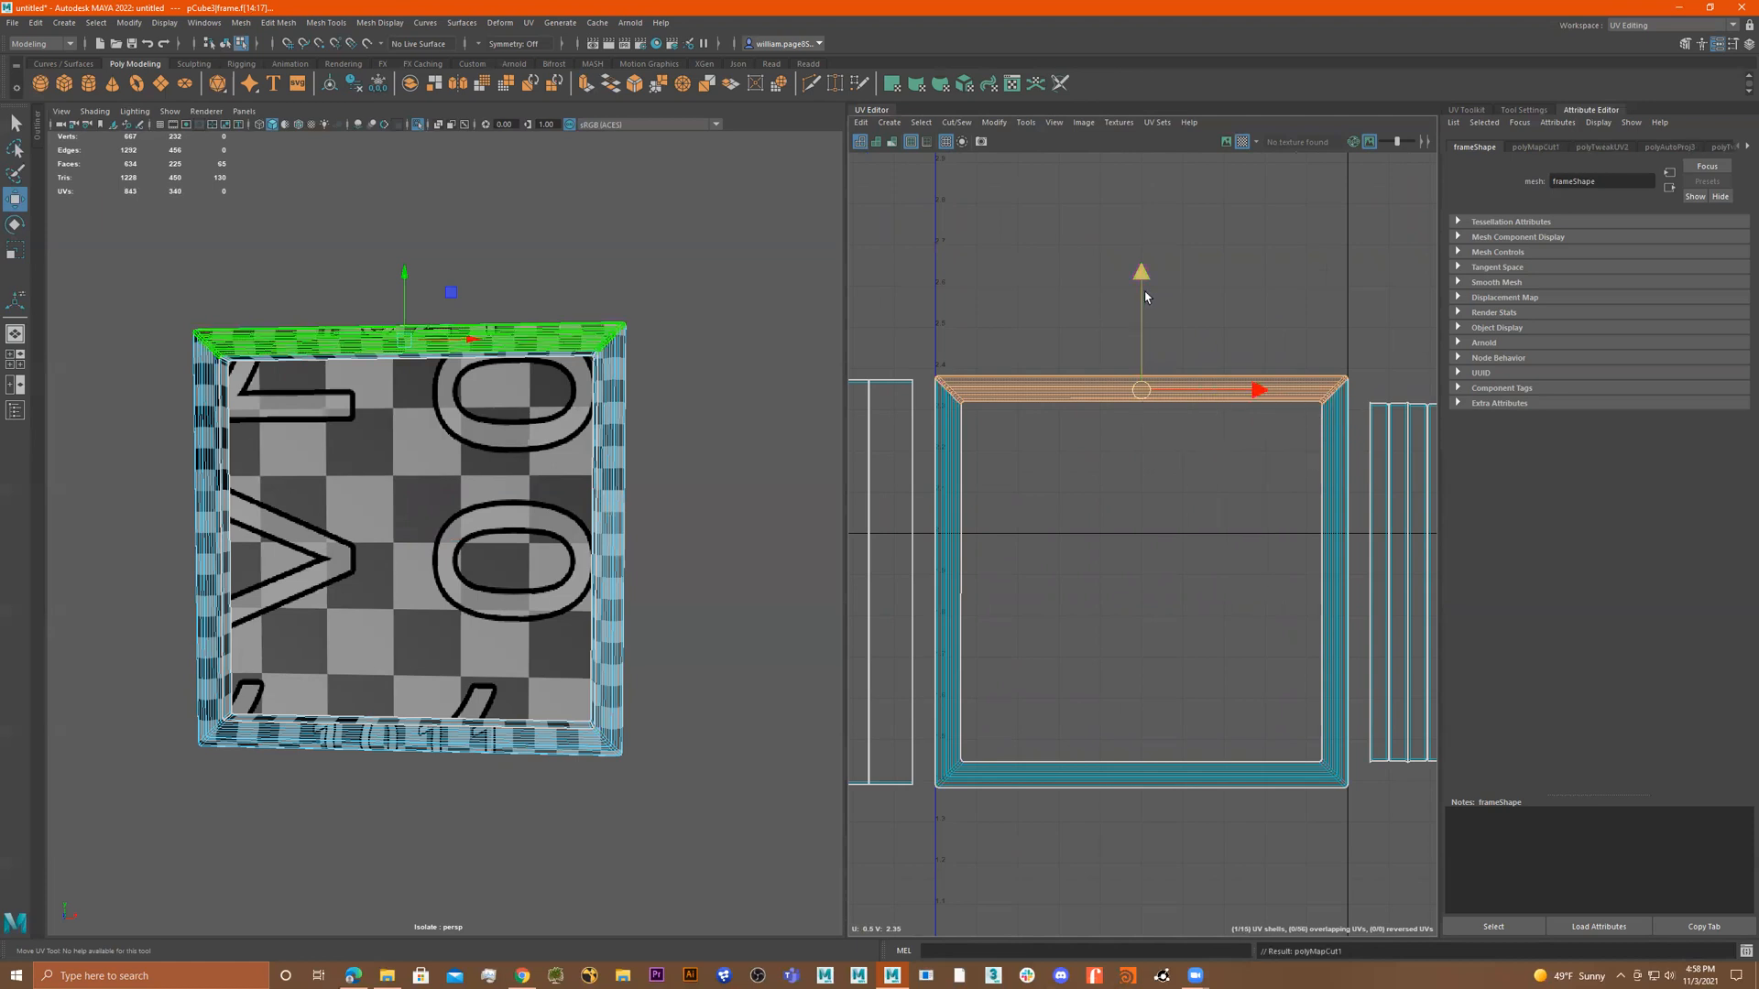
drag(1140, 275, 1140, 222)
scroll(1220, 529, down, 1)
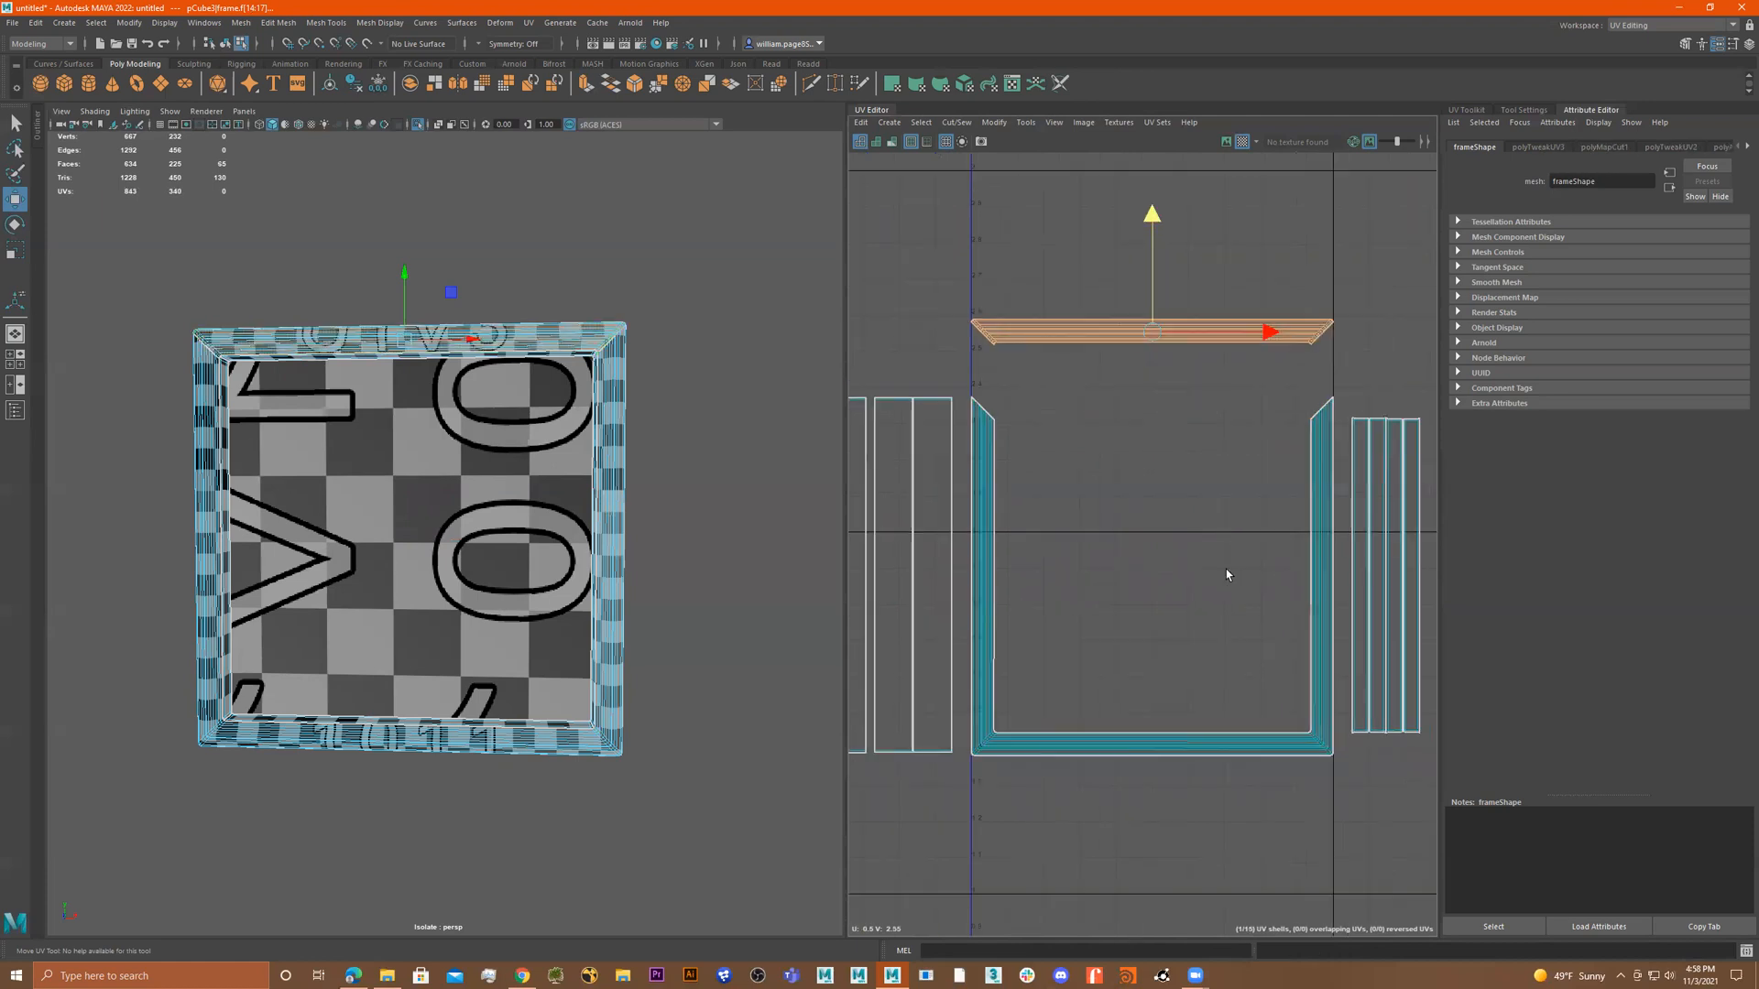
Separate the faces of the front moulding's bottom strip into their own UV shell and move it downward.
alt+middle_drag(1189, 697, 1150, 545)
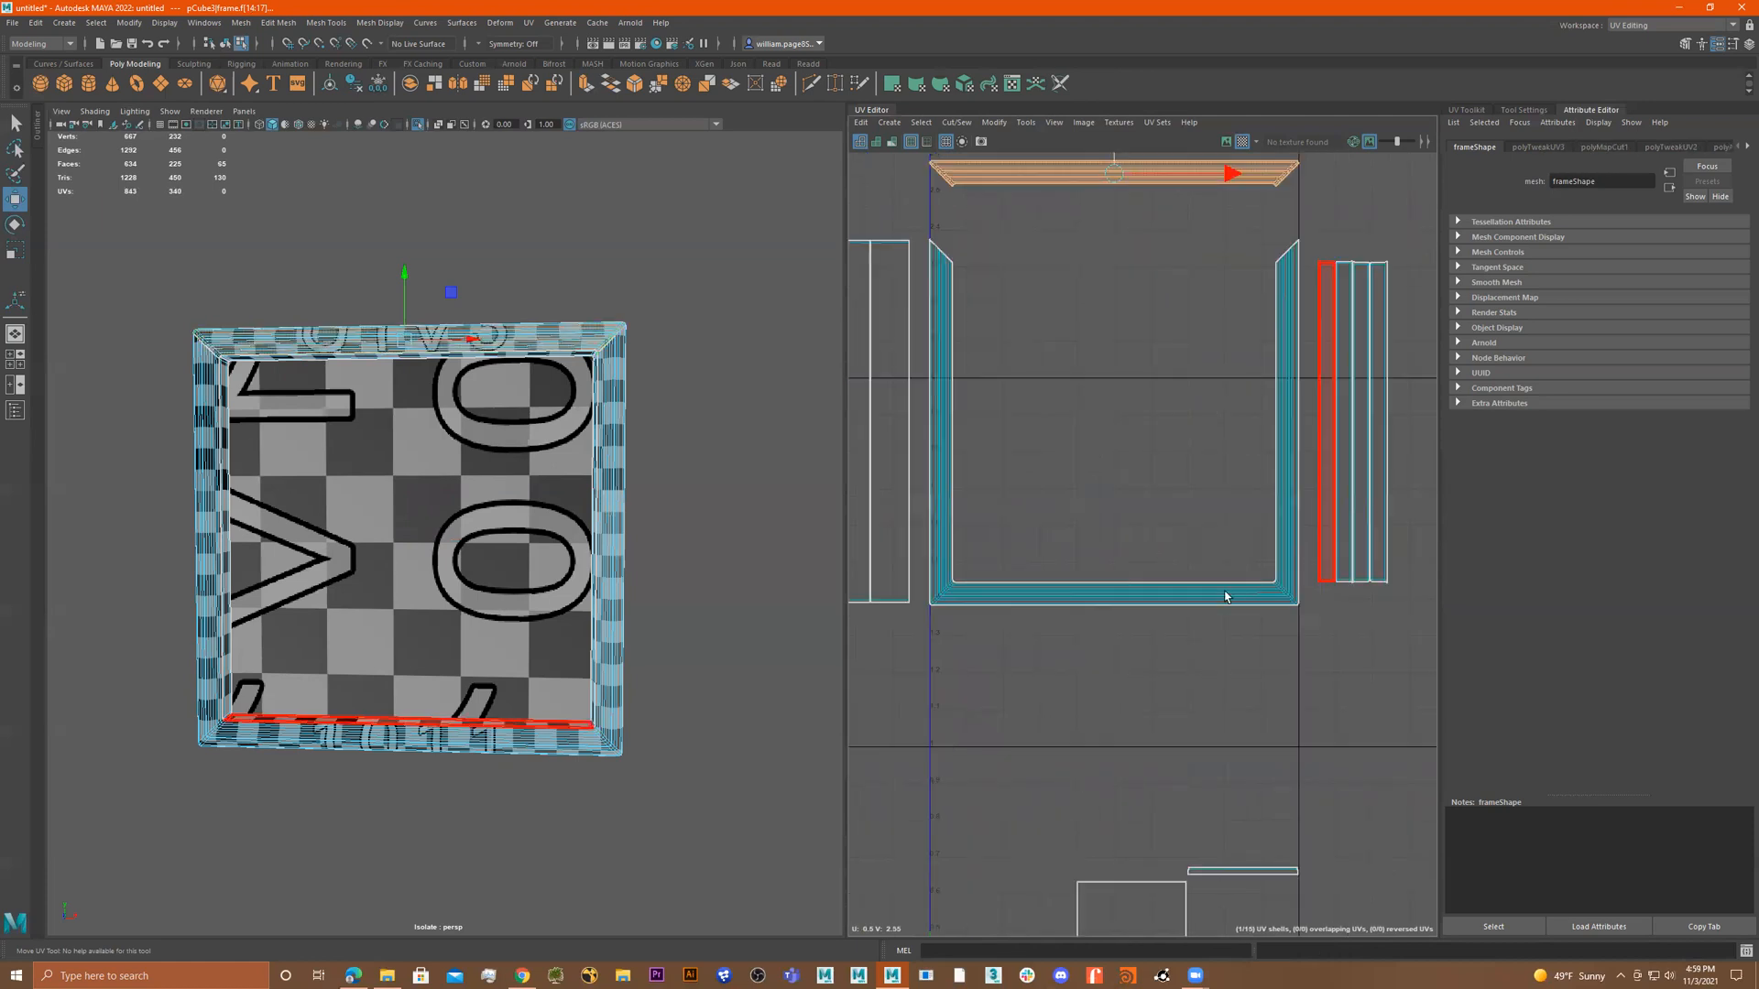
right_drag(1225, 592, 1307, 592)
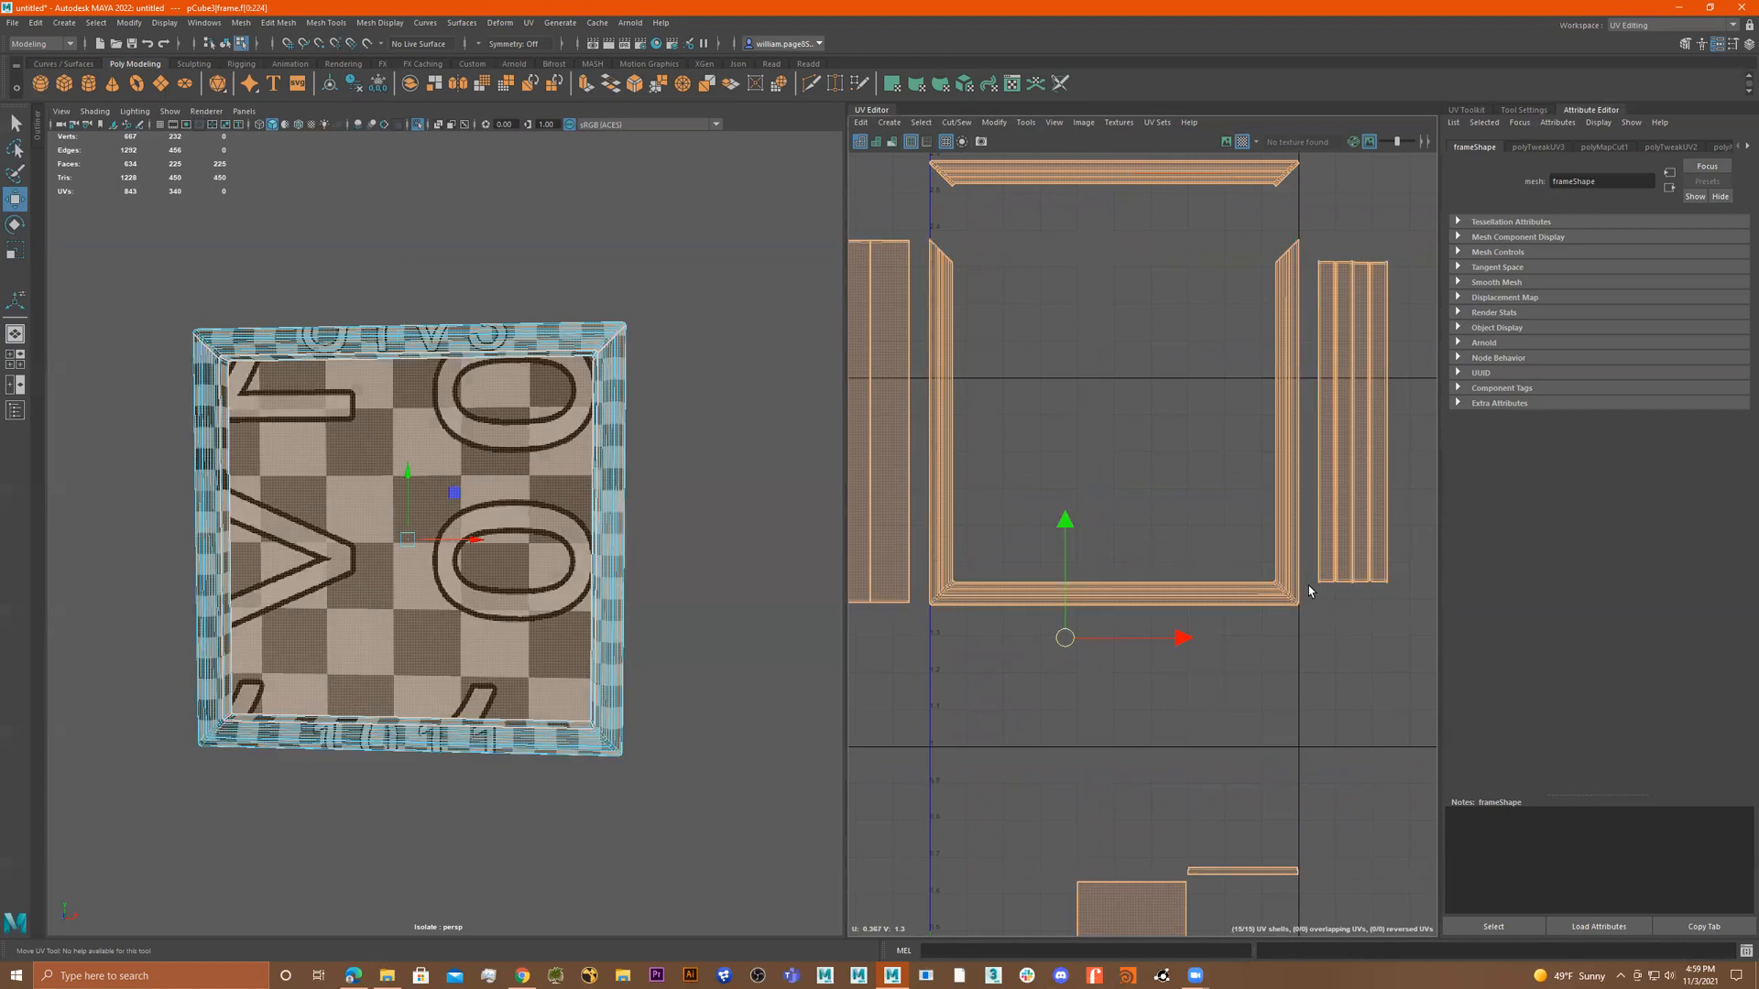
drag(1305, 563, 925, 661)
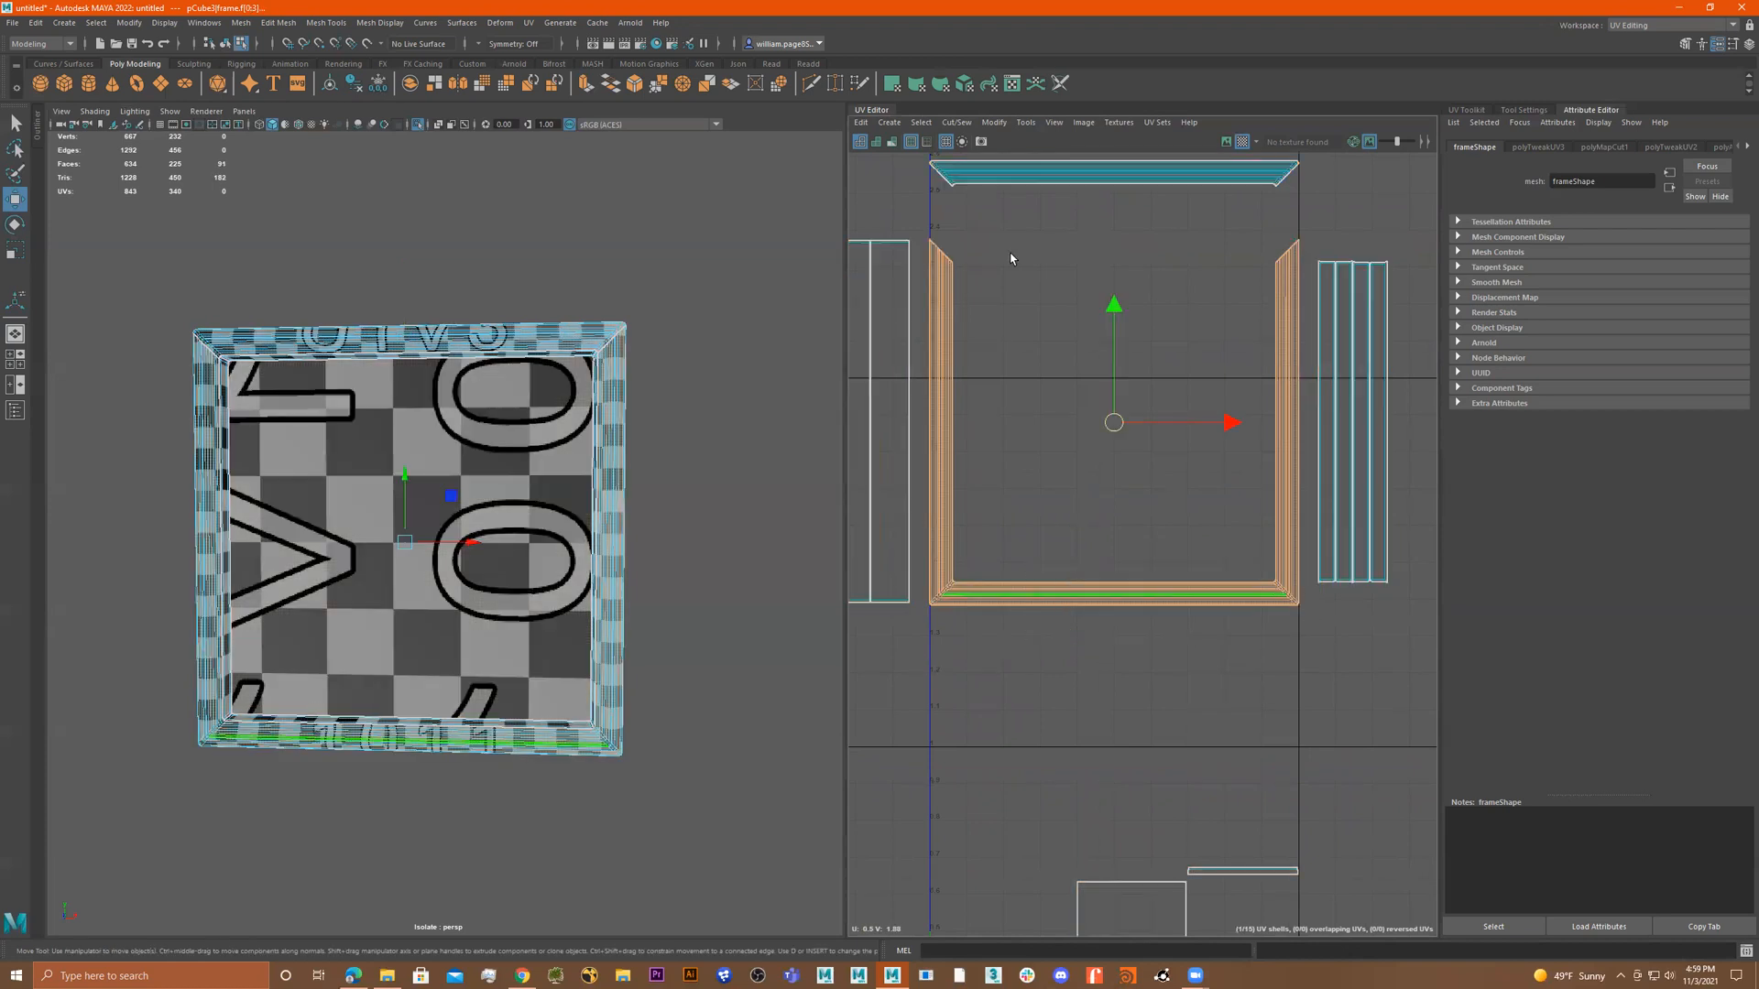
drag(917, 313, 1083, 450)
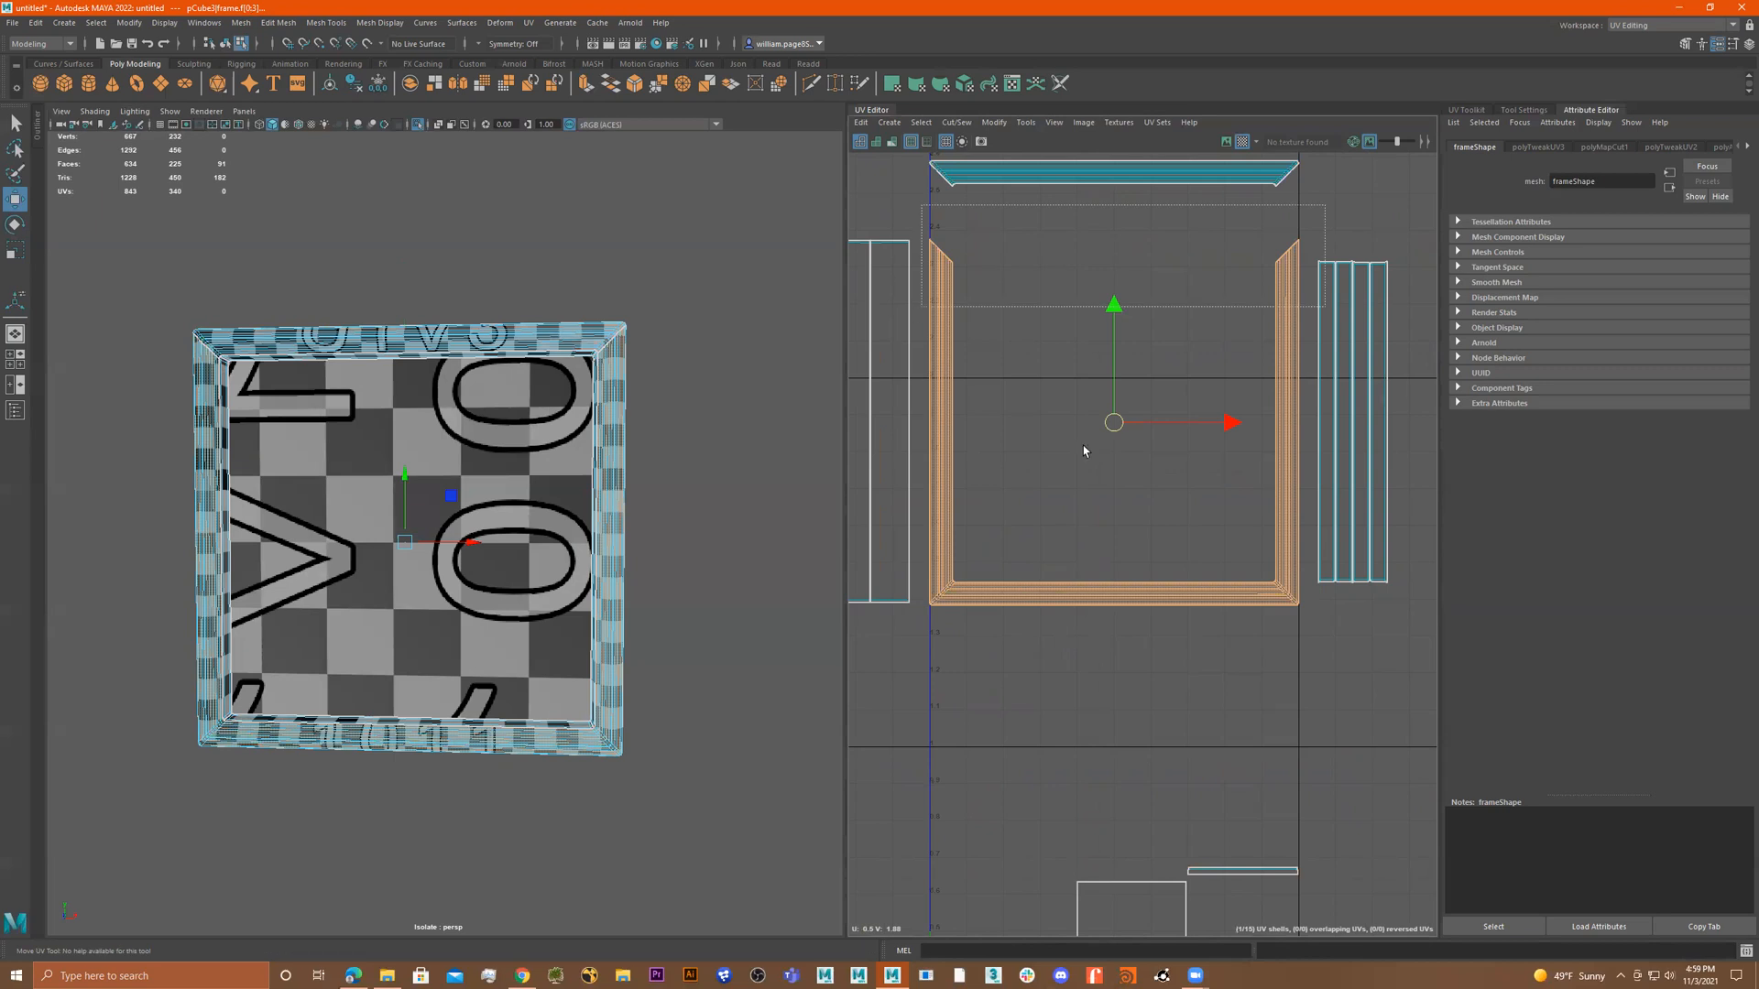
shift+right_click(1053, 538)
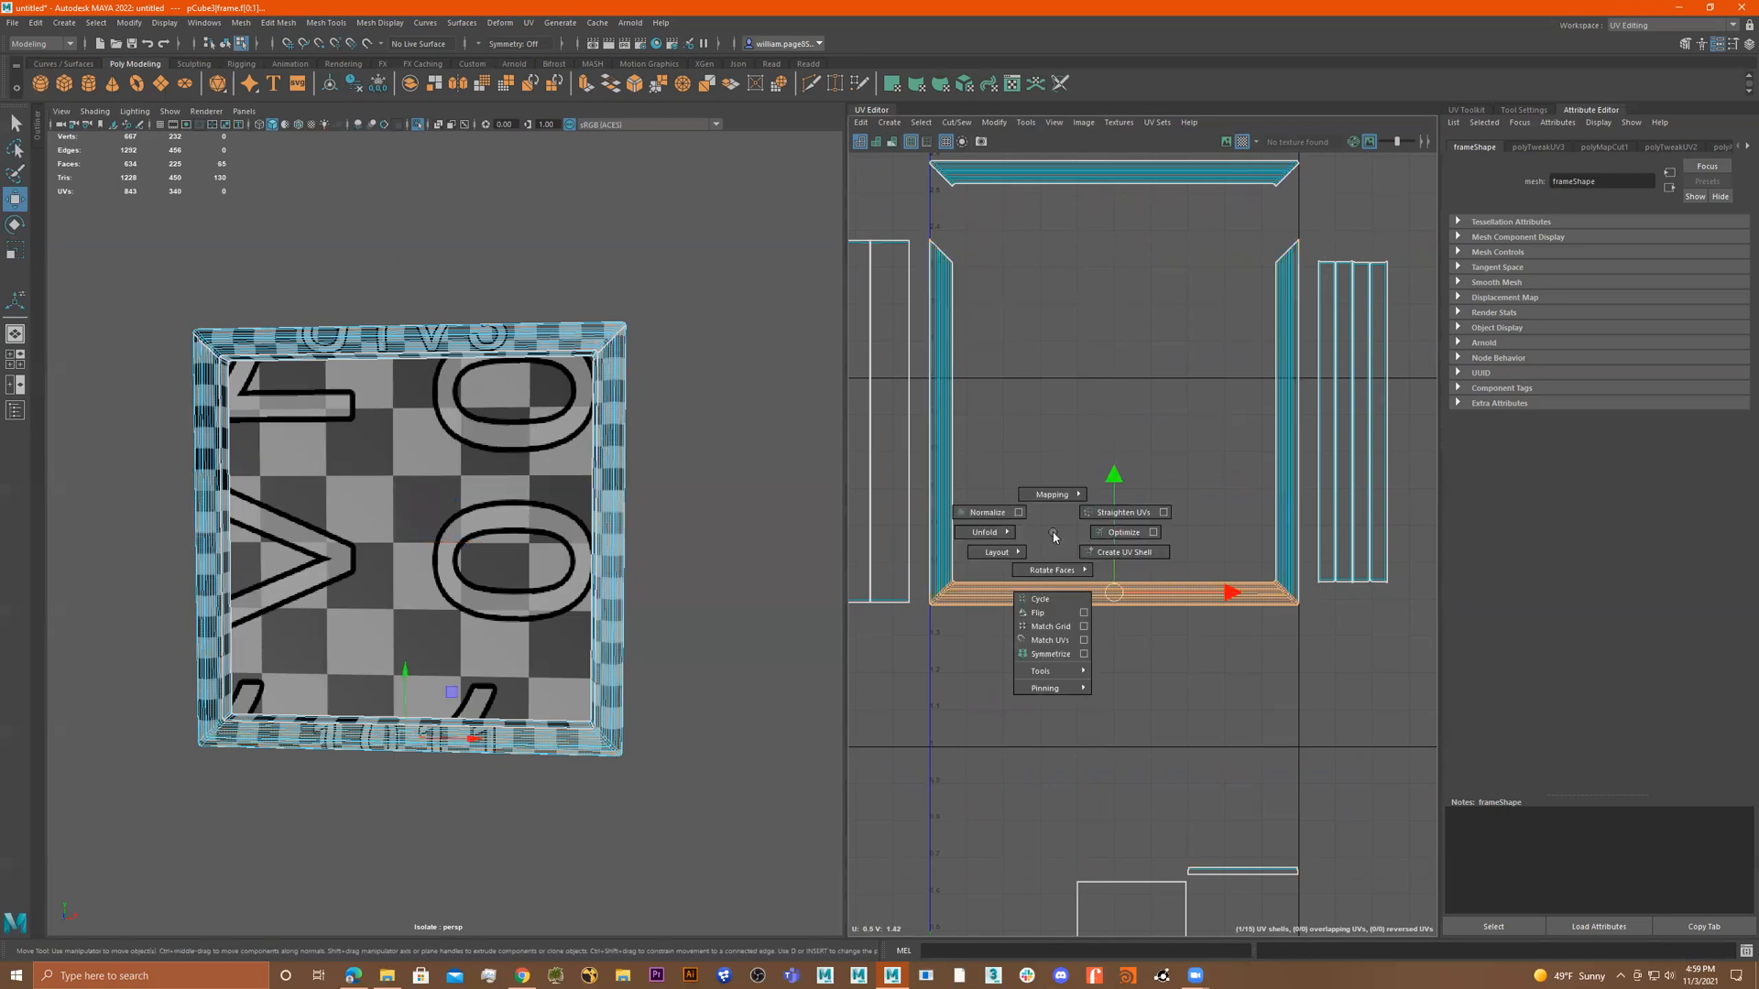
shift+right_drag(1125, 570, 1139, 571)
drag(1115, 480, 1118, 533)
Rotate the detached top and bottom moulding strips upright and bring them between the left and right strips.
scroll(1121, 528, down, 3)
drag(1264, 273, 1035, 336)
shift+drag(1183, 339, 1171, 360)
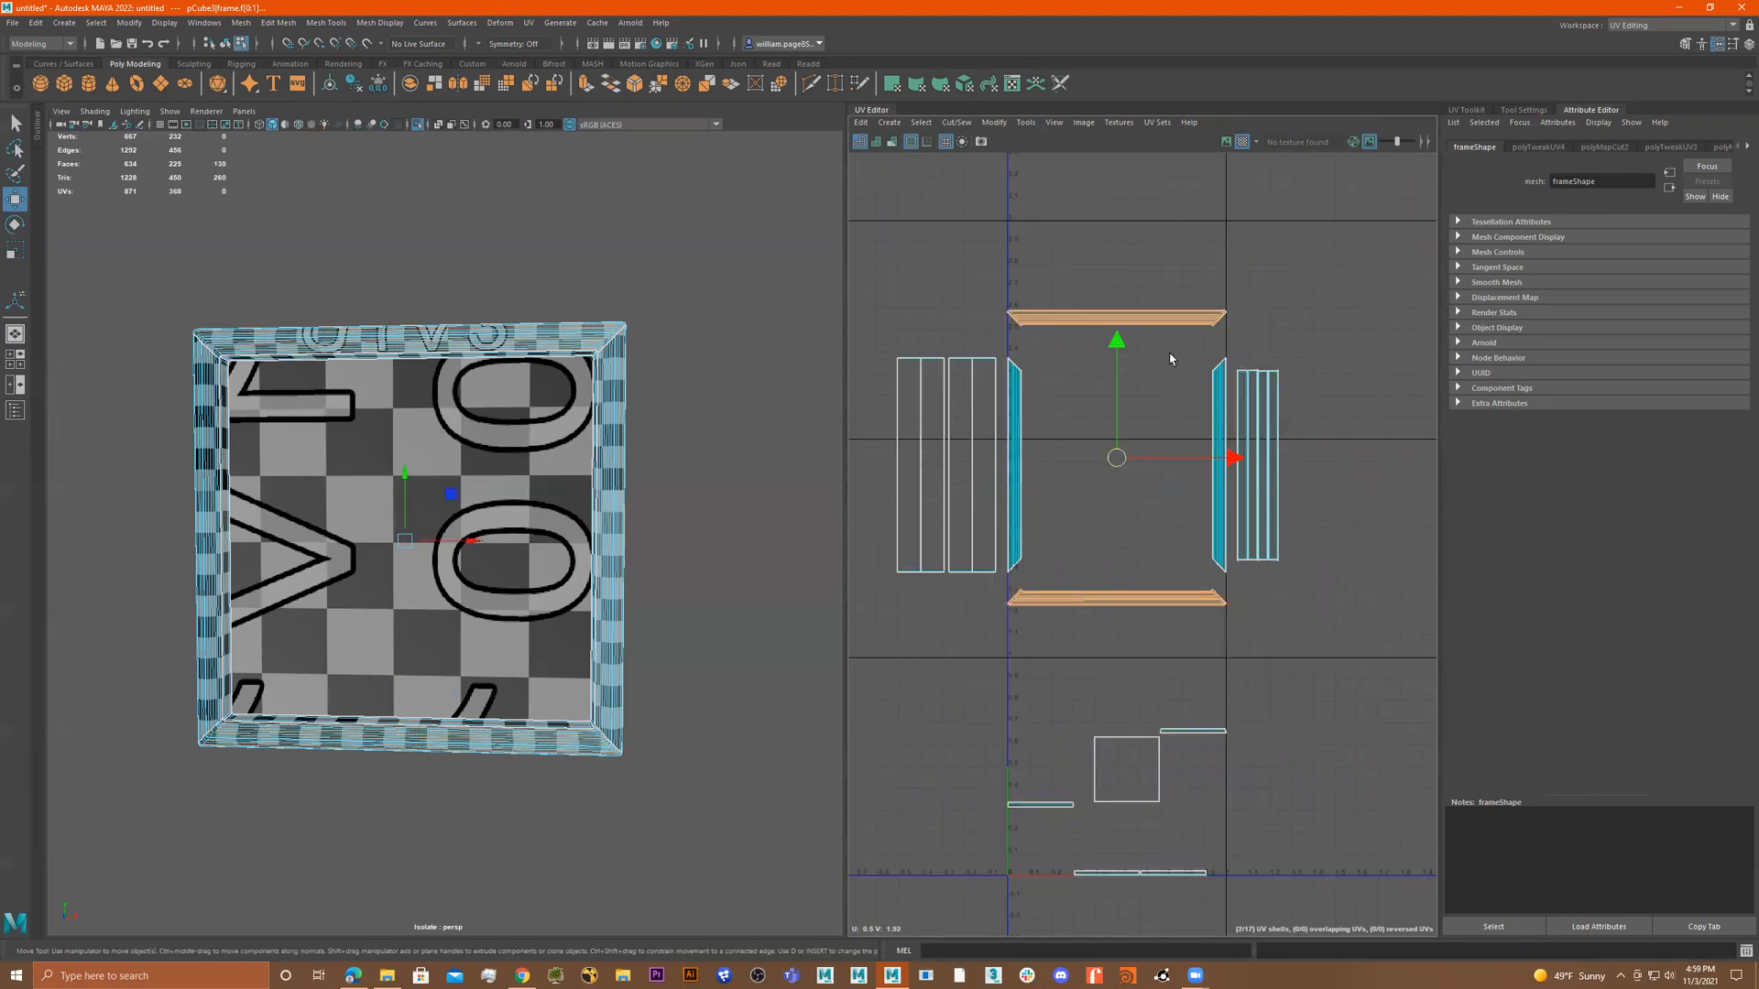
key(e)
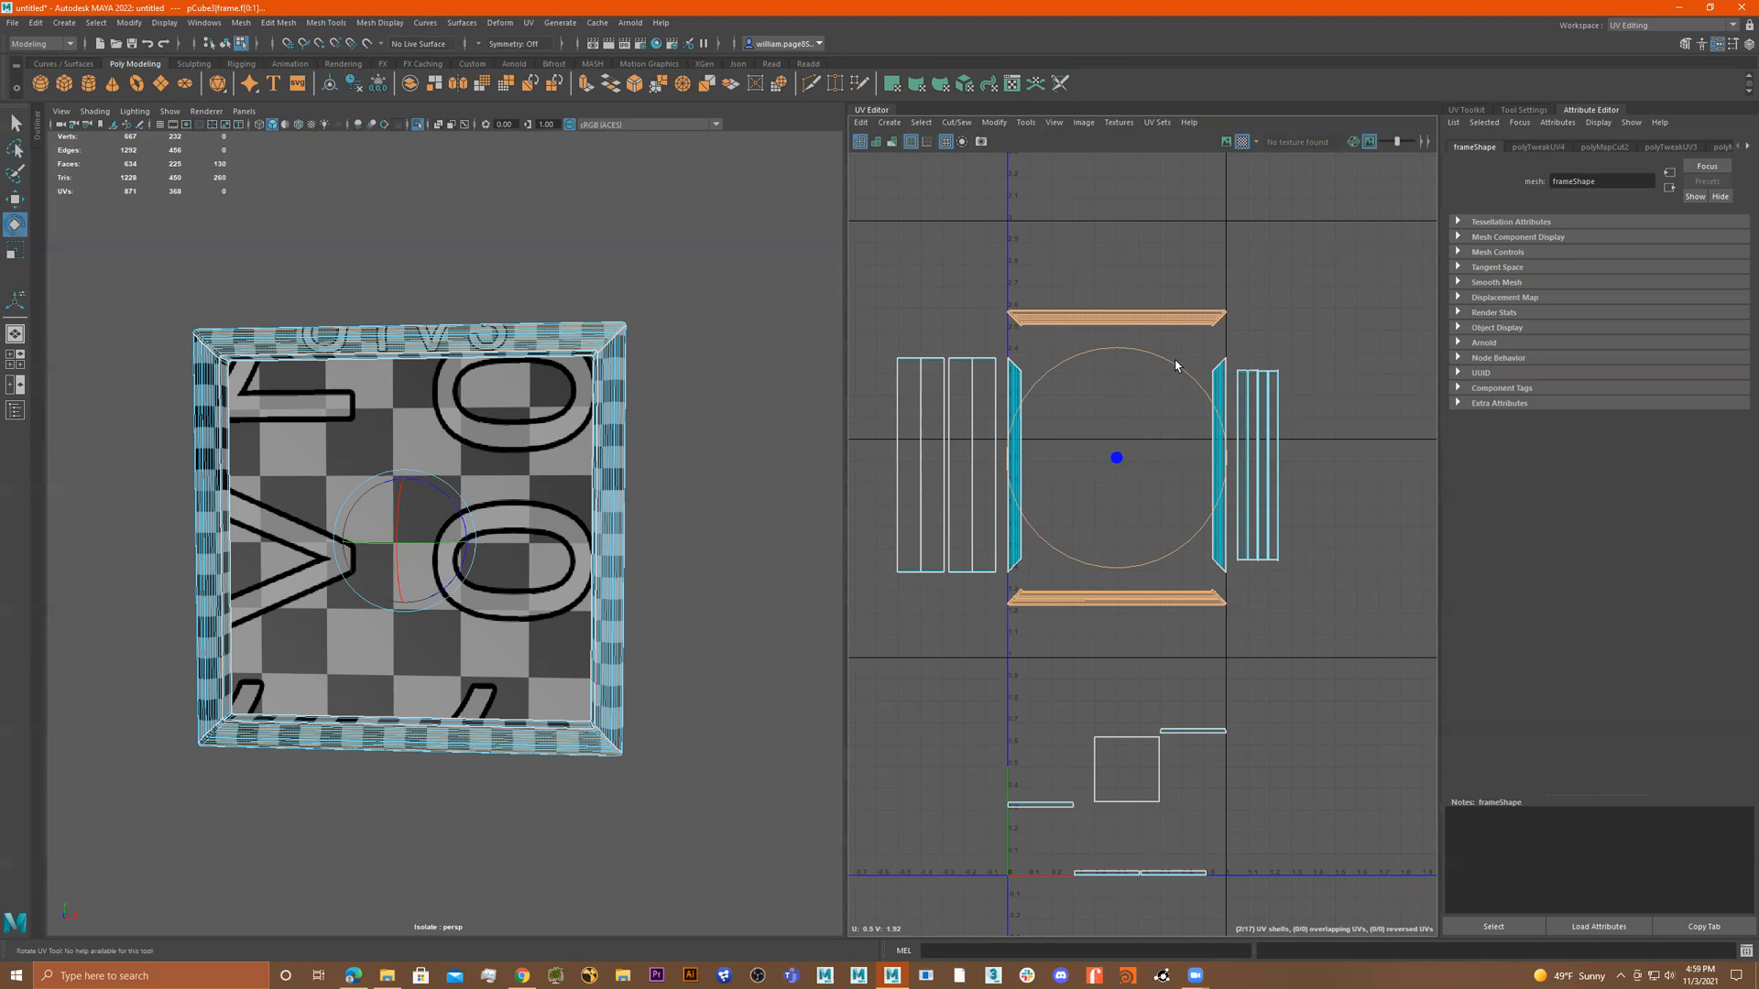
drag(1273, 421, 1242, 470)
key(w)
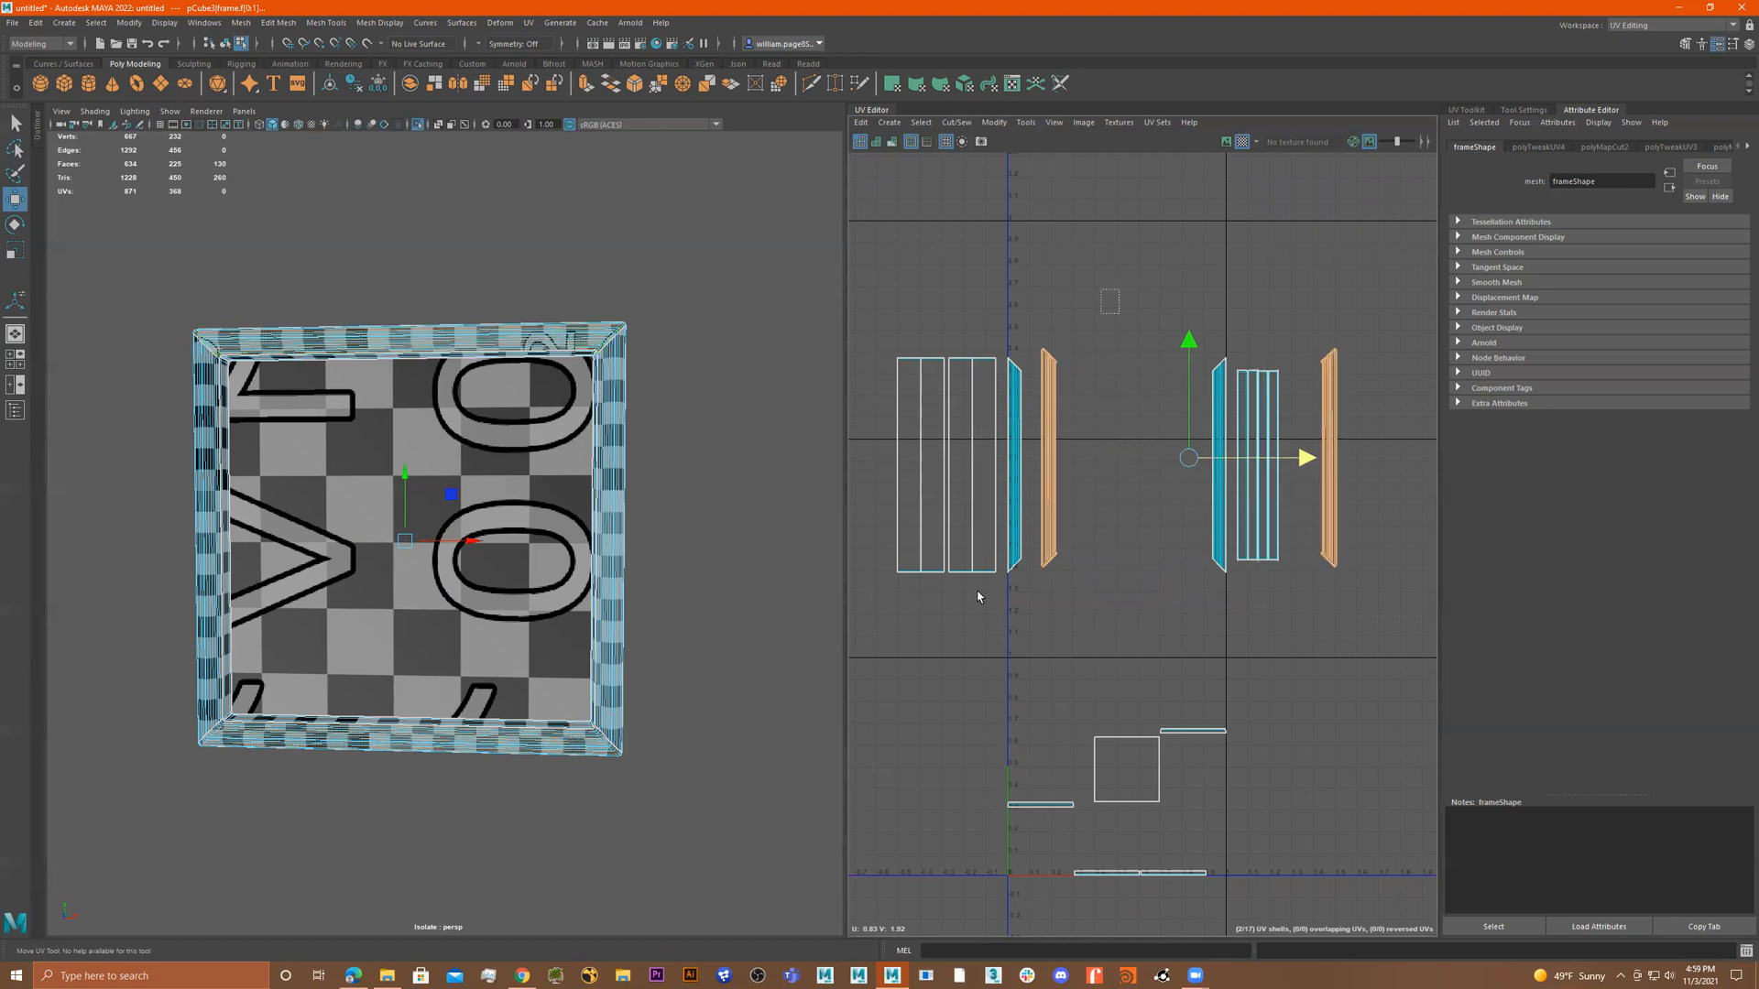
click(1406, 465)
key(ctrl+z)
key(ctrl+z)
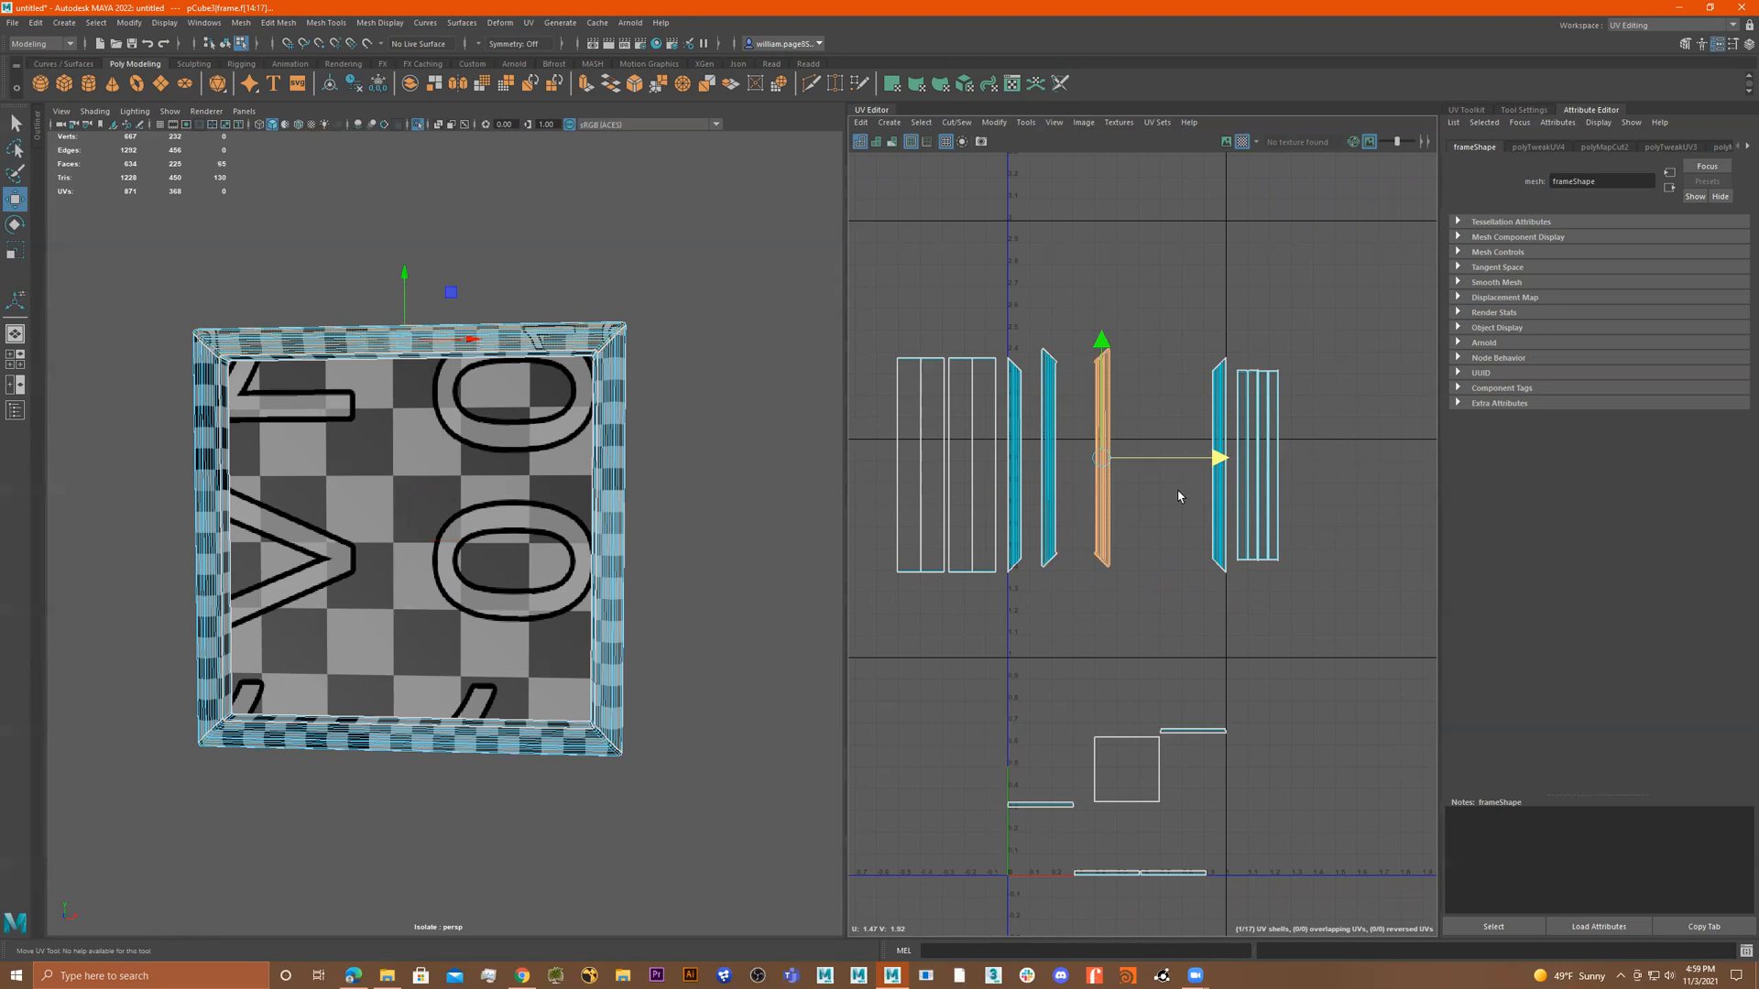
scroll(1086, 420, up, 2)
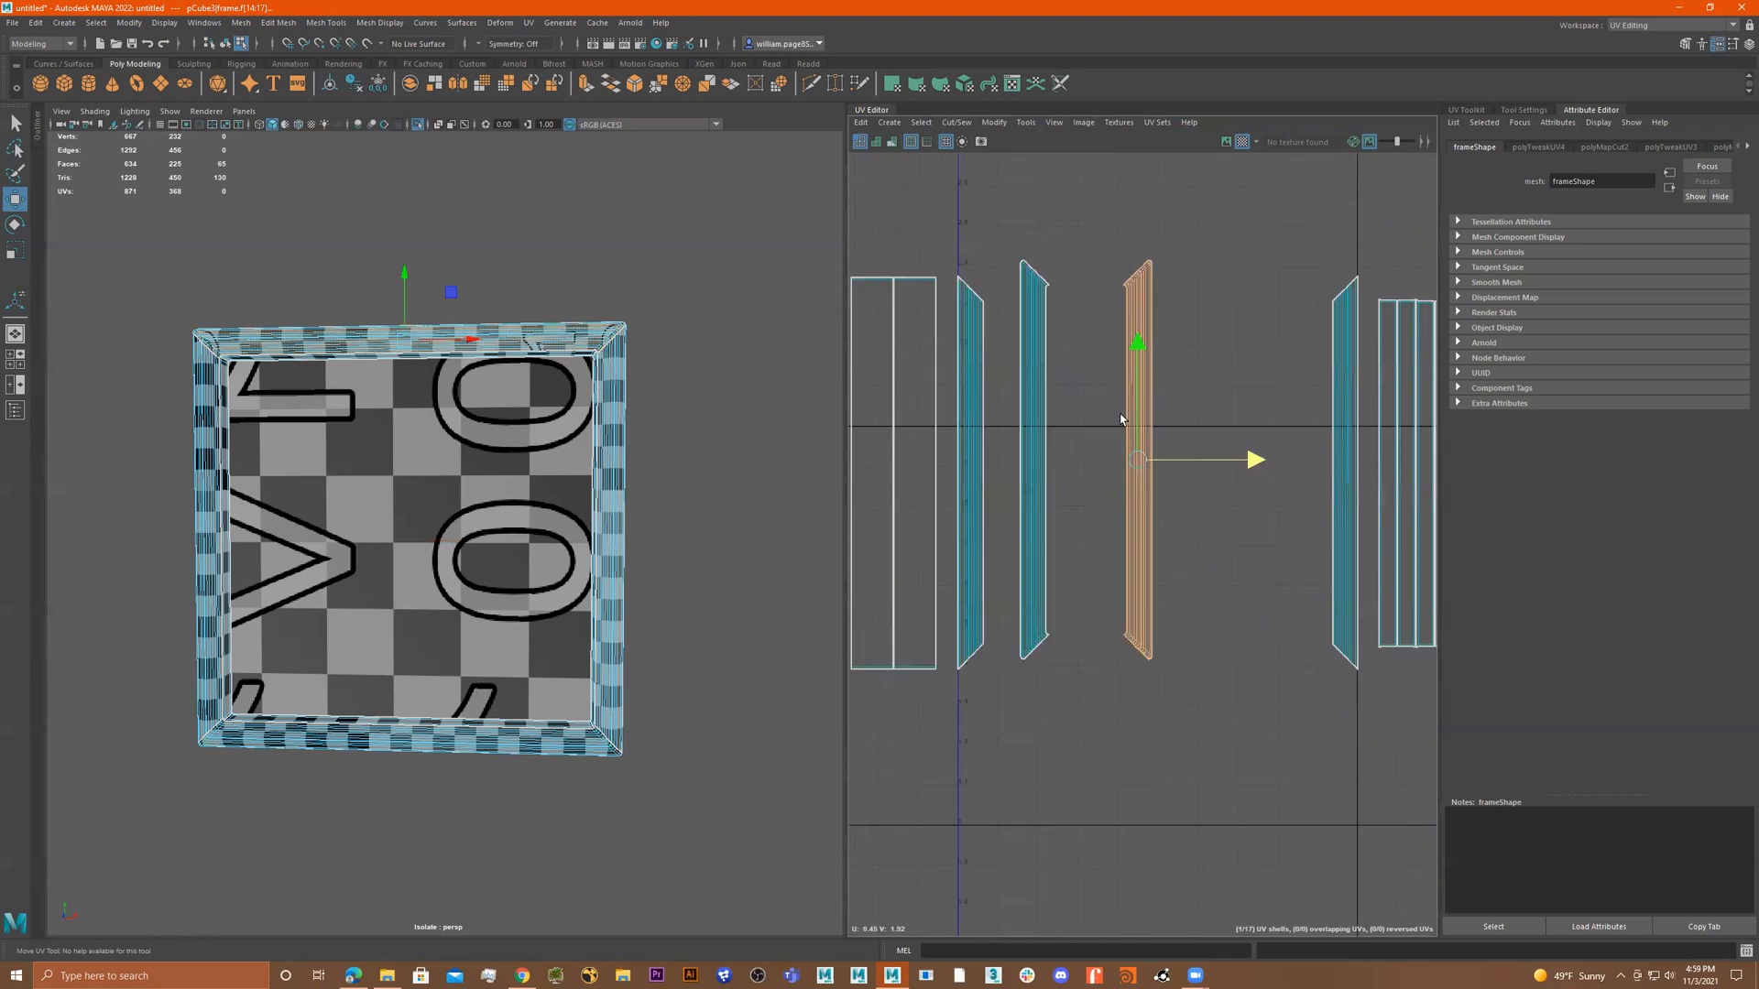
scroll(1103, 414, up, 2)
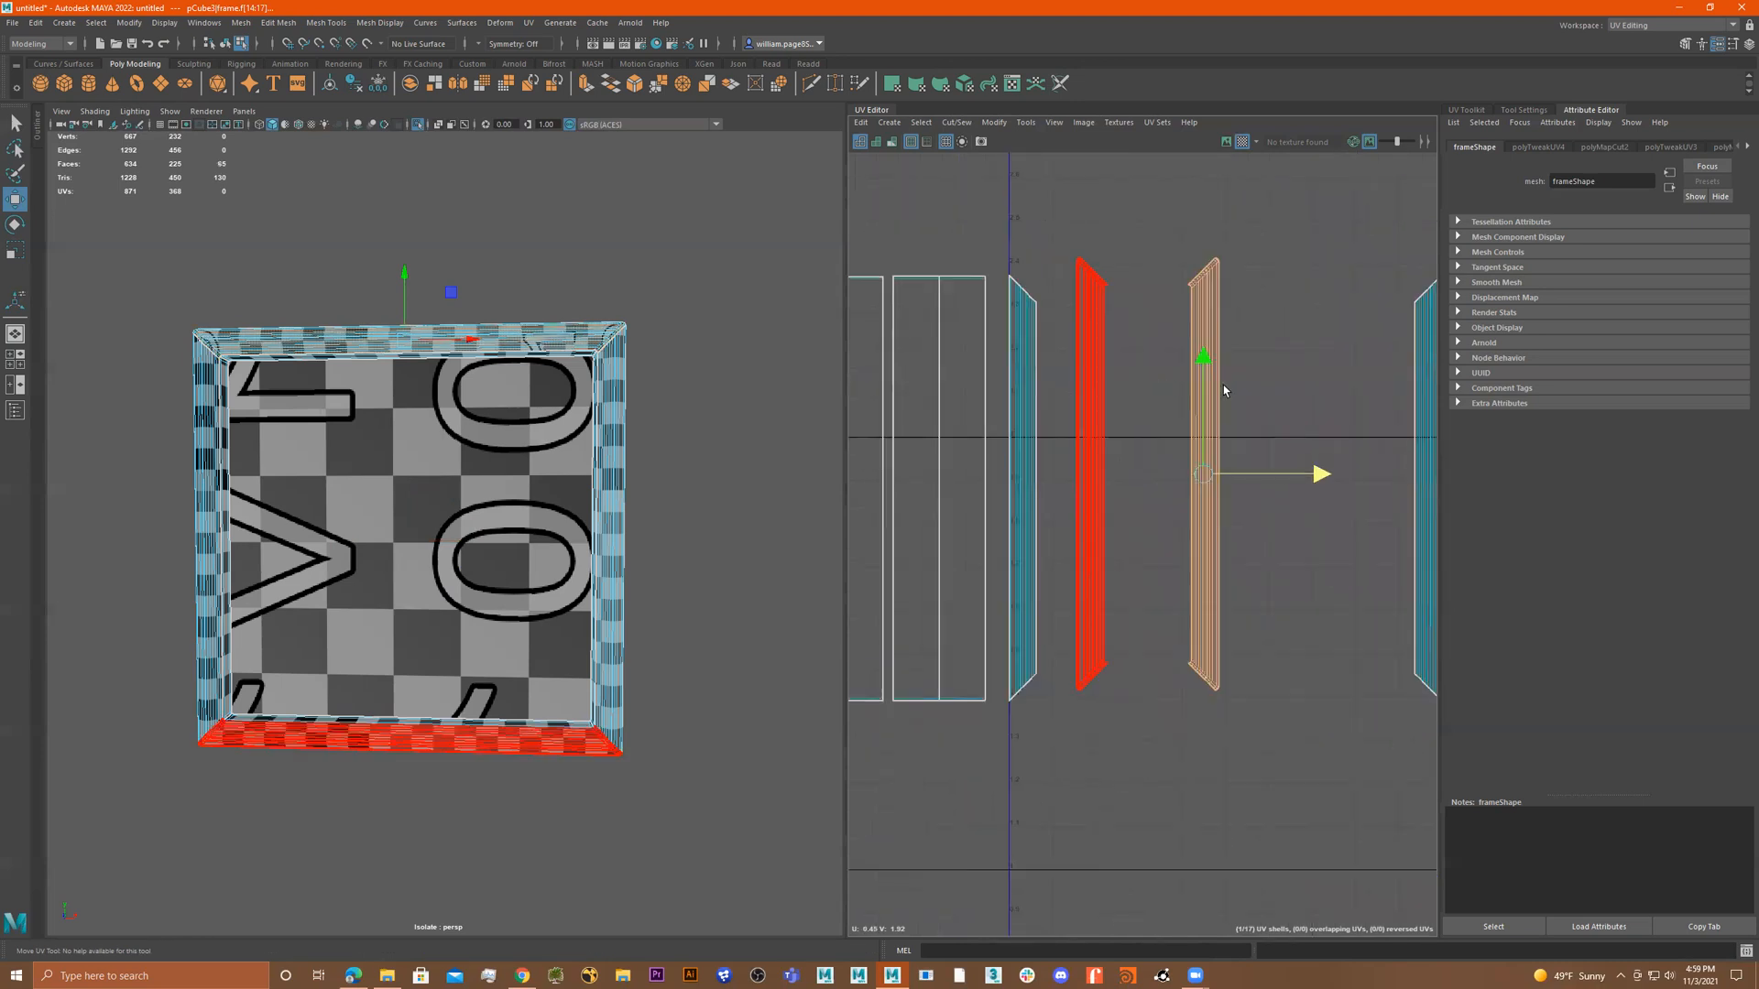
Line up the four moulding strips side by side next to the outer side shells, with the inner rim shells beside them.
right_drag(1071, 428, 1141, 392)
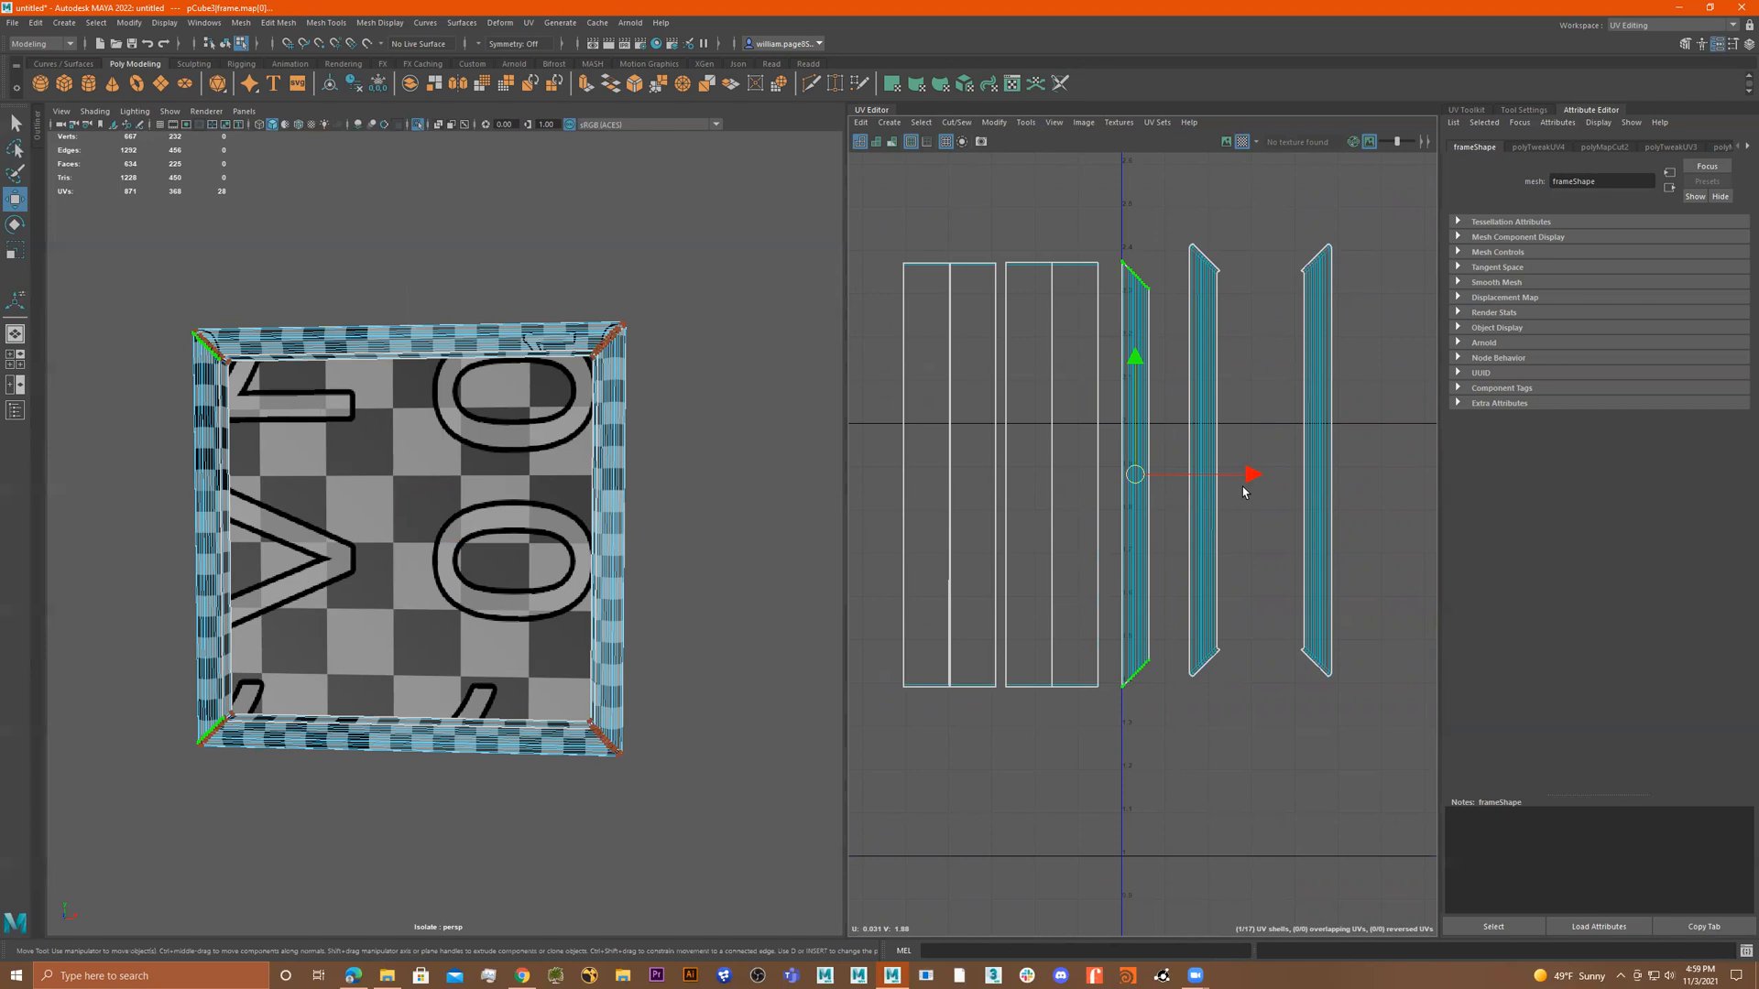
drag(1233, 478, 1129, 476)
click(1207, 457)
click(1321, 469)
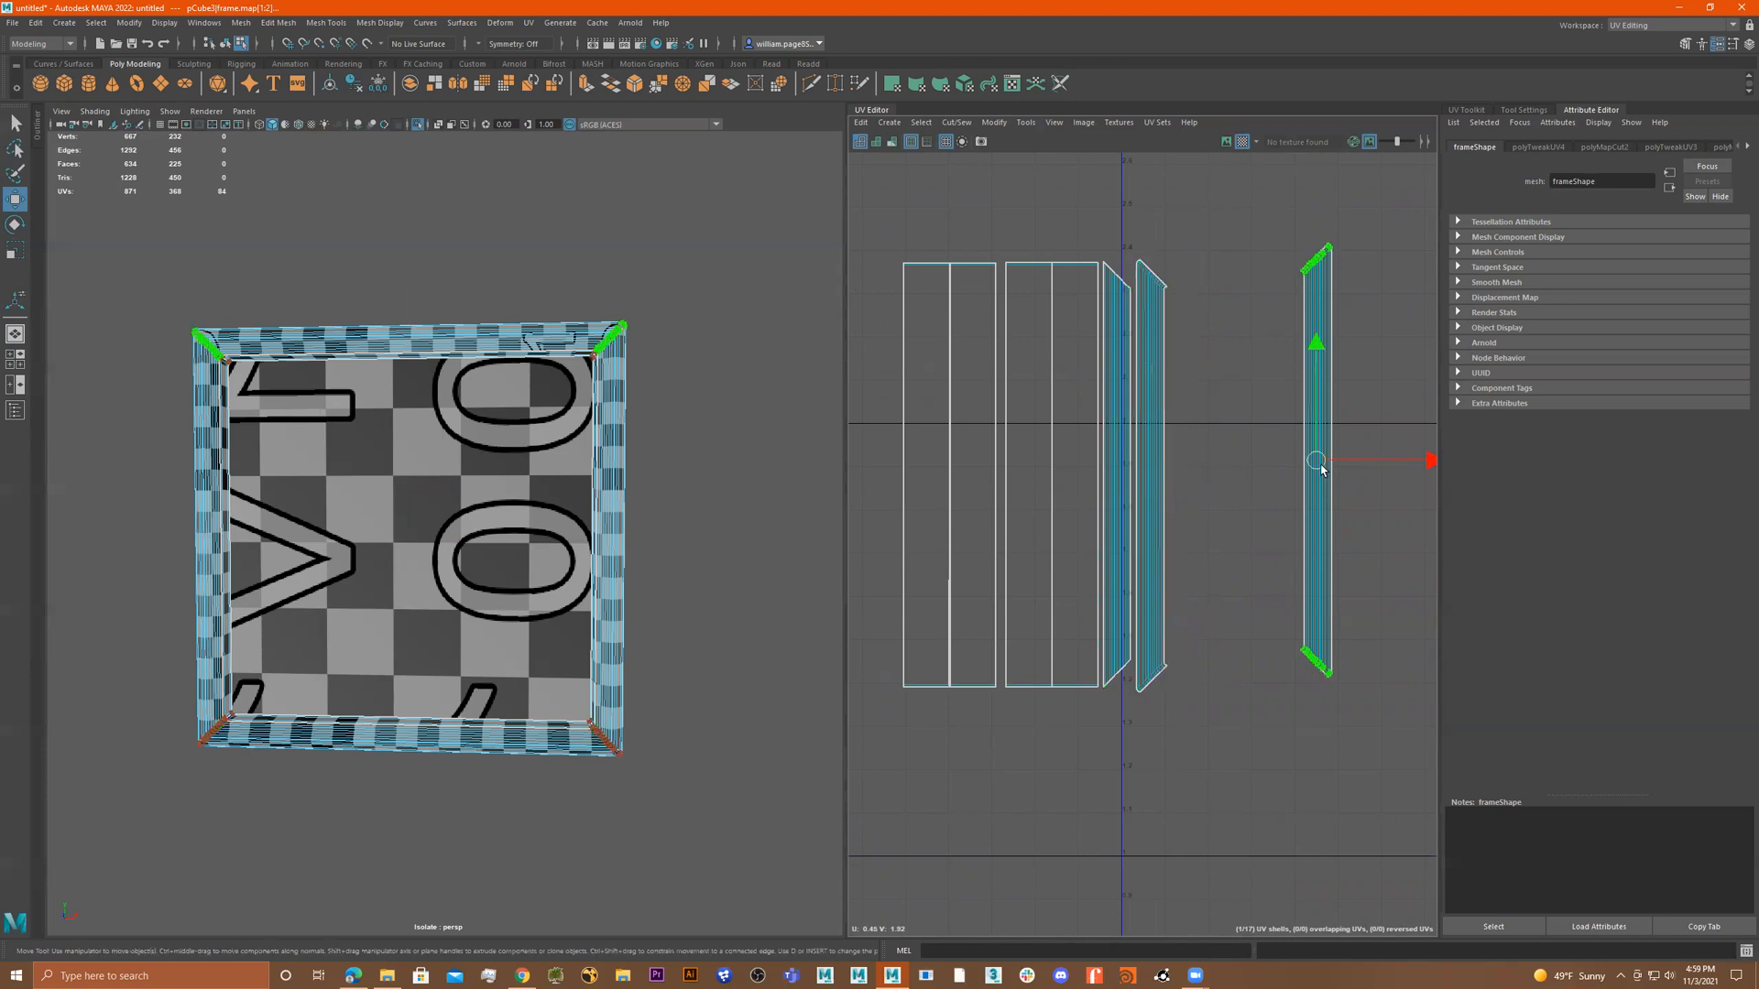
drag(1322, 461, 1195, 476)
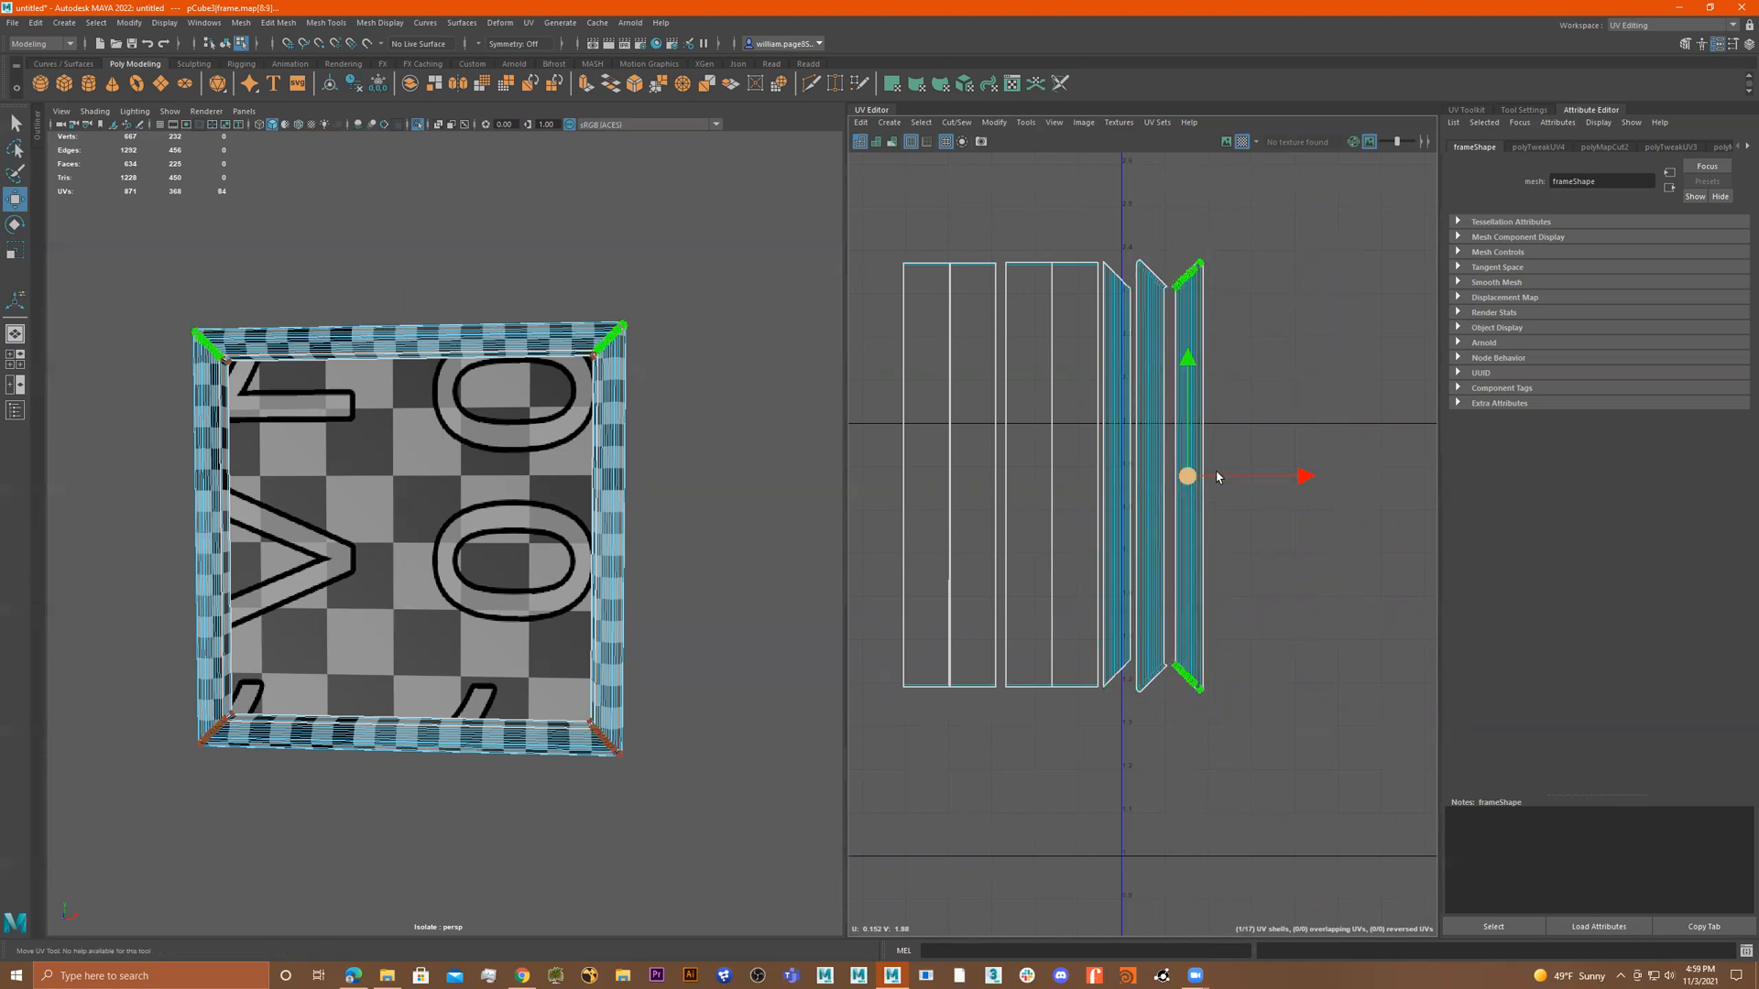
alt+right_drag(1229, 481, 1218, 408)
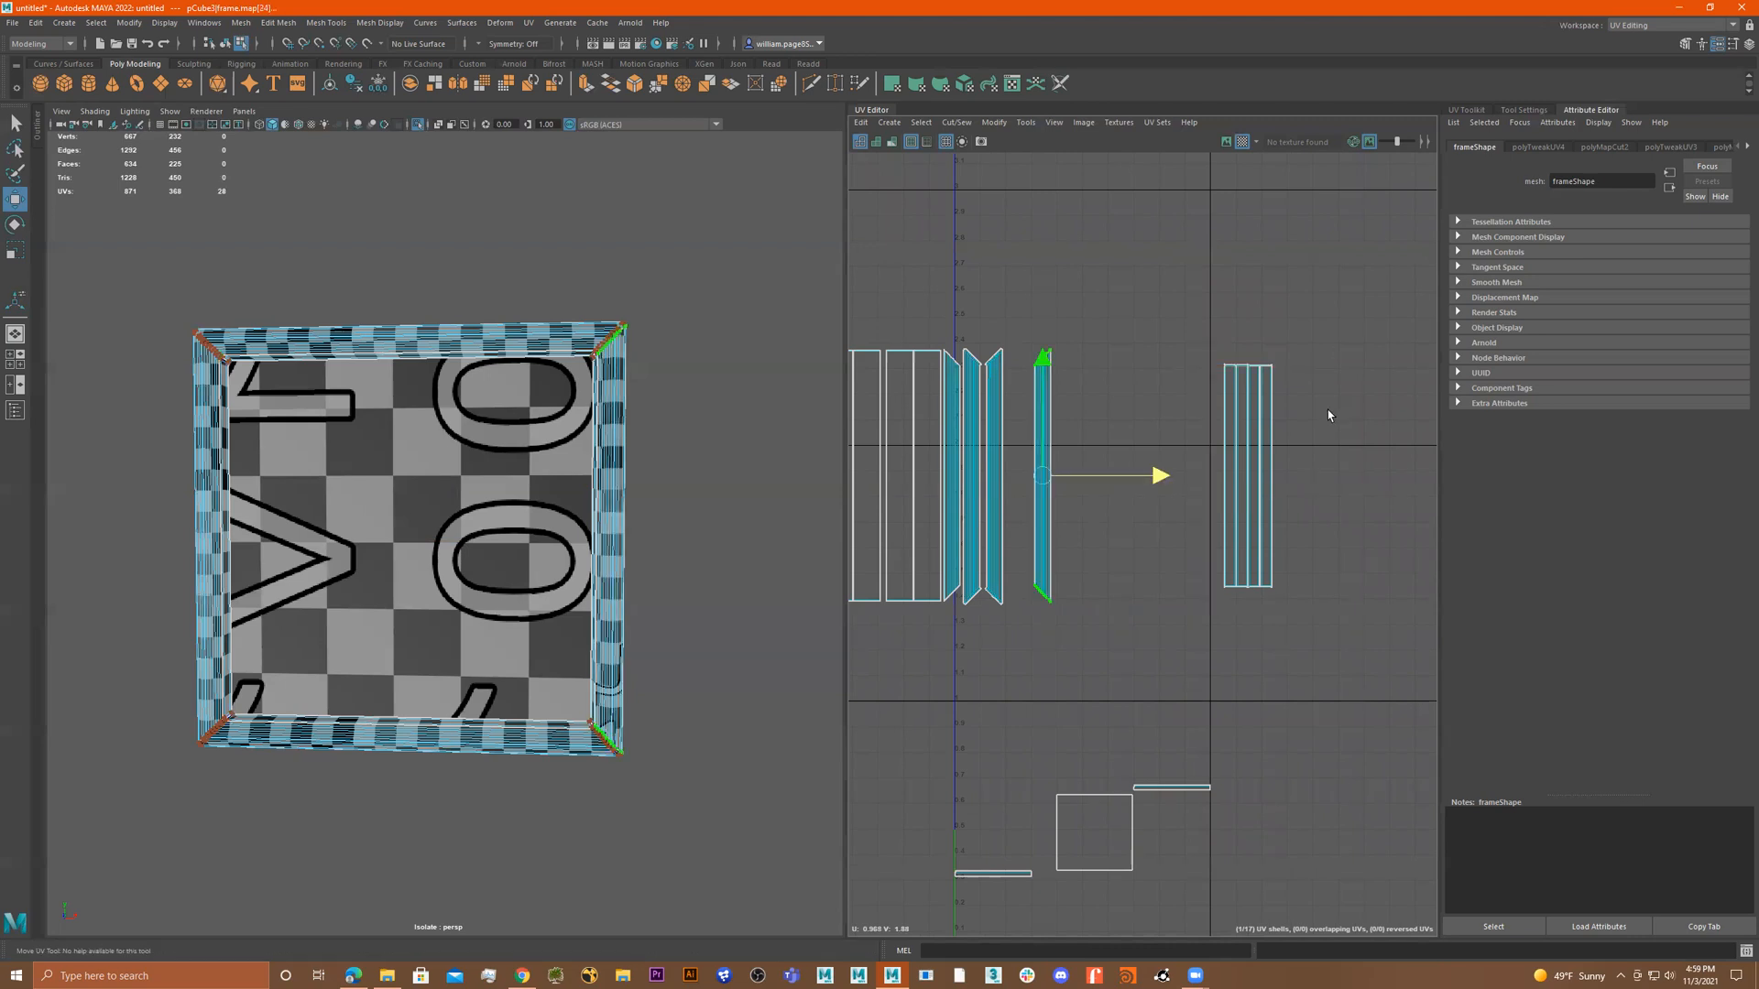
middle_drag(1187, 597, 1162, 598)
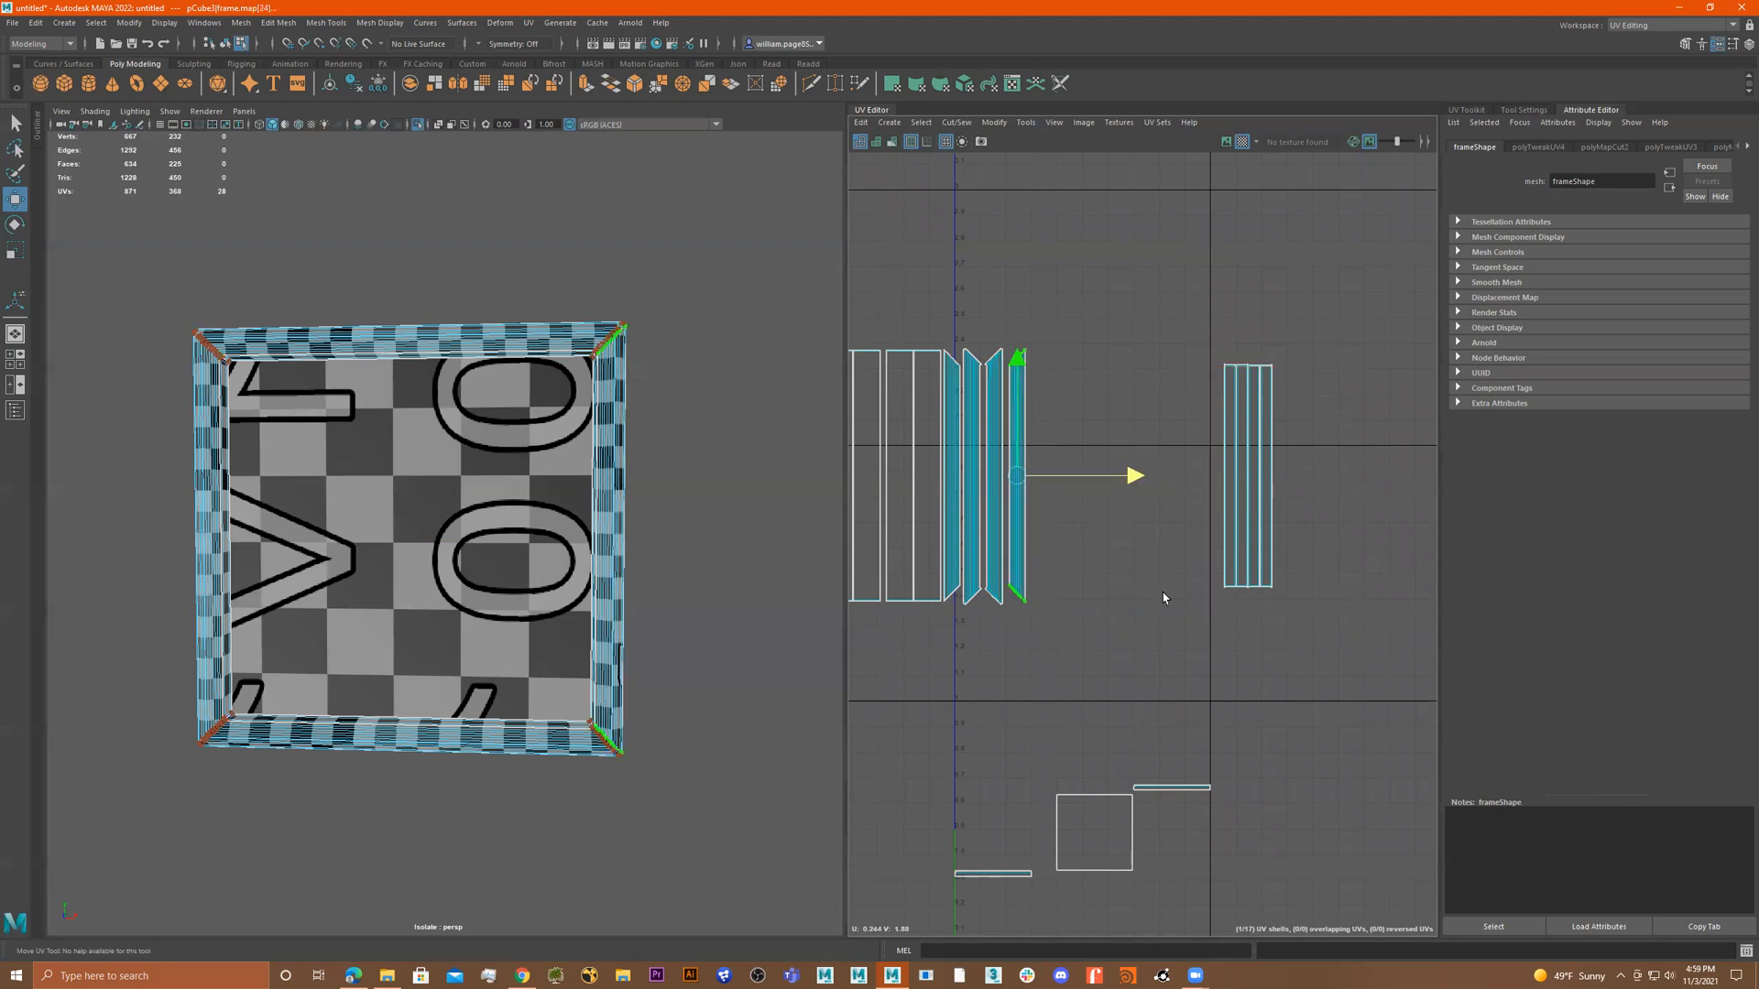
click(1272, 491)
drag(1354, 477, 1162, 489)
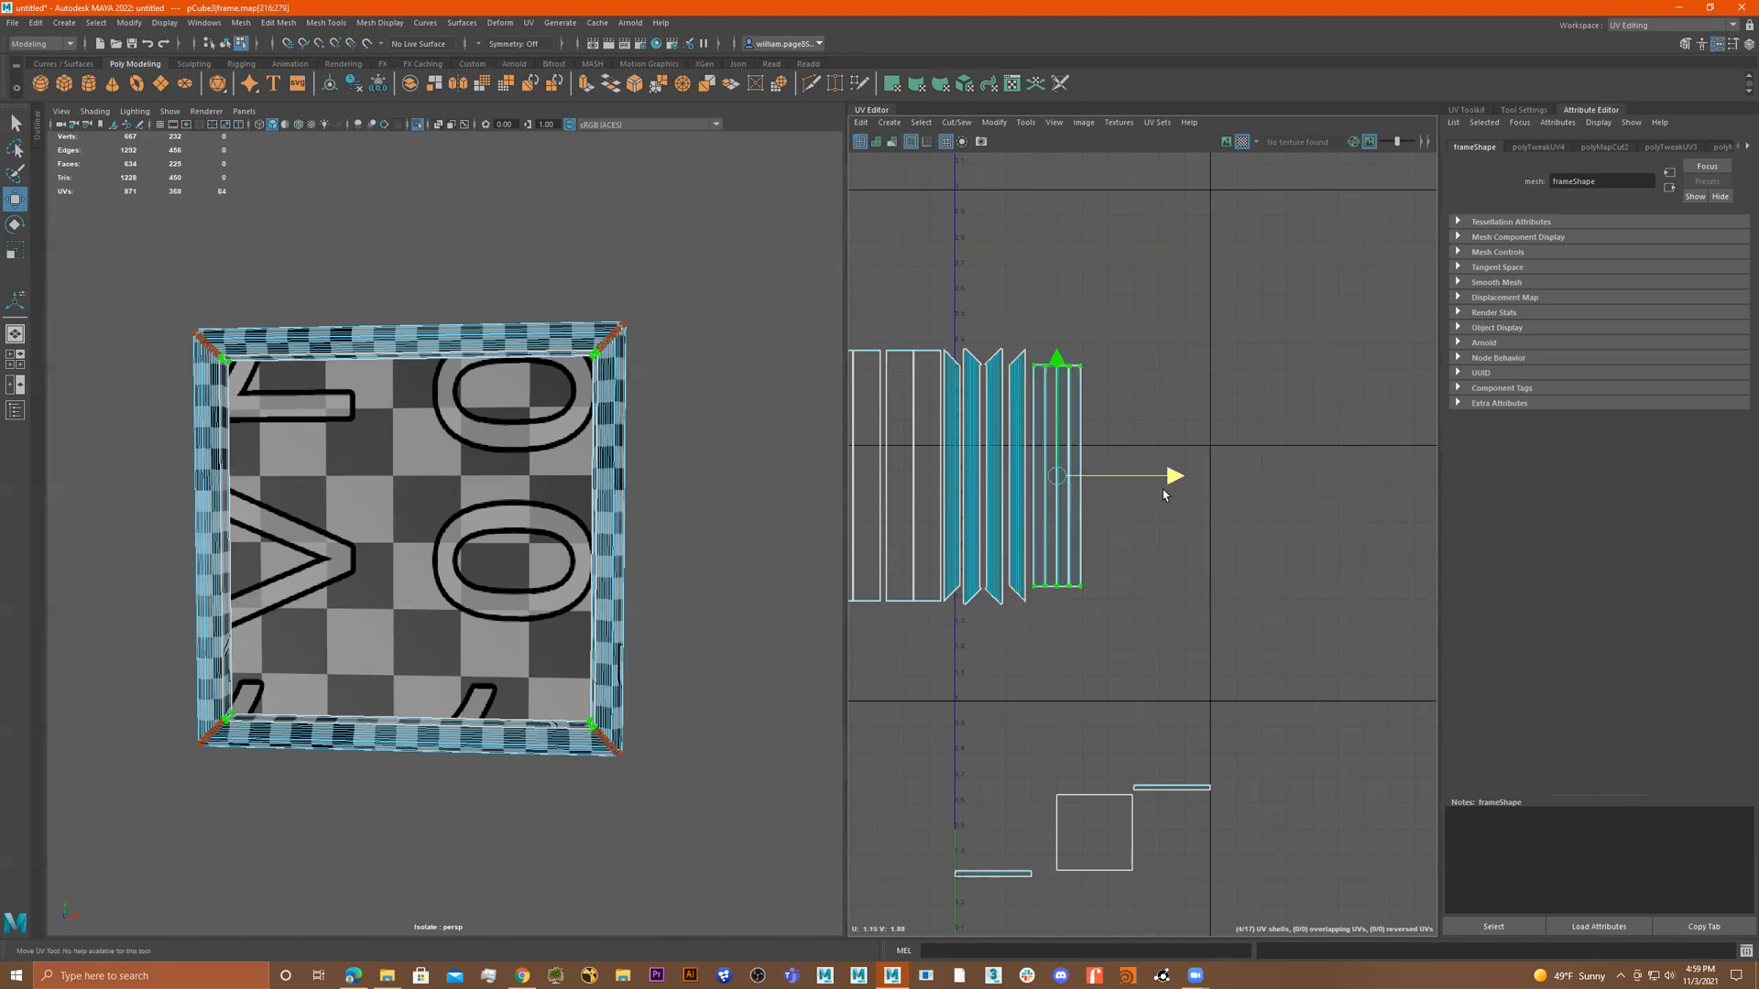
Select all twelve side, moulding and rim shells and move them together to fit the 0-to-1 U range above the remaining shells.
alt+middle_drag(1157, 311, 1298, 311)
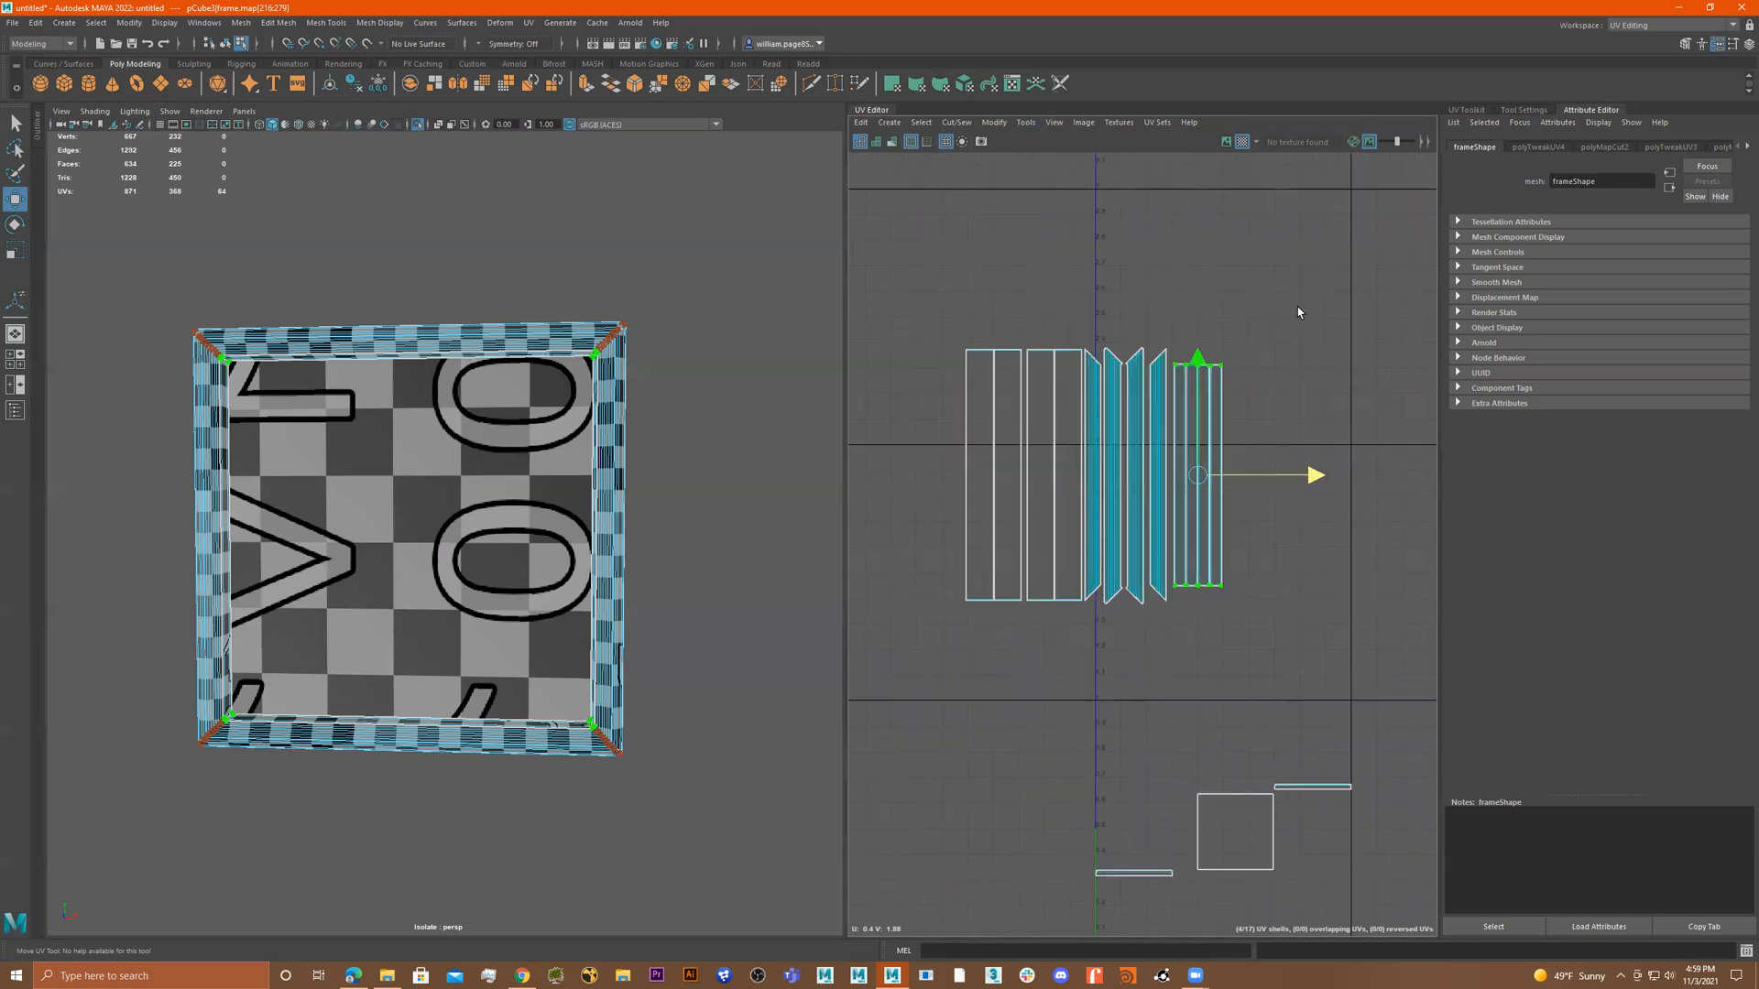
drag(923, 503, 911, 596)
drag(1091, 477, 1208, 549)
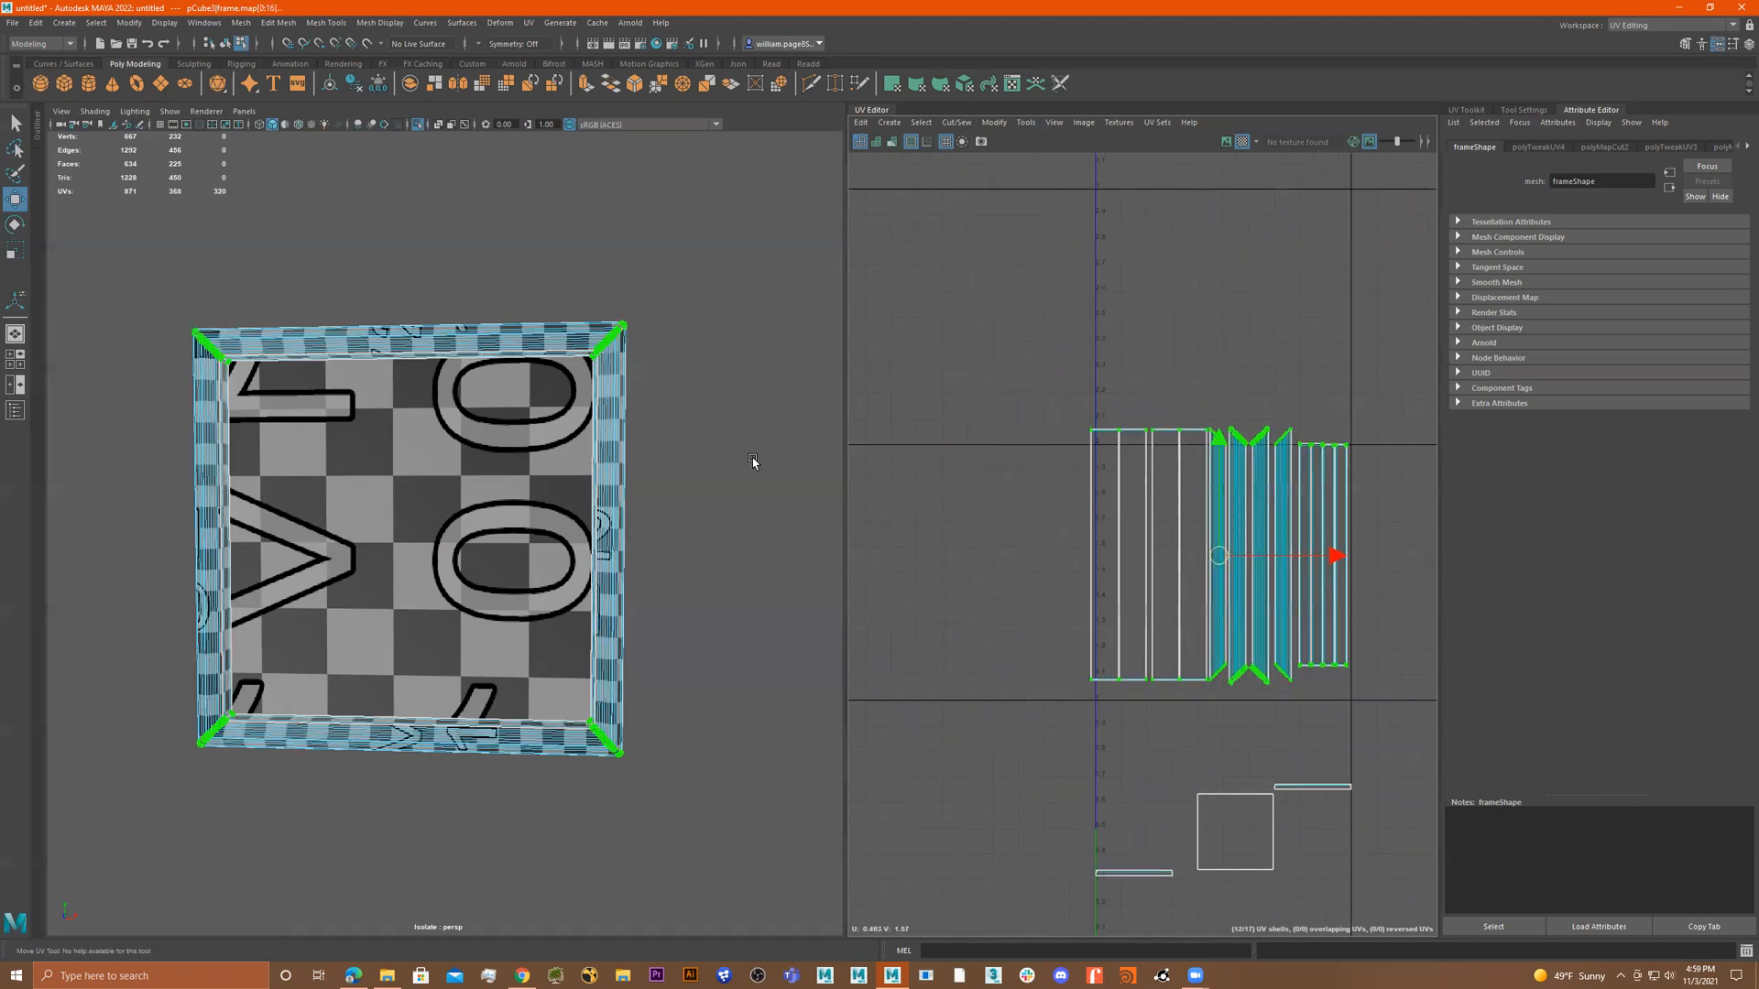
mouse_move(573, 430)
alt+mouse_down()
mouse_move(476, 433)
mouse_move(594, 435)
alt+mouse_up()
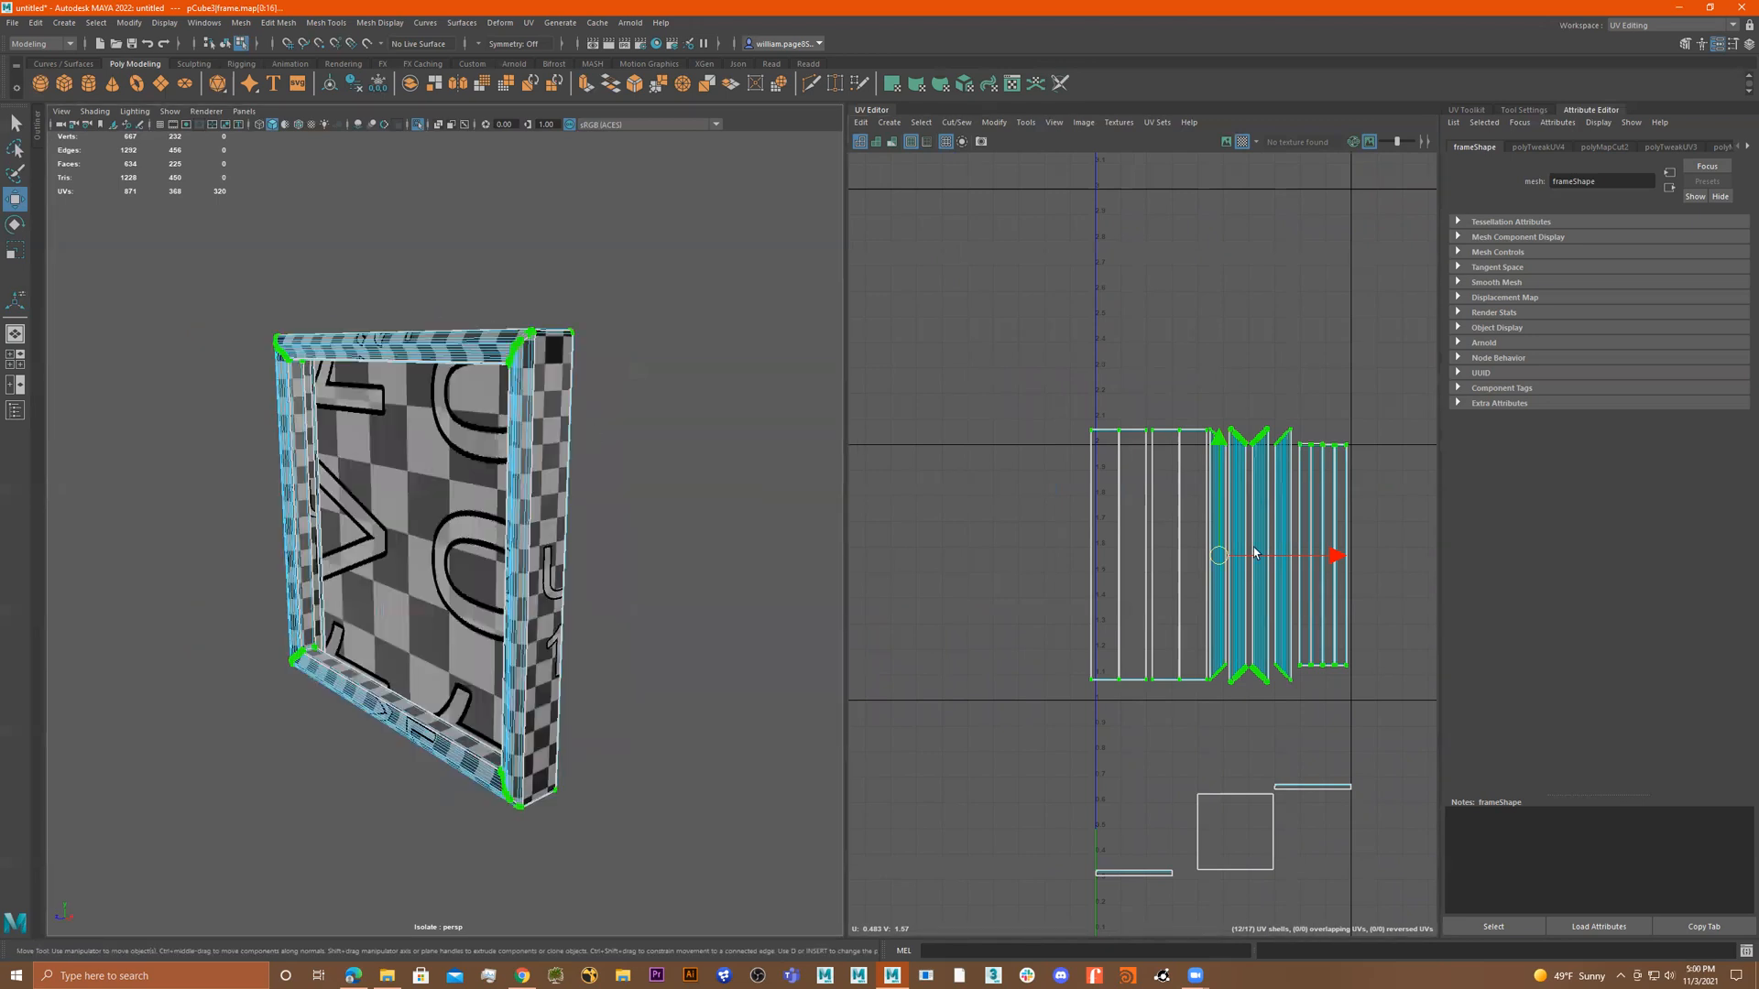
Scale down the twelve side, moulding and rim shells slightly and position them fully inside the upper UV tile.
key(q)
key(w)
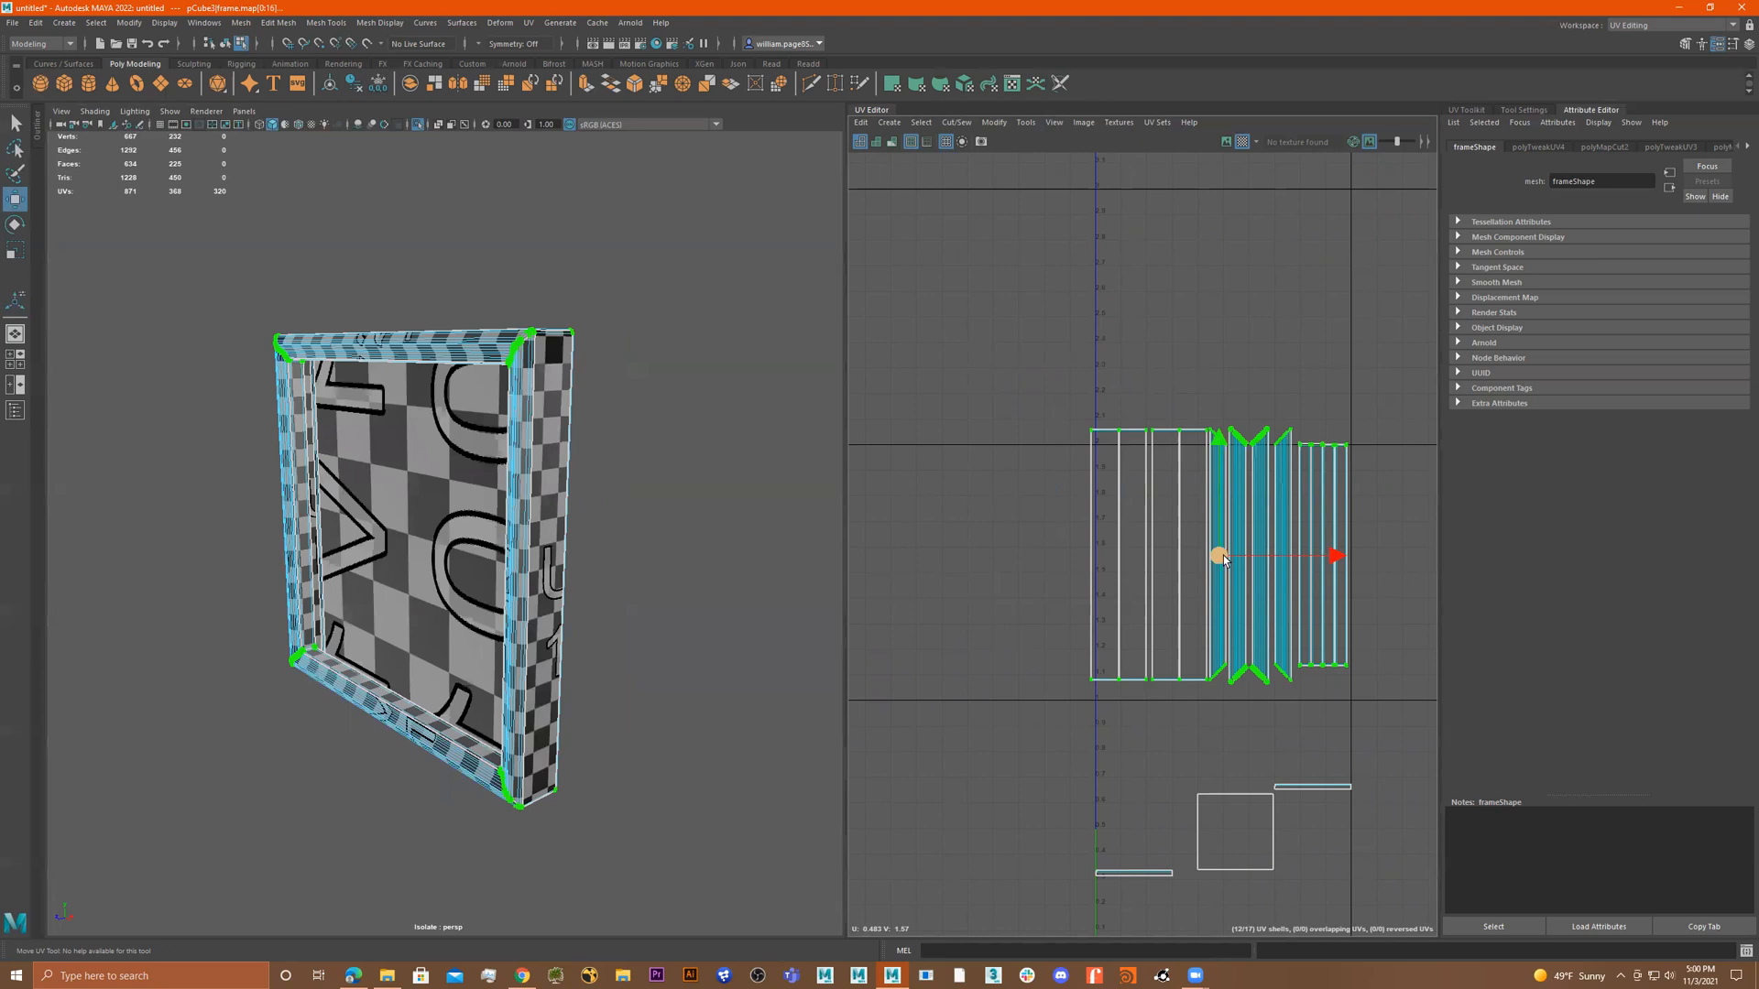
mouse_move(1228, 560)
mouse_down()
mouse_move(1214, 571)
mouse_move(1232, 577)
mouse_up()
key(q)
key(r)
key(w)
key(r)
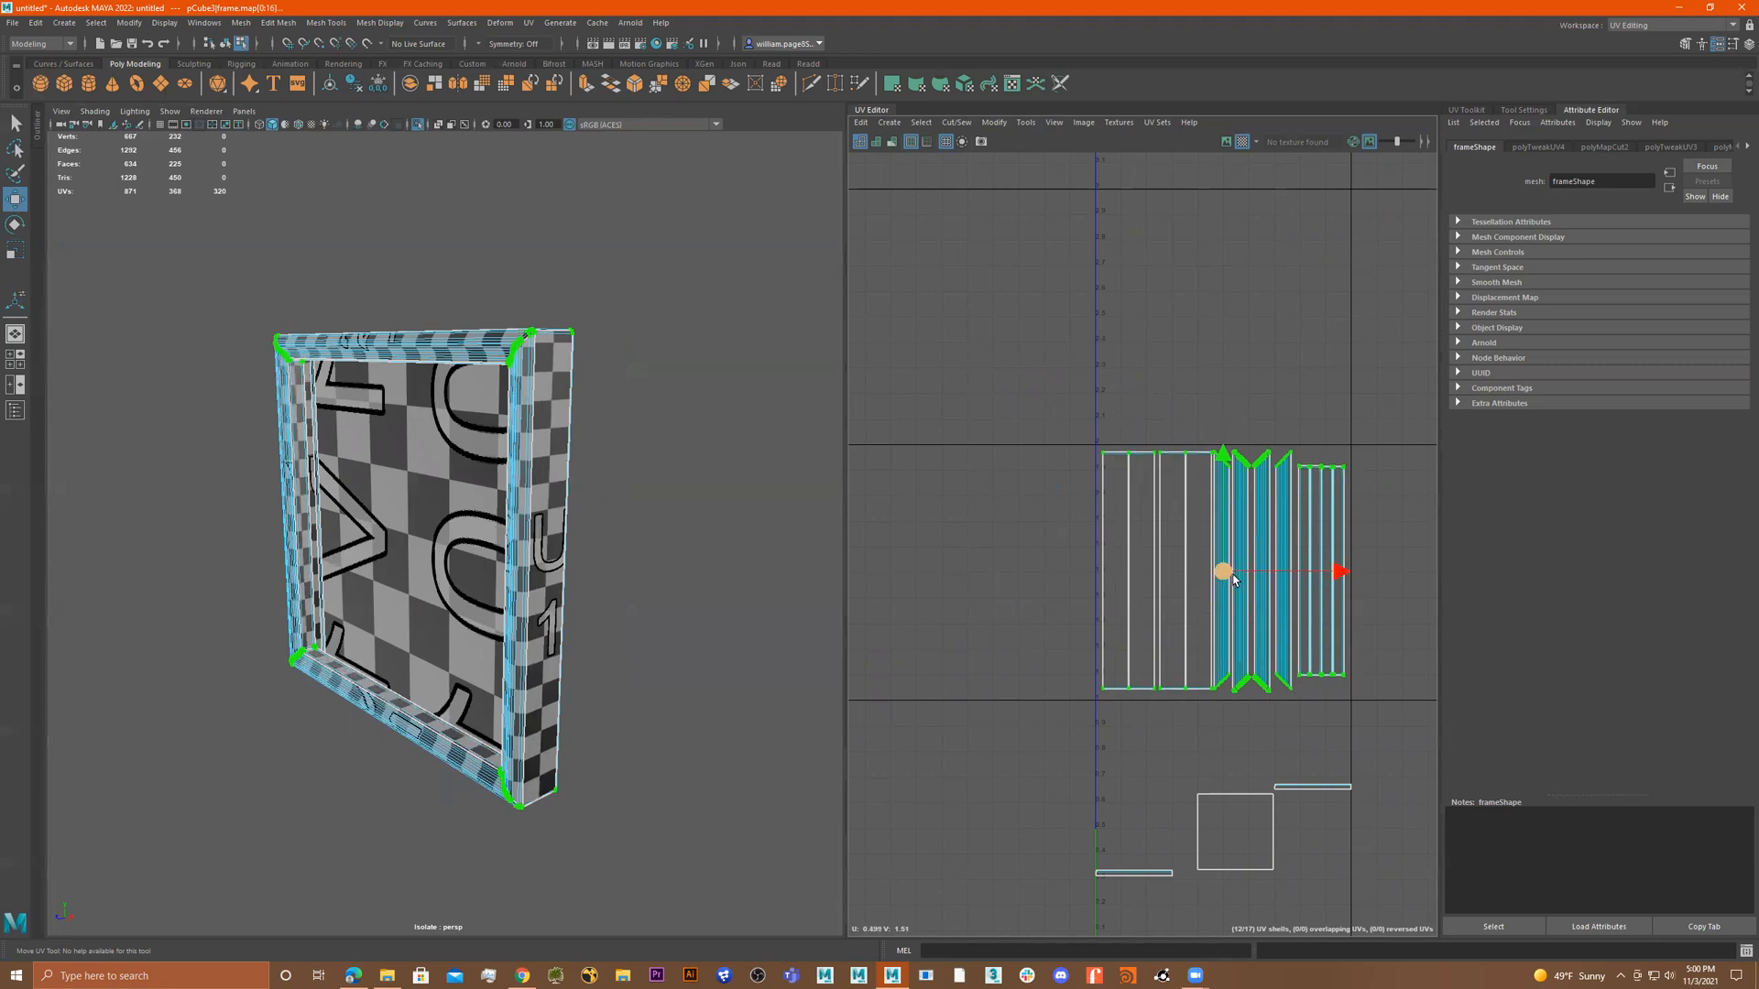
scroll(1277, 584, up, 2)
alt+middle_drag(1103, 543, 1015, 517)
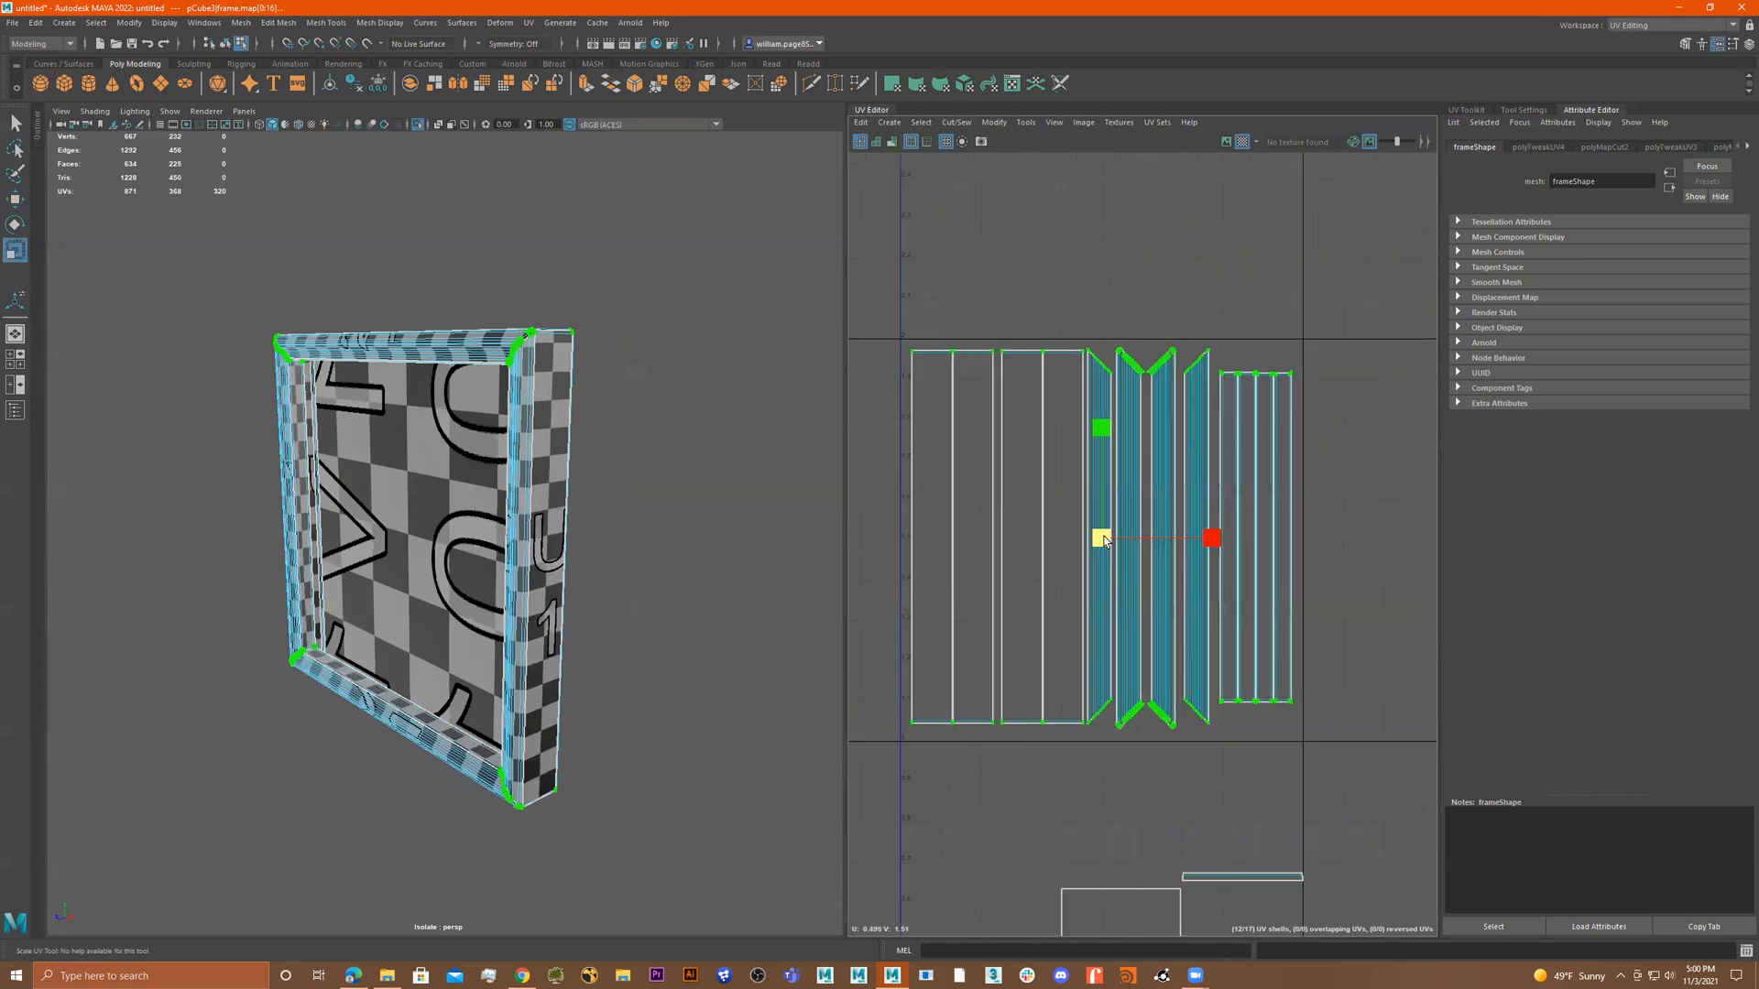
Display the checker image in the UV Editor to check the shells against the tile borders, and hide it again.
click(1229, 141)
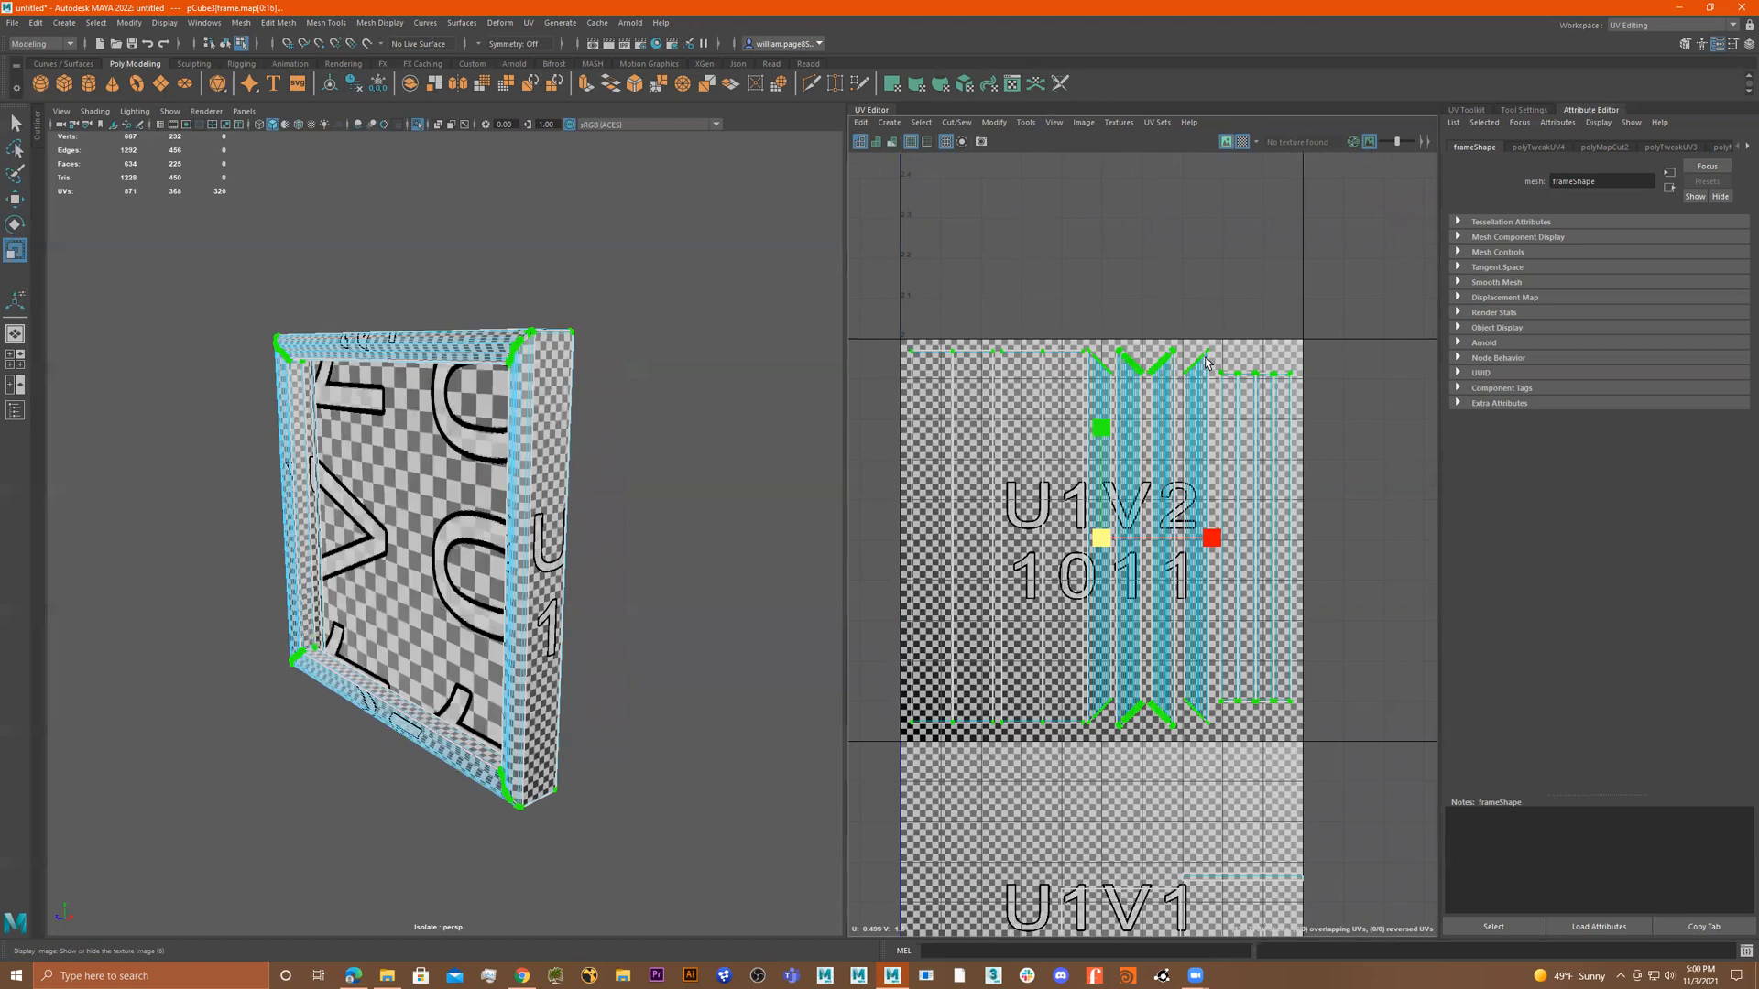
scroll(1267, 640, down, 2)
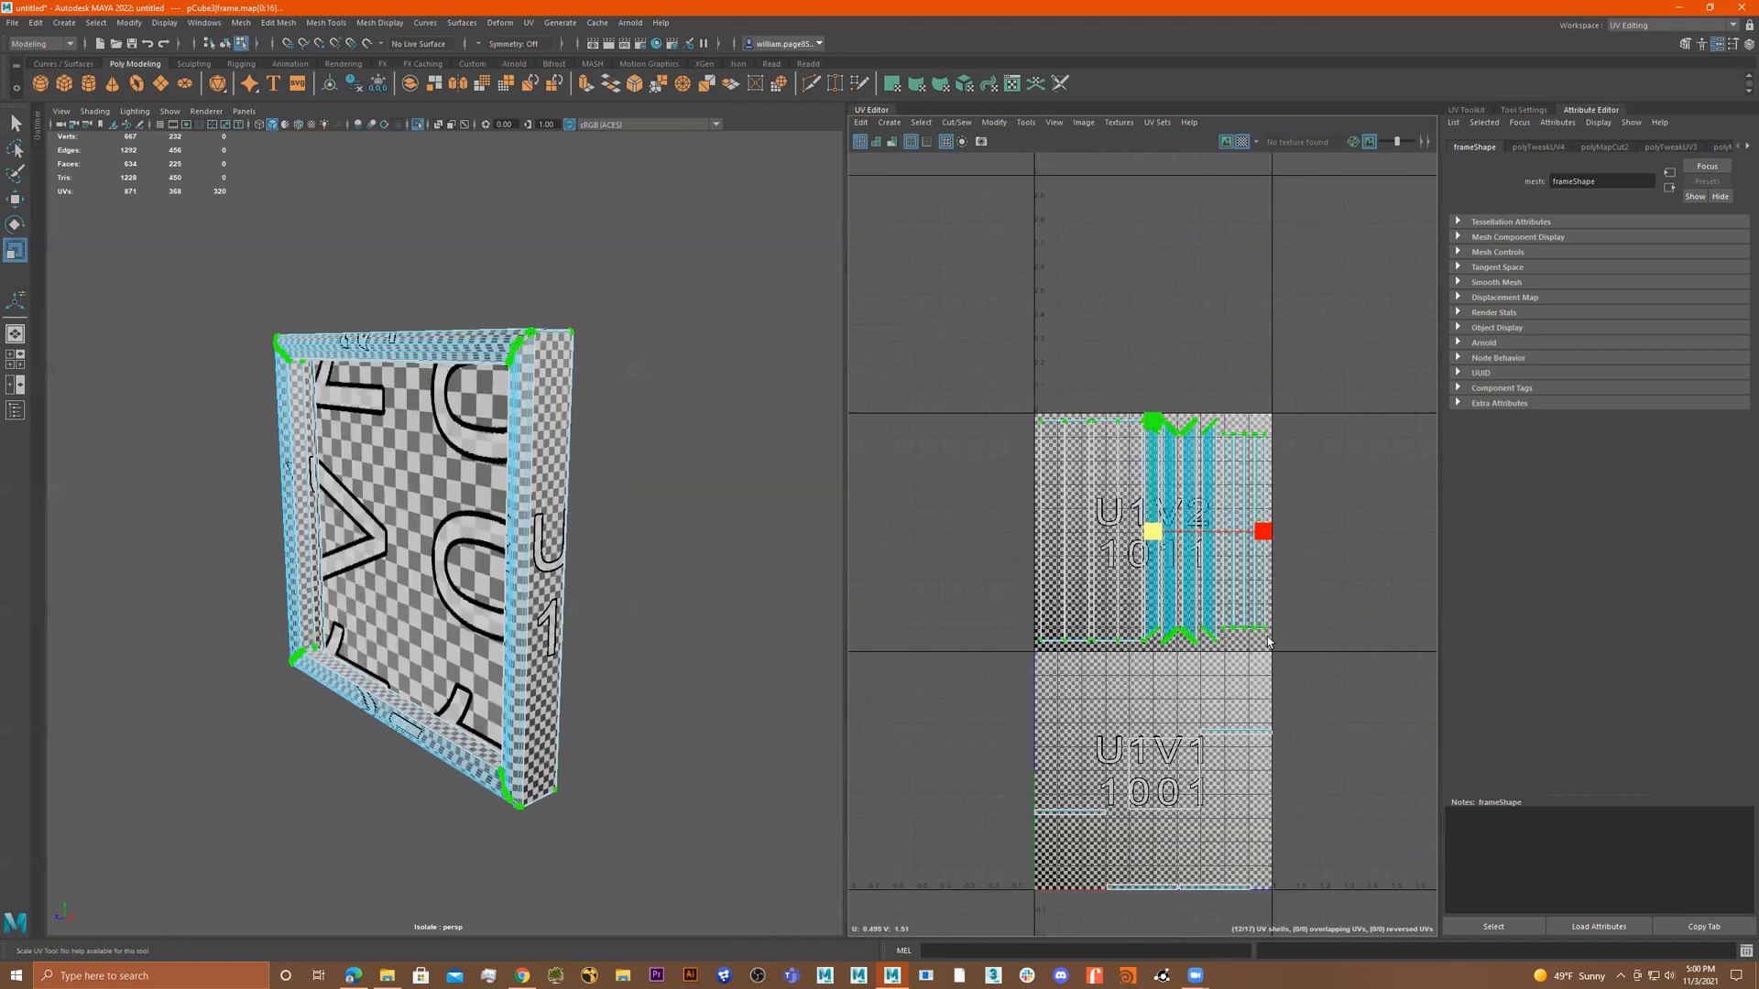
alt+middle_drag(1246, 681, 1245, 668)
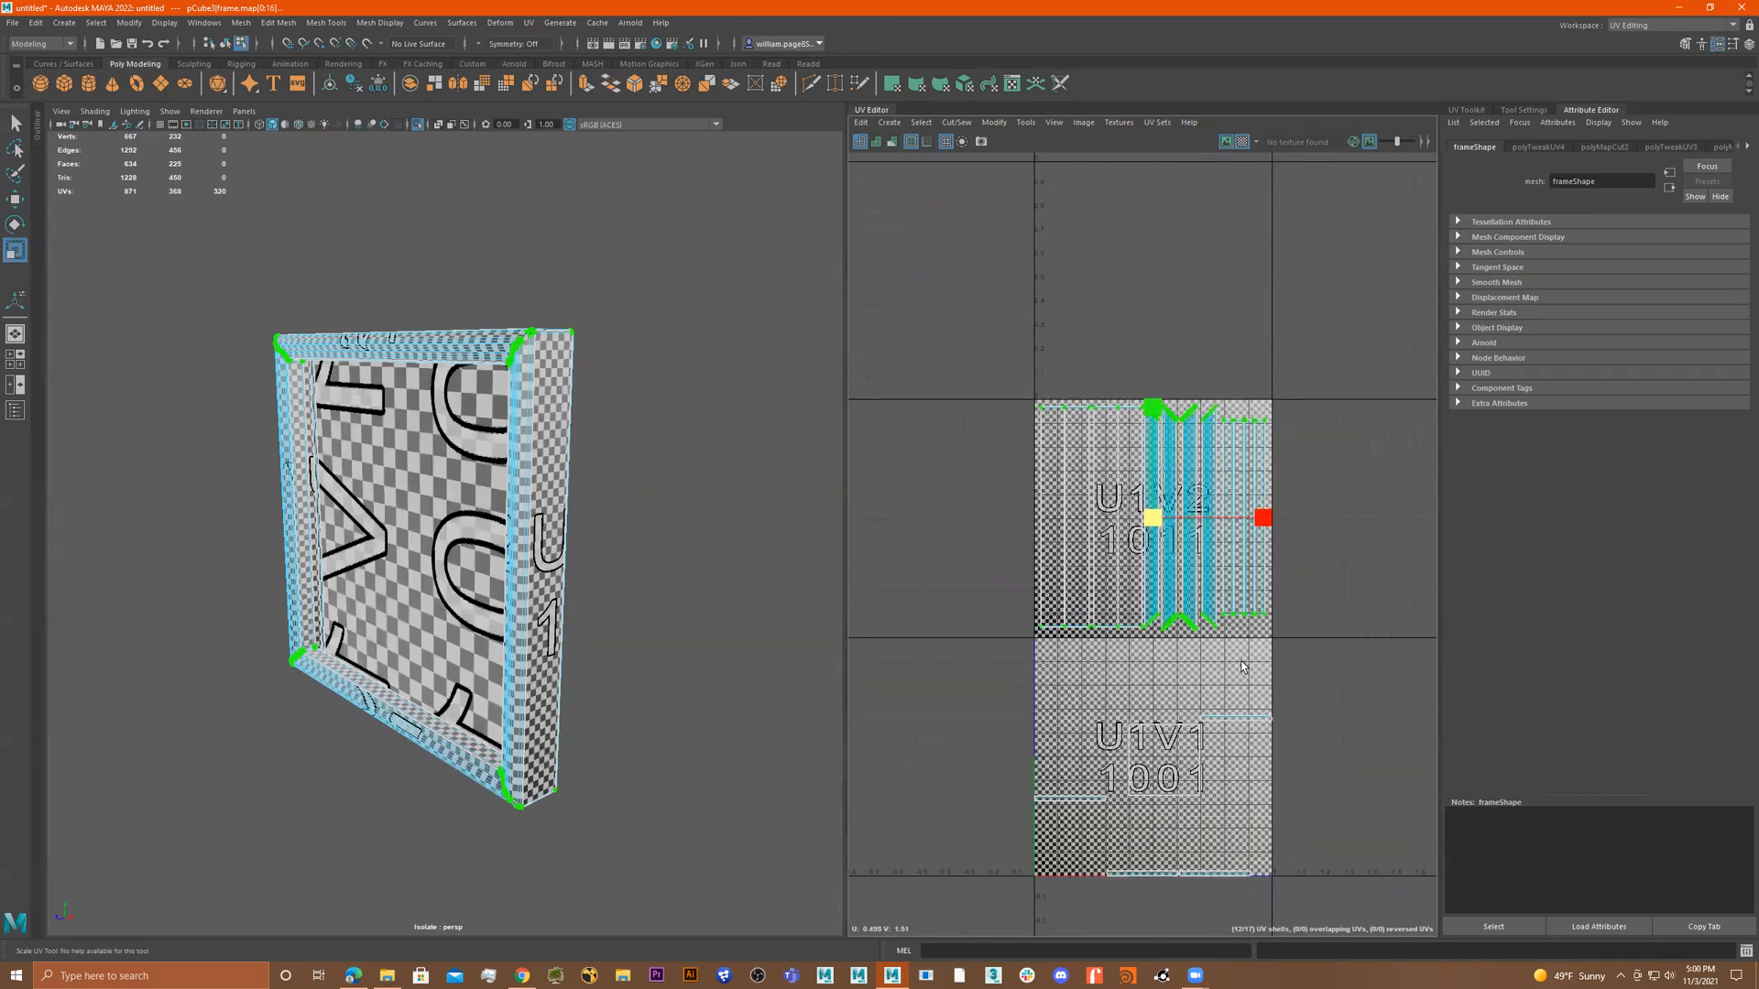
click(1226, 141)
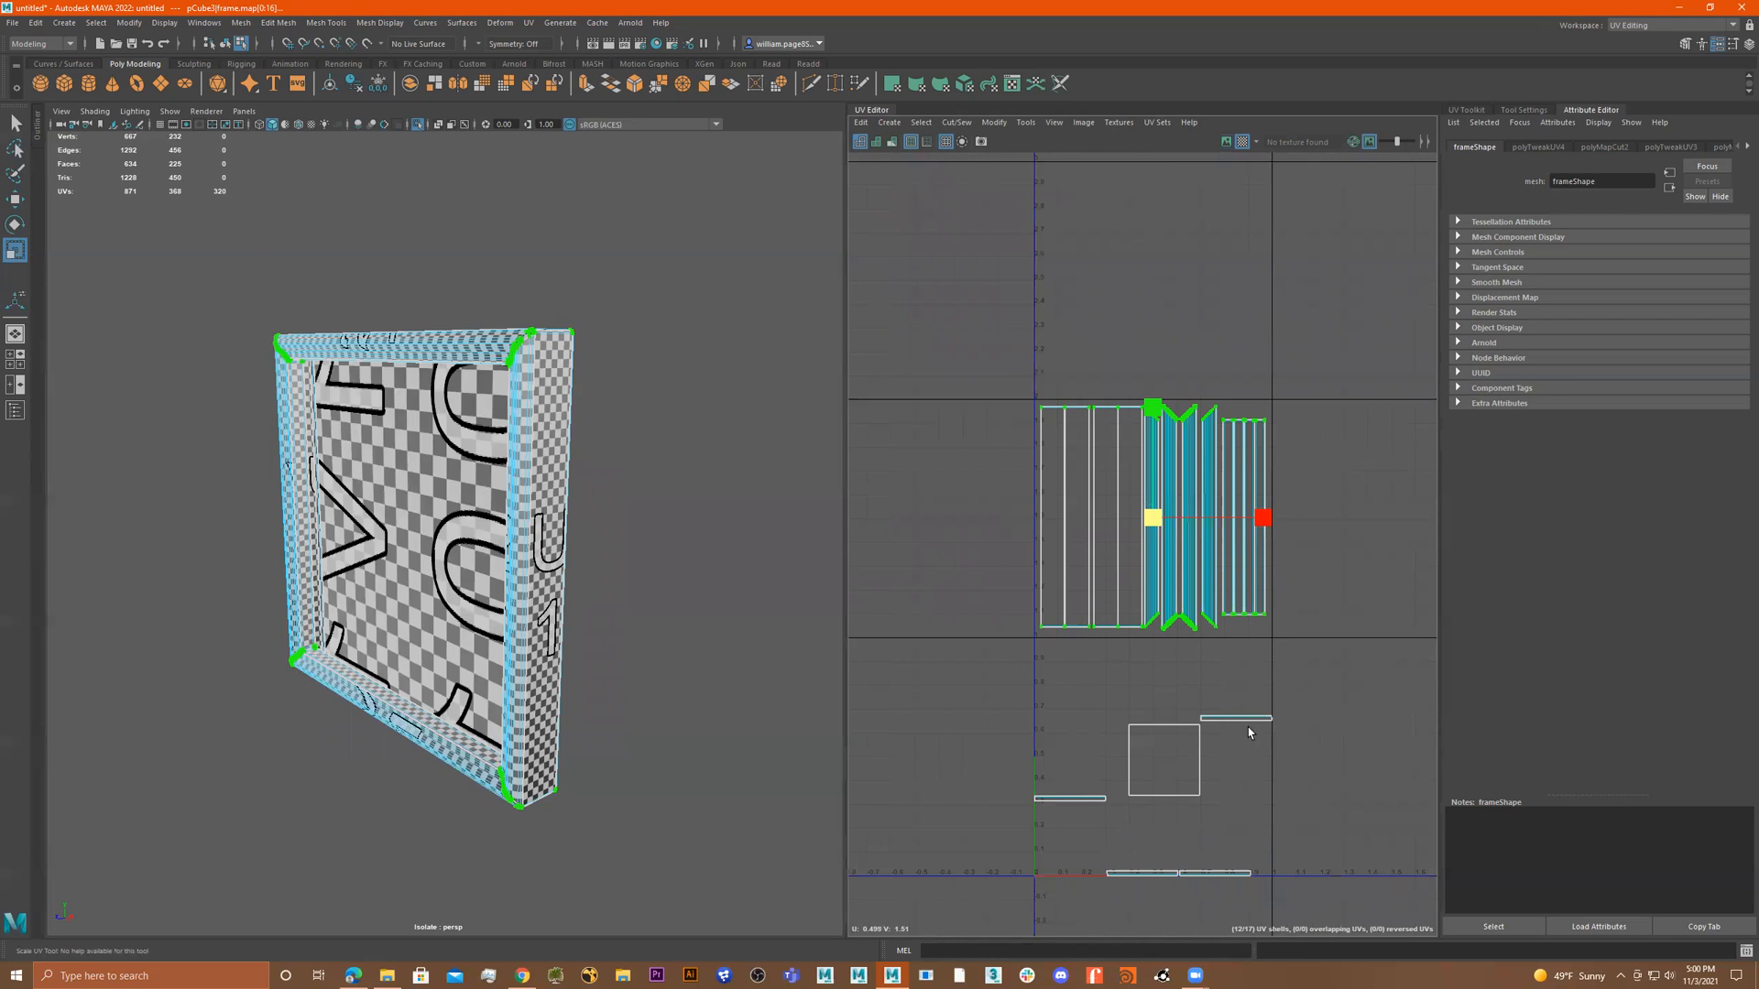
Move one loose thin shell and the square panel shell down beside the two thin strips at the base of the lower tile.
key(a)
drag(929, 915, 1223, 646)
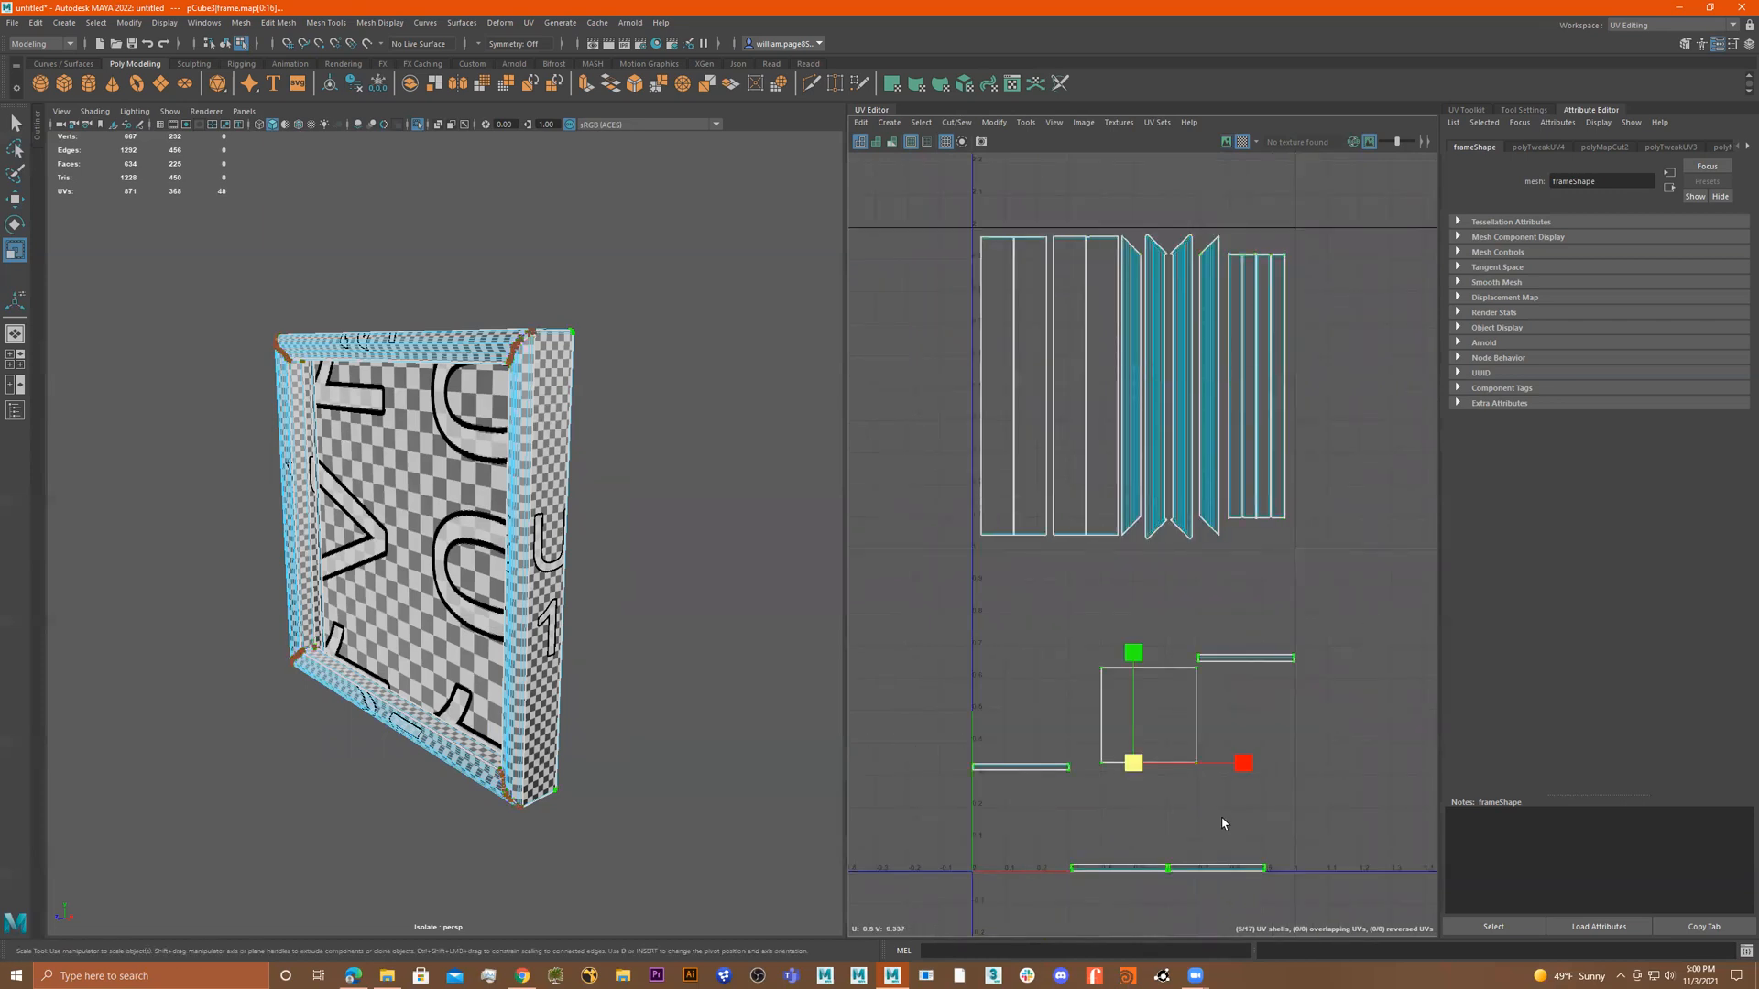
click(1060, 768)
click(1022, 772)
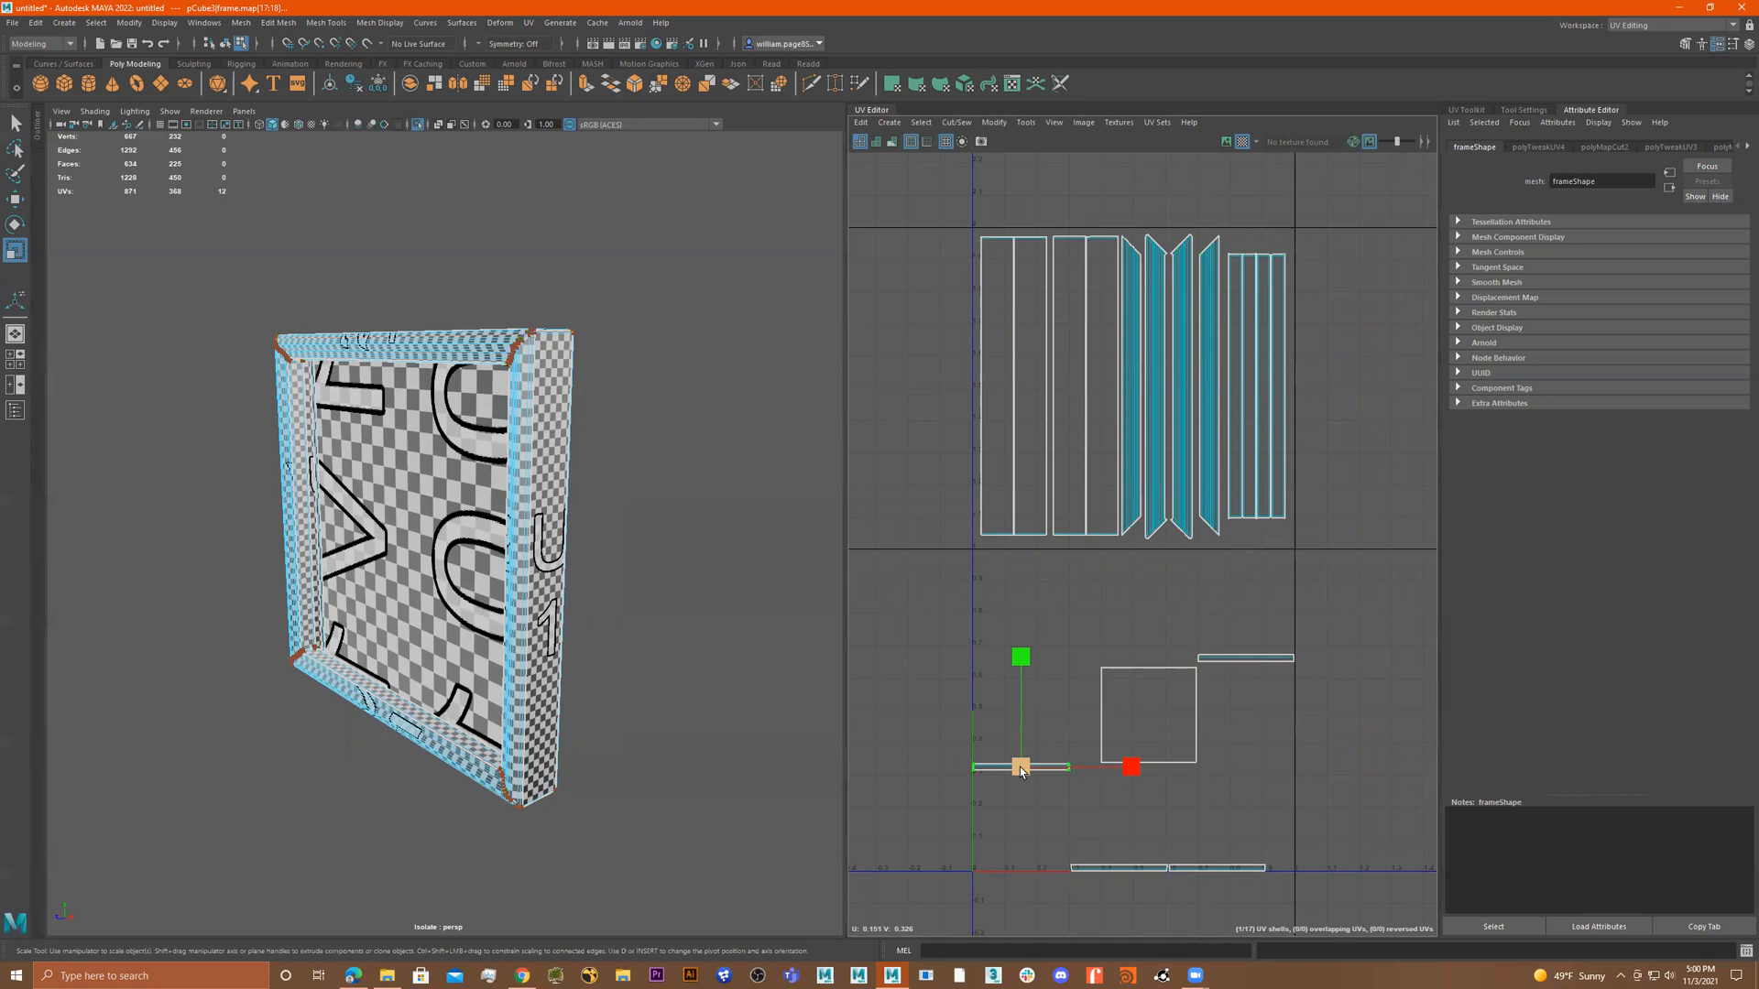
key(w)
drag(1020, 767, 1115, 854)
double_click(1137, 714)
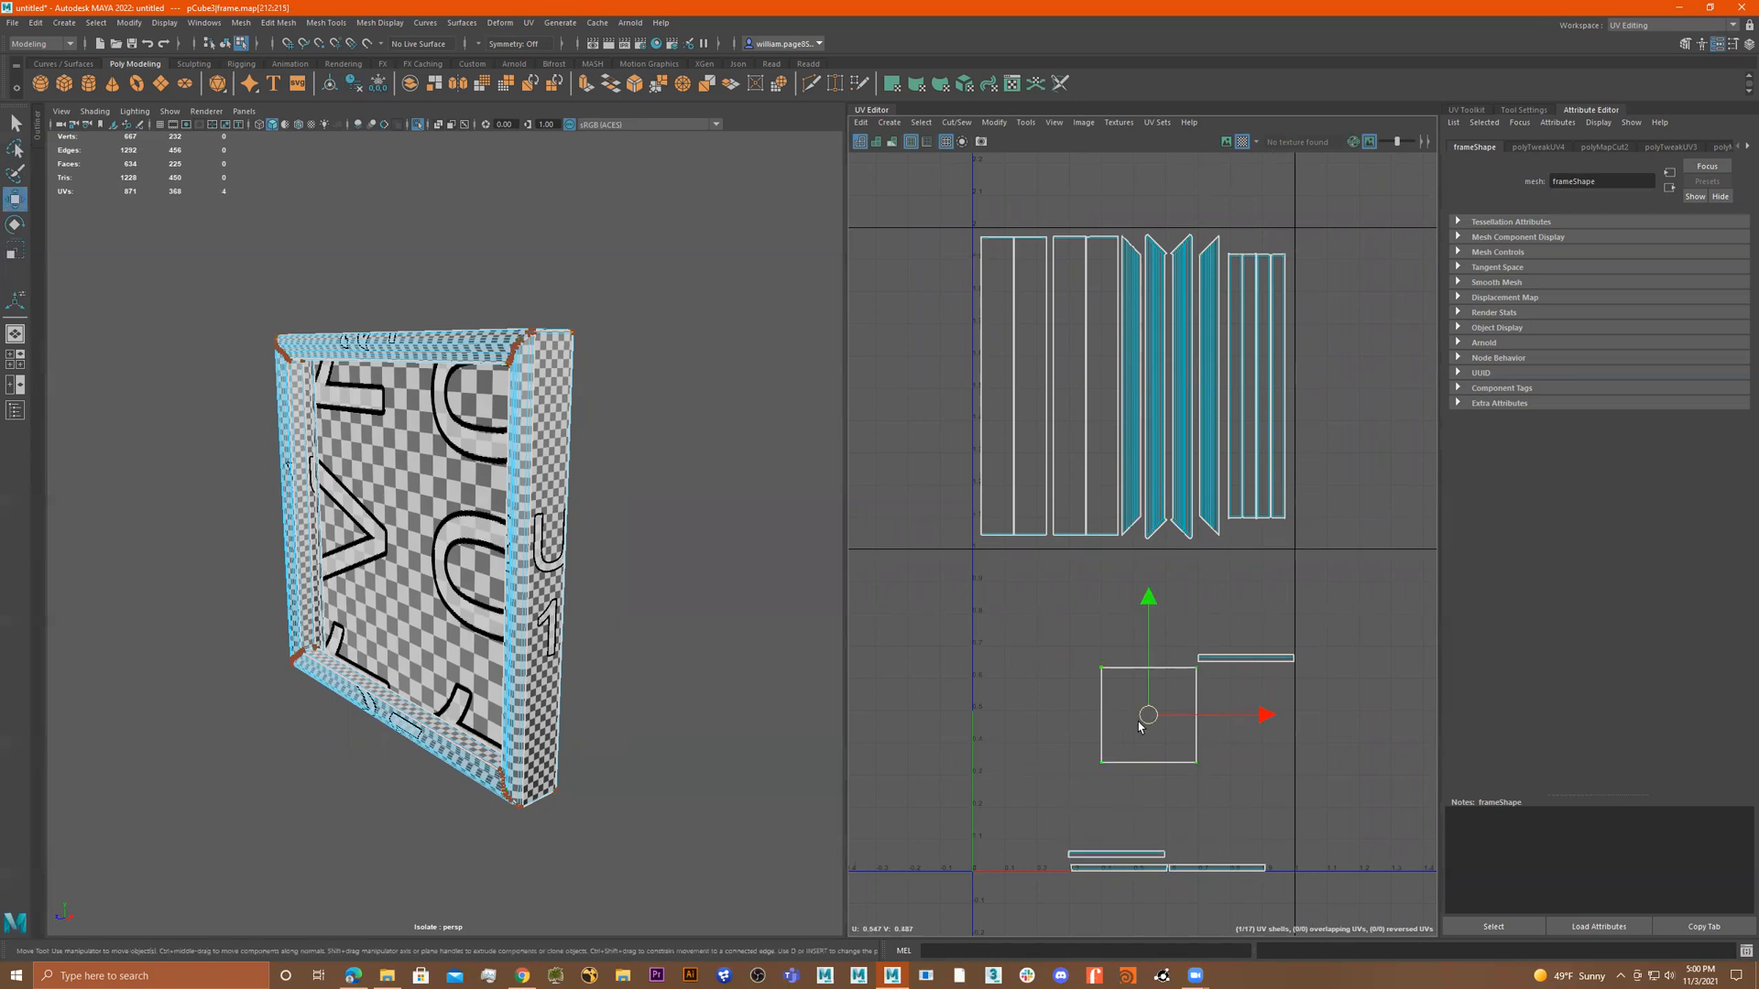
drag(1148, 715, 1216, 809)
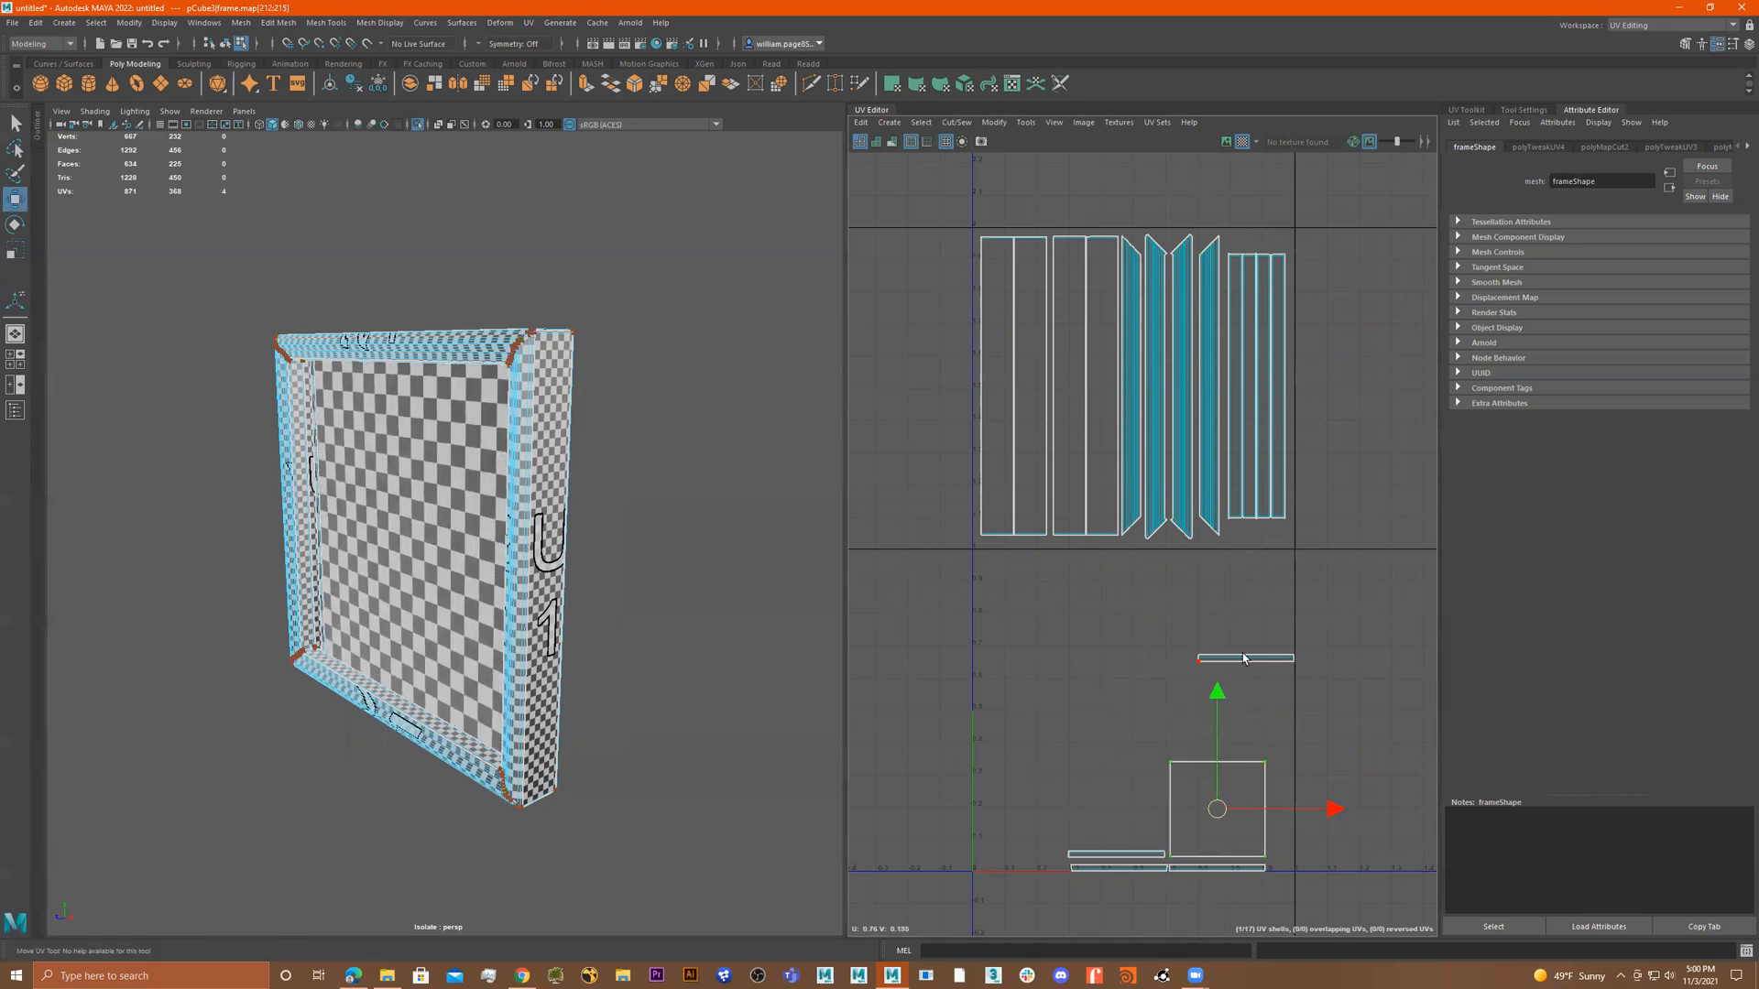
Flatten the square panel shell into a thin strip and stack the remaining loose thin shell just above it.
double_click(1210, 659)
drag(1268, 744, 1216, 719)
drag(1216, 645, 1214, 731)
key(ctrl+z)
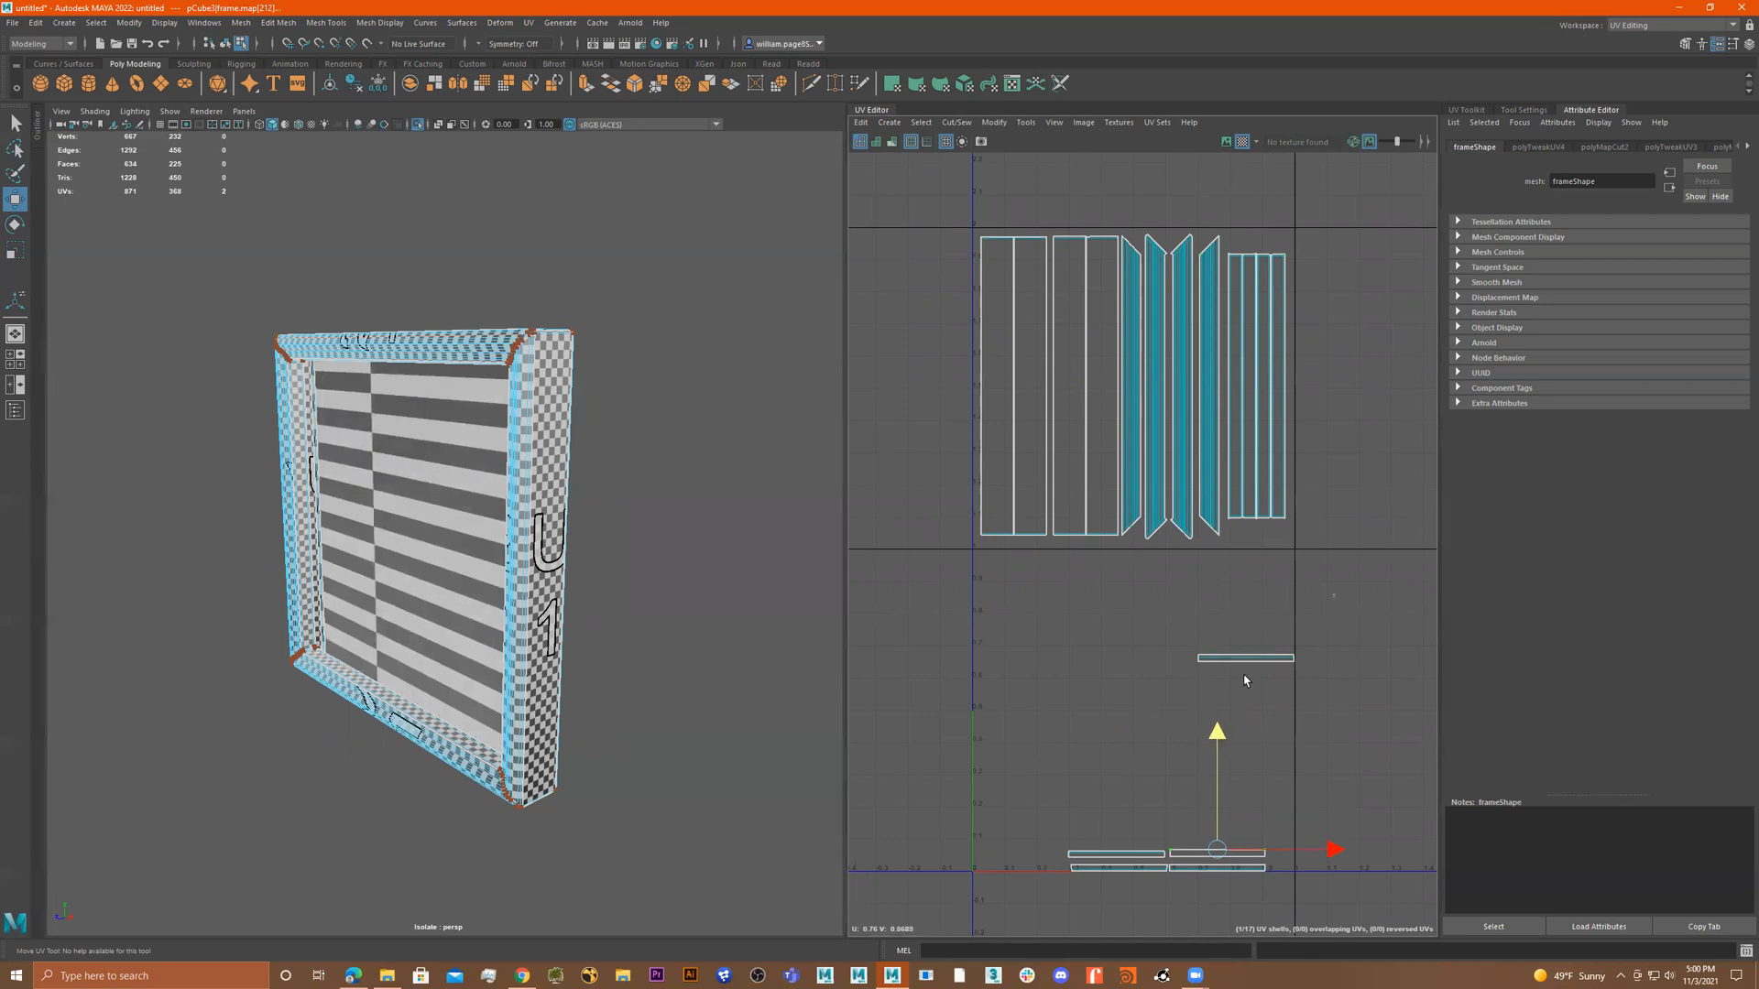
drag(1244, 659, 1219, 840)
Select the five thin shells, shrink them and place them beneath the inner rim shells inside the upper UV tile.
drag(1325, 799, 1008, 921)
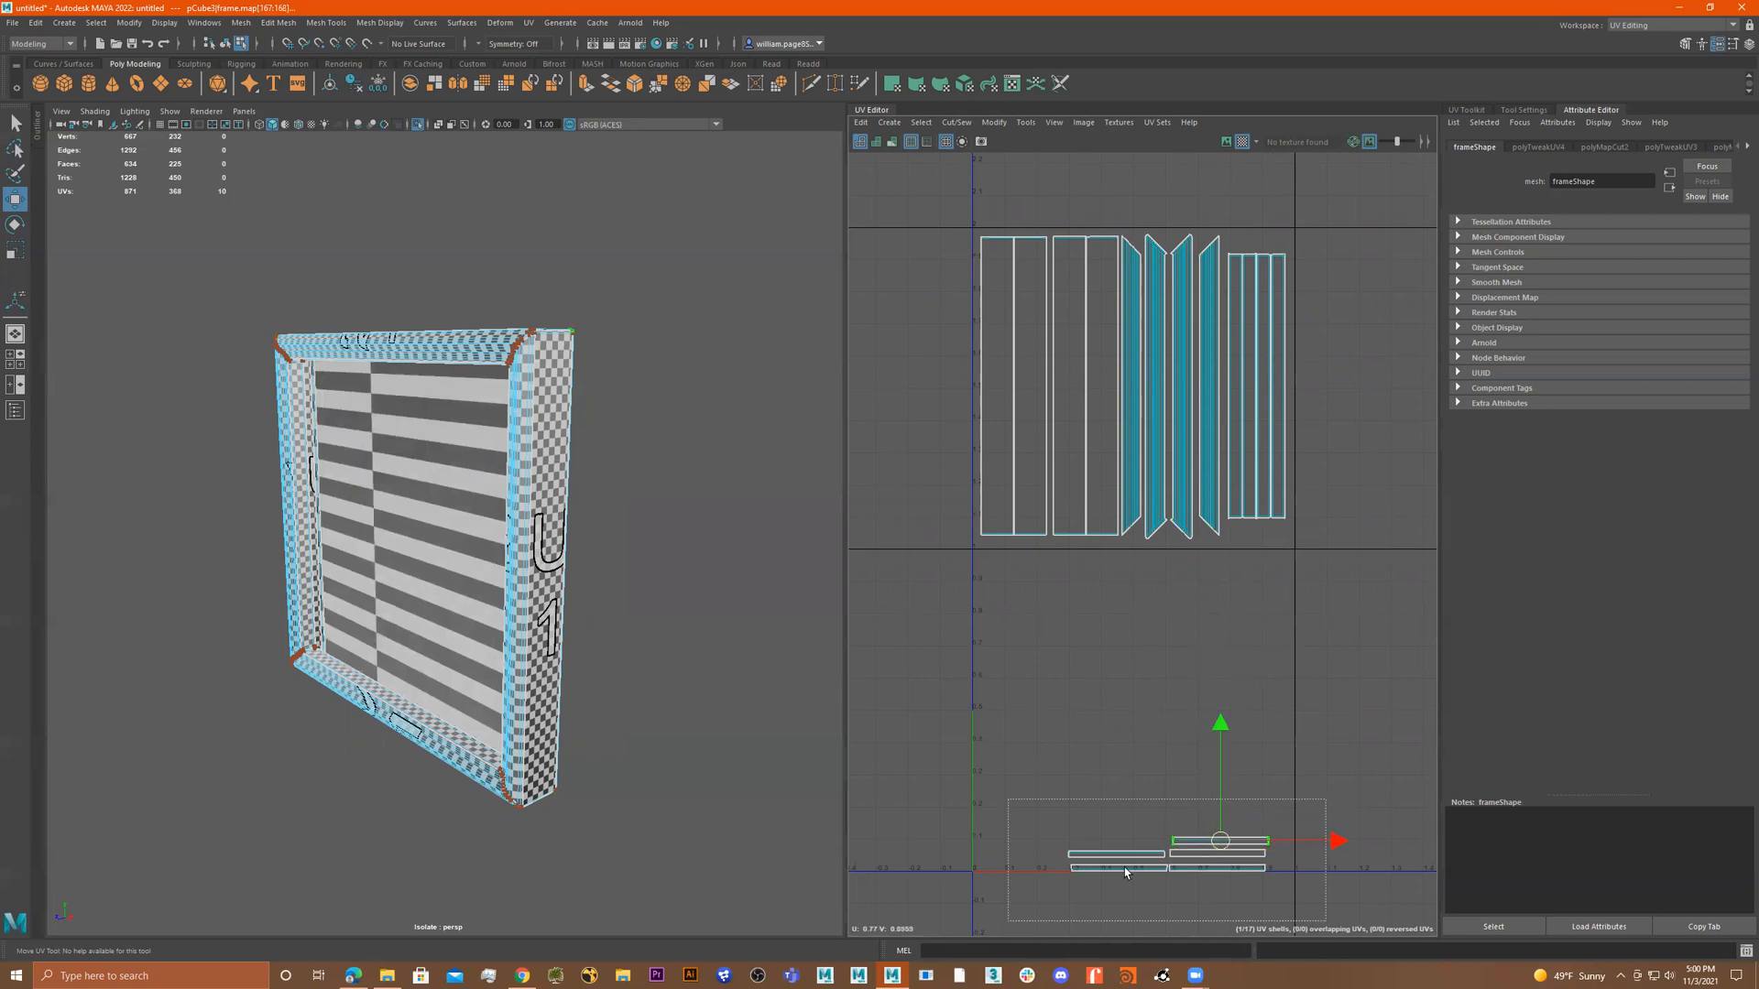
key(r)
drag(1161, 857, 1259, 540)
key(w)
scroll(684, 593, up, 2)
scroll(1263, 540, up, 5)
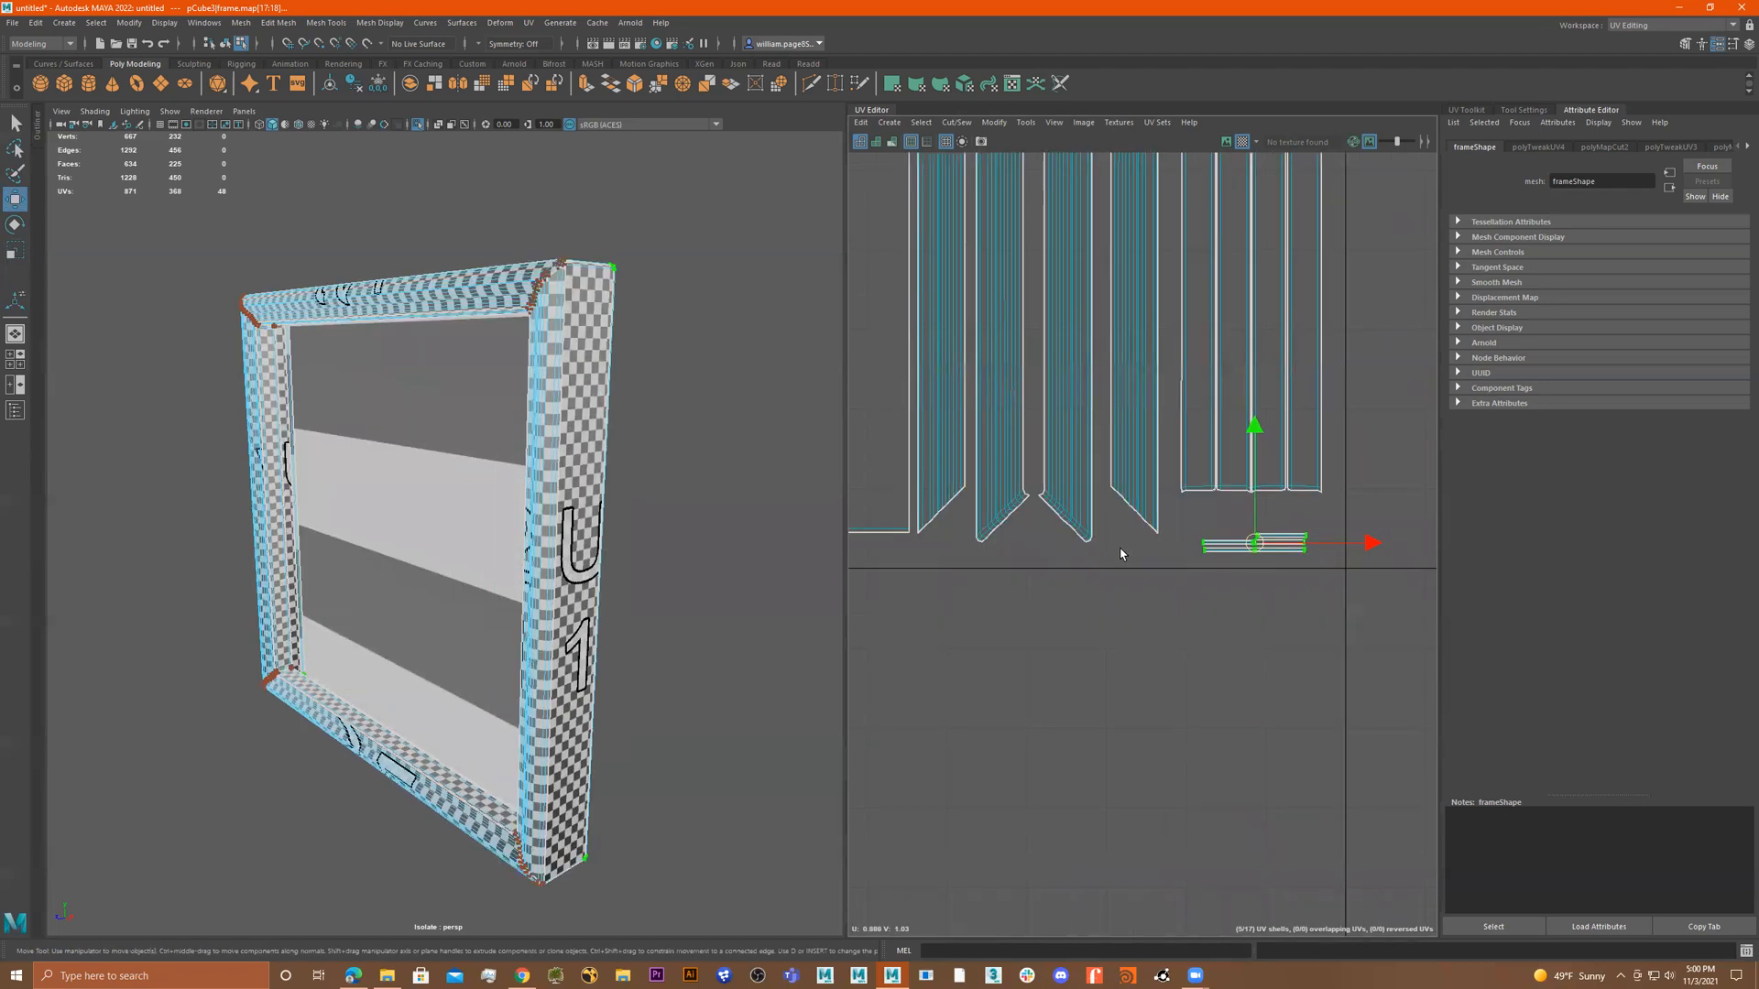
scroll(1122, 556, down, 4)
alt+drag(700, 488, 855, 492)
alt+drag(847, 492, 750, 486)
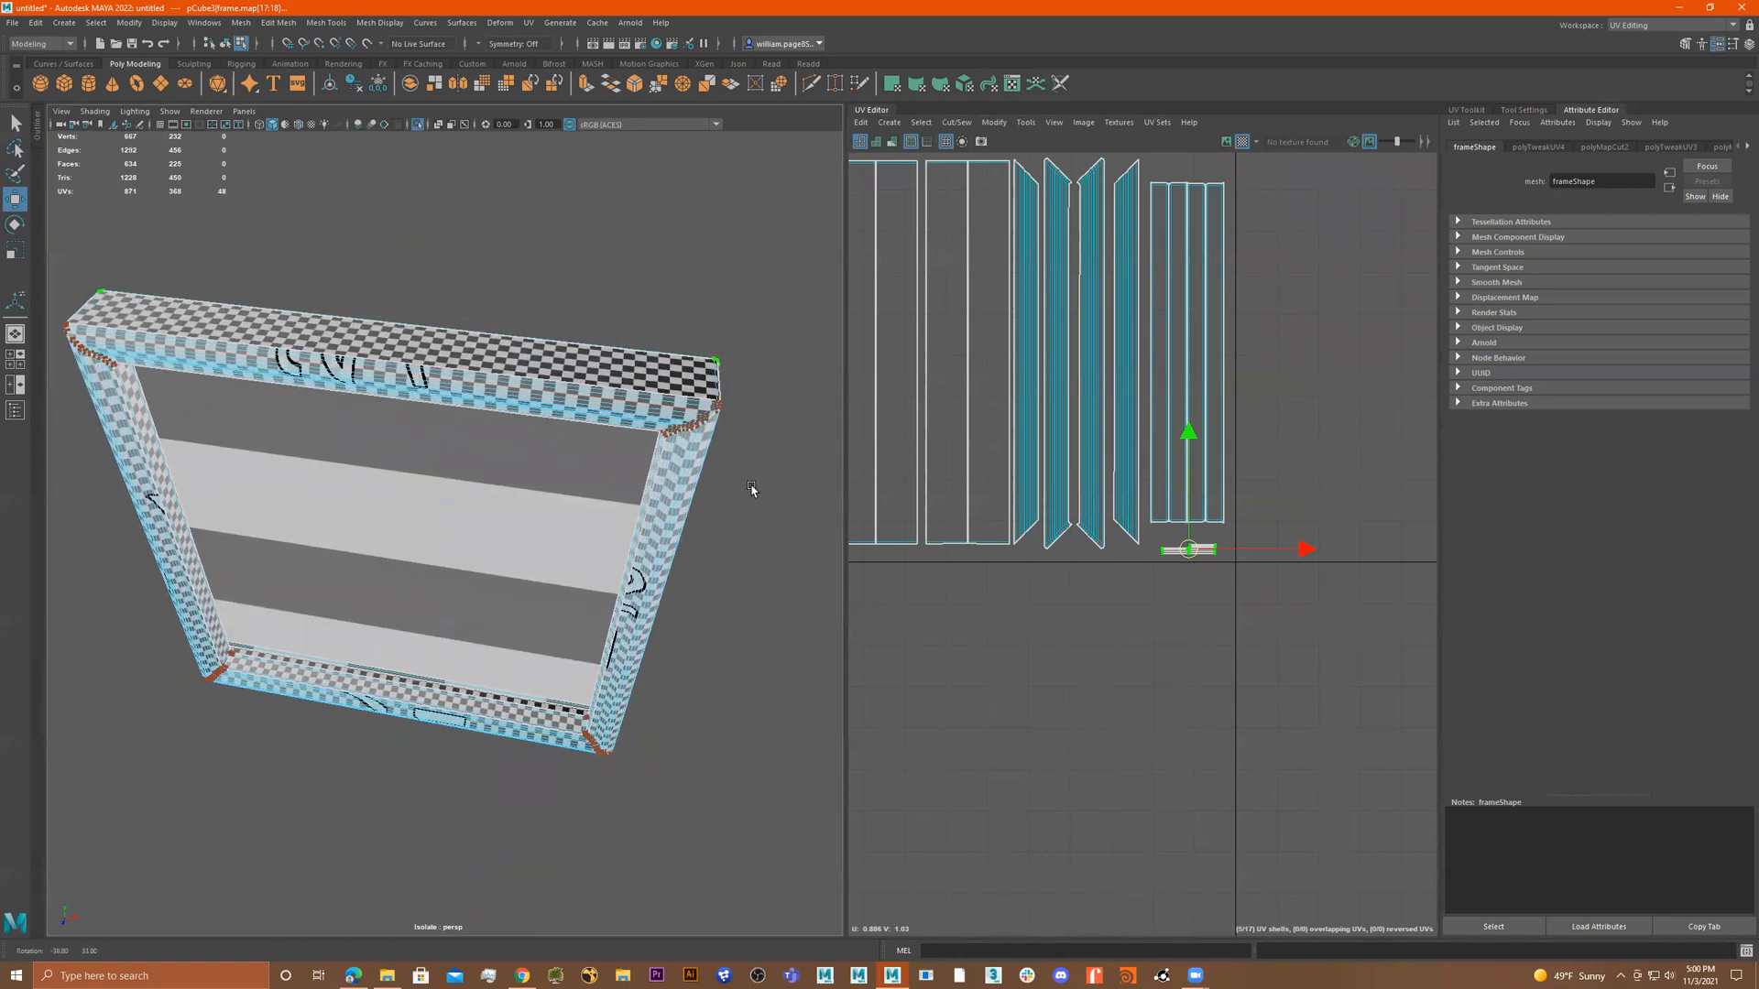
scroll(1129, 607, down, 3)
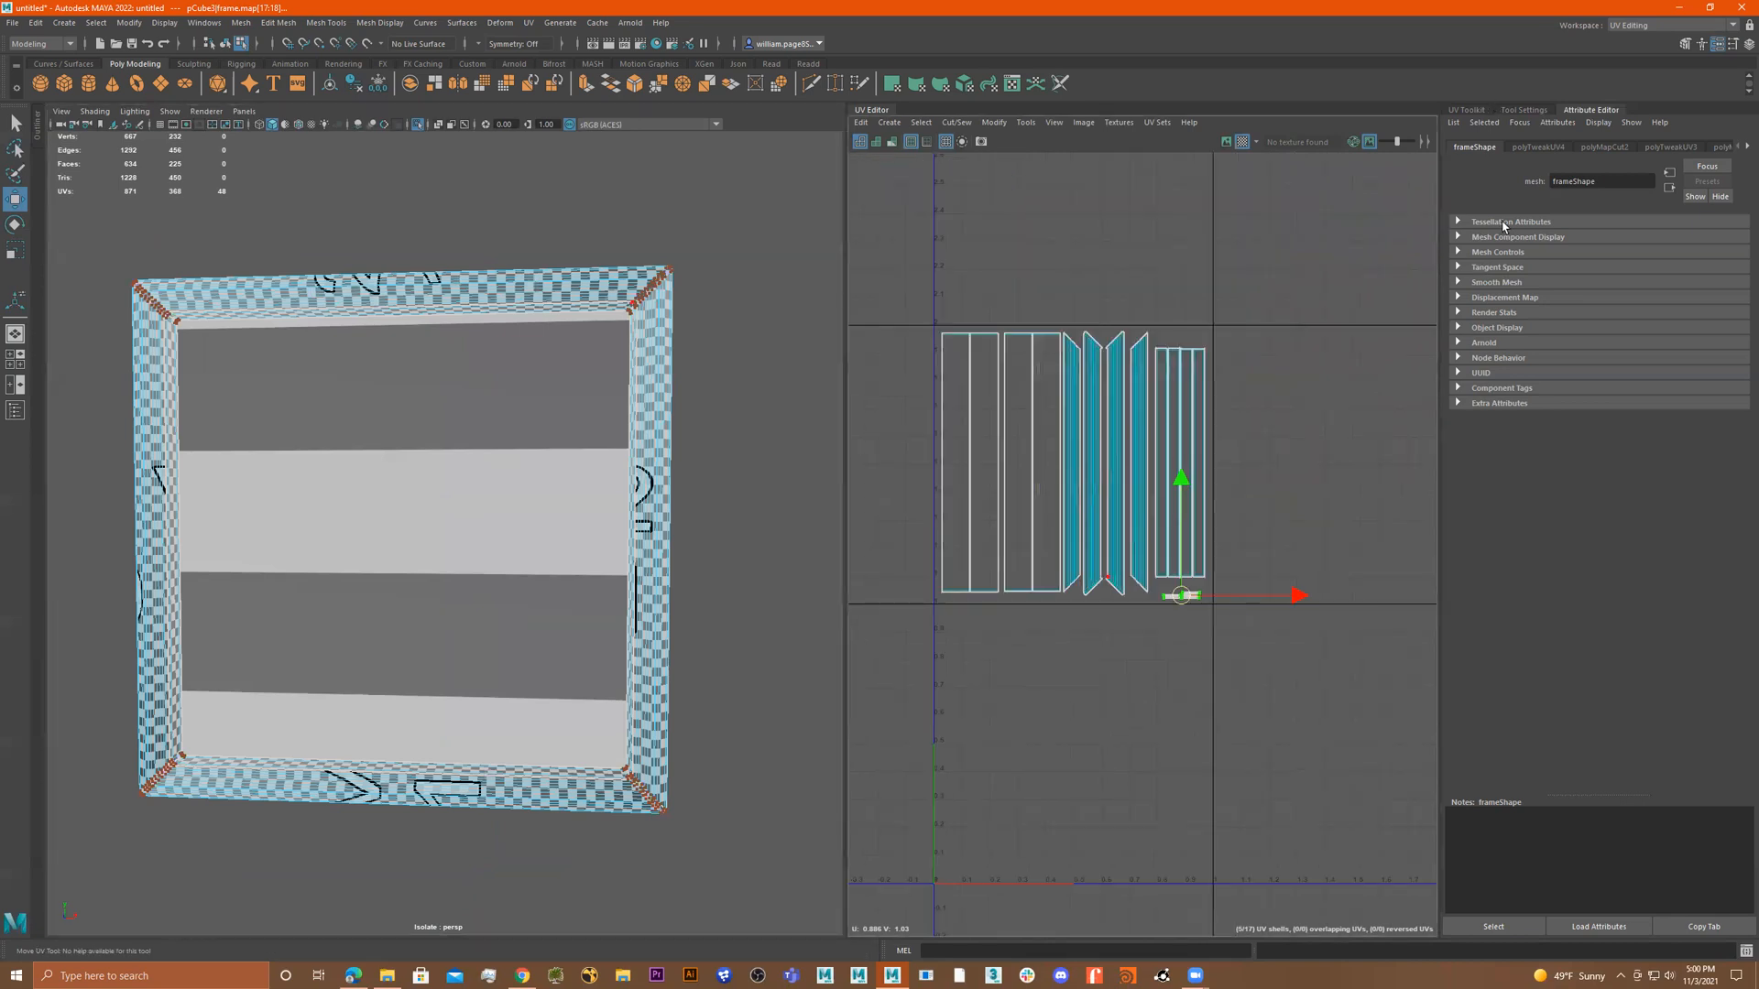
Switch to the web browser and bring up the Fine Wood page on textures.com.
click(361, 974)
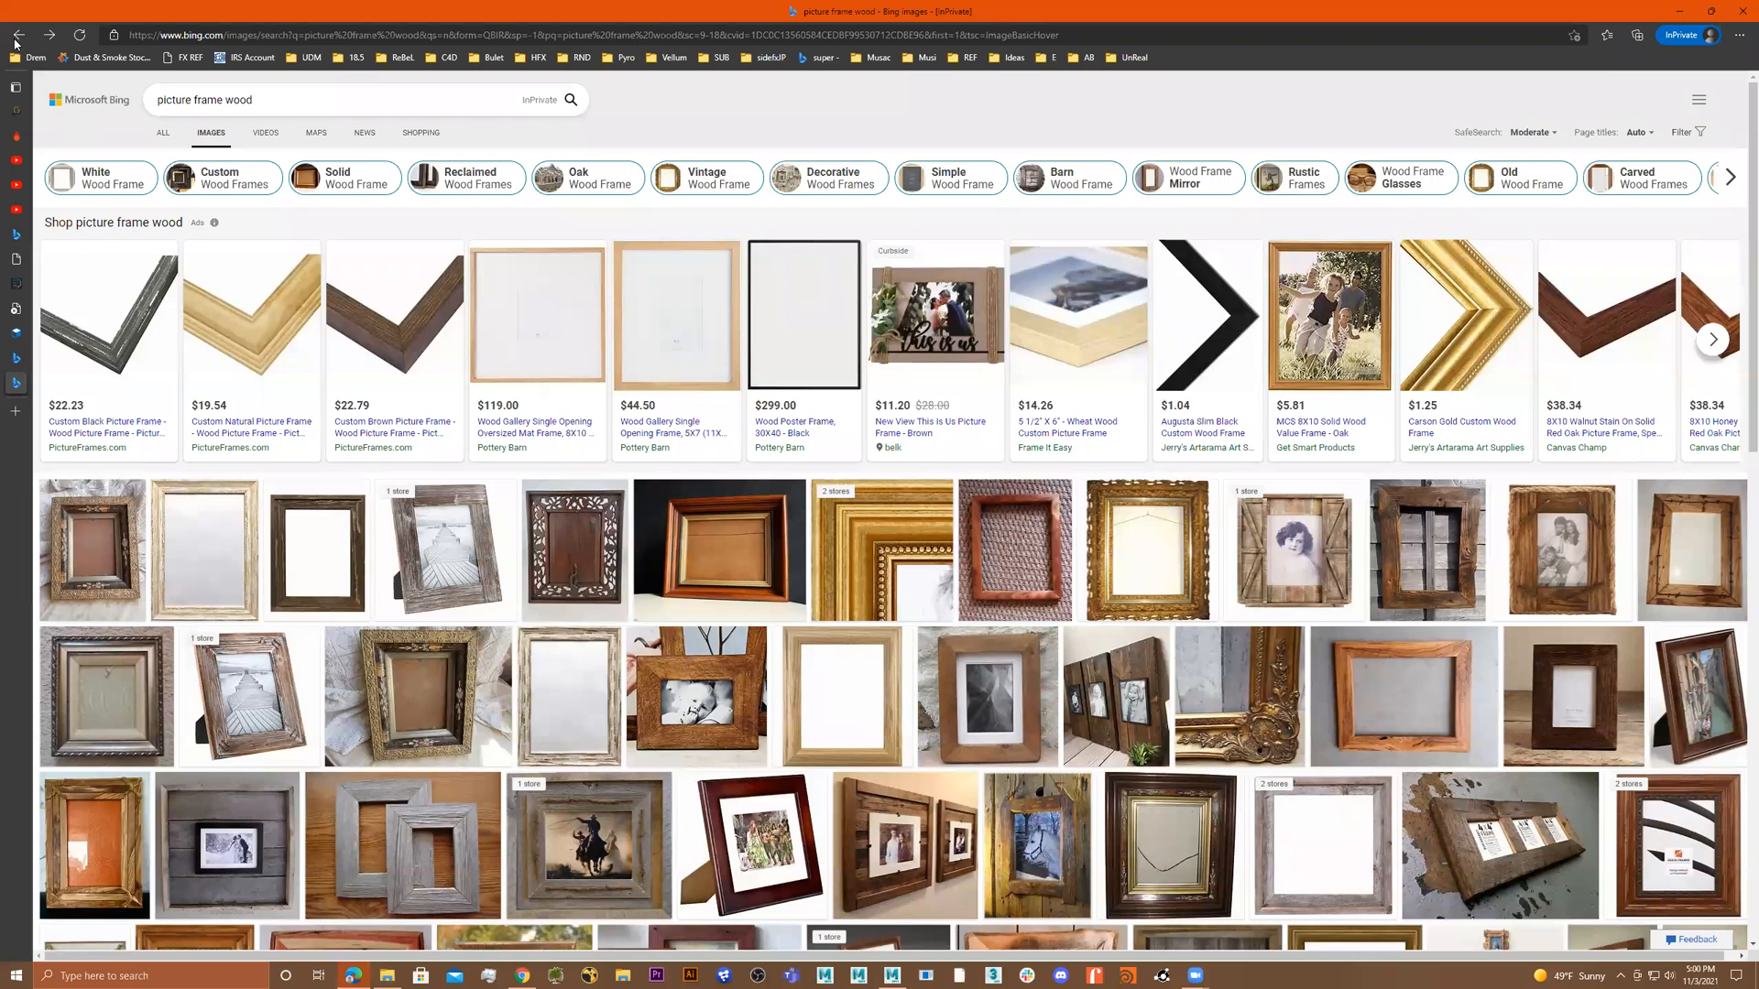
click(16, 38)
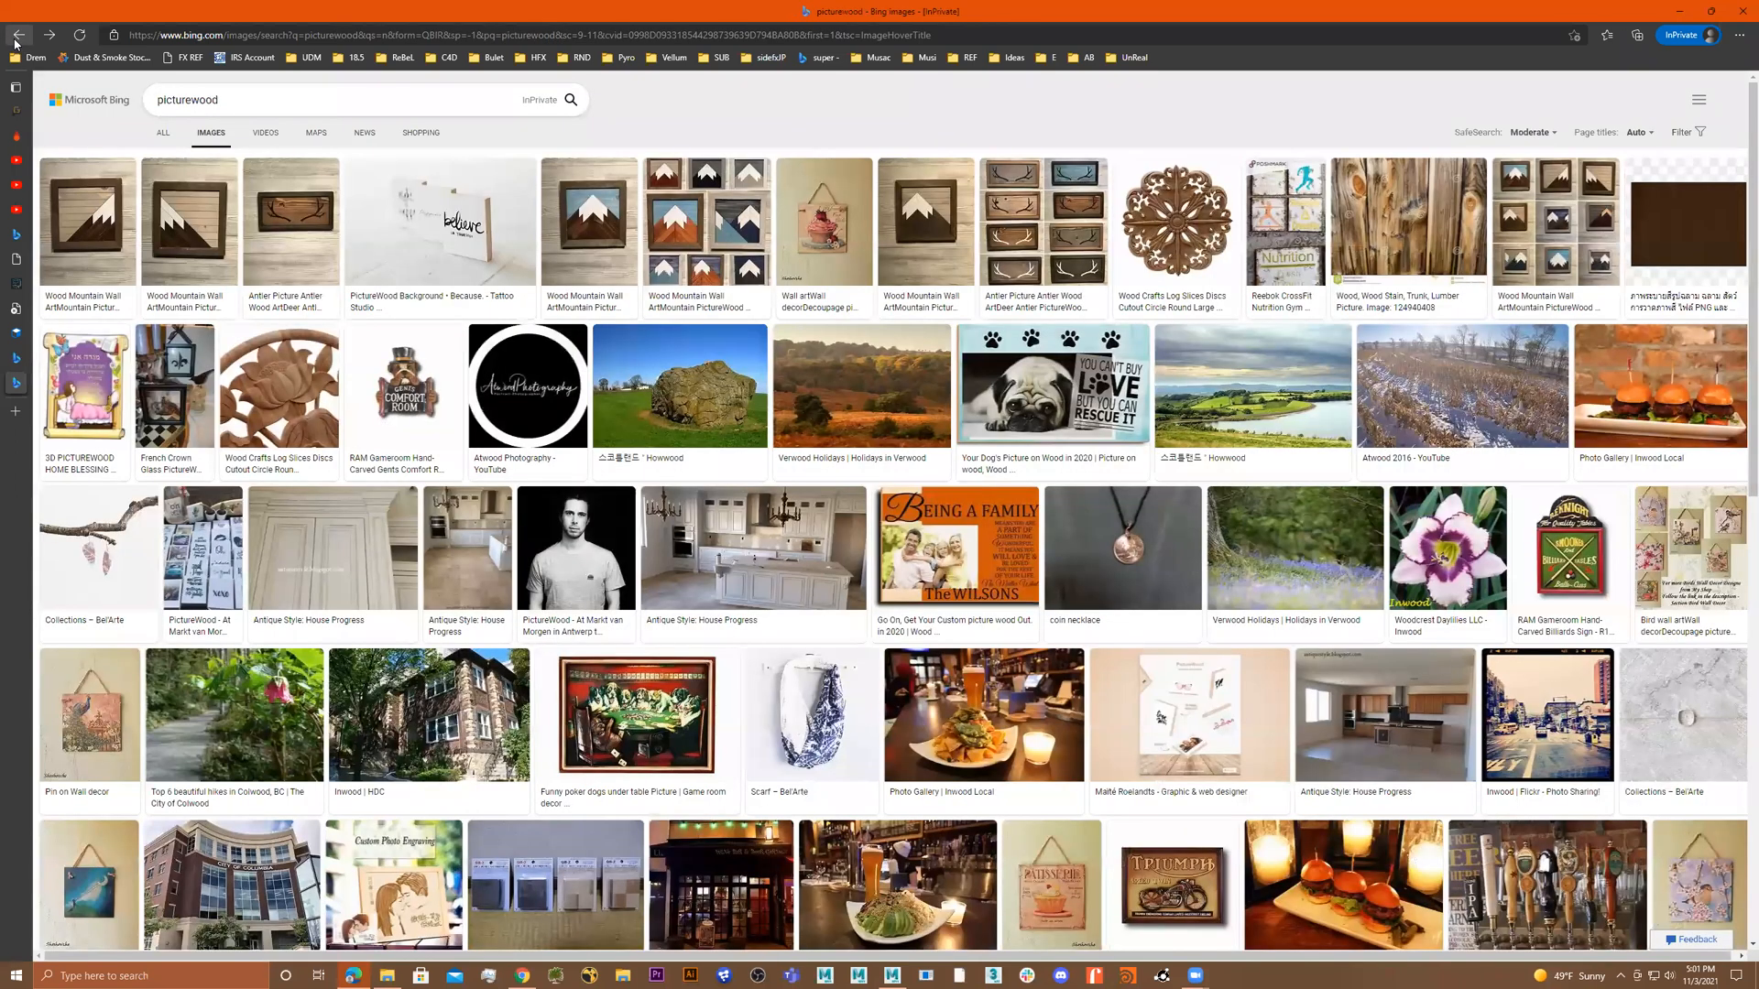
click(17, 38)
mouse_move(19, 338)
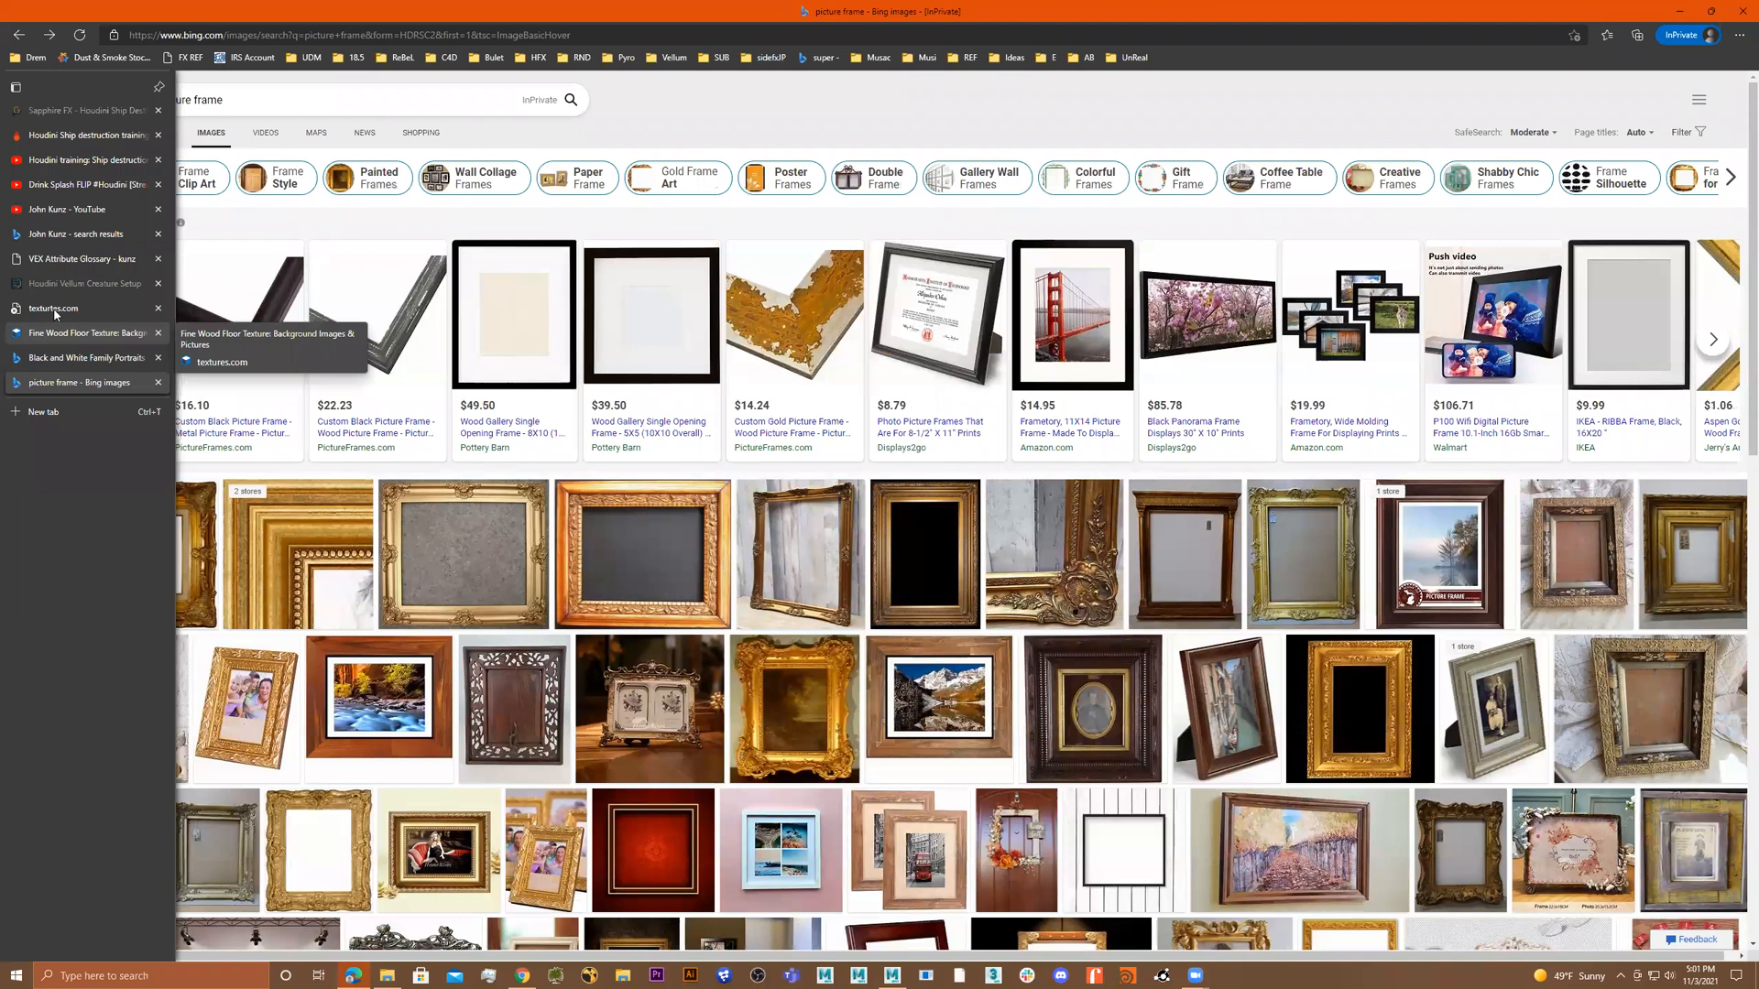
click(57, 333)
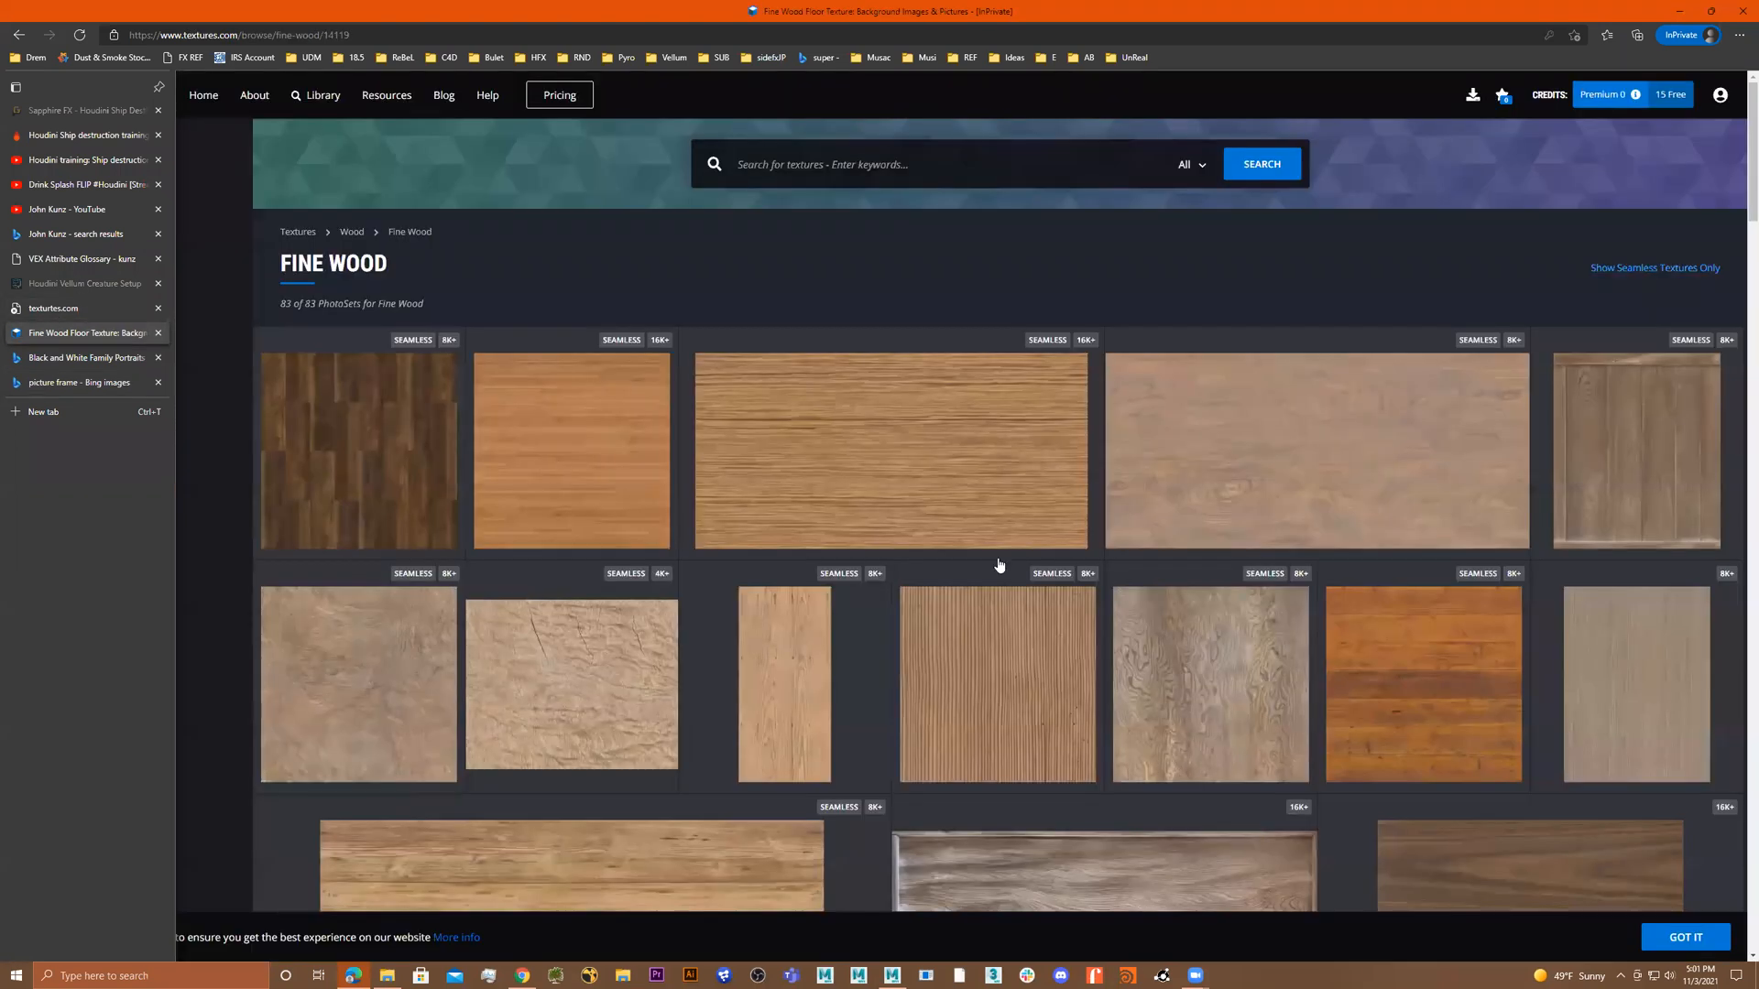
Examine the Fine Wood textures down to the end of the gallery for a wood suited to the frame.
scroll(924, 670, down, 5)
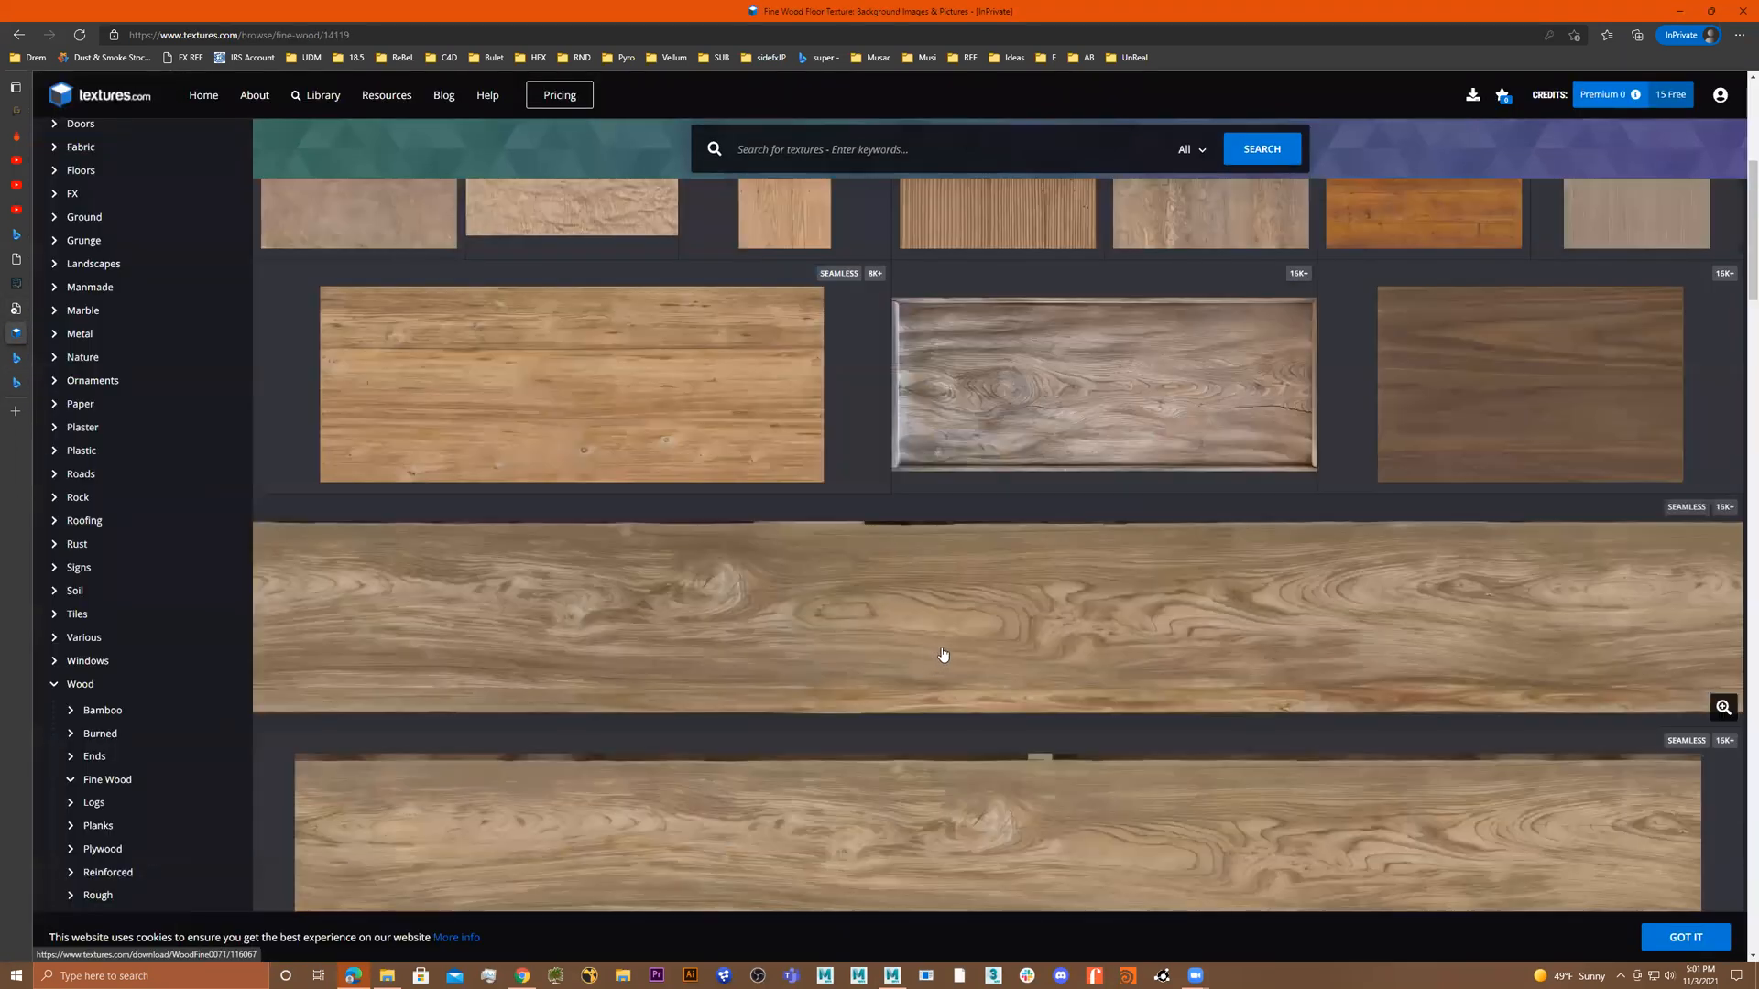
scroll(934, 667, down, 3)
scroll(948, 652, down, 6)
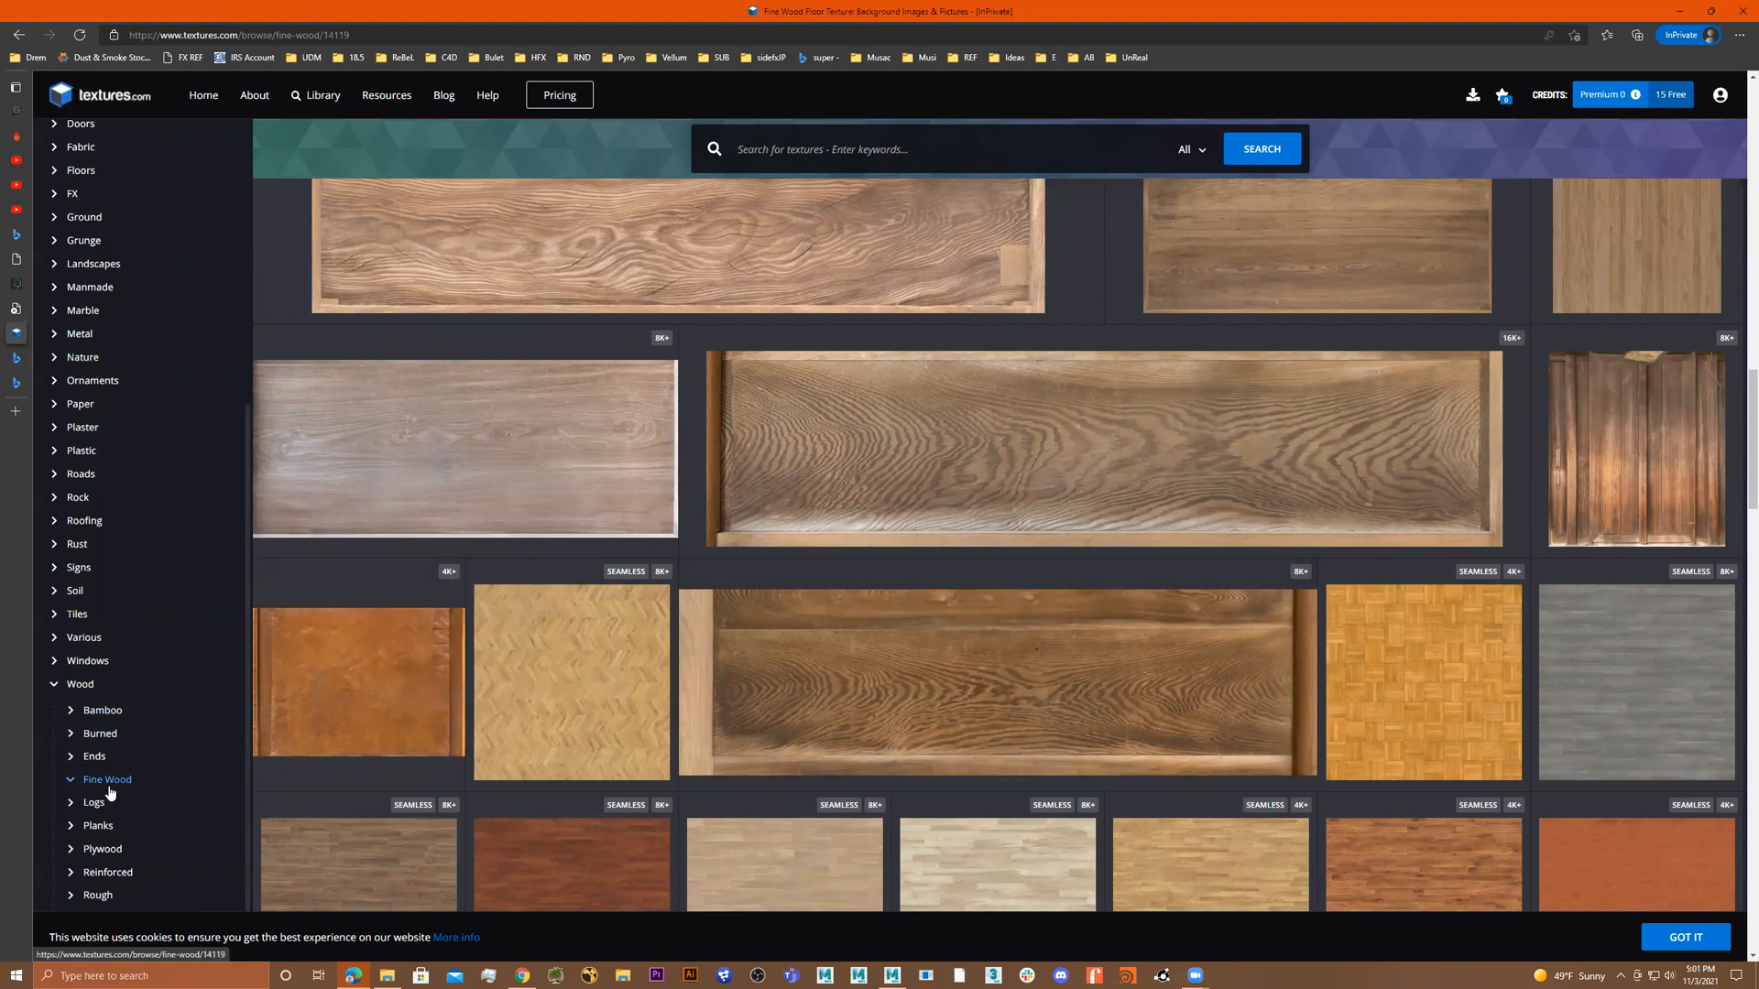
scroll(1044, 797, down, 6)
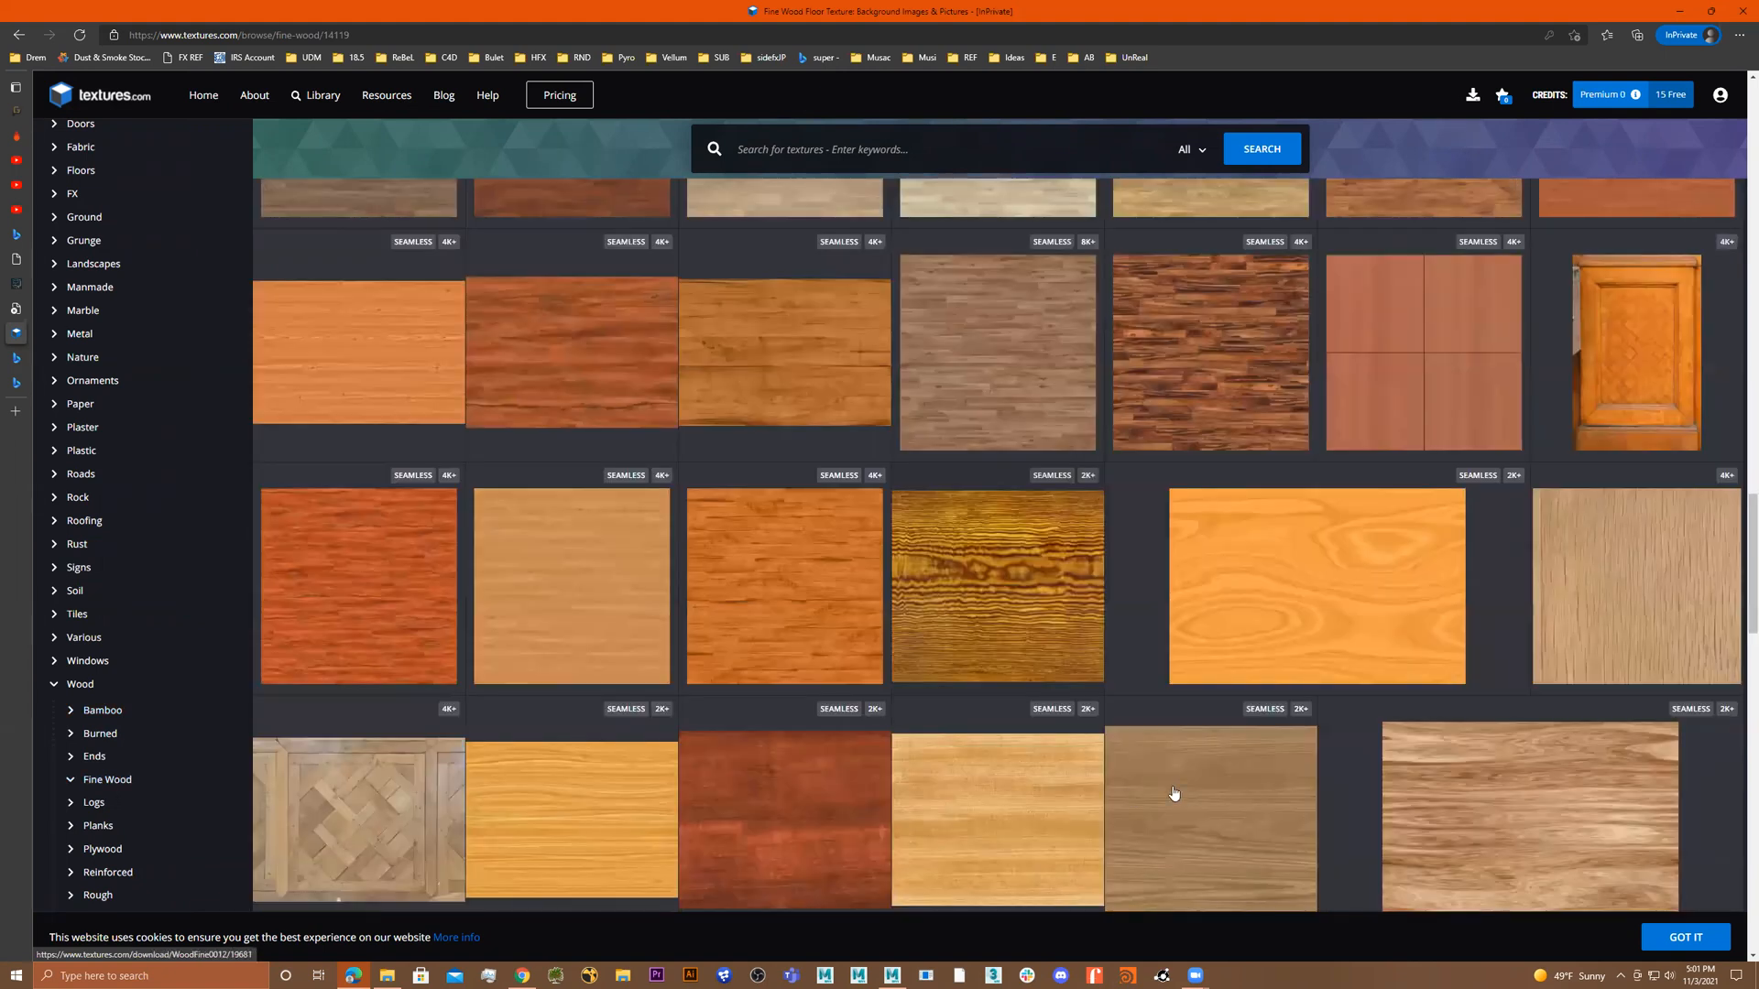
scroll(1173, 793, down, 7)
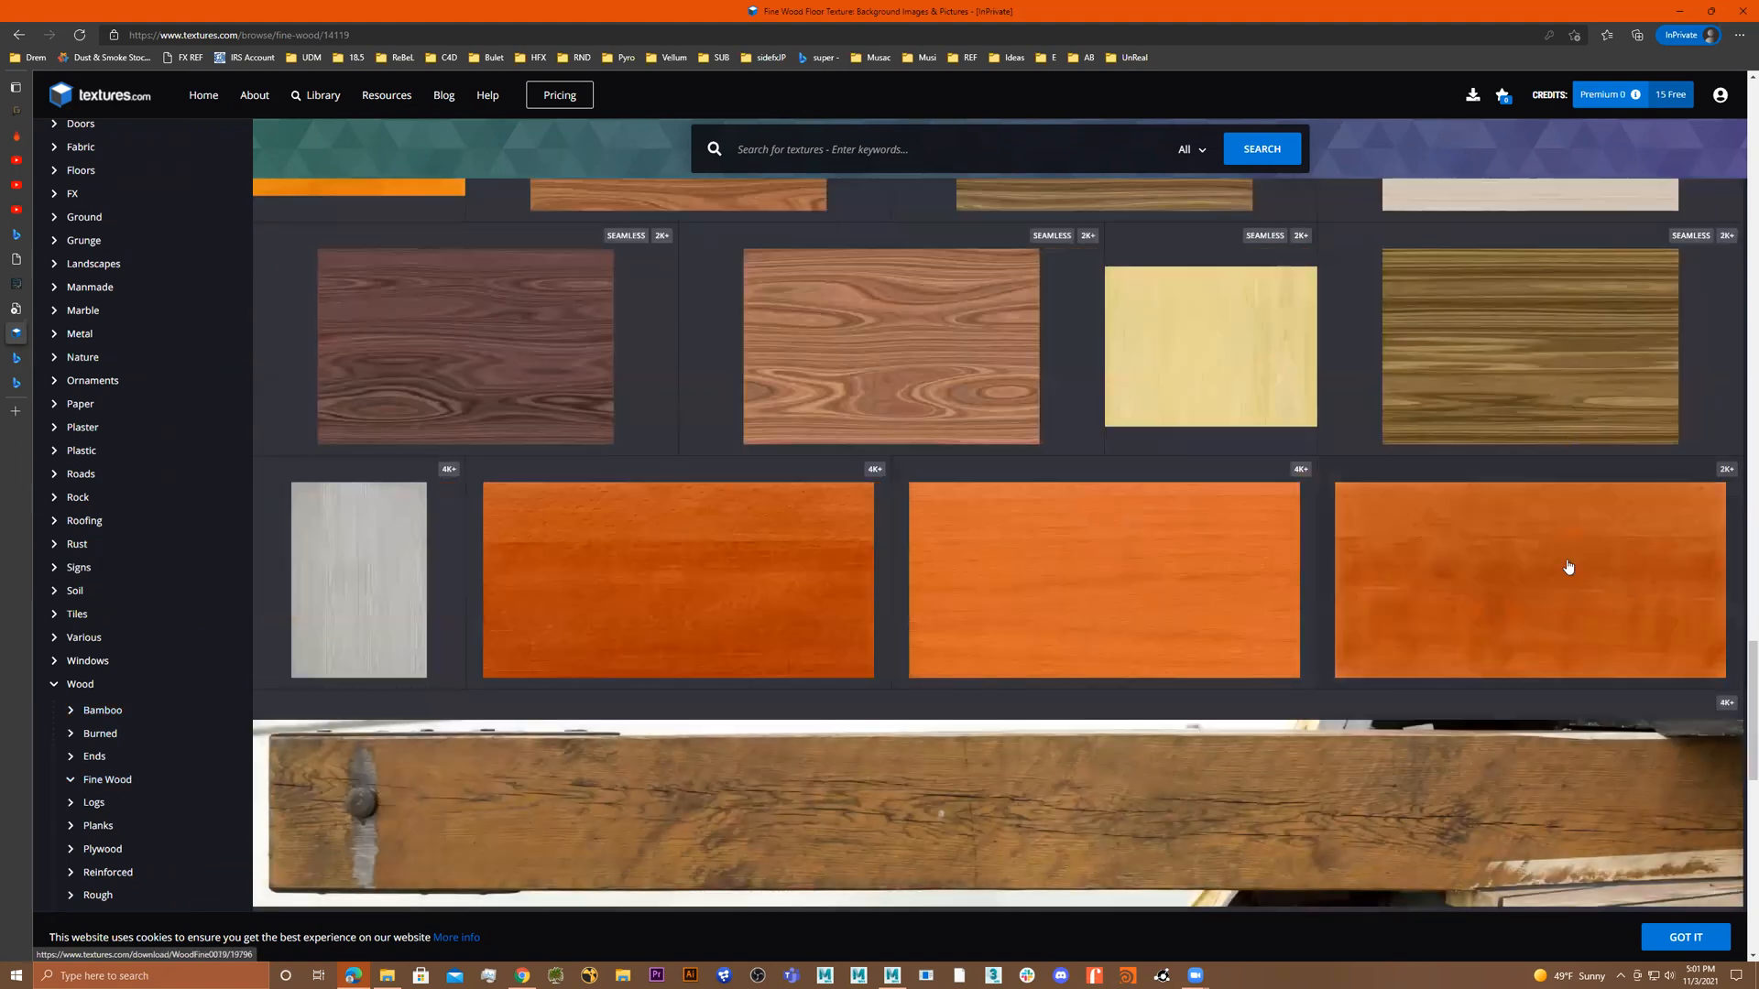
scroll(1564, 586, down, 2)
scroll(1548, 589, down, 5)
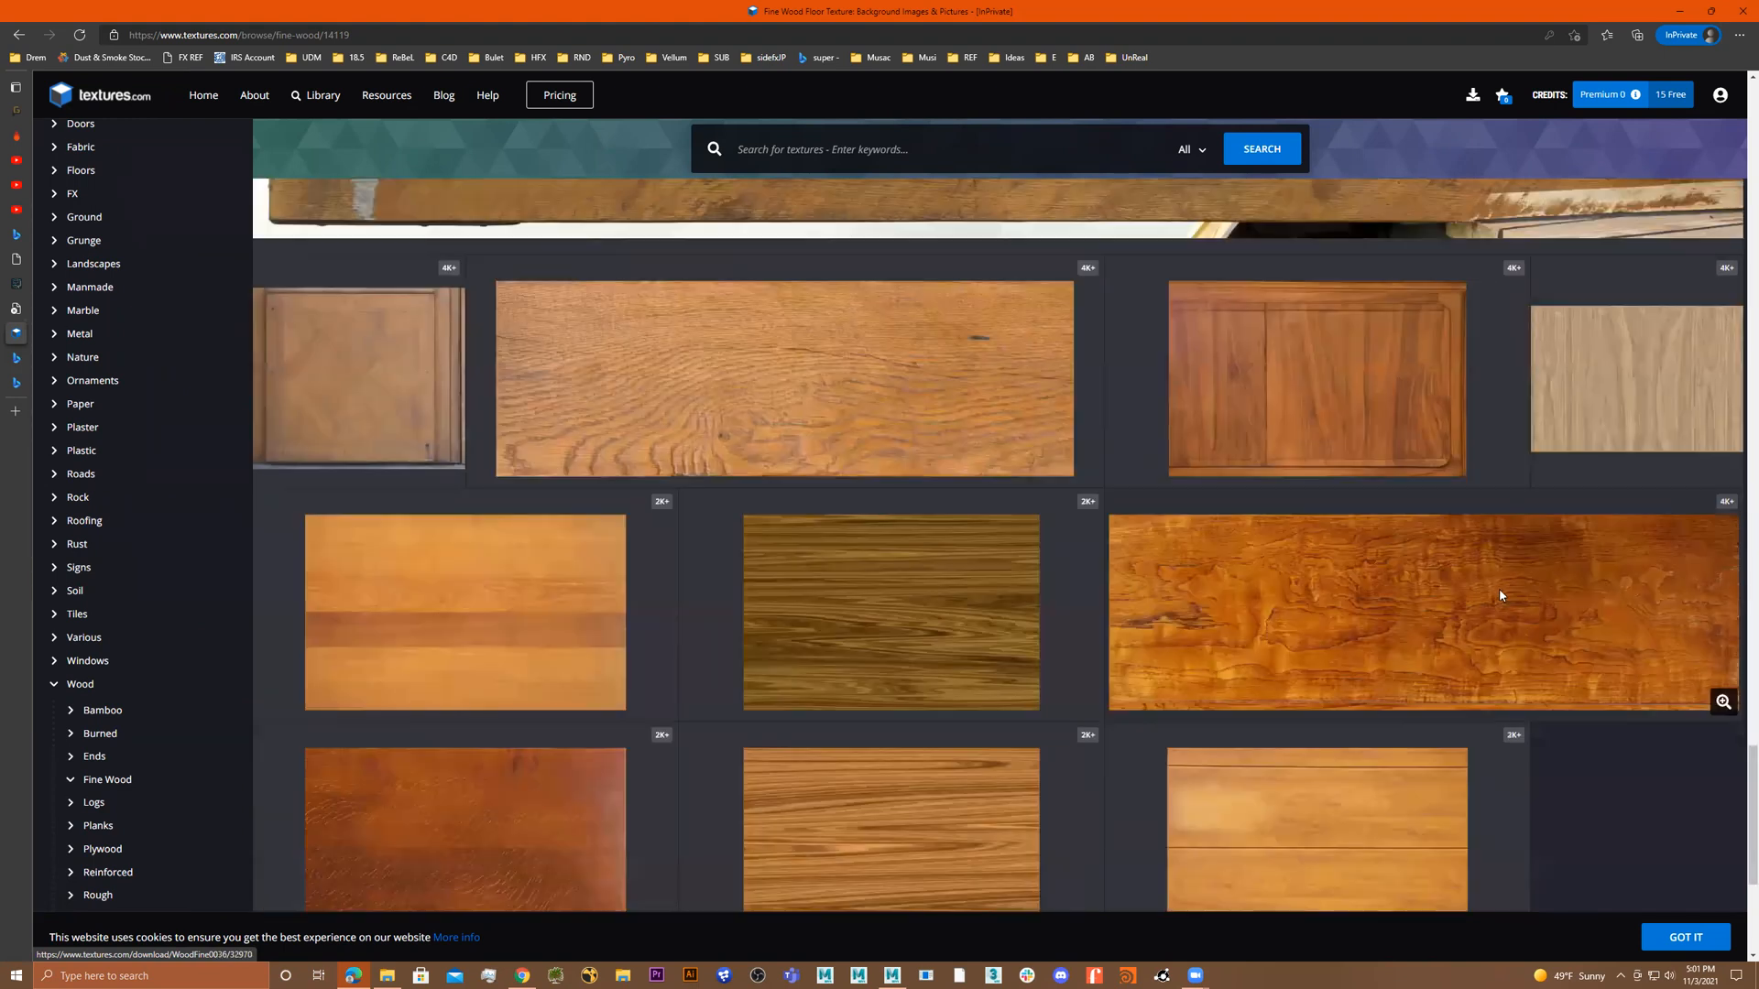
scroll(1498, 588, down, 5)
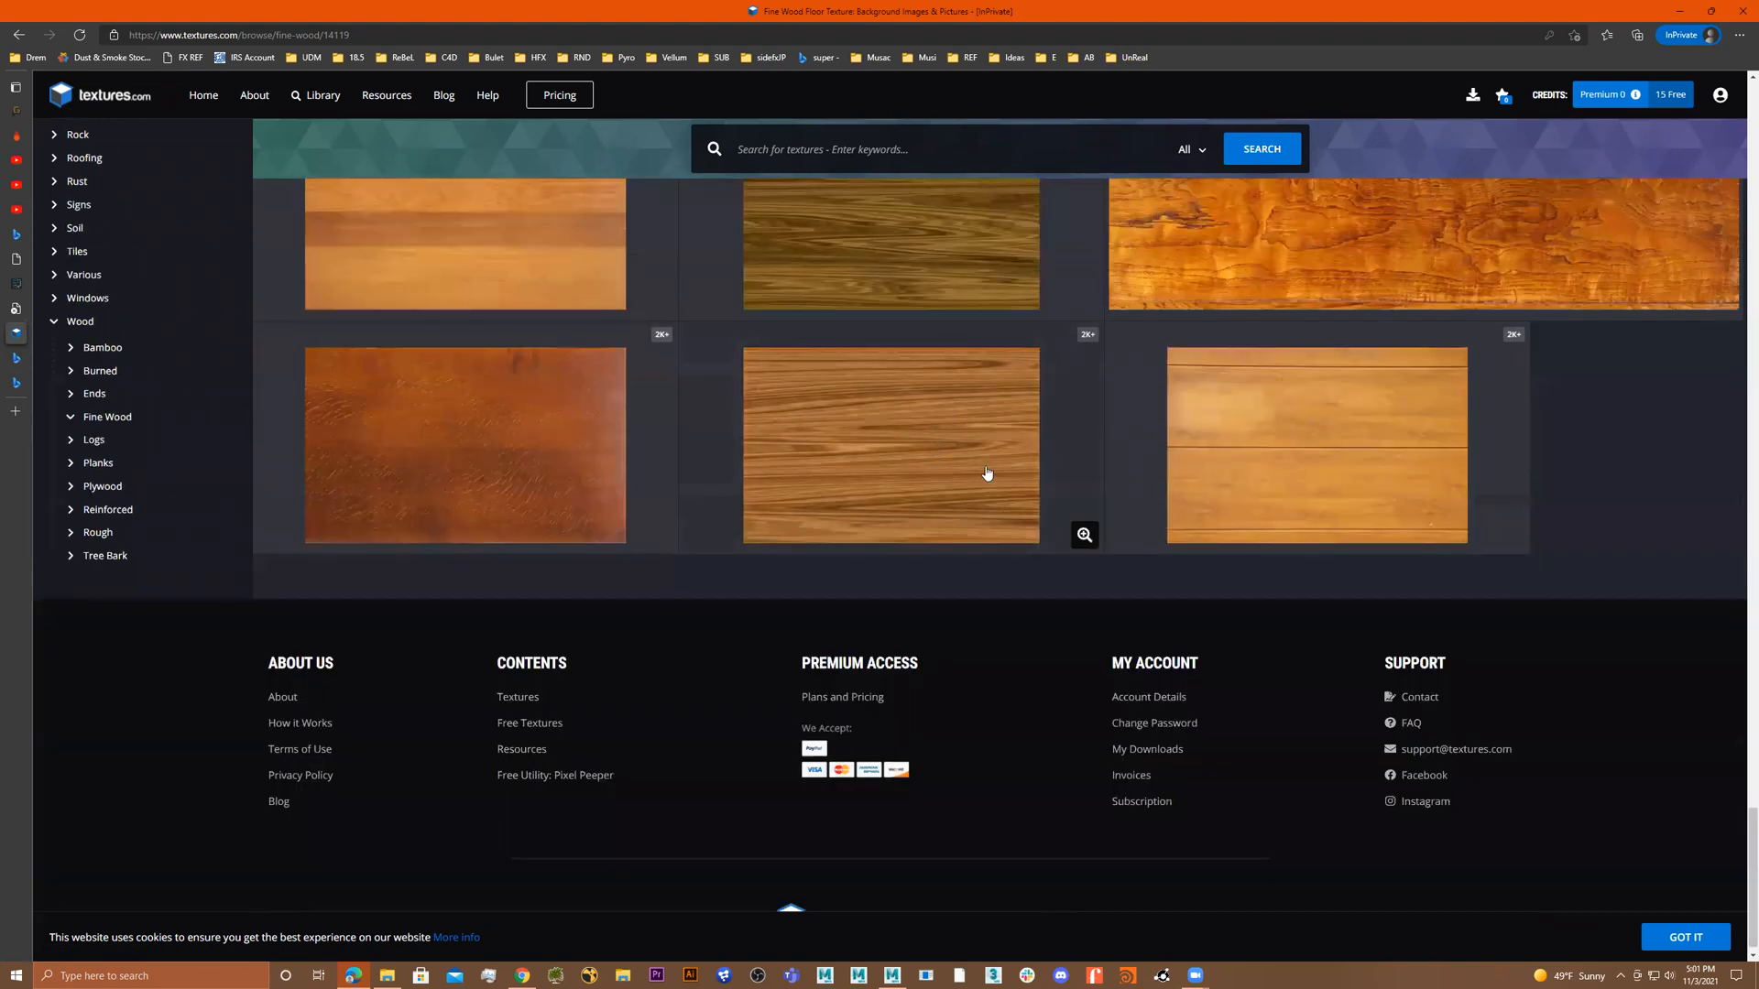
Look back through the Fine Wood gallery and open the dark Walnut Veneer texture's details.
scroll(971, 495, up, 3)
scroll(918, 519, up, 3)
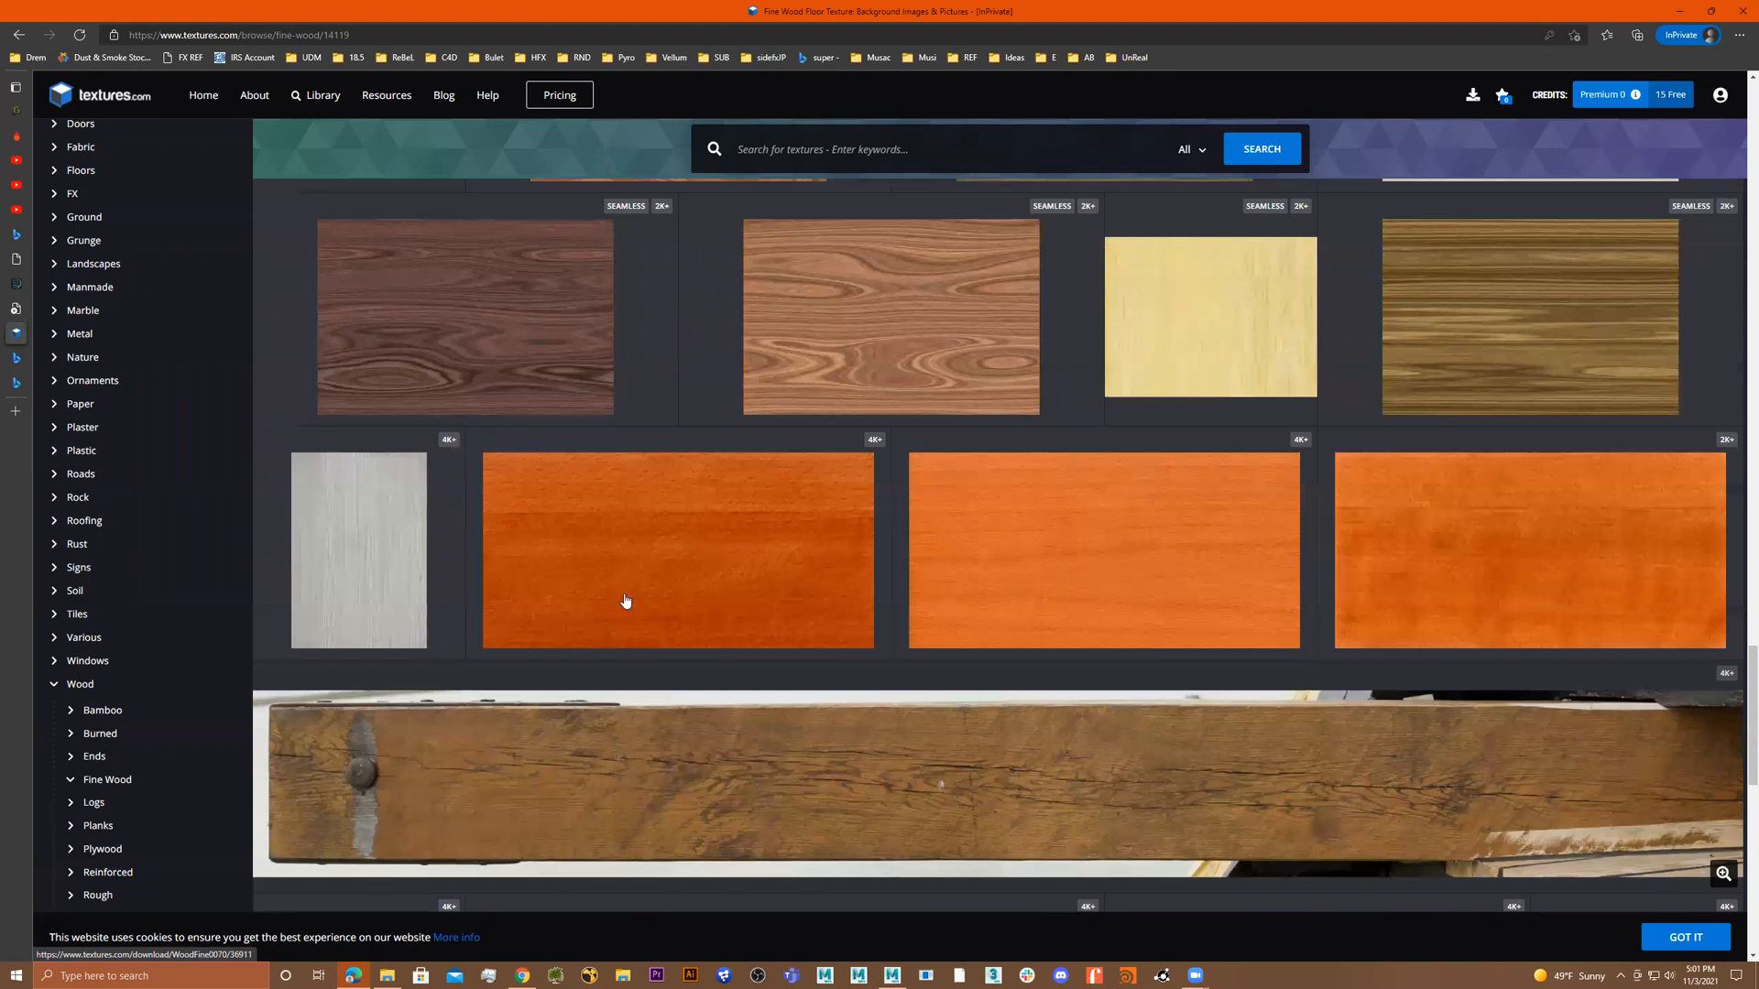
scroll(641, 605, up, 1)
scroll(641, 659, up, 5)
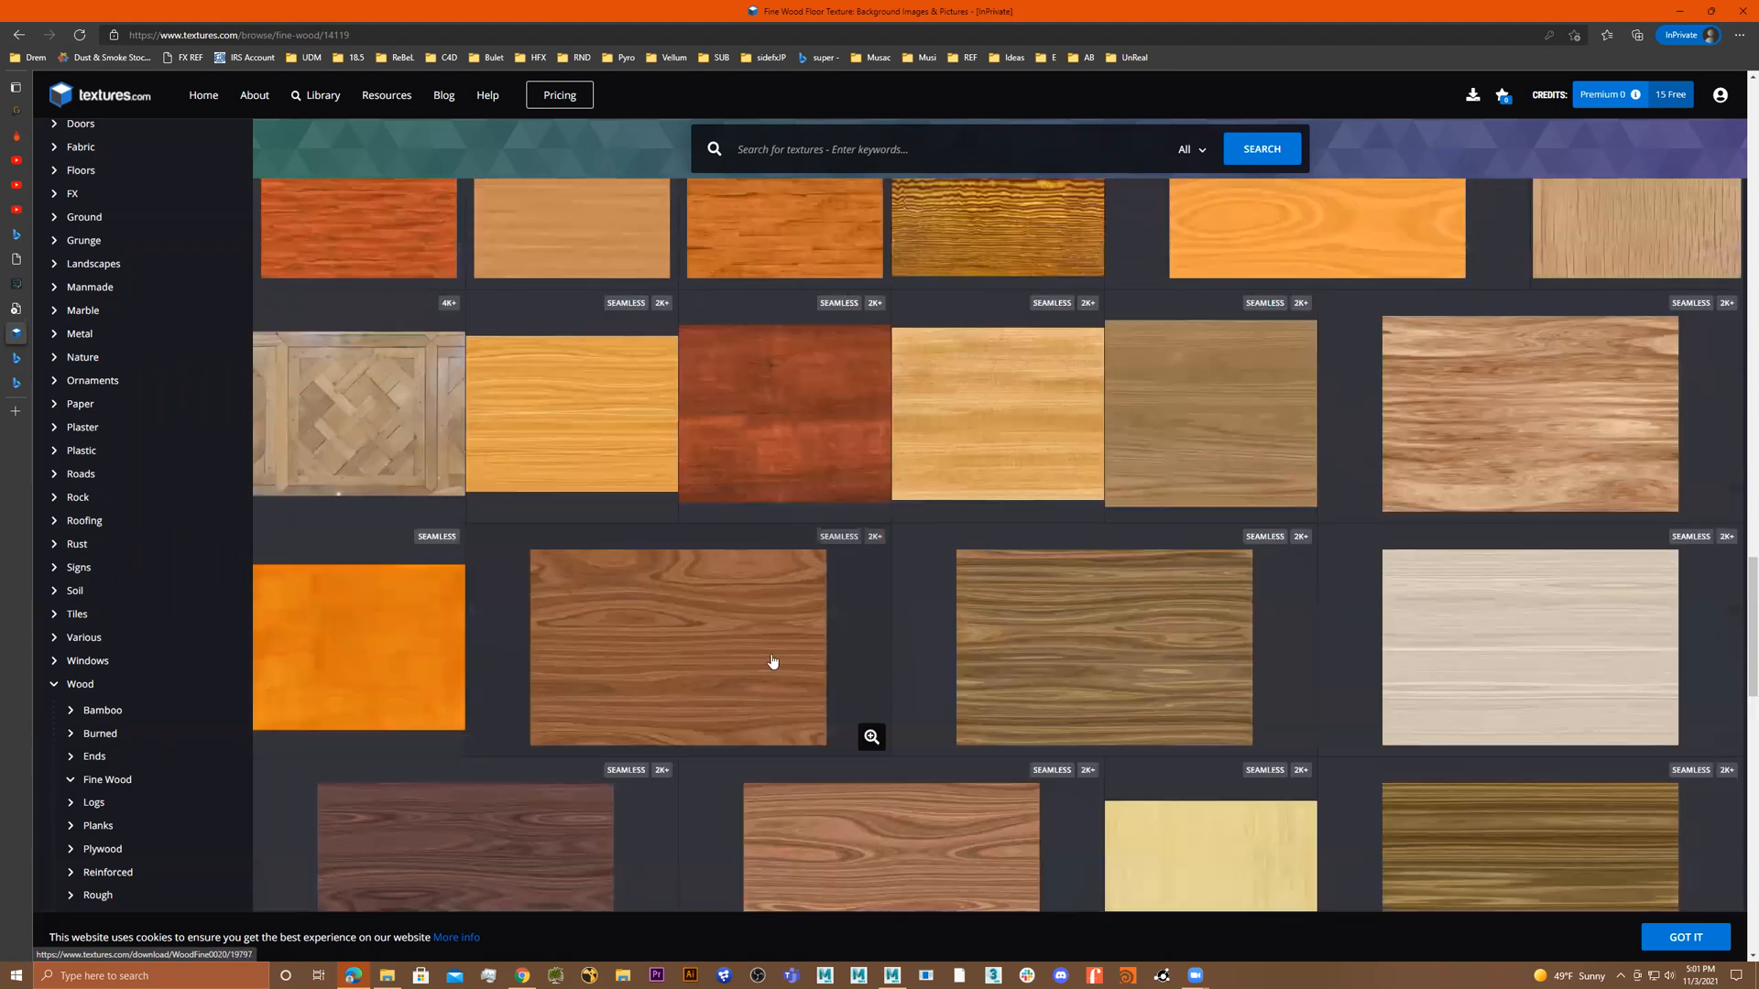
scroll(879, 615, up, 3)
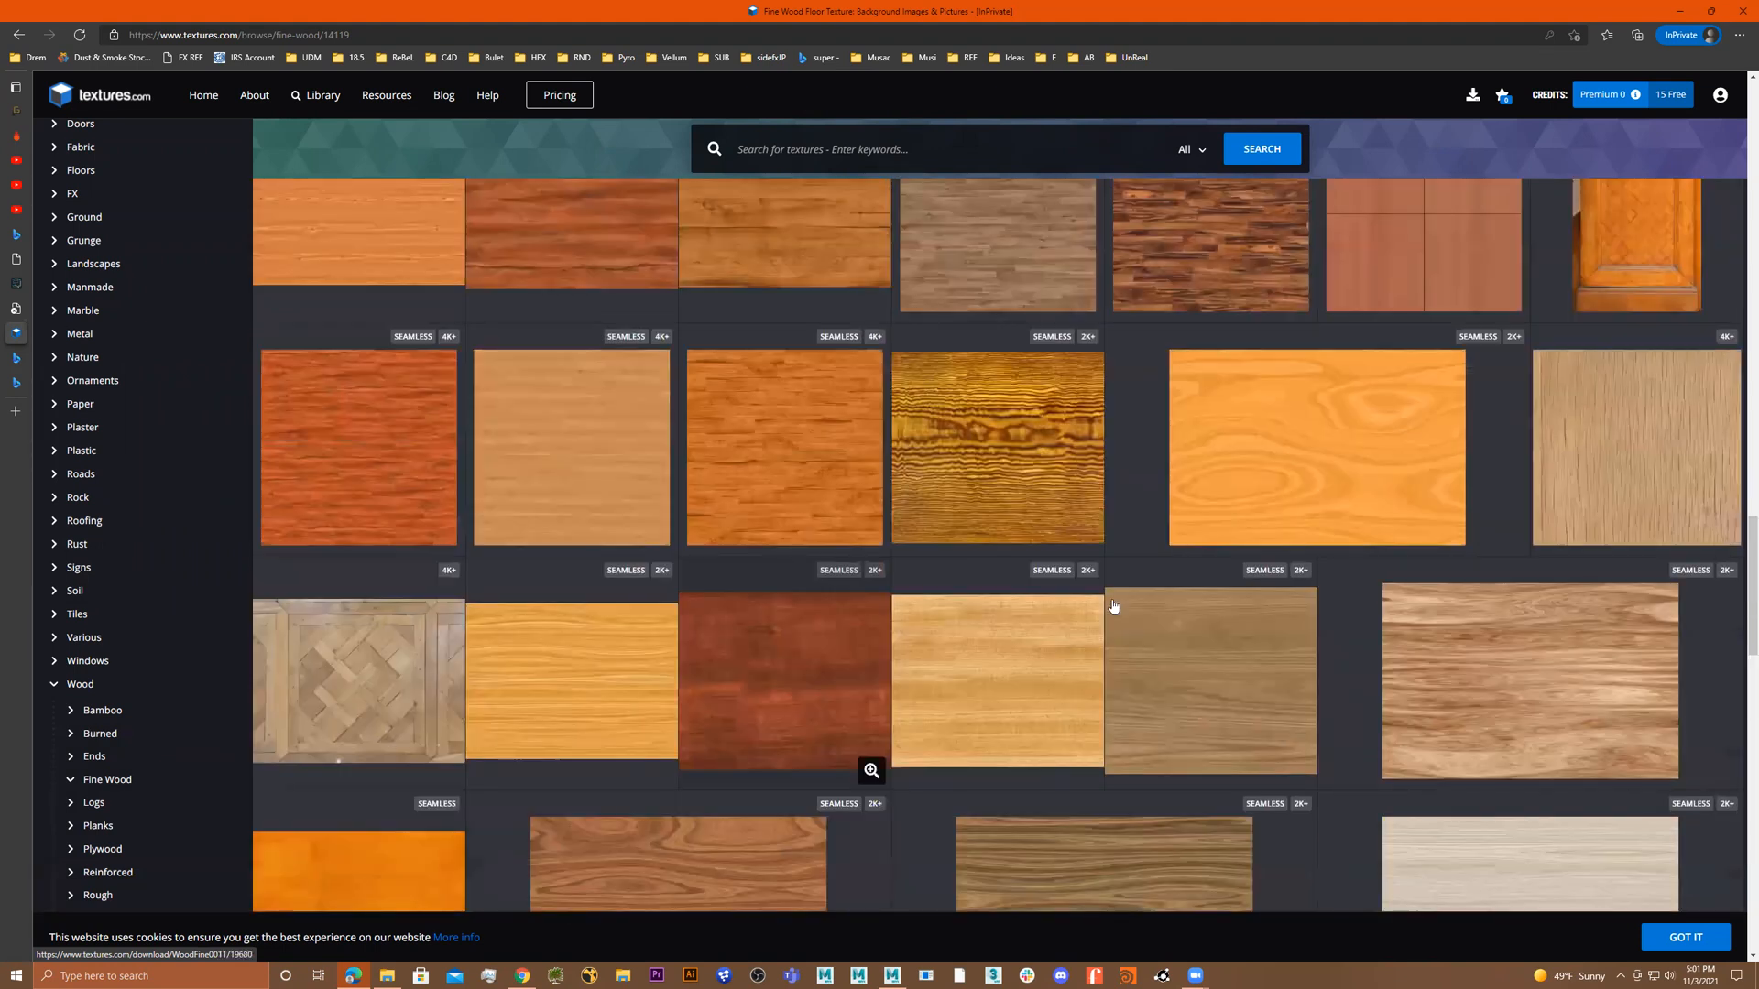
scroll(1114, 607, up, 3)
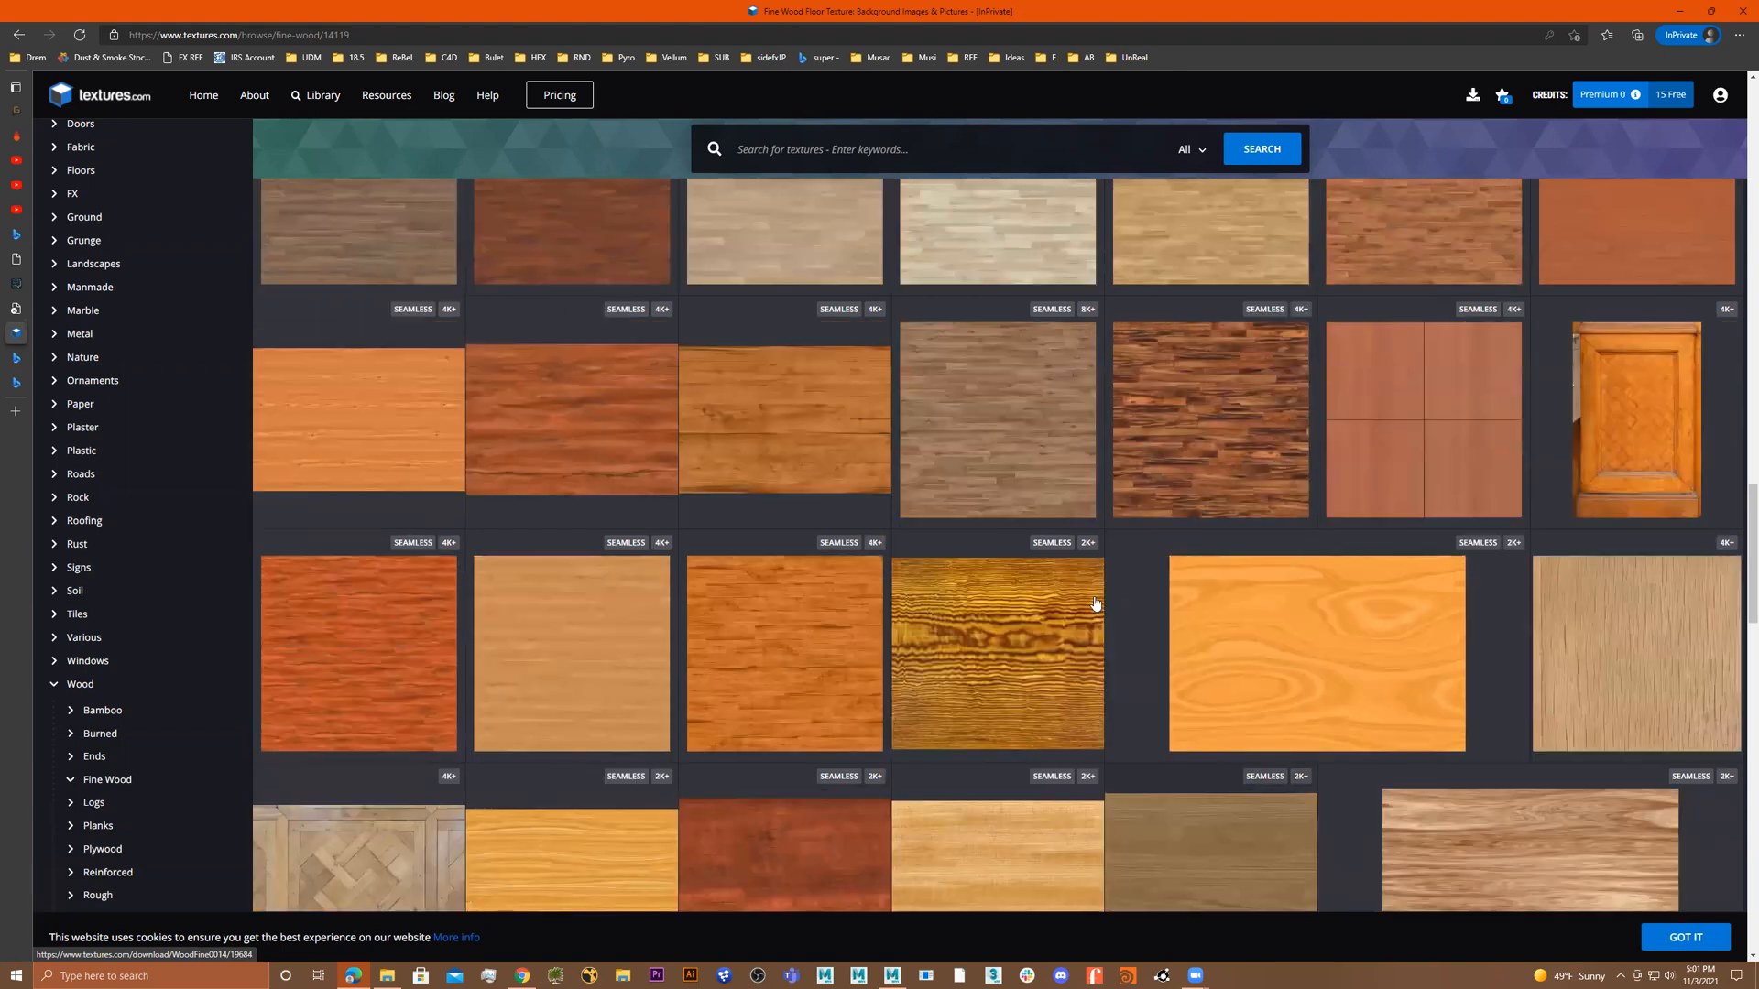
scroll(1104, 600, up, 5)
scroll(1115, 595, up, 4)
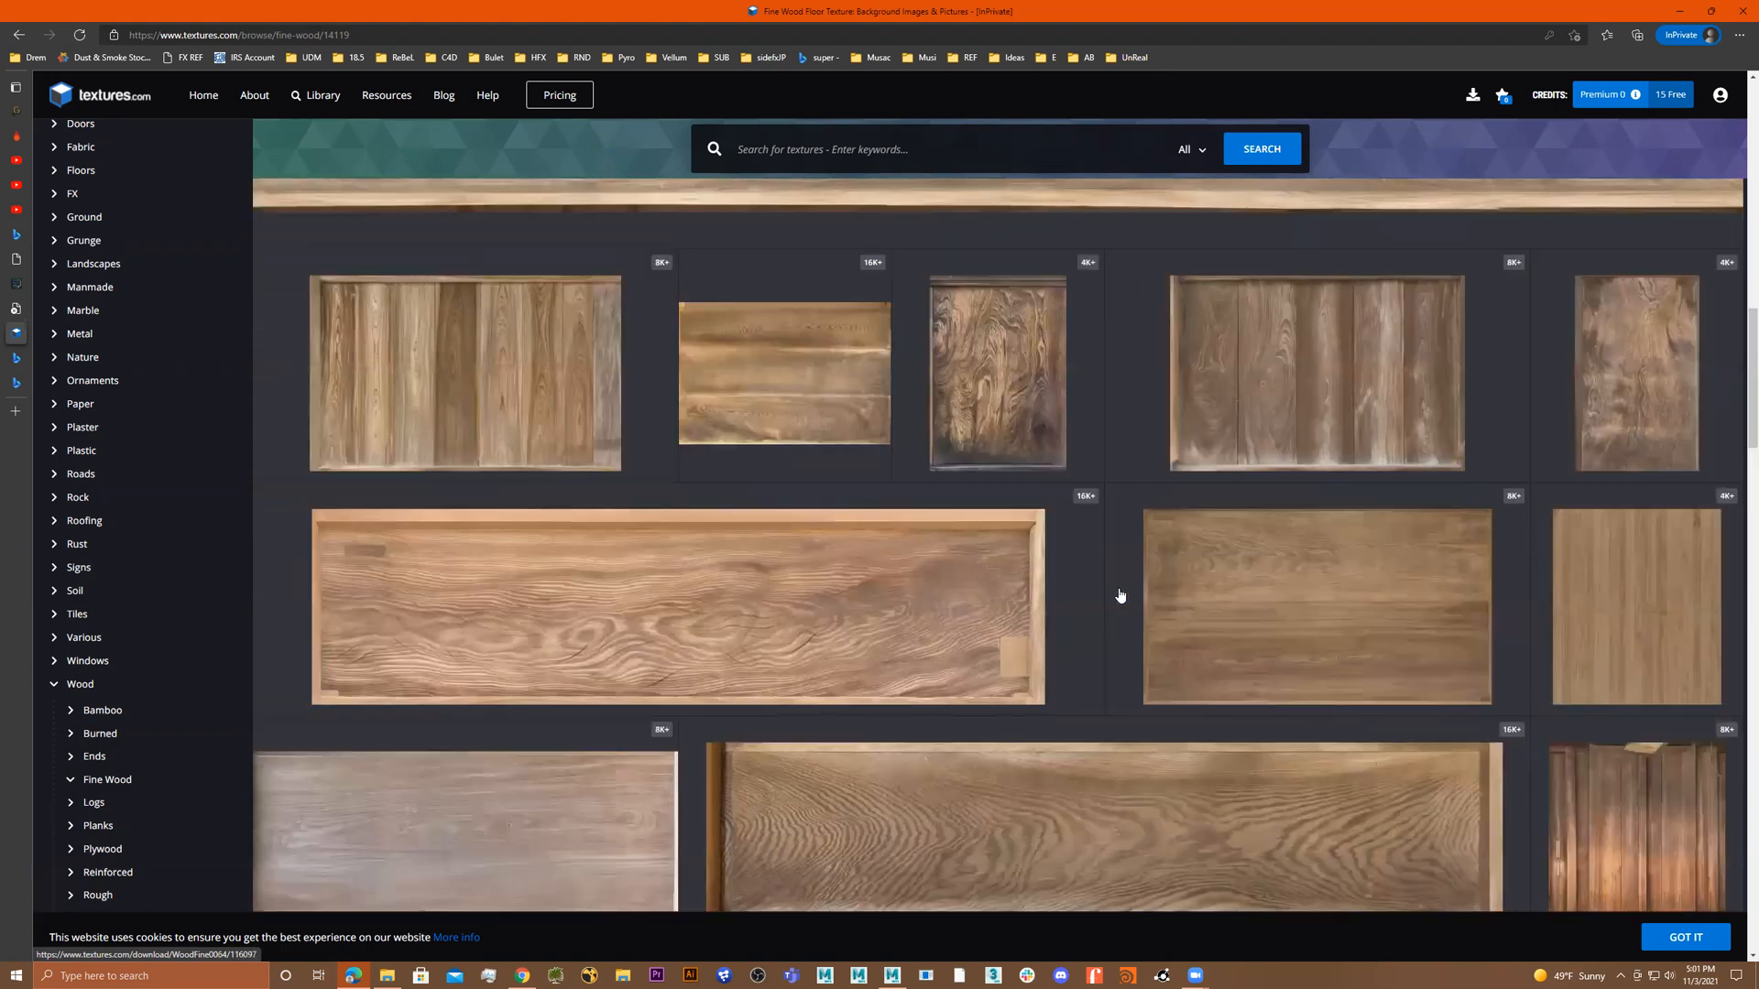
scroll(1119, 595, up, 2)
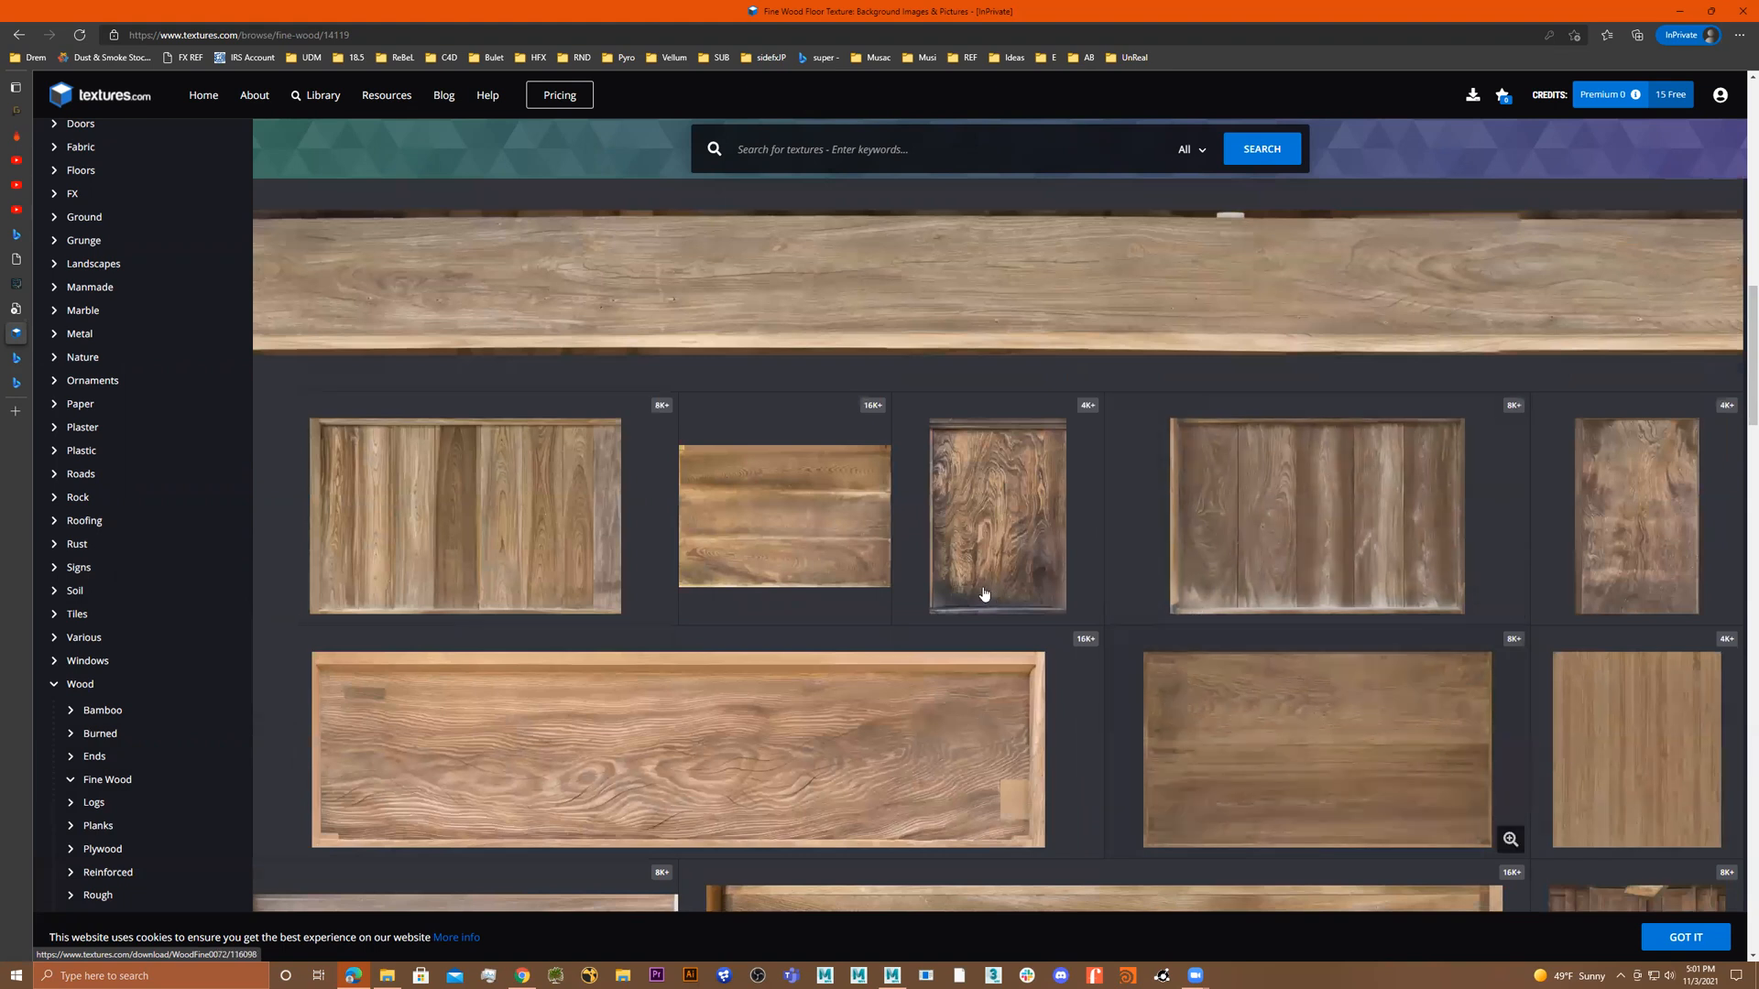
scroll(989, 593, up, 1)
scroll(1176, 637, up, 2)
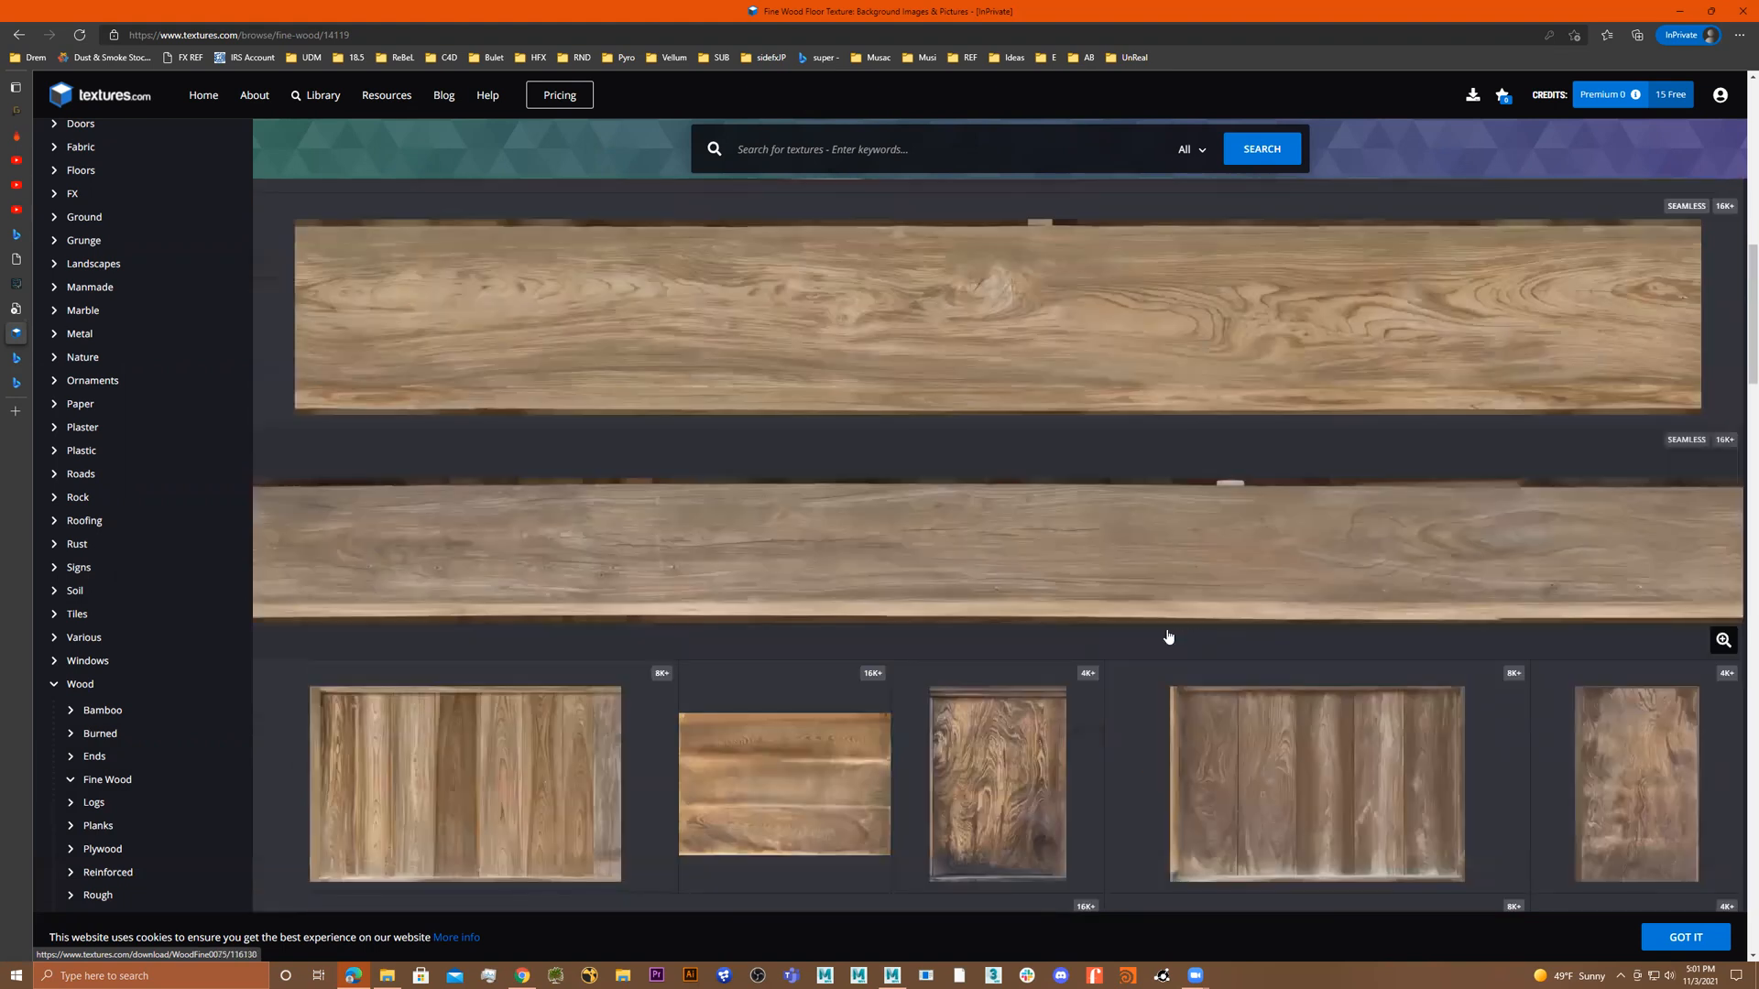
scroll(977, 604, down, 5)
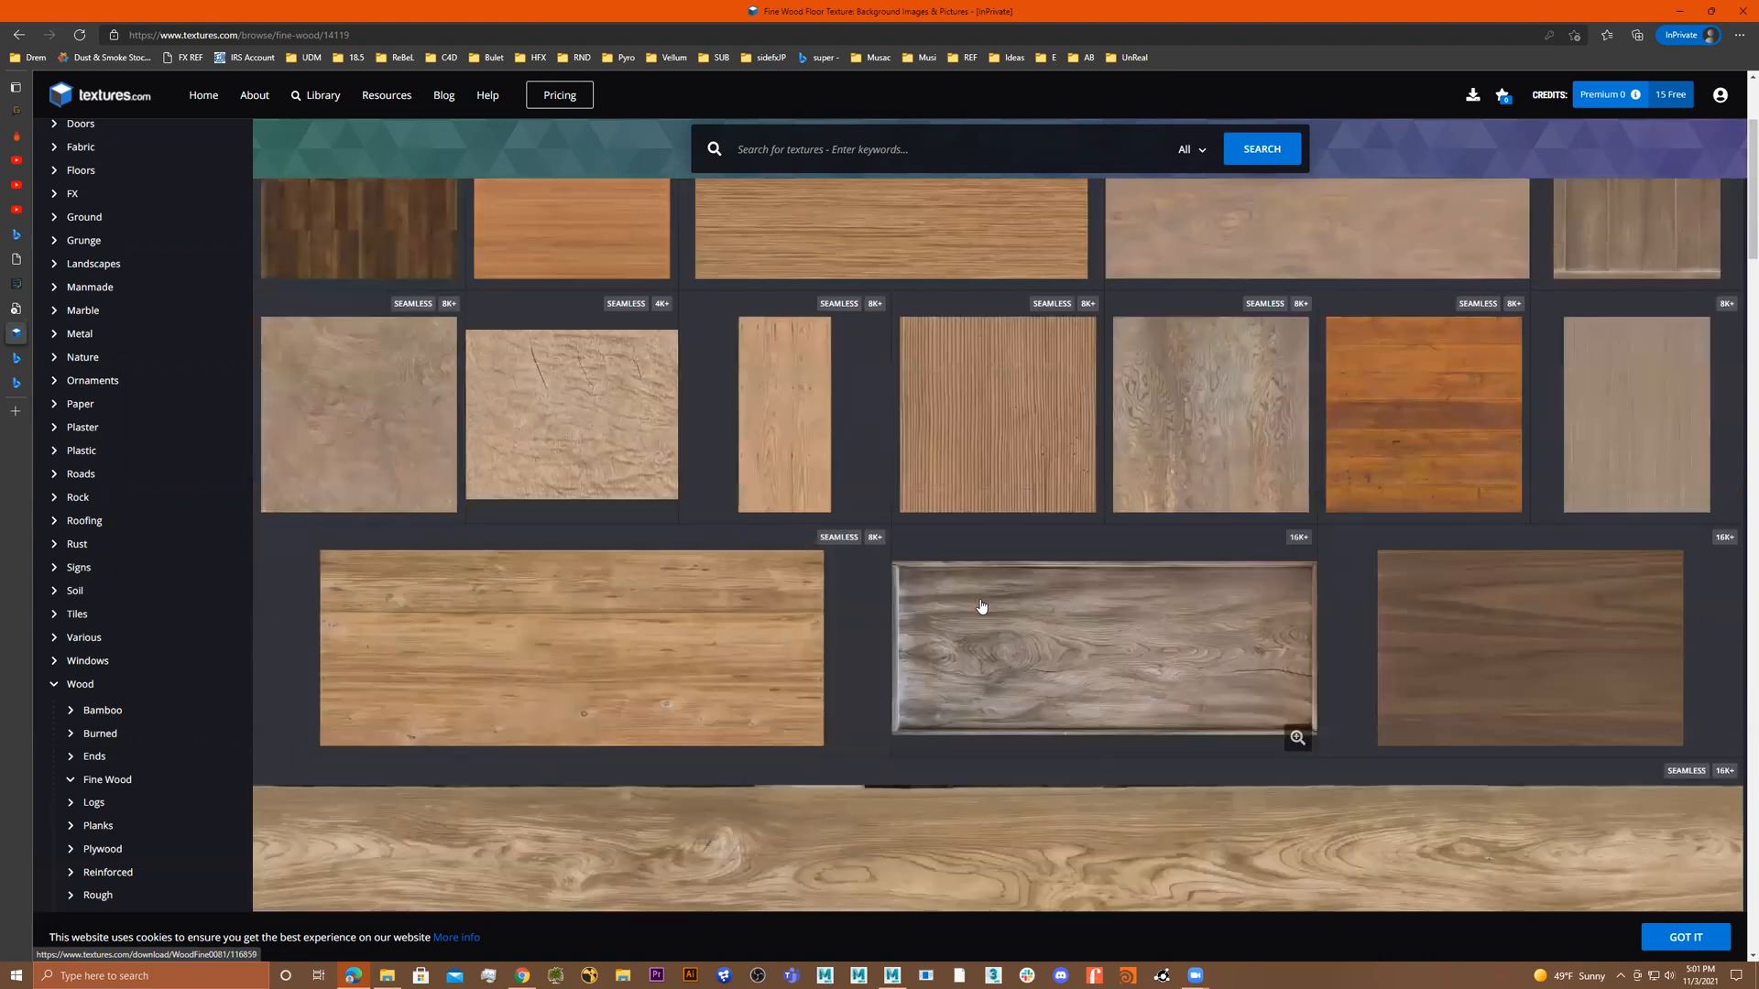
scroll(983, 606, down, 1)
scroll(986, 606, up, 2)
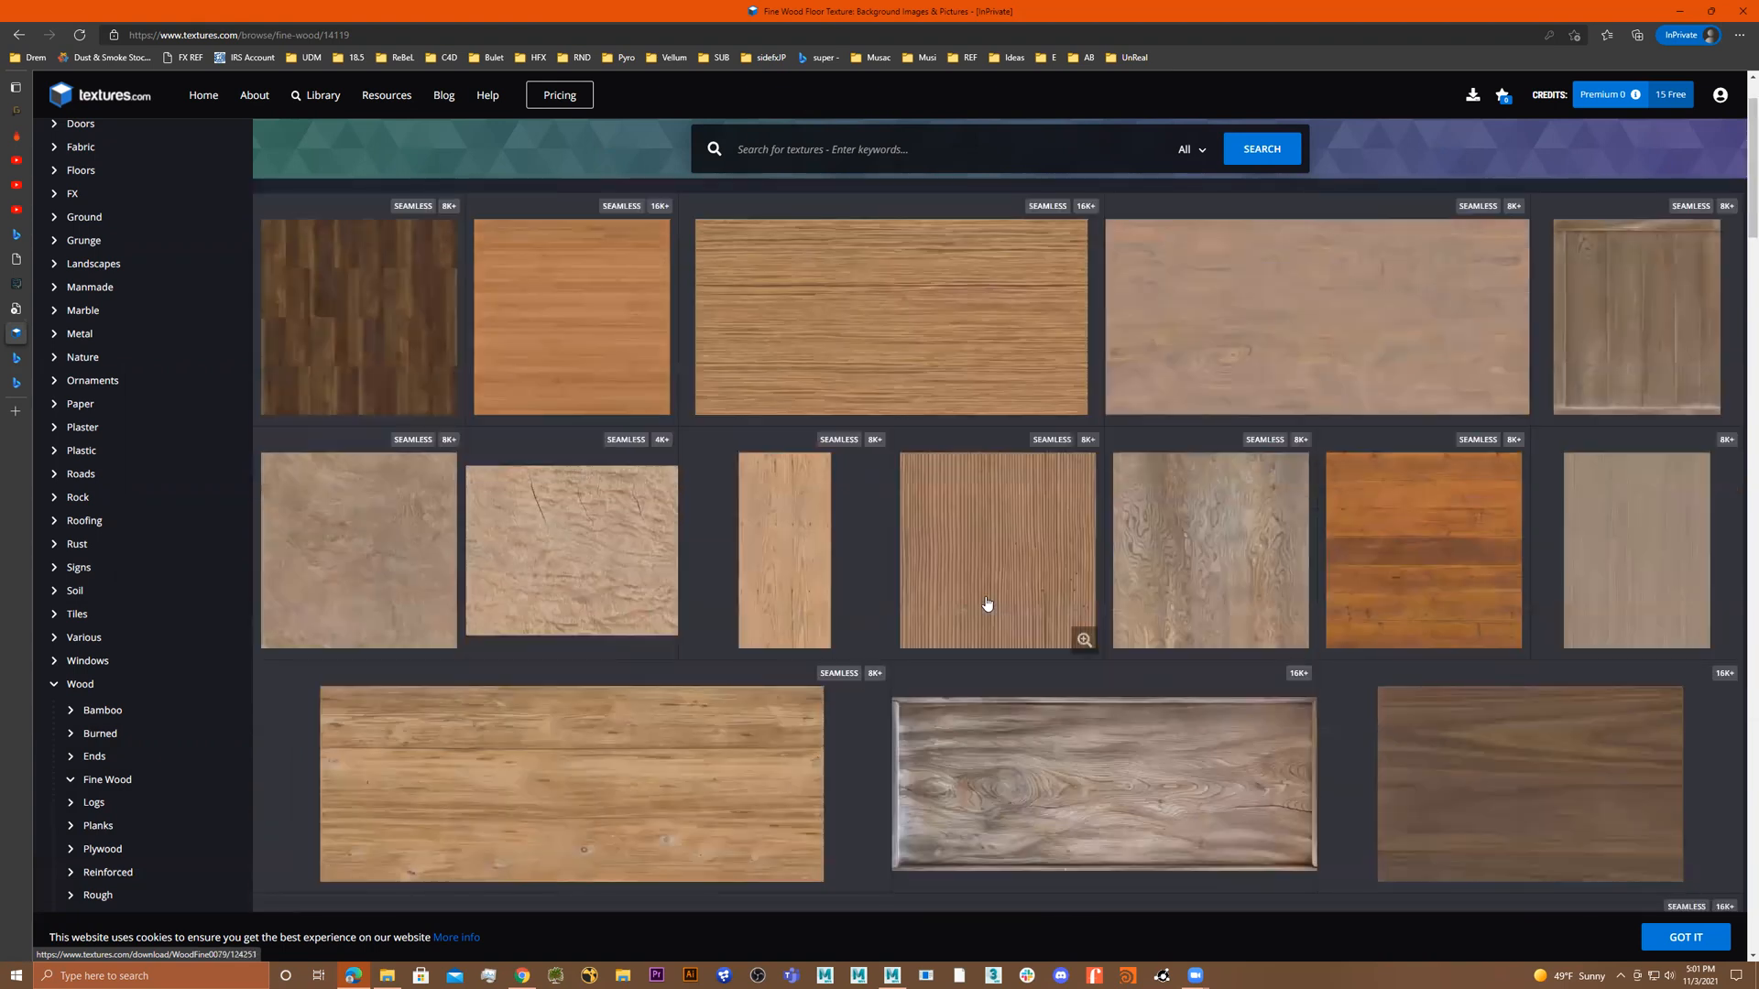
scroll(987, 604, up, 1)
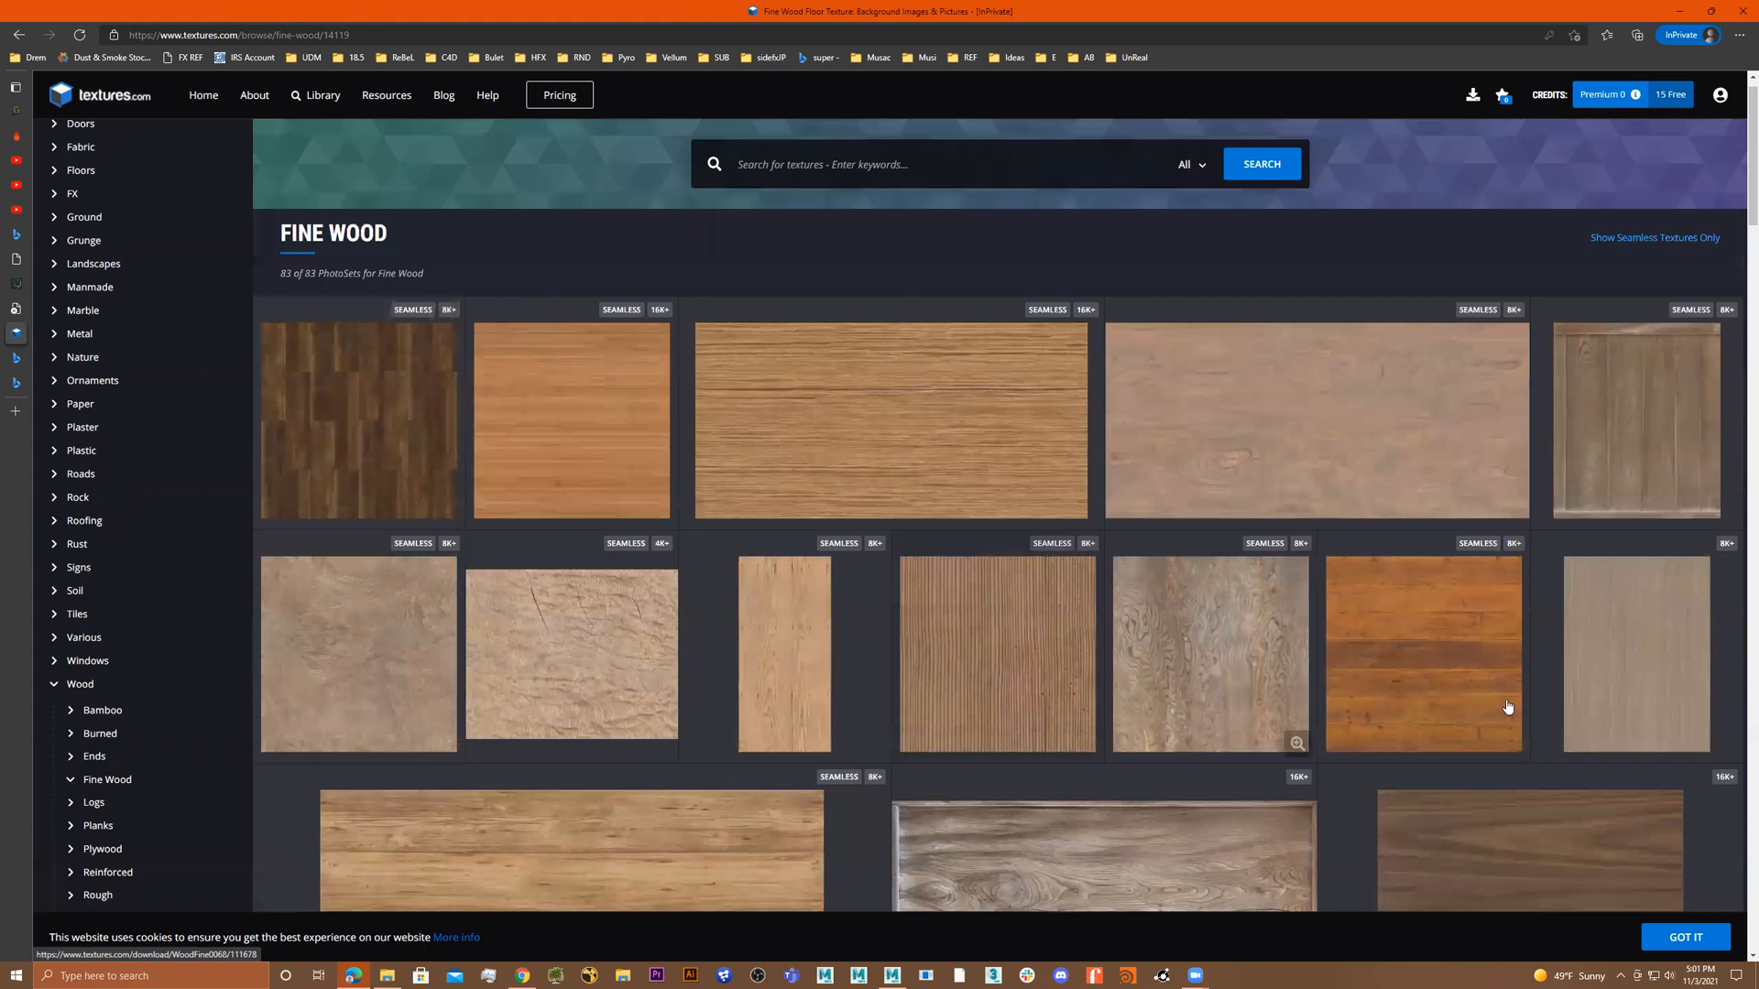
scroll(1447, 688, up, 1)
scroll(1456, 678, down, 5)
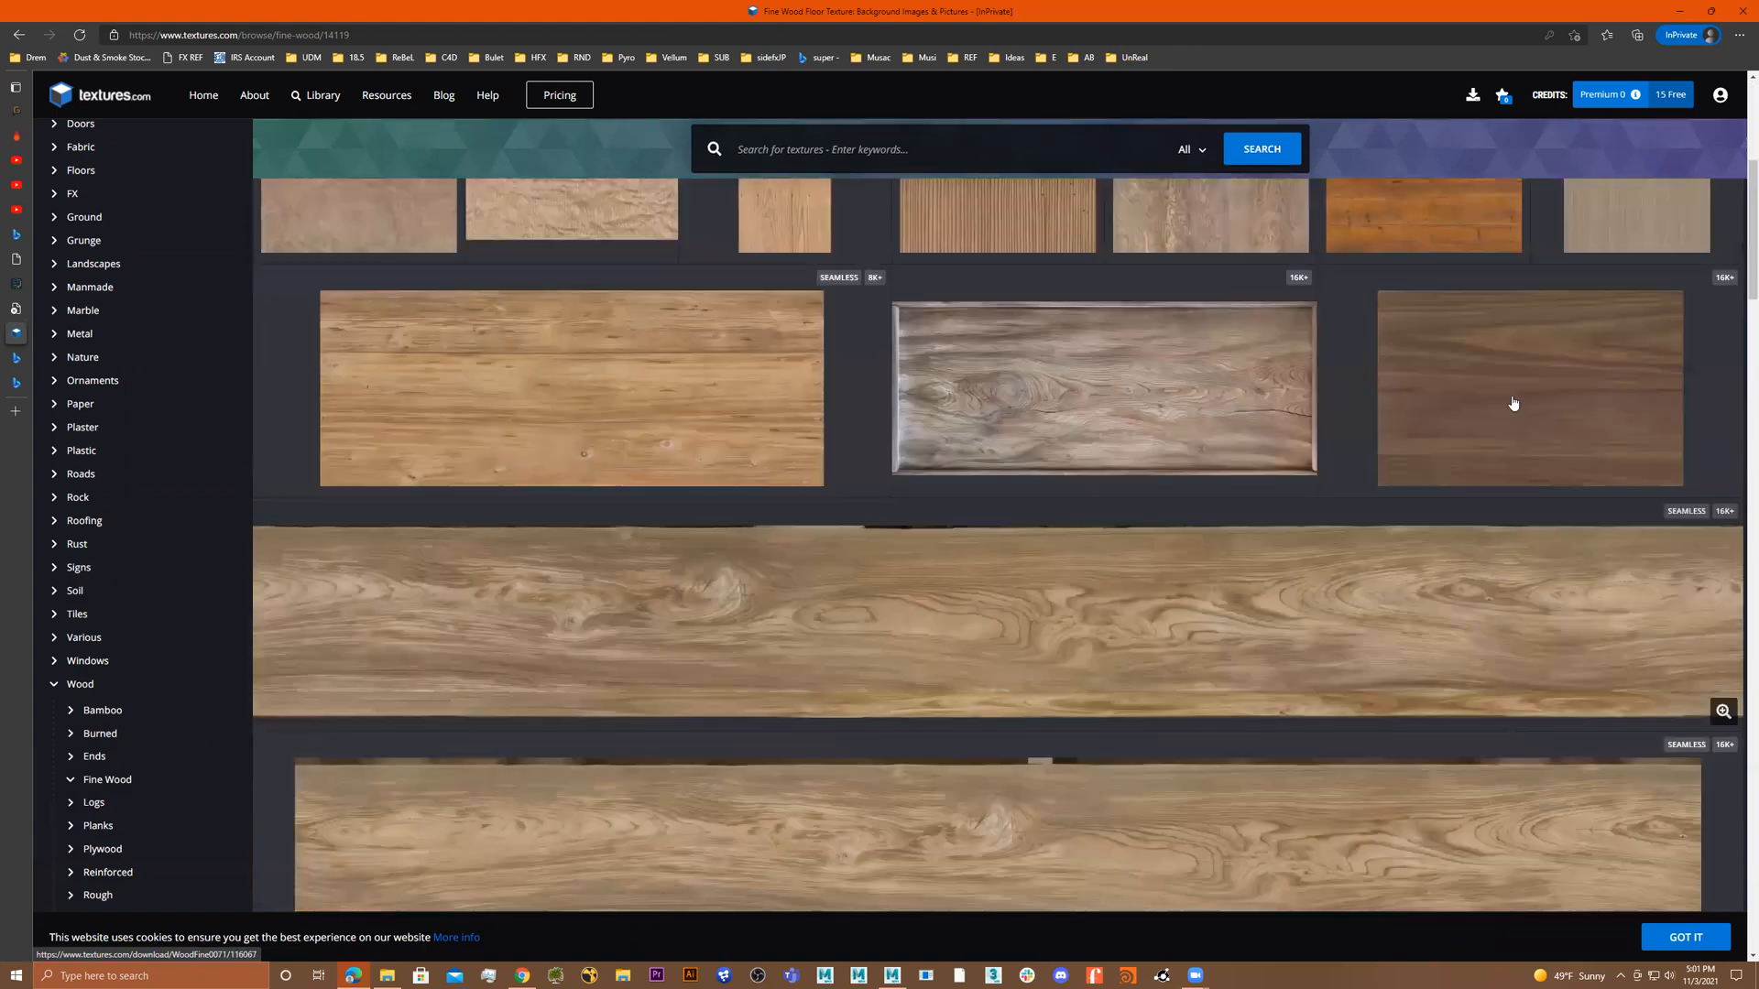
click(1512, 398)
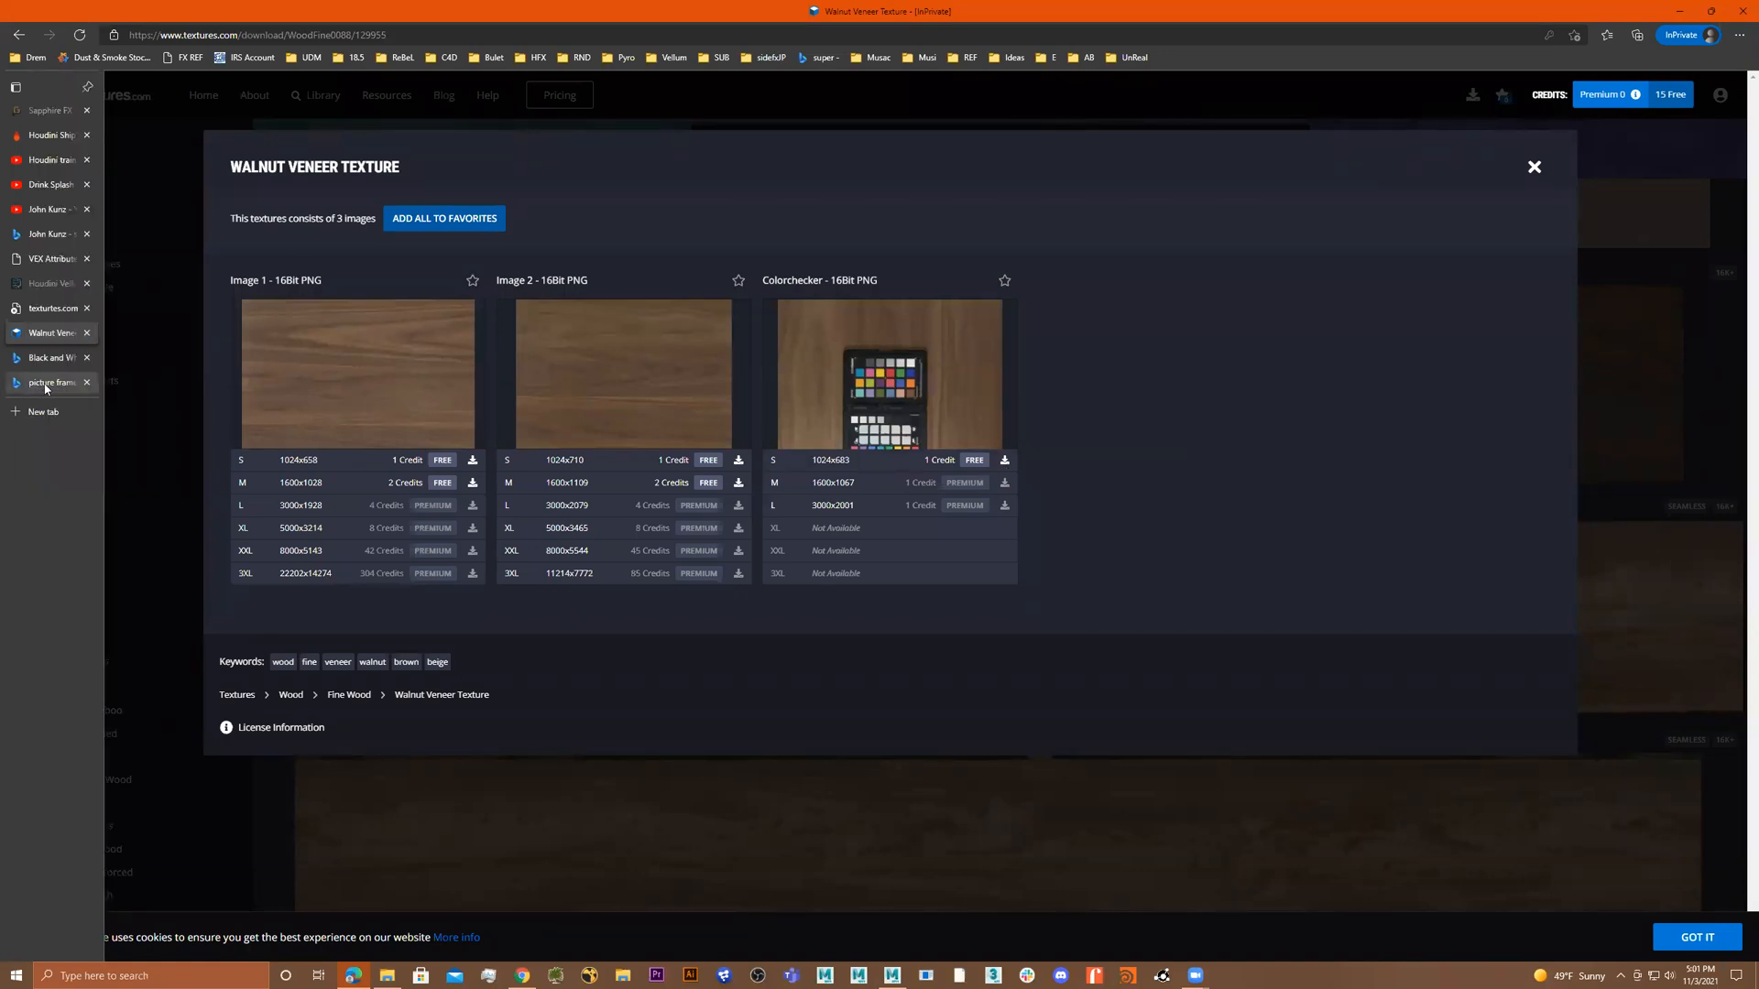
Search Bing Images for "wood texture" and limit the results to extra large images.
click(45, 383)
key(ctrl+a)
text(wood)
text( r)
key(BackSpace)
text(textur)
key(Return)
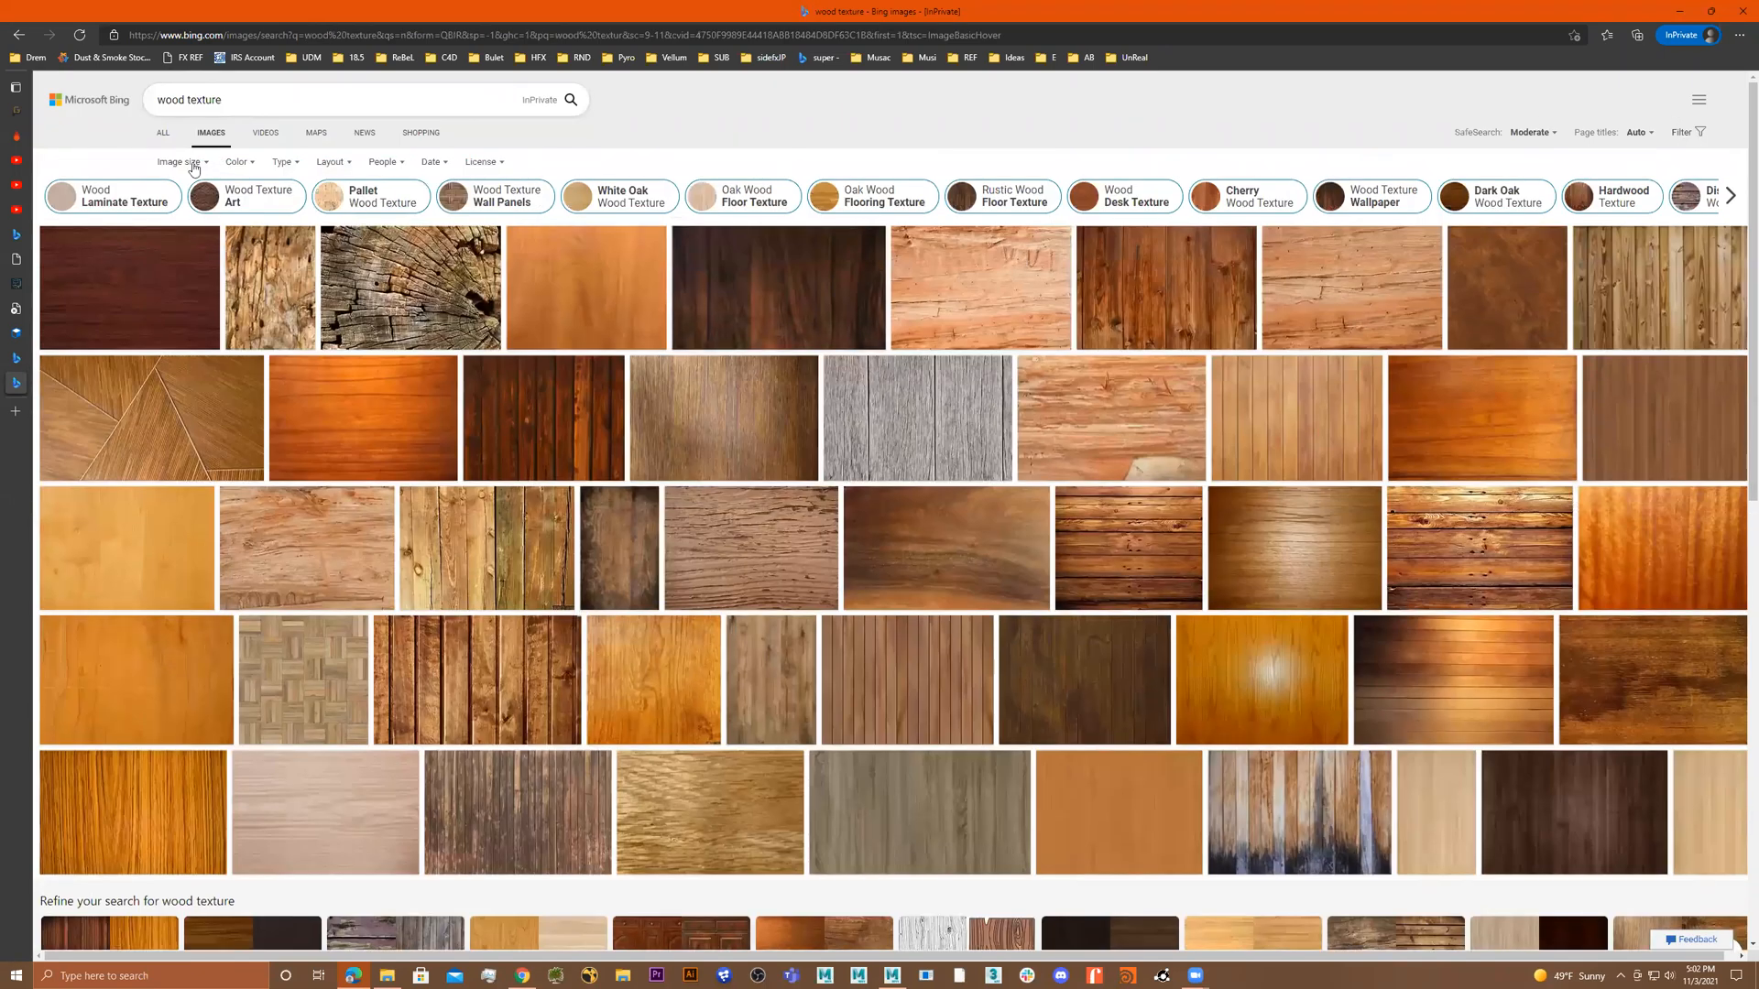
click(188, 163)
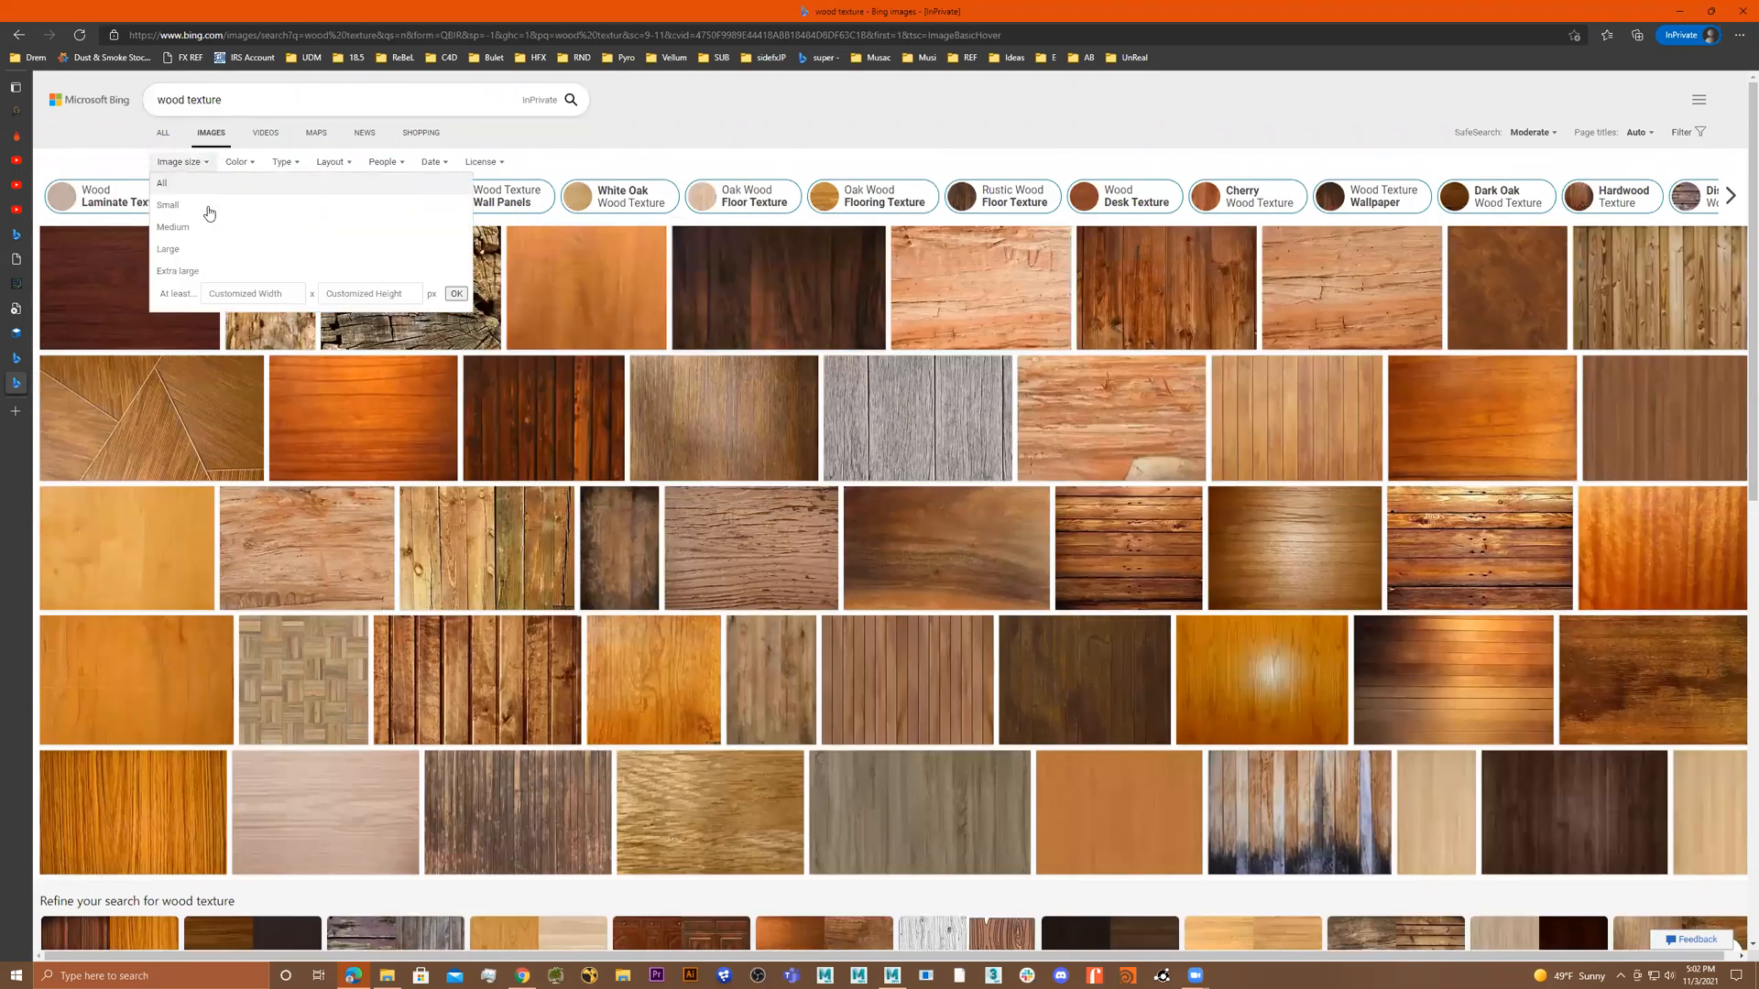
click(217, 272)
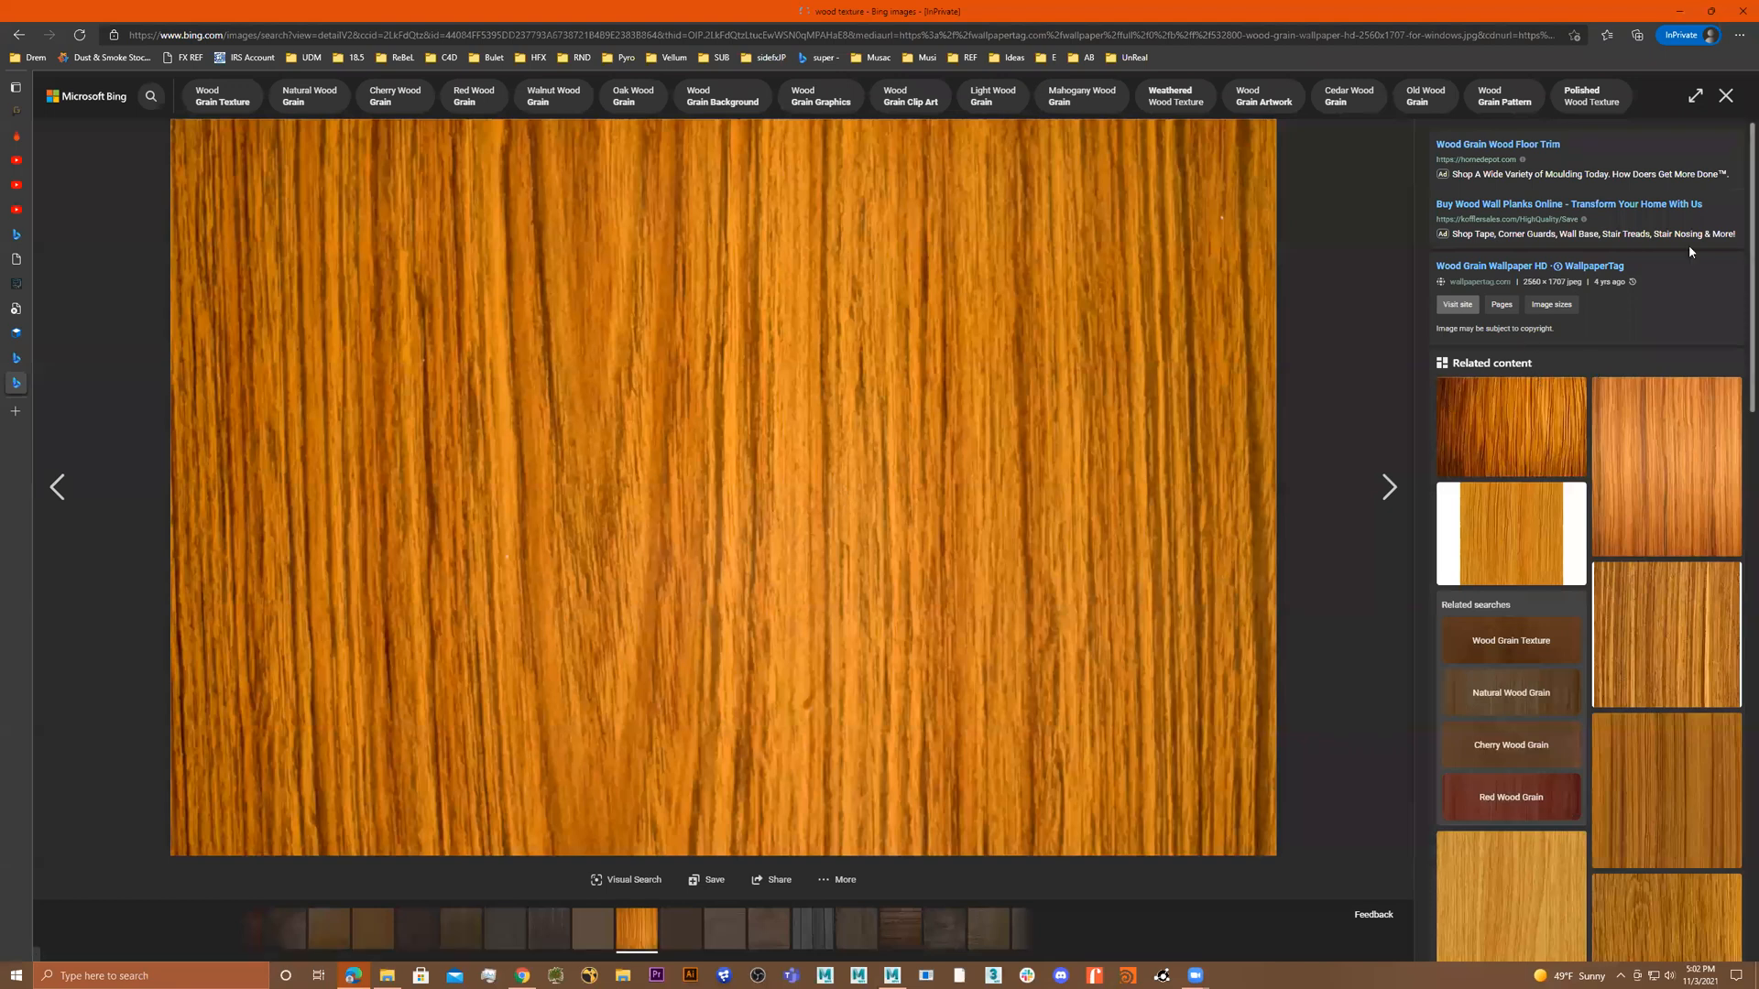
Preview the knotty reddish-brown plank image and examine the extra large wood texture results for a suitable frame wood.
key(Escape)
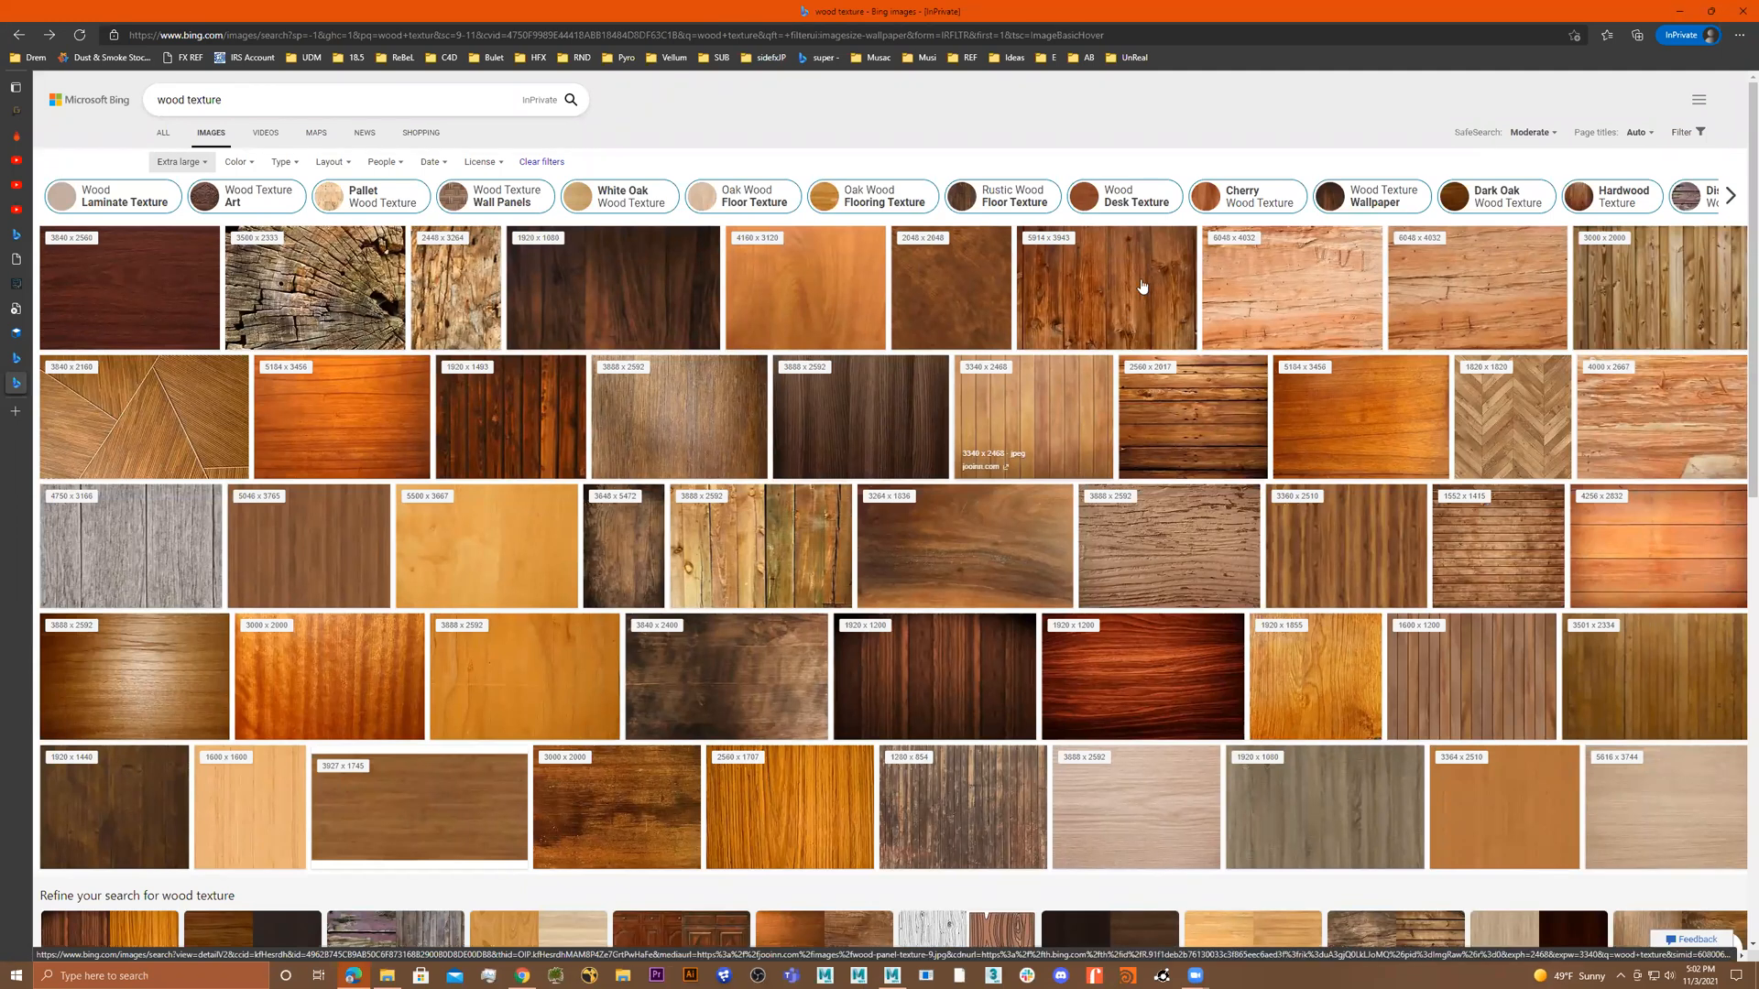
click(1042, 320)
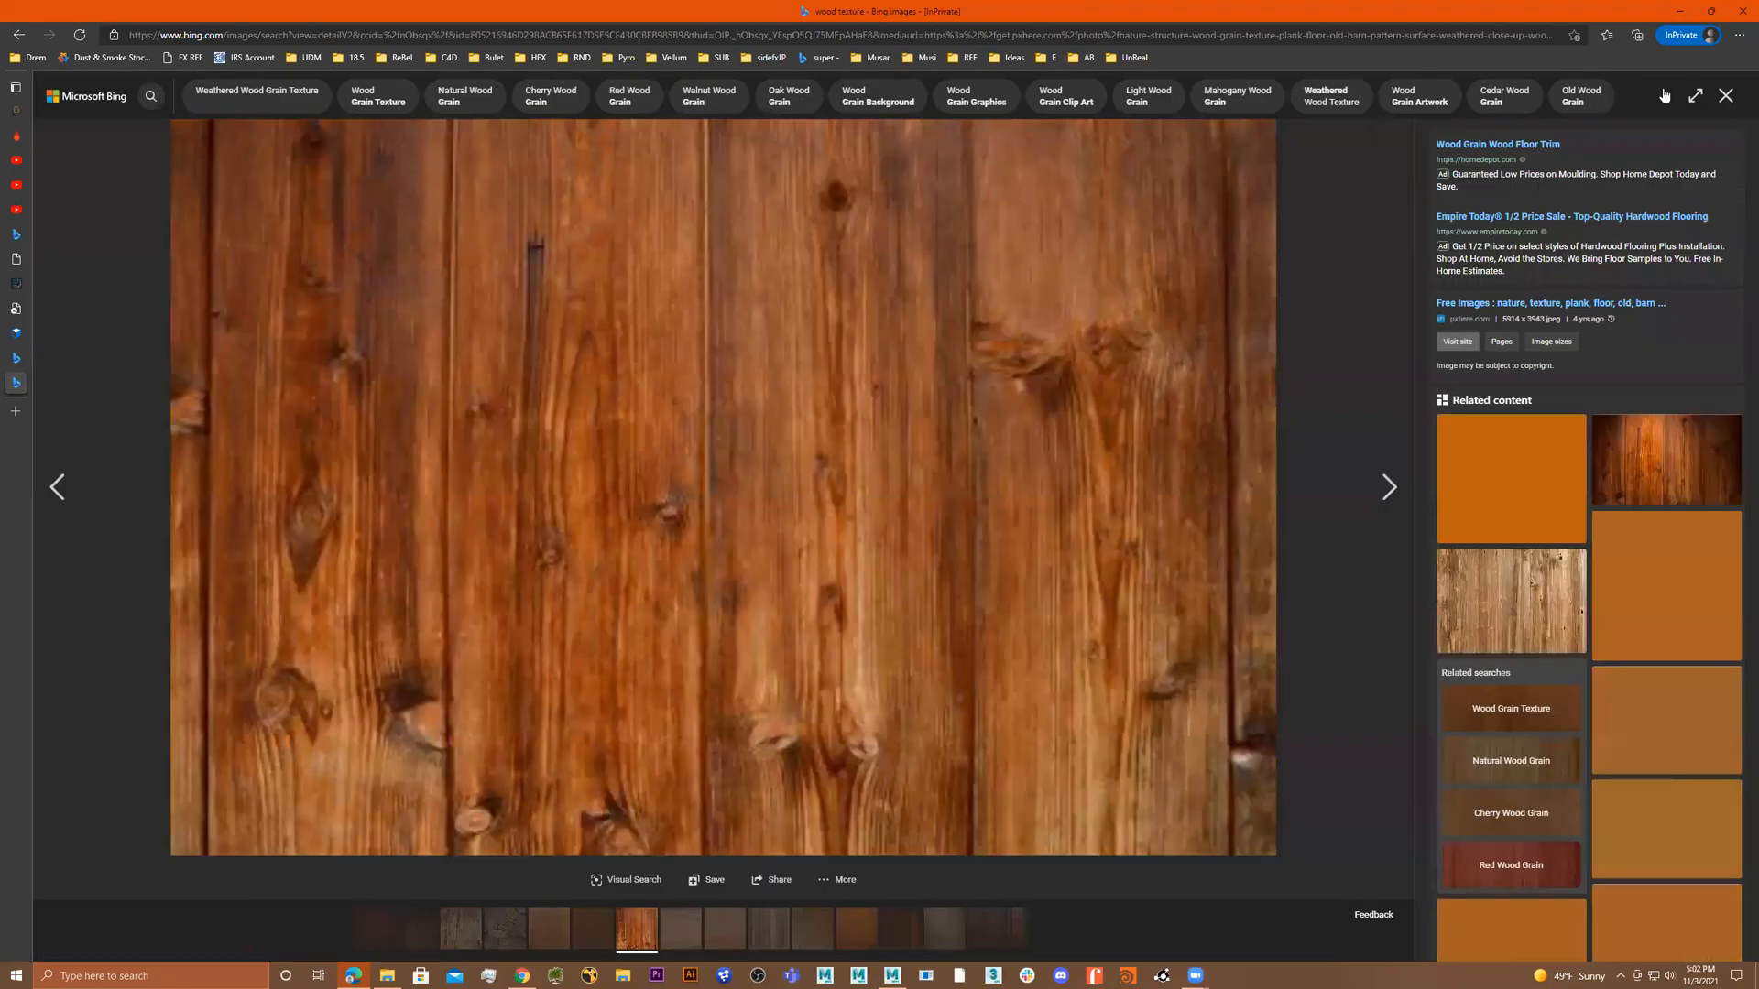
key(Escape)
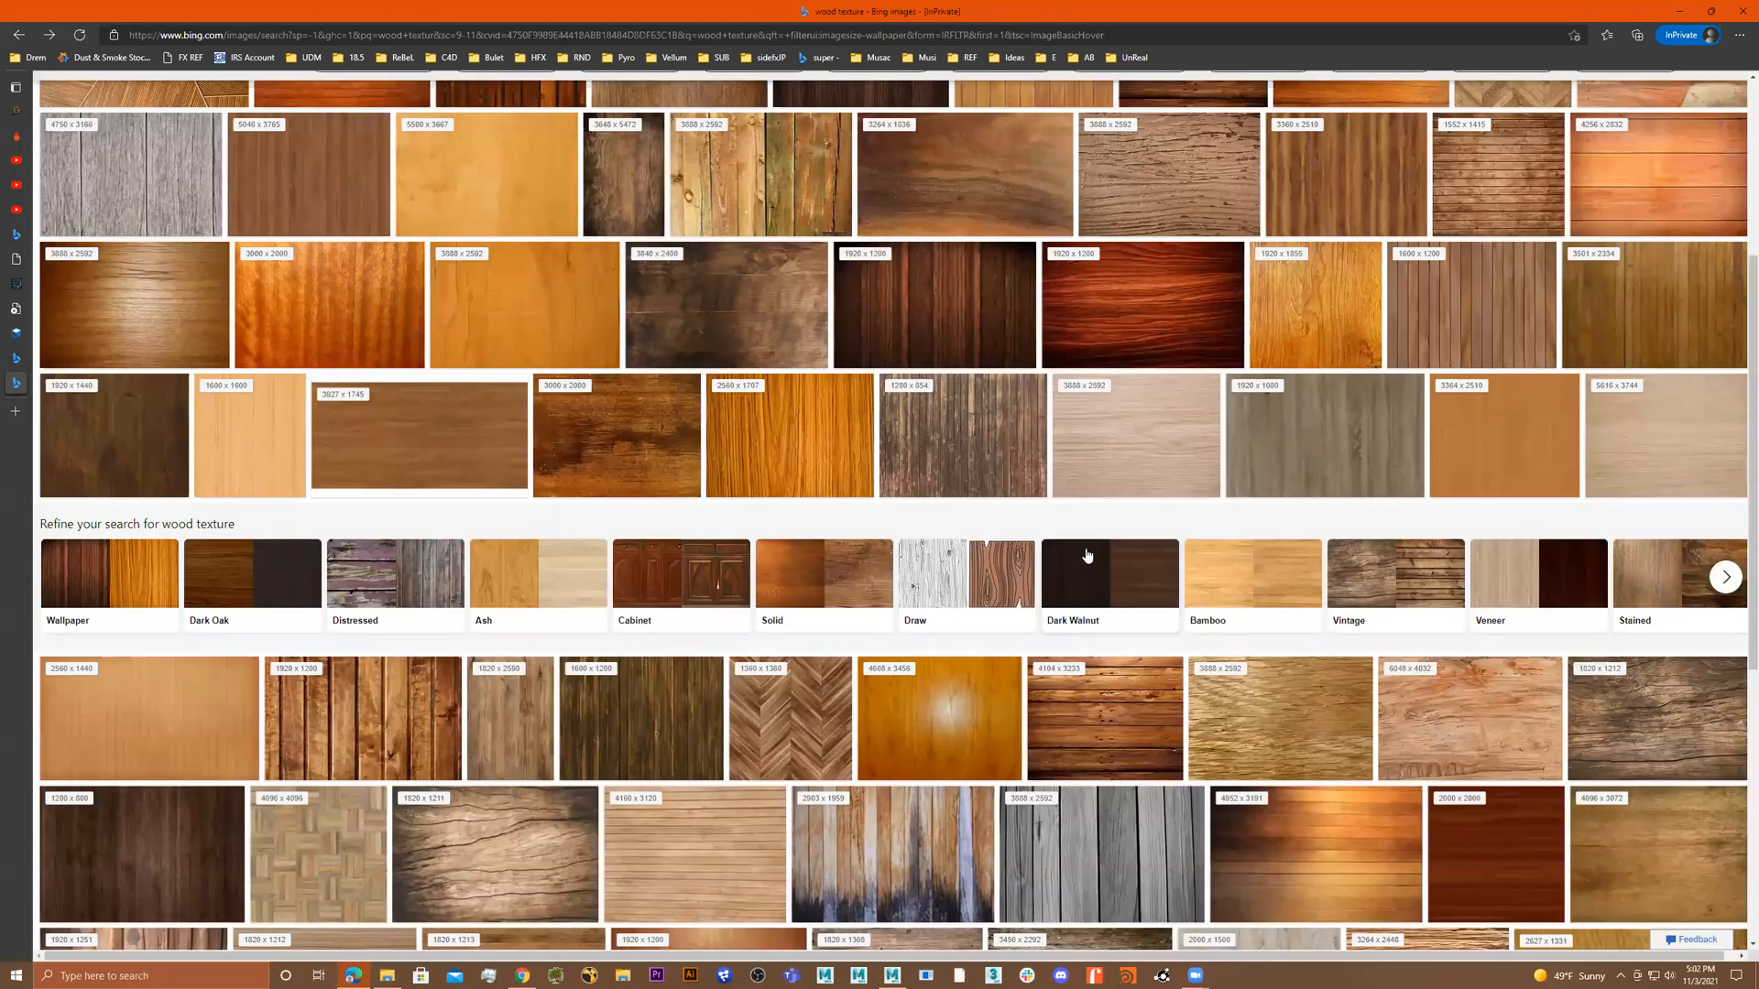
scroll(1131, 563, down, 1)
scroll(1594, 725, down, 1)
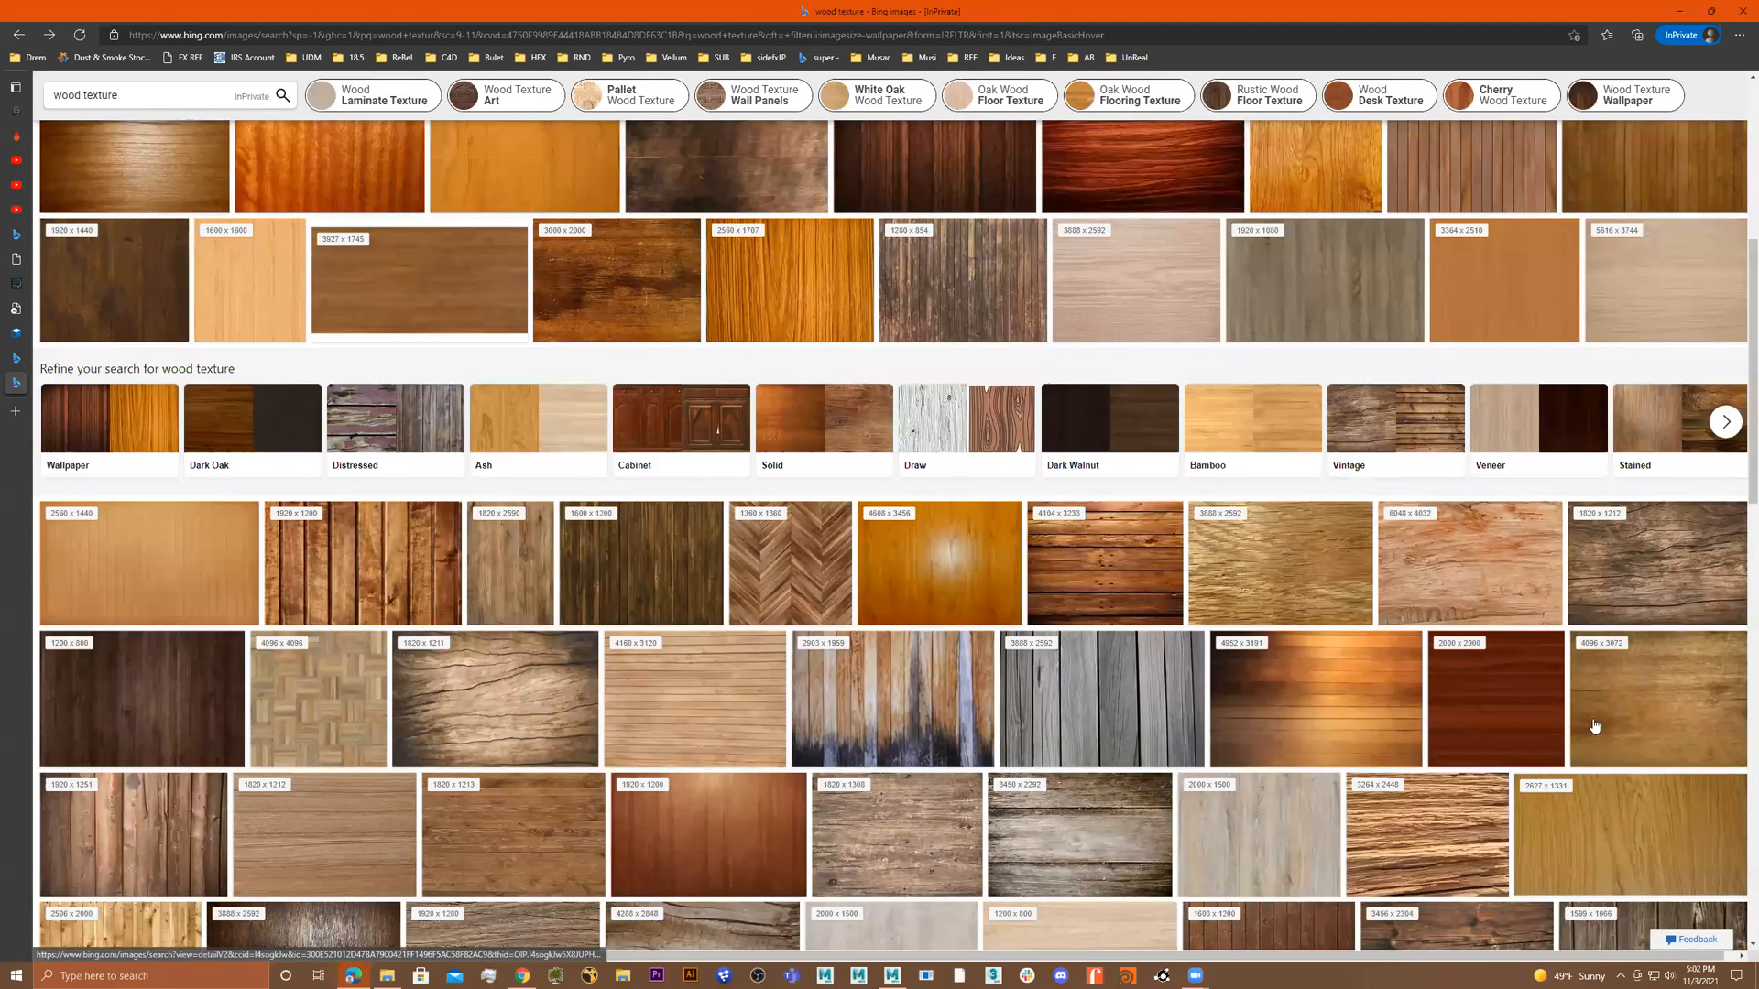
scroll(1031, 740, down, 2)
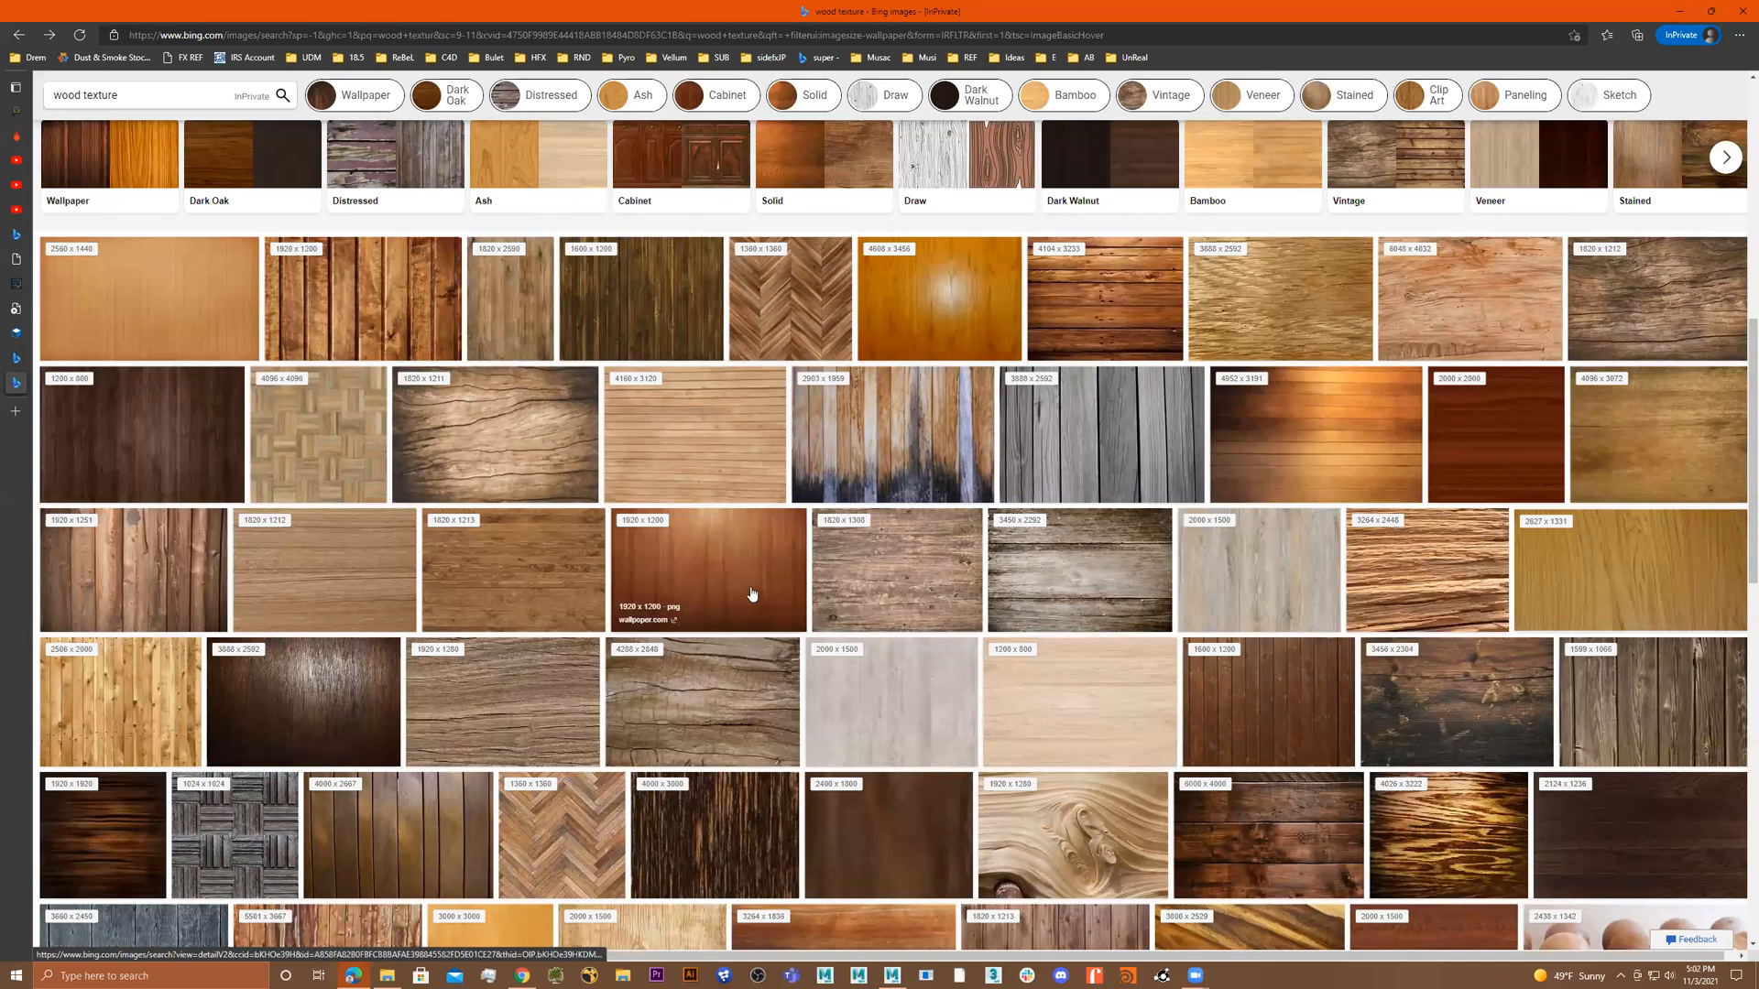
scroll(1119, 749, down, 3)
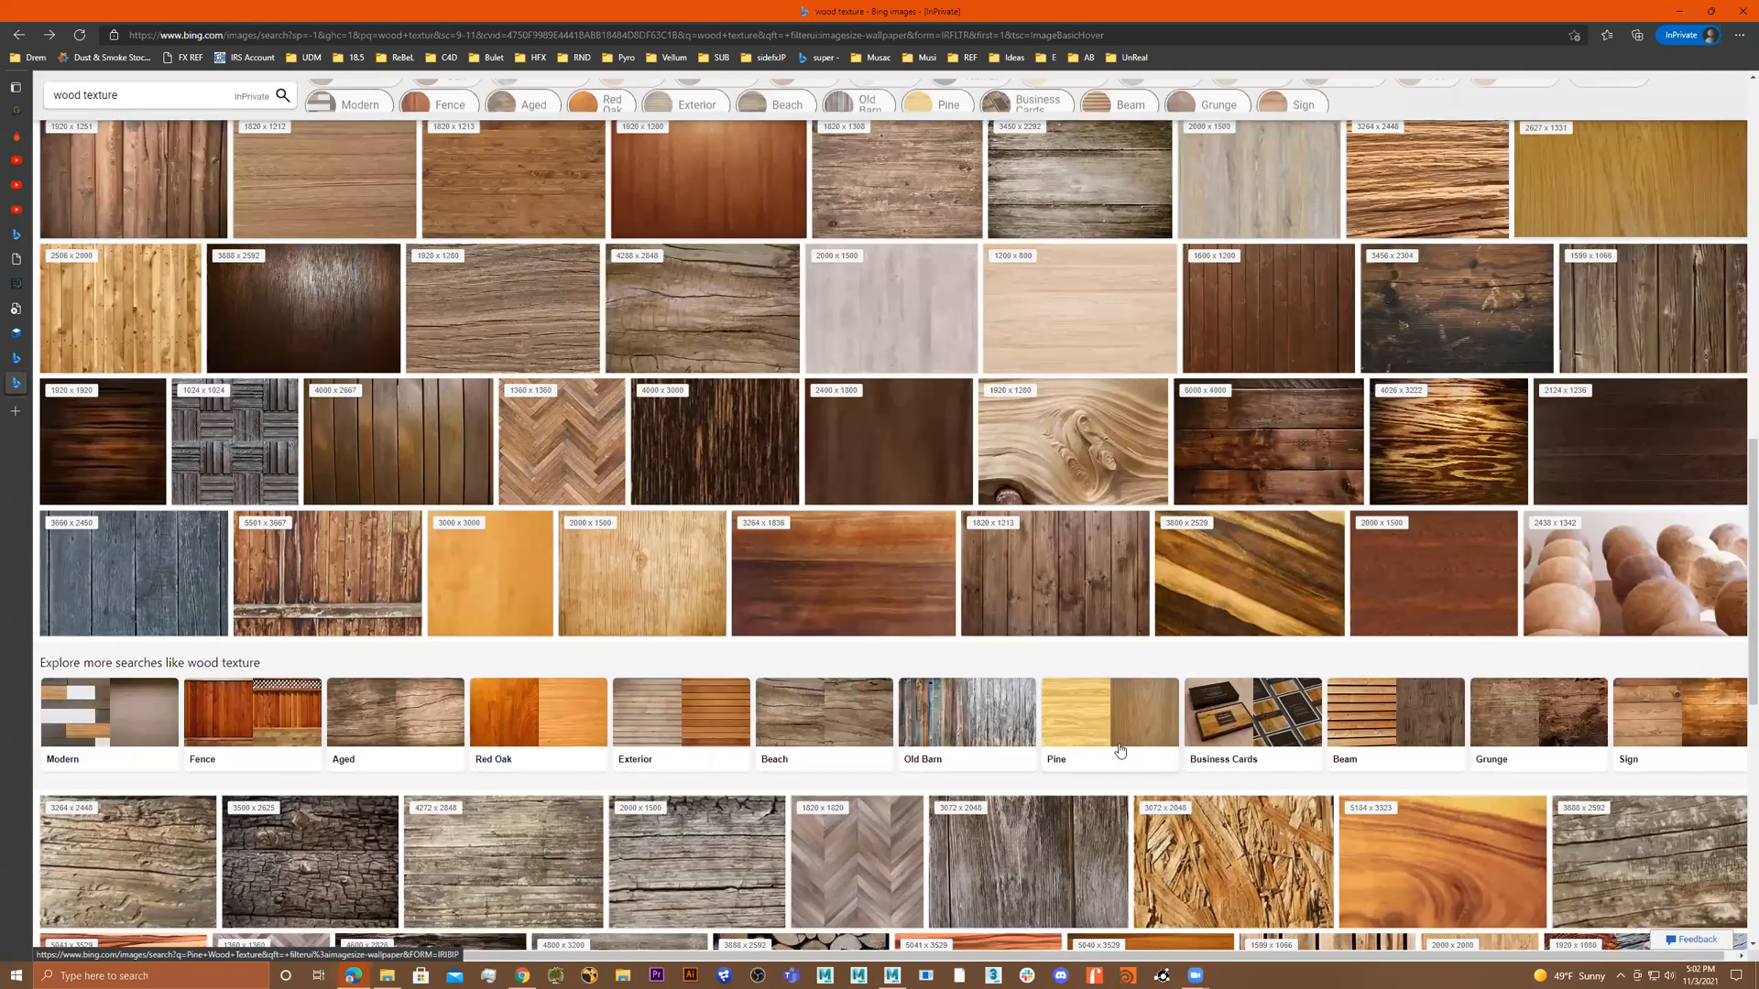
scroll(1120, 749, down, 4)
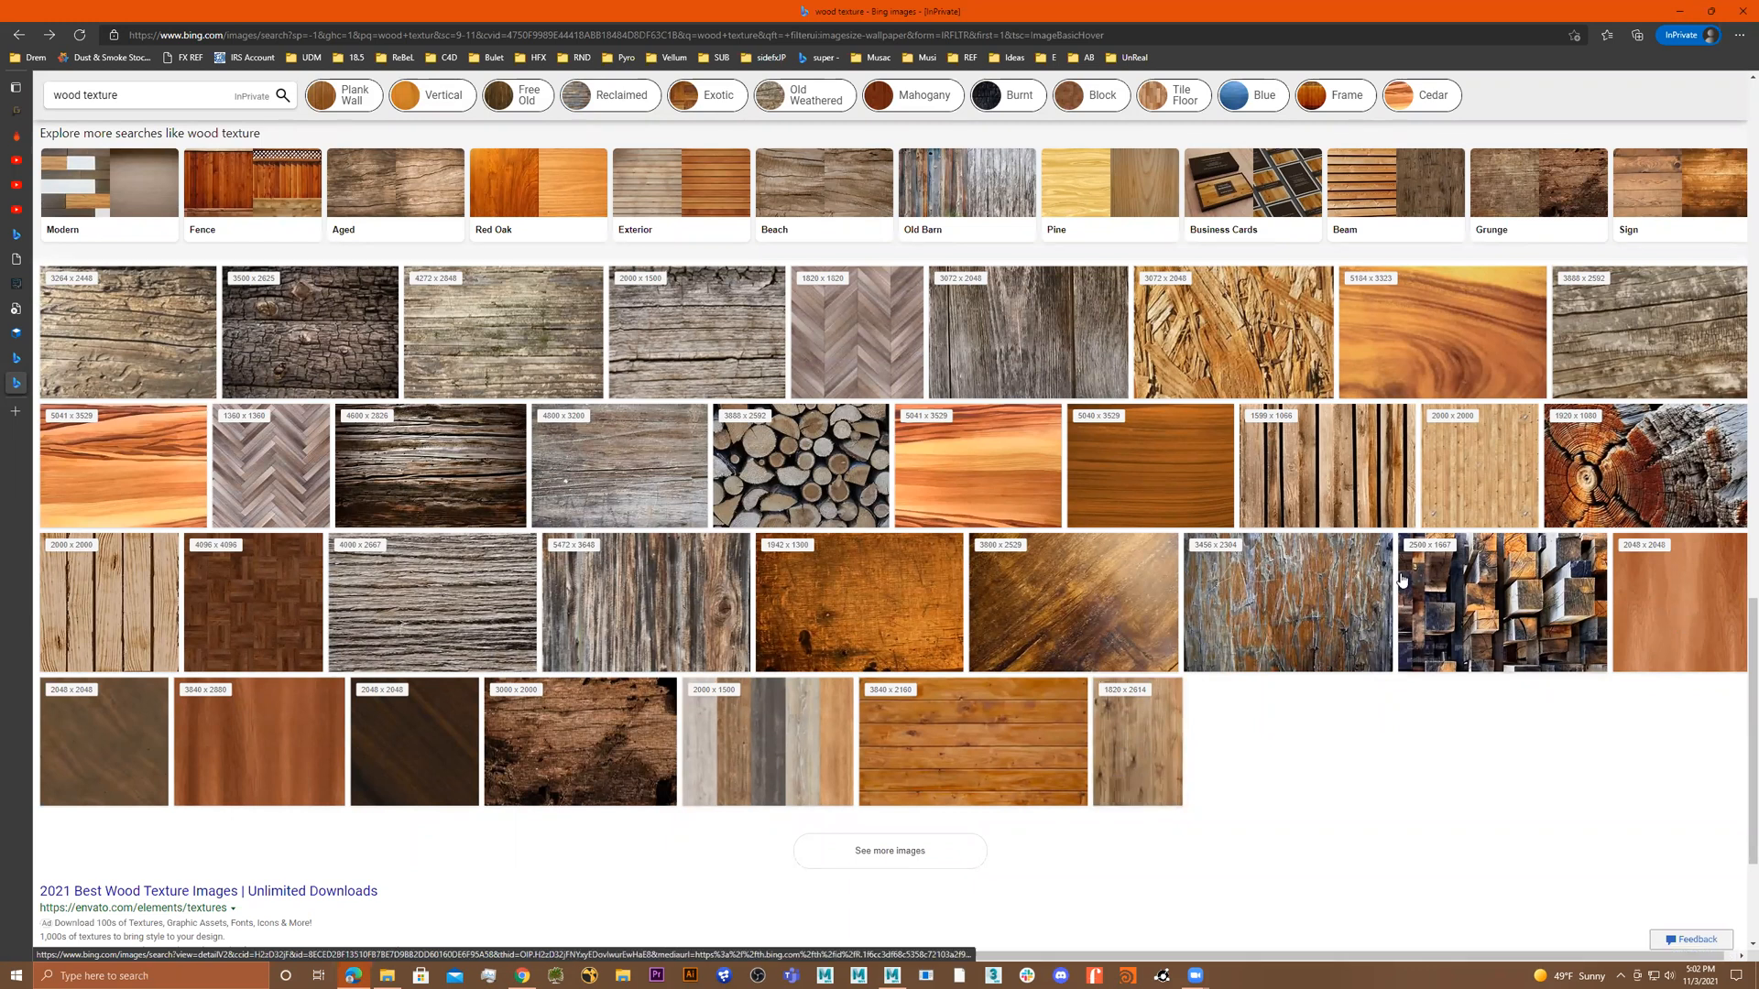
scroll(1383, 577, up, 15)
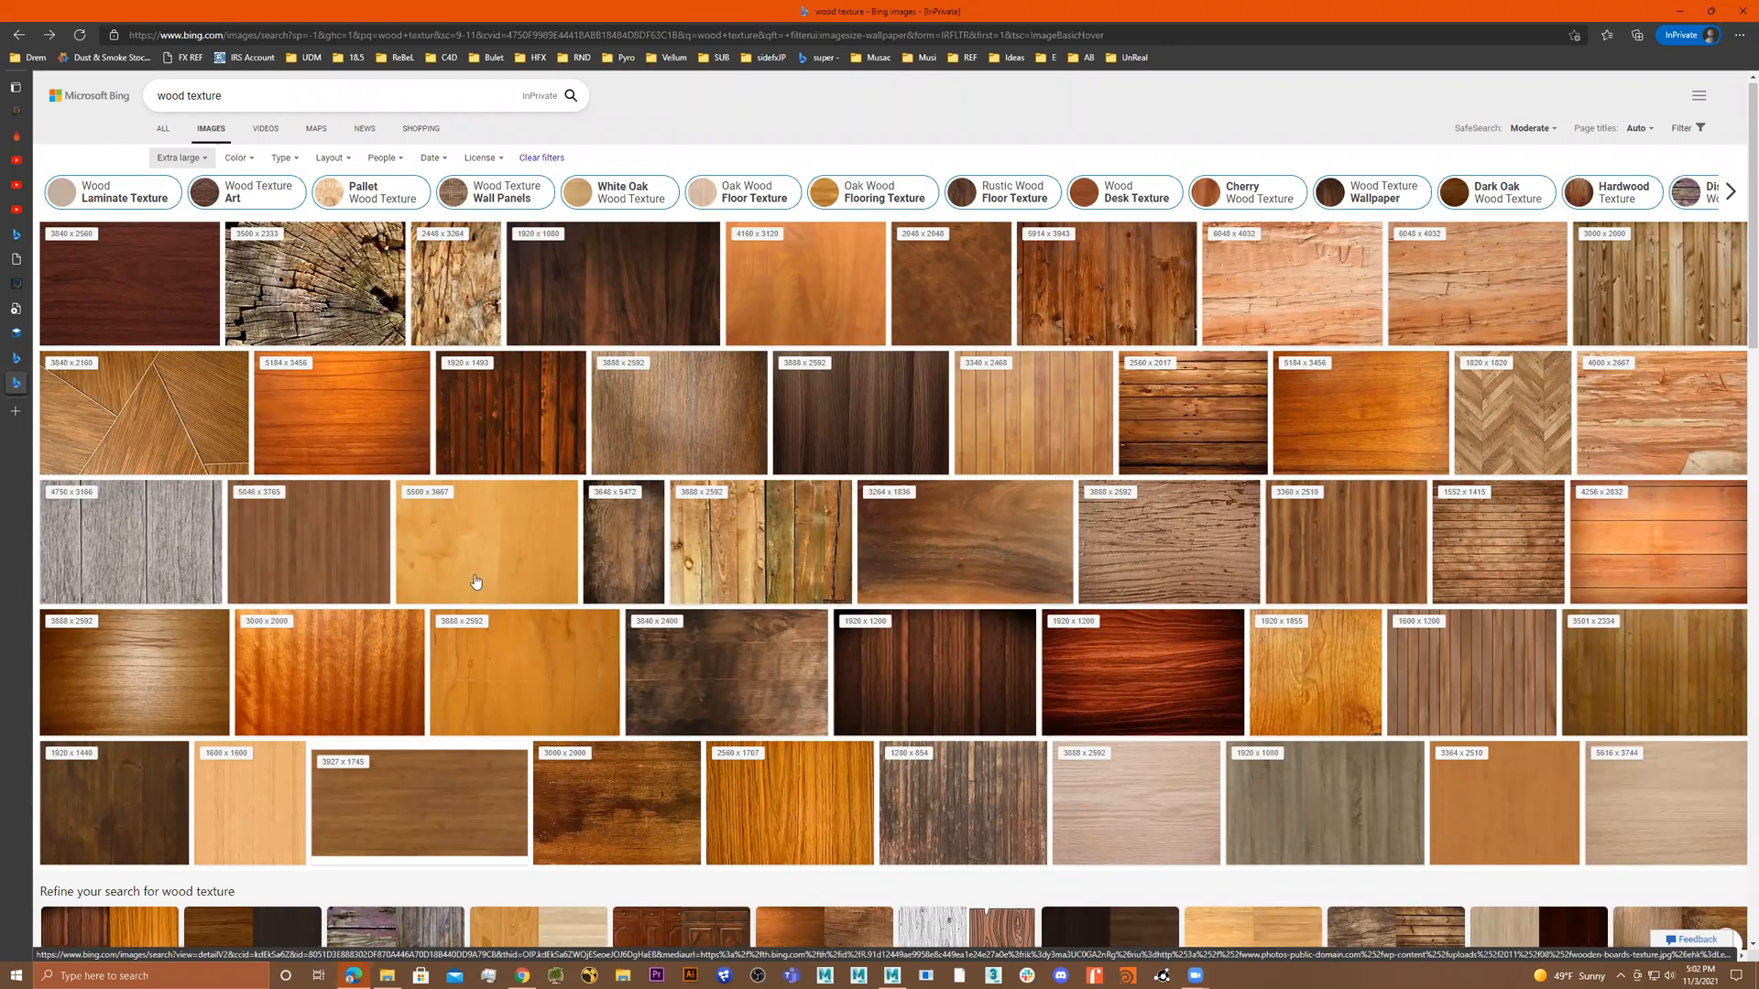
Open the brown vertical-grain wood panel image and save it as wood-80.jpg in the project's images folder.
click(345, 548)
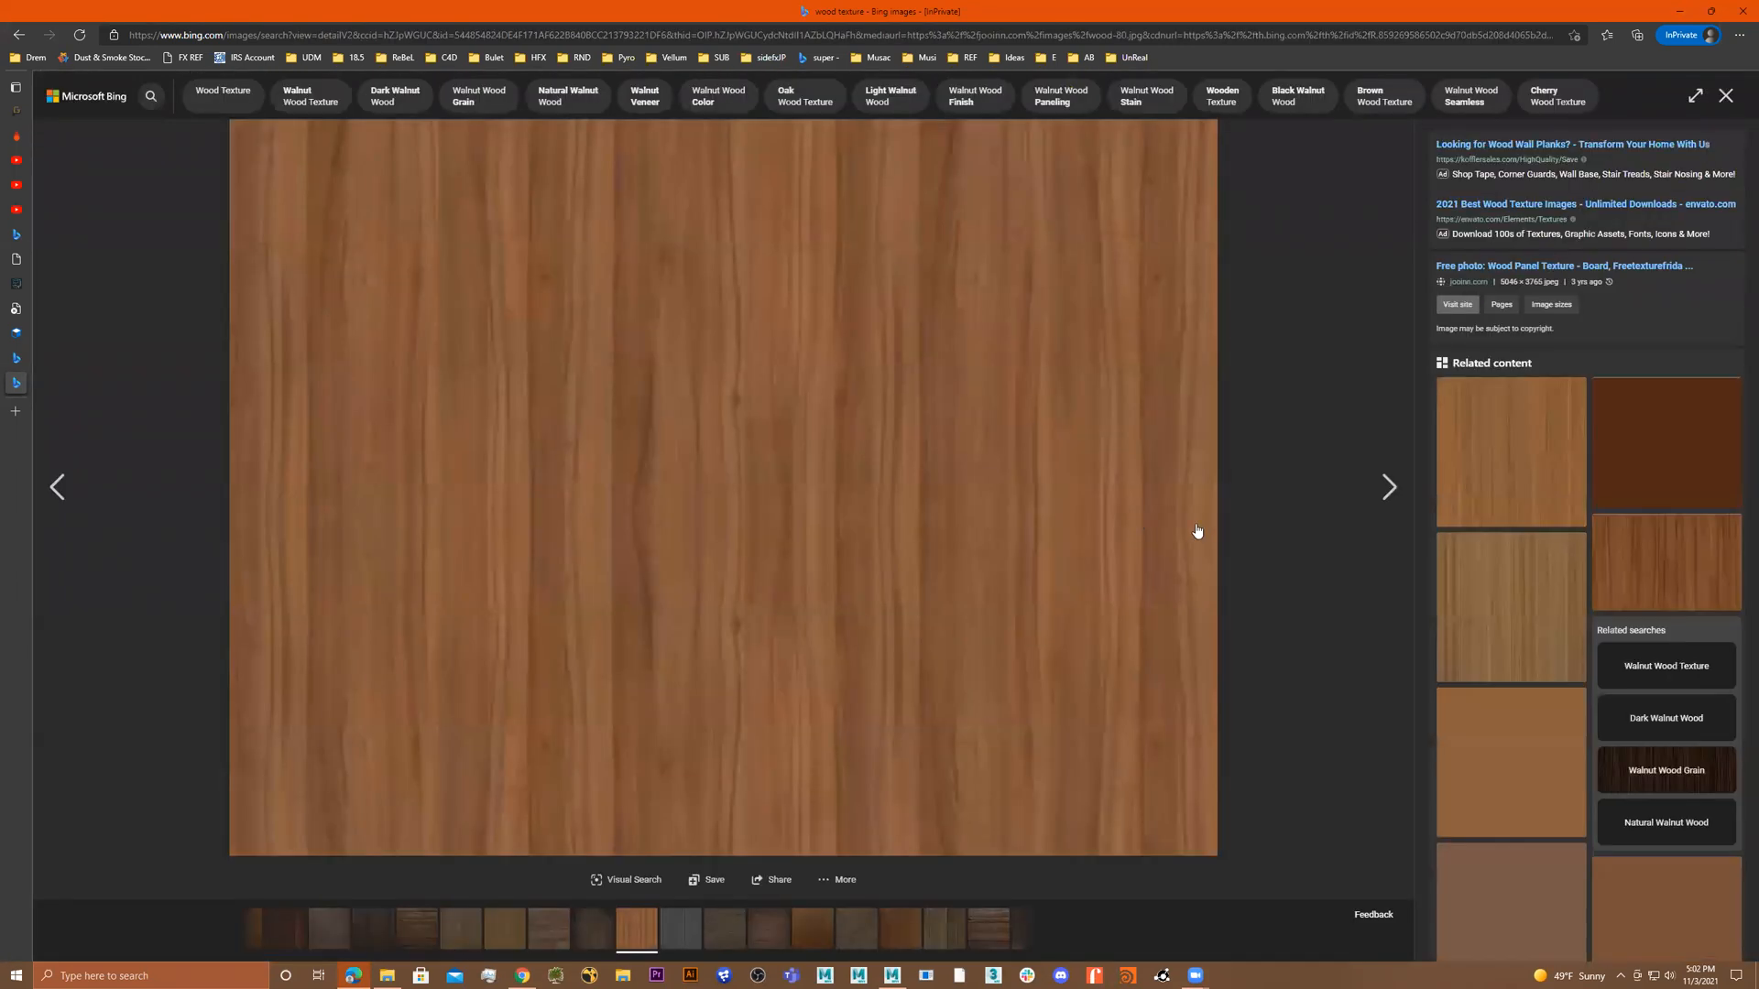
right_click(896, 446)
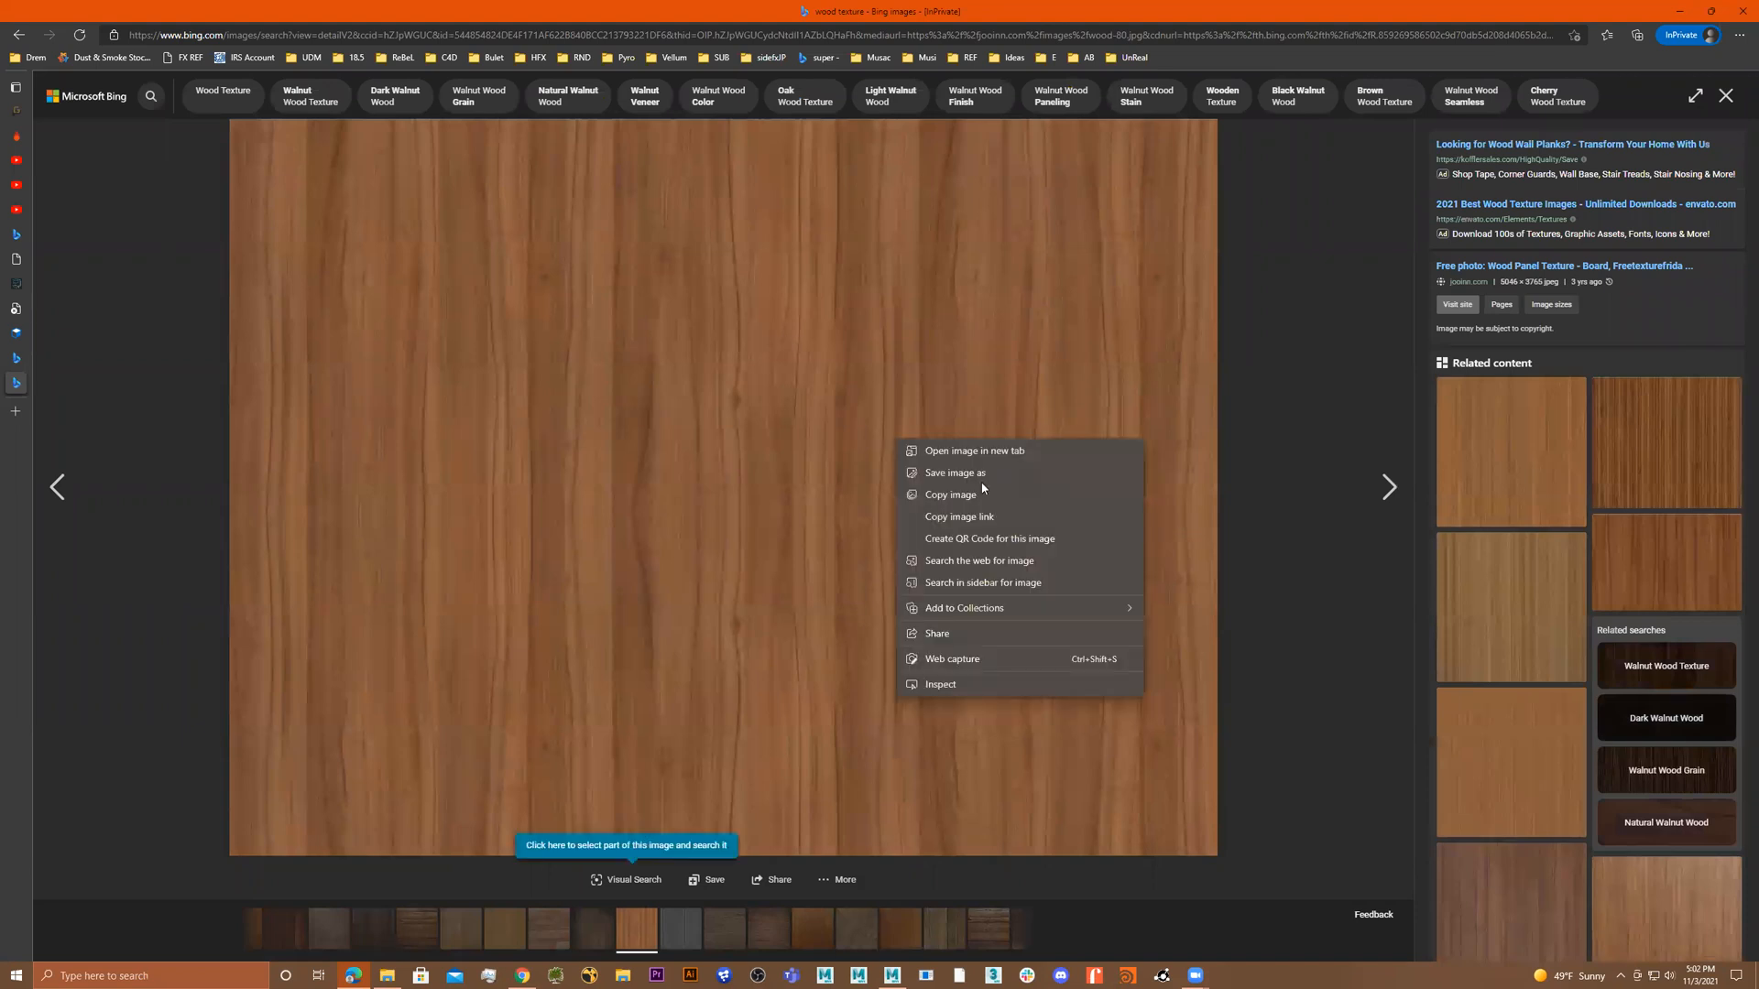
click(1026, 476)
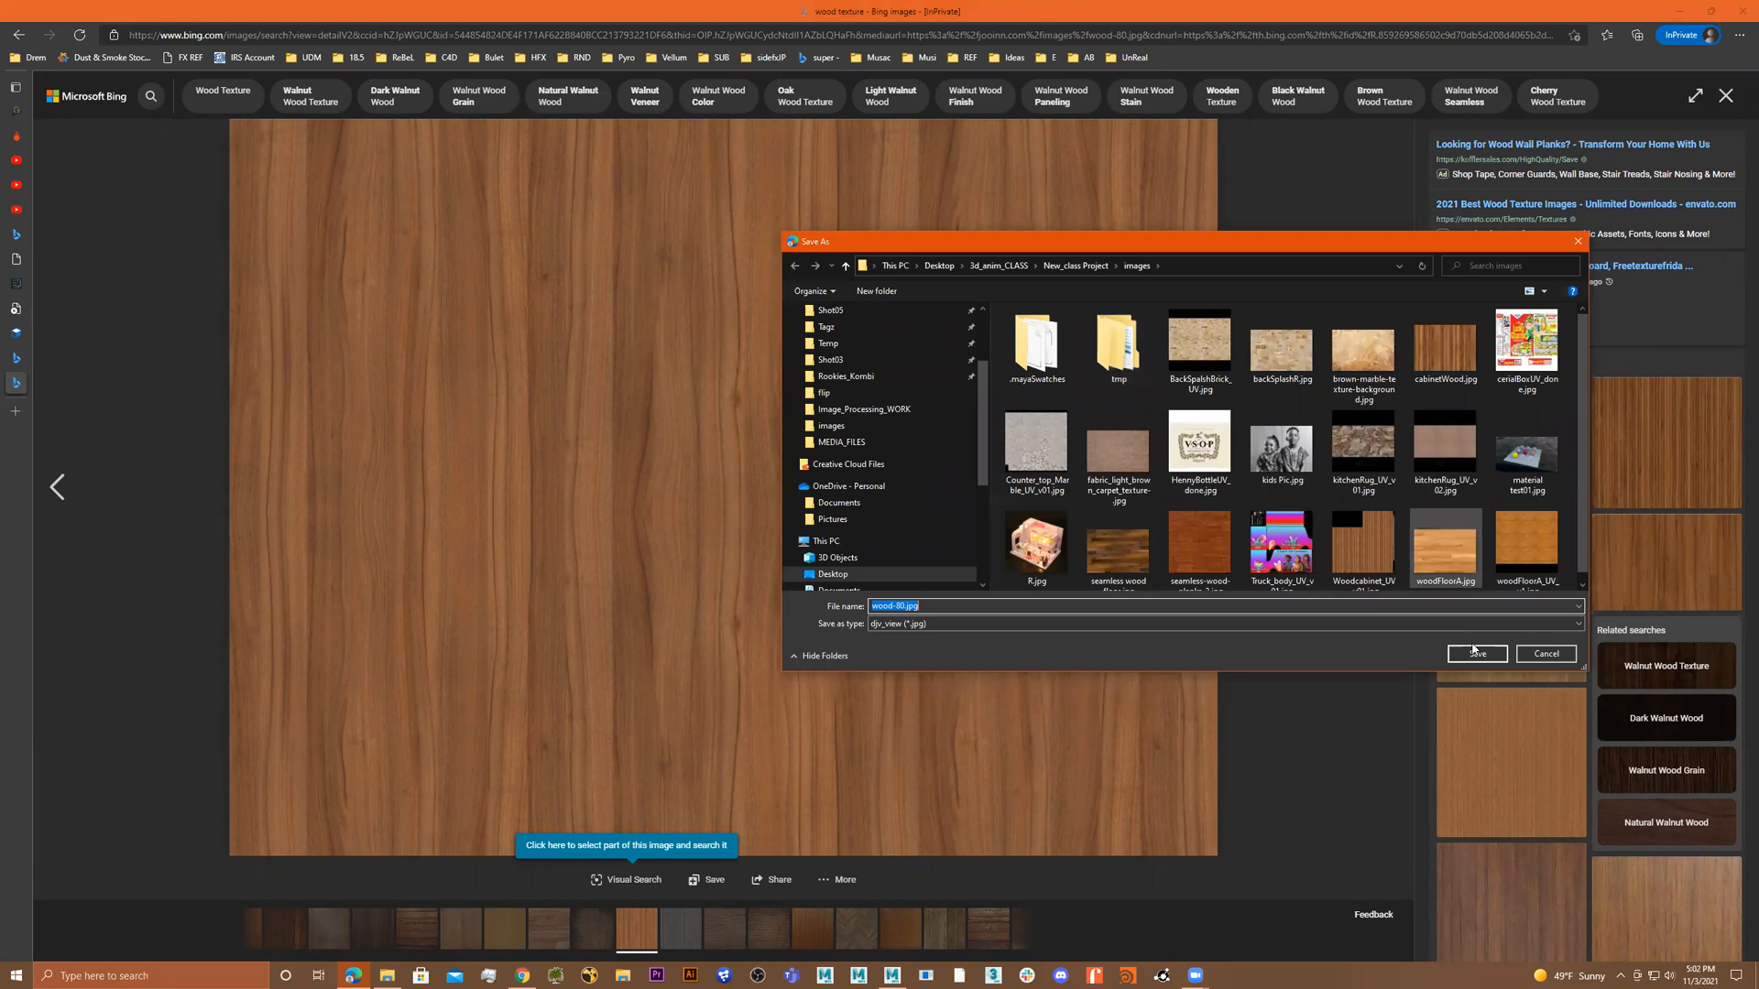
click(1475, 652)
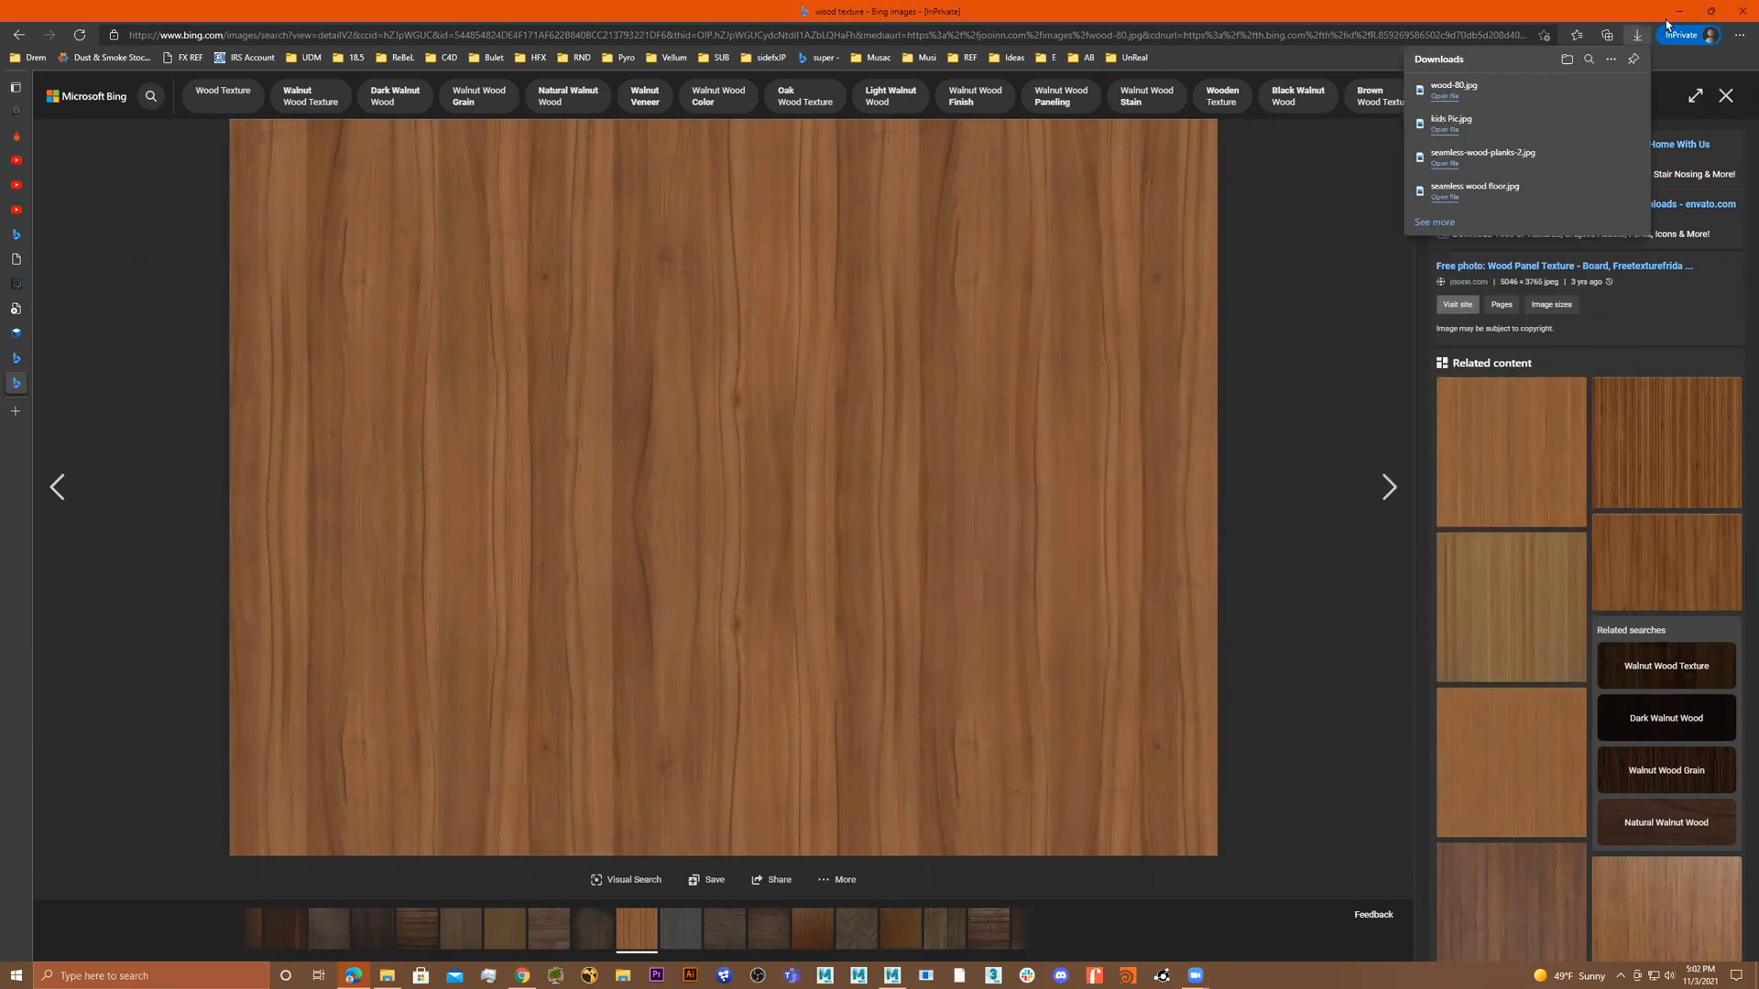
Switch back to Maya and return the frame from UV component selection to object mode.
click(1678, 12)
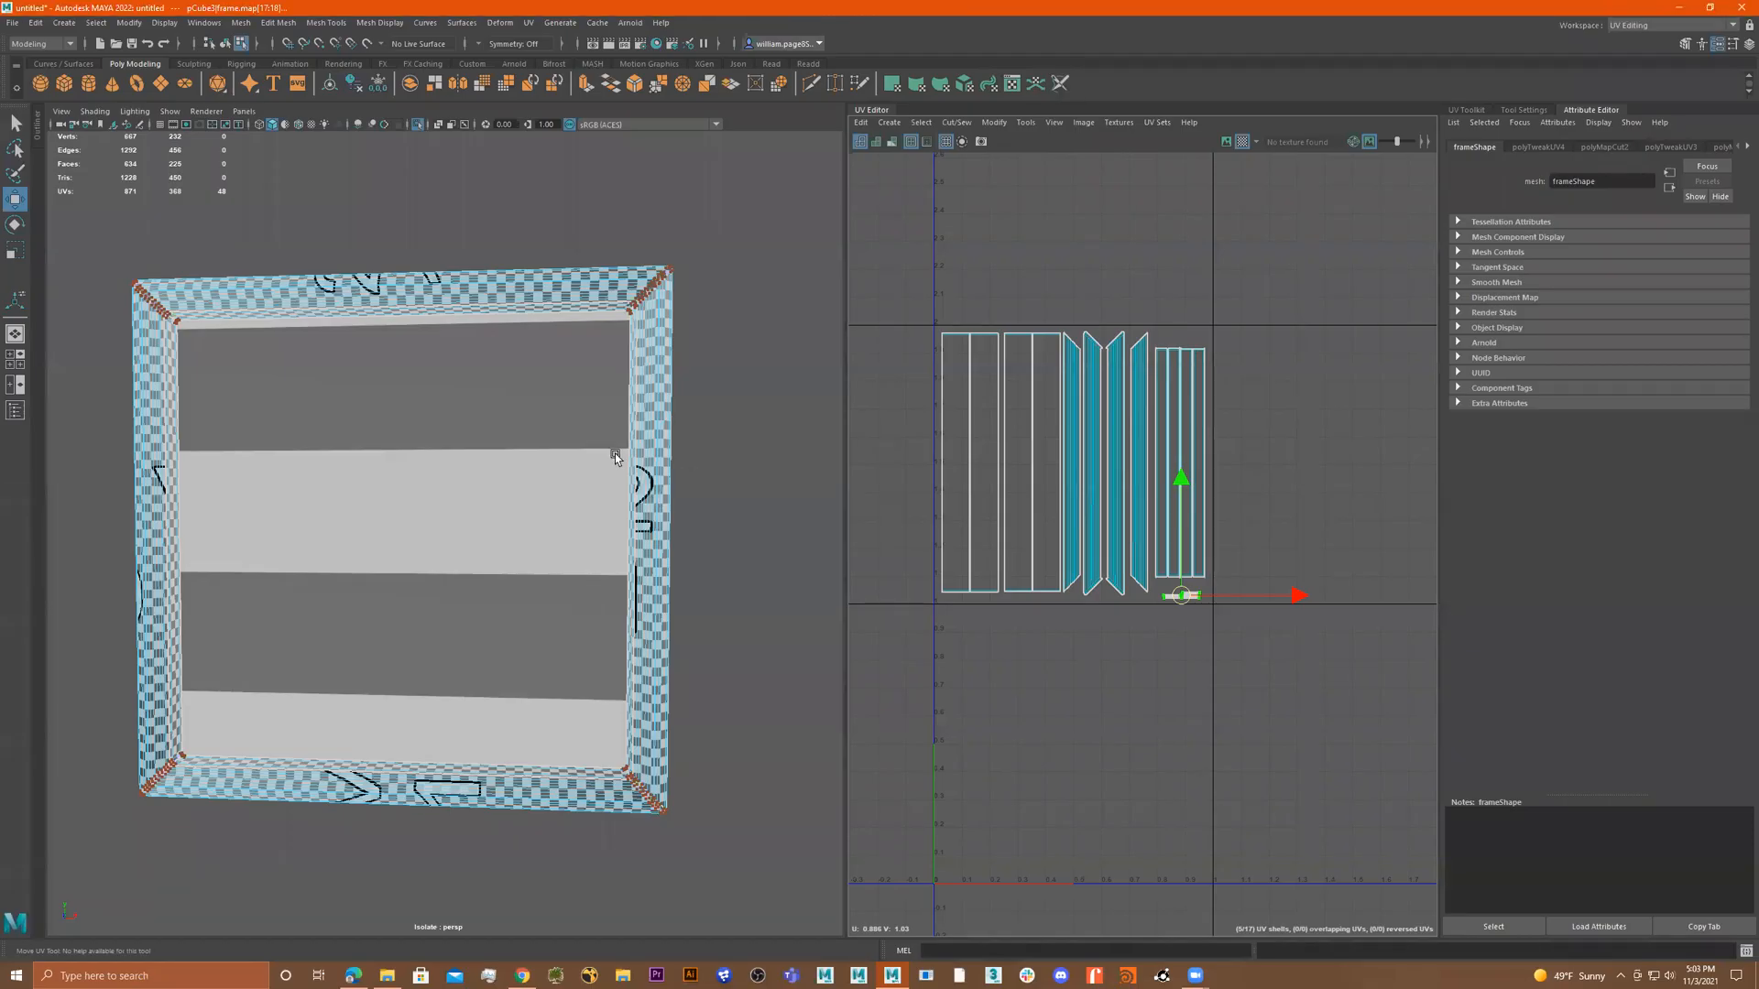
scroll(628, 483, down, 2)
key(F8)
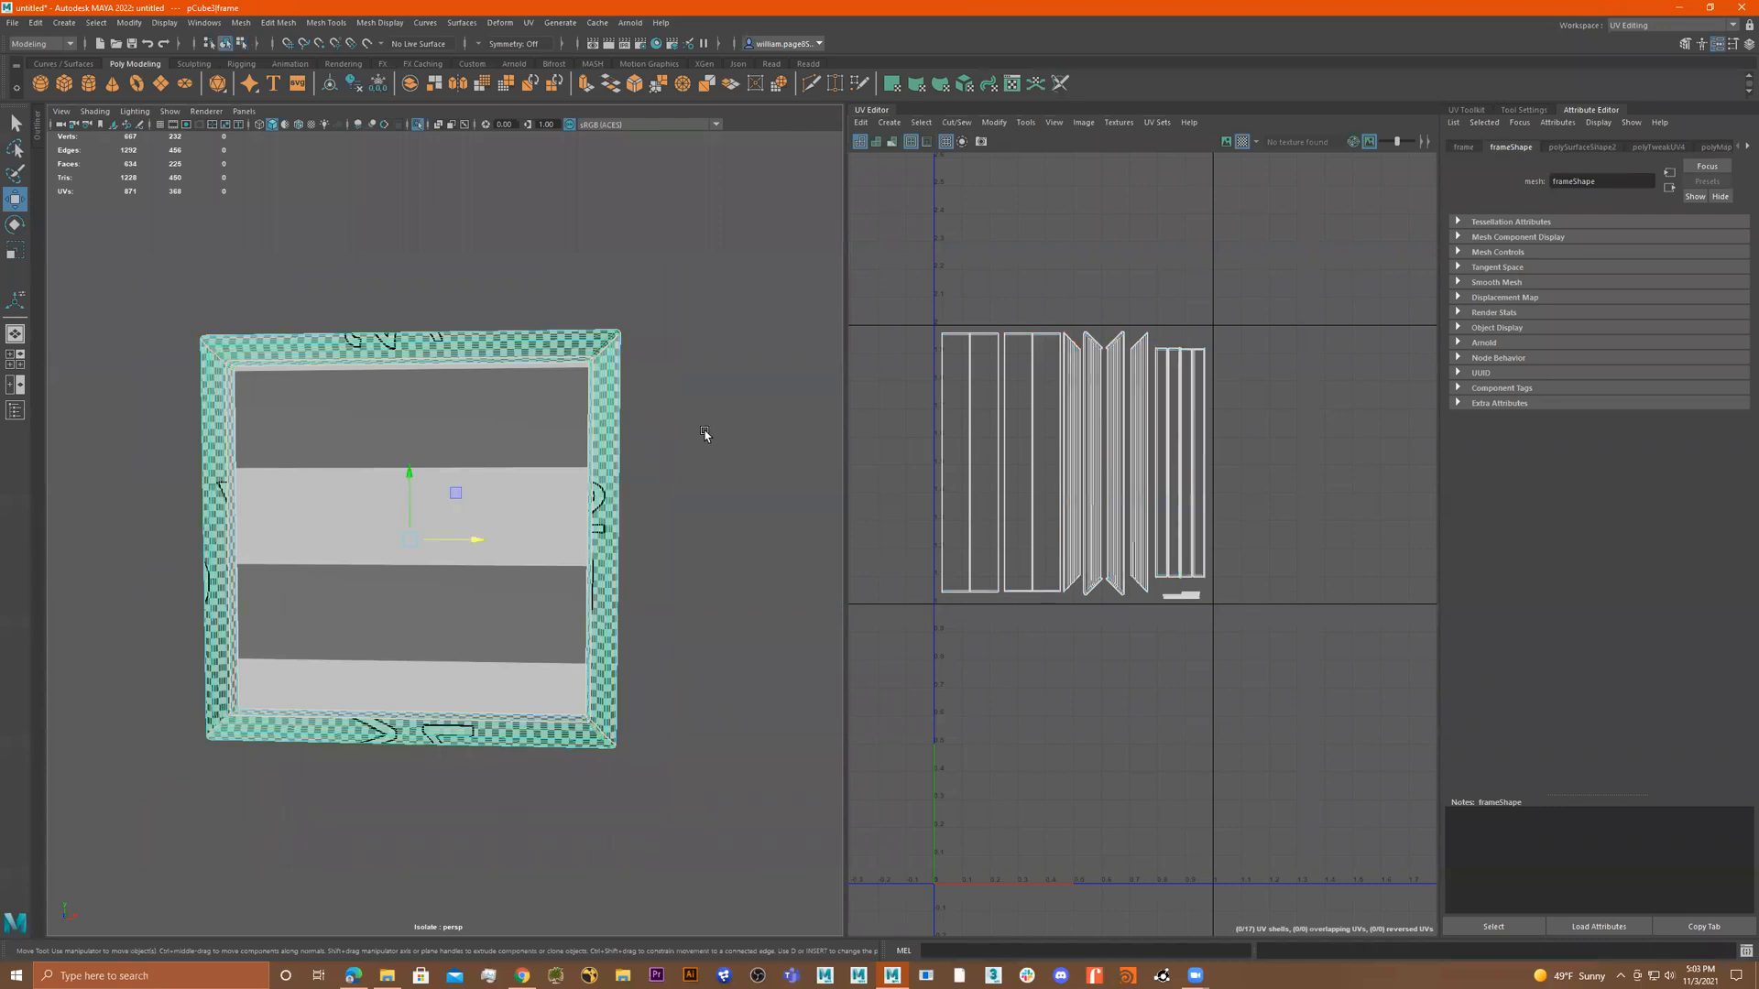
Turn off the checker pattern on the frame and return to the Maya Classic workspace.
alt+drag(591, 396, 612, 394)
click(1241, 144)
alt+drag(680, 411, 661, 405)
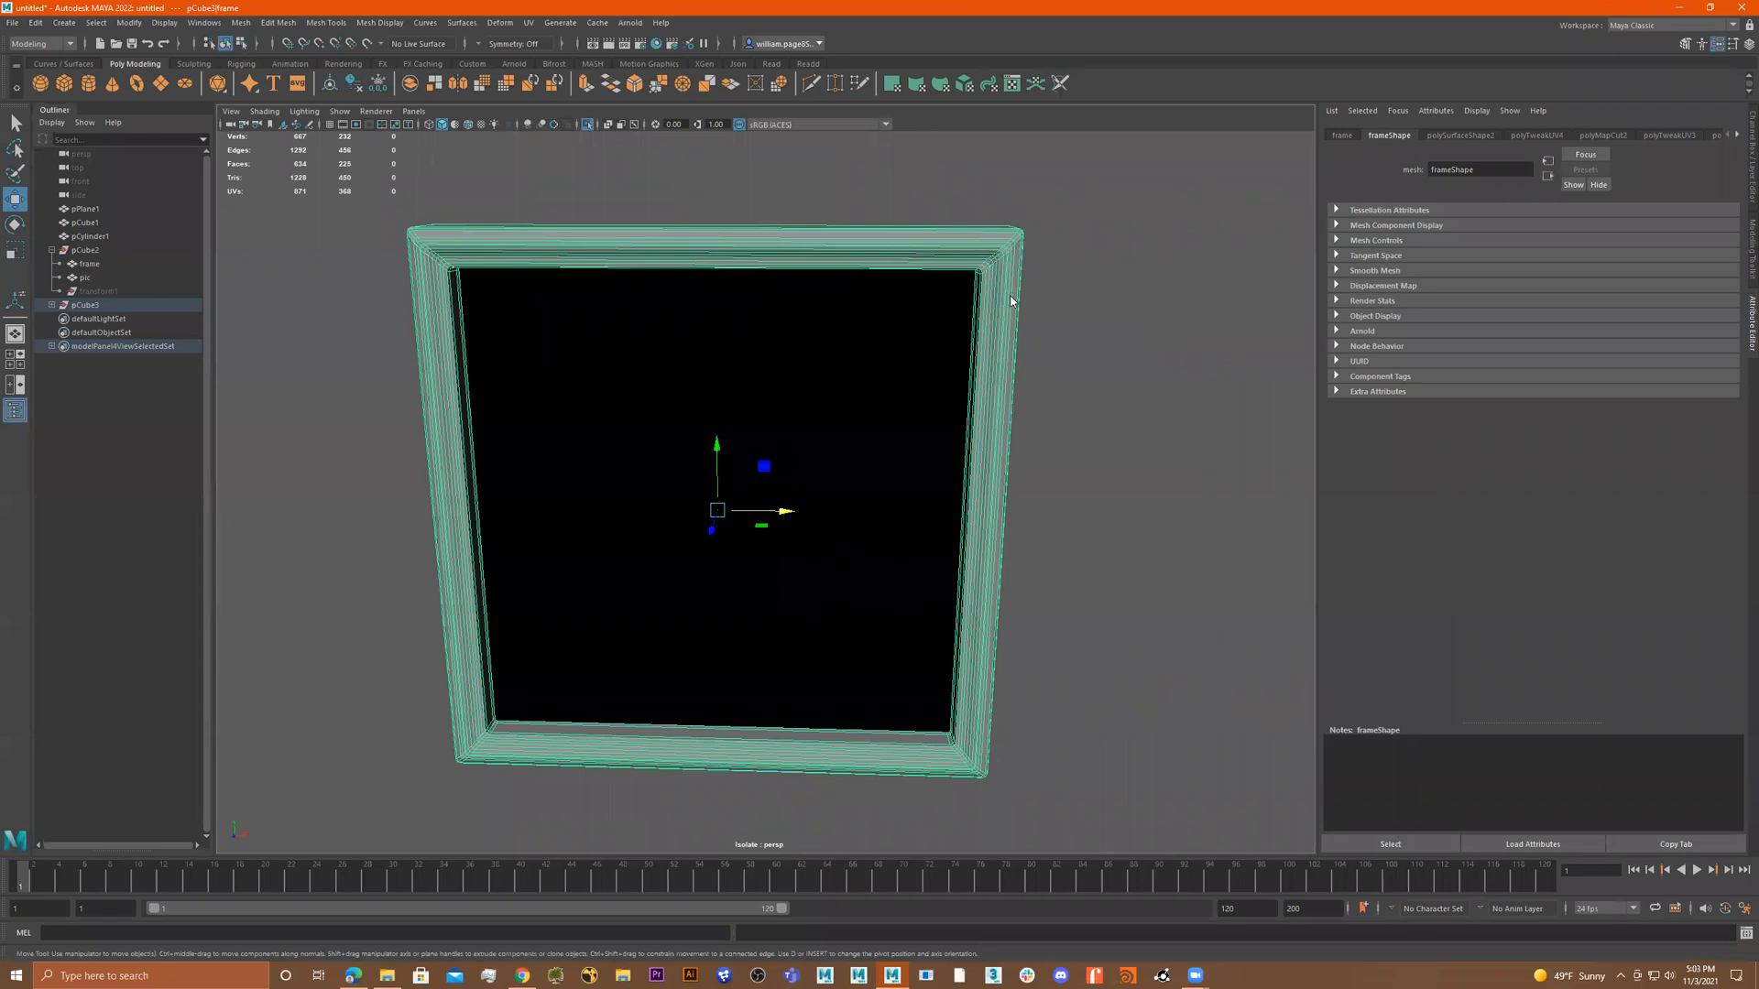
Assign a new aiStandardSurface material to the second frame and name it wooden_frame.
right_click(1010, 297)
click(1019, 648)
click(630, 435)
click(730, 627)
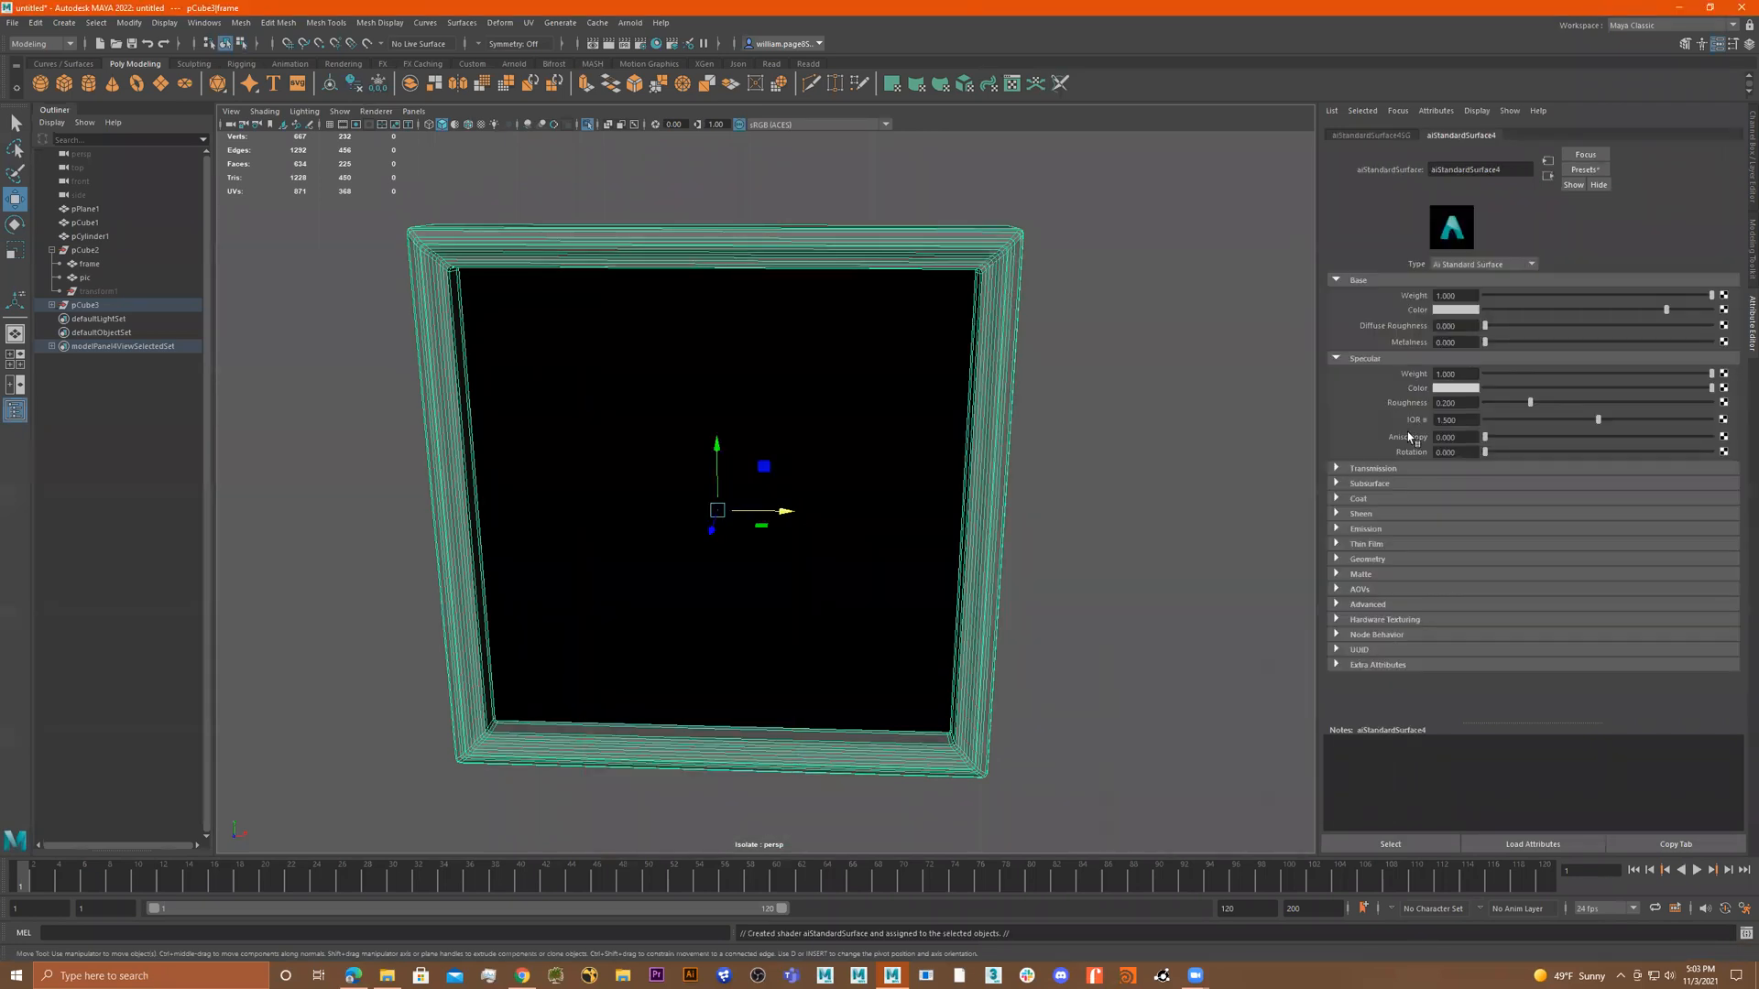
text(wooden_frame)
key(Return)
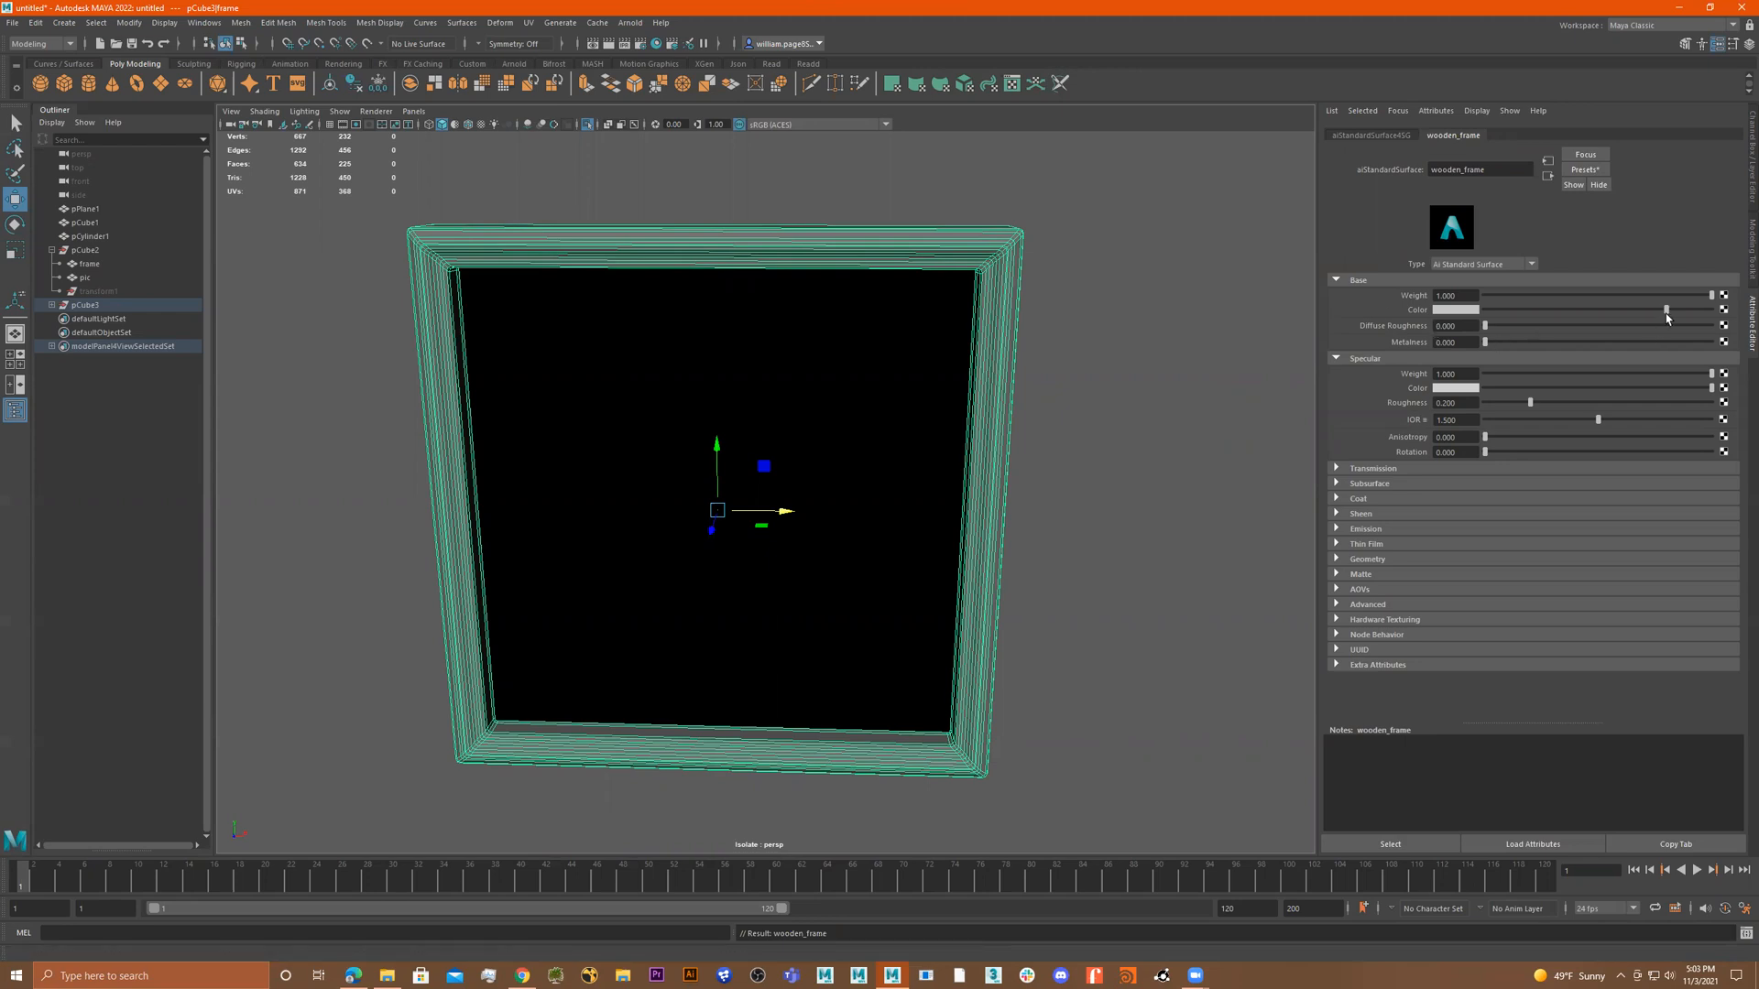
Connect a File texture to the wooden_frame base color and load wood-80.jpg from the project's images folder.
click(1724, 310)
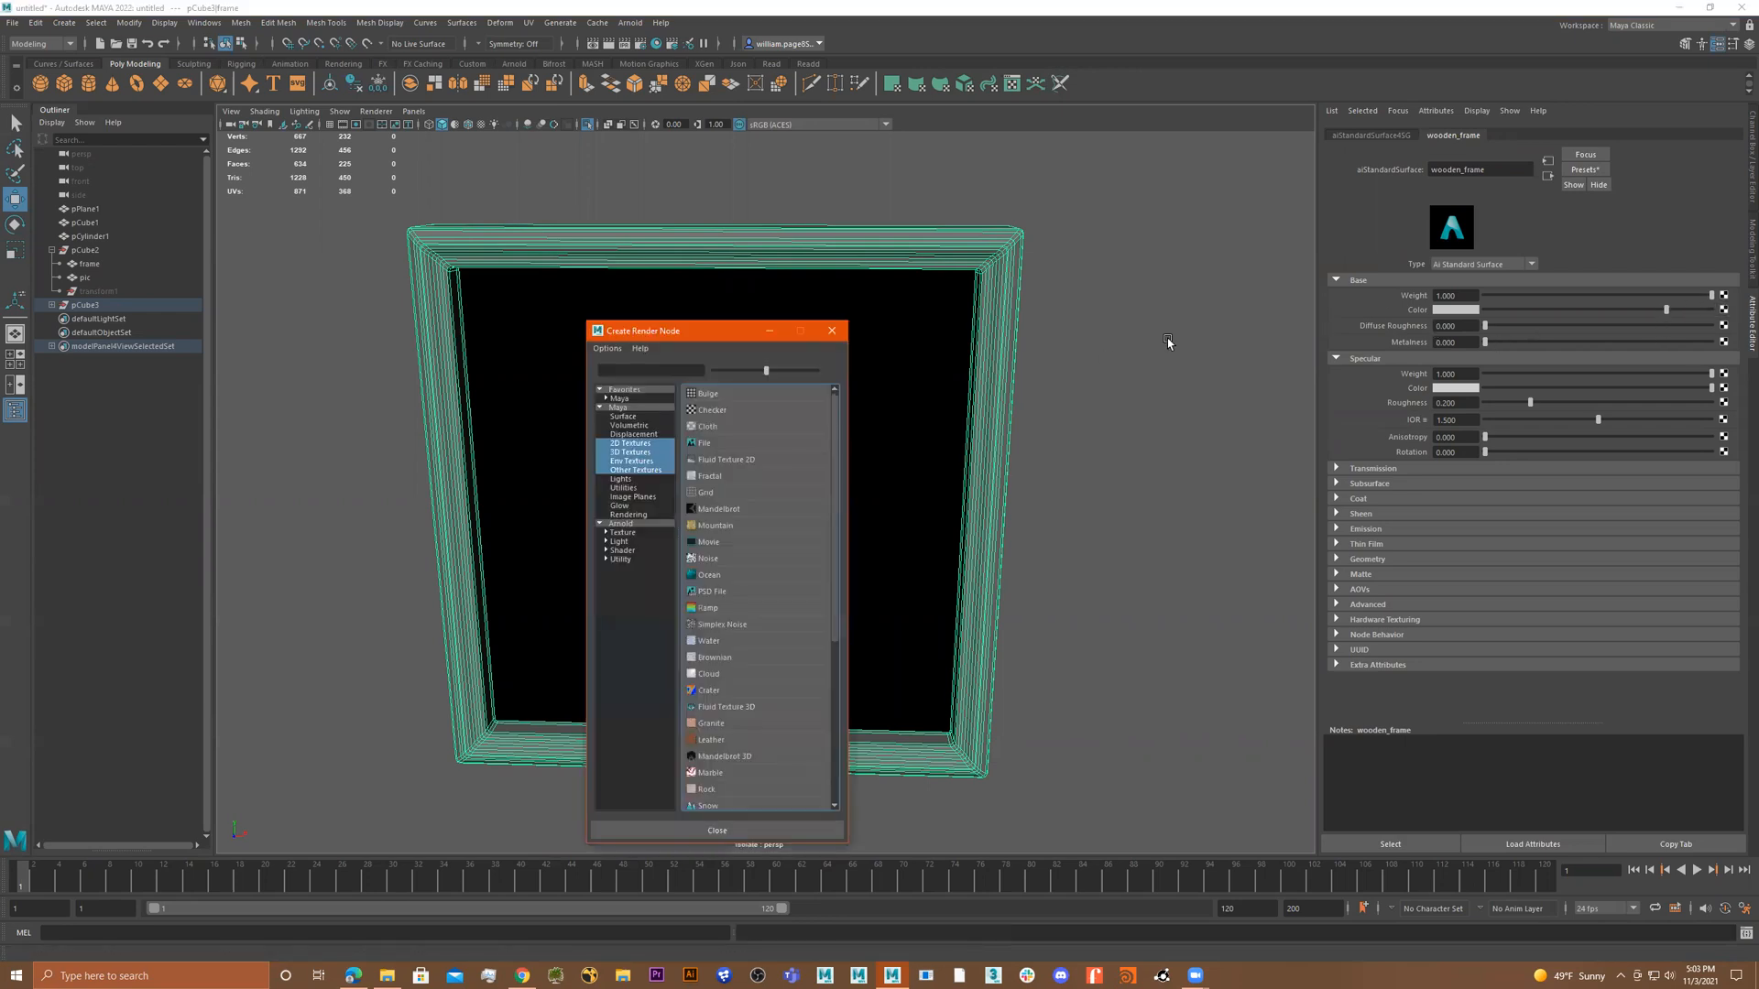
click(751, 446)
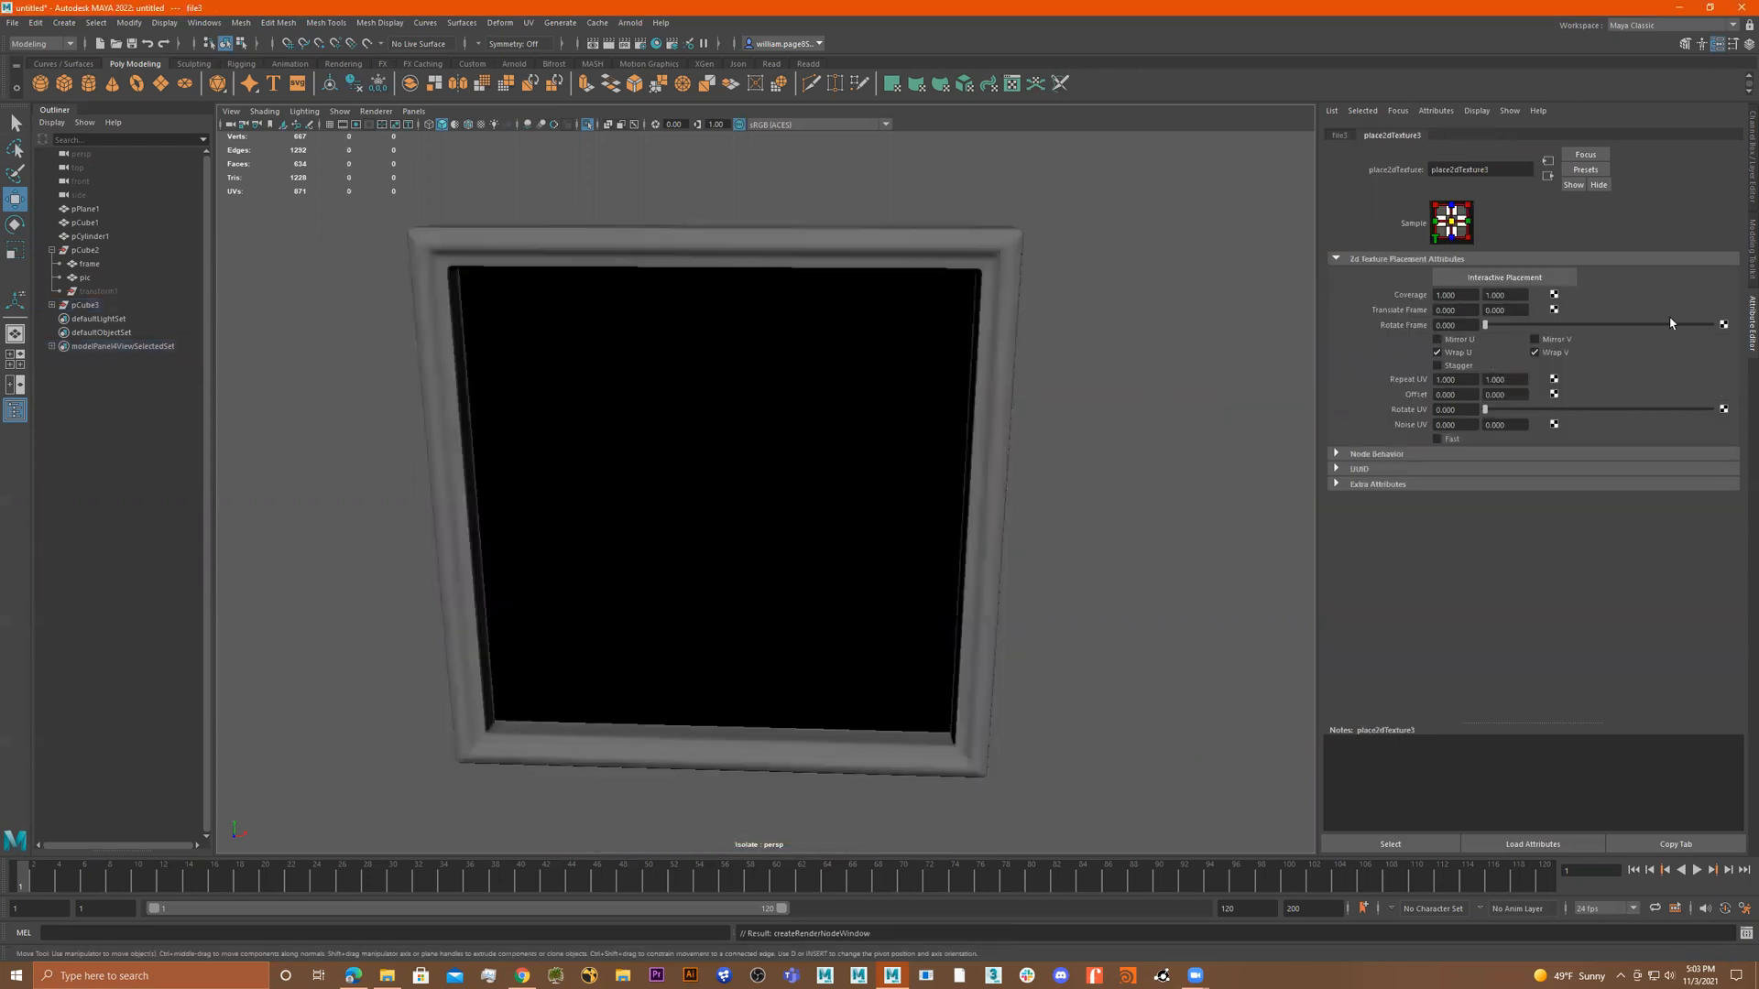
click(1336, 136)
click(1726, 323)
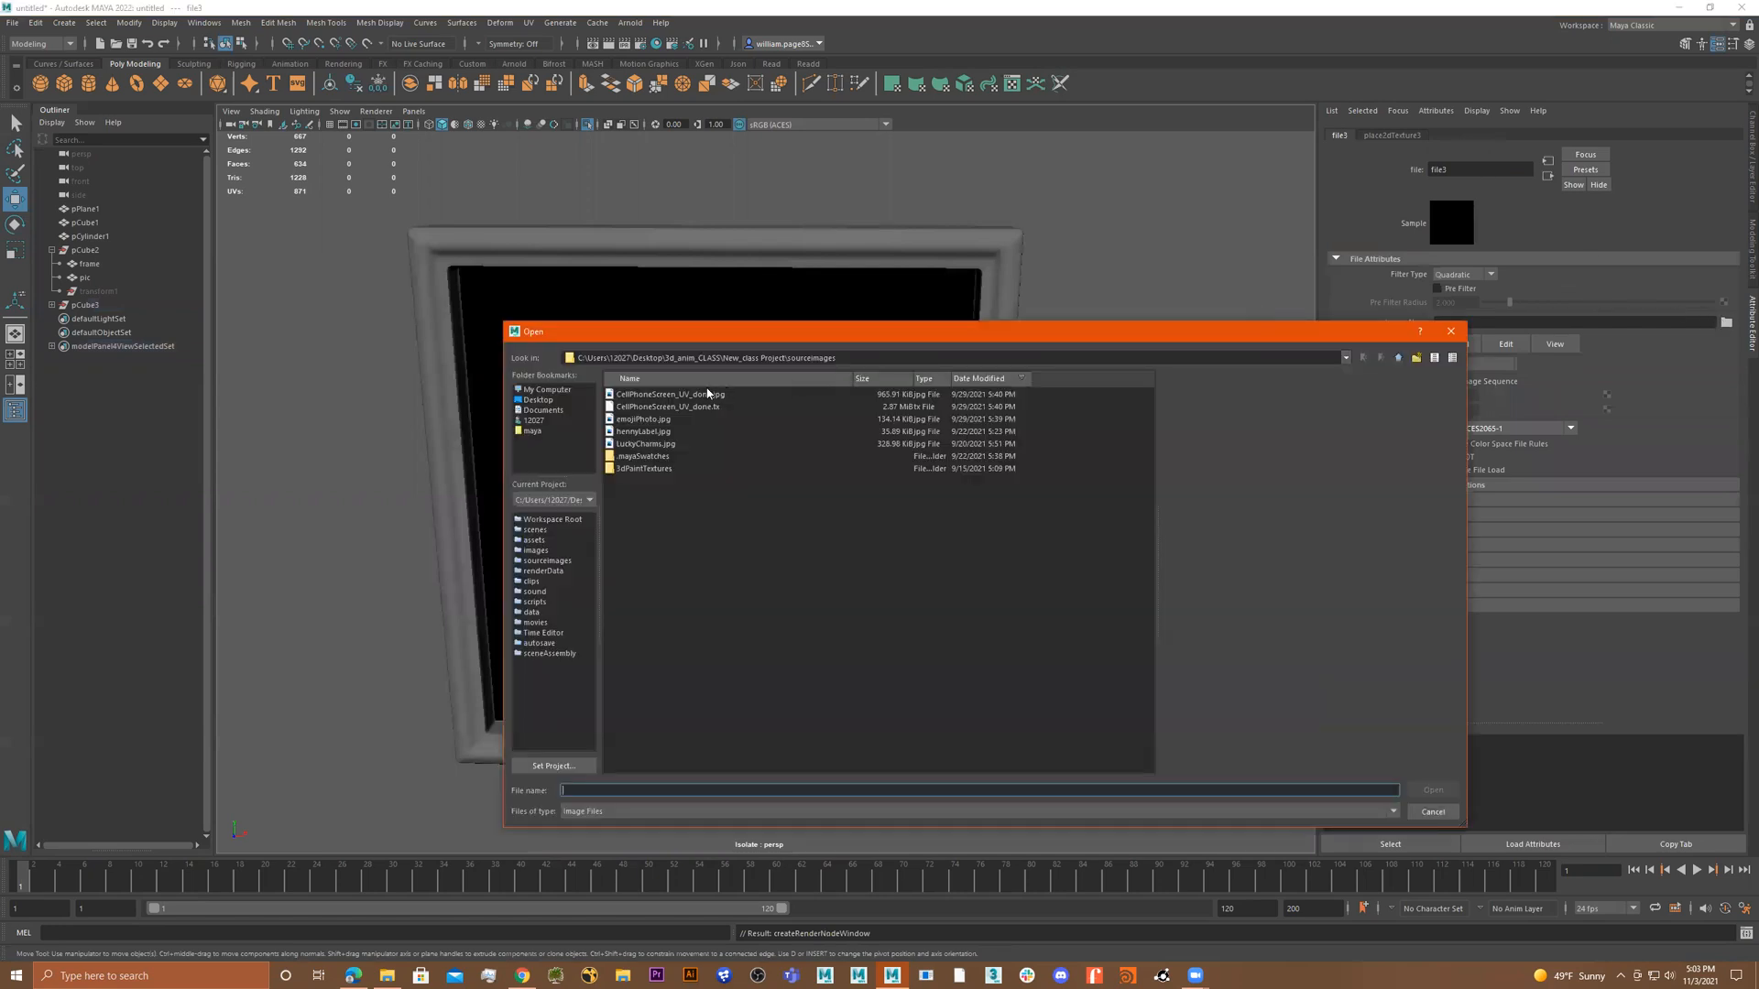
click(1401, 358)
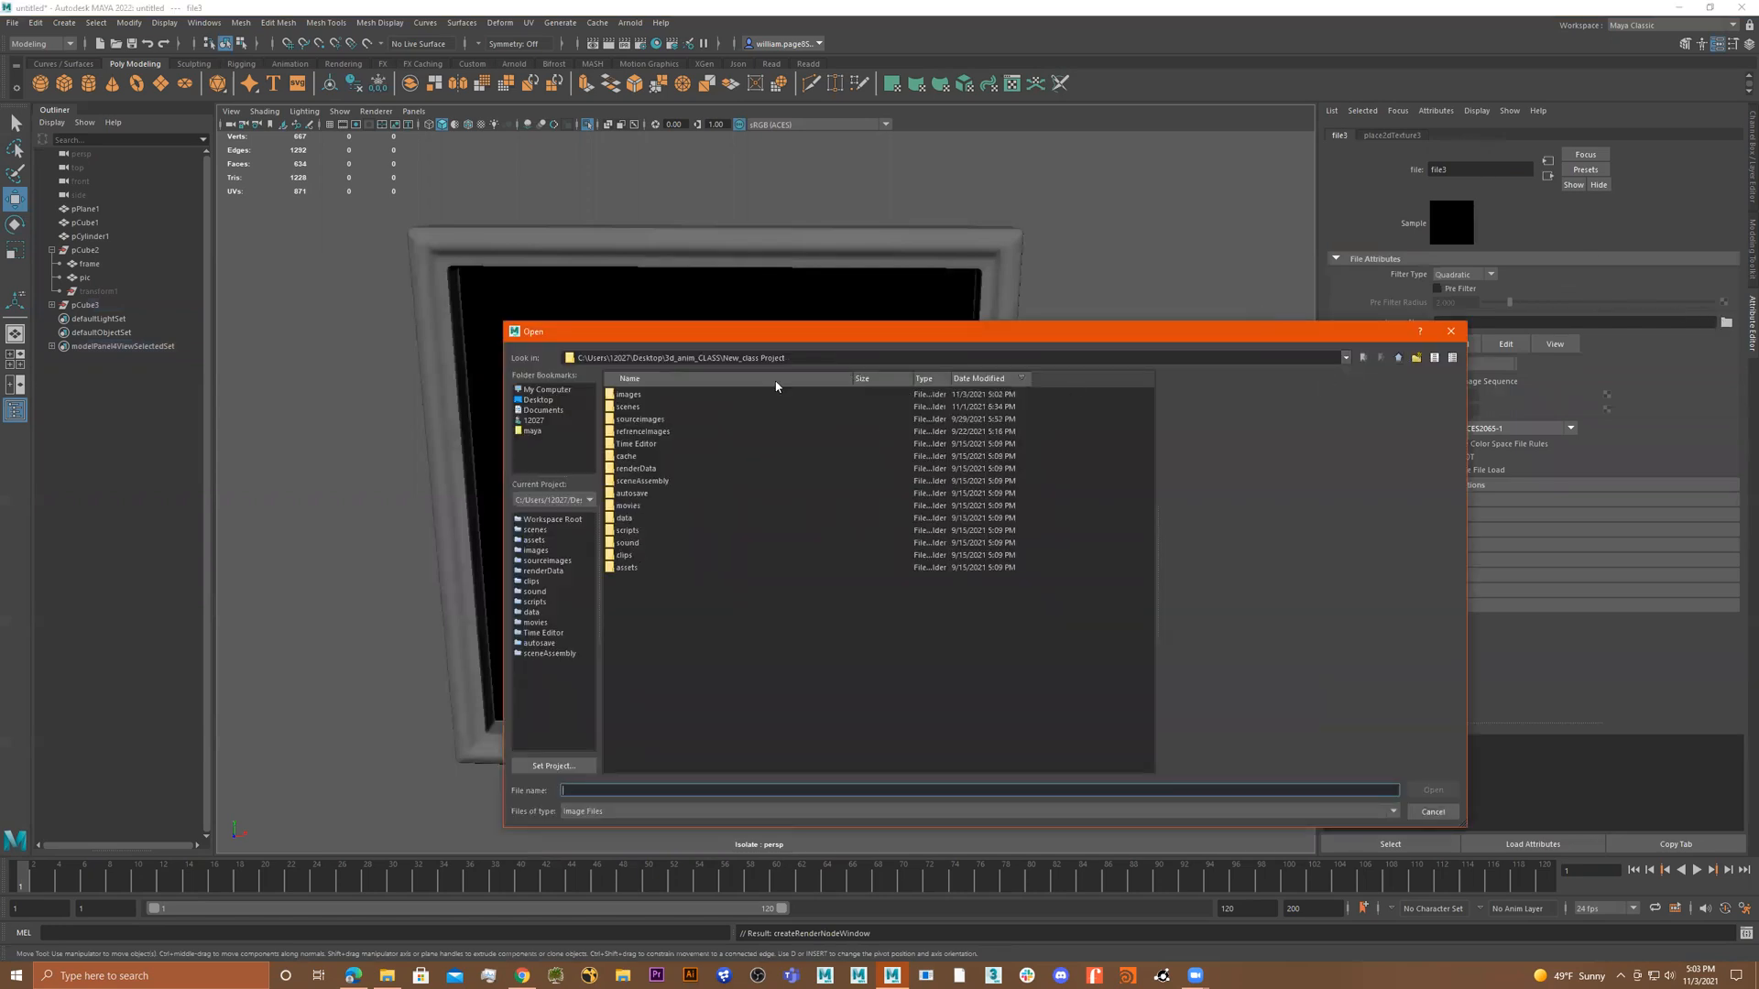
double_click(630, 394)
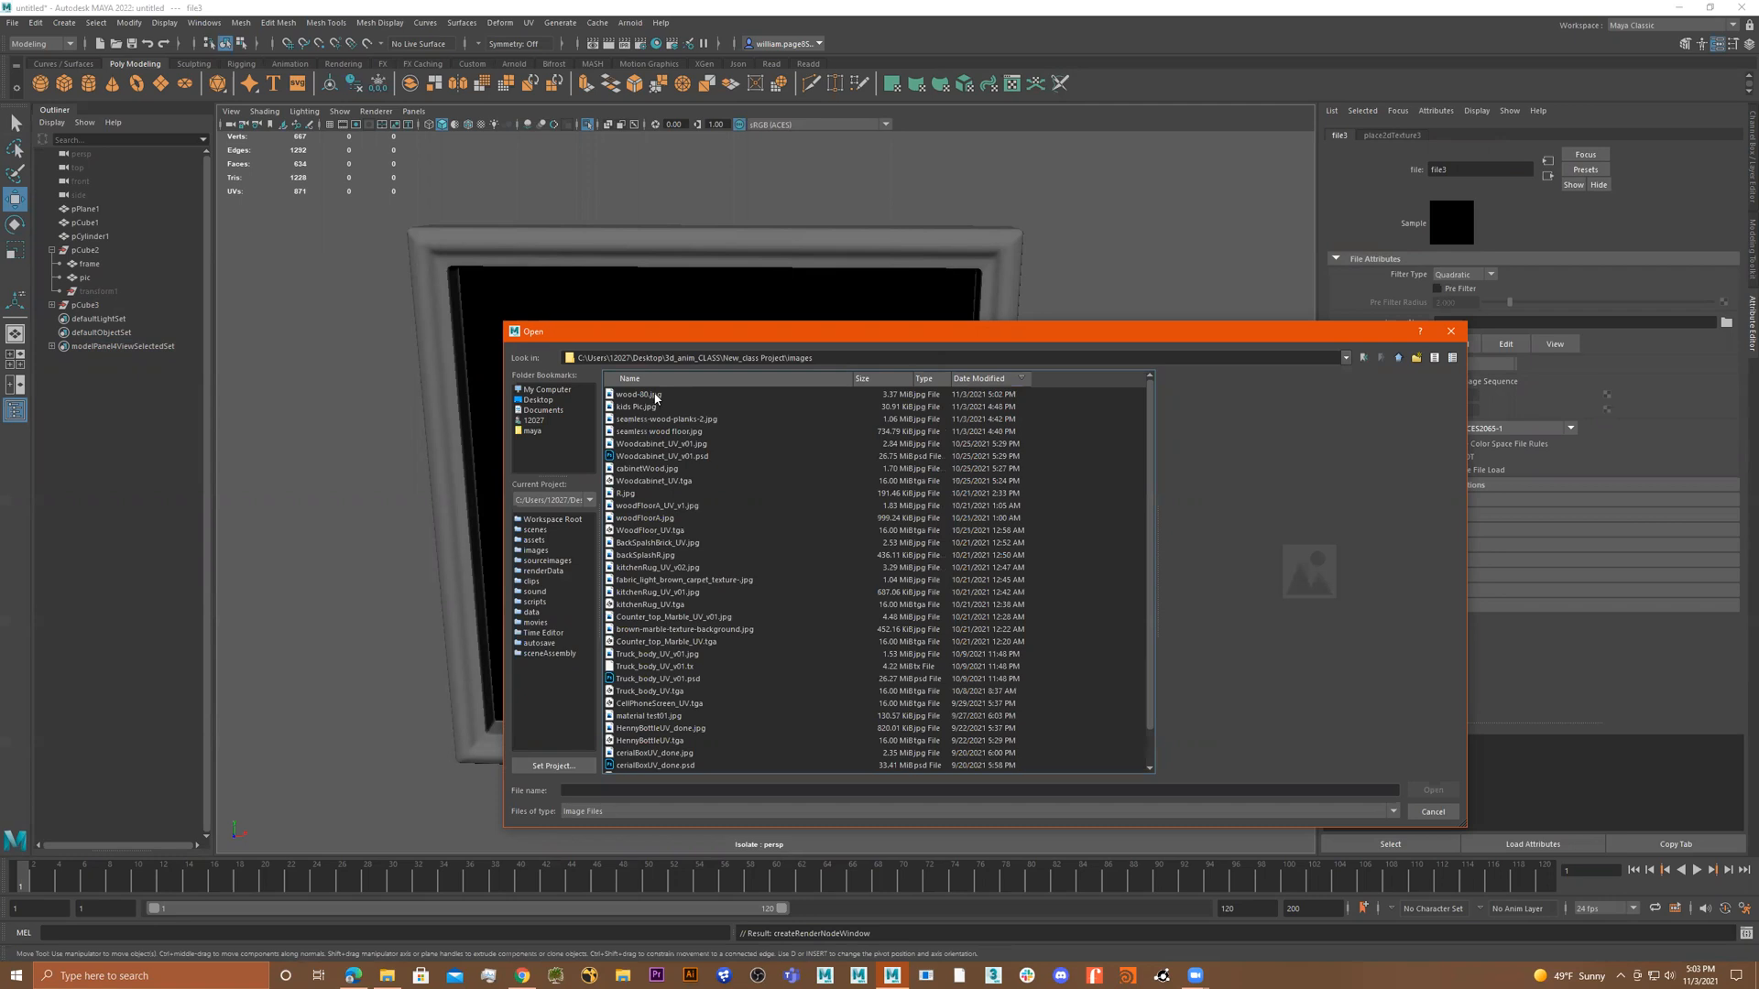
click(656, 396)
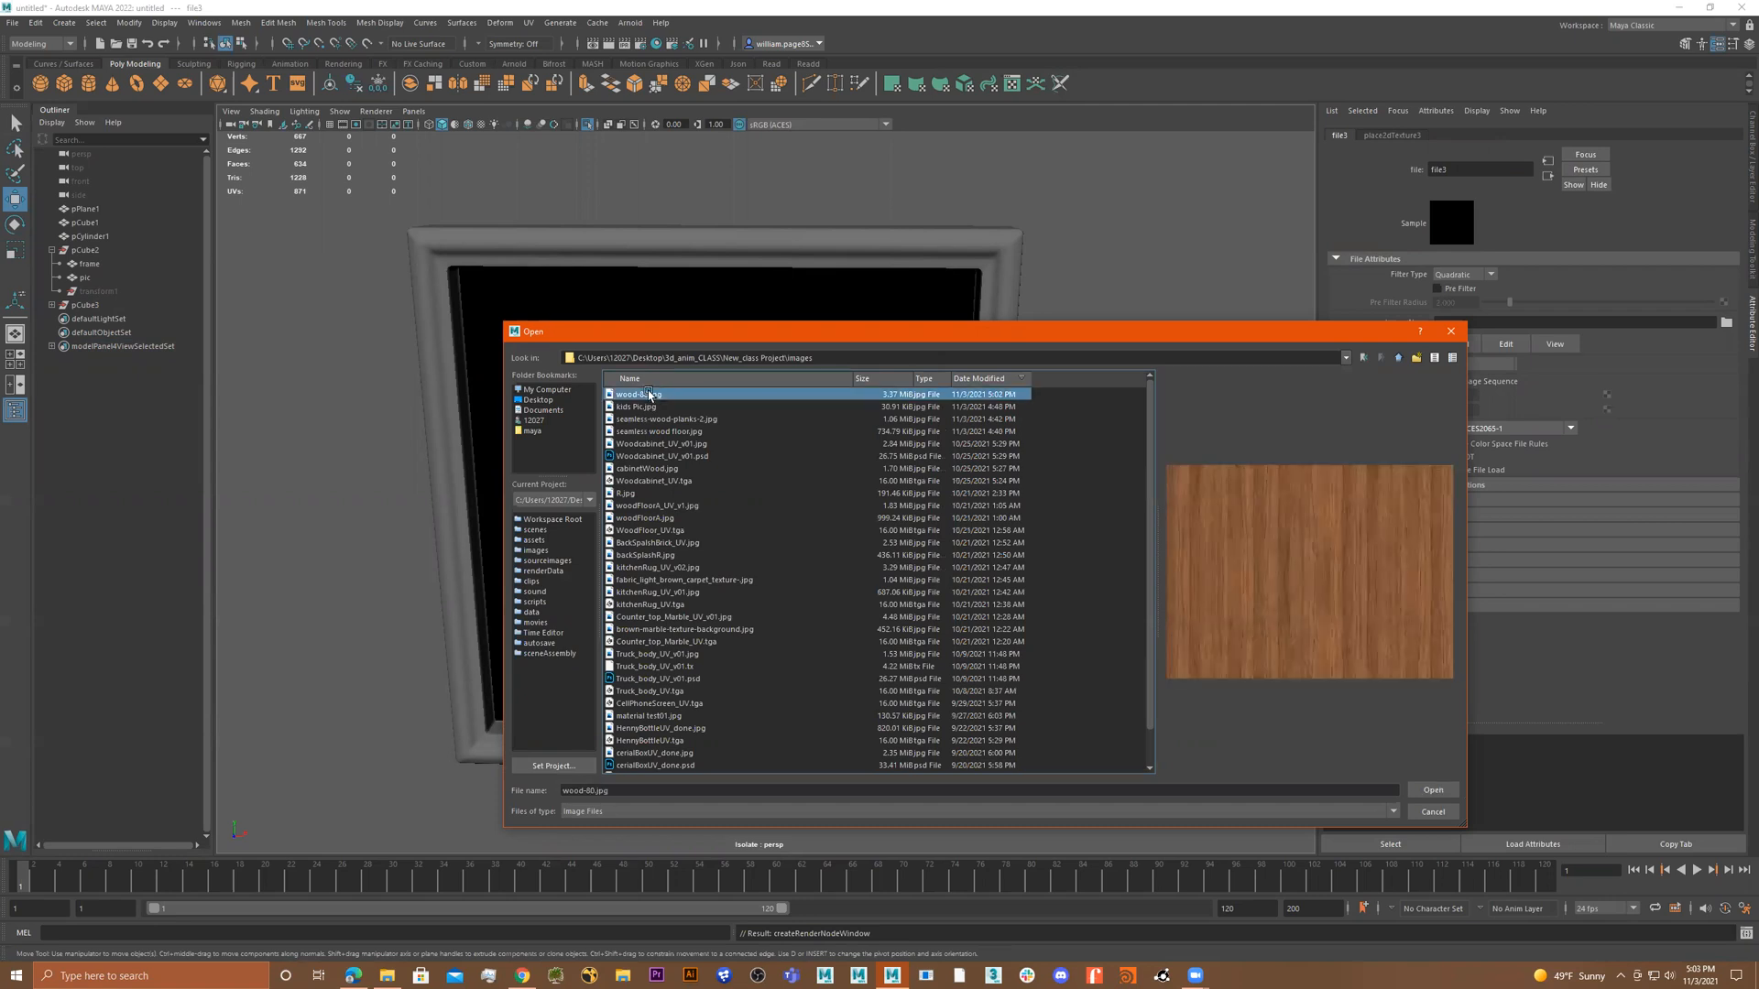
double_click(649, 396)
Display the frame with textured shading and examine the wood grain along its sides and corners.
key(4)
key(5)
key(6)
alt+drag(1075, 379, 969, 448)
alt+drag(723, 472, 738, 482)
alt+right_drag(738, 482, 888, 472)
alt+drag(887, 473, 980, 478)
alt+drag(1072, 241, 801, 577)
alt+middle_drag(800, 577, 518, 632)
Open the wood texture's place2dTexture settings while viewing the frame's outer corner at an angle.
click(1393, 136)
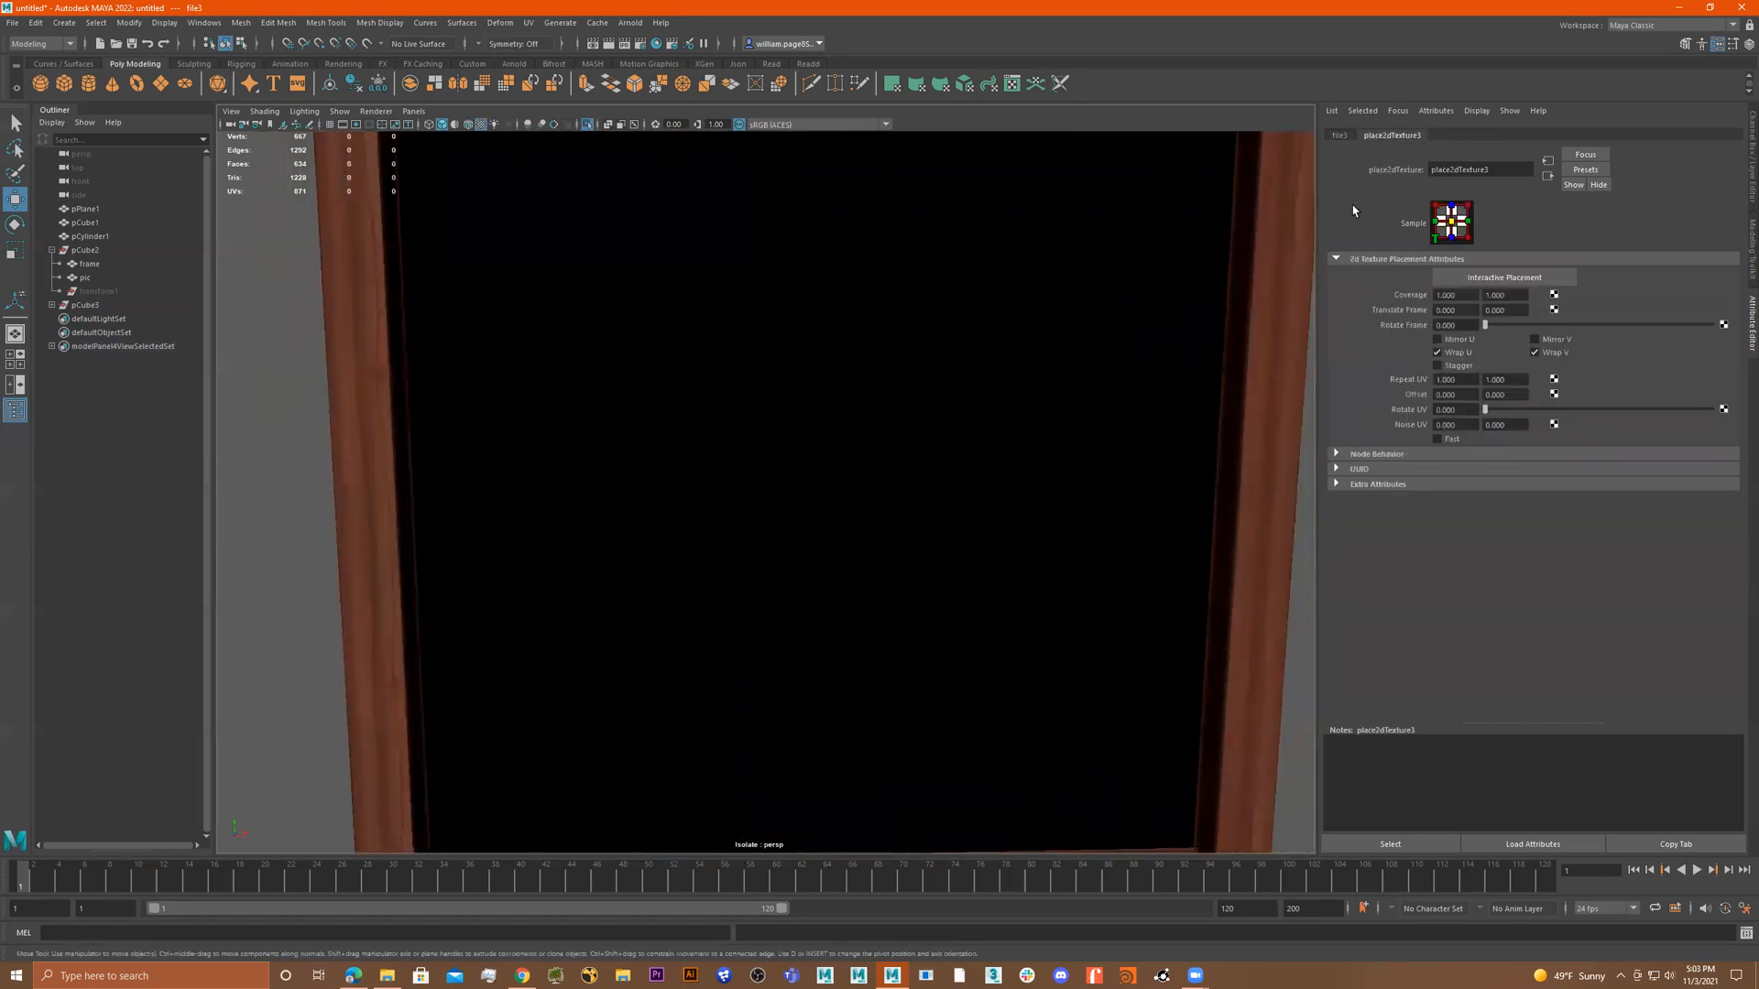
alt+right_drag(899, 455, 907, 498)
alt+drag(907, 499, 943, 445)
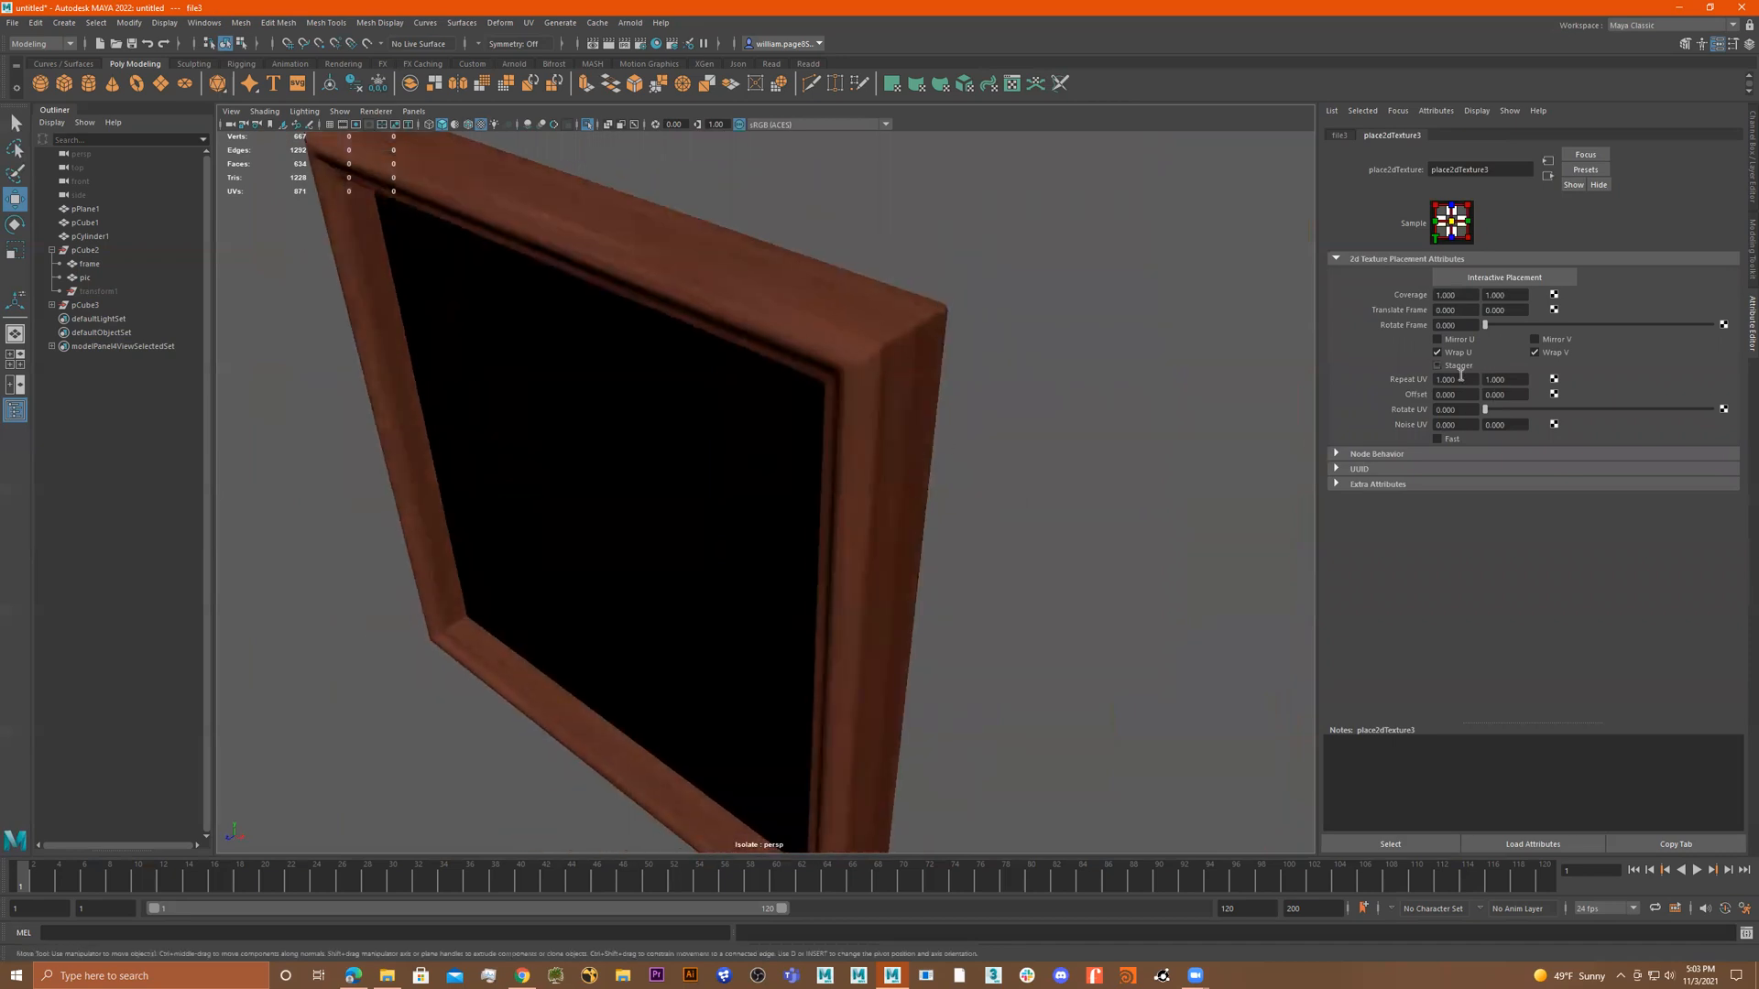
Try a different U repeat for the wood texture, undo it, and try a V repeat of 6.1.
ctrl+middle_drag(1462, 377, 1486, 378)
alt+drag(1010, 439, 1029, 298)
key(ctrl+z)
alt+middle_drag(1068, 308, 956, 541)
alt+right_drag(1173, 481, 982, 483)
alt+drag(974, 497, 980, 522)
alt+middle_drag(980, 522, 952, 555)
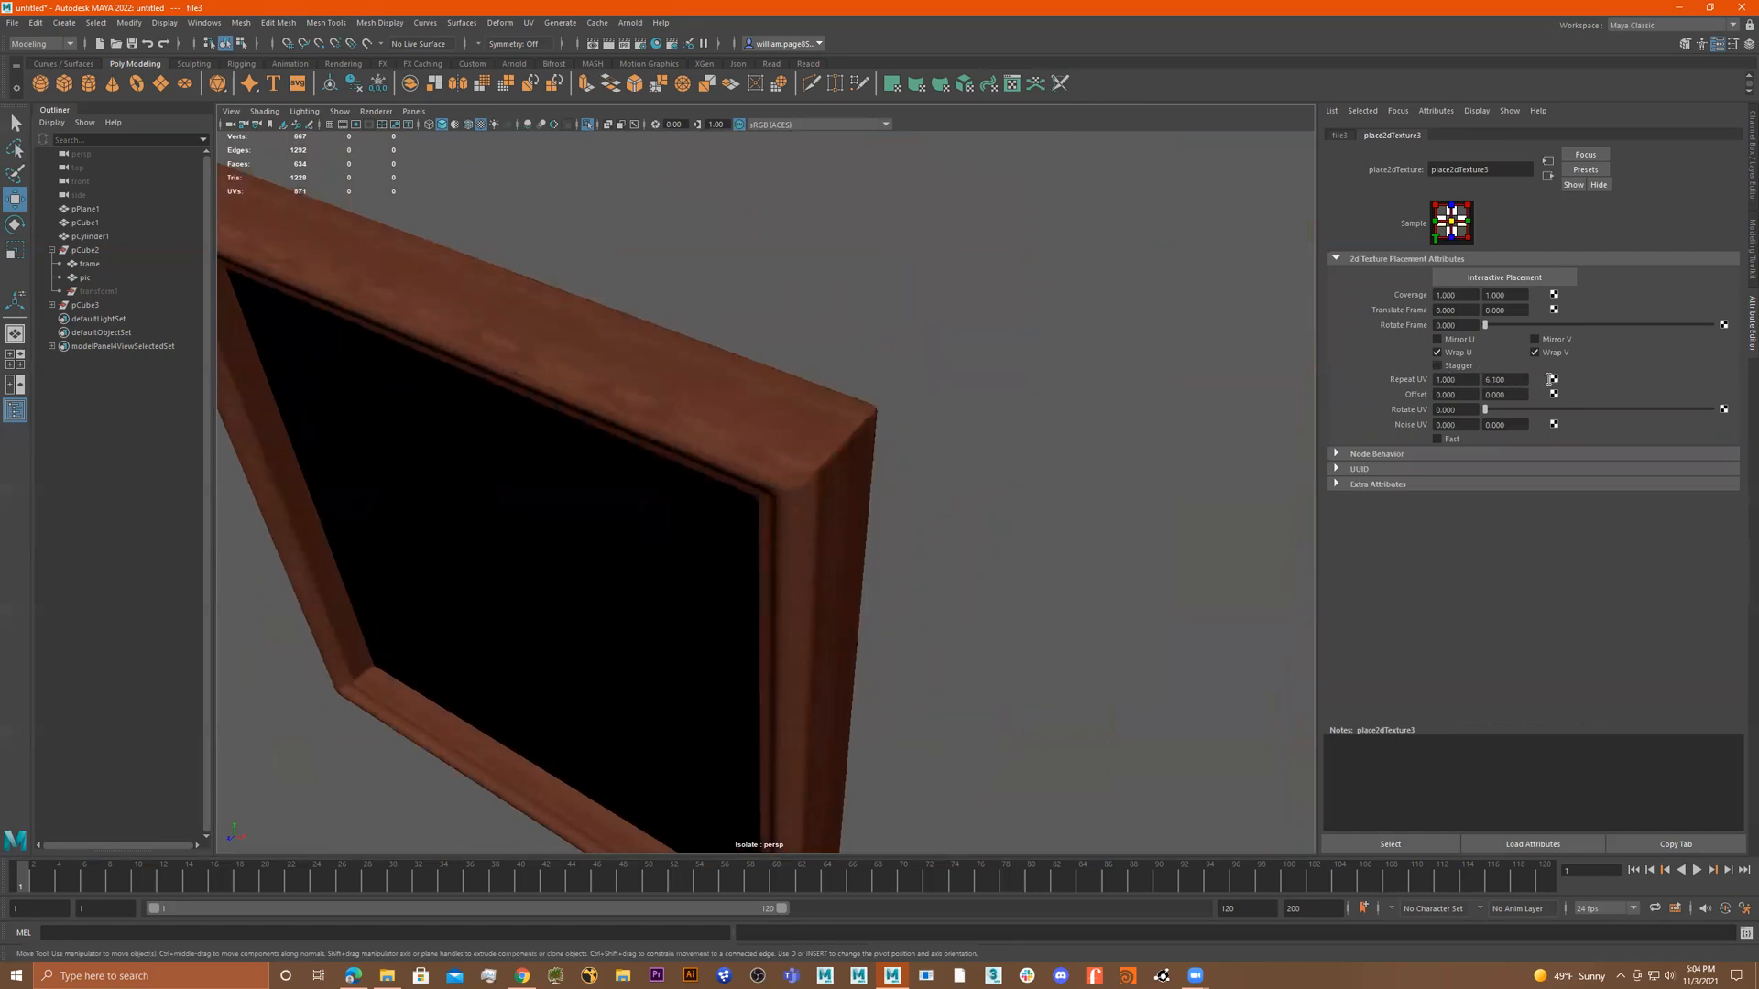
Set the wood texture's Repeat UV to 15 in U and 1 in V.
alt+drag(1132, 434, 810, 500)
ctrl+drag(1472, 383, 1475, 383)
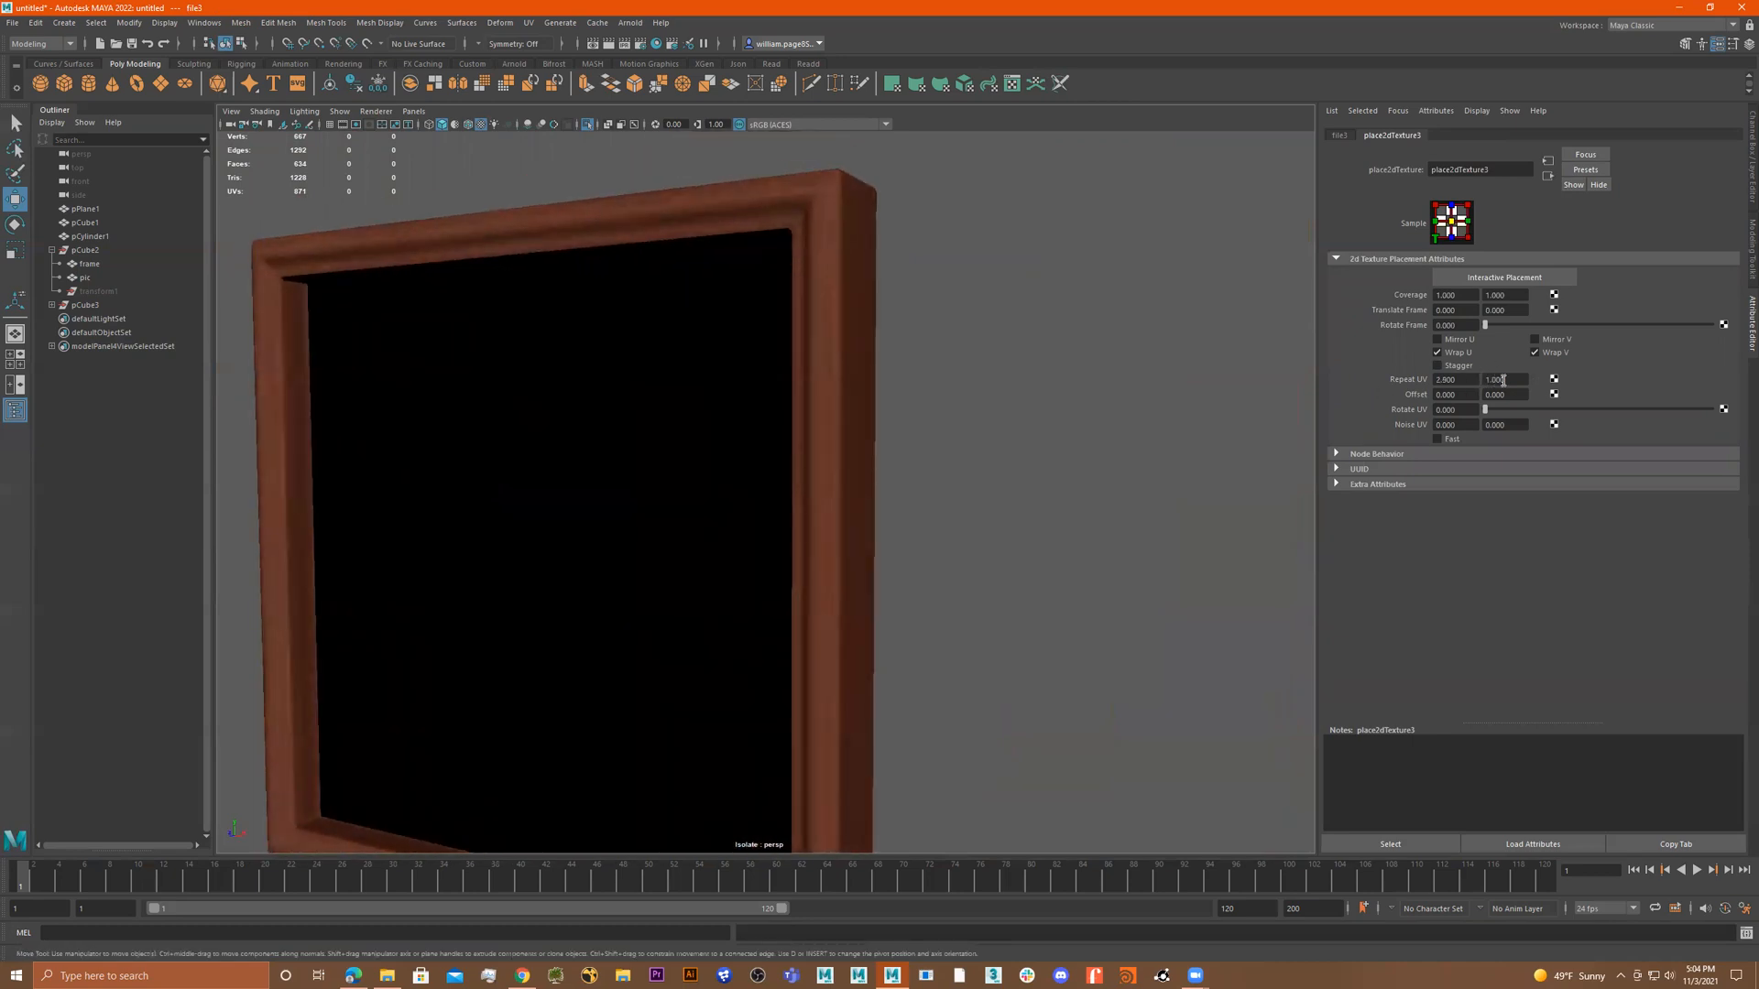
mouse_move(1090, 358)
alt+mouse_down()
mouse_move(1211, 370)
mouse_move(1067, 371)
mouse_move(1051, 352)
mouse_move(1032, 366)
mouse_move(1059, 365)
alt+mouse_up()
alt+drag(805, 393, 960, 388)
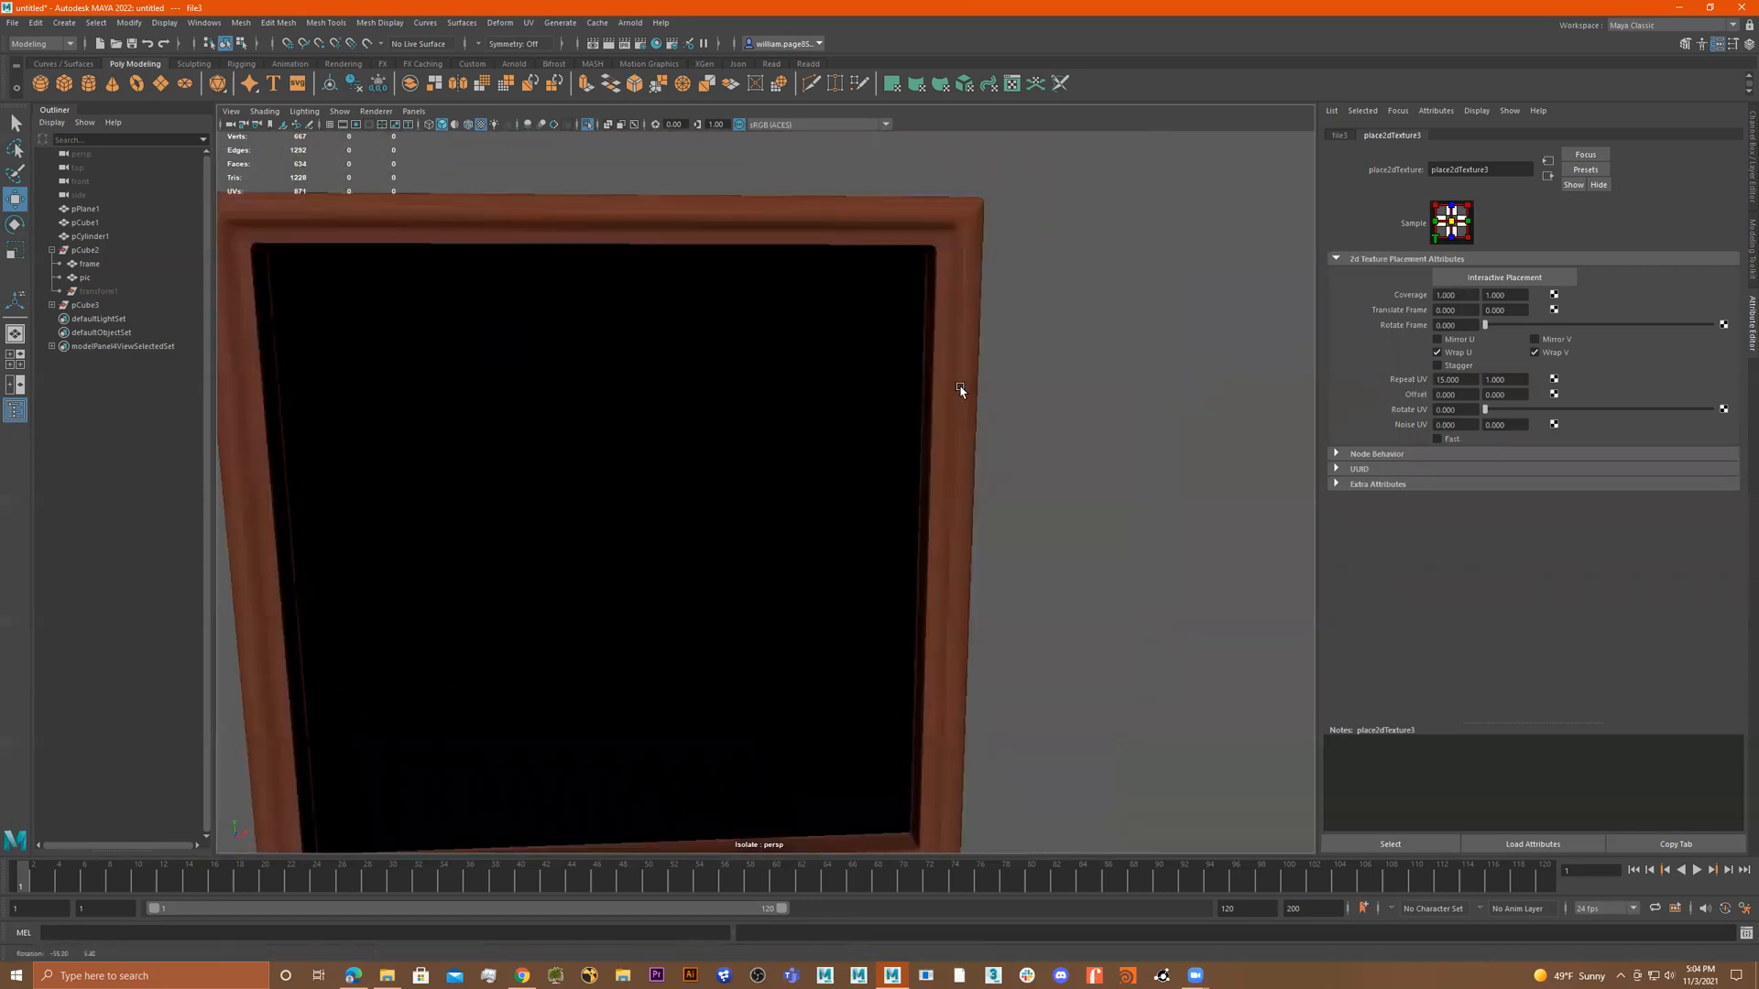
Turn off isolated display of the wooden frame to bring back the full scene.
scroll(959, 388, down, 5)
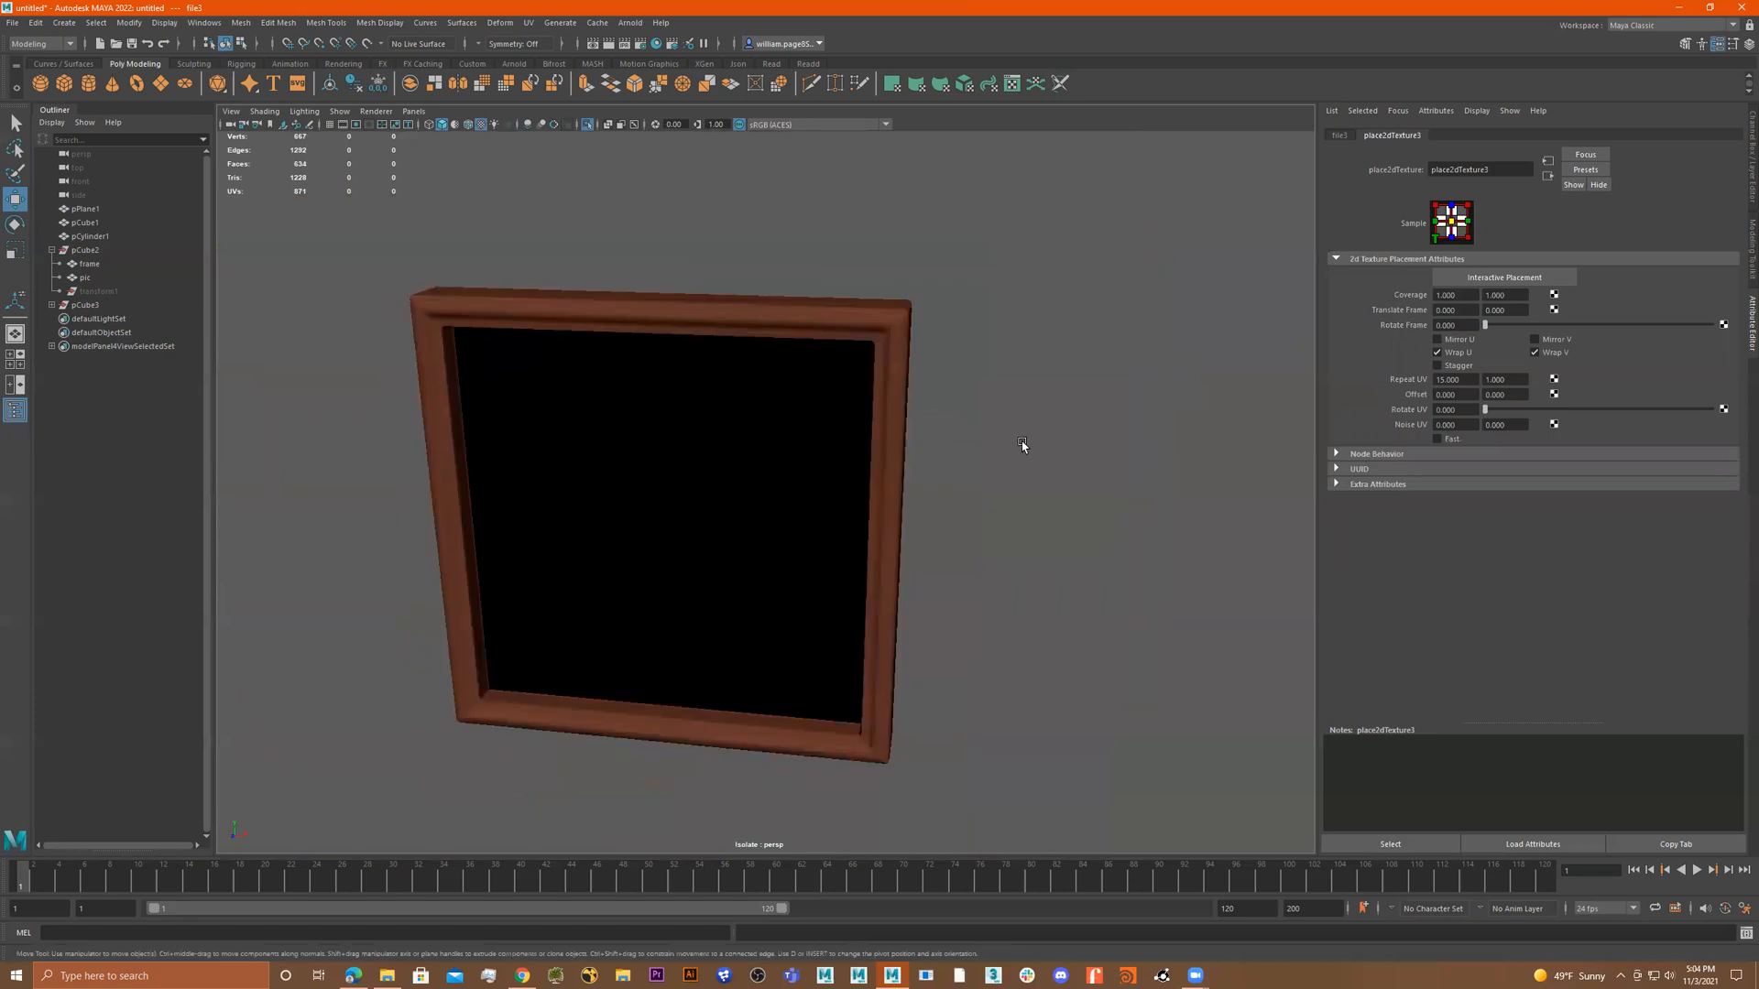
scroll(1019, 446, down, 4)
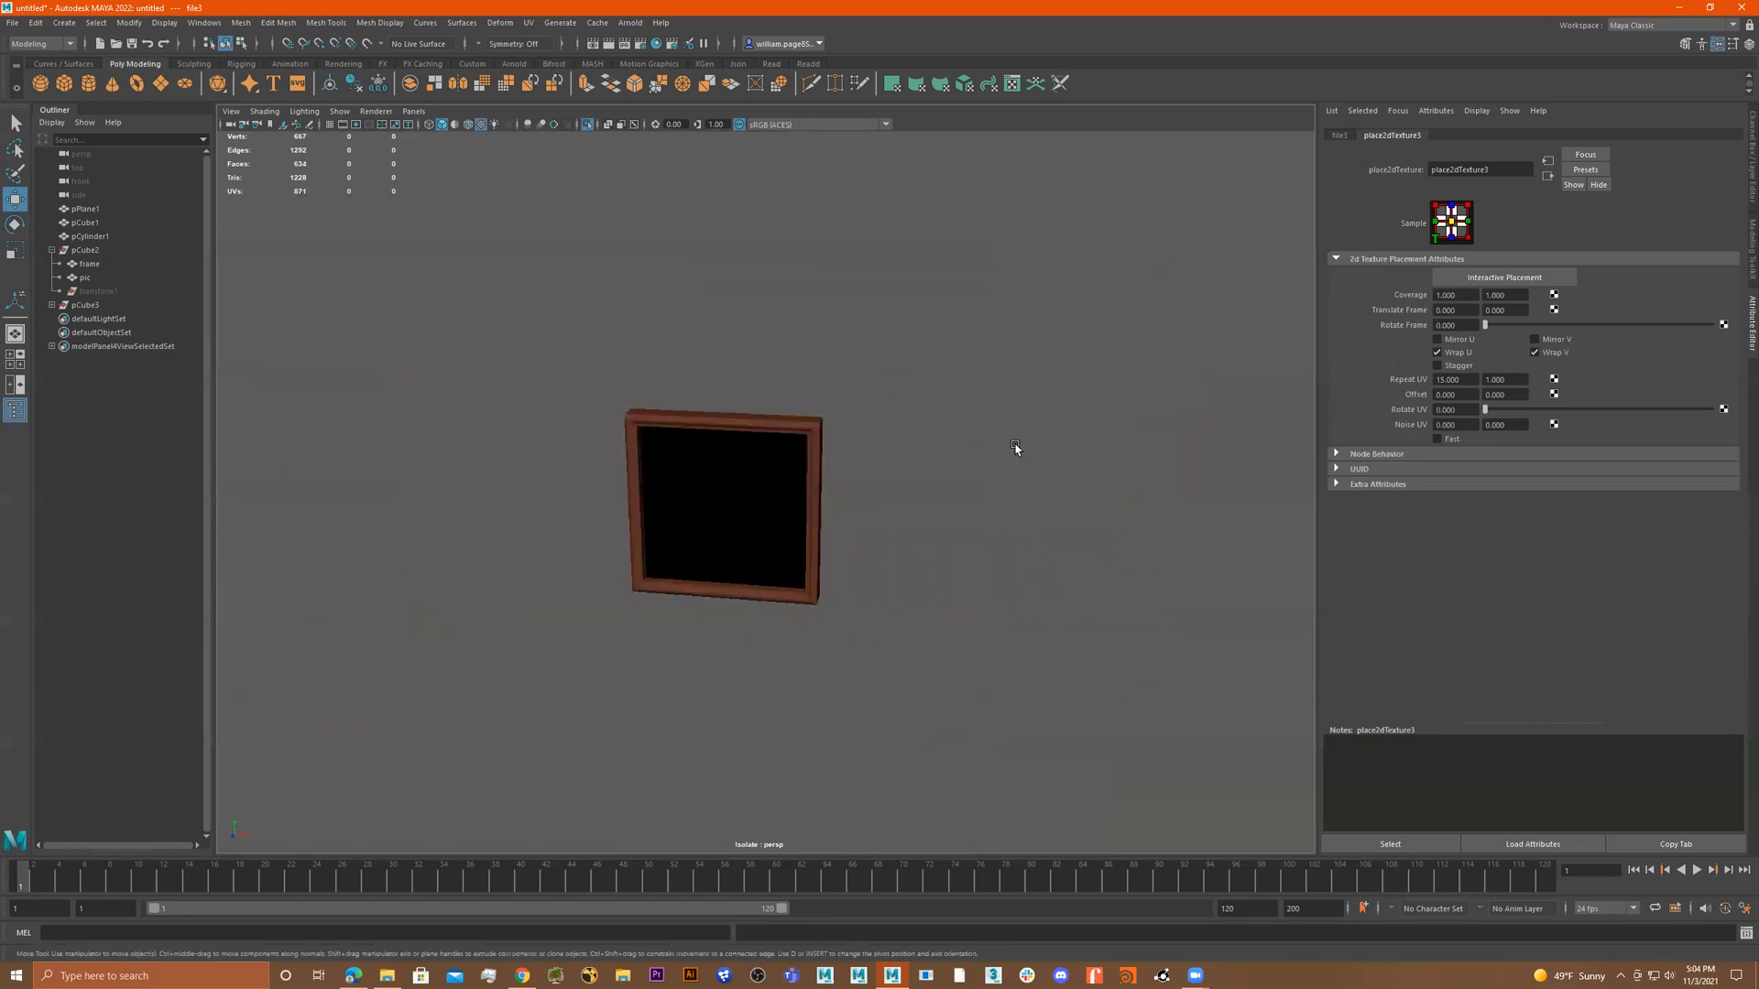
scroll(870, 467, down, 4)
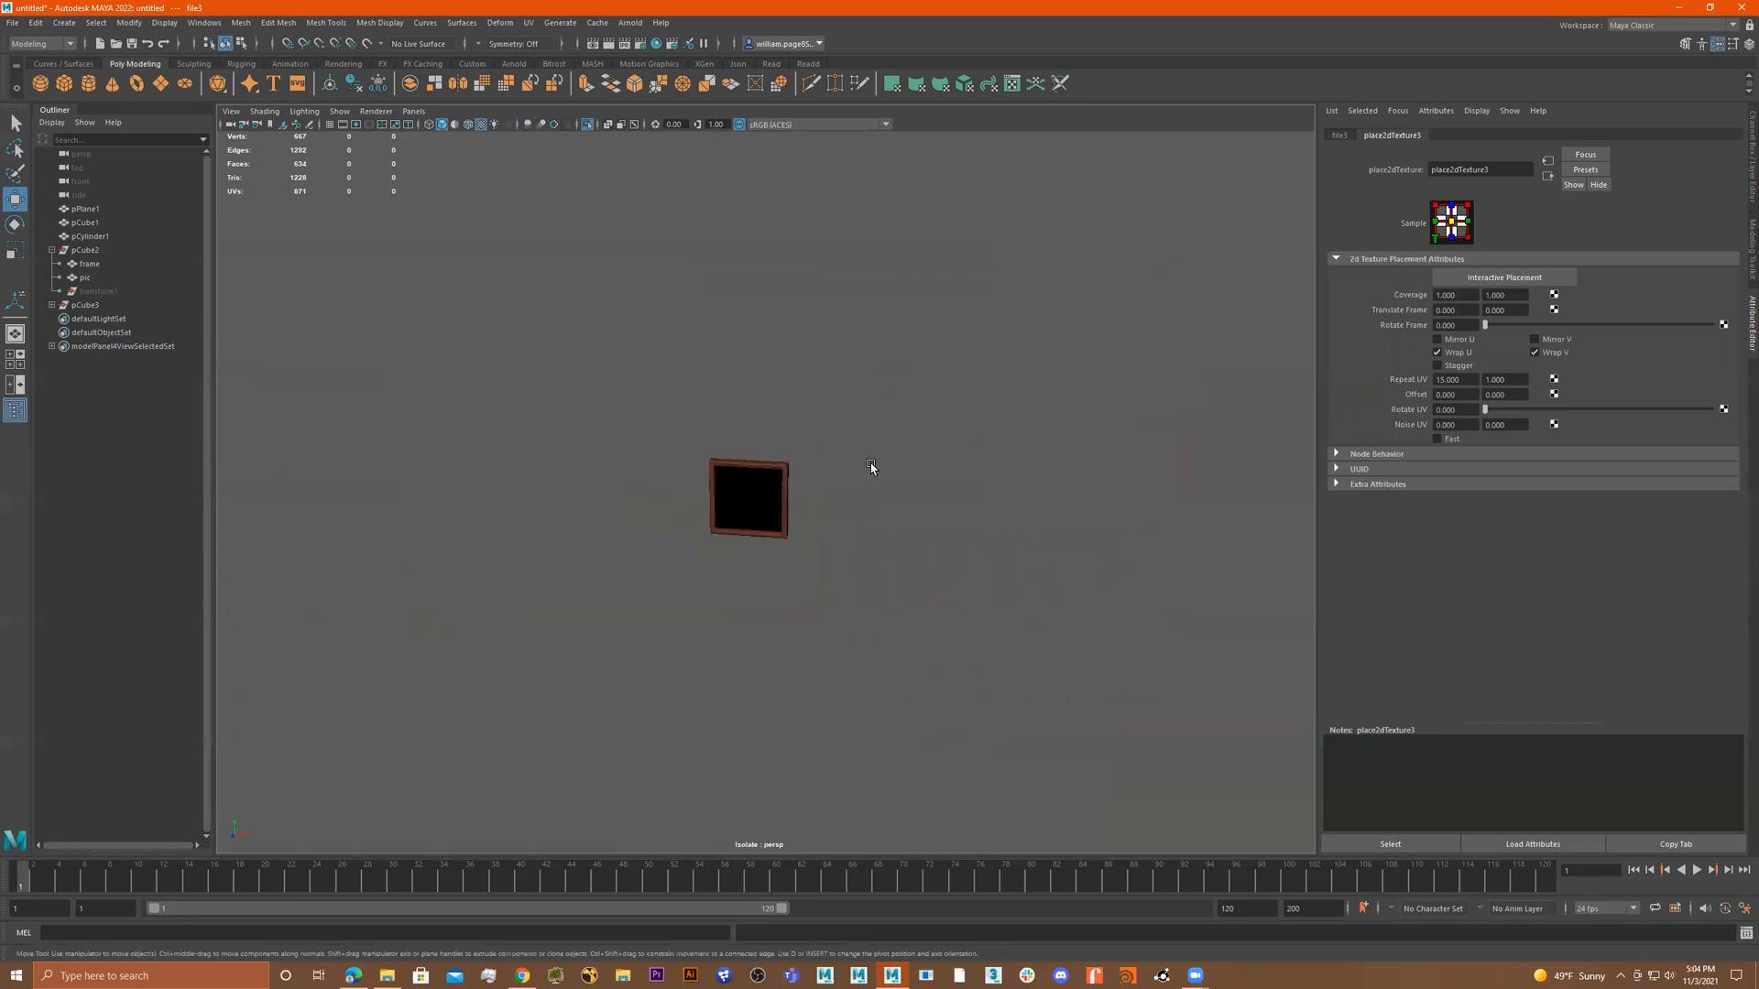
click(588, 125)
scroll(919, 443, up, 5)
Examine the wood-textured frame beside the black frame, photos and wood floor from several angles.
alt+middle_drag(894, 440, 1181, 412)
alt+drag(861, 476, 816, 467)
alt+right_drag(816, 467, 1062, 430)
alt+drag(934, 416, 690, 397)
alt+middle_drag(691, 397, 385, 397)
alt+drag(916, 398, 766, 385)
alt+right_drag(765, 385, 558, 418)
alt+drag(687, 403, 699, 452)
alt+middle_drag(757, 396, 797, 316)
mouse_move(786, 376)
alt+mouse_down()
mouse_move(782, 345)
mouse_move(788, 361)
alt+mouse_up()
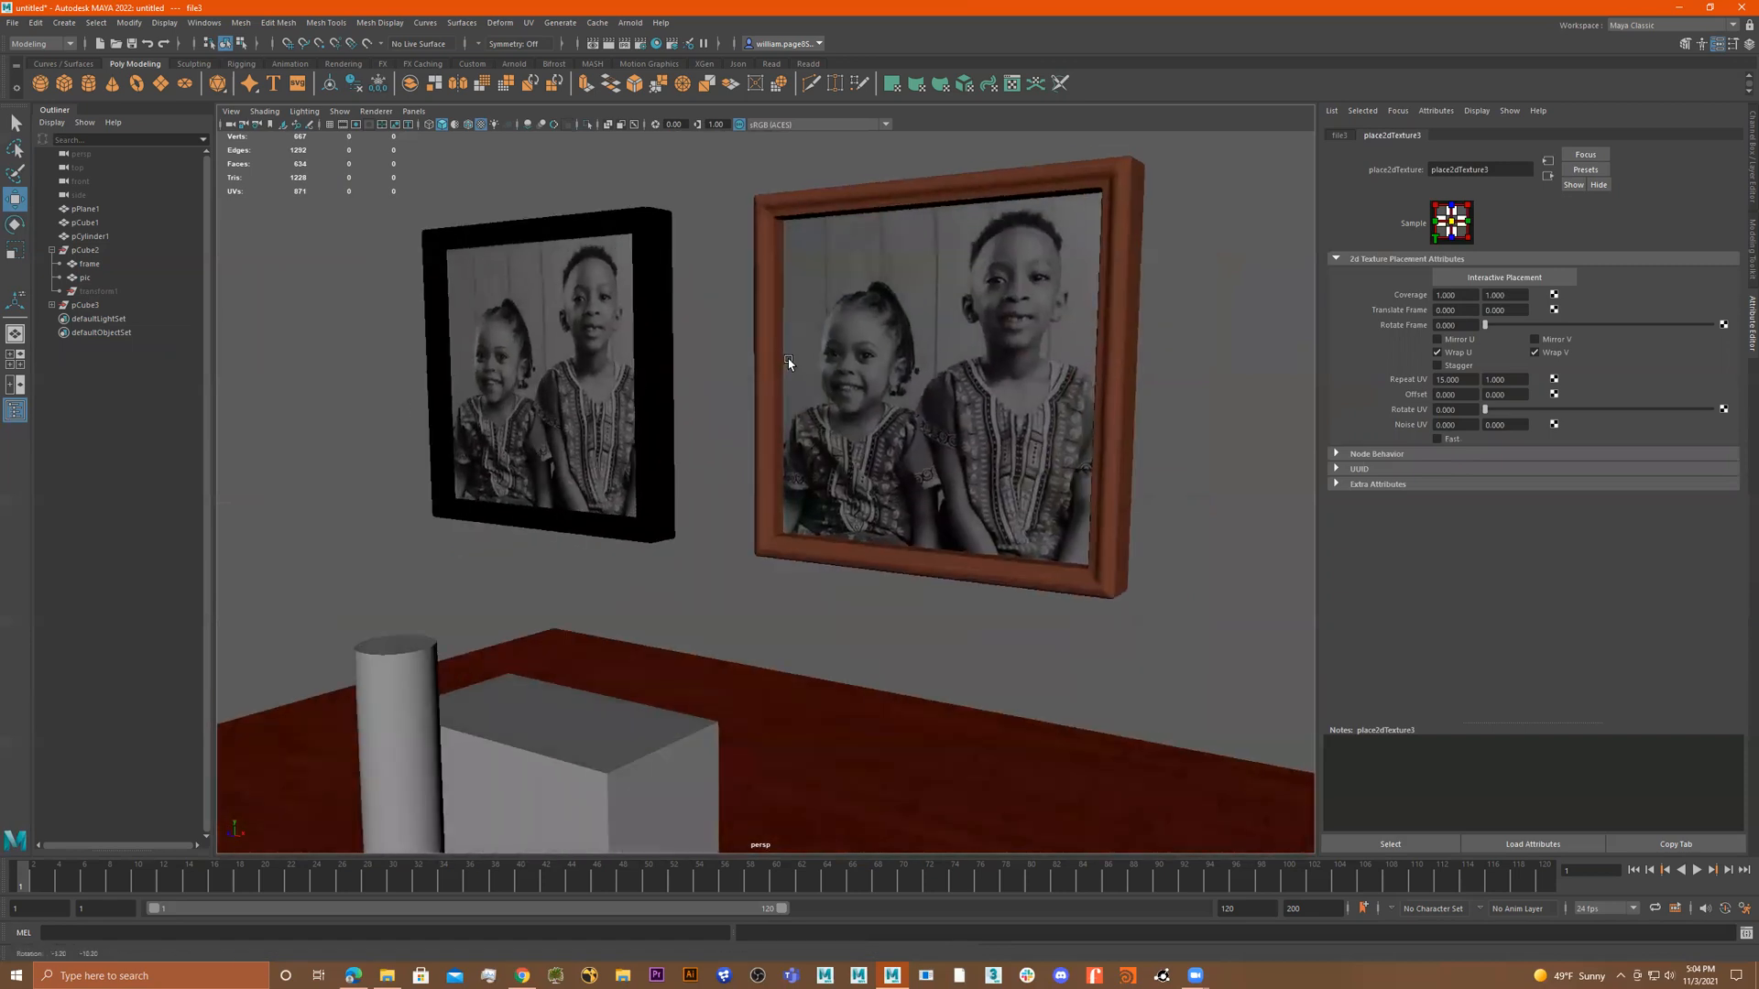
alt+right_drag(787, 361, 648, 424)
alt+drag(648, 424, 655, 436)
alt+right_drag(655, 436, 651, 431)
alt+drag(1033, 360, 1002, 406)
Check the black frame's selection, clear the selection, and inspect the wood grain at the second frame's corner and around its photo.
click(613, 218)
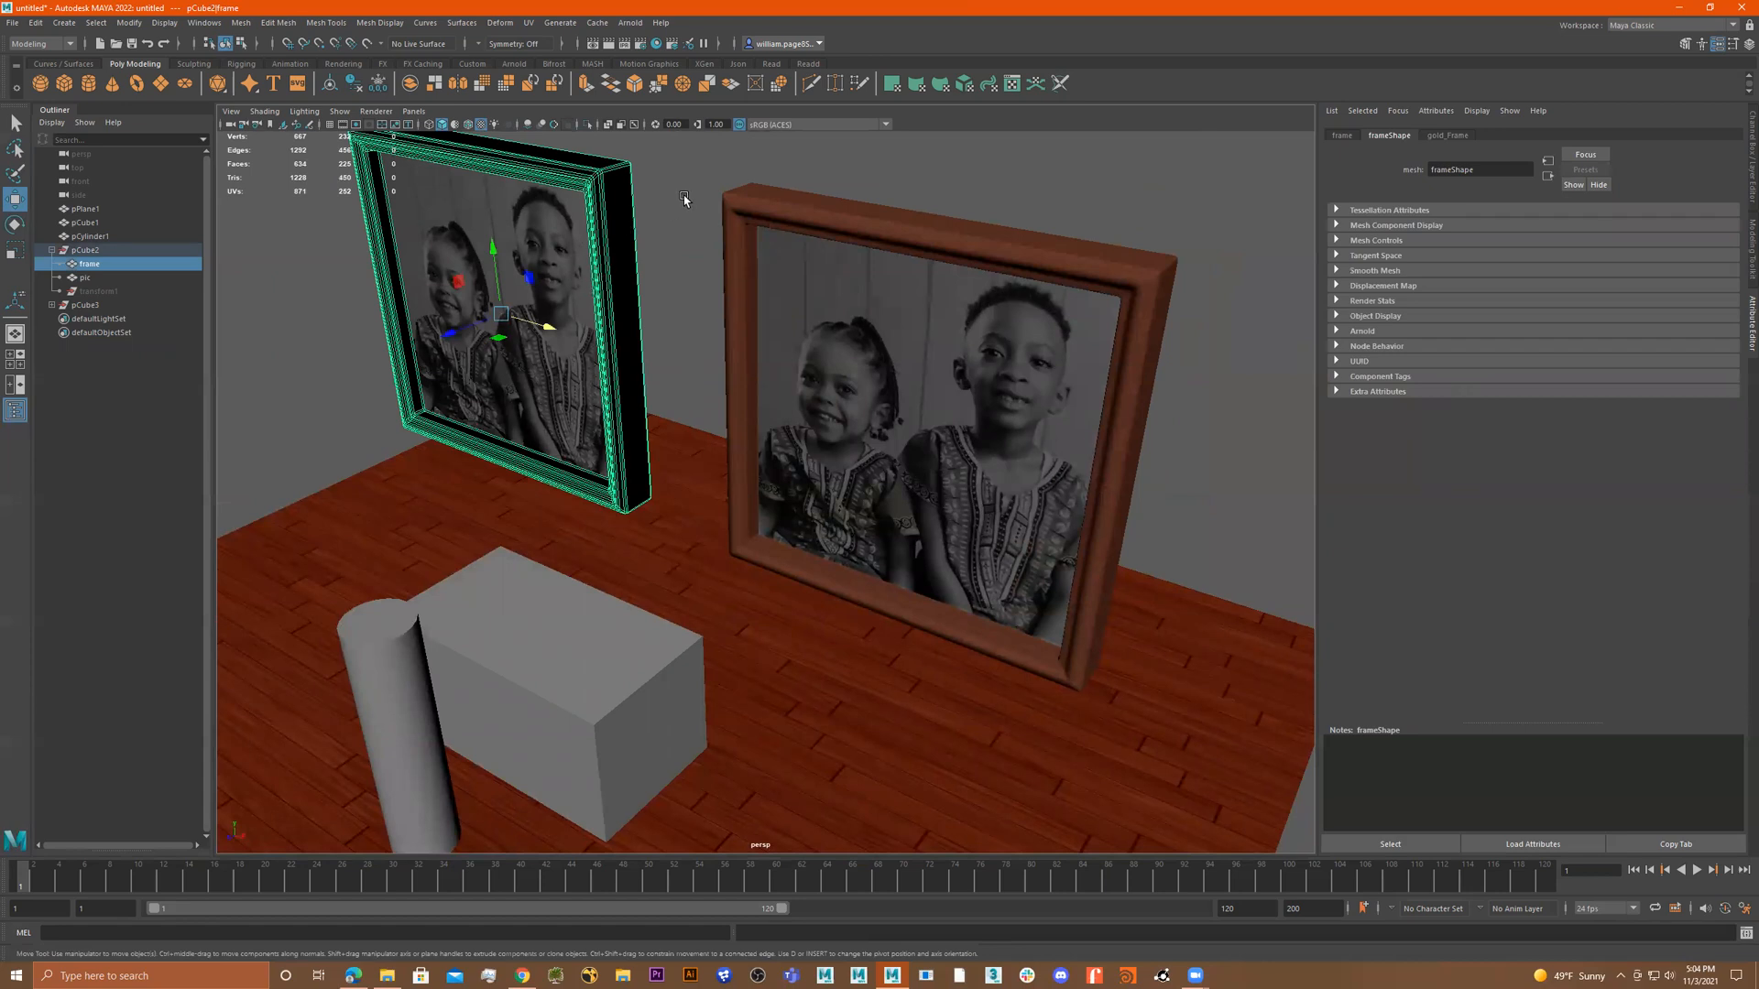
click(898, 240)
alt+drag(1194, 397, 1150, 386)
click(1151, 386)
alt+right_drag(1150, 386, 1185, 366)
alt+drag(1170, 373, 998, 345)
alt+right_drag(997, 346, 1055, 347)
alt+drag(1055, 347, 1044, 409)
alt+right_drag(965, 467, 1056, 462)
mouse_move(1057, 460)
alt+mouse_down()
mouse_move(978, 475)
mouse_move(998, 468)
mouse_move(891, 522)
mouse_move(1039, 490)
alt+mouse_up()
alt+middle_drag(1040, 490, 932, 665)
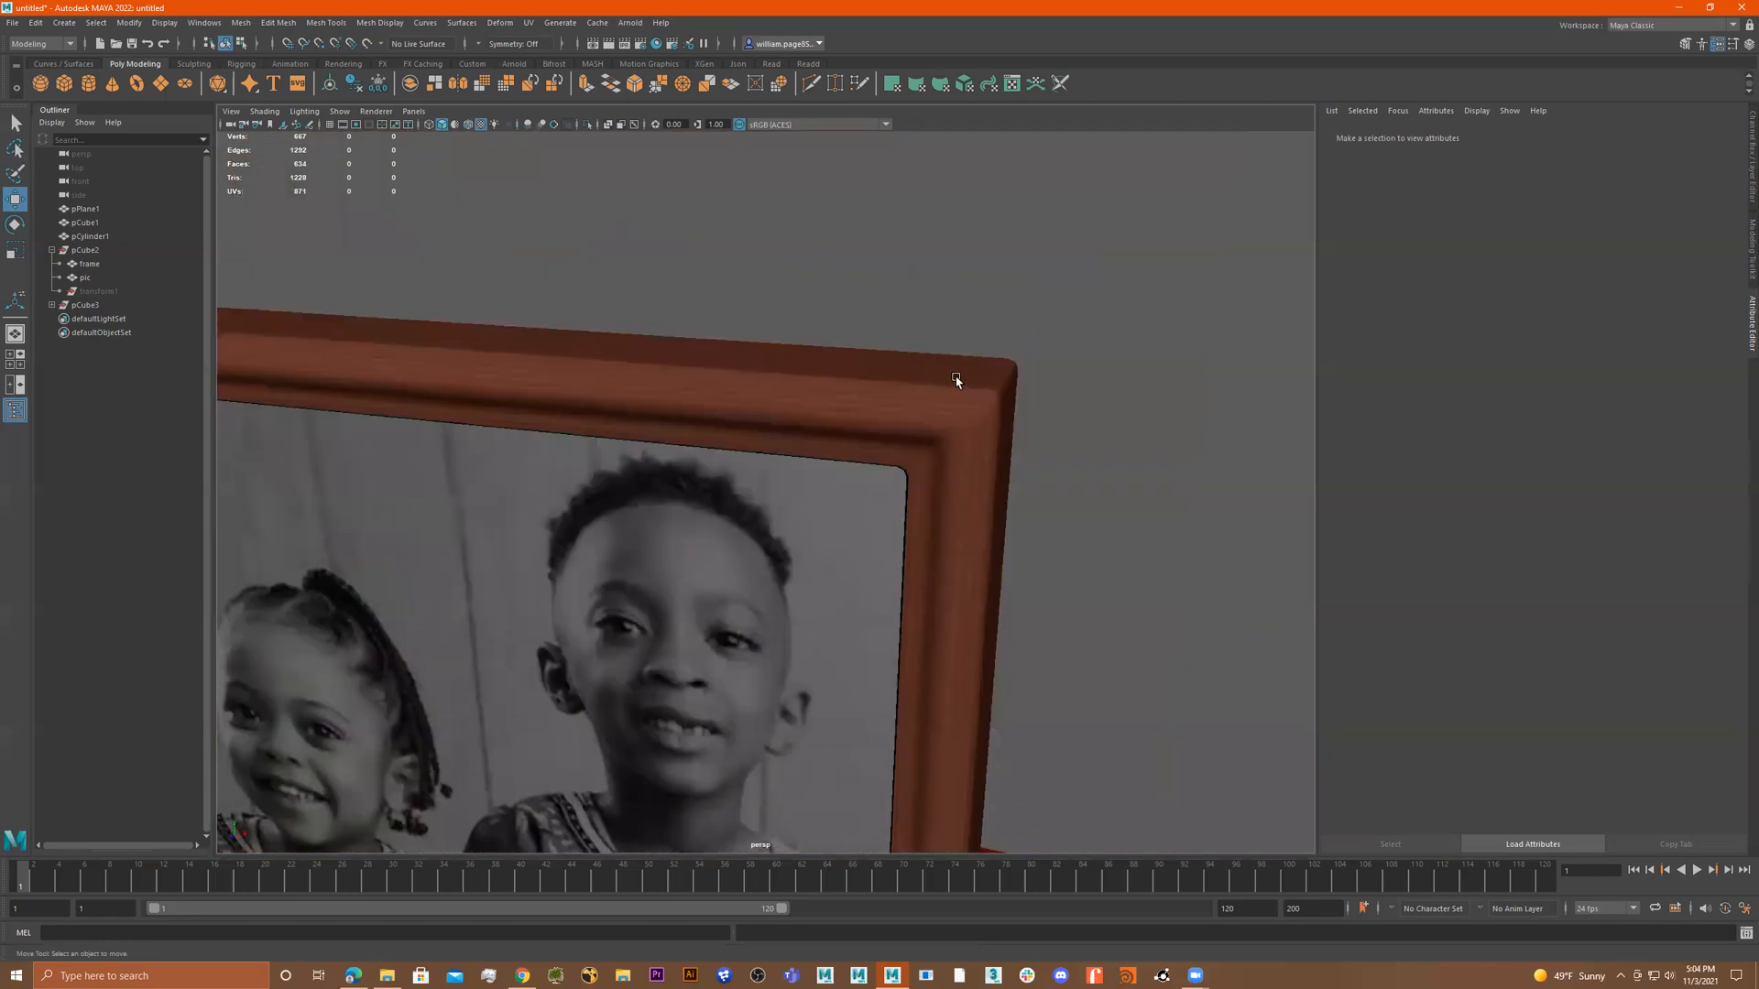
alt+right_drag(1053, 385, 1084, 392)
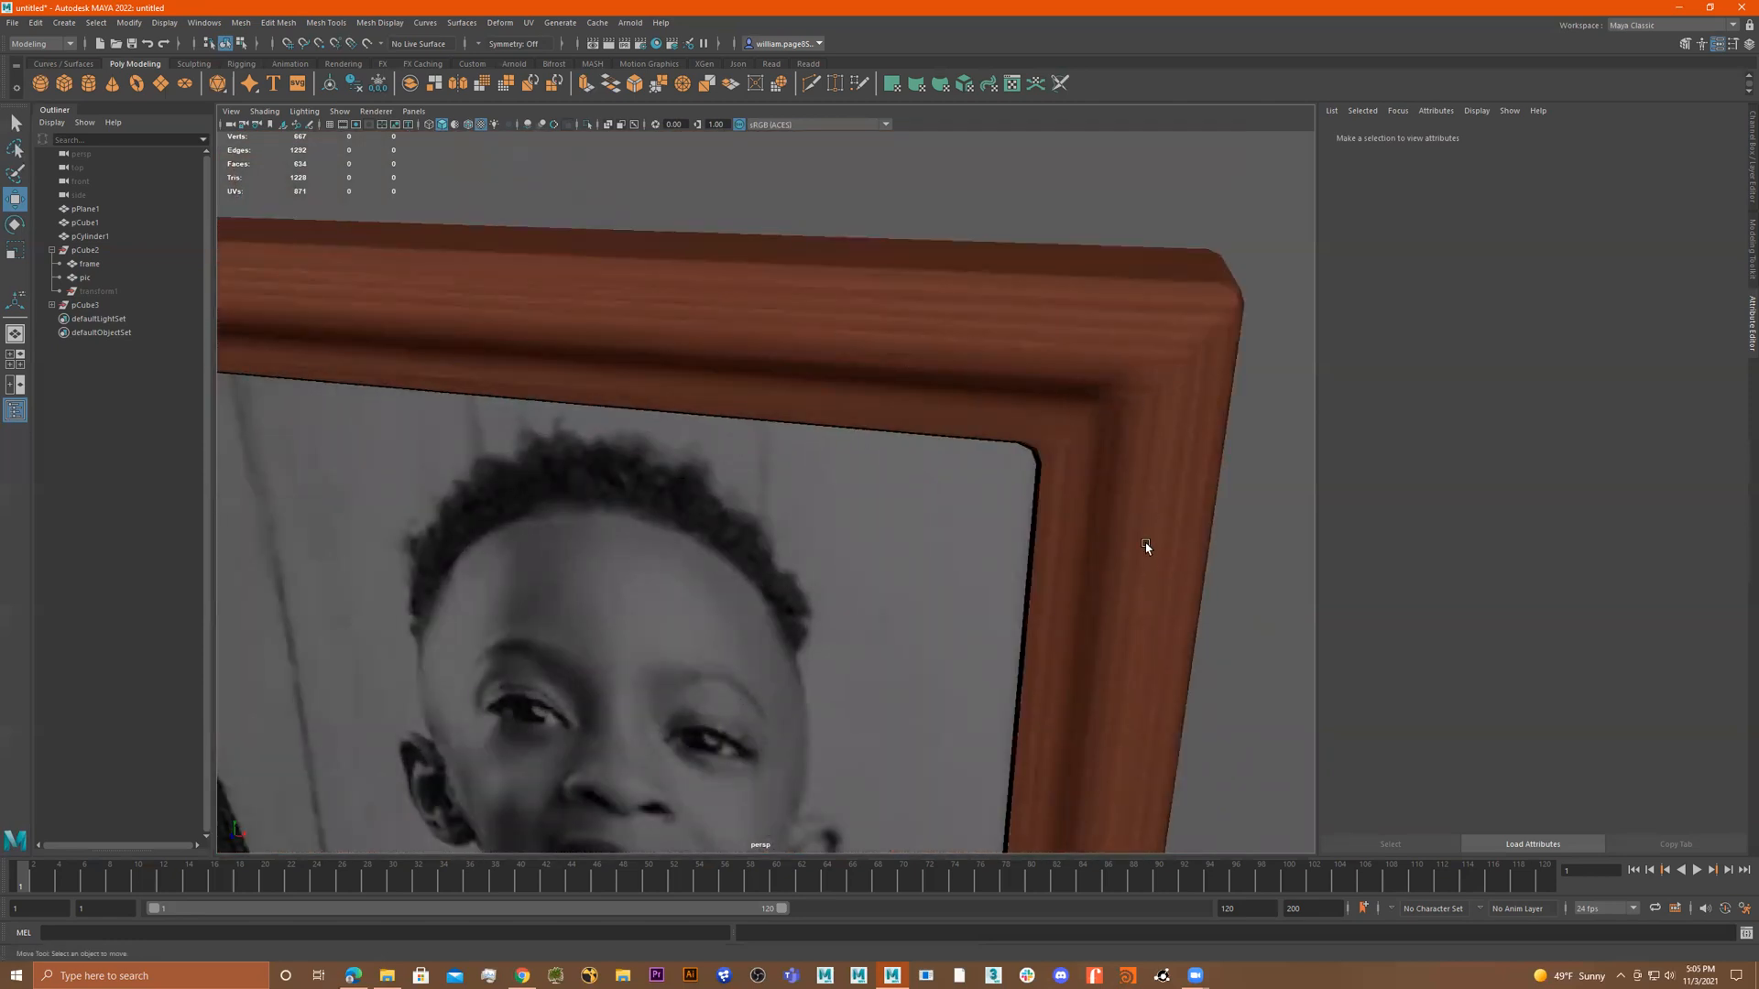
alt+right_drag(1146, 546, 825, 532)
alt+middle_drag(1060, 535, 1117, 358)
mouse_move(1054, 455)
alt+mouse_down()
mouse_move(1095, 426)
mouse_move(1036, 465)
alt+mouse_up()
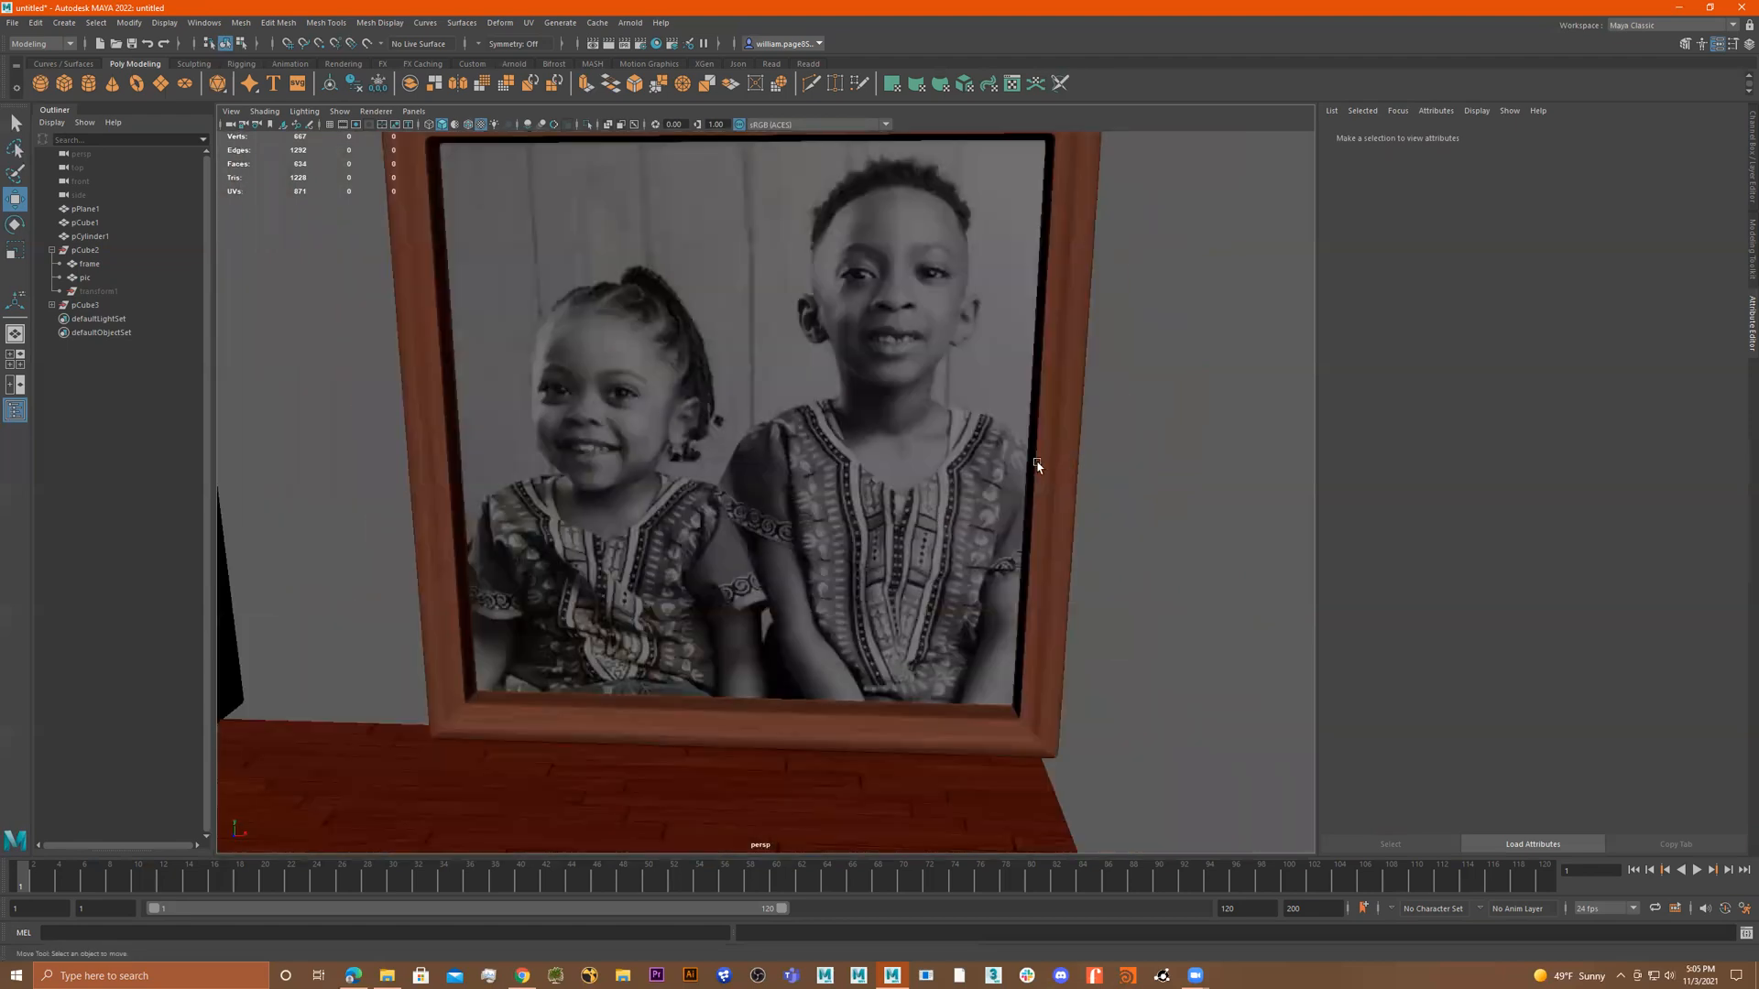
alt+right_drag(1037, 465, 943, 465)
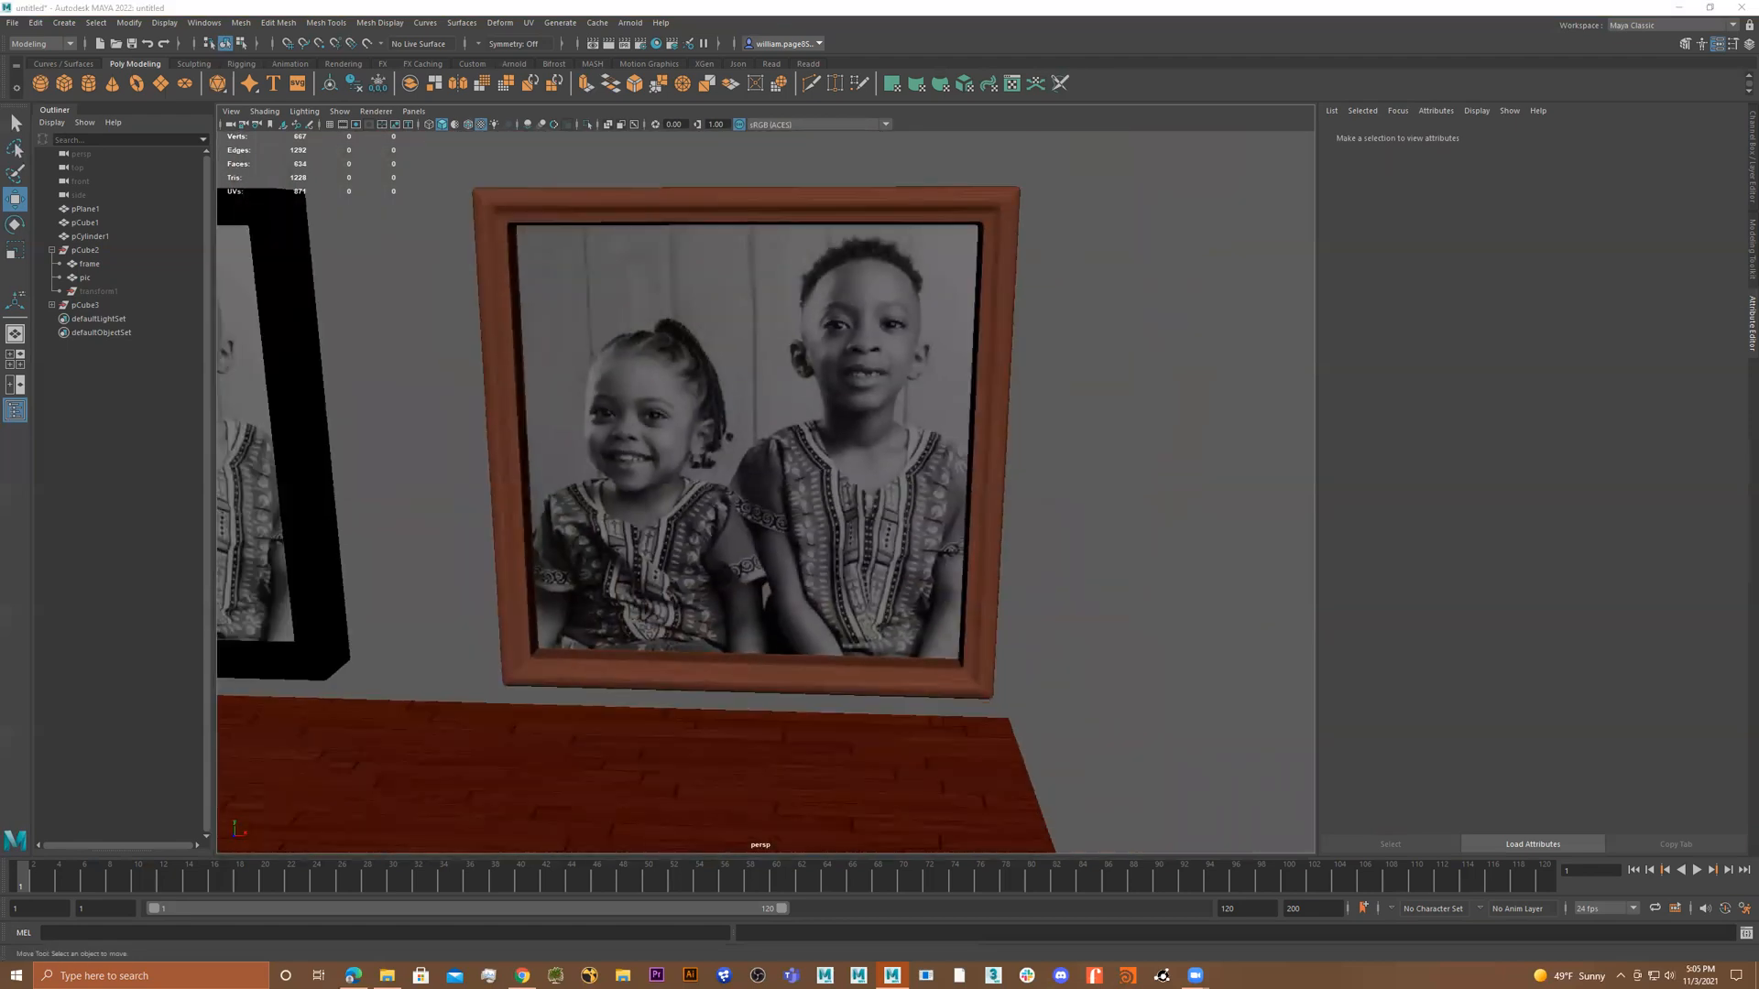